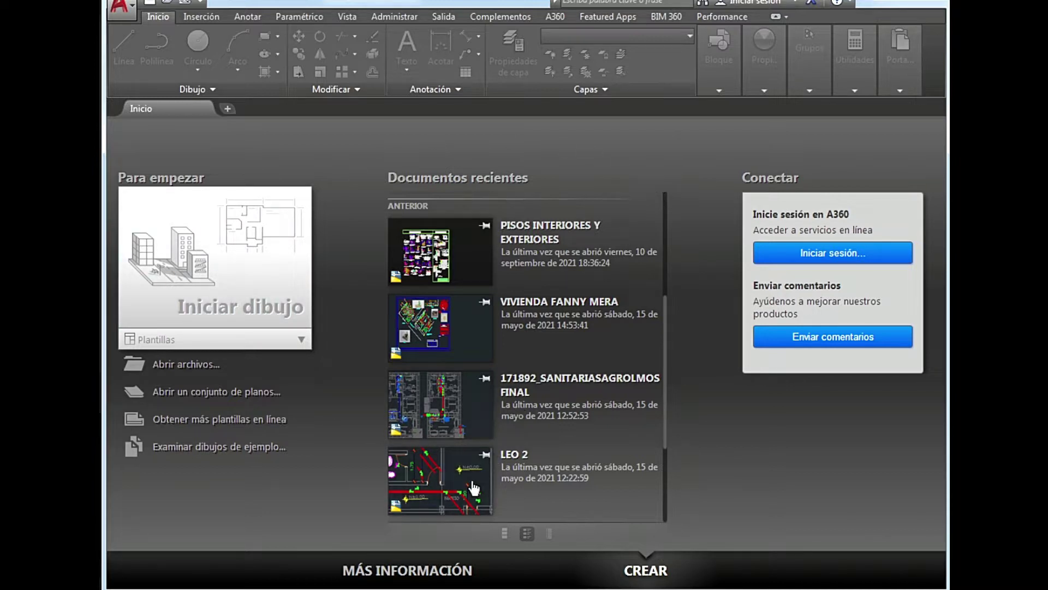
- Glance at the start page's learning tips, then open the Plantillas template list
left_click(429, 571)
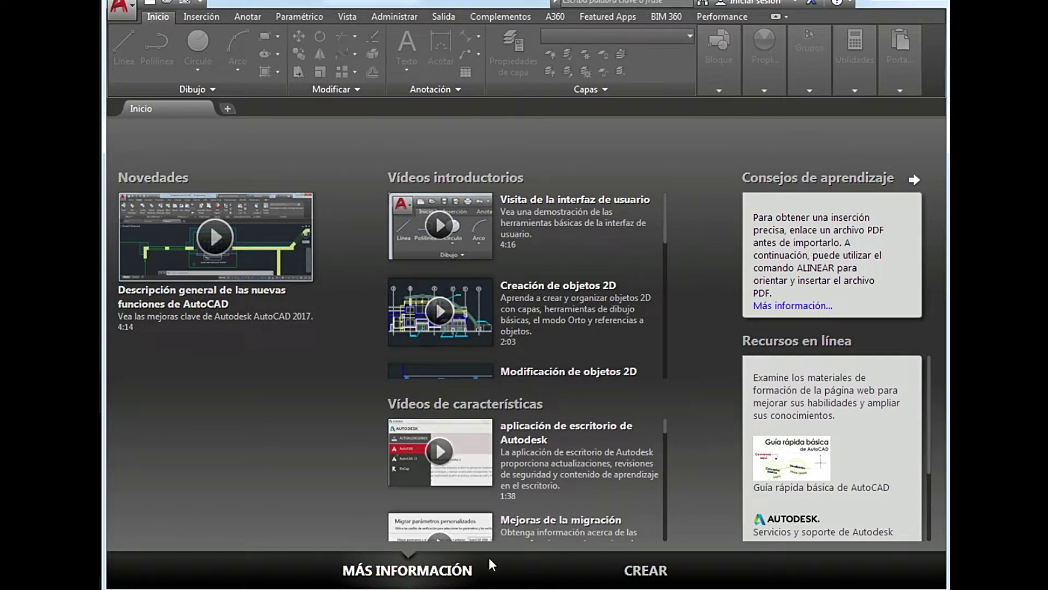
left_click(642, 565)
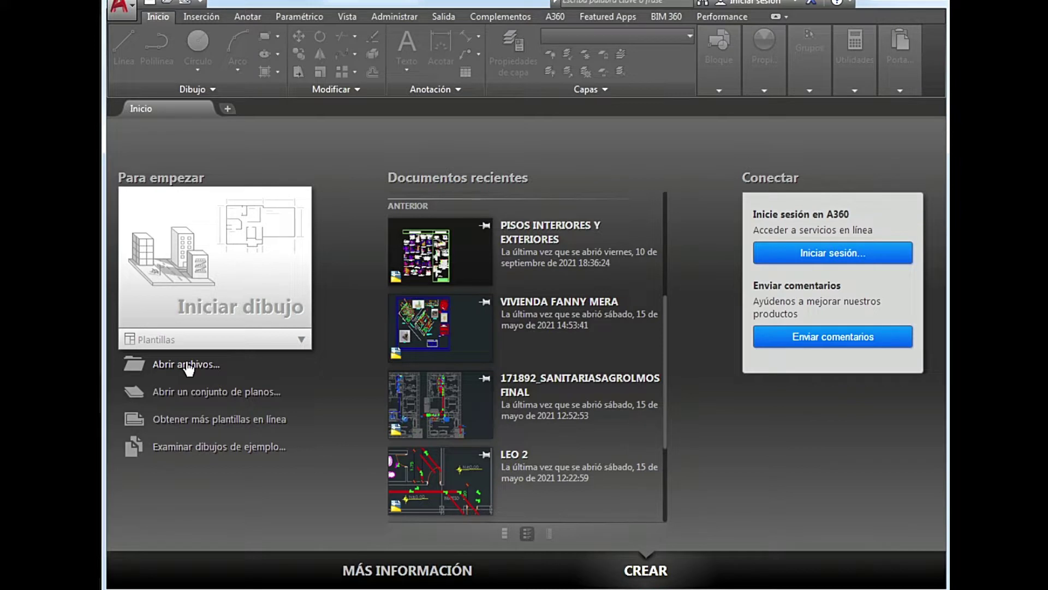
left_click(300, 341)
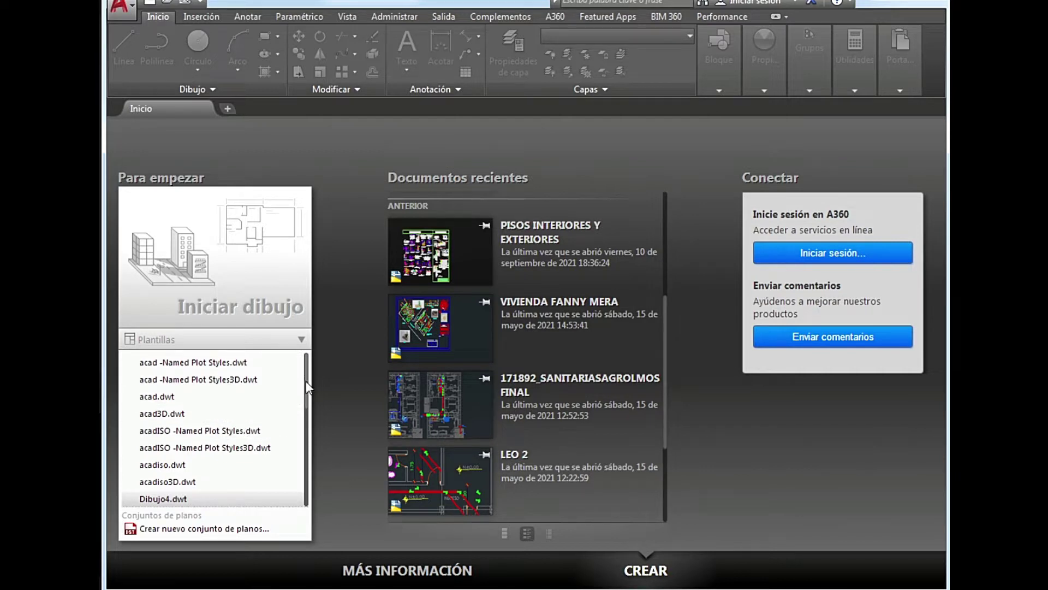
- Scroll through the Plantillas list to start the new blank drawing Dibujo2
scroll(306, 383, "down", 2)
scroll(307, 382, "up", 2)
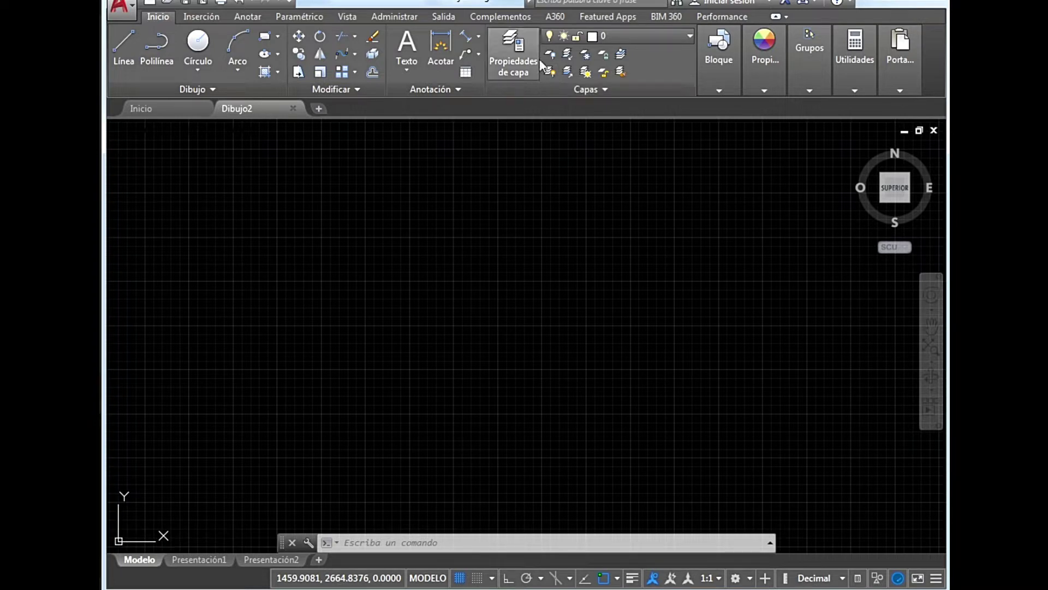
left_click(644, 38)
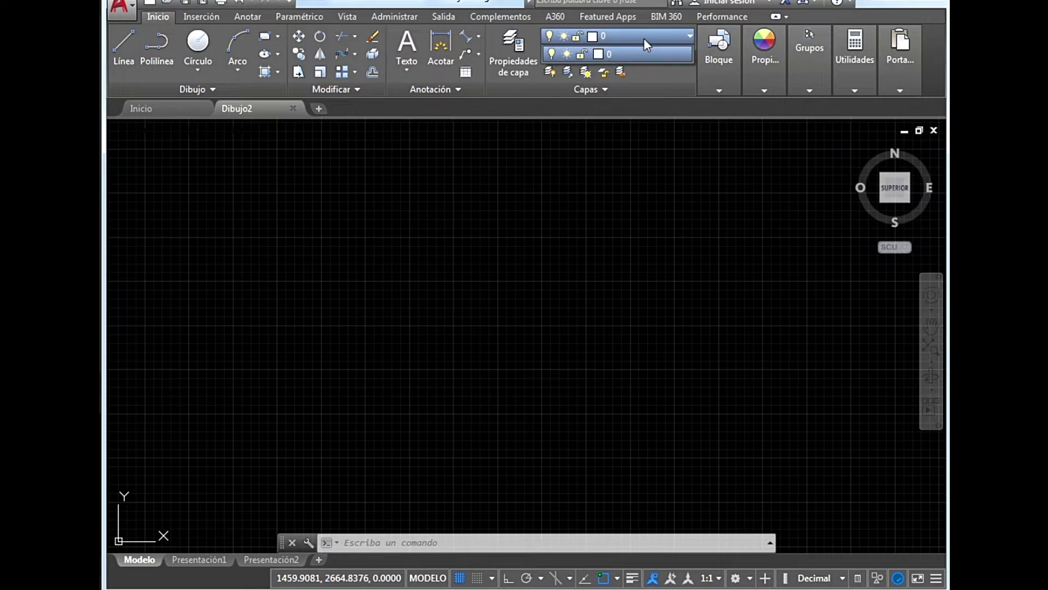
left_click(641, 107)
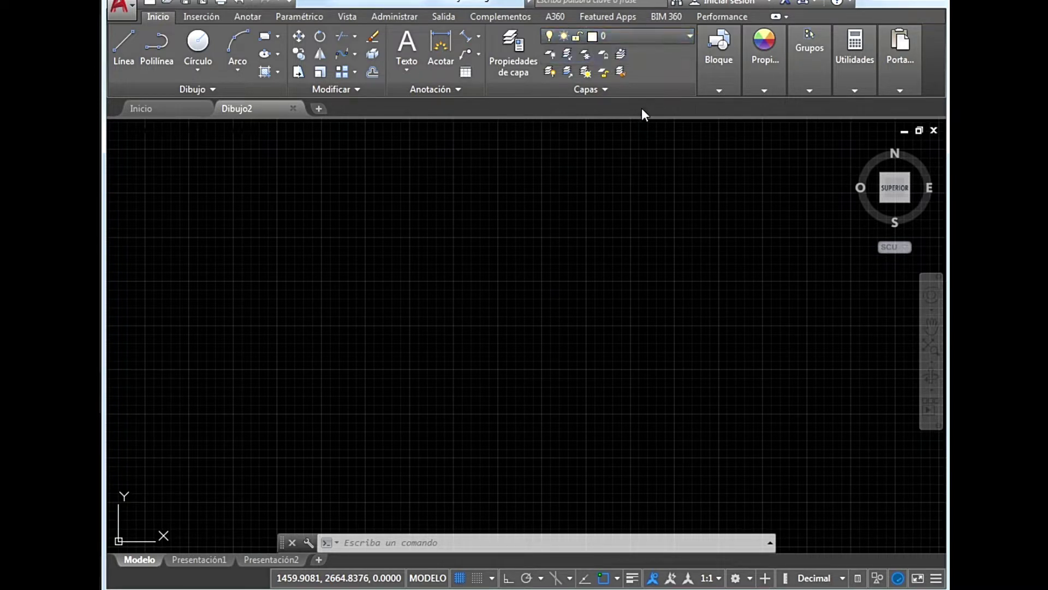
left_click(686, 37)
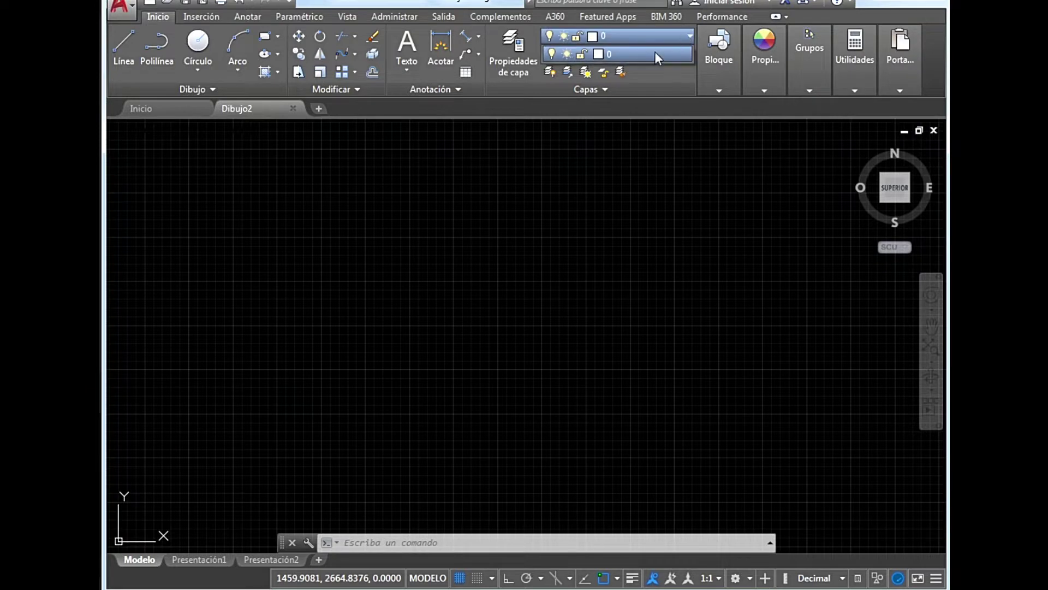
left_click(654, 52)
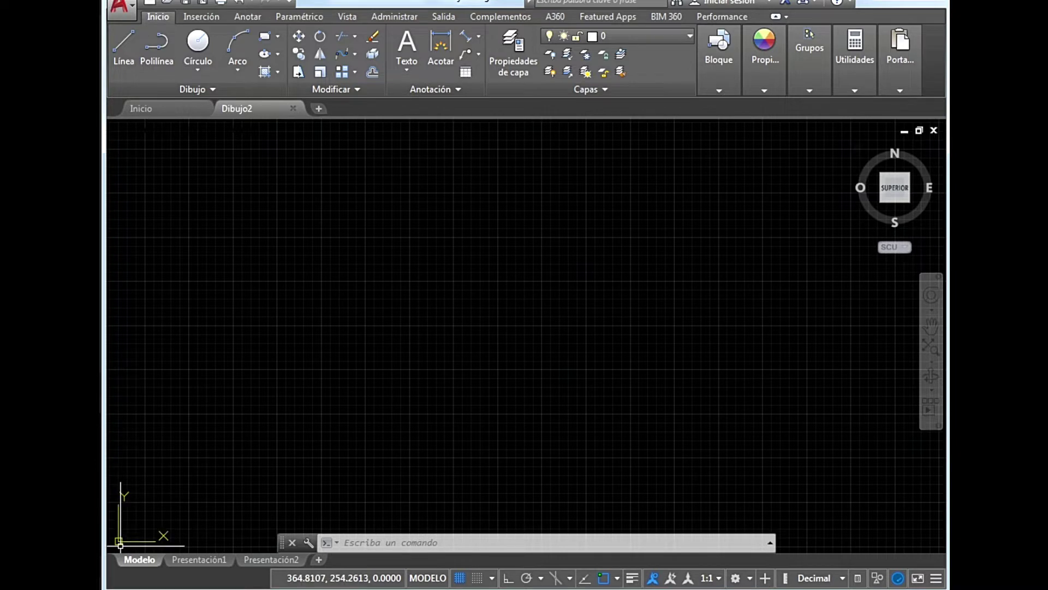
scroll(498, 279, "down", 3)
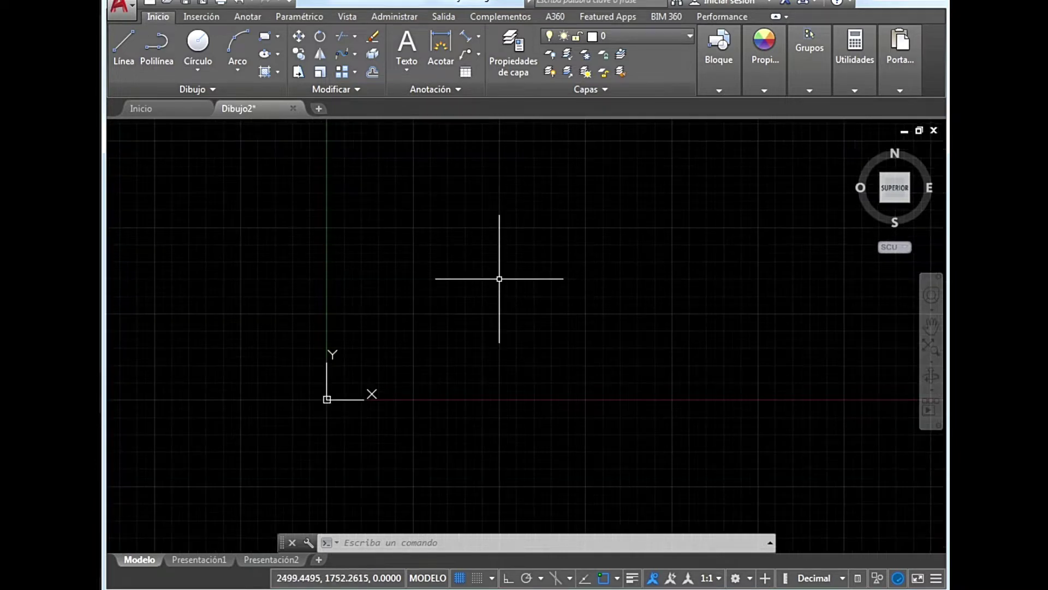
scroll(561, 222, "up", 2)
scroll(555, 222, "up", 2)
scroll(552, 223, "up", 1)
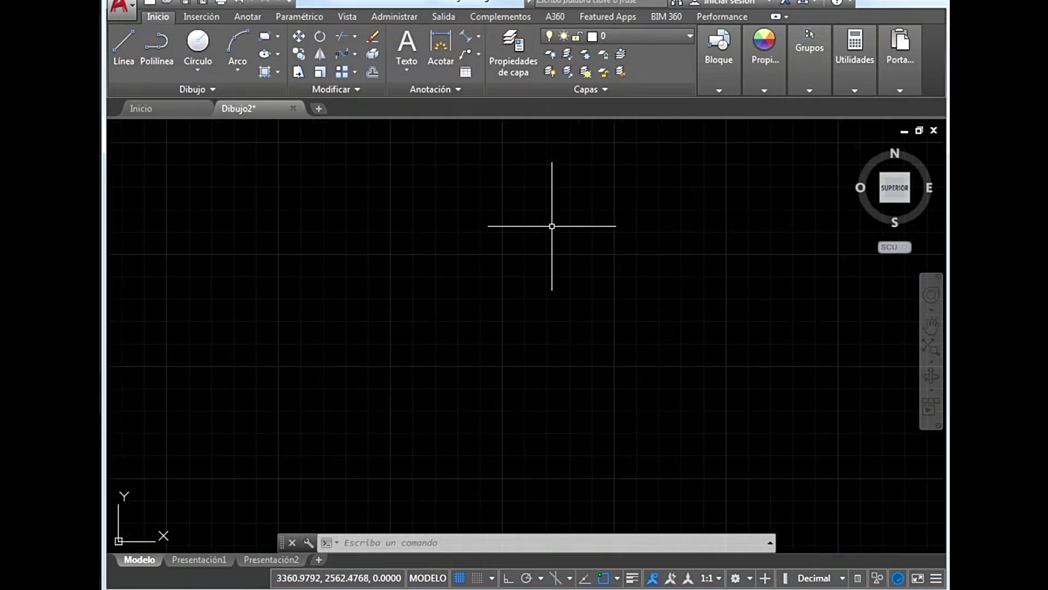
scroll(552, 222, "up", 1)
scroll(522, 242, "up", 1)
scroll(513, 246, "up", 1)
scroll(494, 260, "up", 1)
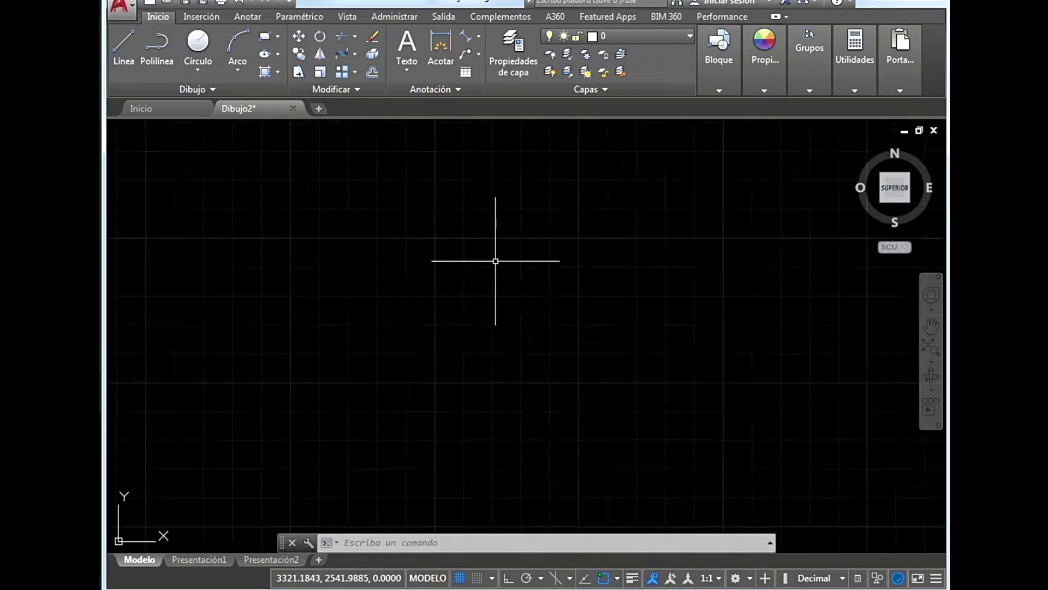
scroll(500, 262, "up", 1)
scroll(500, 262, "up", 1)
scroll(464, 262, "up", 1)
scroll(452, 262, "up", 1)
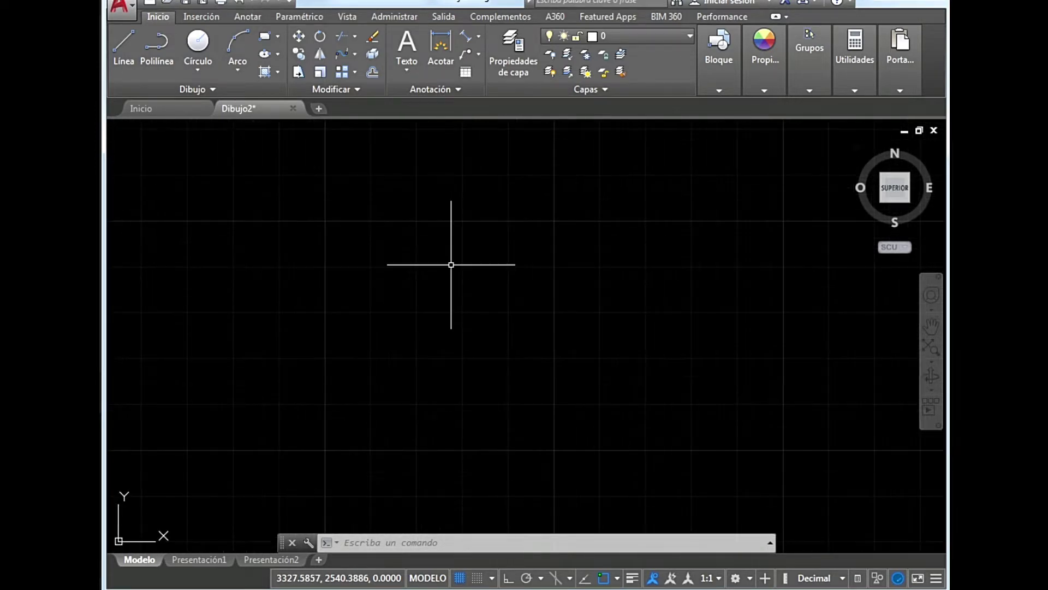
scroll(451, 264, "up", 1)
scroll(451, 264, "down", 1)
scroll(452, 262, "down", 1)
scroll(452, 265, "down", 1)
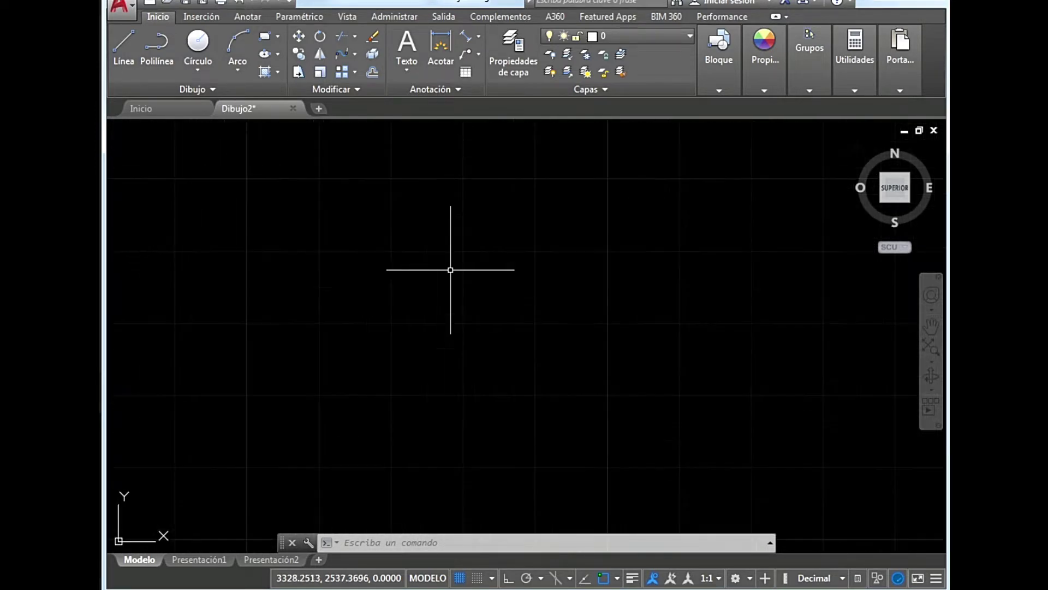
scroll(450, 267, "down", 1)
scroll(448, 269, "down", 2)
scroll(446, 267, "down", 2)
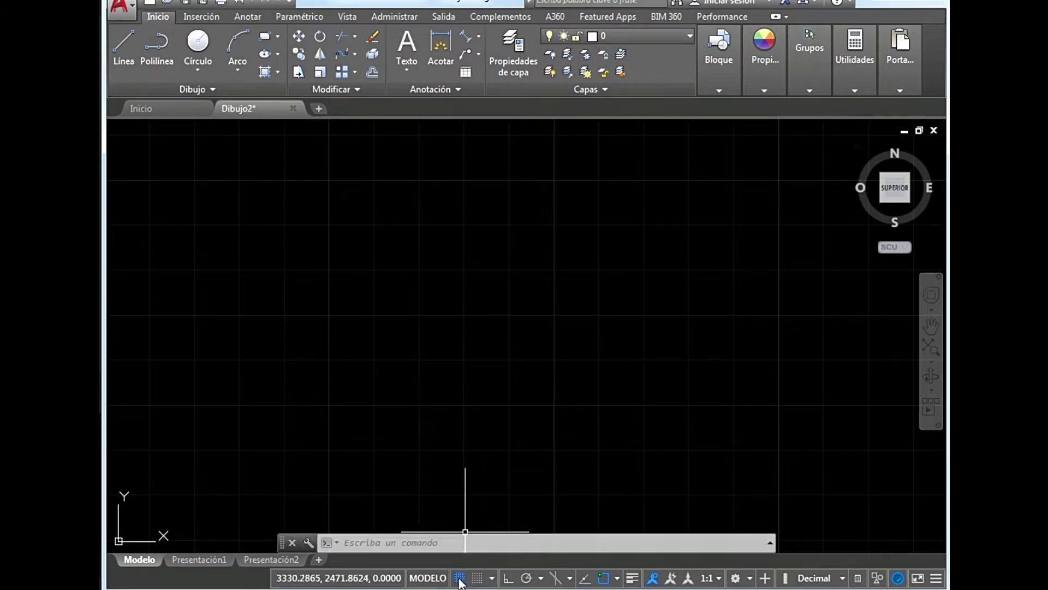
left_click(459, 578)
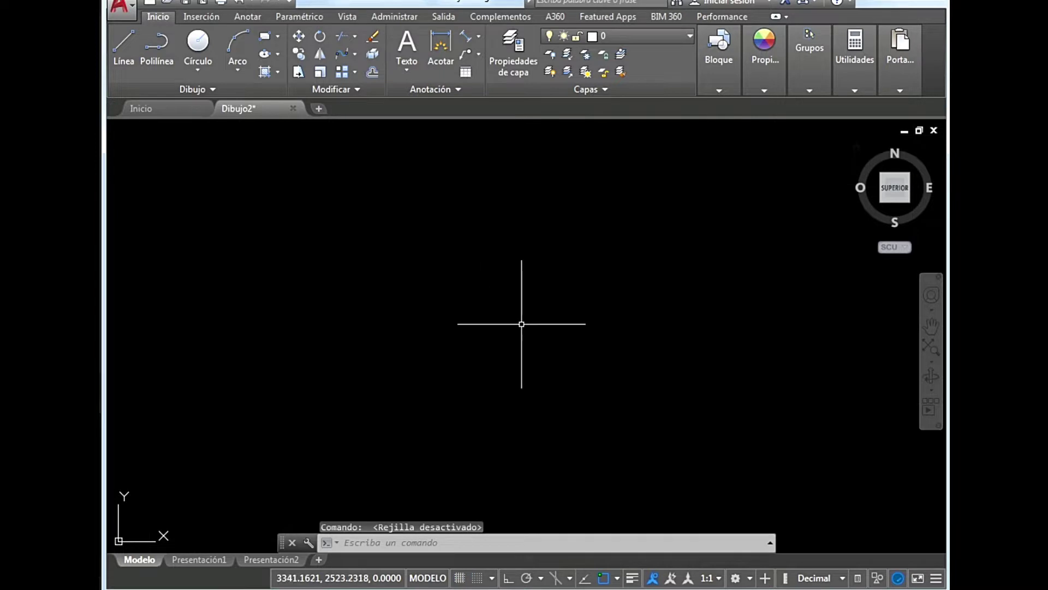
left_click(459, 577)
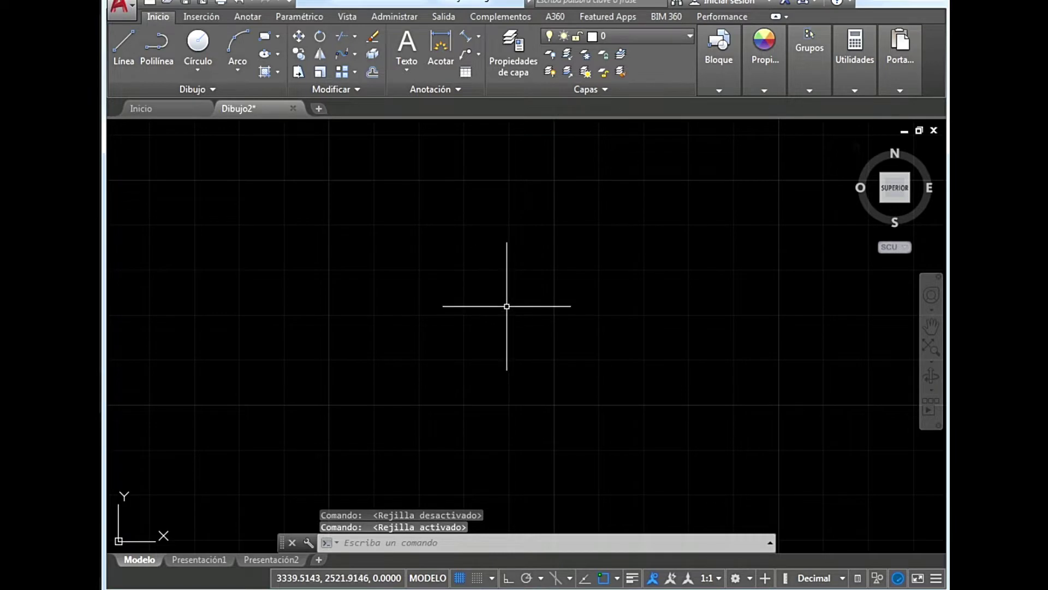
scroll(506, 306, "up", 1)
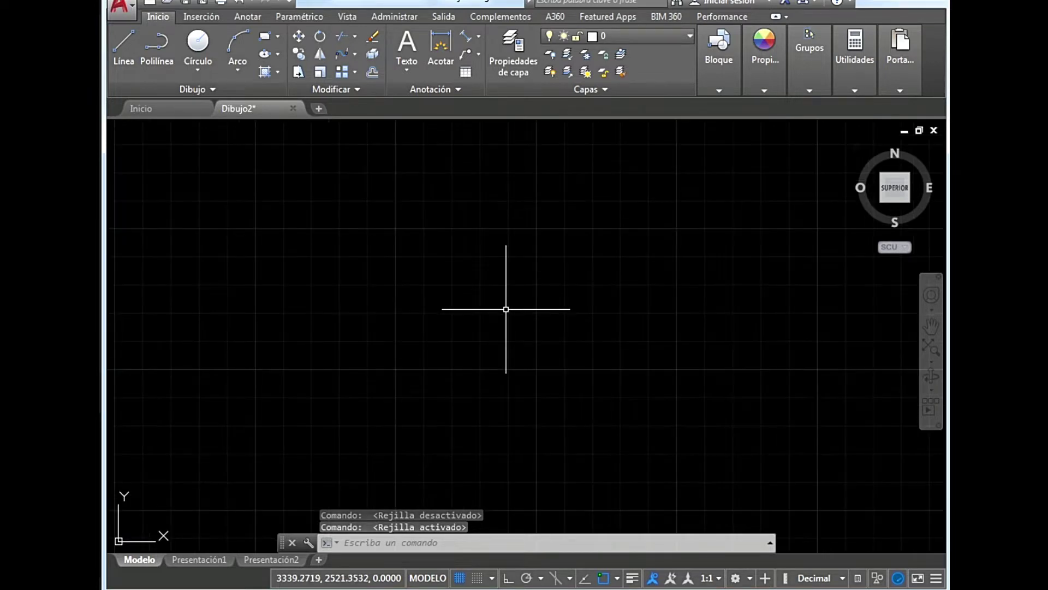
scroll(452, 314, "up", 1)
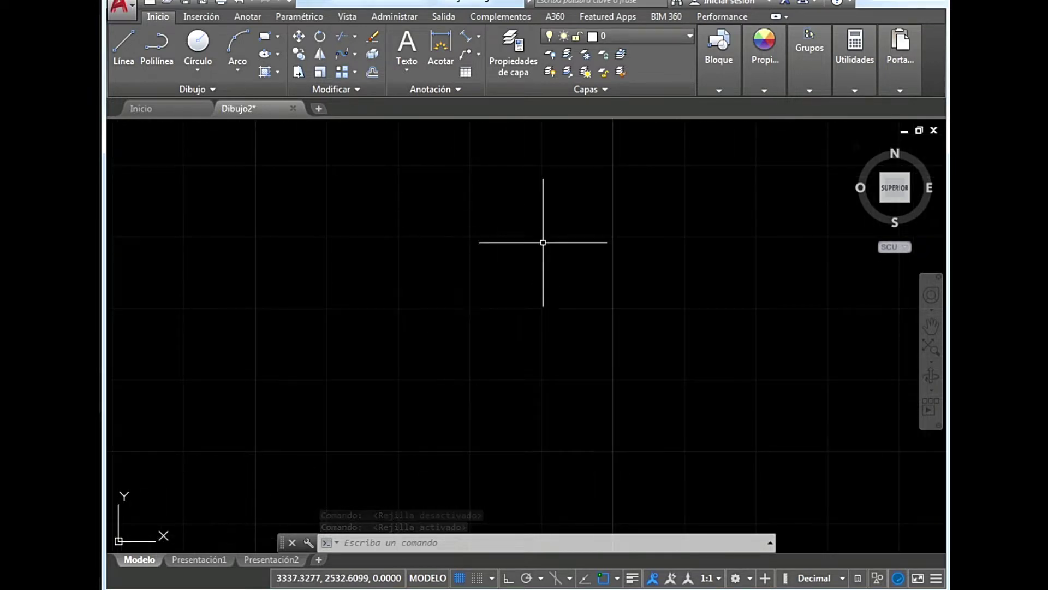
scroll(464, 324, "down", 2)
middle_click_drag(503, 294, 429, 307)
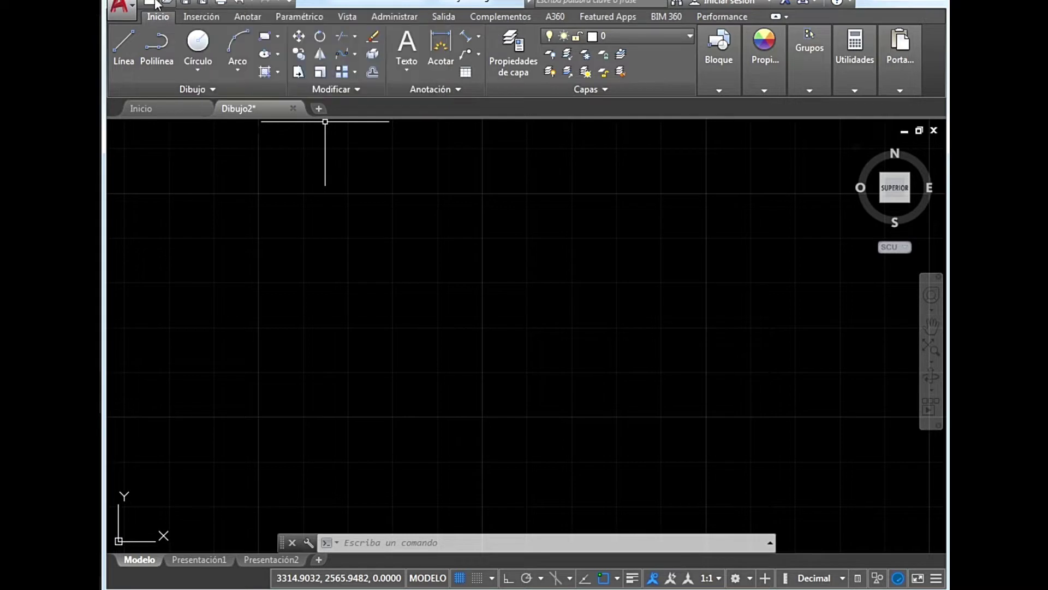
left_click(124, 8)
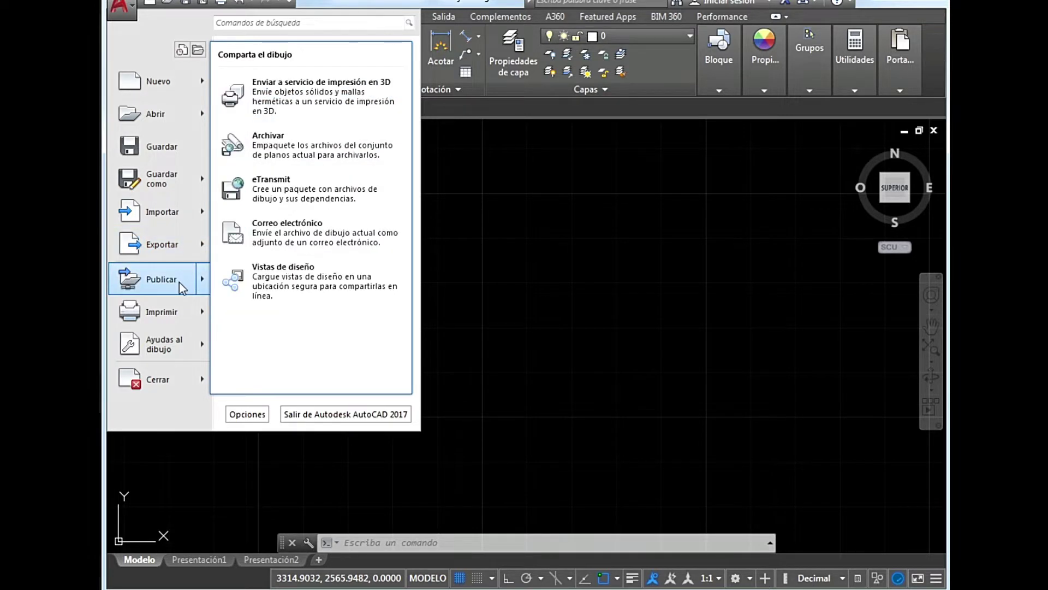
mouse_move(160, 311)
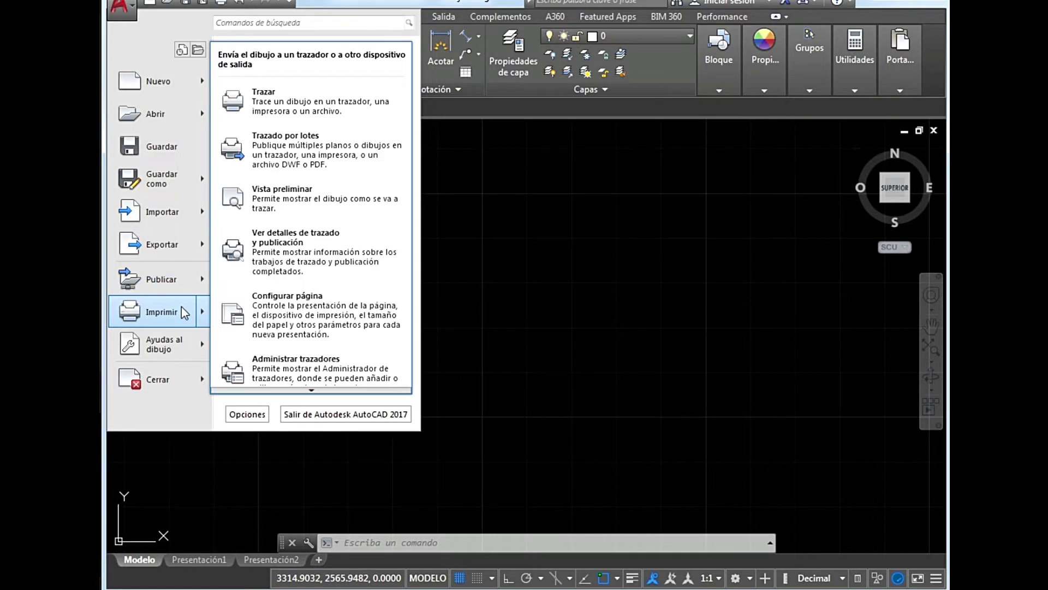
left_click(504, 251)
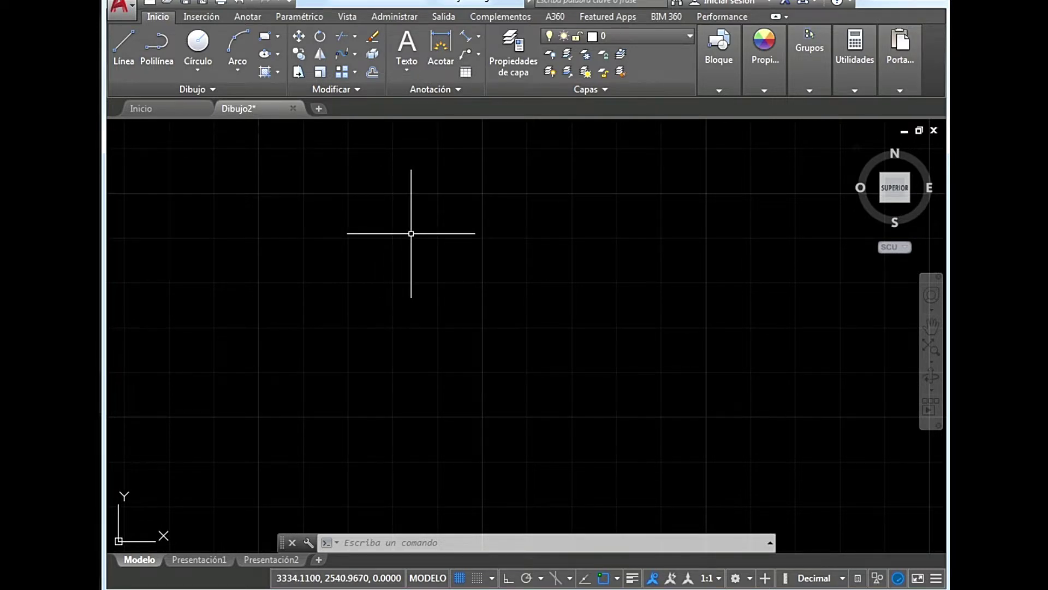
right_click(411, 233)
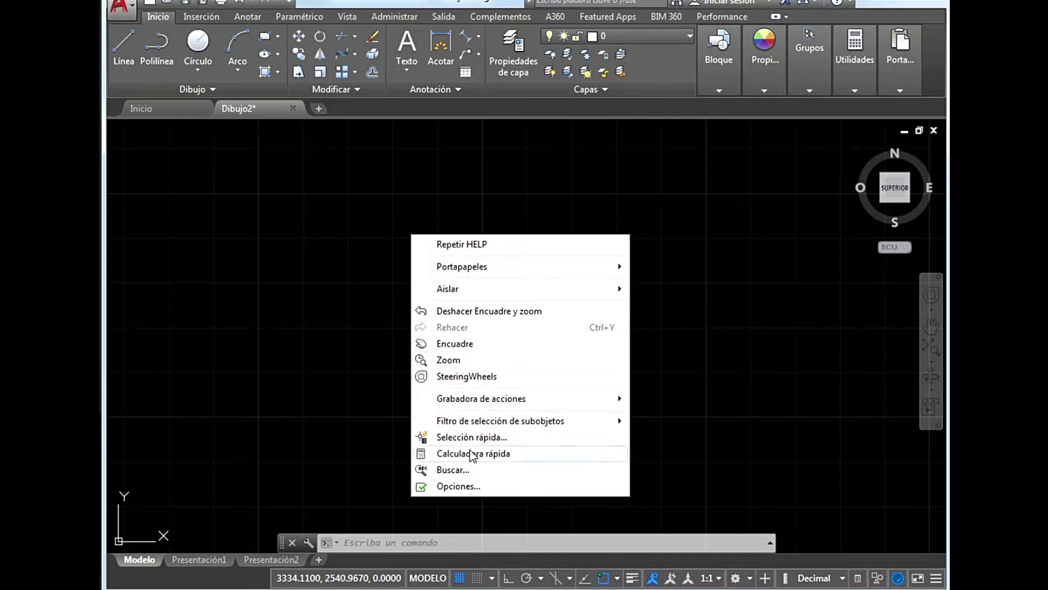
left_click(472, 486)
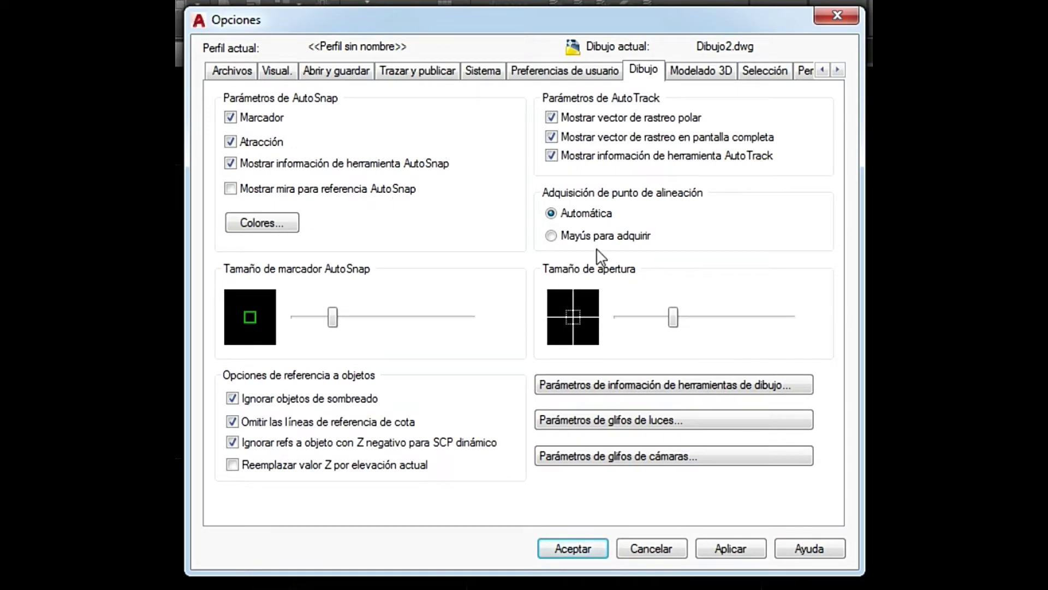
- In the display settings, try the Claro colour scheme, then set Esquema de color to Oscuro
left_click(244, 76)
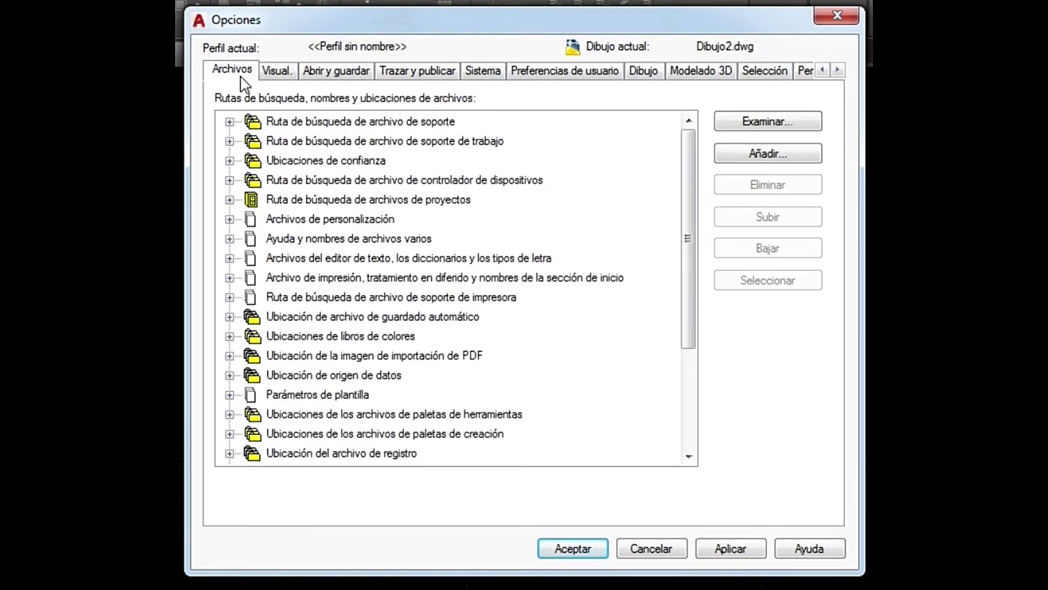
left_click(270, 77)
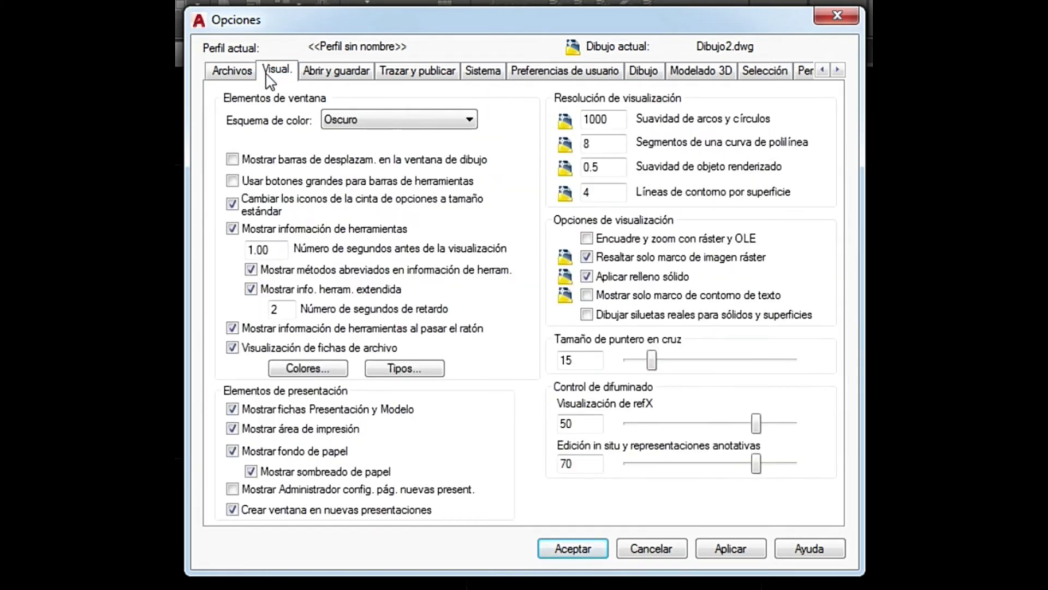
left_click(406, 115)
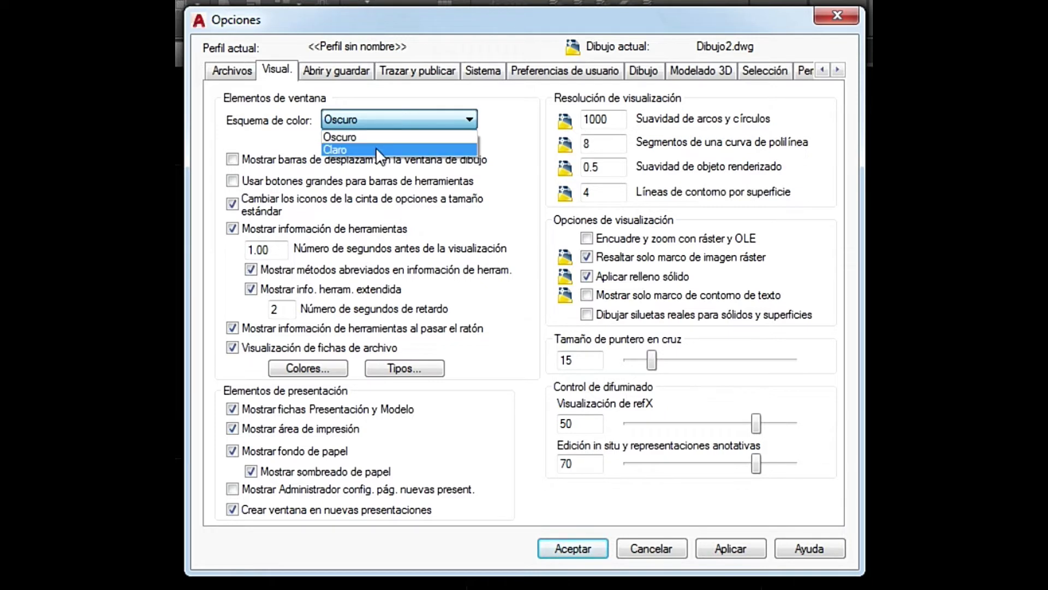
left_click(501, 110)
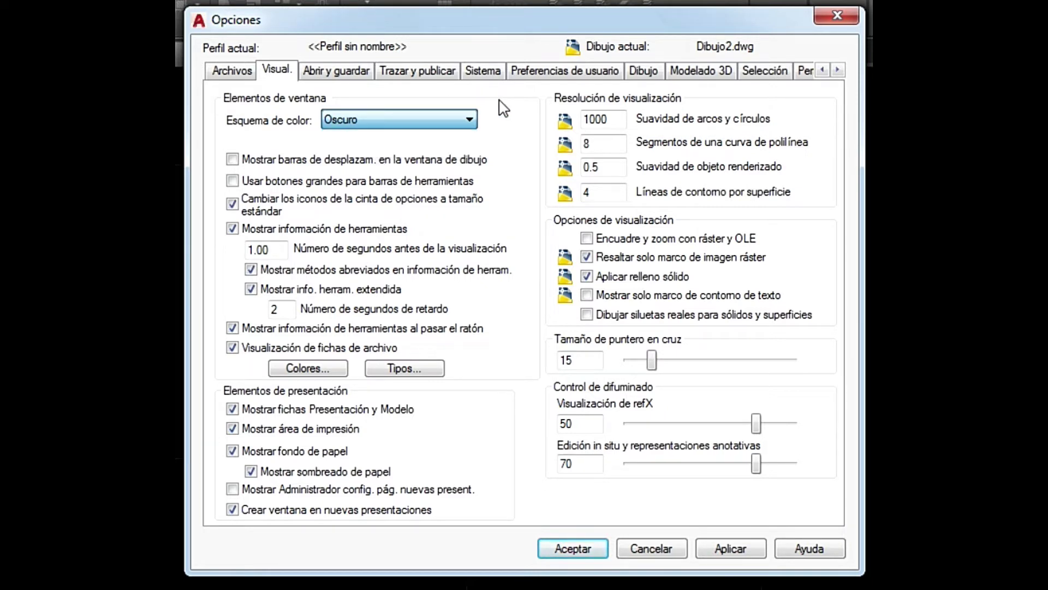
left_click(457, 120)
left_click(413, 144)
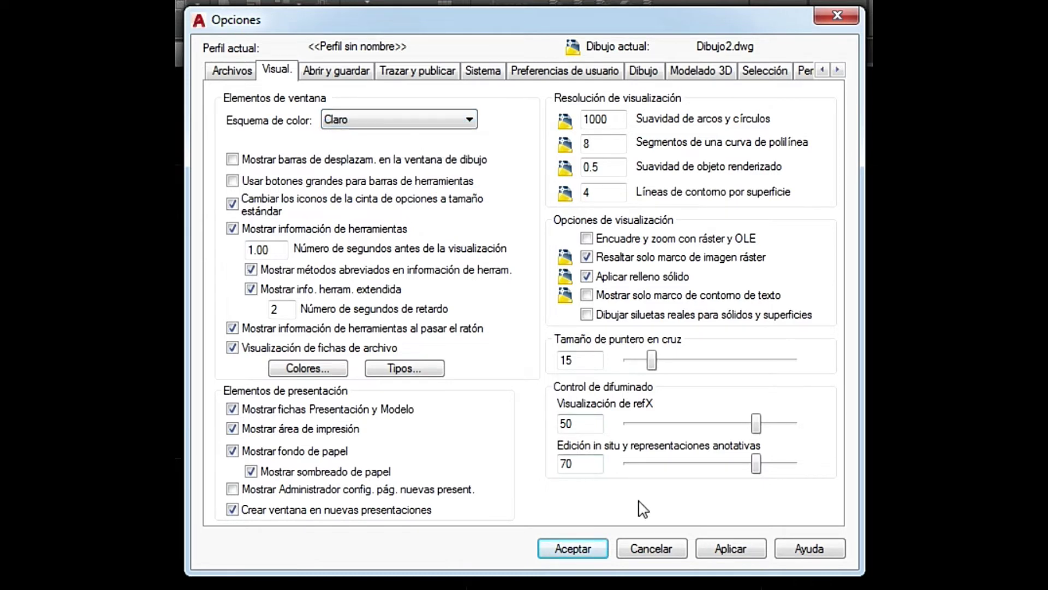
left_click(737, 548)
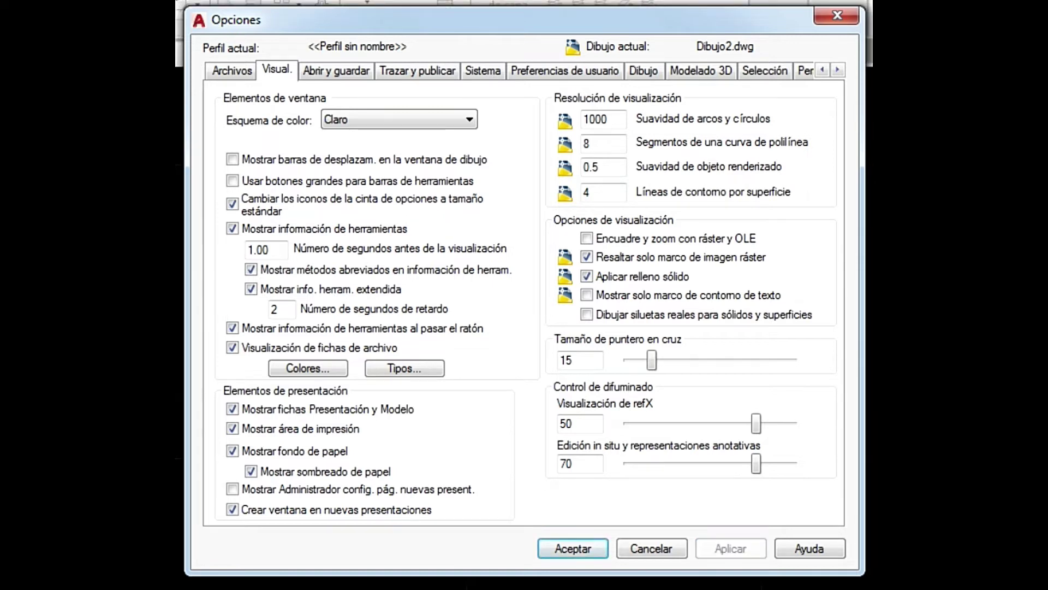
left_click(468, 123)
left_click(432, 137)
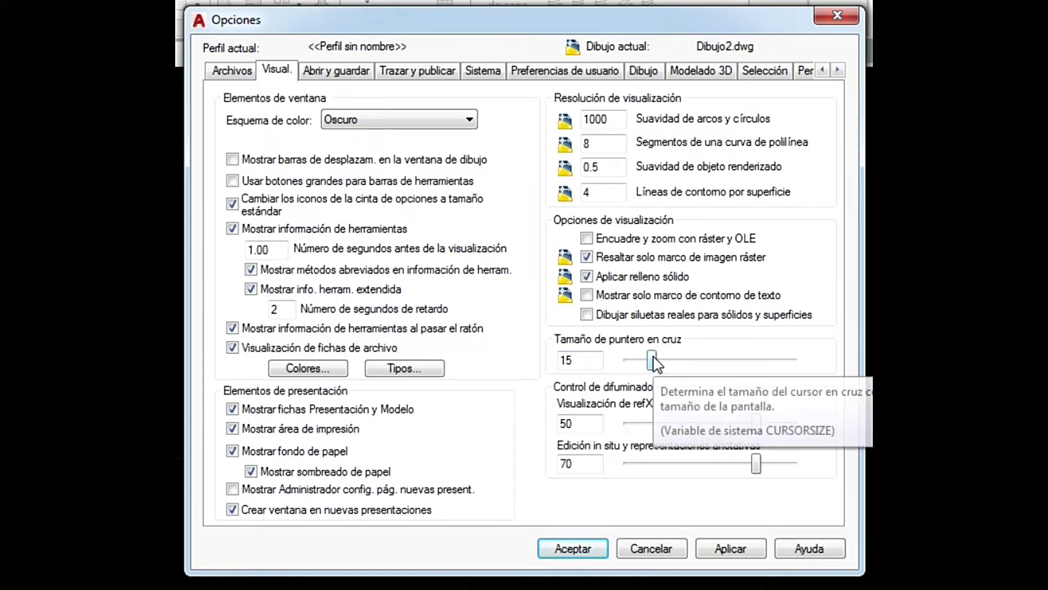
mouse_move(651, 360)
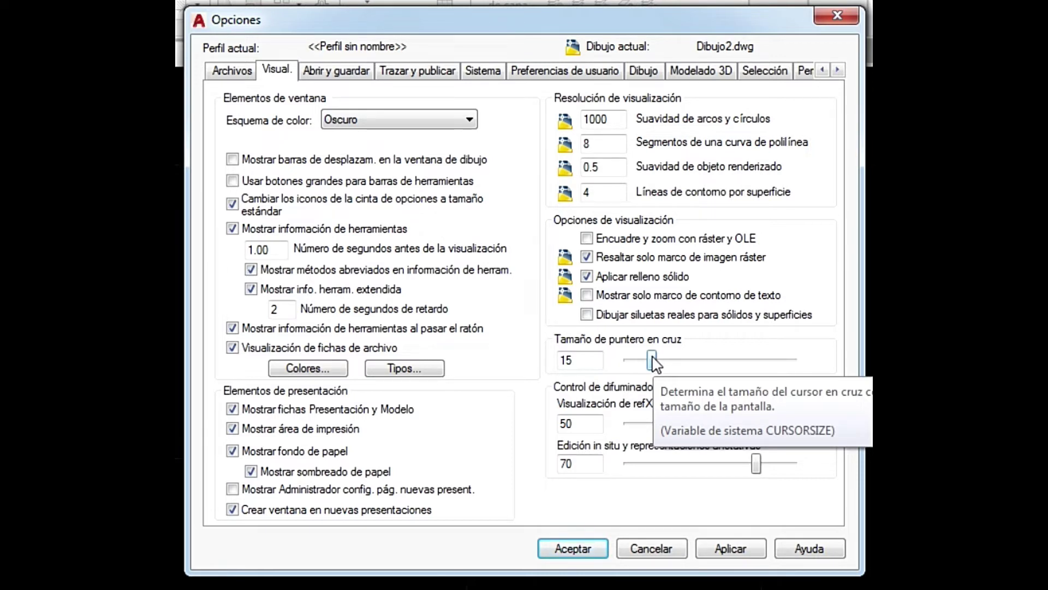
- Apply a crosshair size of 36 and preview it on the canvas
mouse_move(652, 358)
left_mouse_down()
mouse_move(698, 358)
mouse_move(649, 361)
mouse_move(685, 360)
left_mouse_up()
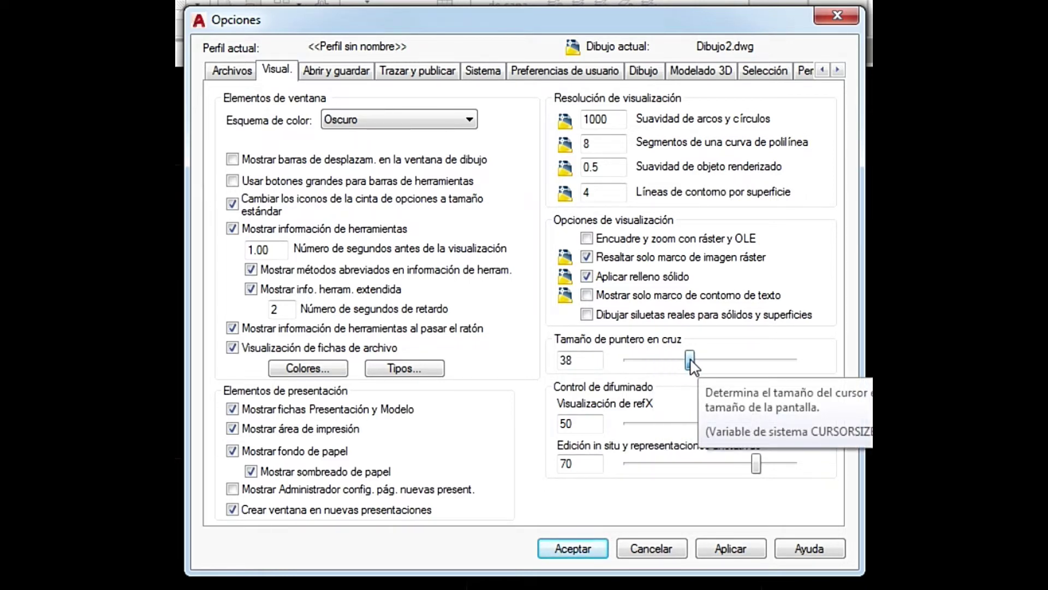
left_click(735, 545)
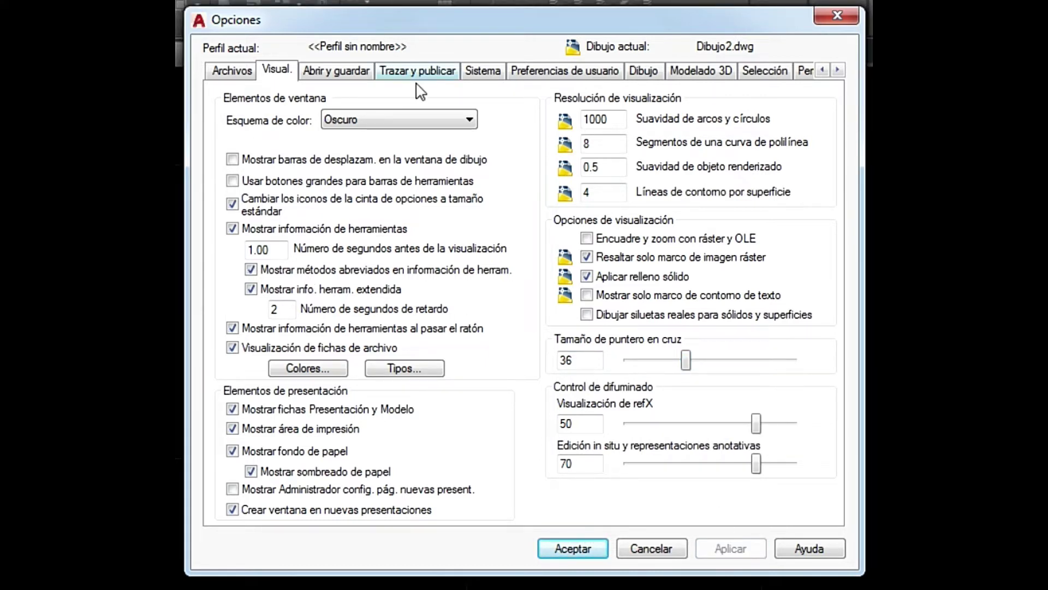
left_click(582, 548)
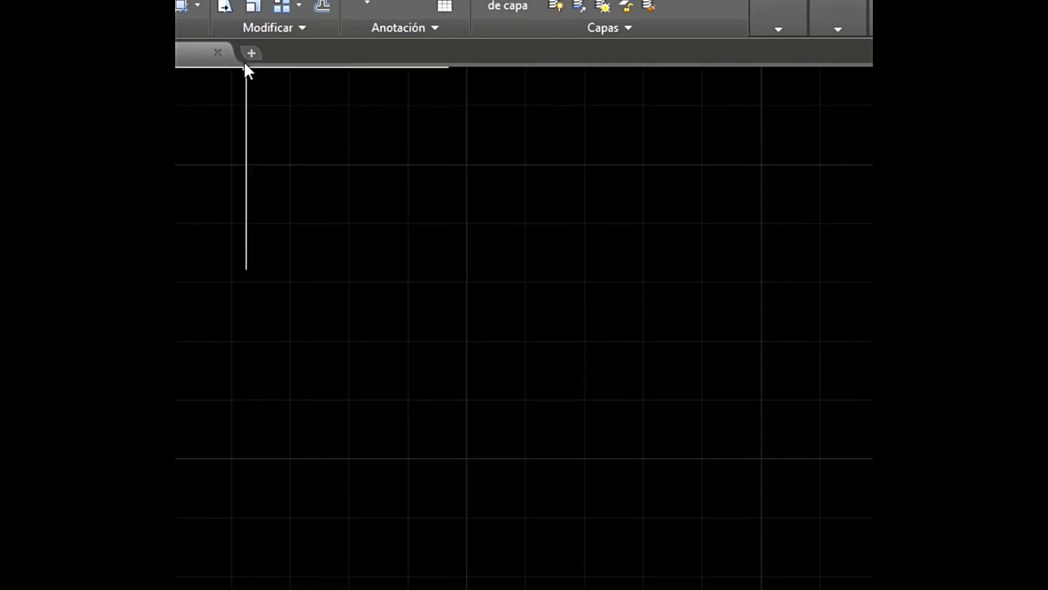
- Back in Options, reset the crosshair size to 15 and view the Abrir y guardar settings
right_click(455, 259)
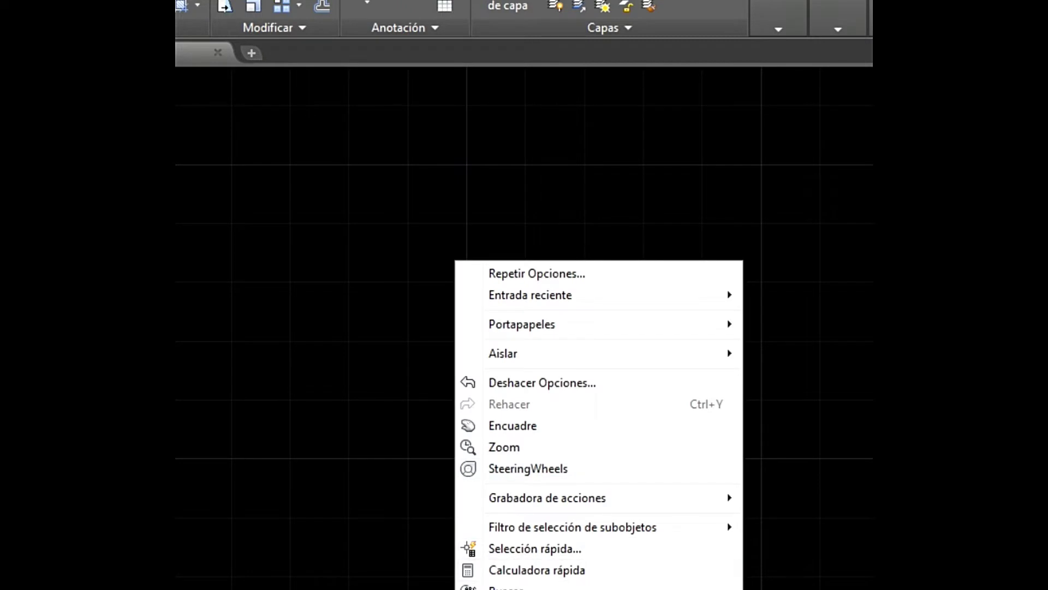
key("Escape")
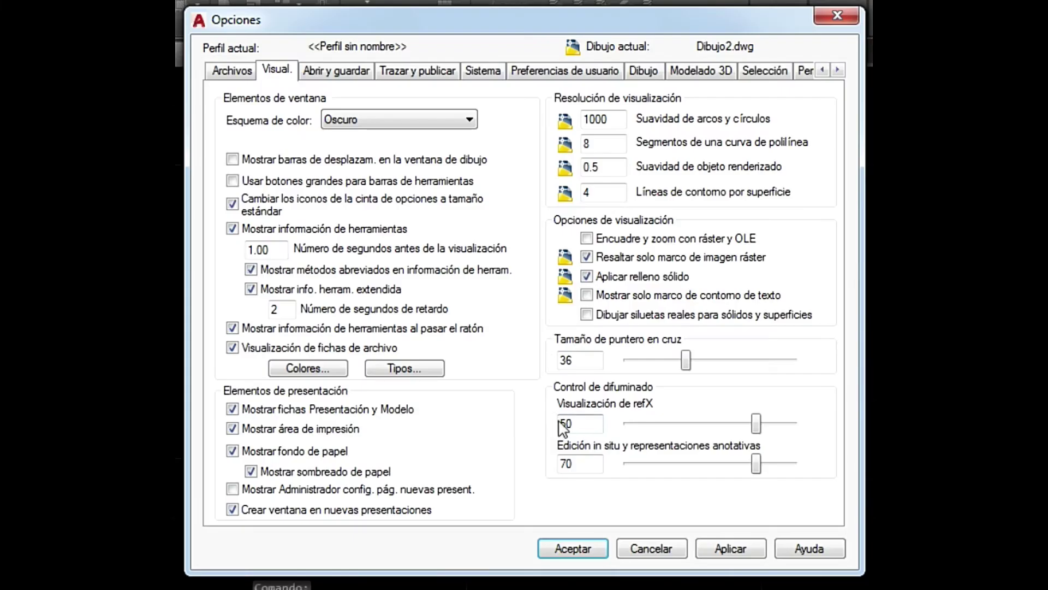
left_click_drag(685, 358, 651, 359)
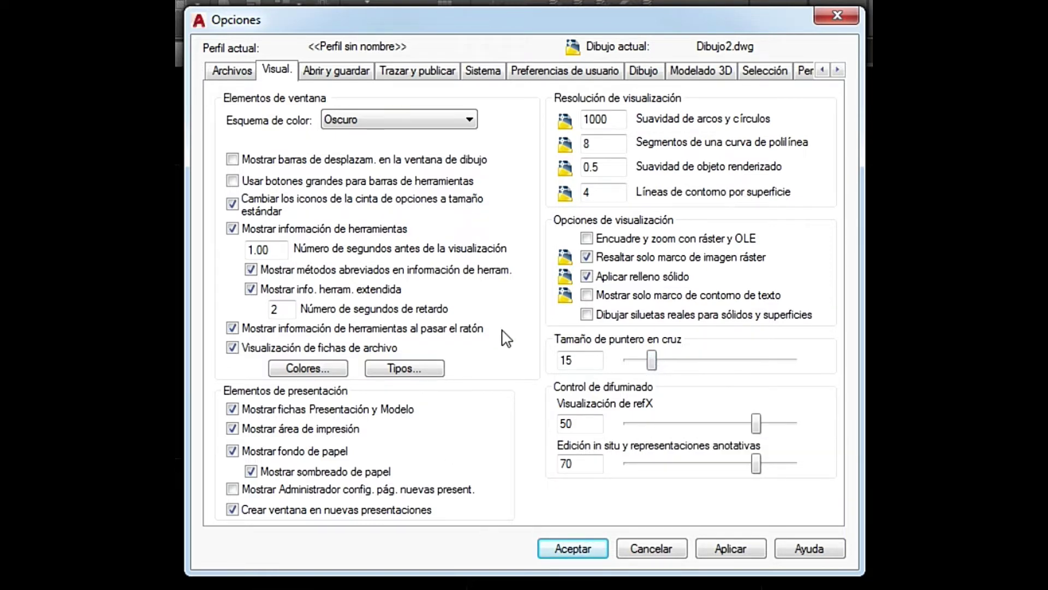
left_click(340, 73)
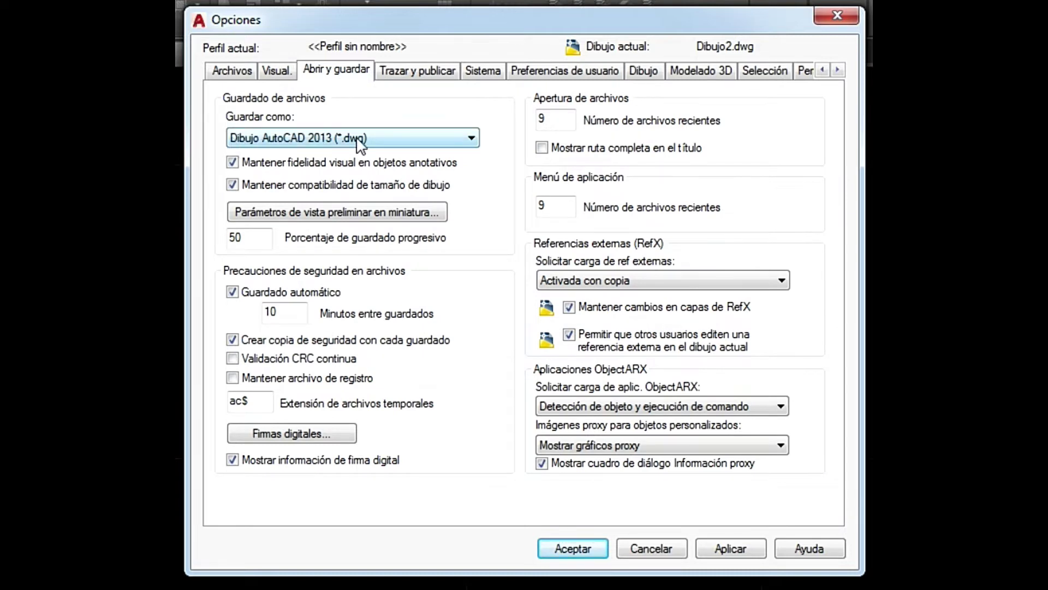
left_click(471, 139)
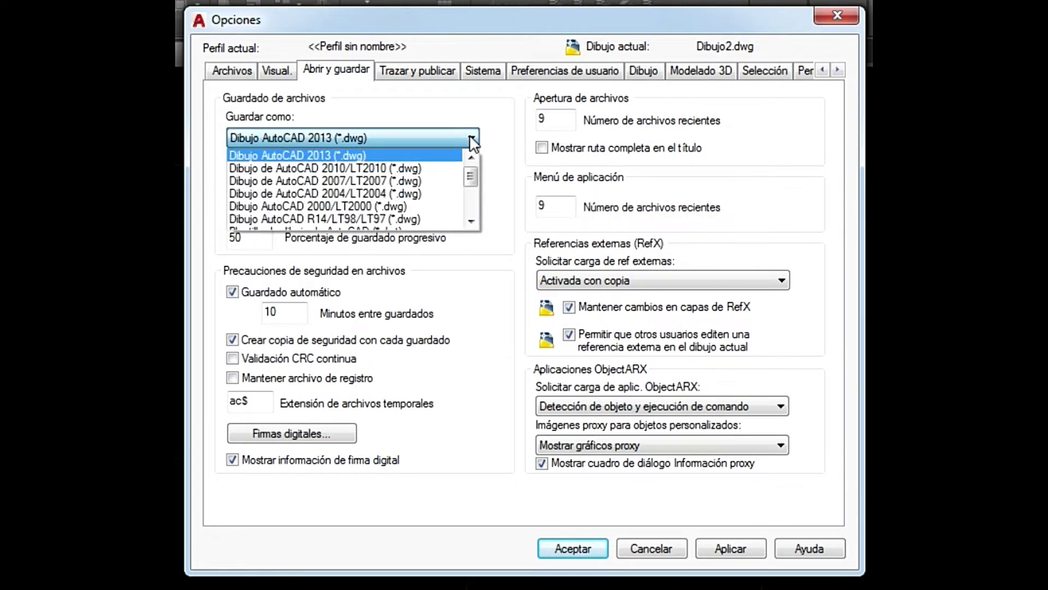
left_click(340, 135)
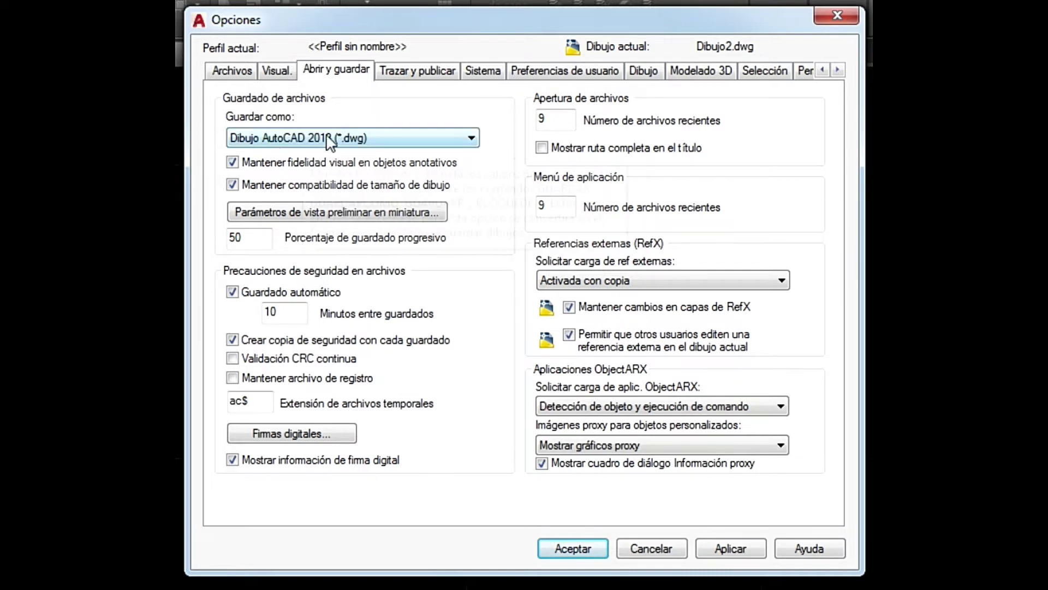
- Review the Trazar y publicar, Sistema and Preferencias de usuario option pages
left_click(418, 74)
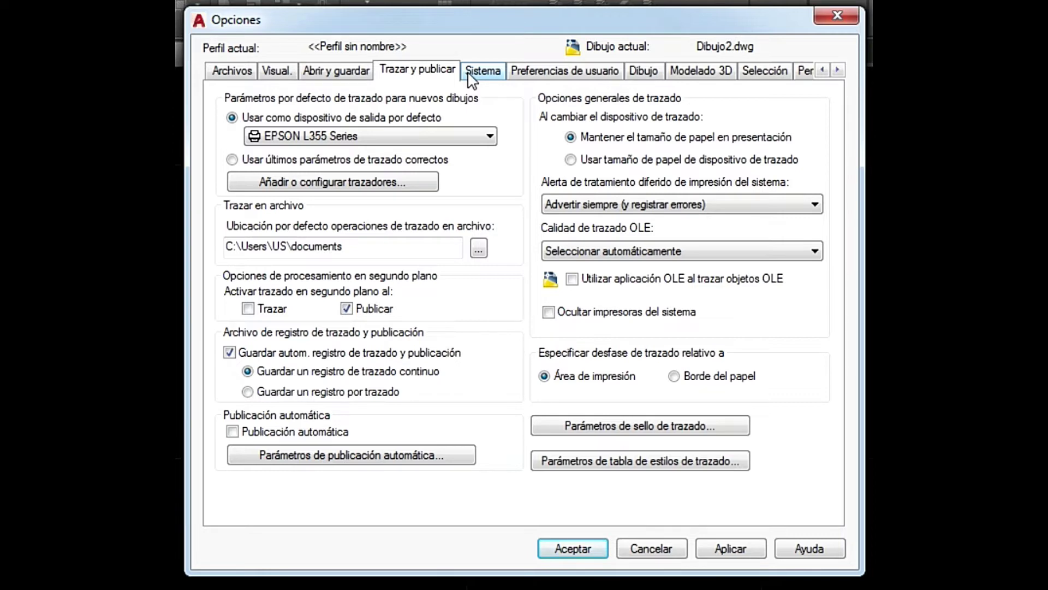
left_click(468, 76)
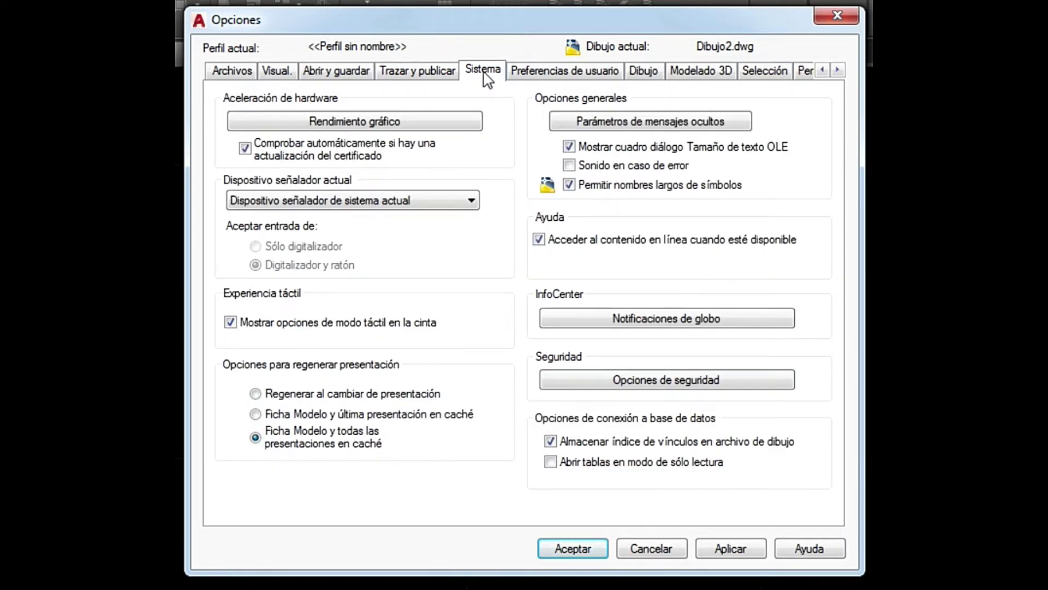
left_click(530, 75)
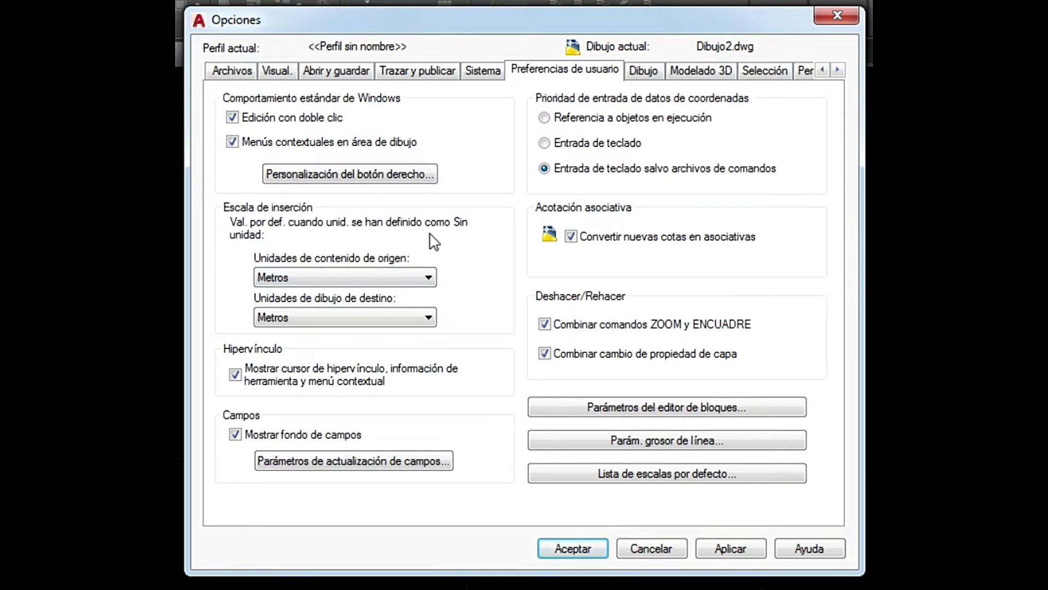
- Keep source and target insertion units at Metros, then view the Dibujo drafting settings
left_click(428, 280)
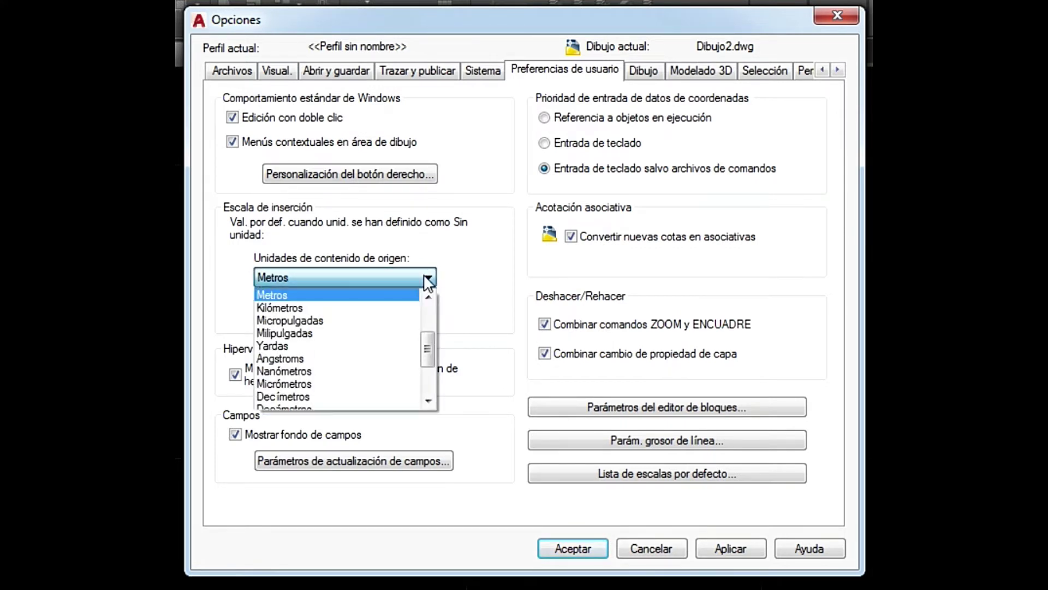
left_click(462, 263)
left_click(430, 318)
left_click(461, 301)
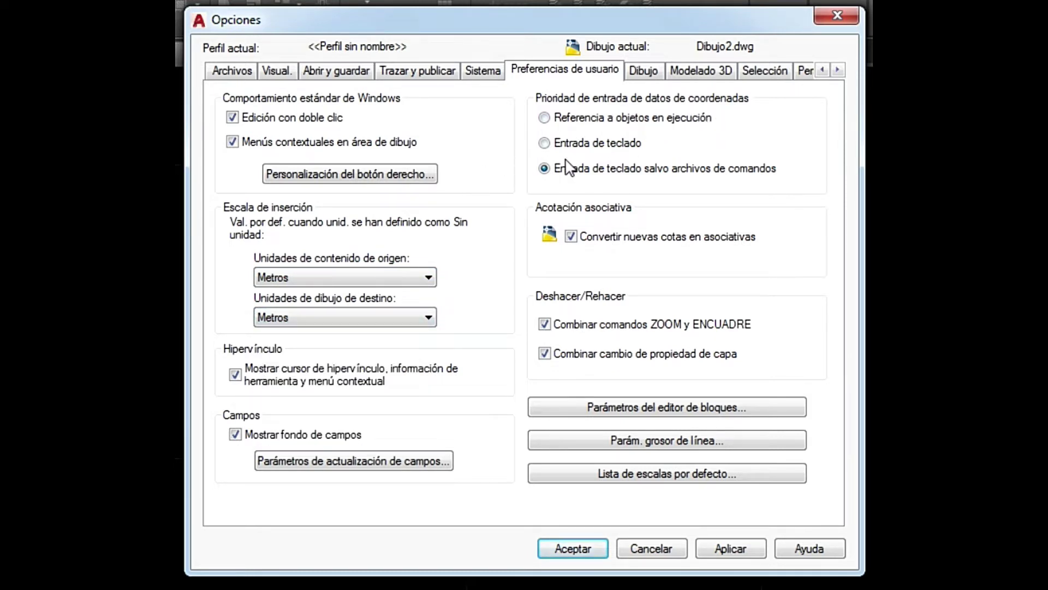
left_click(641, 71)
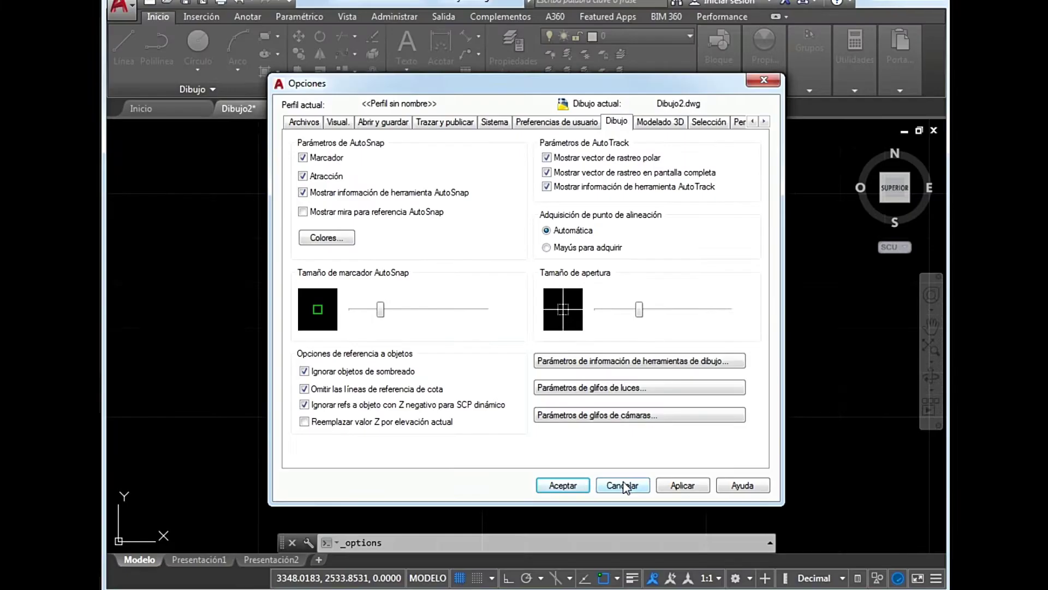
- Cancel the Opciones dialog and switch to the Presentación1 paper layout
left_click(562, 485)
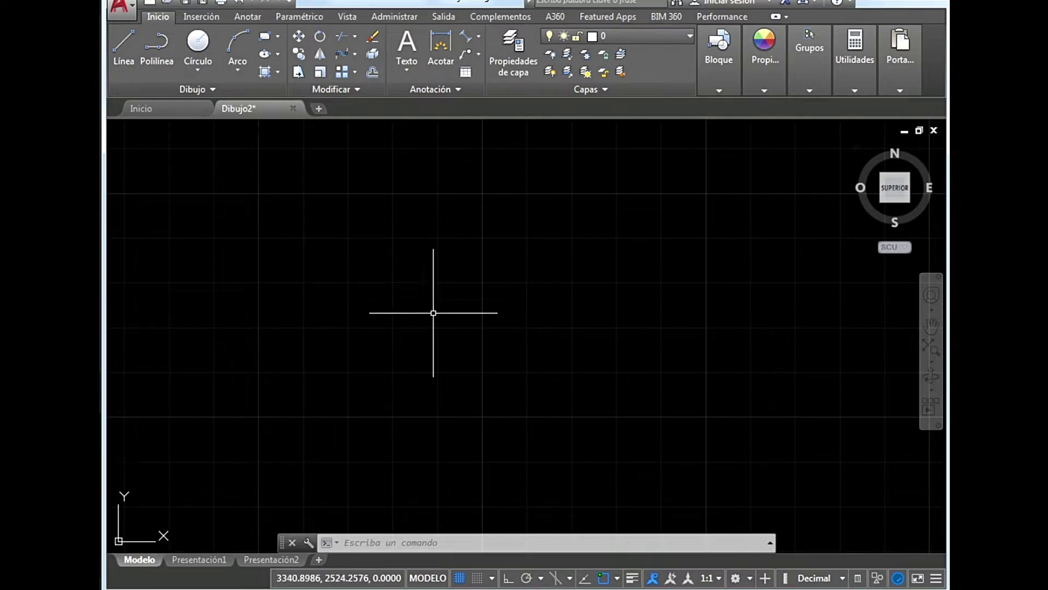
left_click(182, 559)
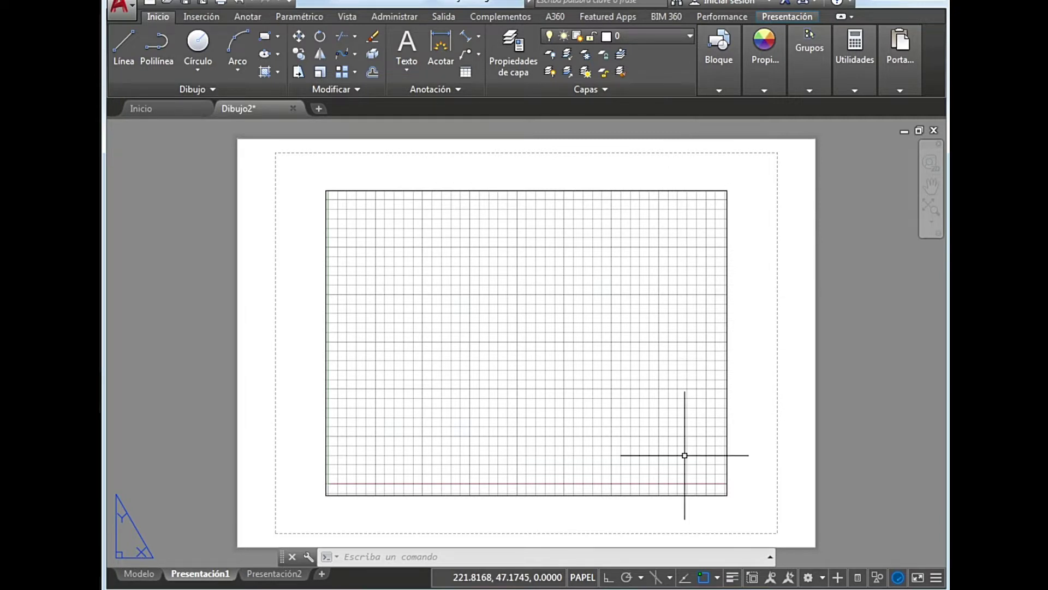
- Return to the Modelo tab in model space
left_click(140, 573)
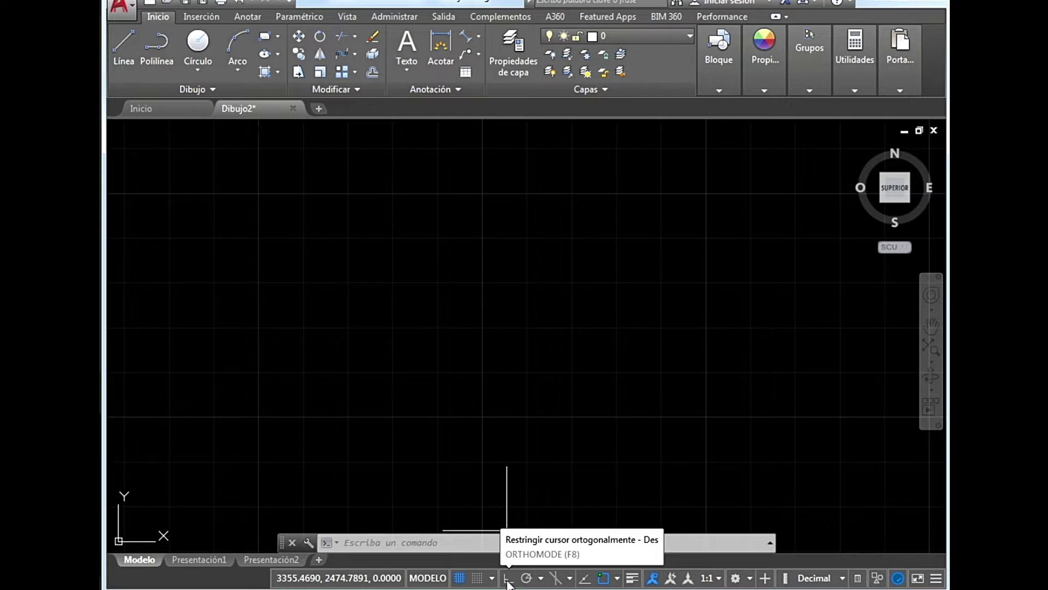
- Draw a sloping line and a roughly horizontal line beneath it
left_click(121, 49)
left_click(435, 205)
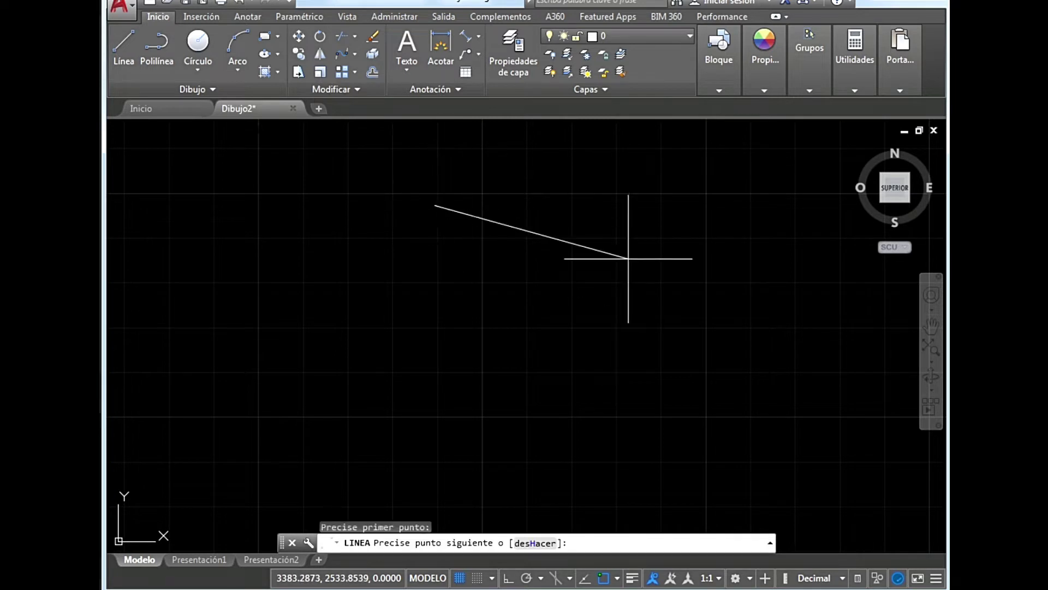
left_click(618, 241)
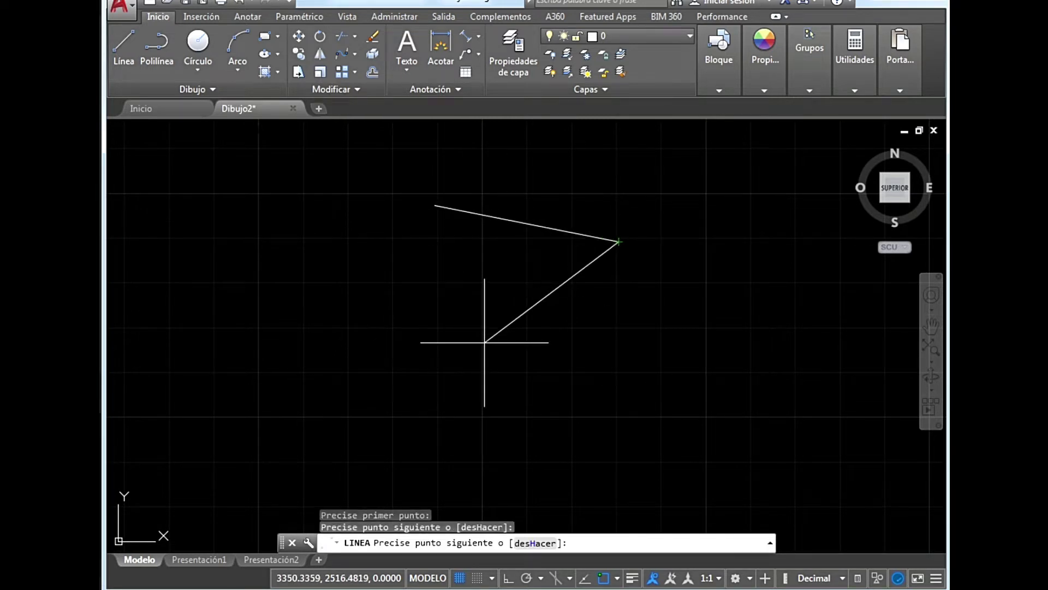
key("Escape")
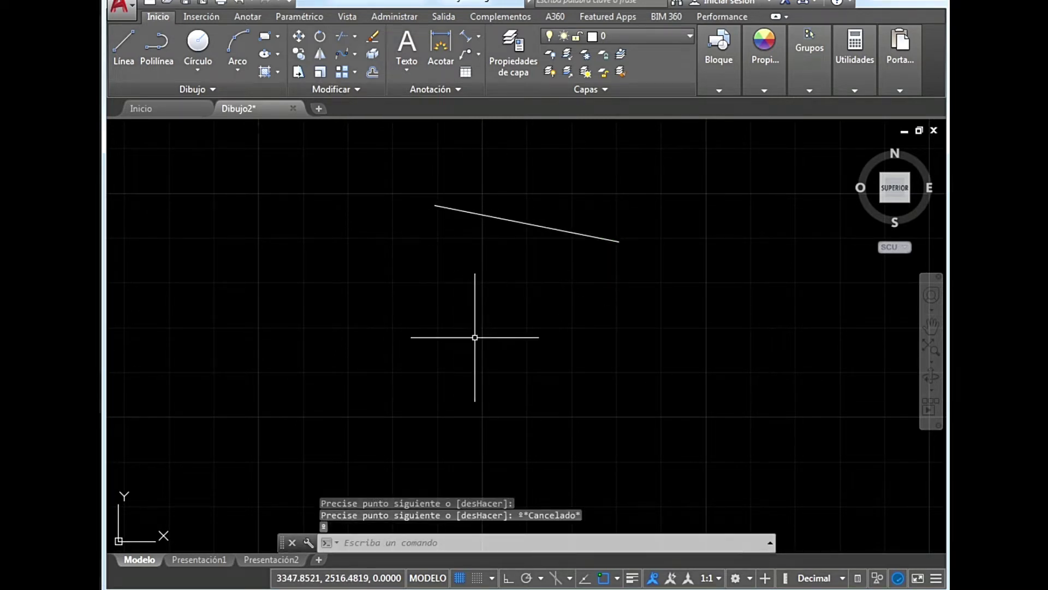
key("Return")
left_click(459, 310)
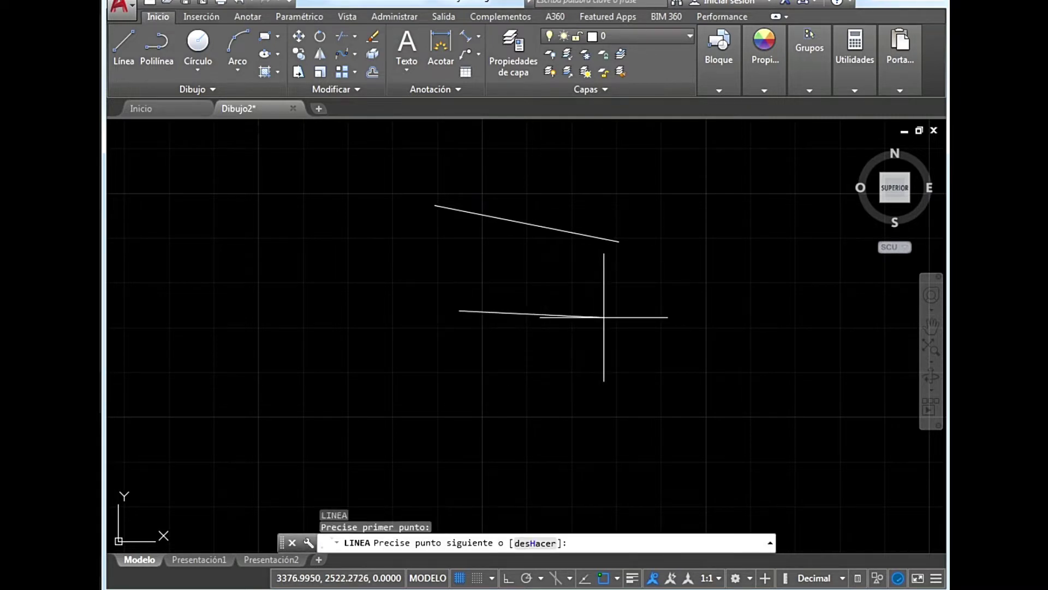
left_click(618, 310)
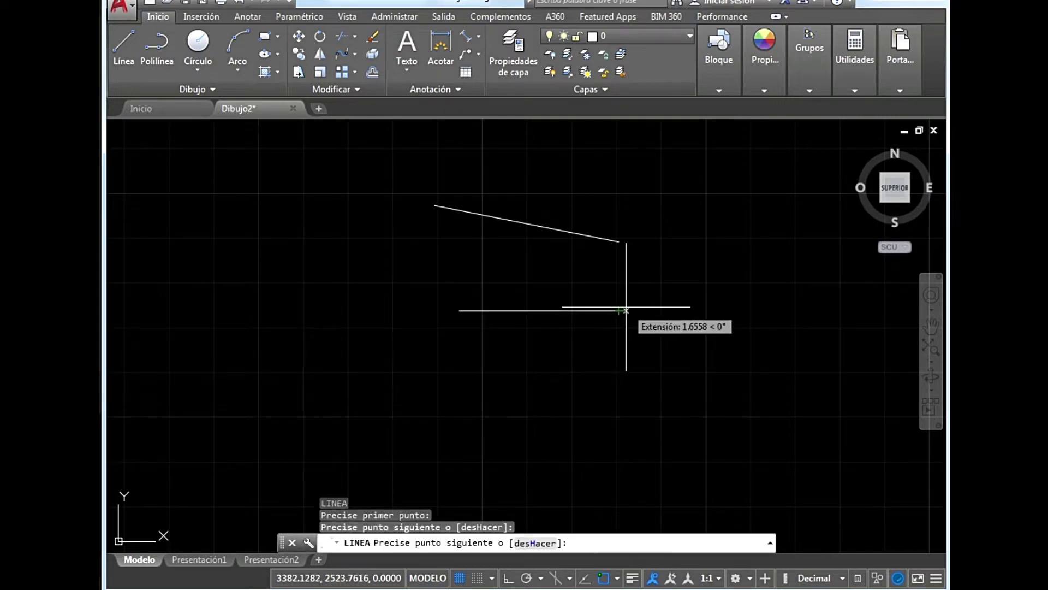
key("Escape")
- Turn on ortho mode and draw an exactly horizontal line lower down
left_click(507, 577)
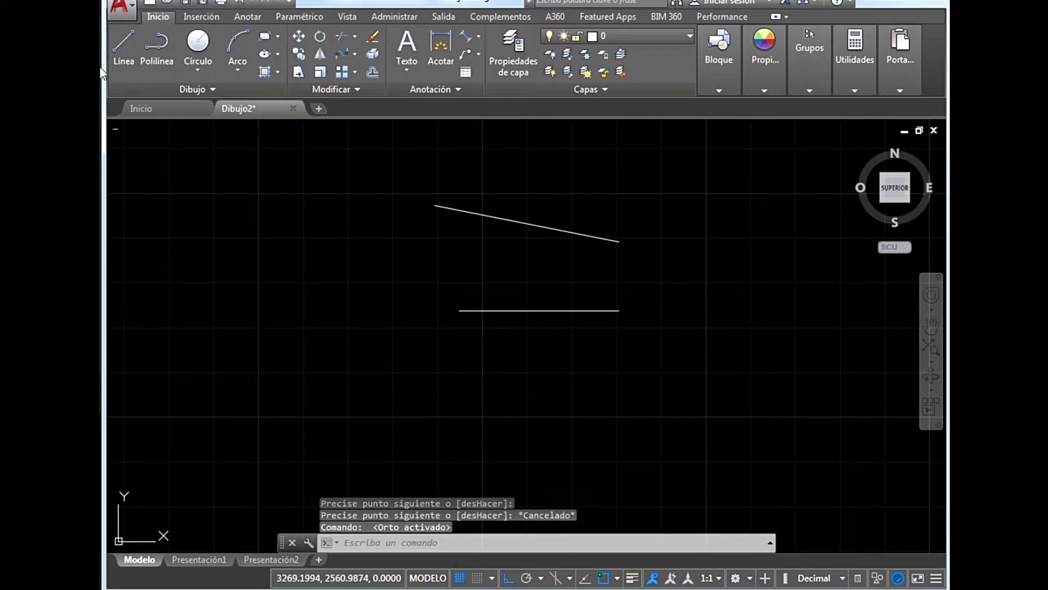
left_click(123, 43)
left_click(483, 387)
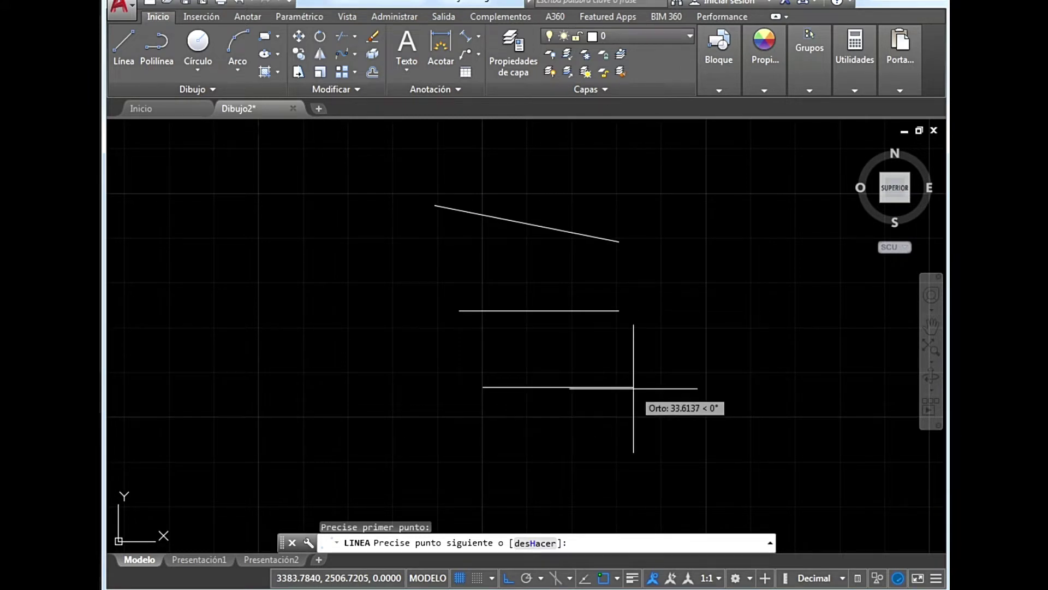
left_click(633, 386)
key("Escape")
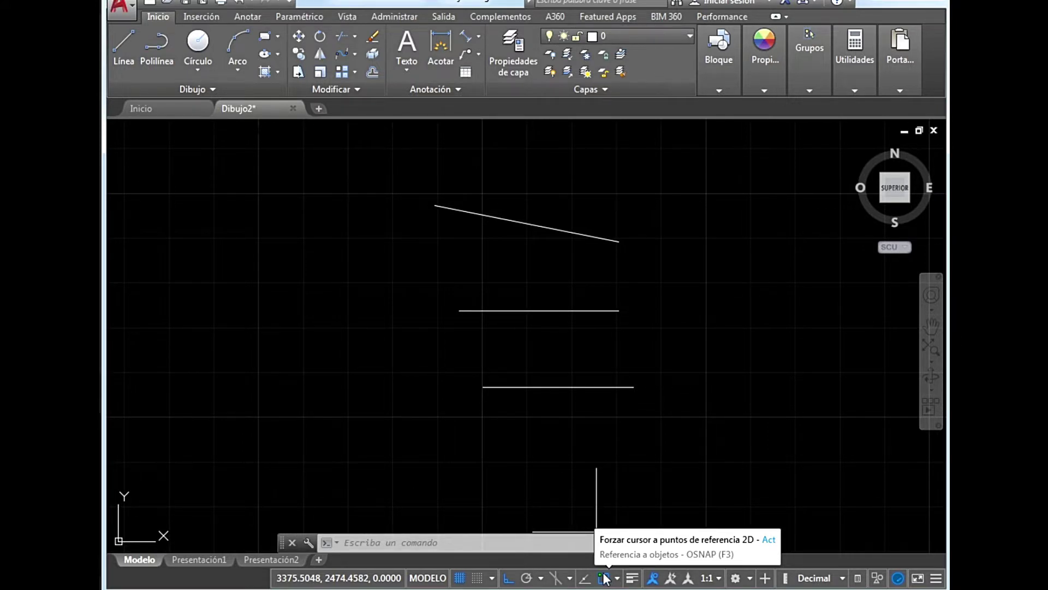
- Turn off object snap and draw a vertical line down from the middle line's left end
left_click(121, 43)
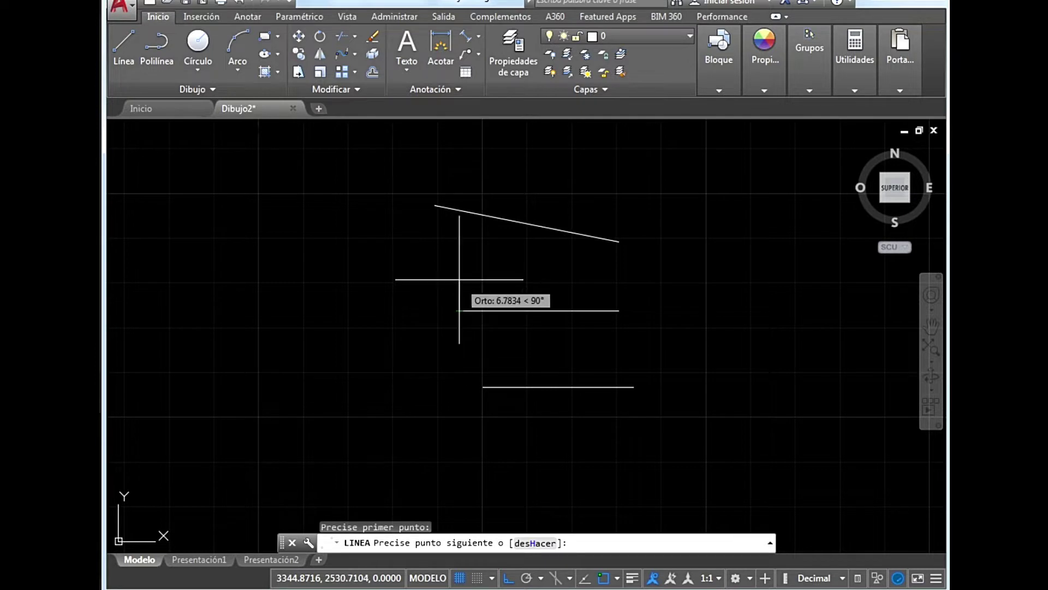
key("Escape")
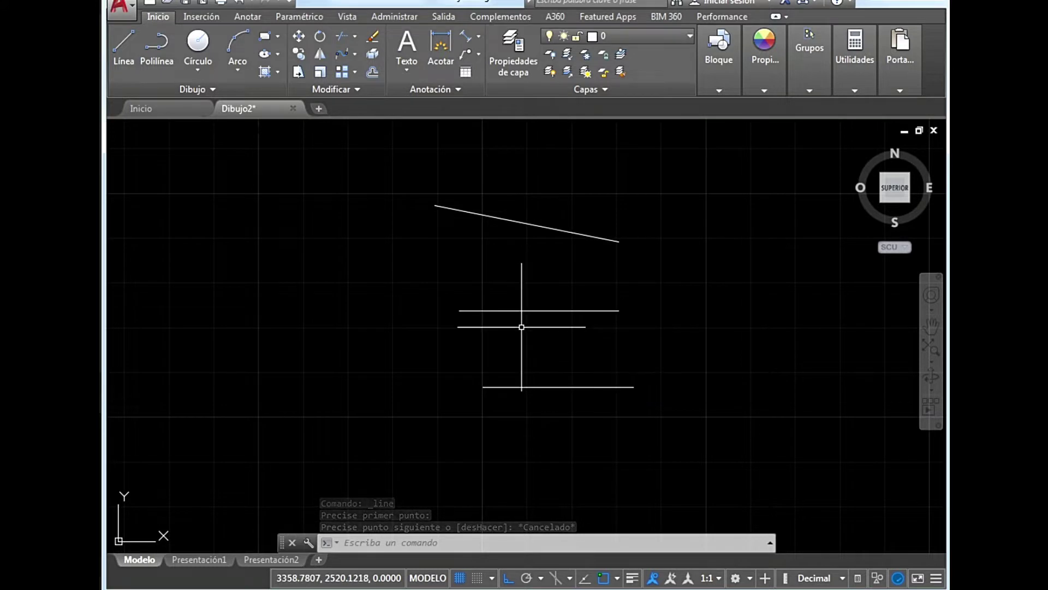
left_click(606, 579)
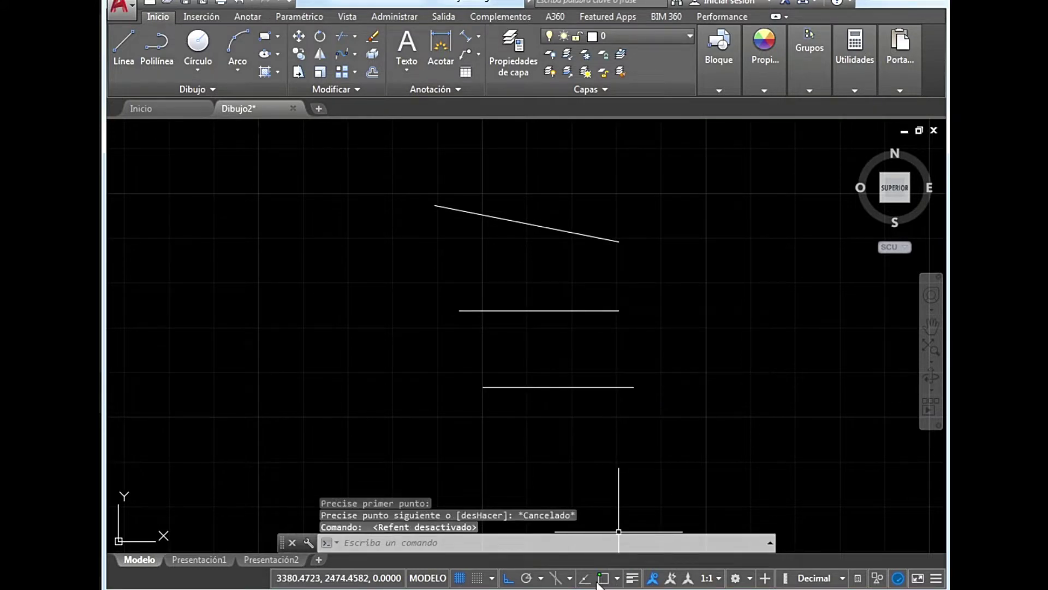
left_click(123, 45)
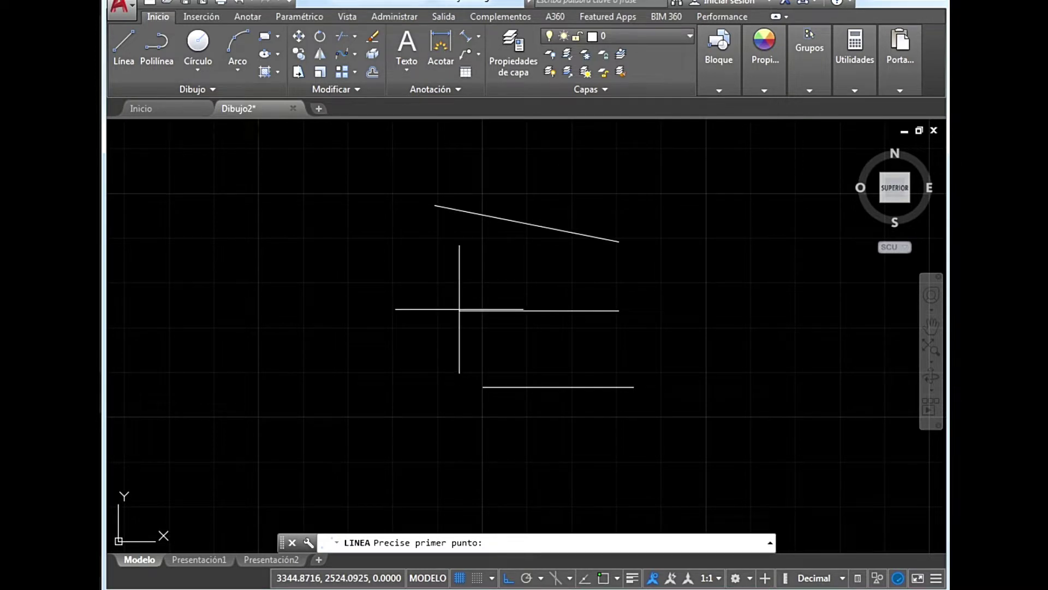
left_click(459, 310)
left_click(459, 385)
key("Escape")
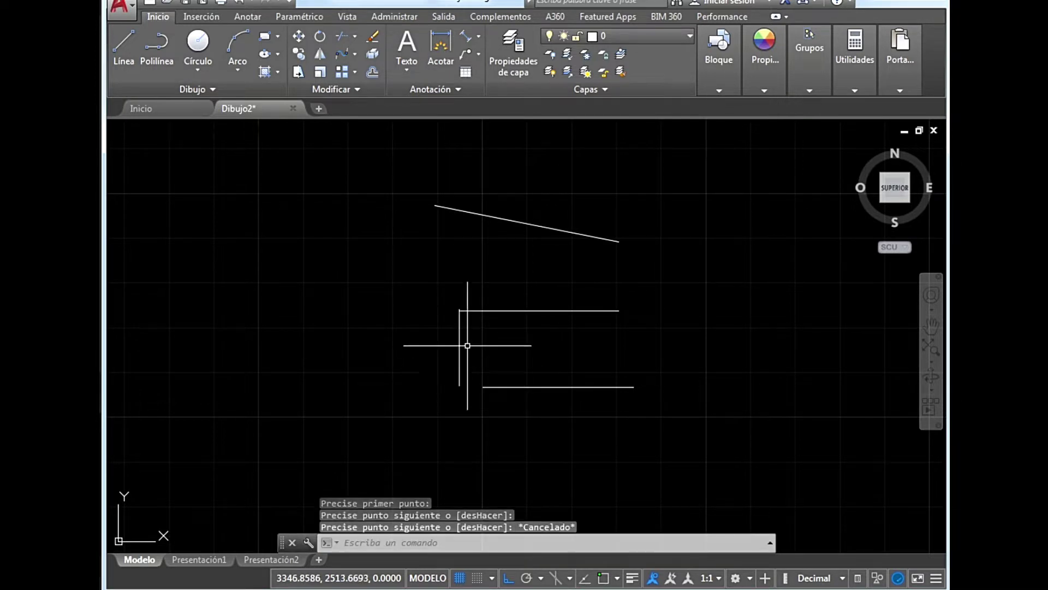
- Zoom in on the corner of the lines and turn Object Snap back on
scroll(458, 309, "up", 2)
scroll(465, 321, "up", 2)
scroll(475, 319, "up", 2)
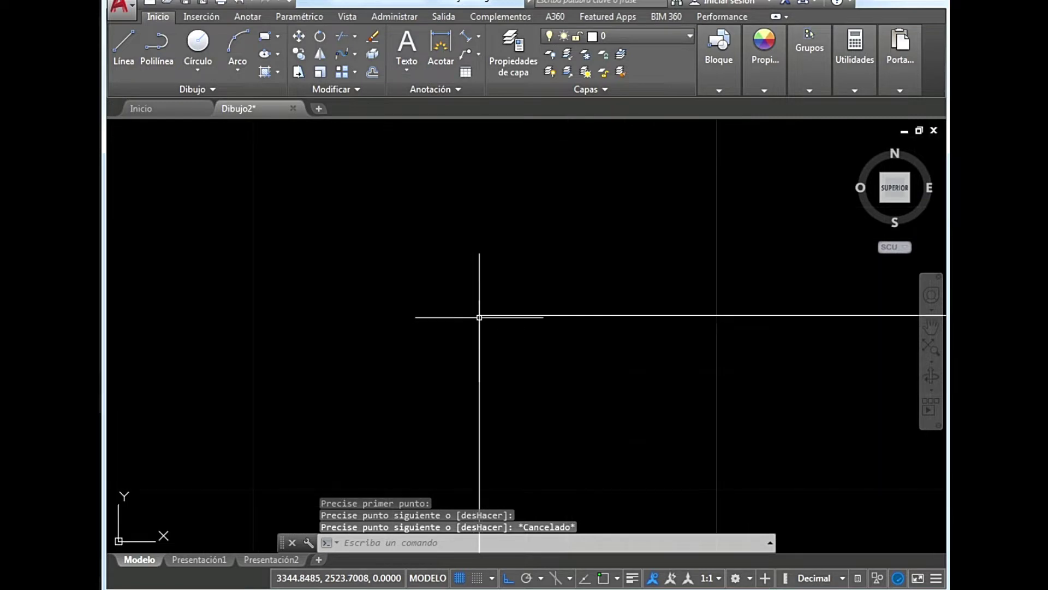
scroll(469, 314, "up", 2)
scroll(453, 314, "up", 1)
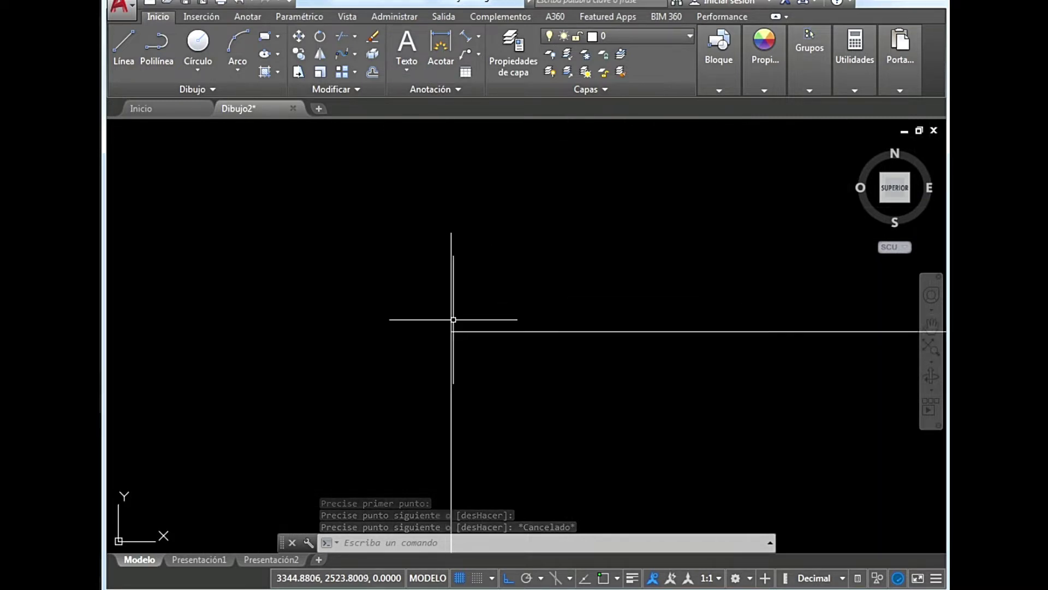
scroll(453, 318, "down", 1)
scroll(459, 316, "down", 2)
scroll(464, 319, "down", 3)
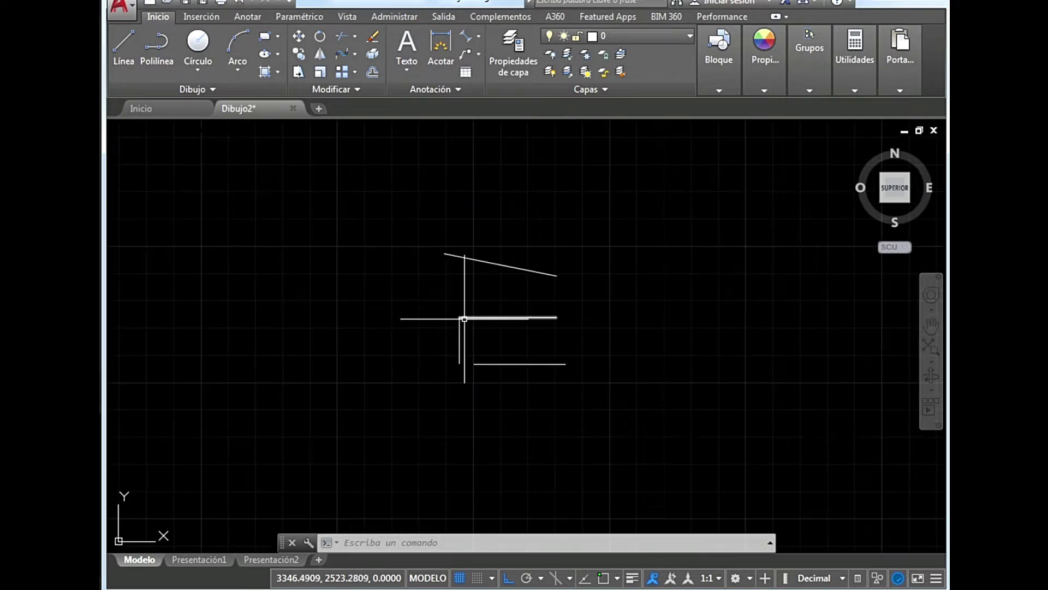
scroll(464, 318, "up", 2)
middle_click_drag(470, 327, 445, 300)
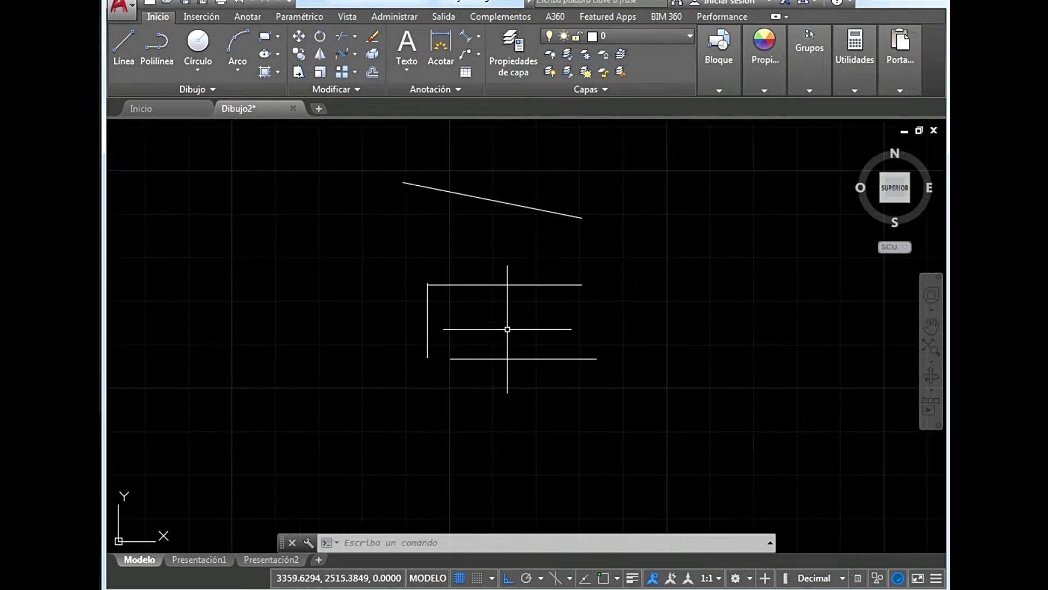
left_click(603, 580)
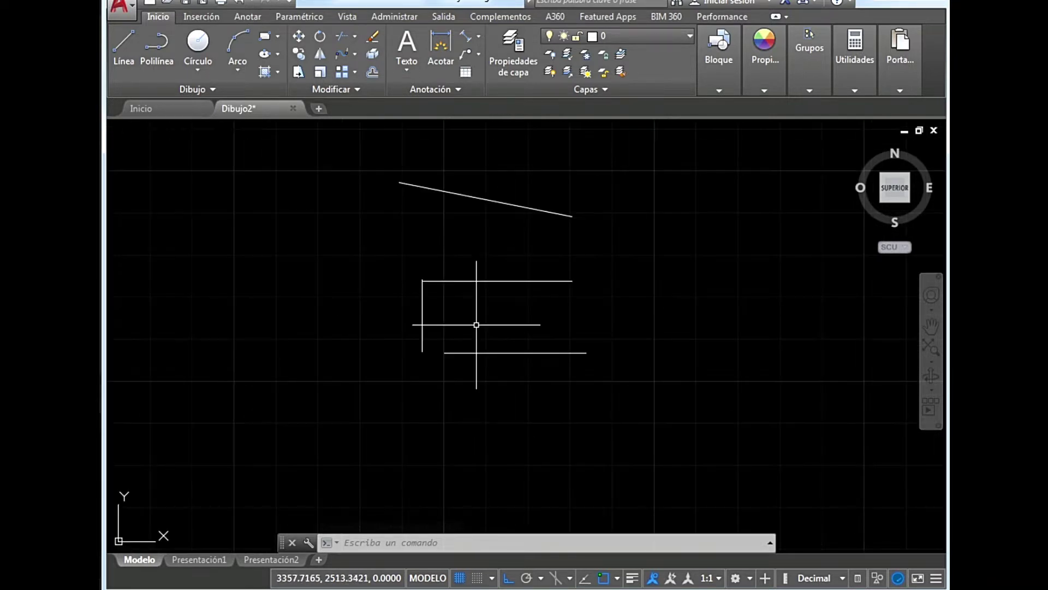
- Zoom and pan around the corner, then bring the lines back to the centre of view
scroll(476, 325, "up", 6)
scroll(476, 325, "down", 8)
scroll(476, 324, "down", 5)
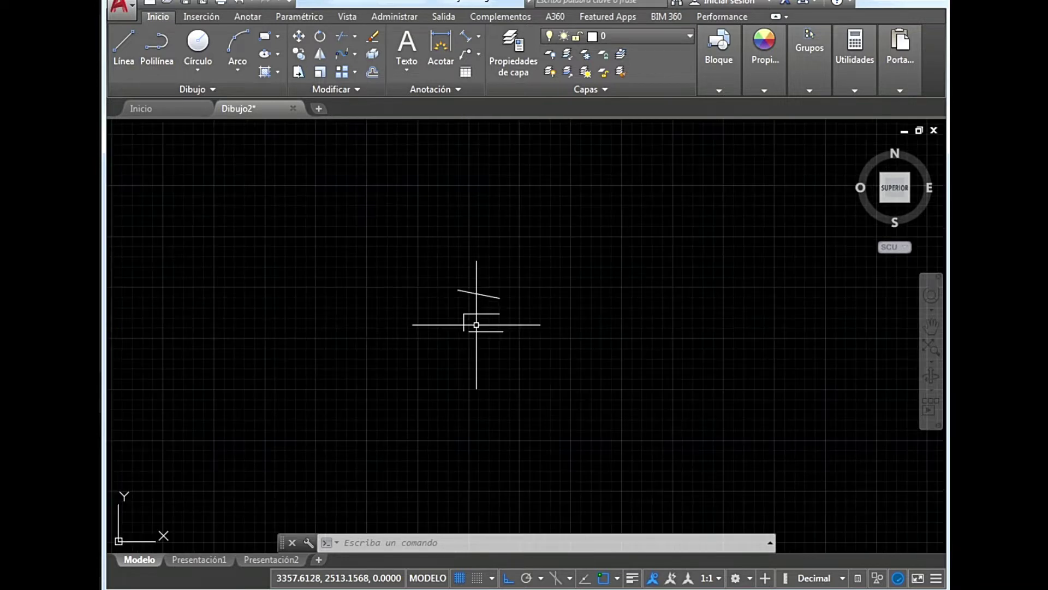
scroll(477, 325, "up", 7)
scroll(477, 325, "up", 2)
scroll(477, 325, "up", 4)
scroll(477, 325, "up", 3)
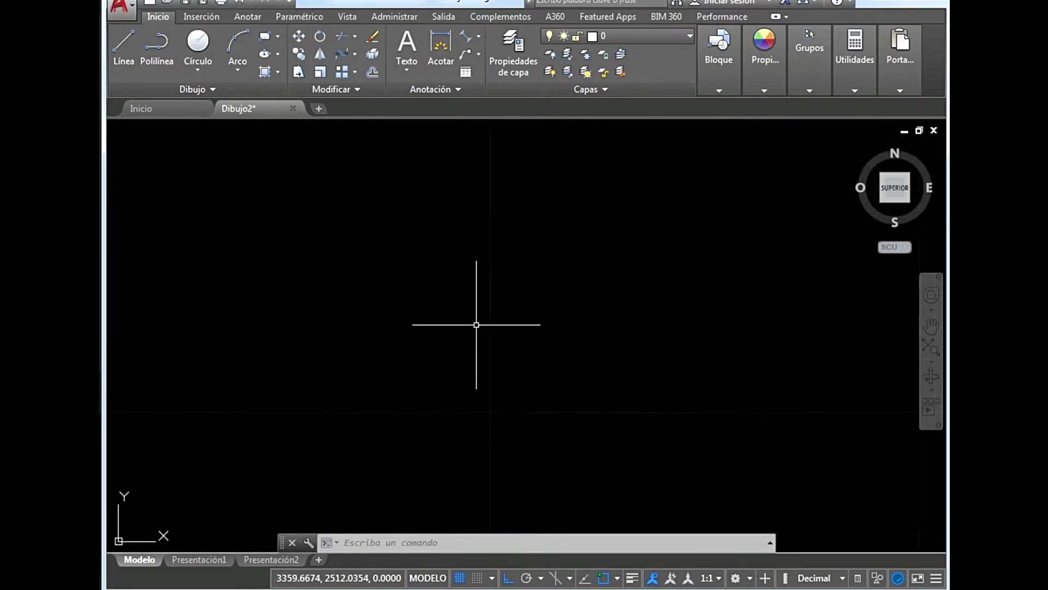
scroll(477, 325, "down", 5)
scroll(477, 324, "down", 4)
scroll(477, 325, "up", 2)
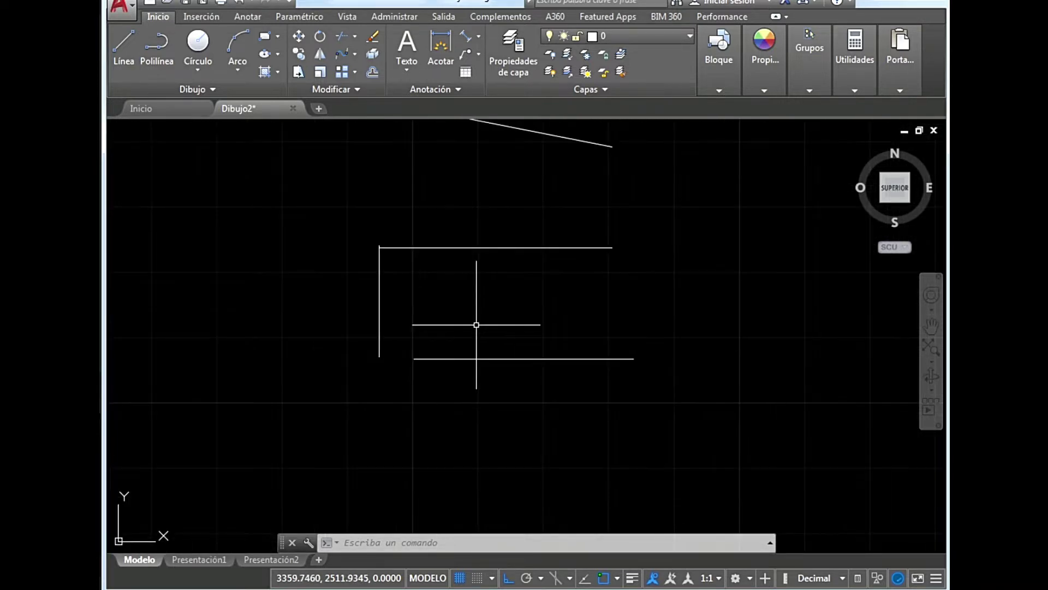
scroll(477, 325, "up", 4)
scroll(477, 325, "up", 3)
scroll(476, 325, "up", 3)
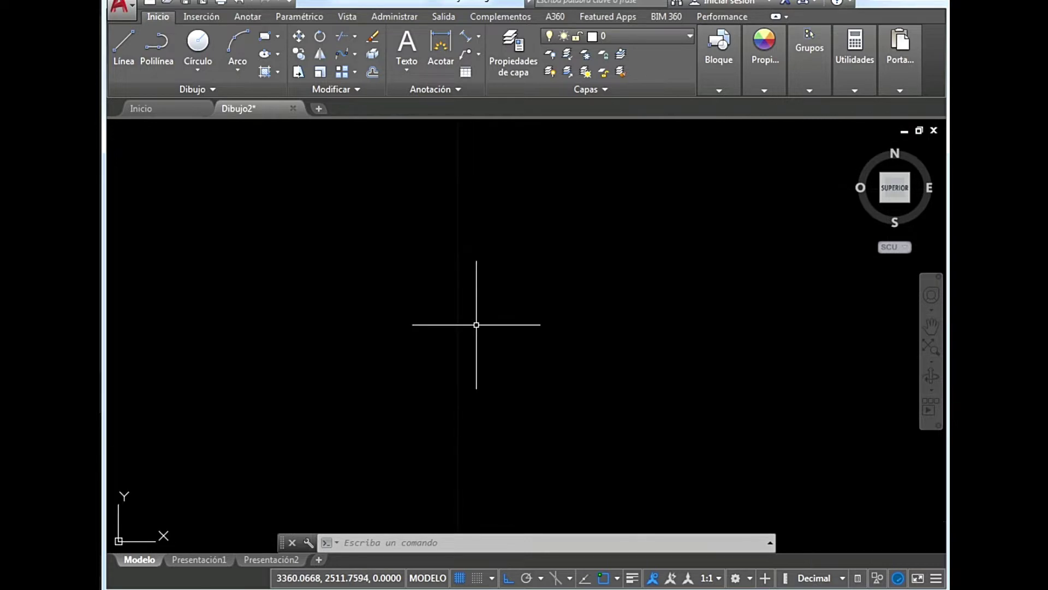
scroll(477, 325, "down", 2)
scroll(476, 325, "down", 3)
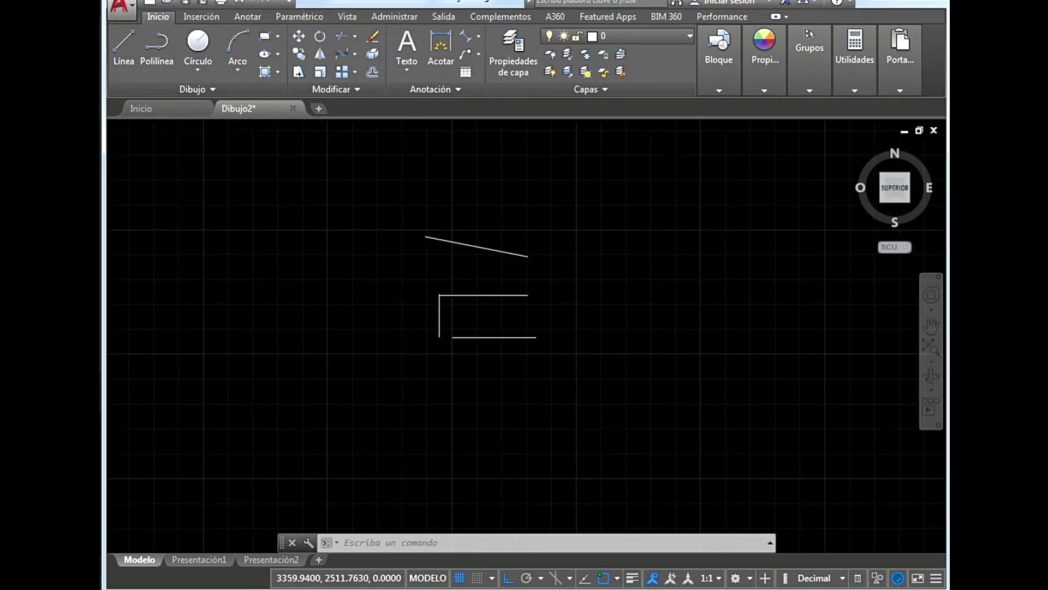
scroll(477, 325, "down", 2)
scroll(477, 325, "up", 4)
scroll(478, 325, "up", 6)
scroll(478, 325, "down", 4)
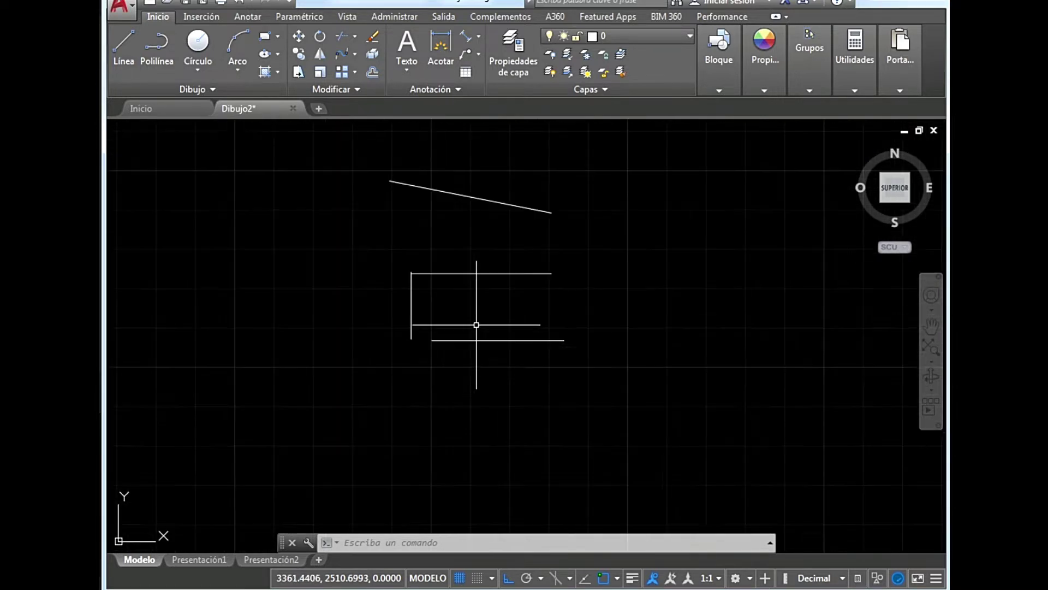
mouse_move(543, 324)
middle_mouse_down()
mouse_move(353, 384)
mouse_move(166, 474)
middle_mouse_up()
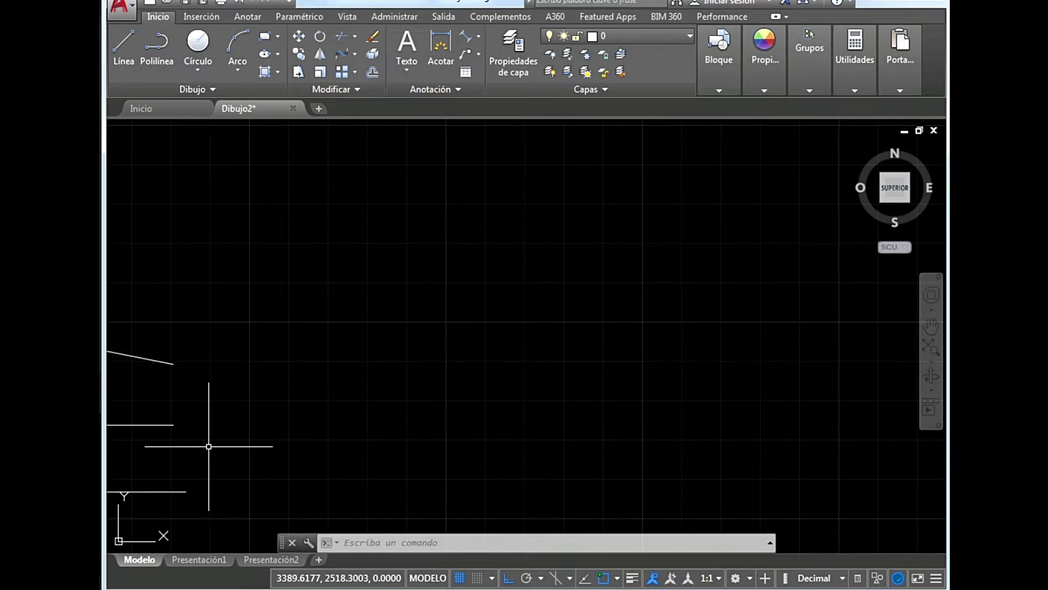
mouse_move(208, 447)
middle_mouse_down()
mouse_move(328, 367)
mouse_move(601, 250)
mouse_move(639, 310)
middle_mouse_up()
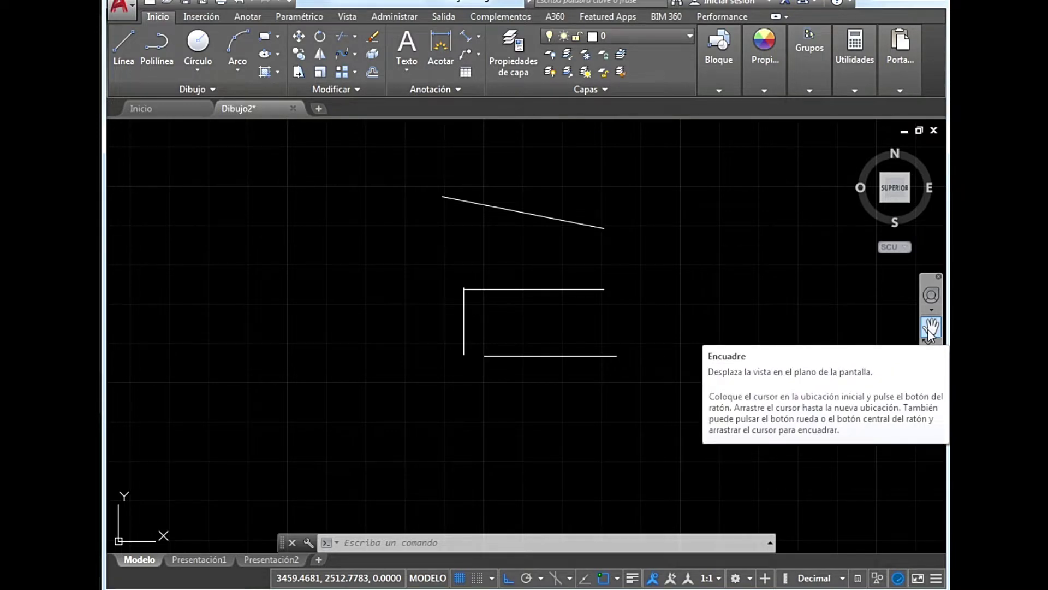
- Pan the view so the lines sit slightly lower and further right, then exit Pan
left_click(928, 329)
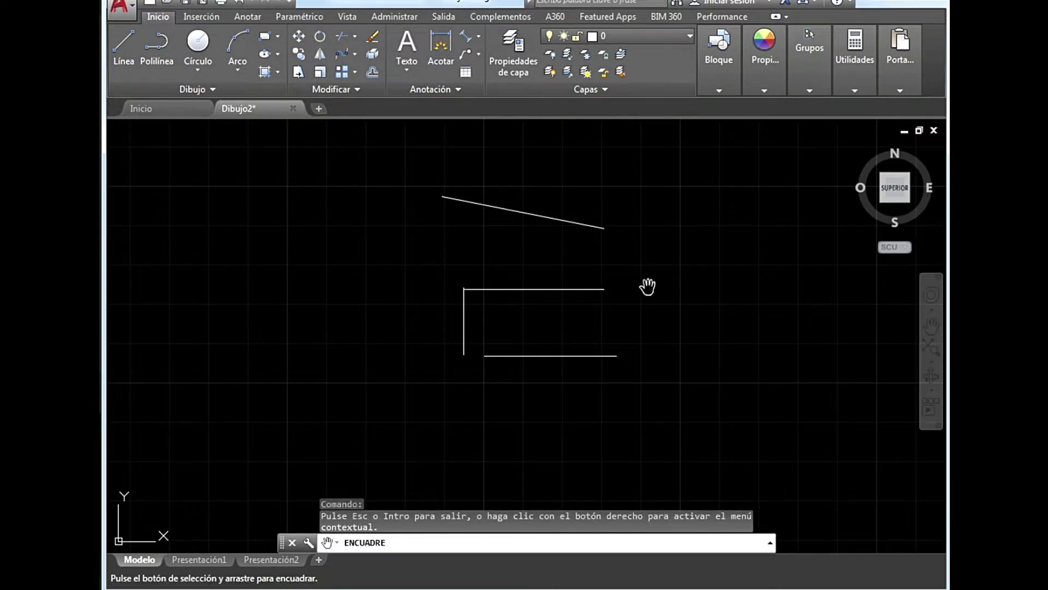
mouse_move(648, 273)
left_mouse_down()
mouse_move(299, 345)
mouse_move(666, 312)
left_mouse_up()
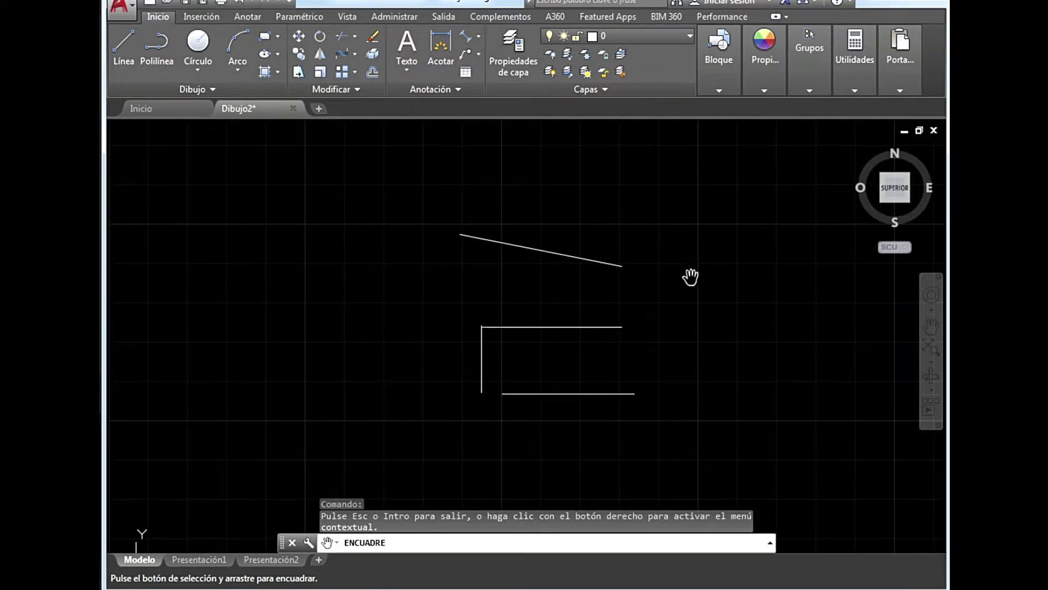
key("Escape")
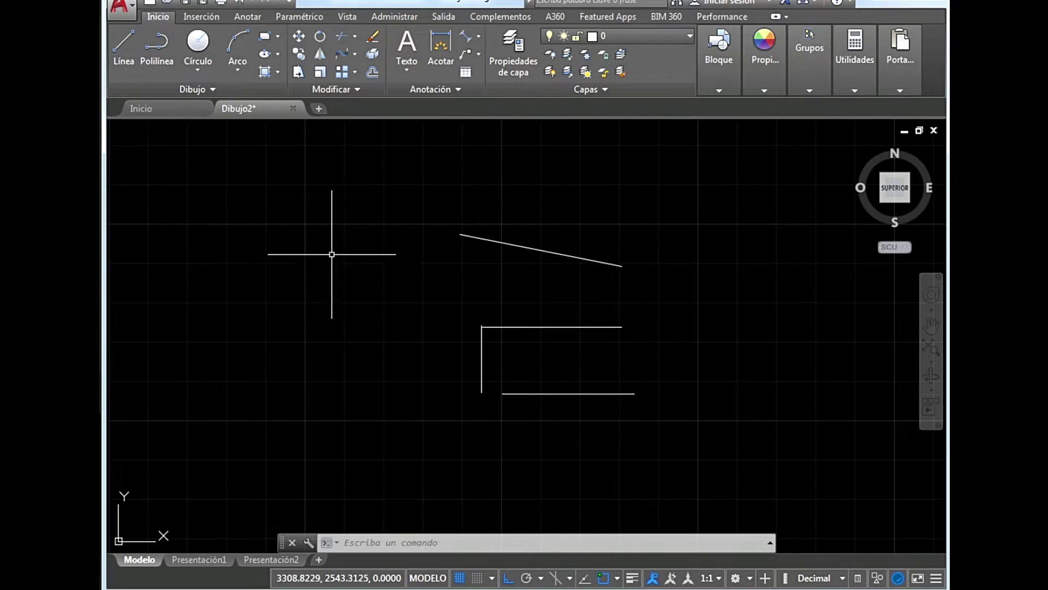
left_click(123, 44)
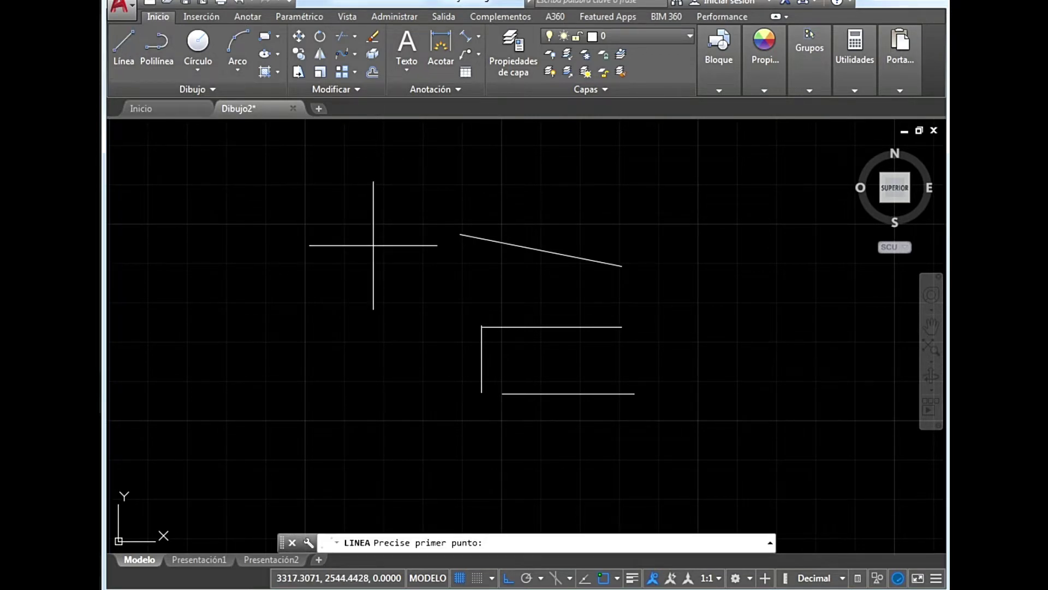
key("Escape")
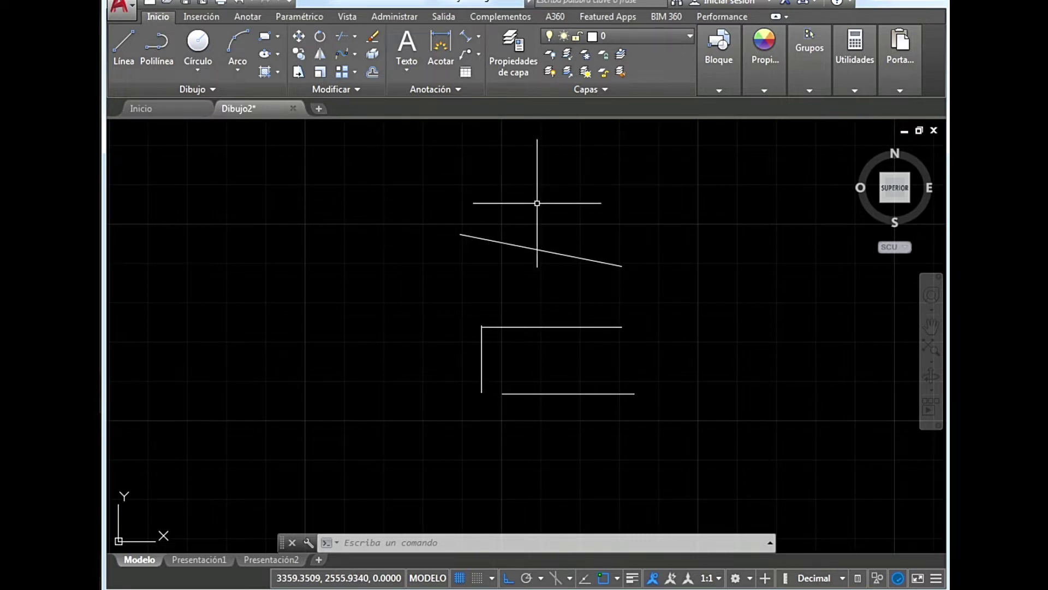
left_click(532, 243)
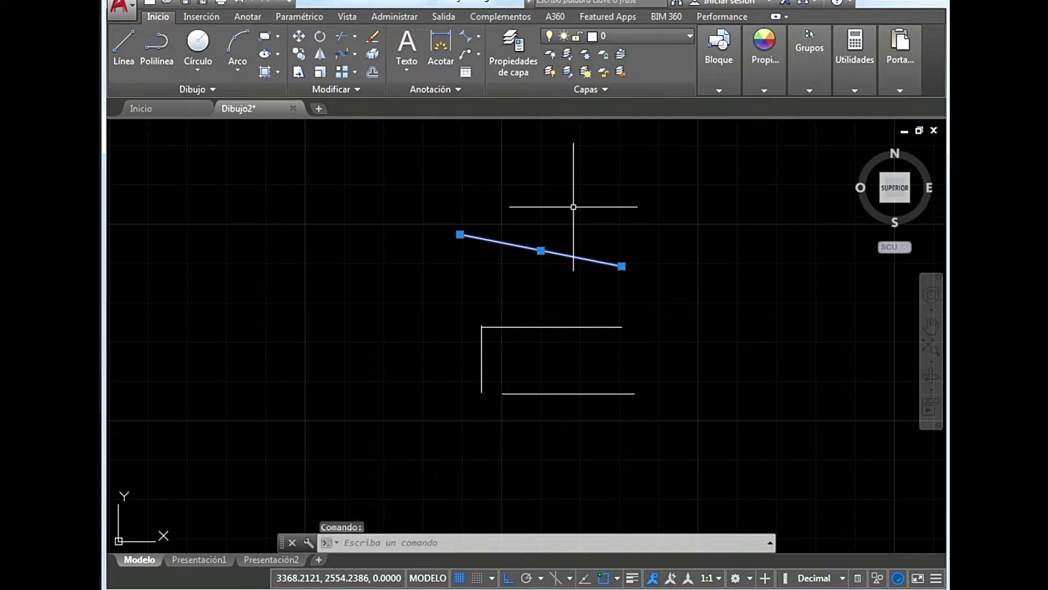
key("Delete")
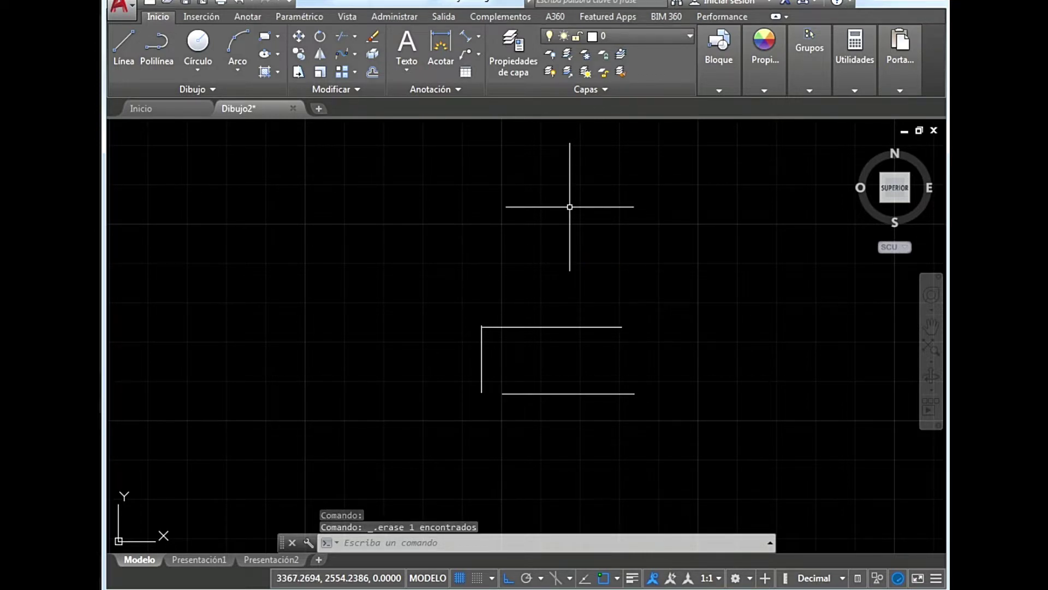
key("ctrl+z")
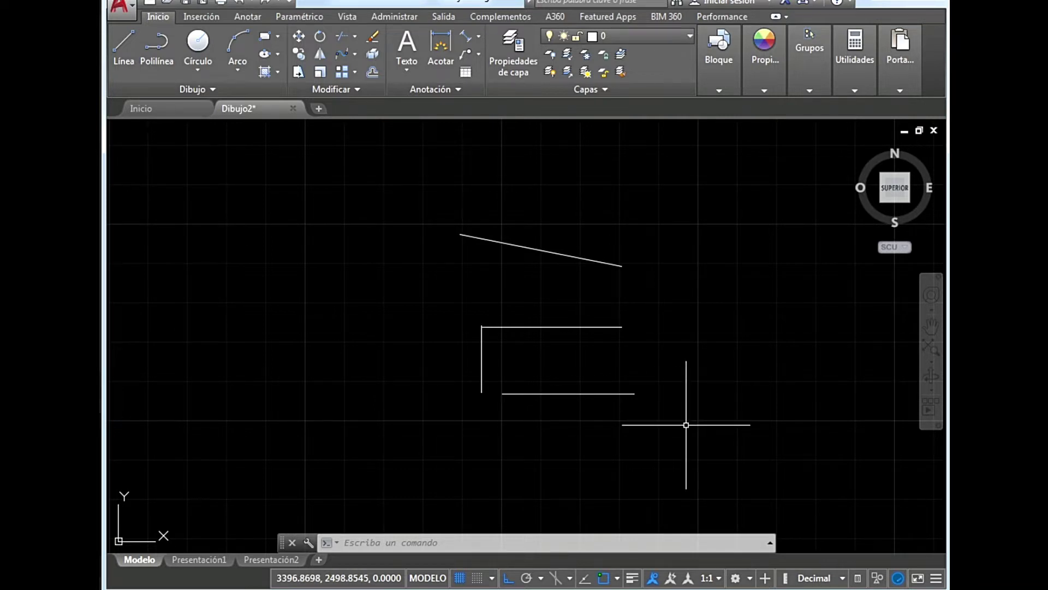
left_click(687, 424)
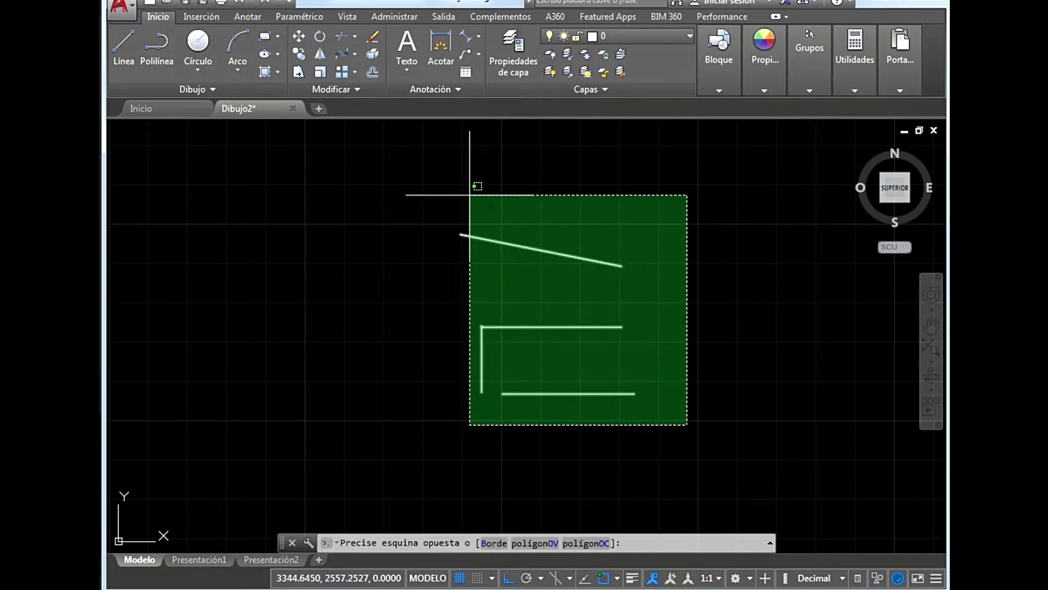
left_click(394, 194)
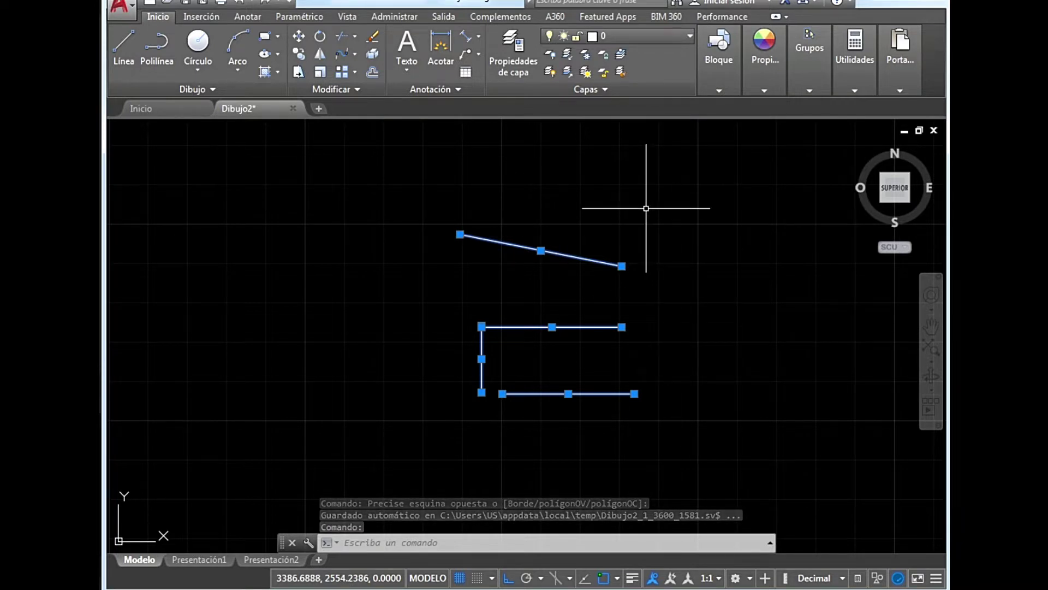
key("Delete")
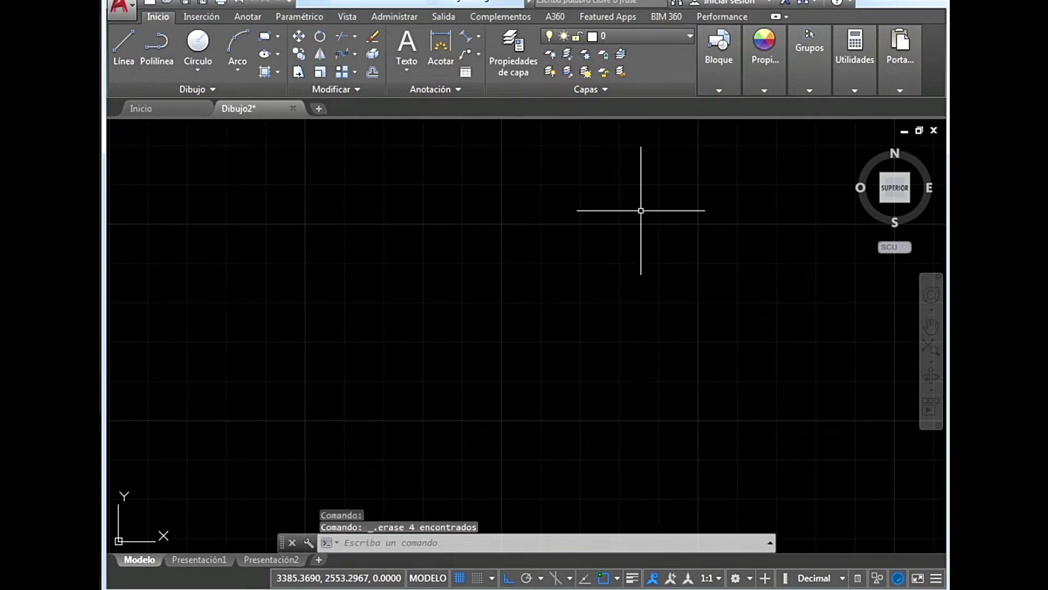
key("ctrl+z")
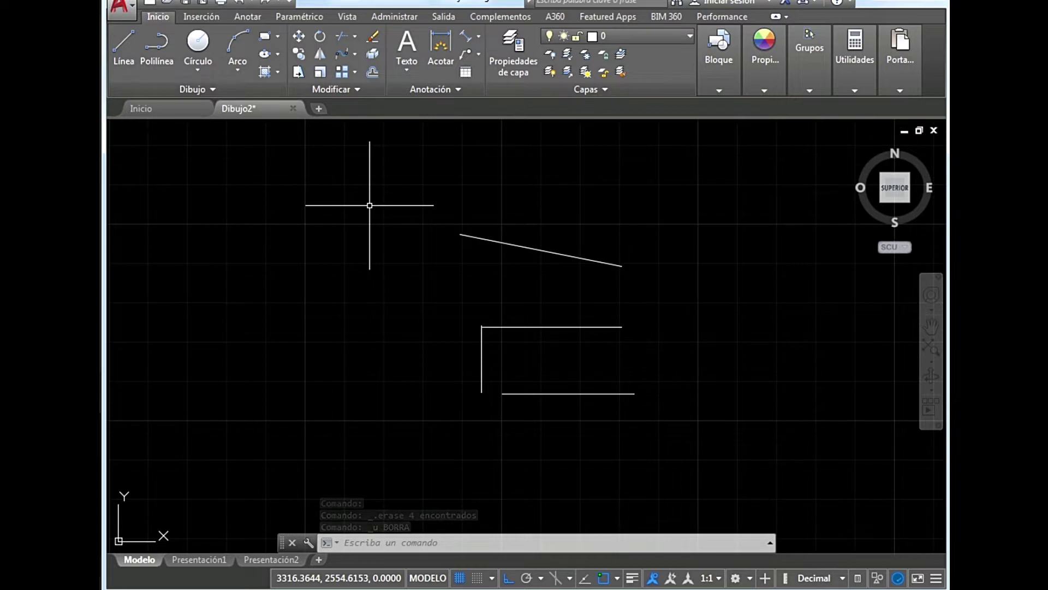
left_click(369, 205)
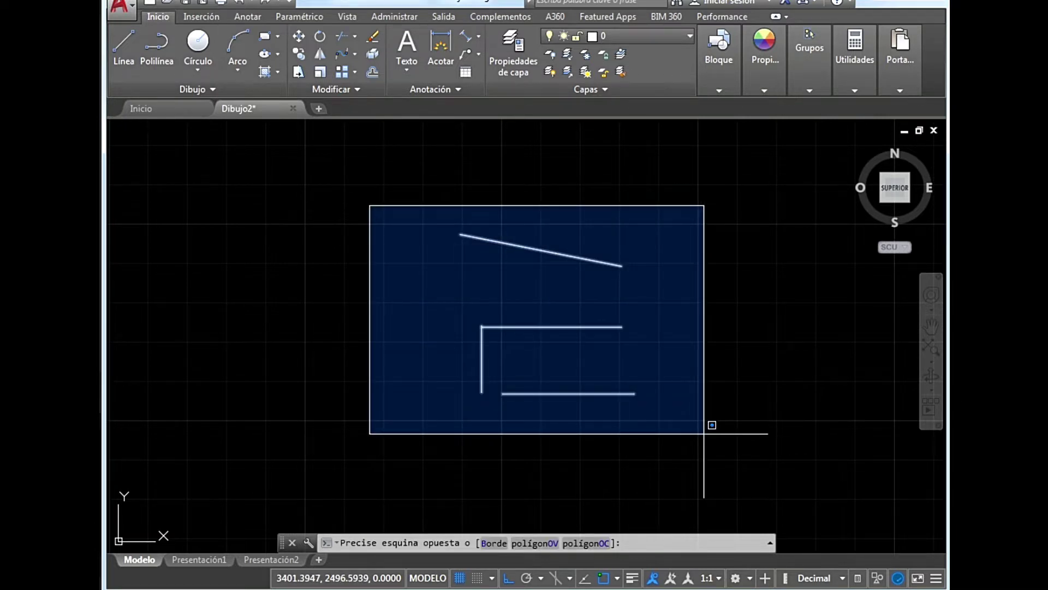
left_click(705, 434)
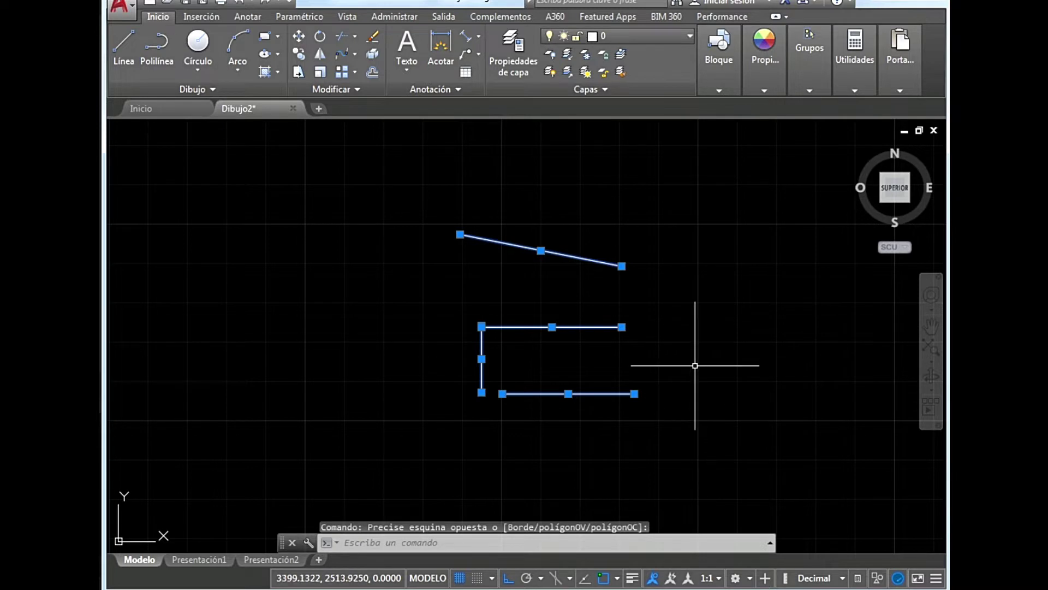
key("Delete")
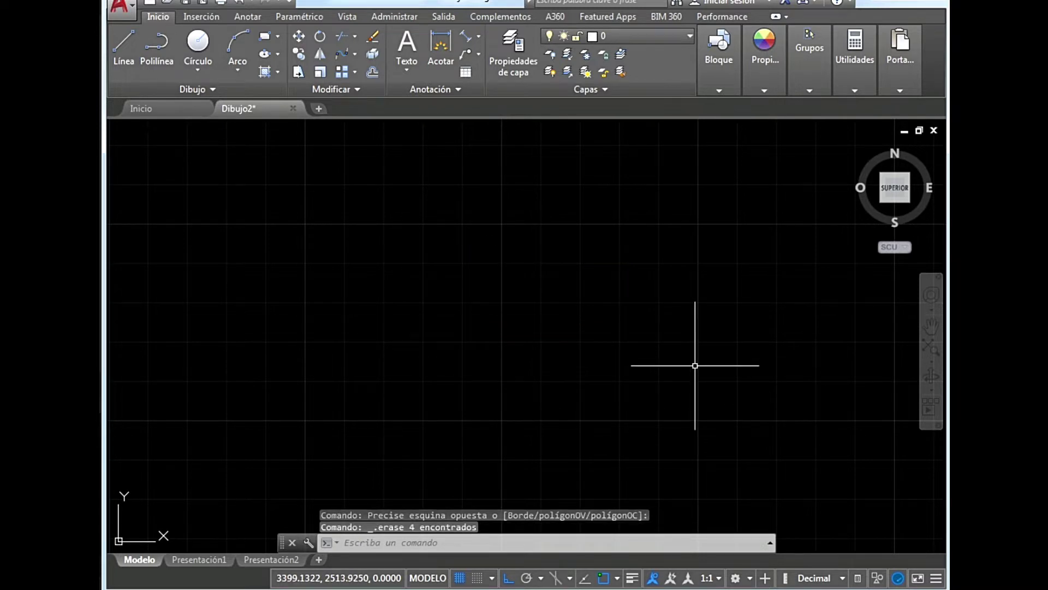
key("ctrl+z")
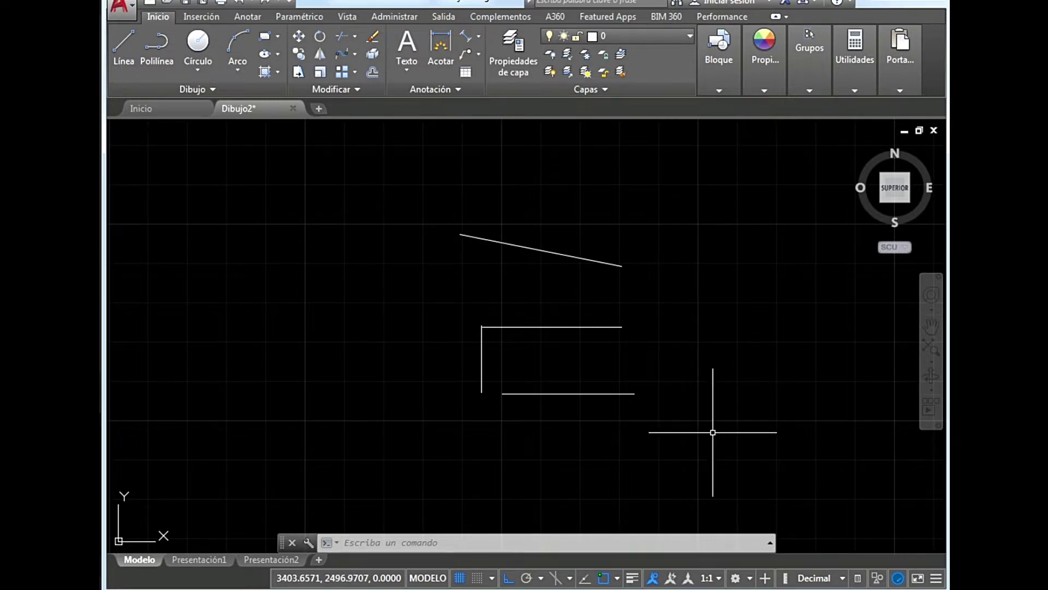
left_click_drag(713, 431, 670, 282)
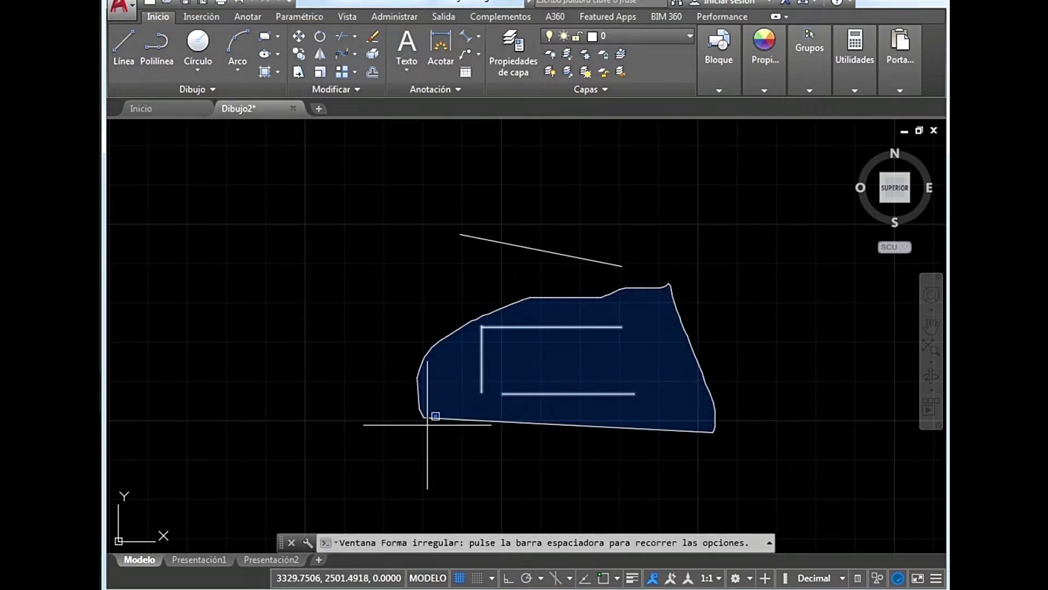
left_click_drag(670, 283, 534, 480)
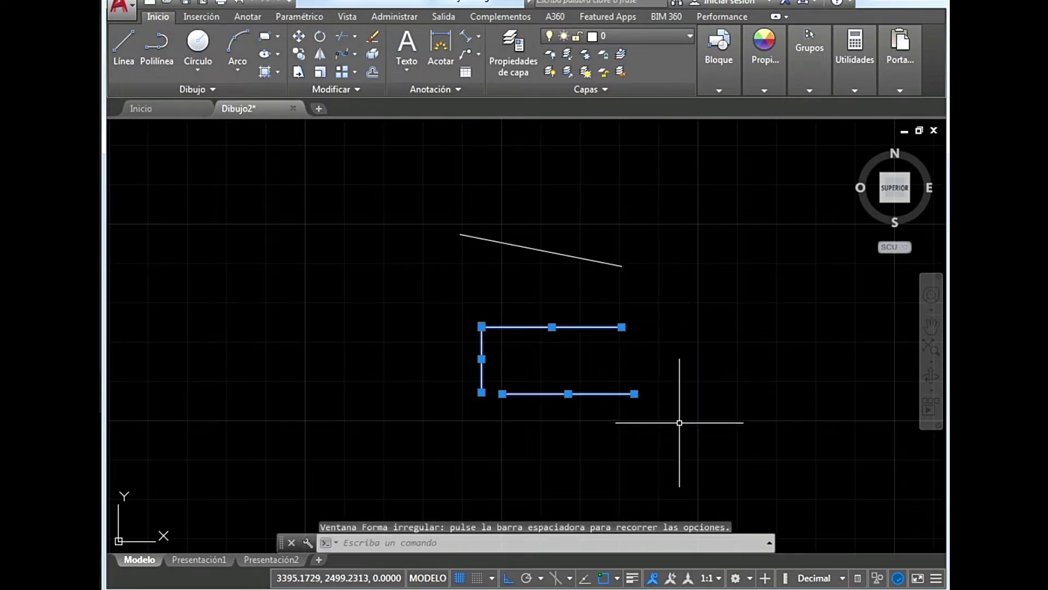
key("Delete")
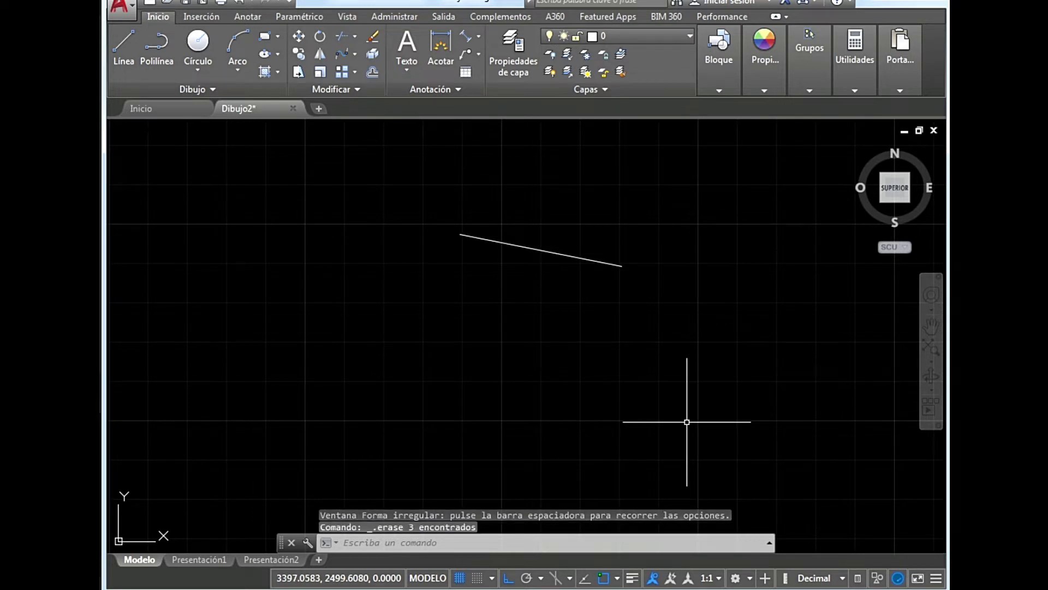
left_click(667, 345)
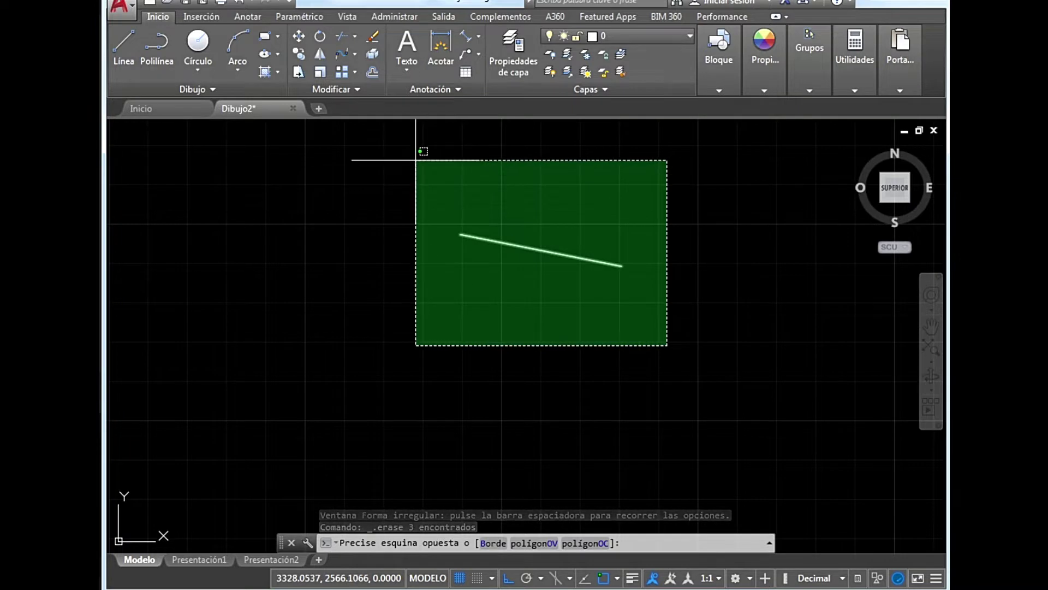
left_click(419, 158)
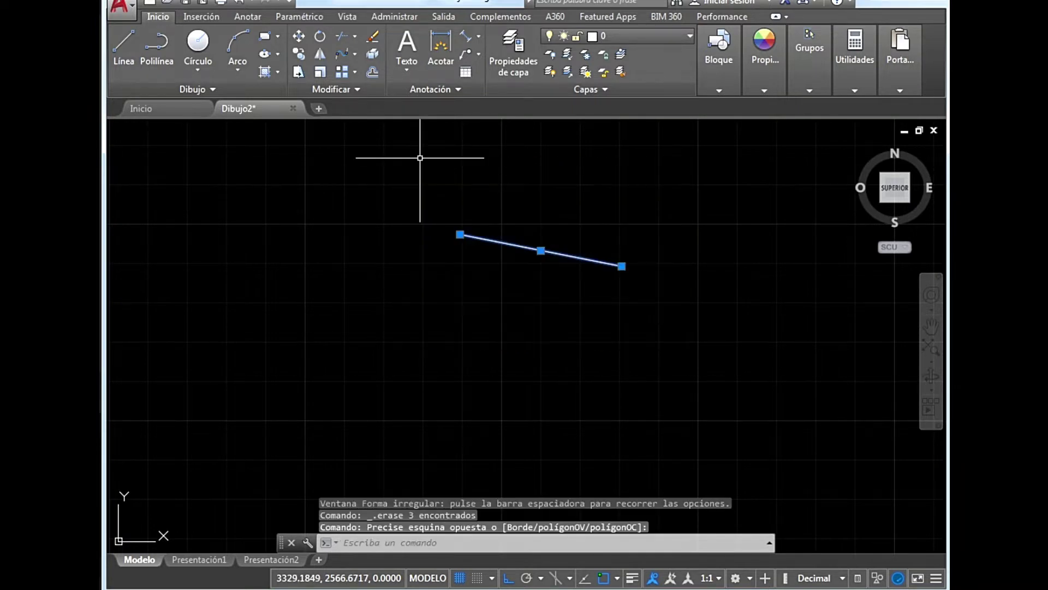
key("Delete")
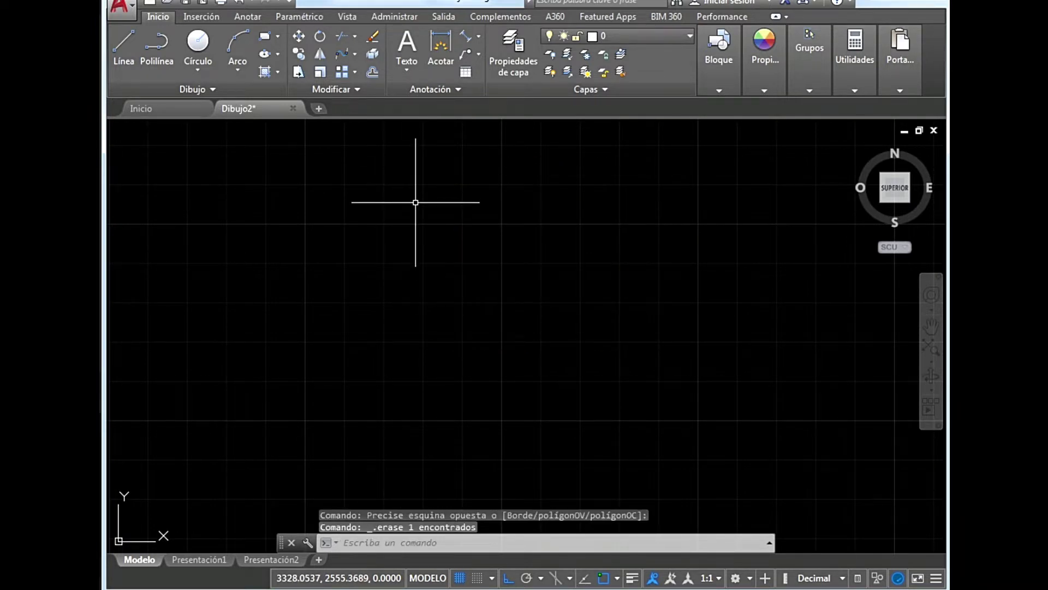
key("ctrl+z")
key("ctrl+z")
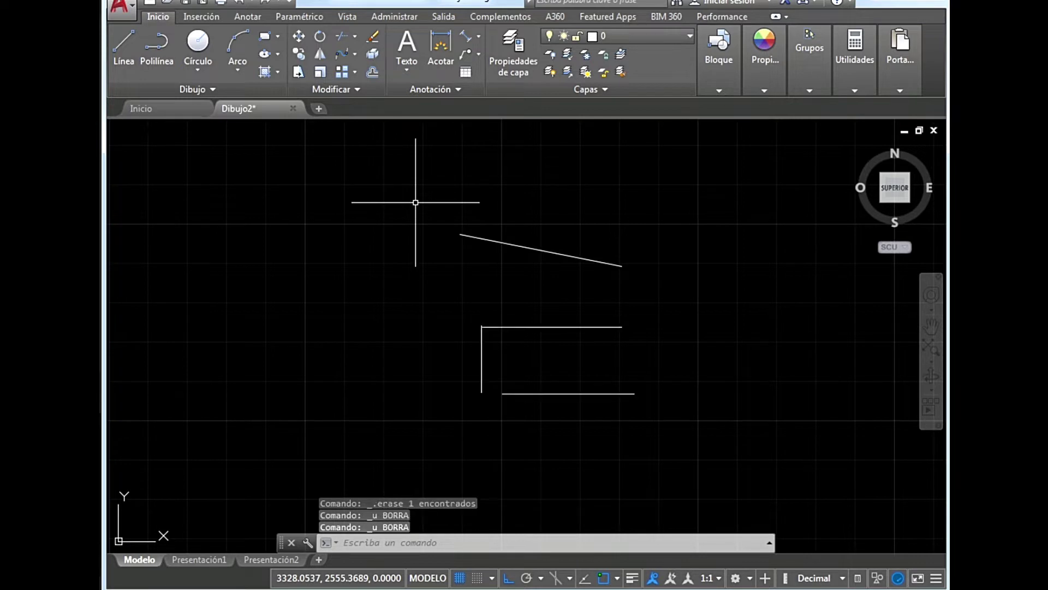
scroll(540, 288, "up", 2)
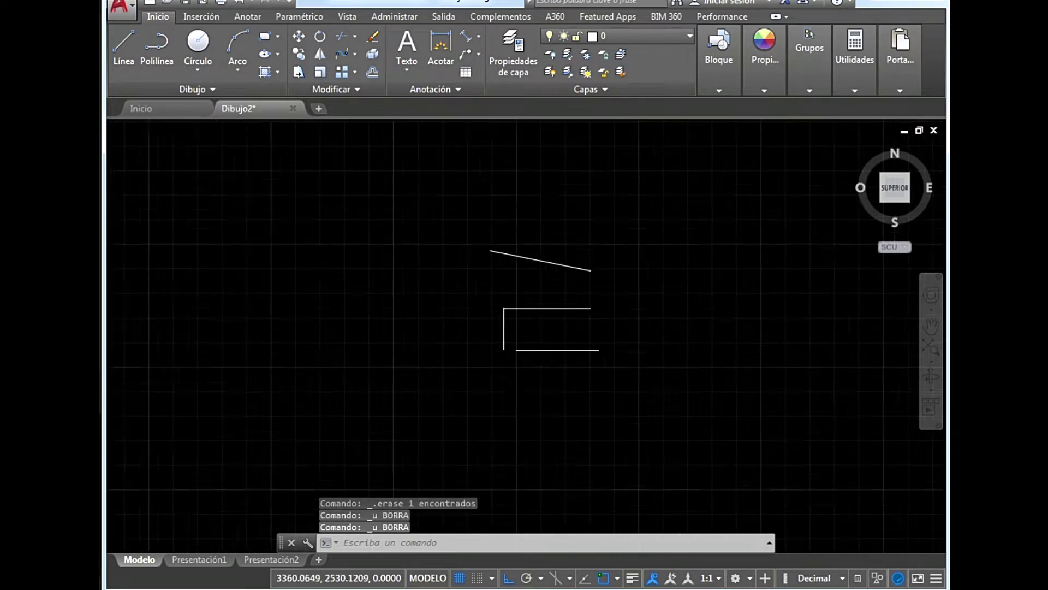
scroll(541, 292, "up", 5)
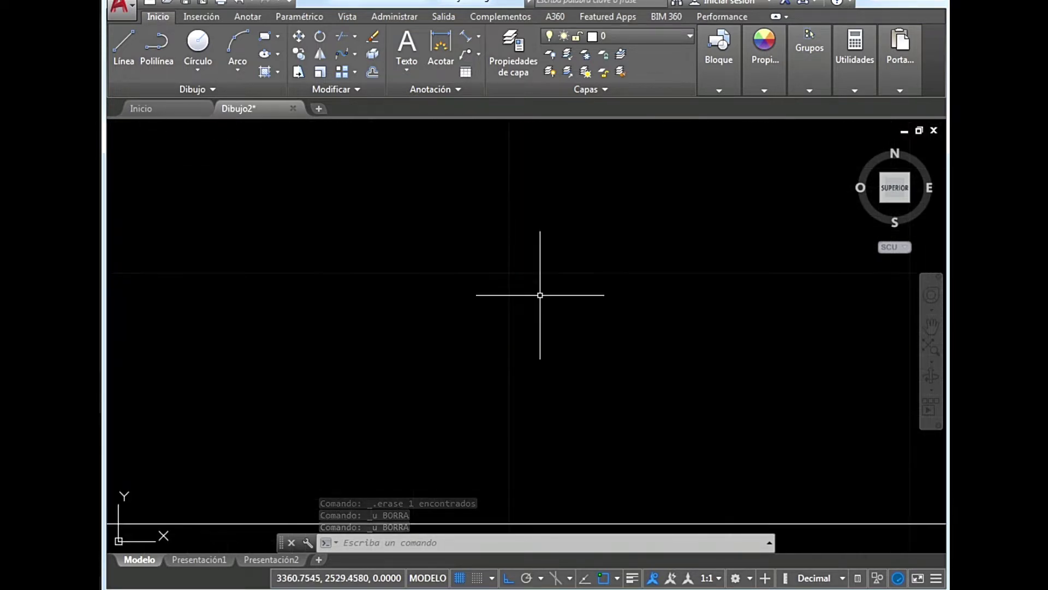
mouse_move(538, 287)
middle_mouse_down()
mouse_move(463, 297)
mouse_move(227, 426)
mouse_move(344, 297)
mouse_move(578, 253)
mouse_move(570, 241)
mouse_move(410, 318)
mouse_move(529, 252)
middle_mouse_up()
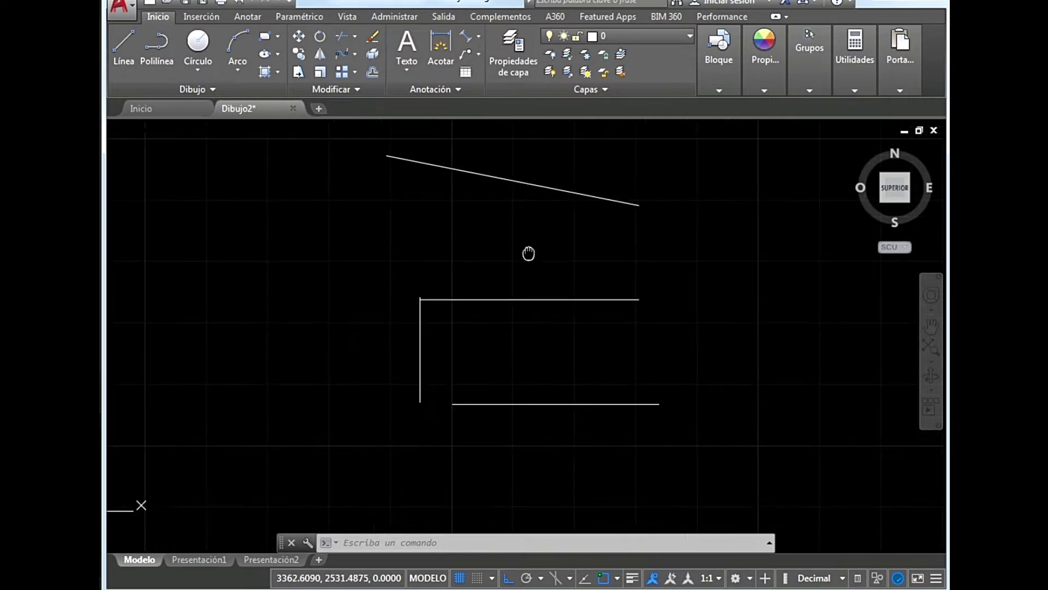
left_click(357, 539)
type("z")
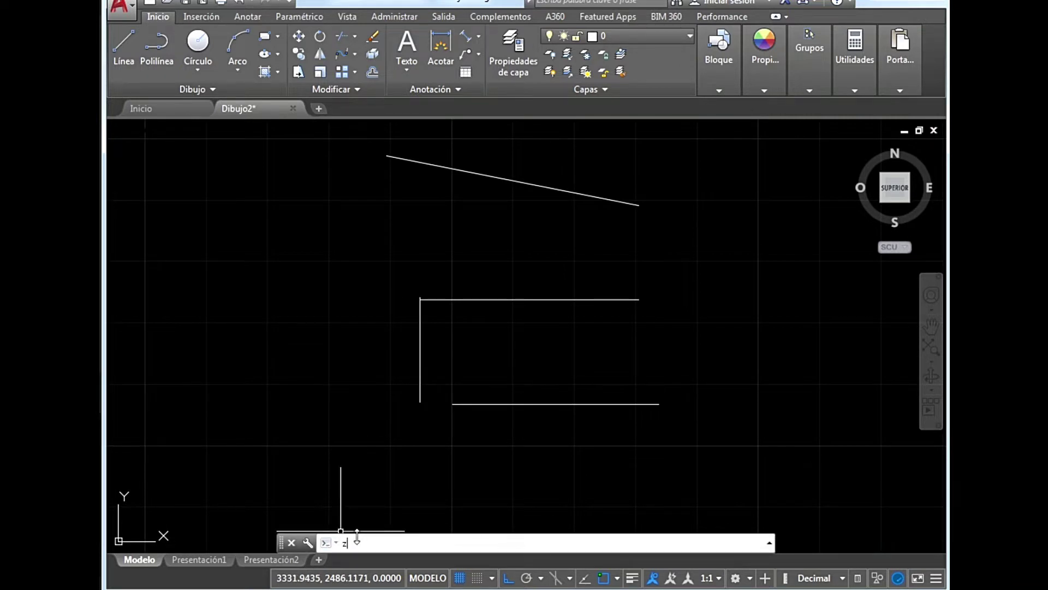
type("oom")
key("Return")
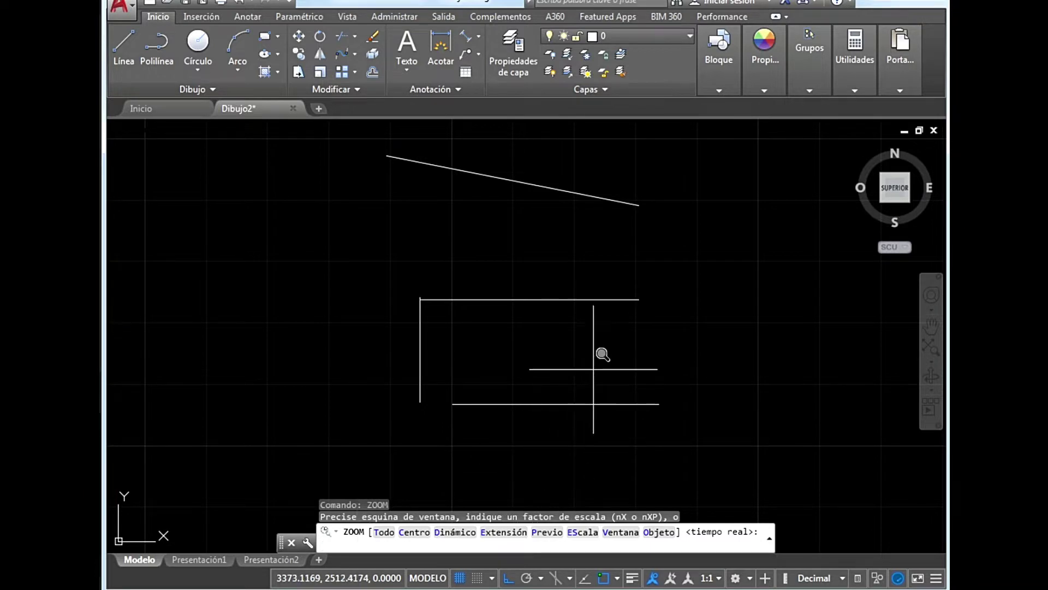
left_click(587, 364)
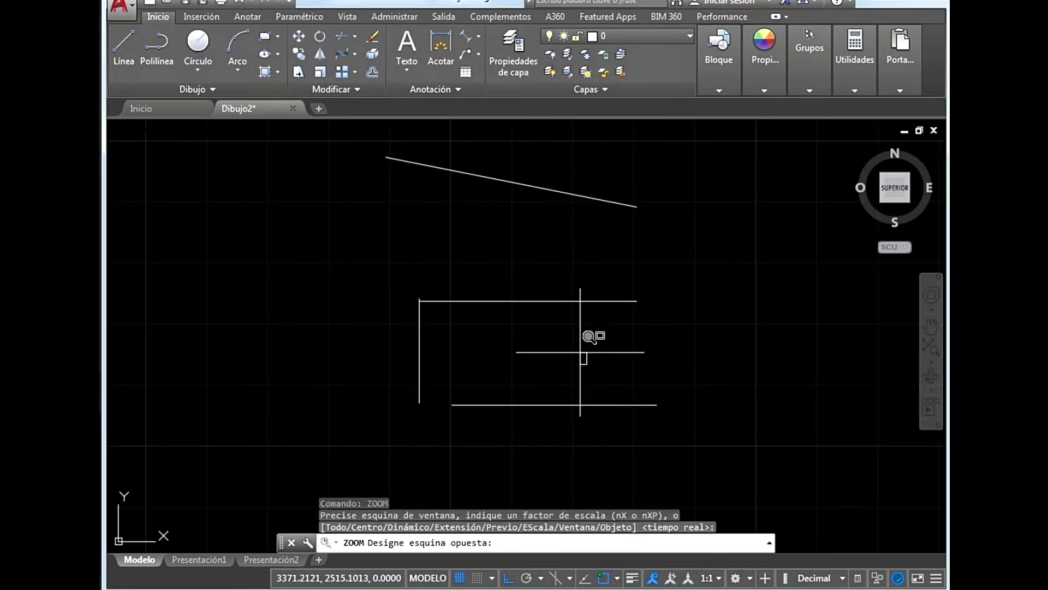
left_click(551, 358)
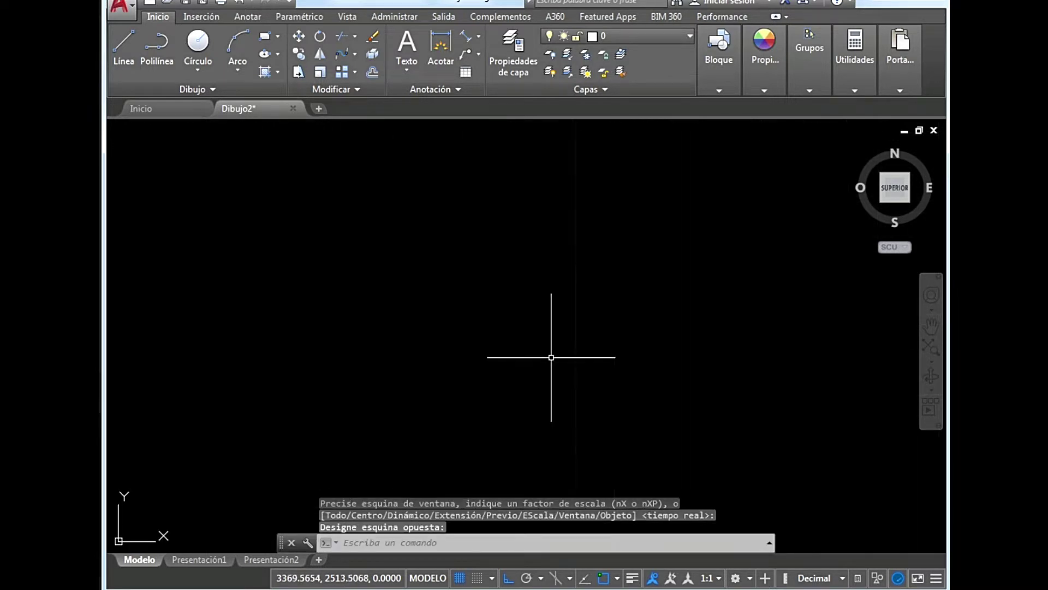
key("ctrl+z")
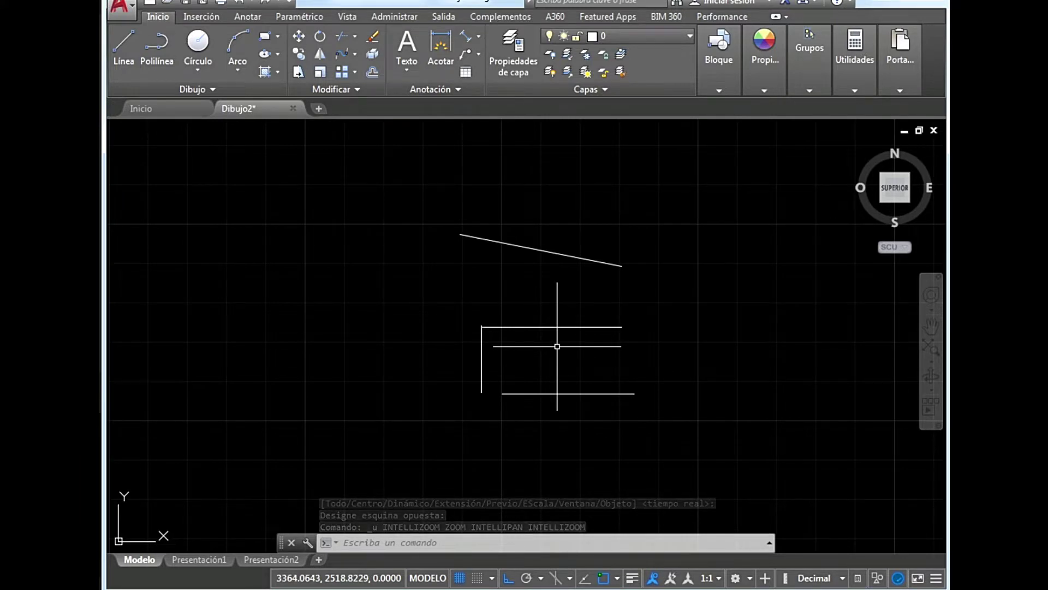
- Zoom in and pan to recentre the open rectangle of lines
scroll(479, 346, "up", 3)
scroll(484, 334, "up", 2)
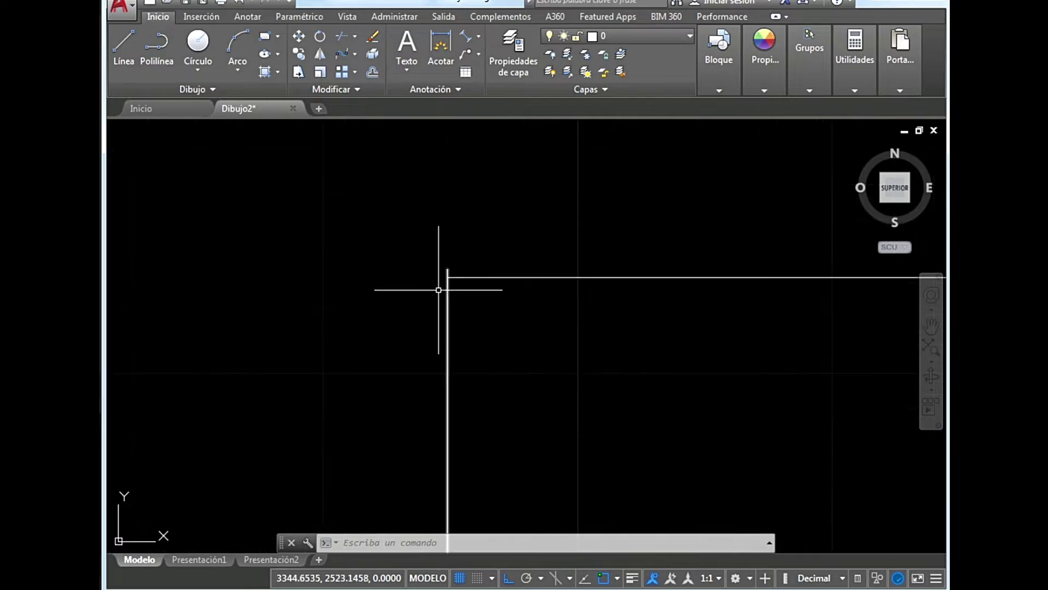
scroll(439, 289, "up", 2)
scroll(484, 287, "up", 1)
scroll(536, 290, "up", 1)
scroll(548, 292, "up", 2)
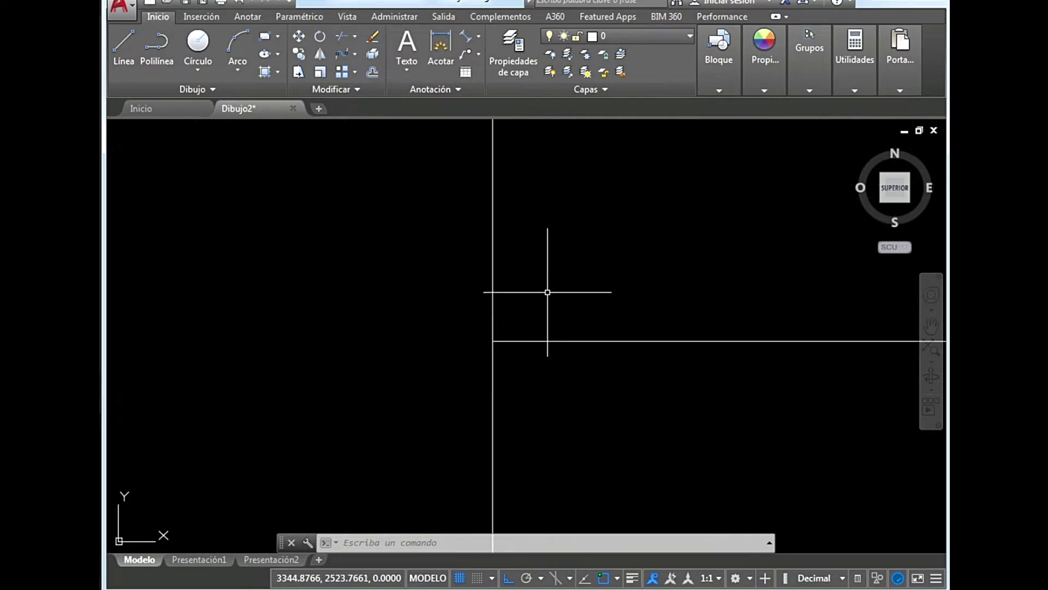
scroll(548, 292, "down", 2)
scroll(552, 299, "down", 3)
scroll(557, 304, "down", 2)
scroll(494, 313, "down", 1)
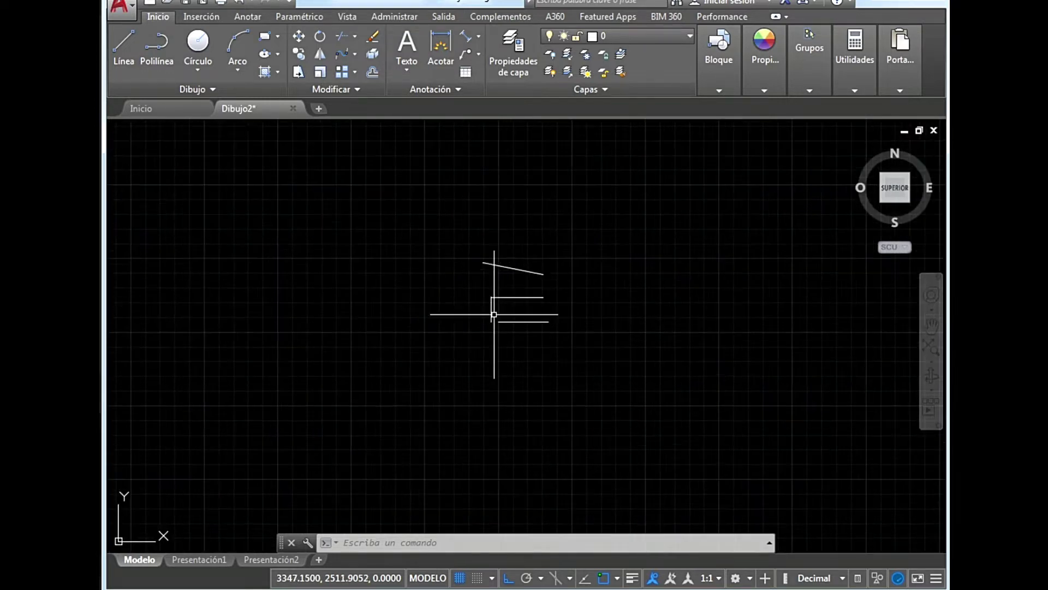
scroll(497, 309, "up", 3)
middle_click_drag(529, 281, 501, 351)
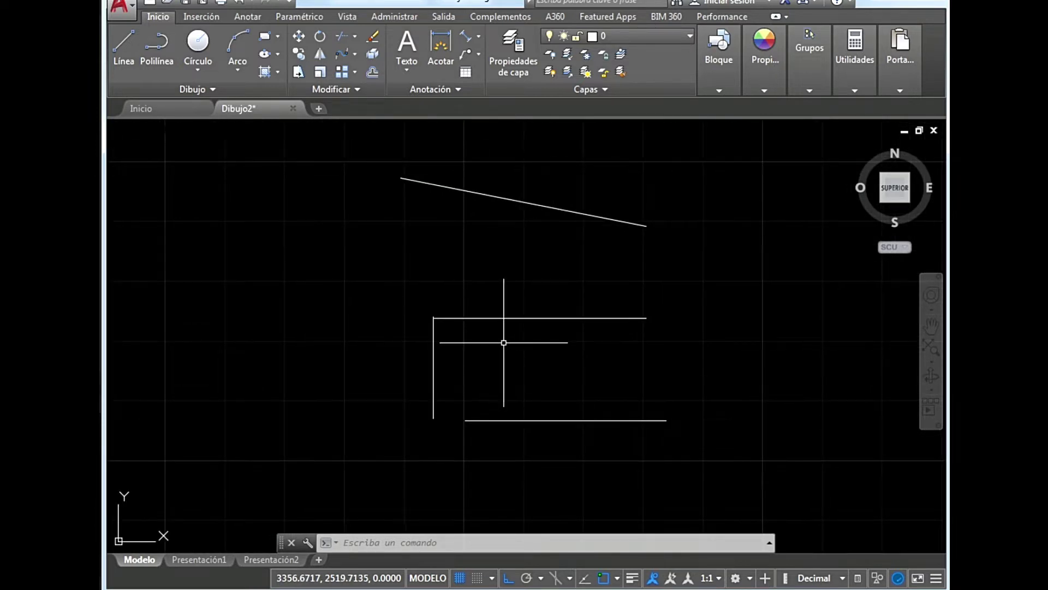
scroll(505, 342, "down", 2)
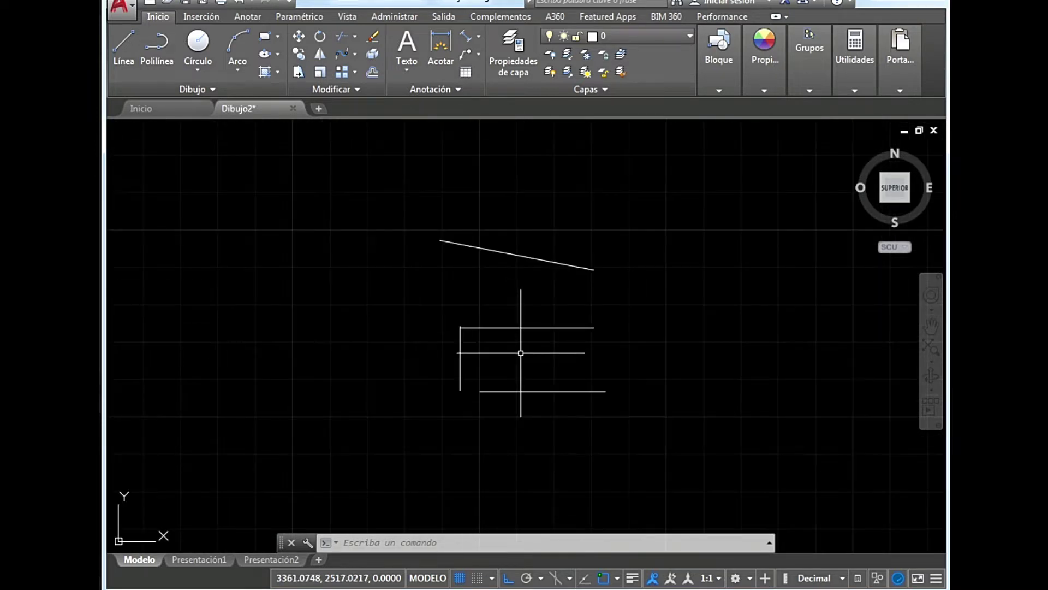
middle_click_drag(520, 351, 442, 321)
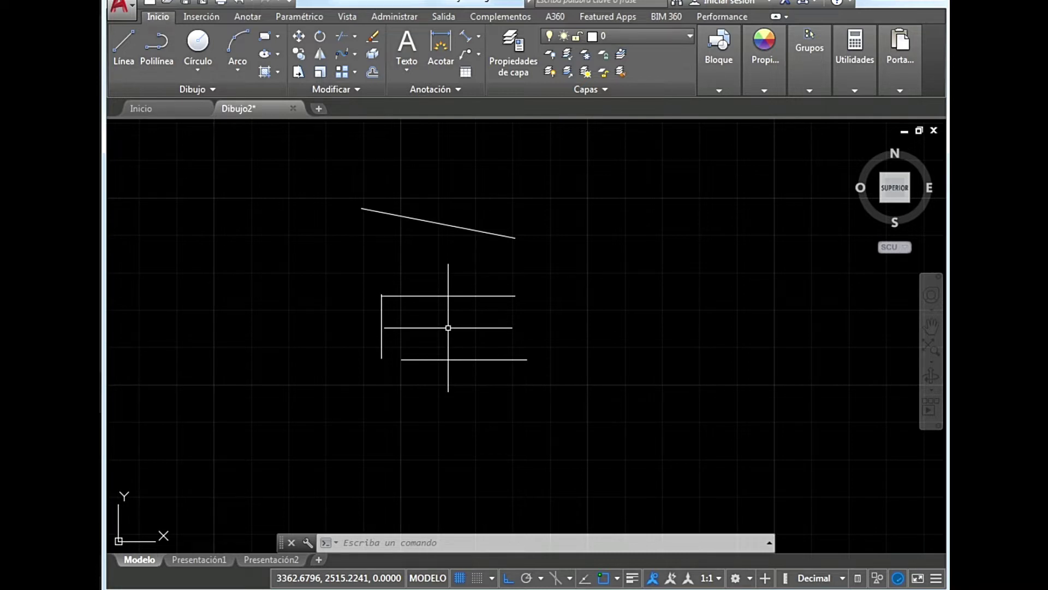
- Fine-tune zoom and pan so the rectangle sits centred and fills the view
scroll(447, 328, "up", 2)
scroll(445, 322, "down", 4)
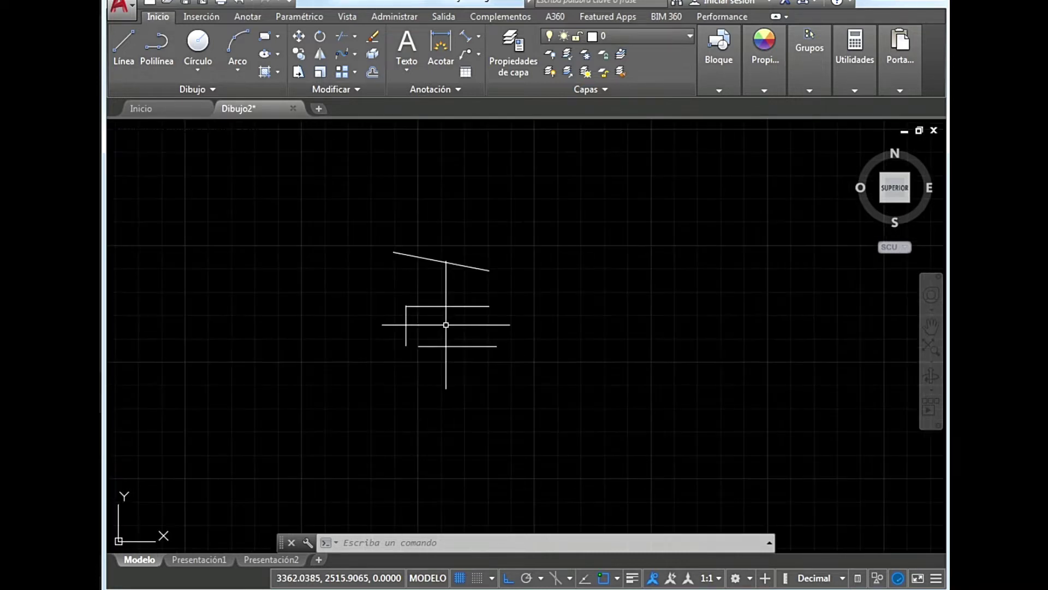
scroll(445, 321, "up", 2)
scroll(445, 327, "up", 2)
scroll(445, 328, "down", 2)
mouse_move(445, 327)
middle_mouse_down()
mouse_move(449, 273)
mouse_move(445, 330)
middle_mouse_up()
scroll(450, 301, "up", 2)
scroll(443, 297, "down", 2)
scroll(440, 297, "down", 2)
scroll(449, 269, "up", 3)
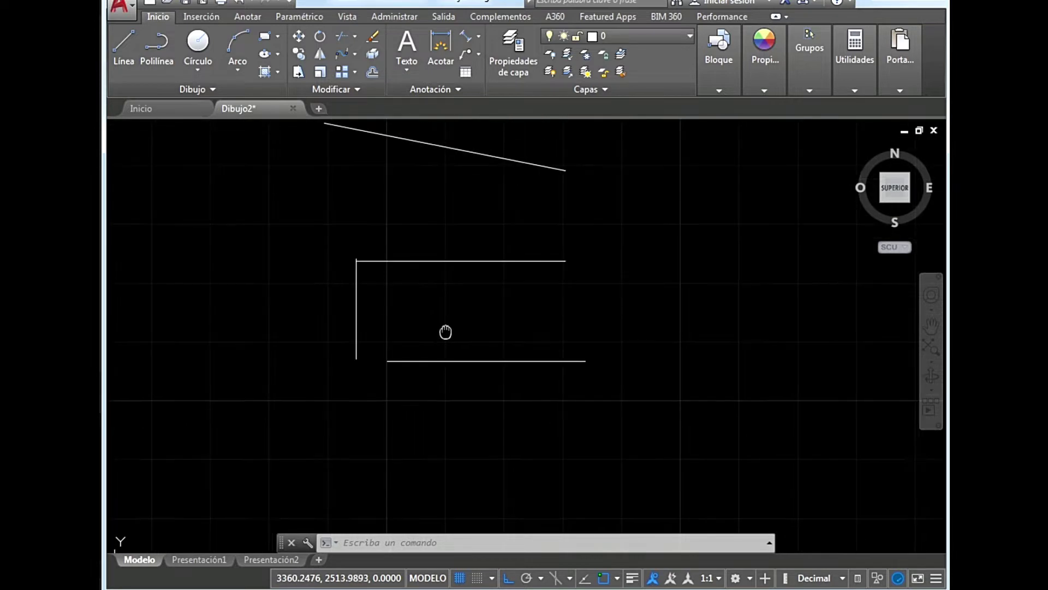
scroll(445, 333, "up", 2)
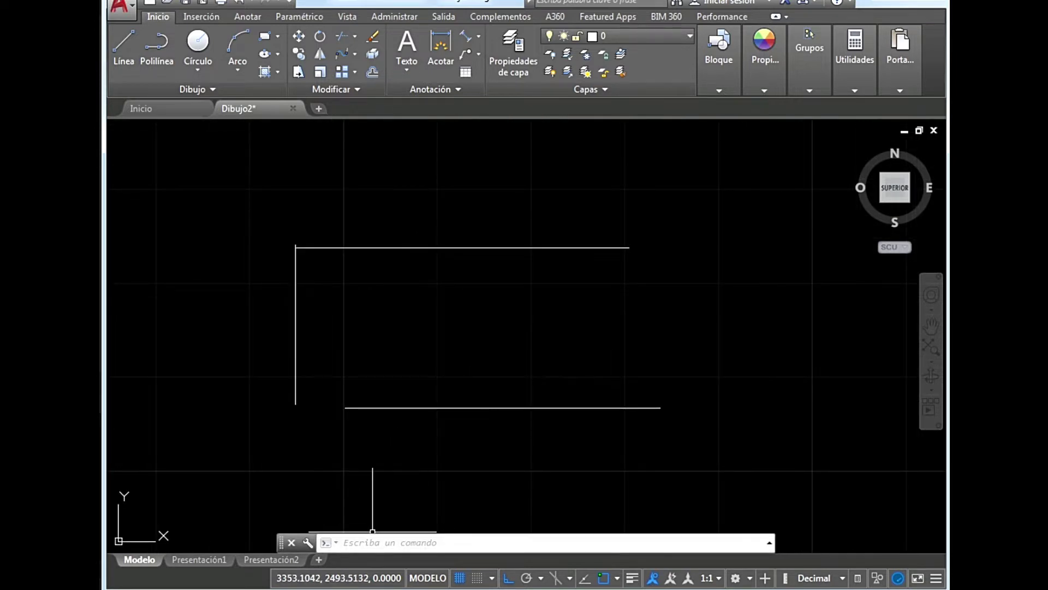
- Run DWGUNITS and set metres (6), decimal format (2) and precision 4
left_click(353, 543)
type("d")
type("wgu")
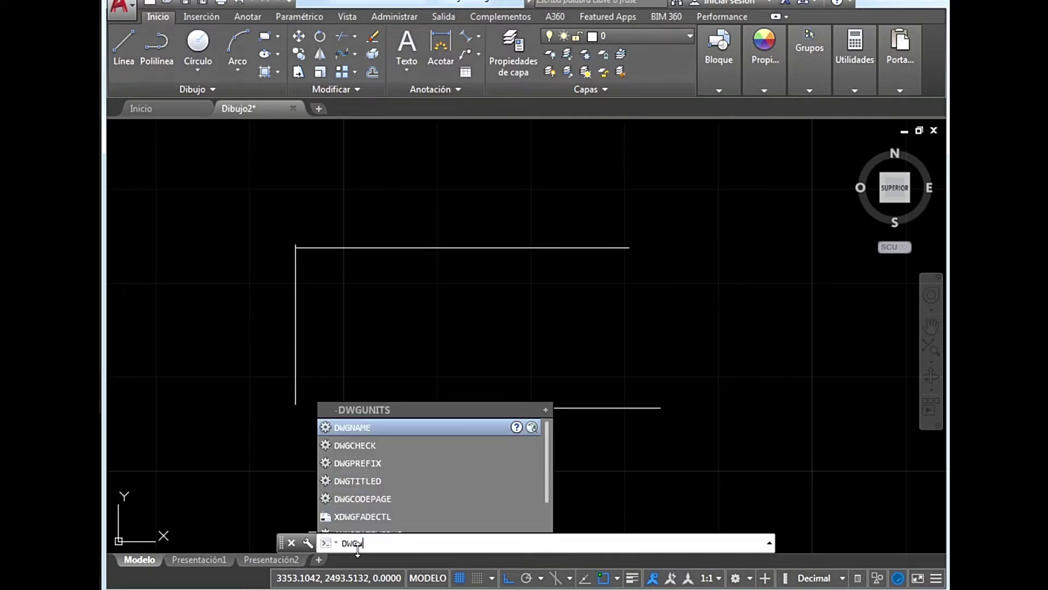
type("nits")
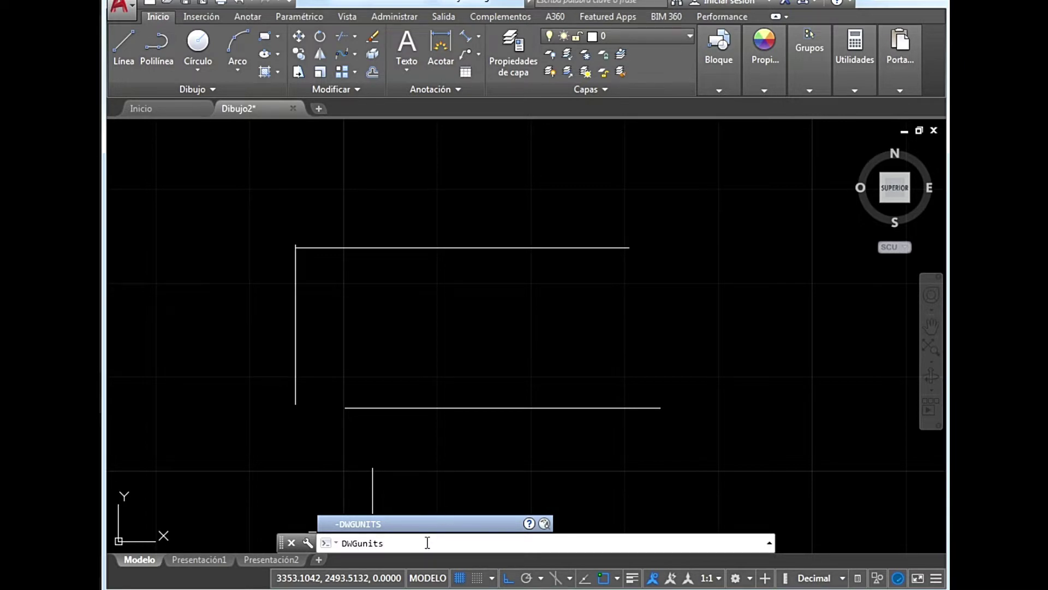
key("Return")
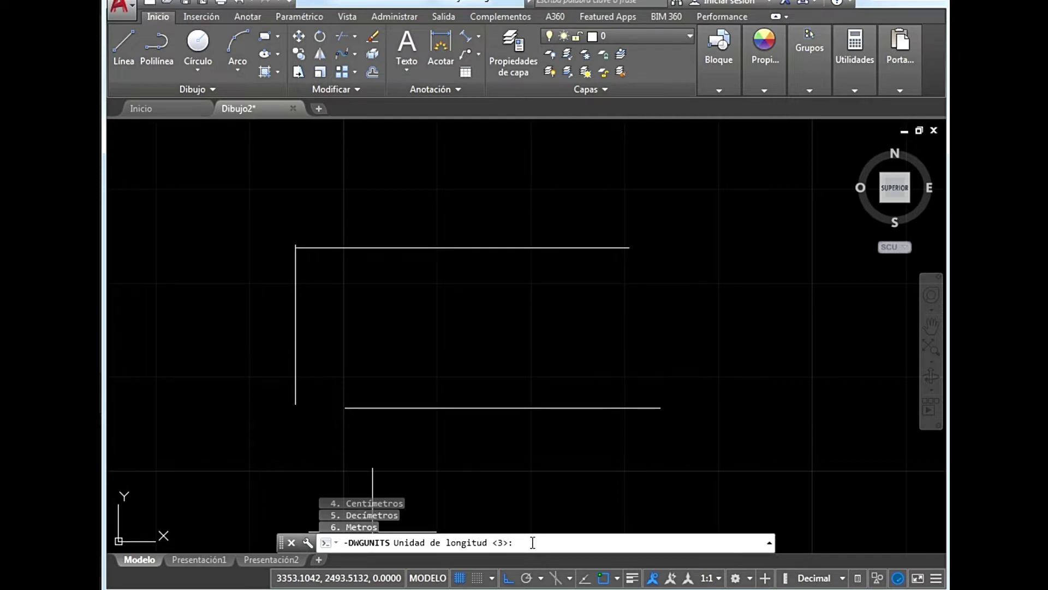
type("6")
key("Return")
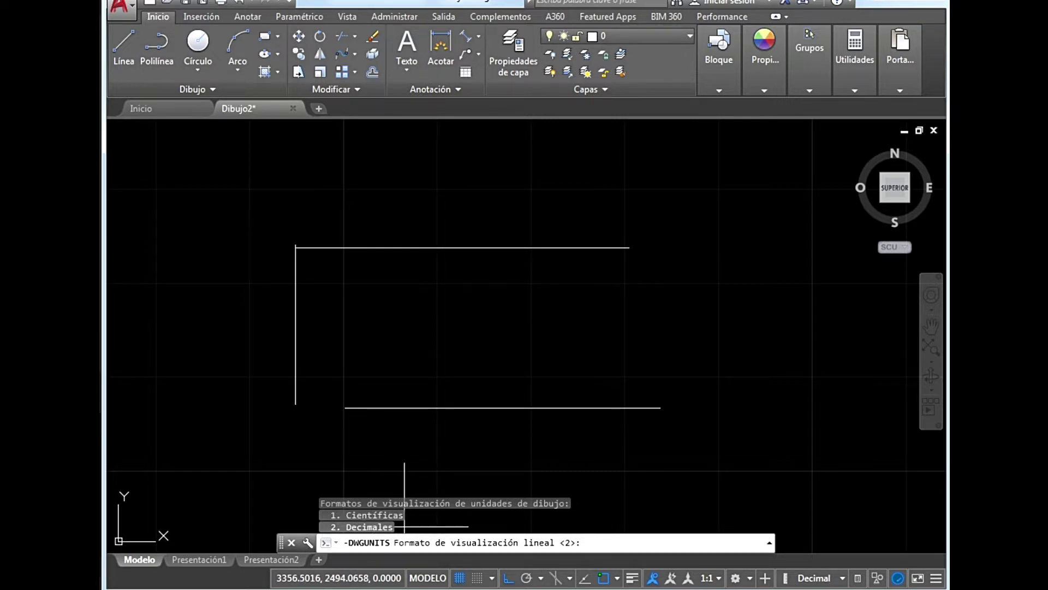
type("2")
key("Return")
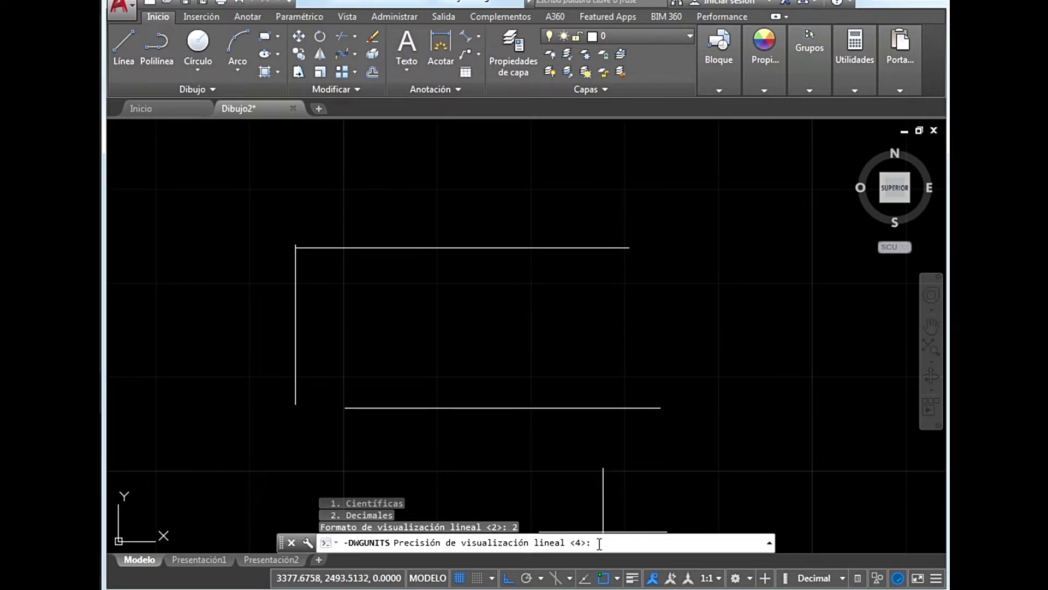
type("4")
key("Return")
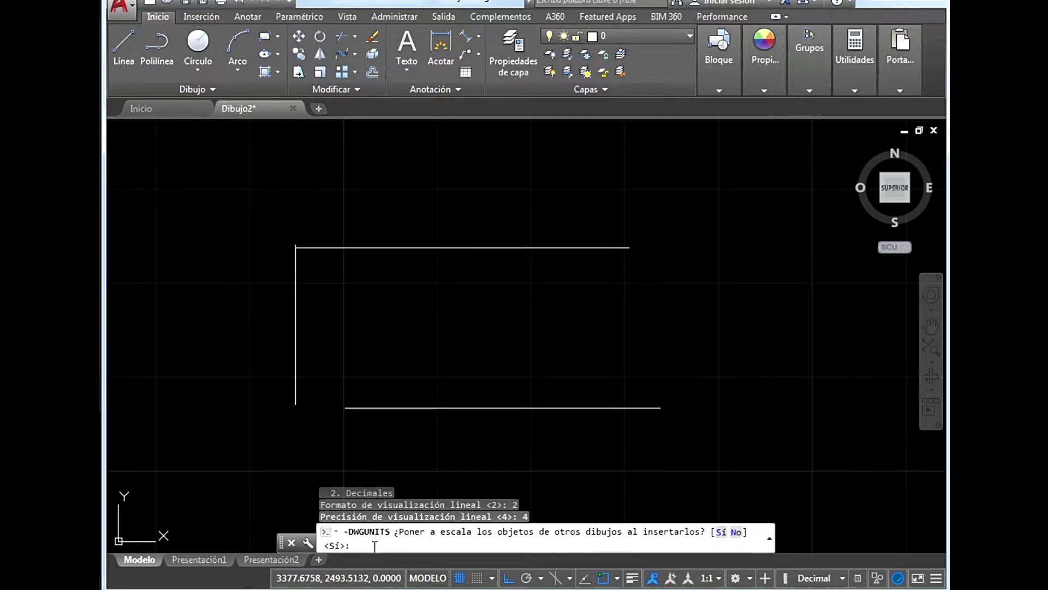
- Accept insertion scaling and matching insertion units, keep existing lines unscaled, and retype DWGUNITS
type("s")
key("Return")
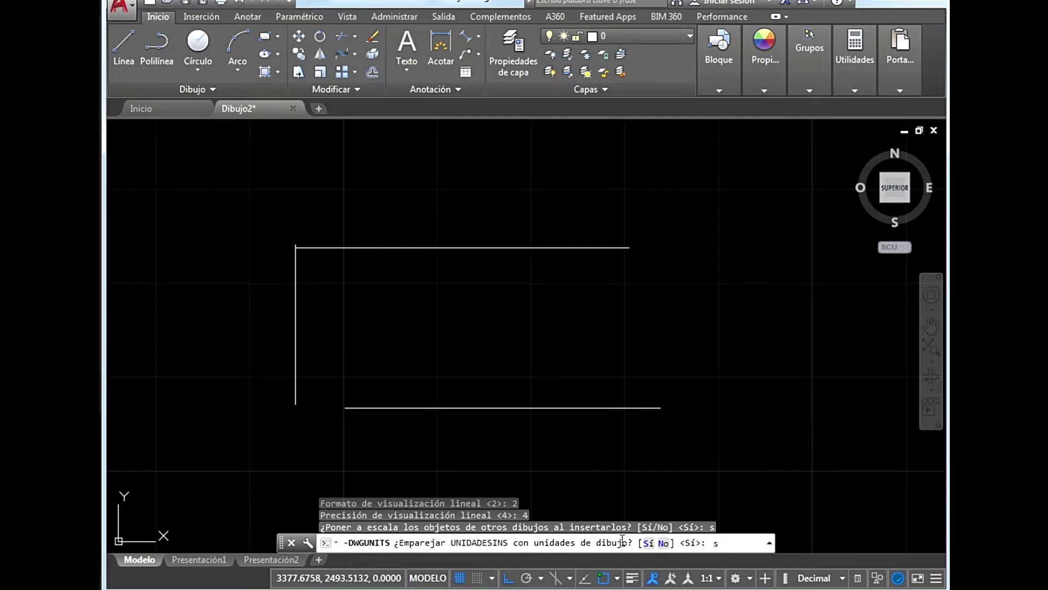
key("Return")
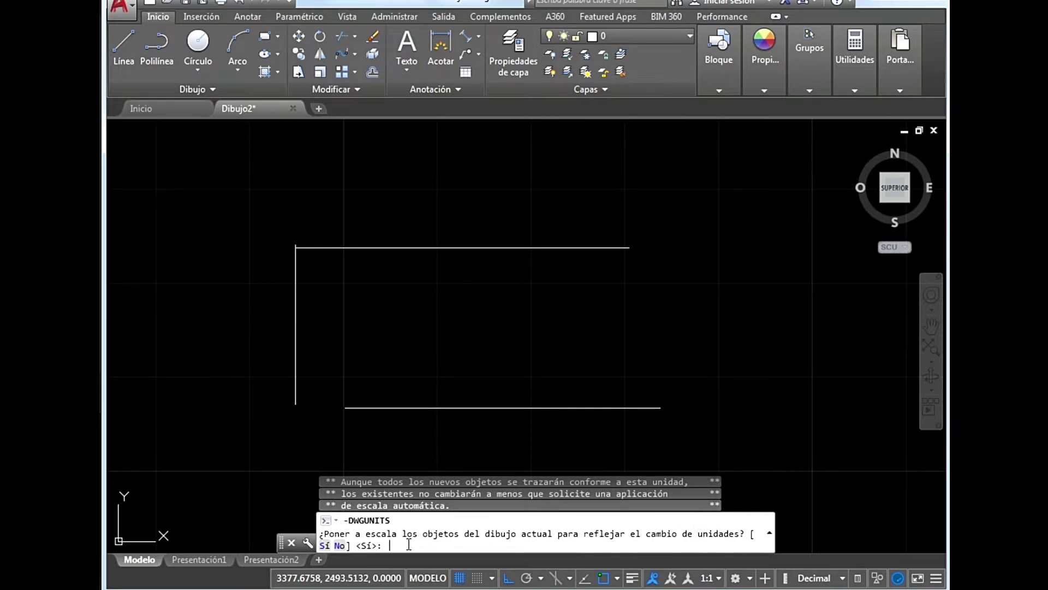
type("n")
key("Return")
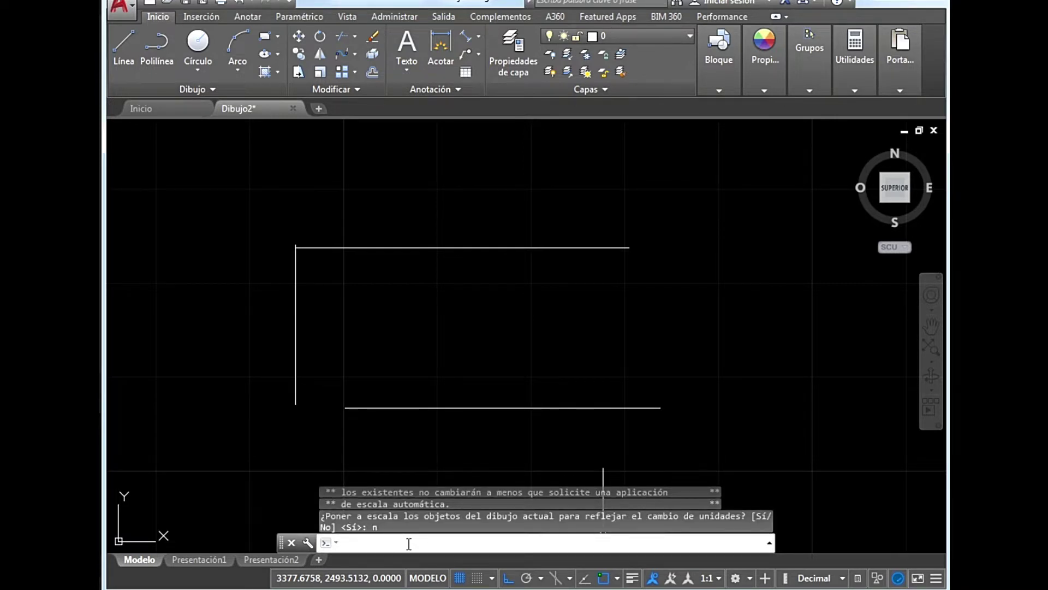
type("dWG")
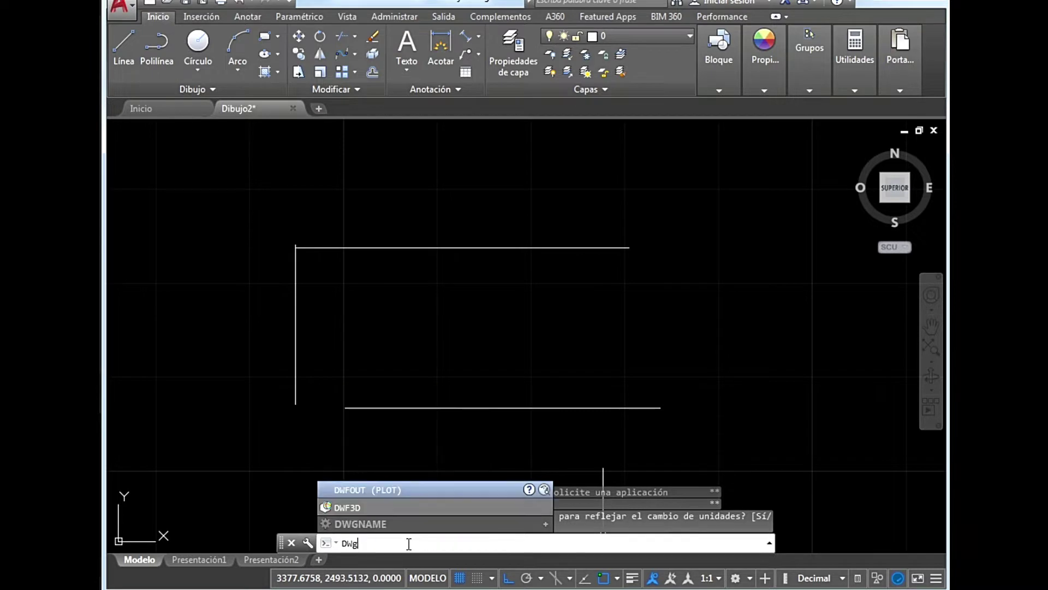
type("unit")
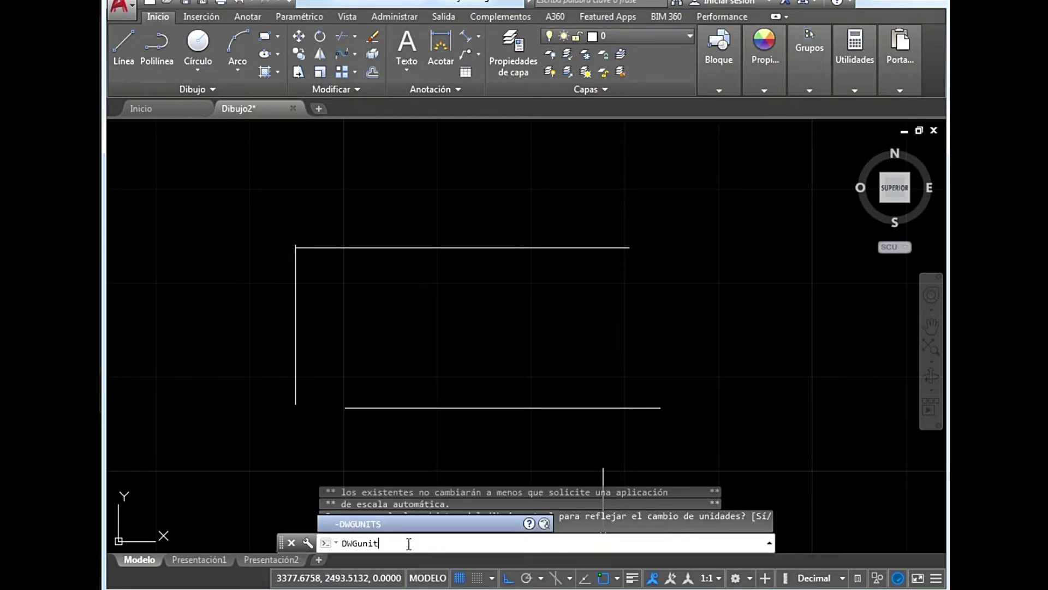
type("s")
key("Return")
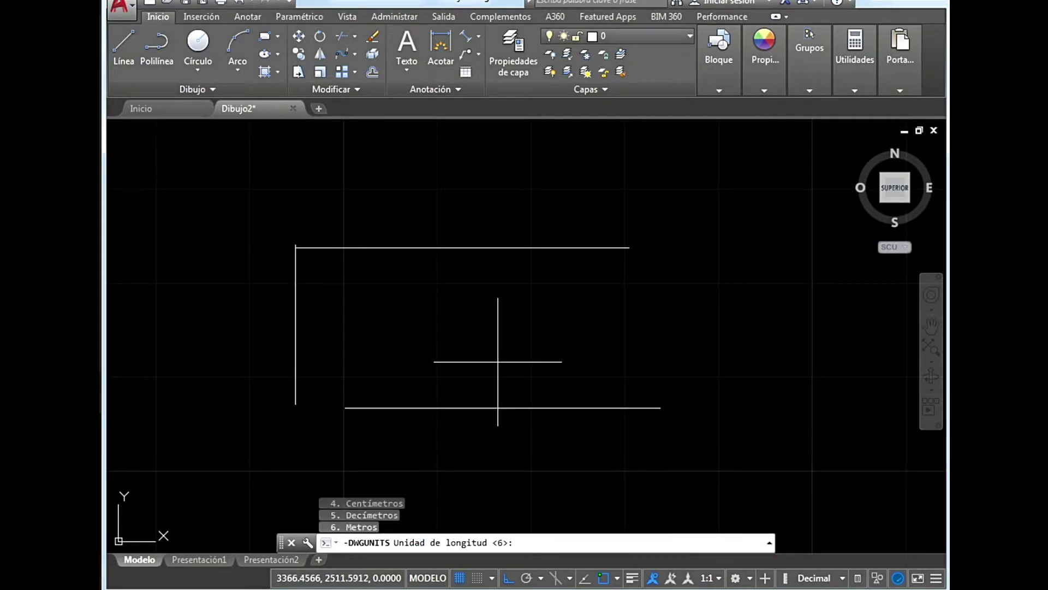
key("Escape")
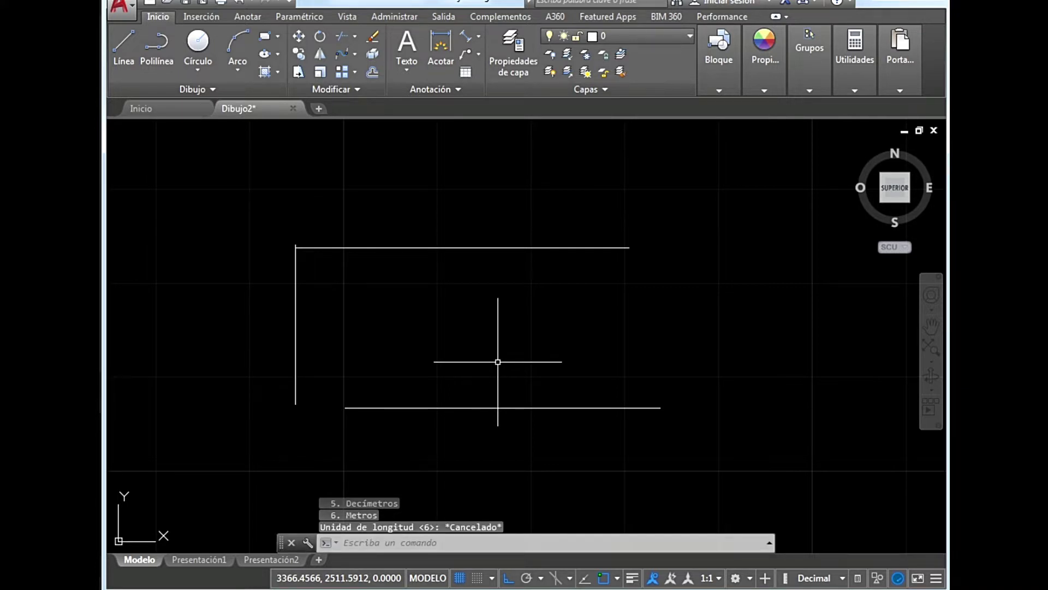
- Zoom out and pan until the sloped line and the open-square lines are all visible
scroll(498, 361, "down", 2)
middle_click_drag(501, 358, 532, 391)
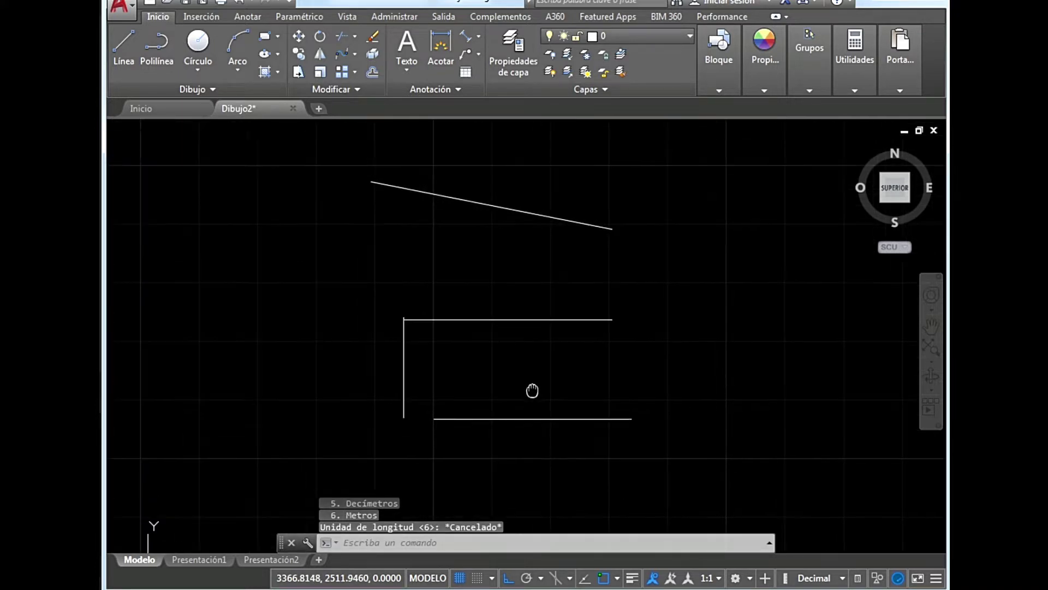
scroll(477, 386, "up", 3)
scroll(477, 385, "down", 3)
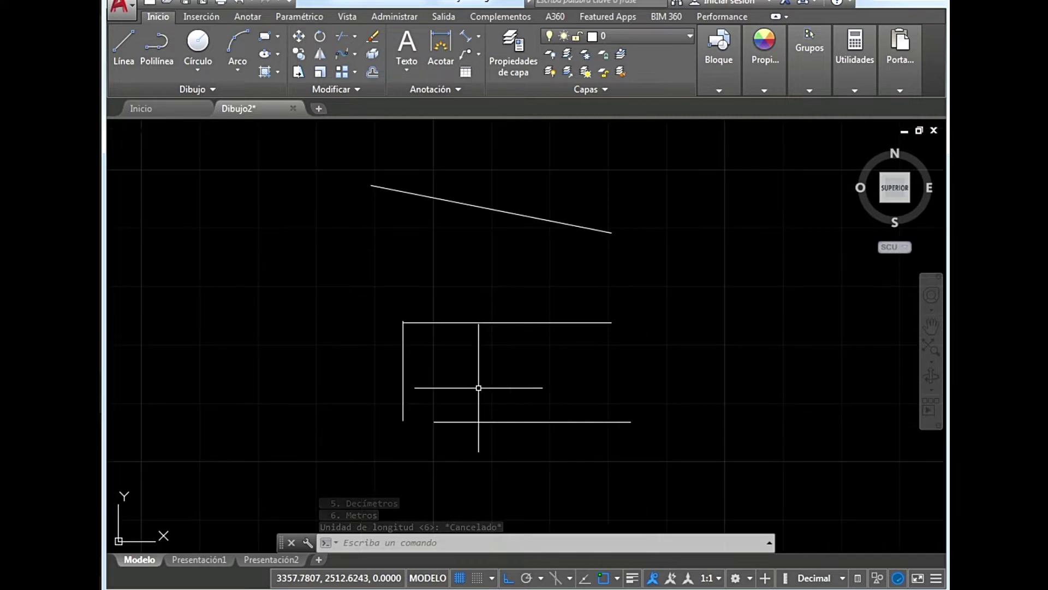
scroll(478, 387, "up", 2)
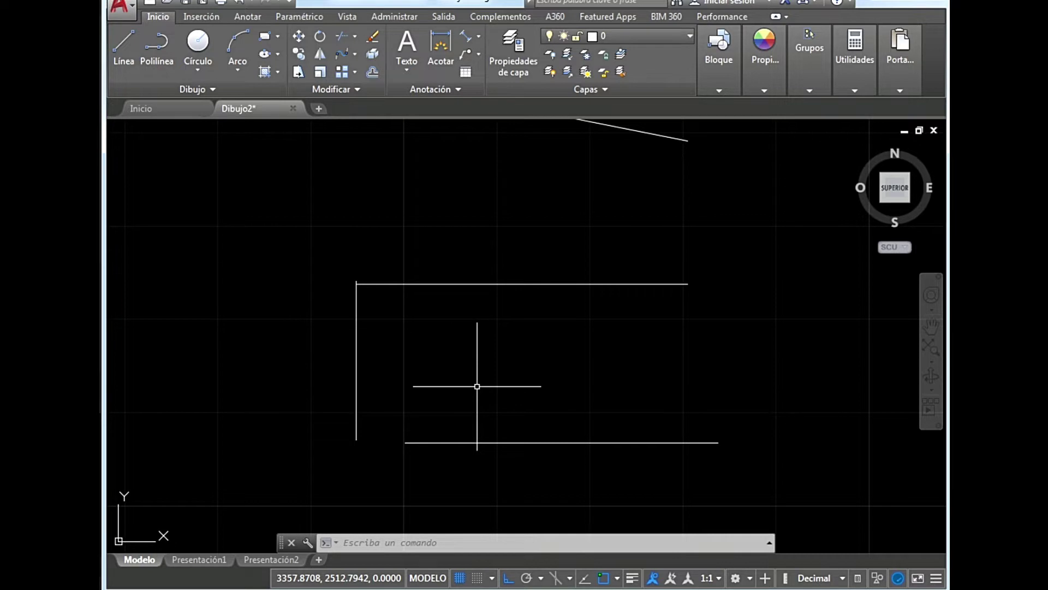
scroll(472, 380, "down", 3)
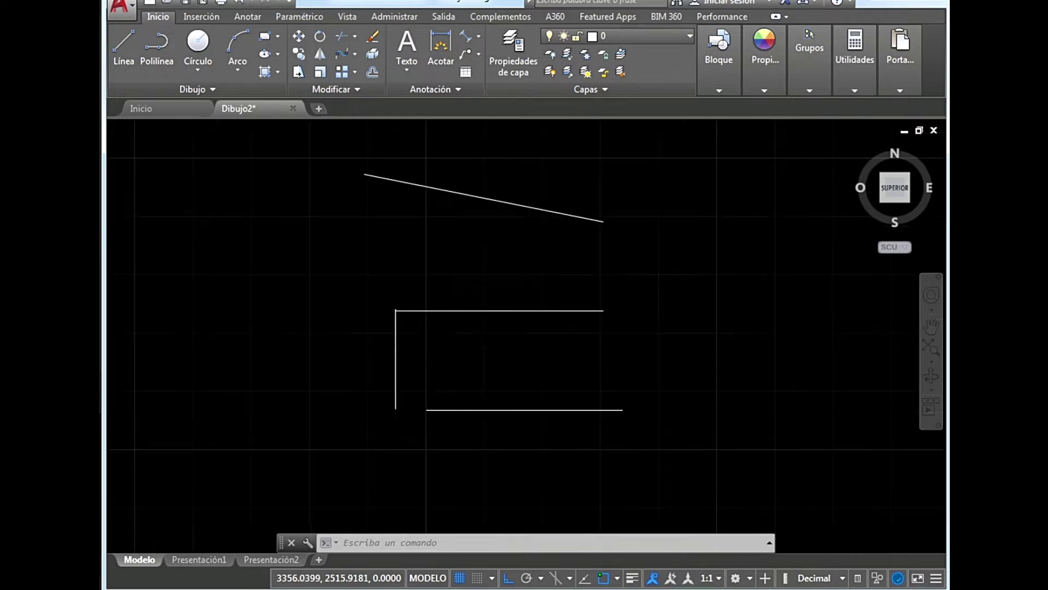
scroll(461, 356, "down", 3)
scroll(455, 354, "up", 6)
scroll(418, 351, "down", 3)
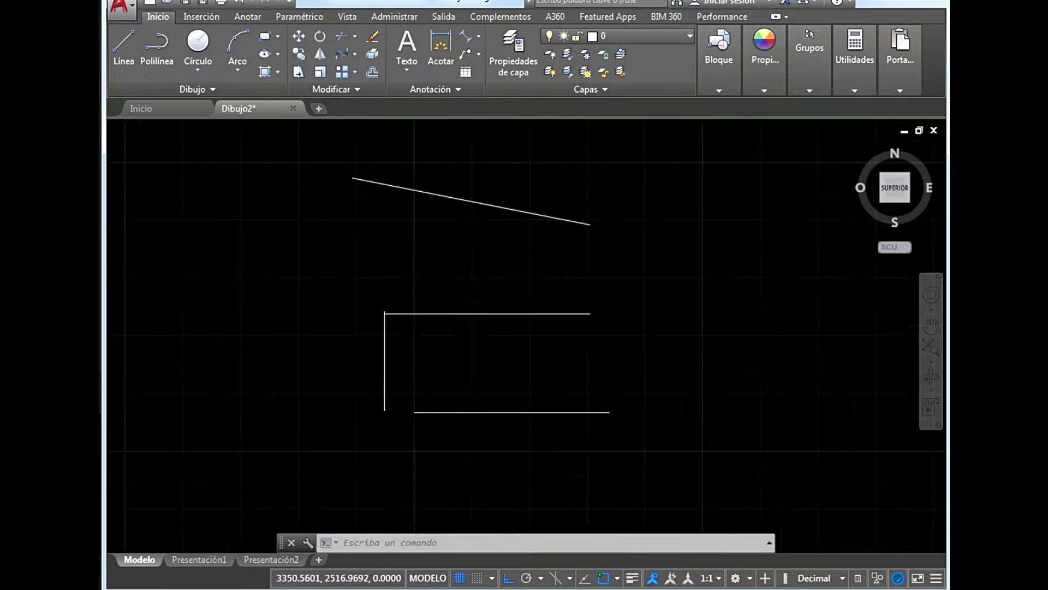
scroll(424, 351, "down", 3)
- Delete the sloped line and the open-square lines using a crossing selection
left_click(585, 400)
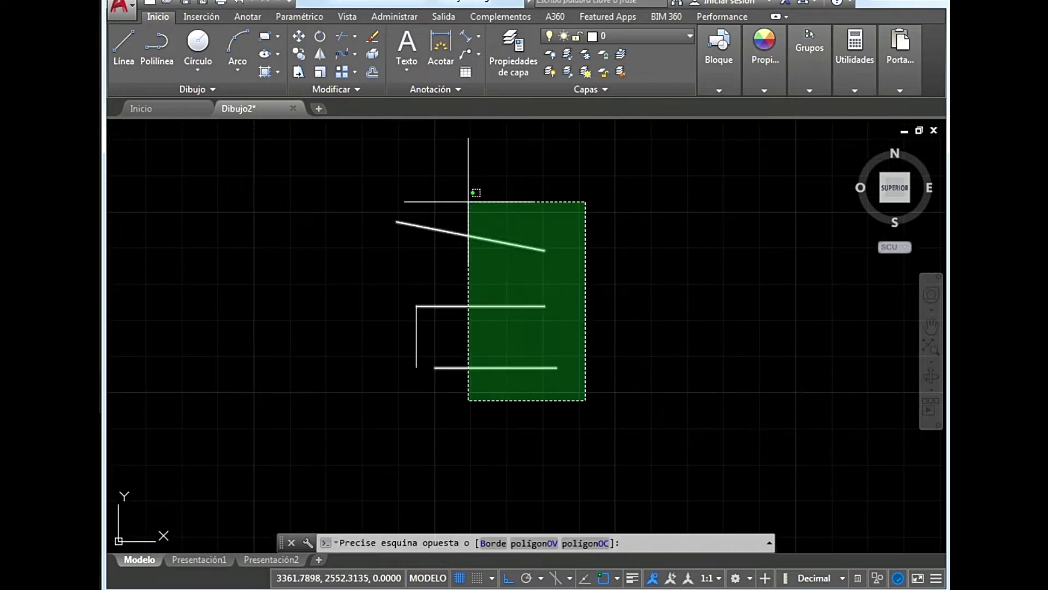
left_click(348, 200)
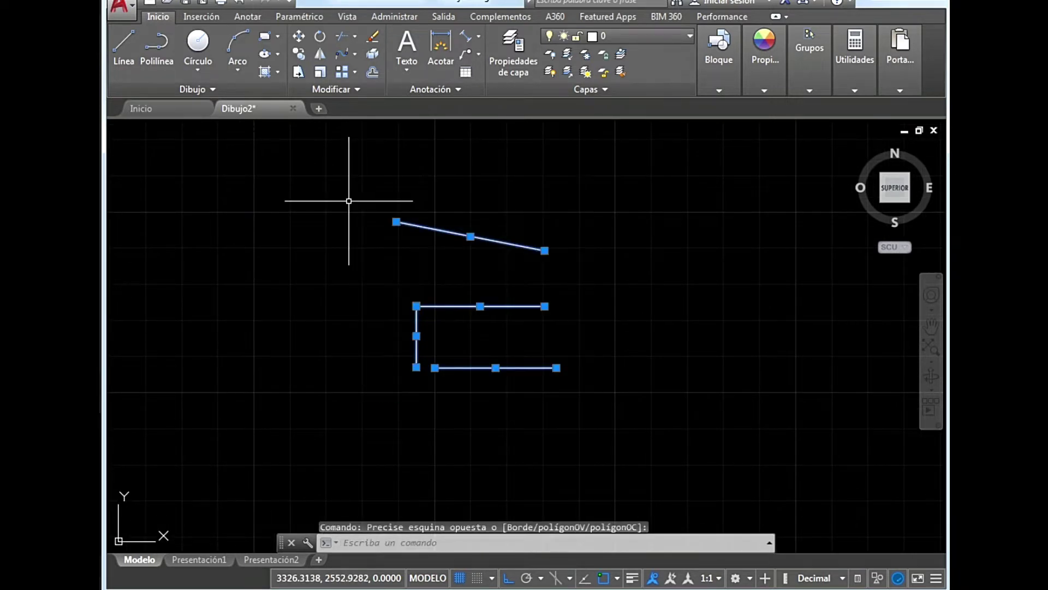
key("Delete")
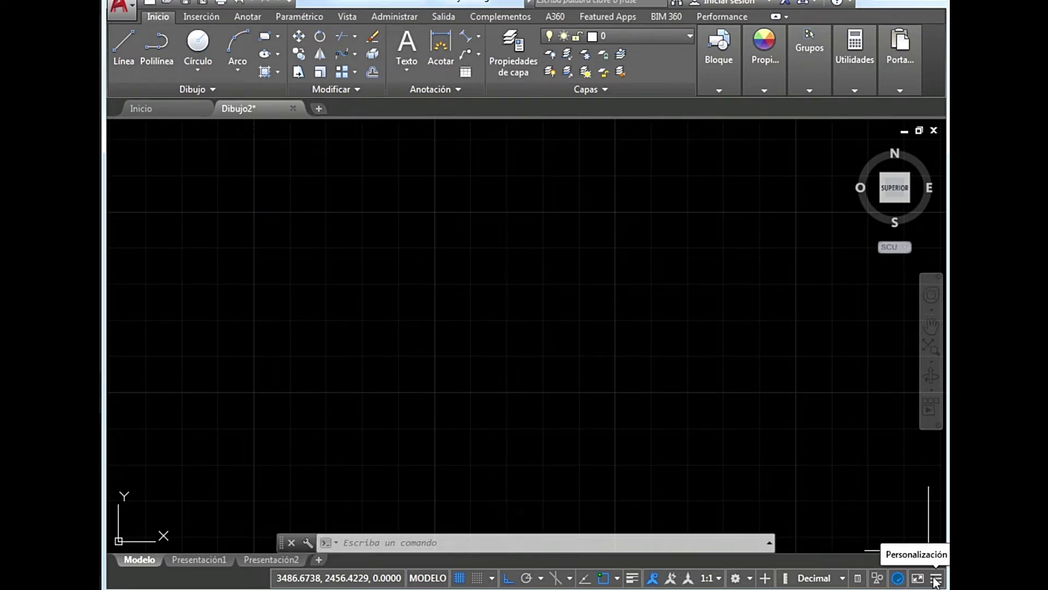
left_click(936, 581)
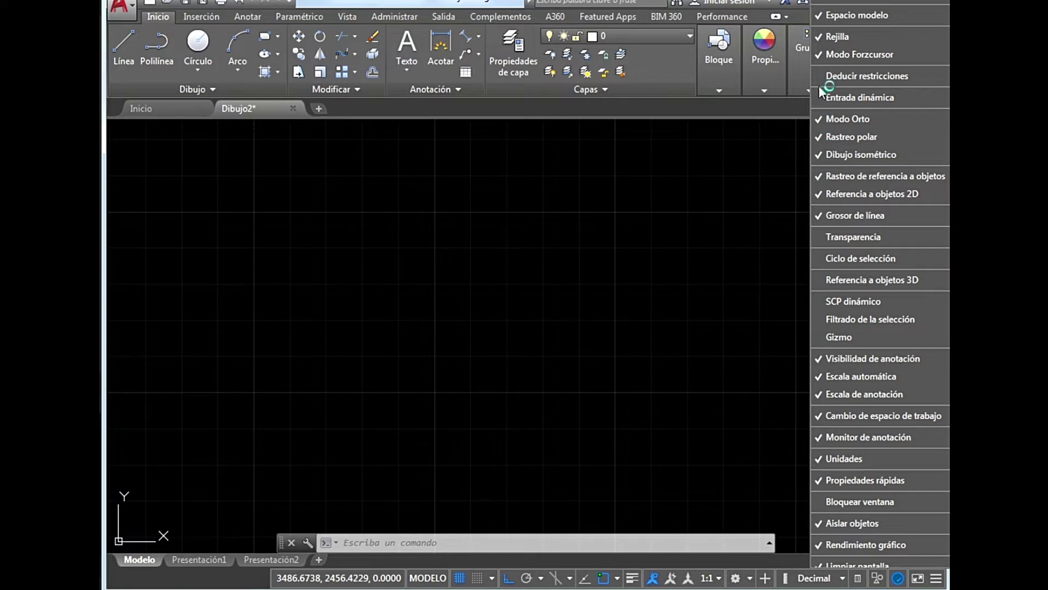
left_click(732, 322)
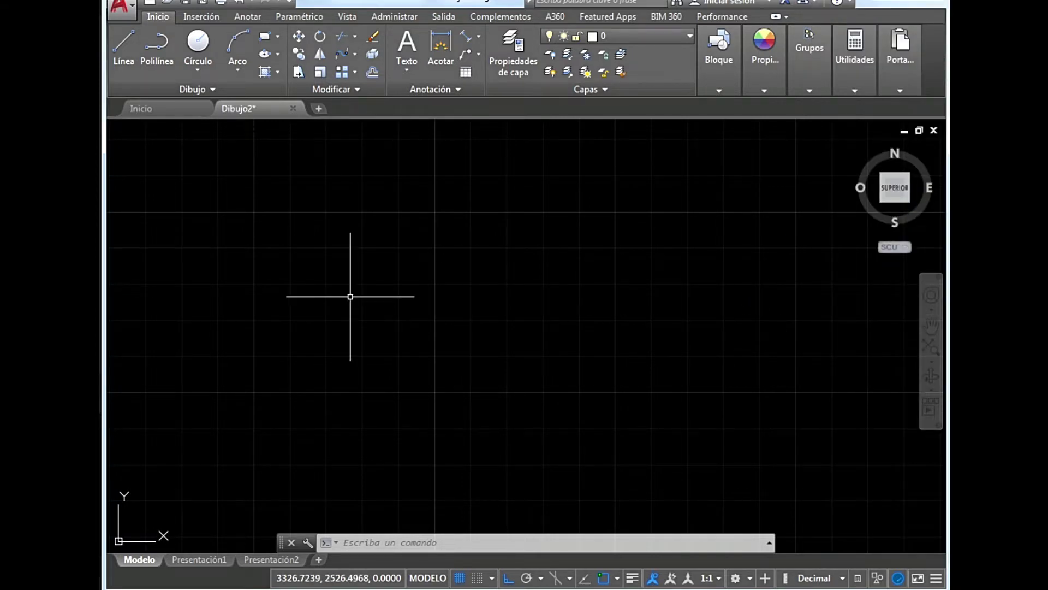
scroll(352, 301, "down", 2)
scroll(364, 307, "up", 2)
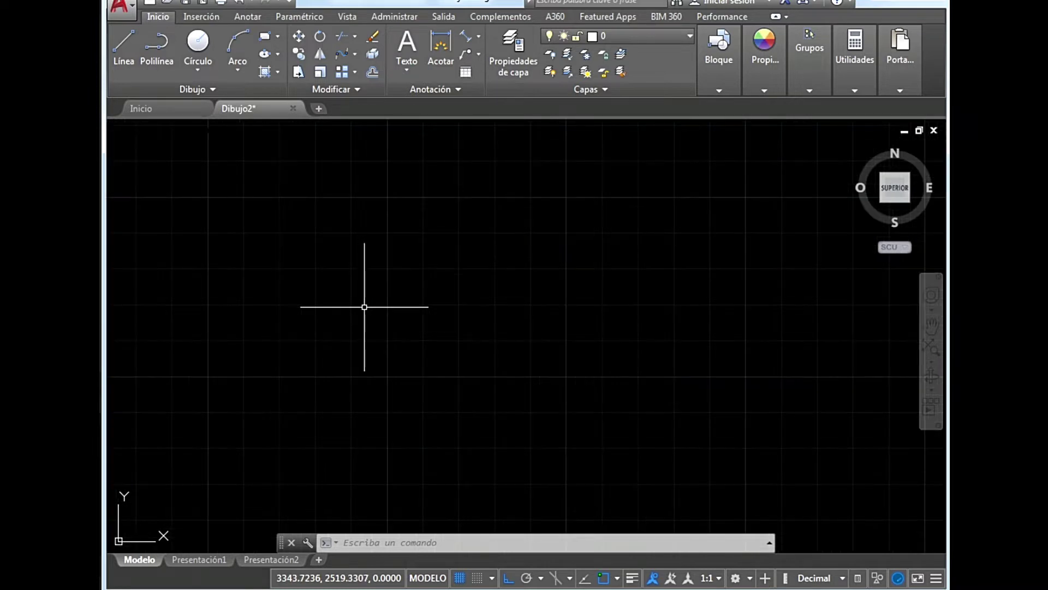
scroll(364, 307, "down", 2)
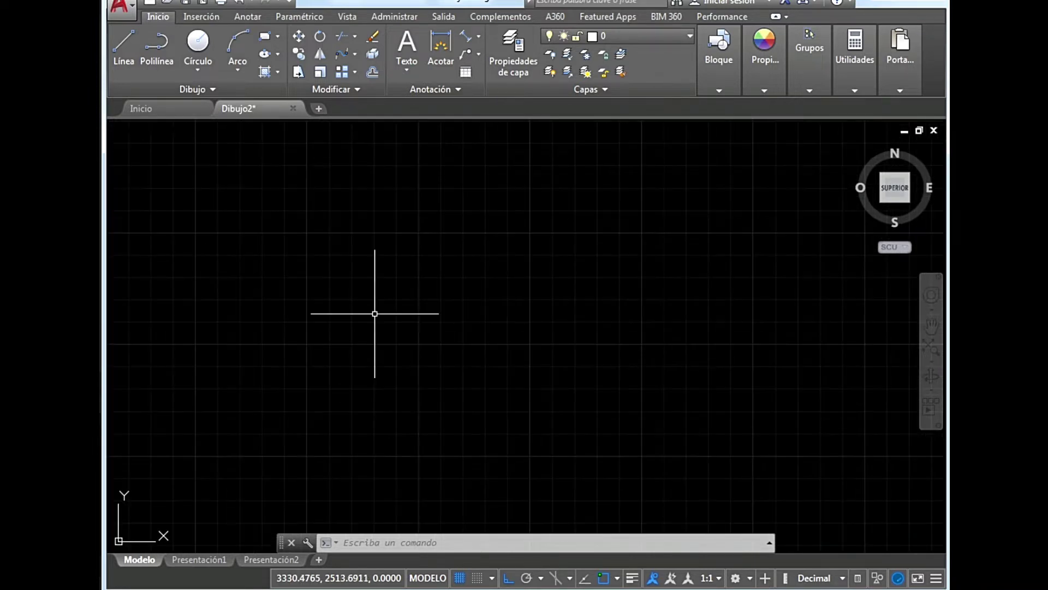
scroll(402, 316, "down", 2)
scroll(402, 316, "up", 2)
mouse_move(428, 316)
middle_mouse_down()
mouse_move(440, 317)
mouse_move(376, 315)
middle_mouse_up()
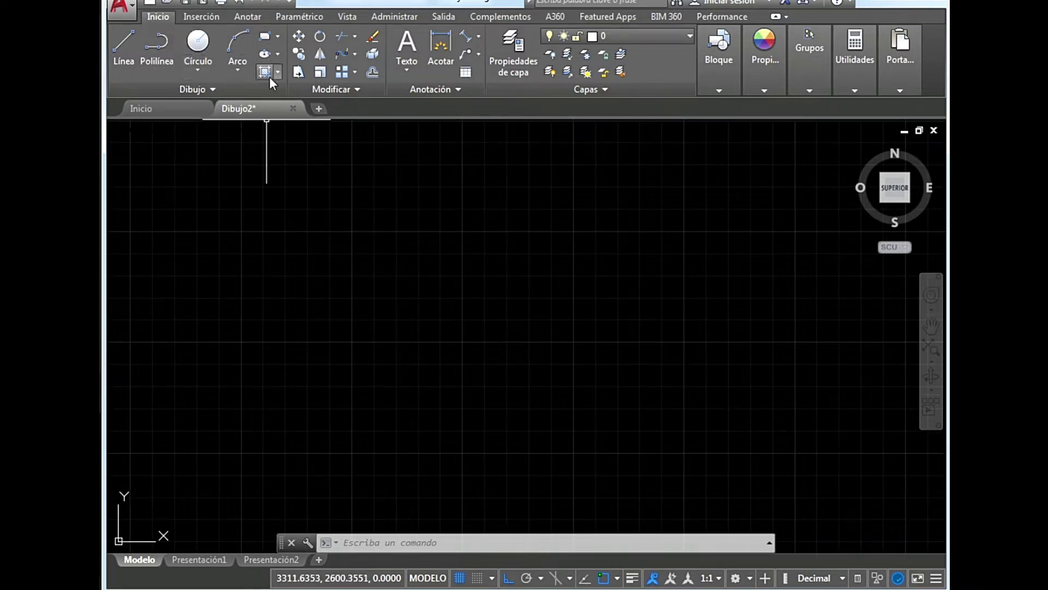
- Browse the insert, annotate, Paramétrico and Vista ribbon tabs, then return to Inicio and expand Bloque
left_click(205, 19)
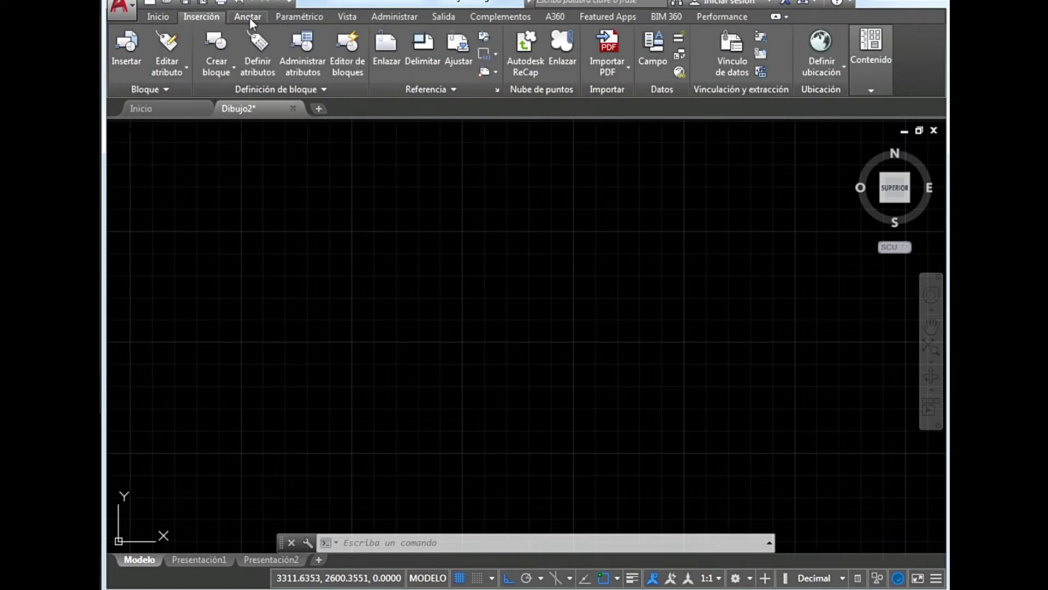
left_click(248, 16)
left_click(286, 17)
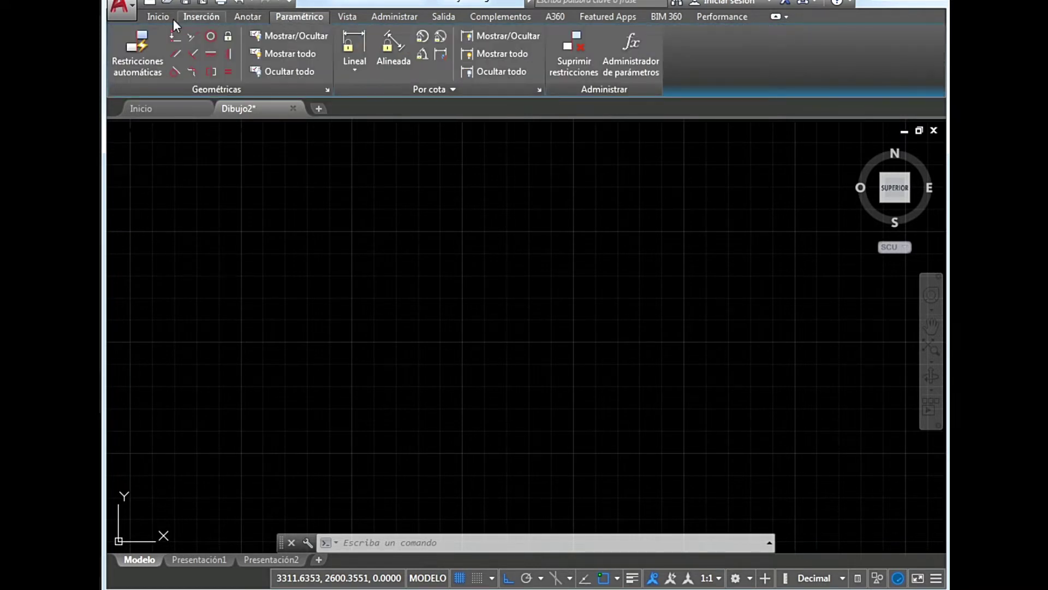
left_click(345, 16)
left_click(155, 16)
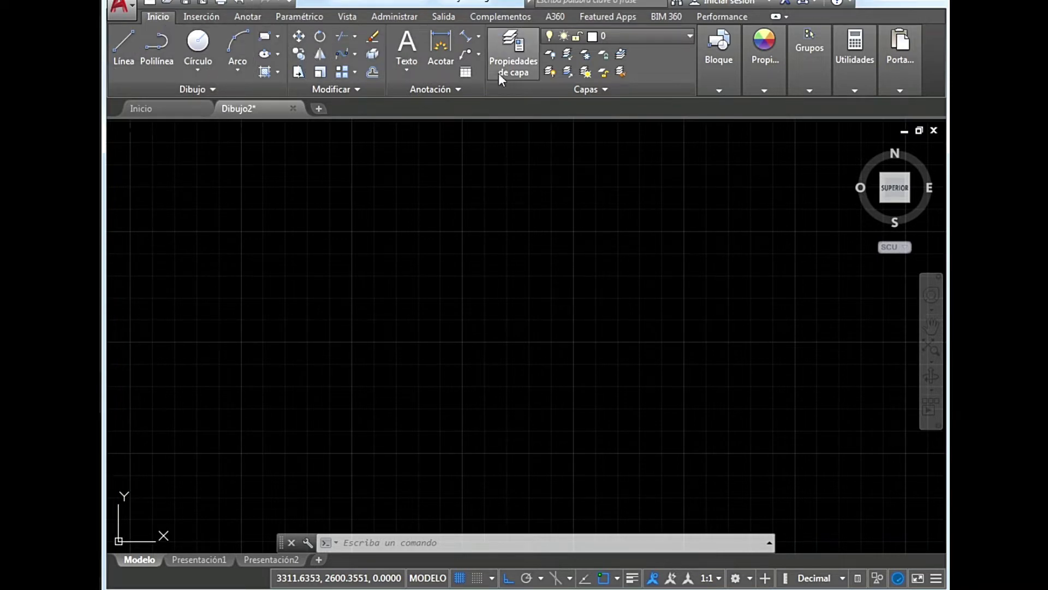
left_click(719, 54)
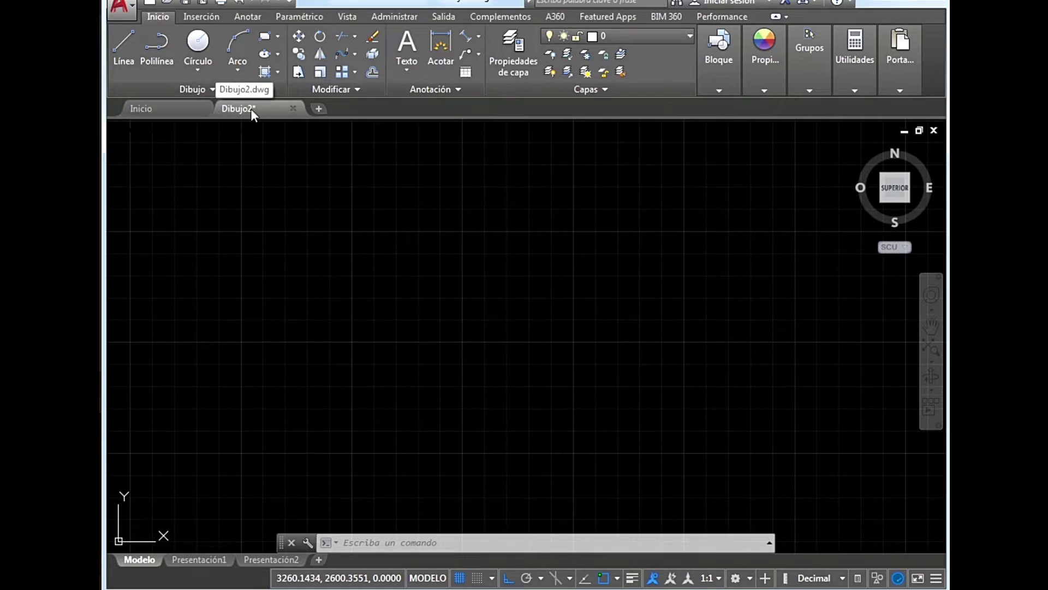
left_click(176, 107)
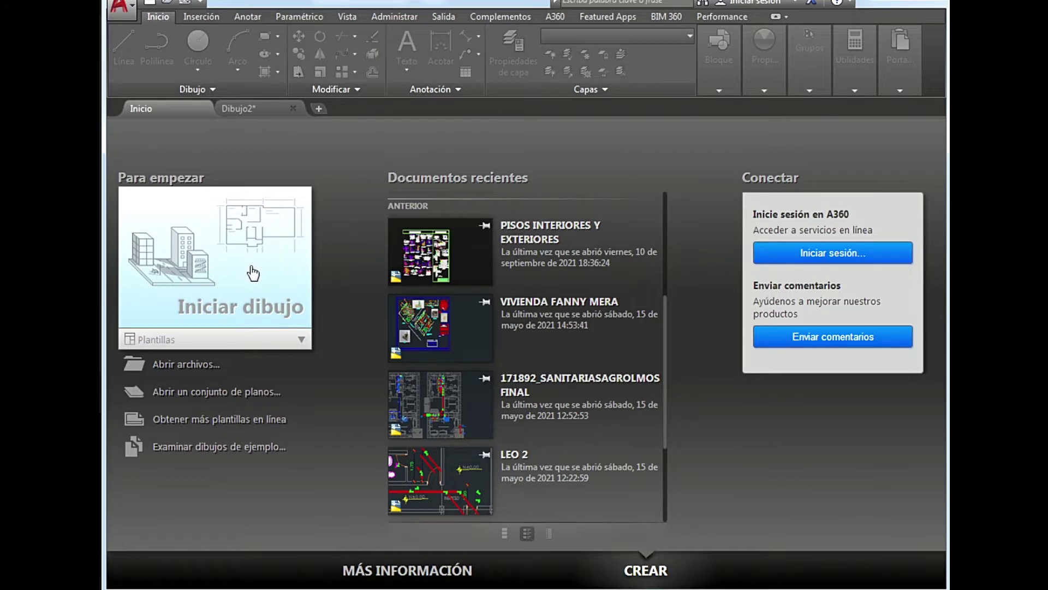
left_click(254, 106)
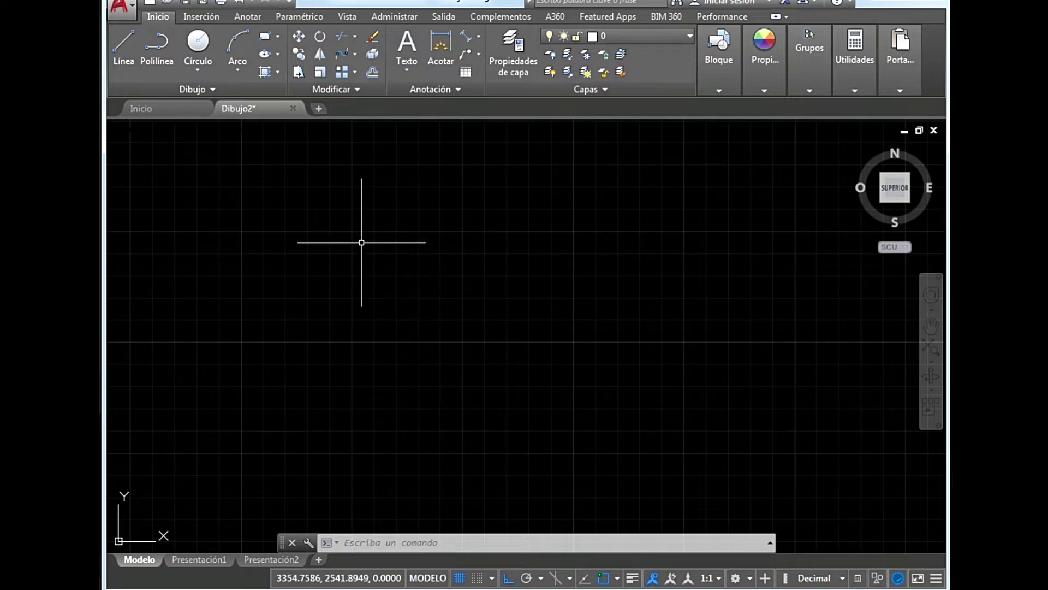
left_click(679, 34)
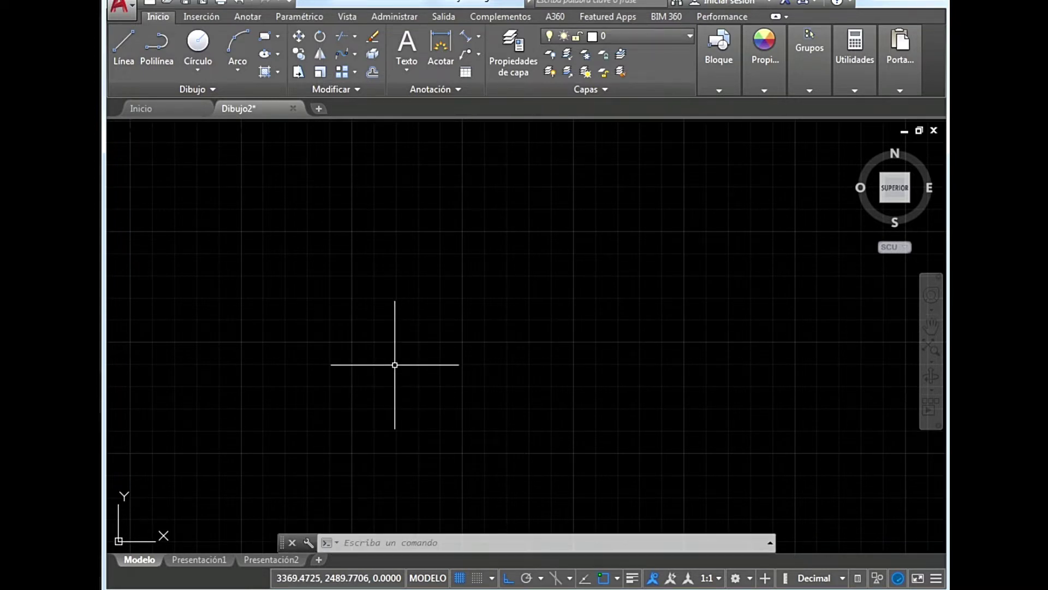
- Try the LINEA command, cancelling it twice
type("li")
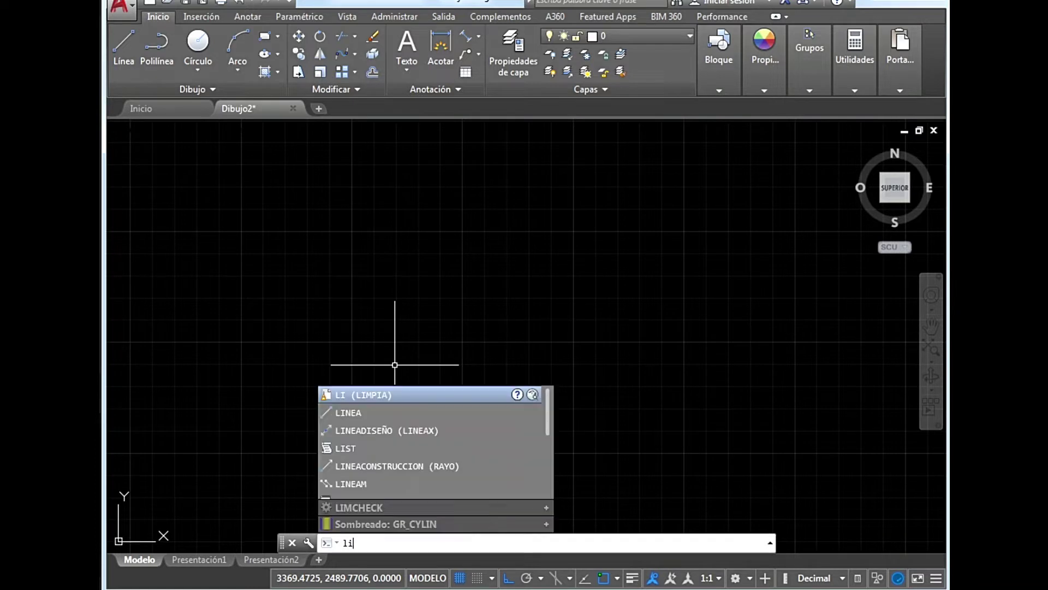
type("nea")
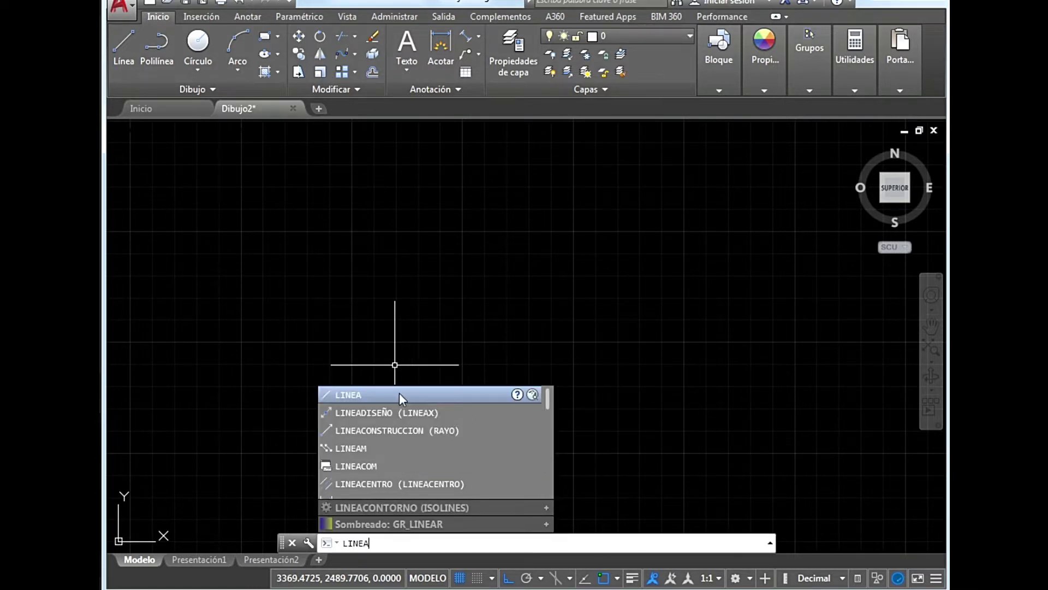
left_click(399, 393)
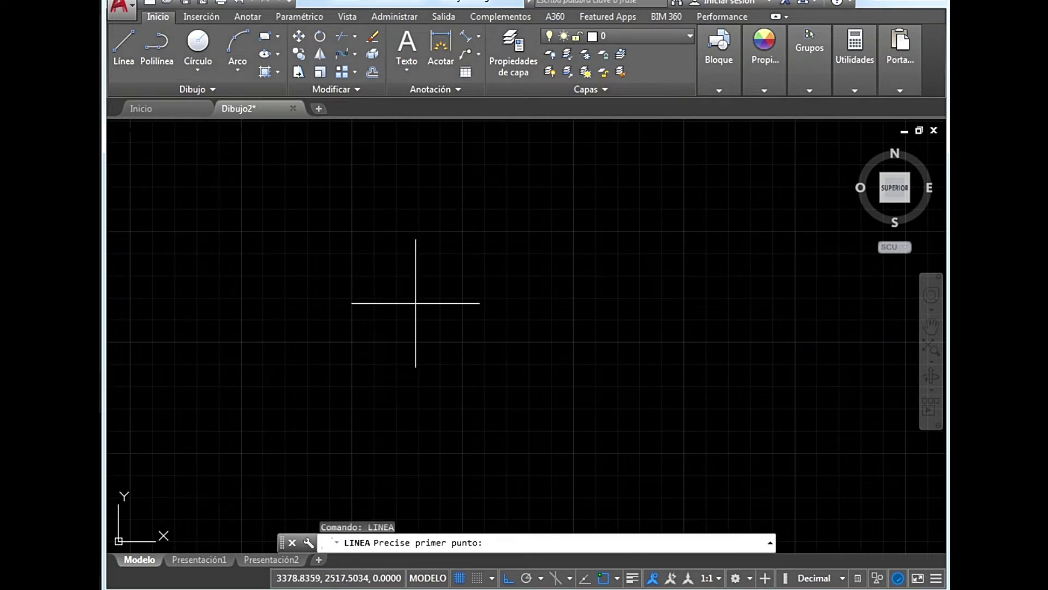
key("Escape")
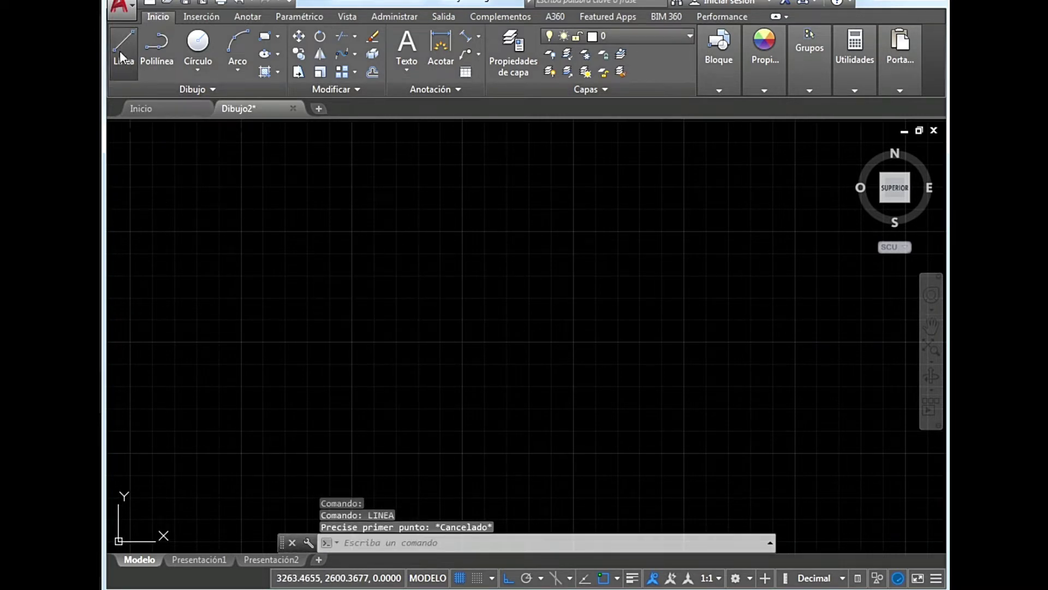
left_click(120, 51)
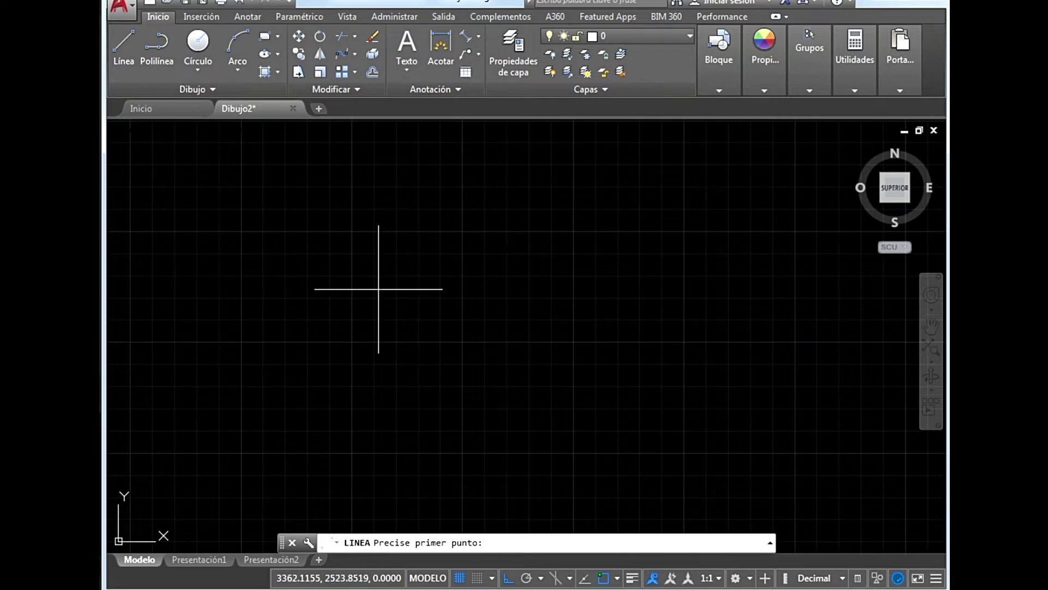
key("Escape")
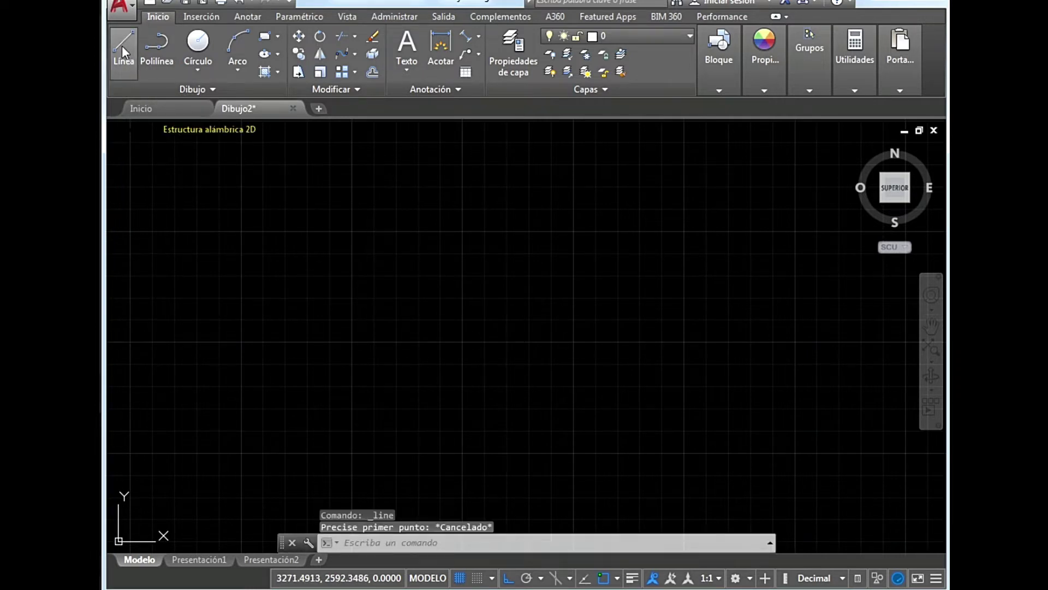
- Draw a closed quadrilateral, turning Ortho off after the first side for slanted edges
left_click(122, 47)
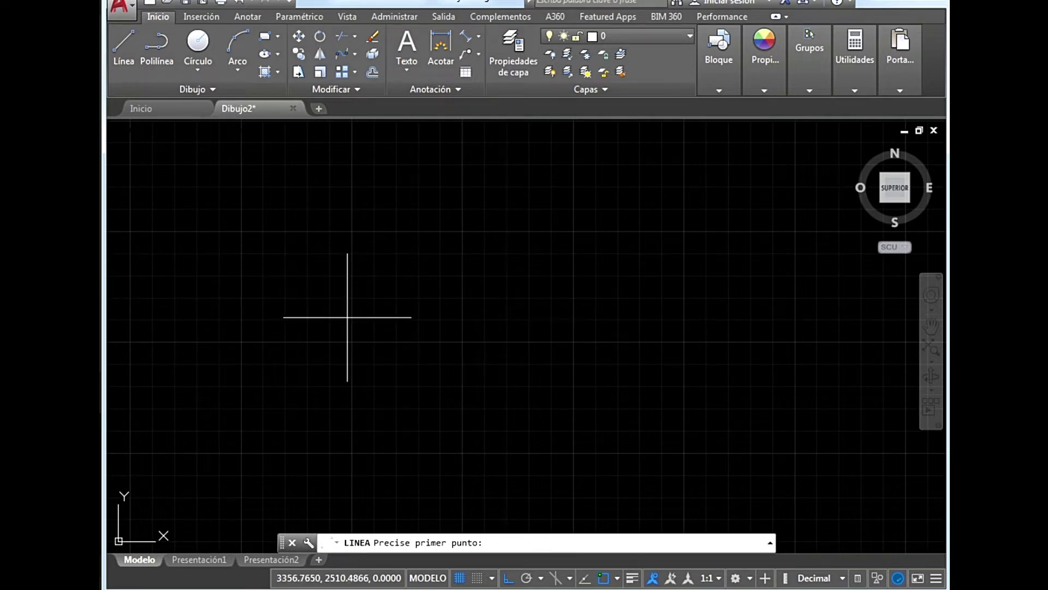
left_click(372, 276)
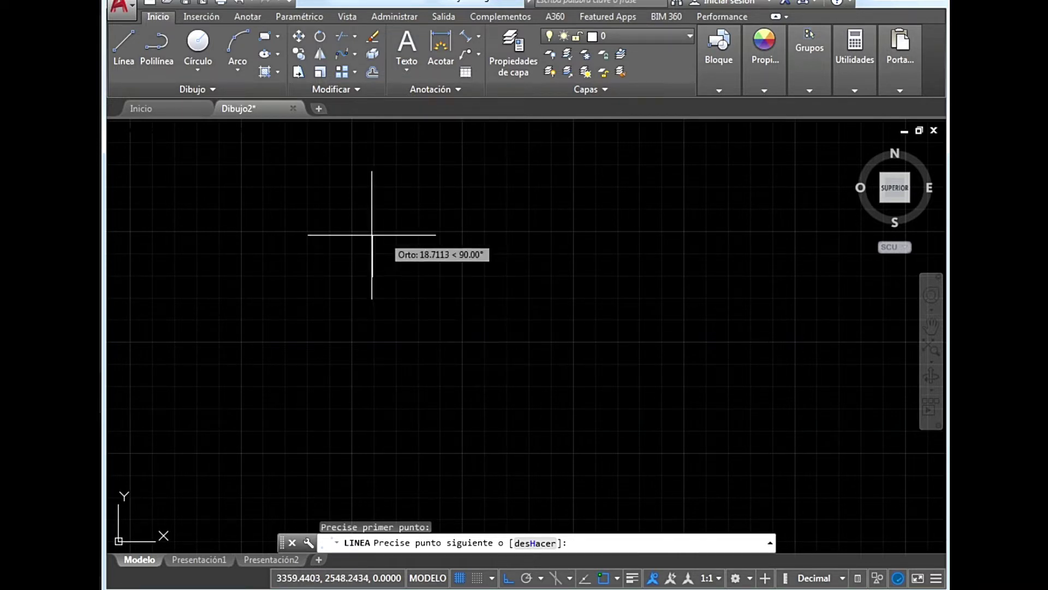
left_click(469, 356)
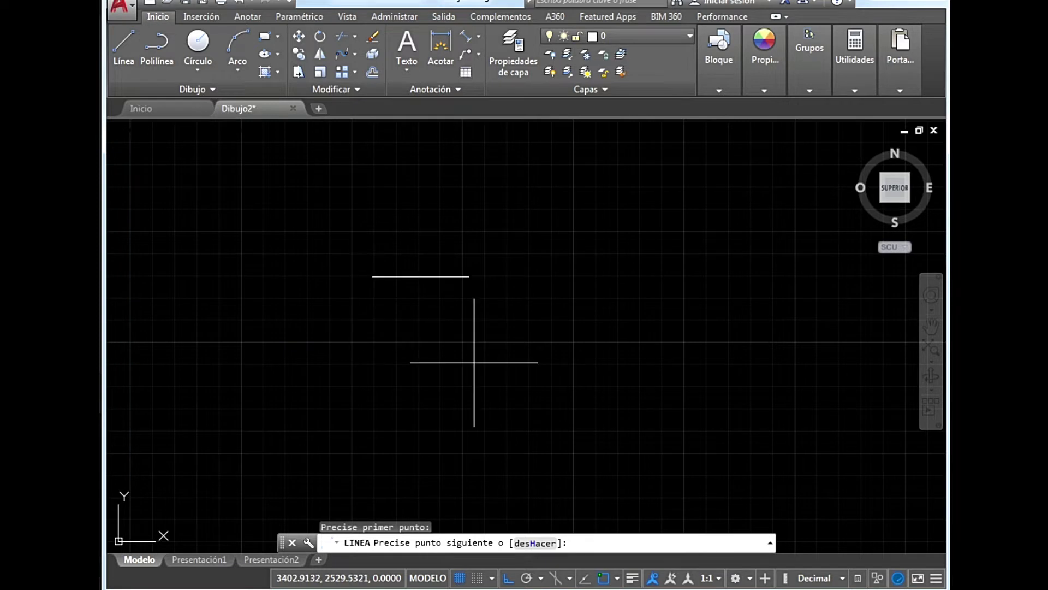
left_click(506, 579)
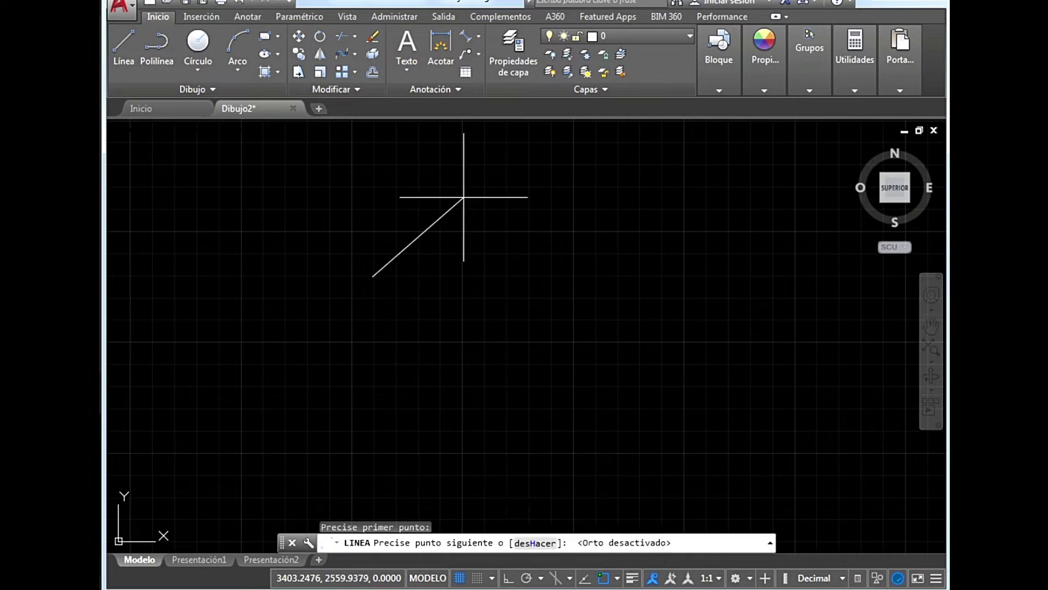
left_click(407, 258)
left_click(423, 315)
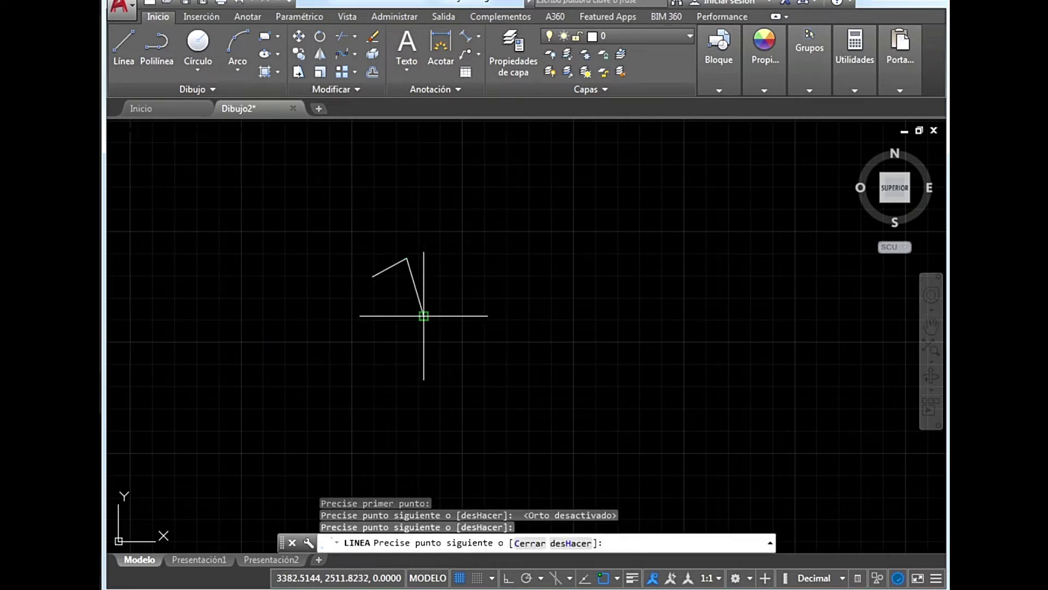
left_click(382, 349)
left_click(373, 276)
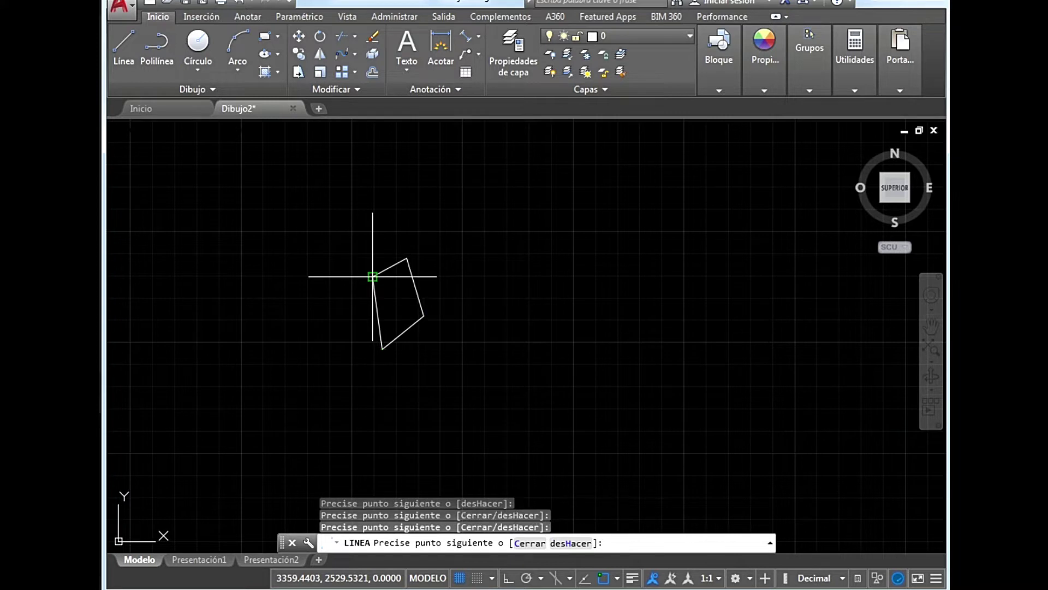
key("Escape")
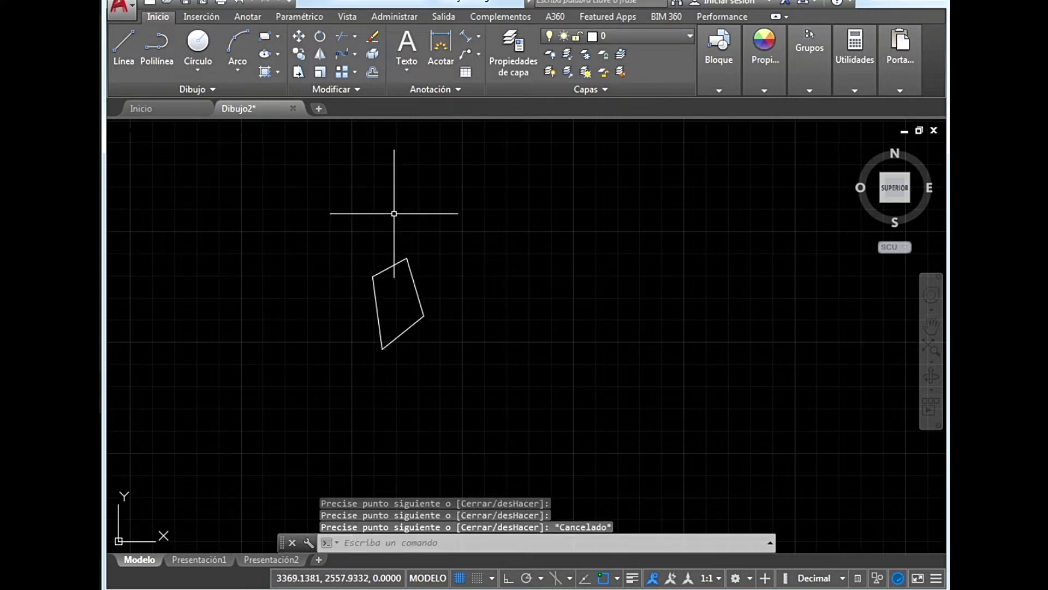
- Recentre the view and delete the quadrilateral's four sides one by one
scroll(387, 261, "down", 3)
scroll(378, 287, "up", 3)
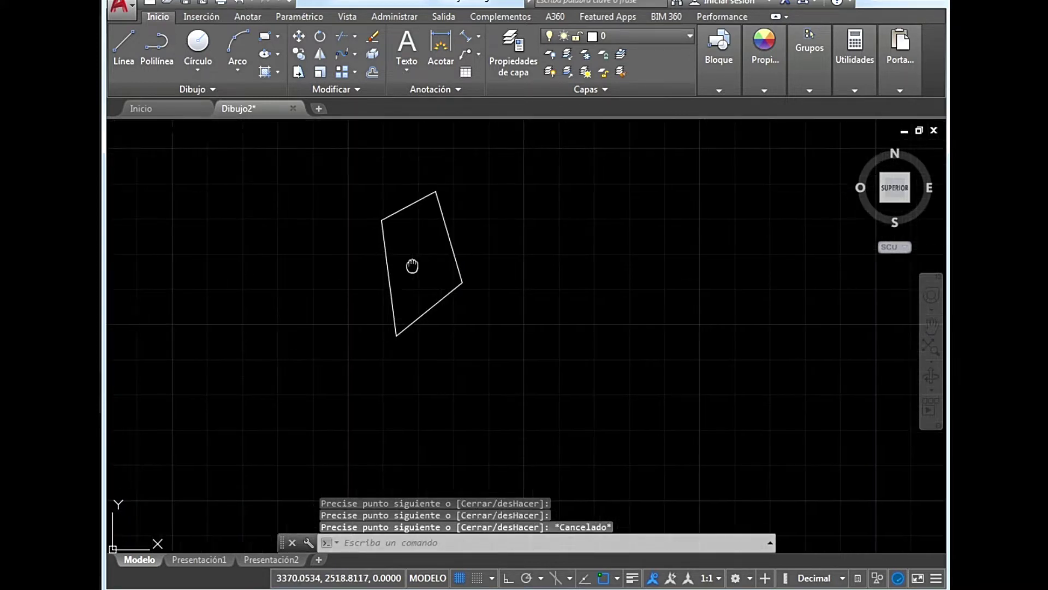
middle_click_drag(410, 264, 388, 300)
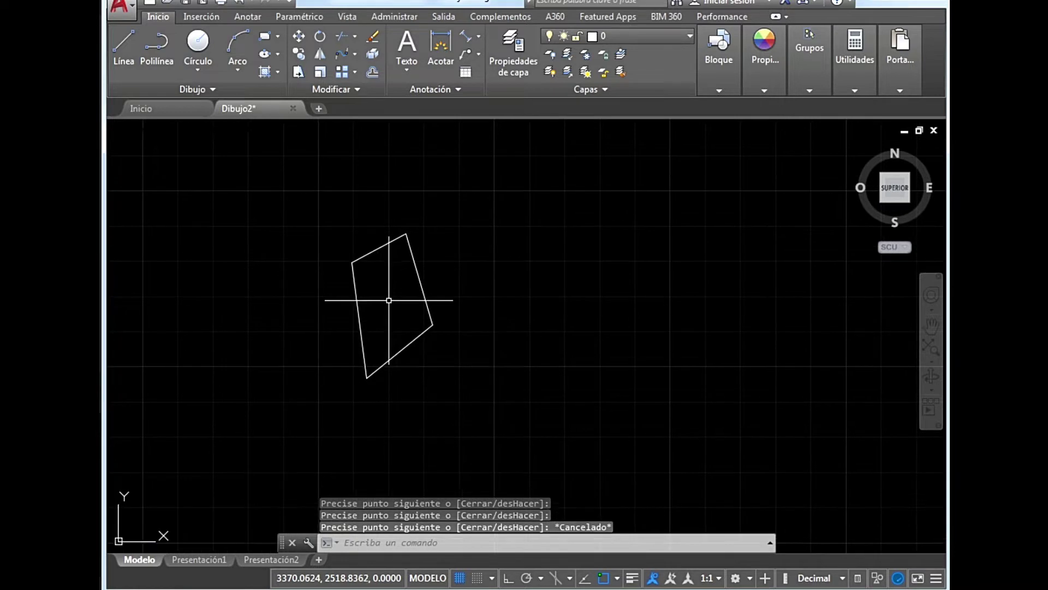
left_click(421, 334)
key("Delete")
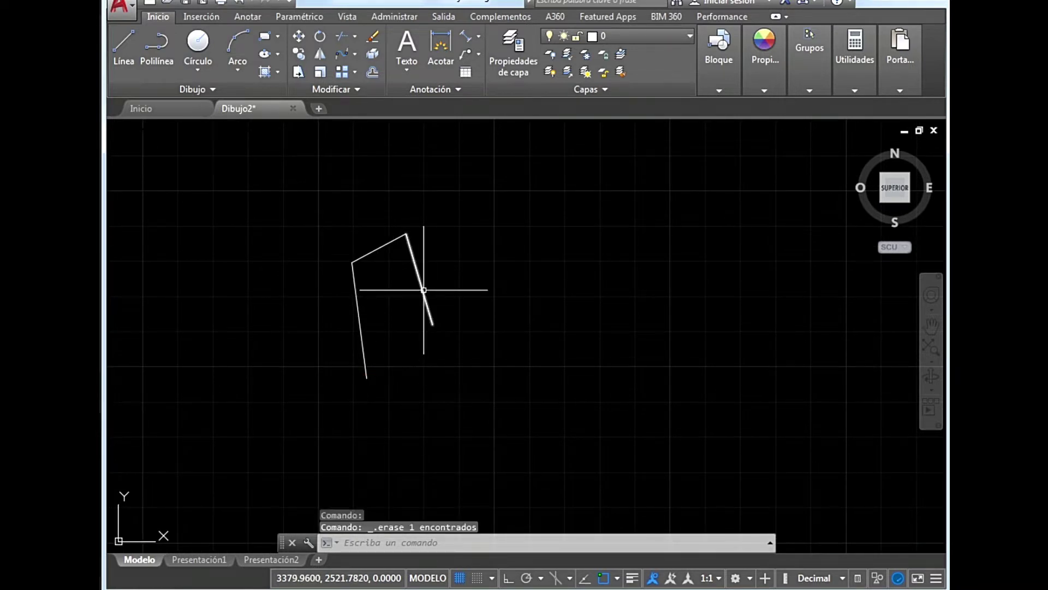
left_click(423, 289)
key("Delete")
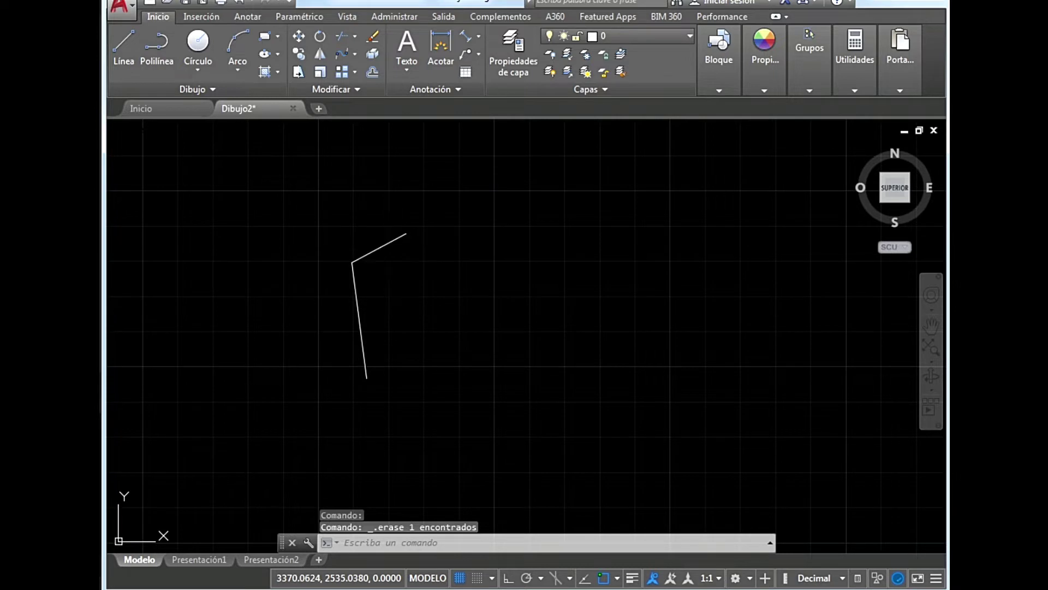
left_click(385, 246)
key("Delete")
left_click(360, 326)
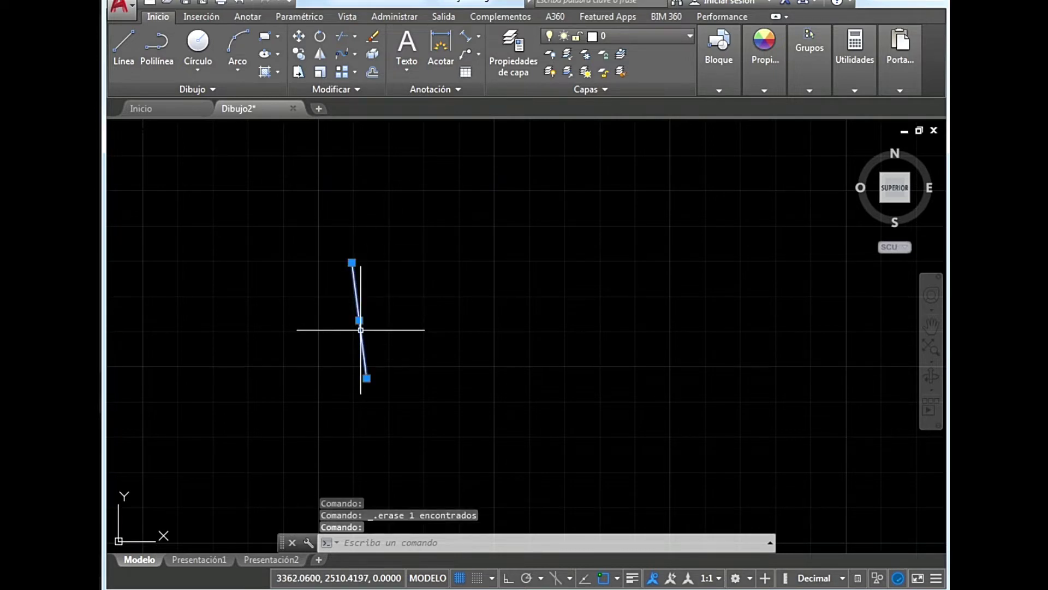
key("Delete")
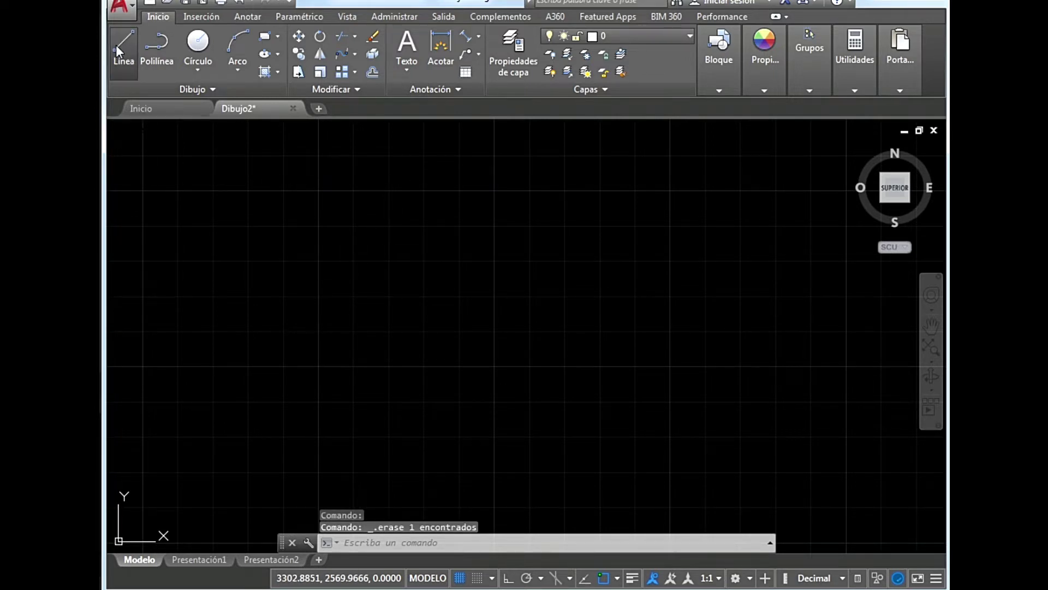
- Start a line on the canvas, turn Ortho back on, and draw the first 10-unit side
left_click(116, 49)
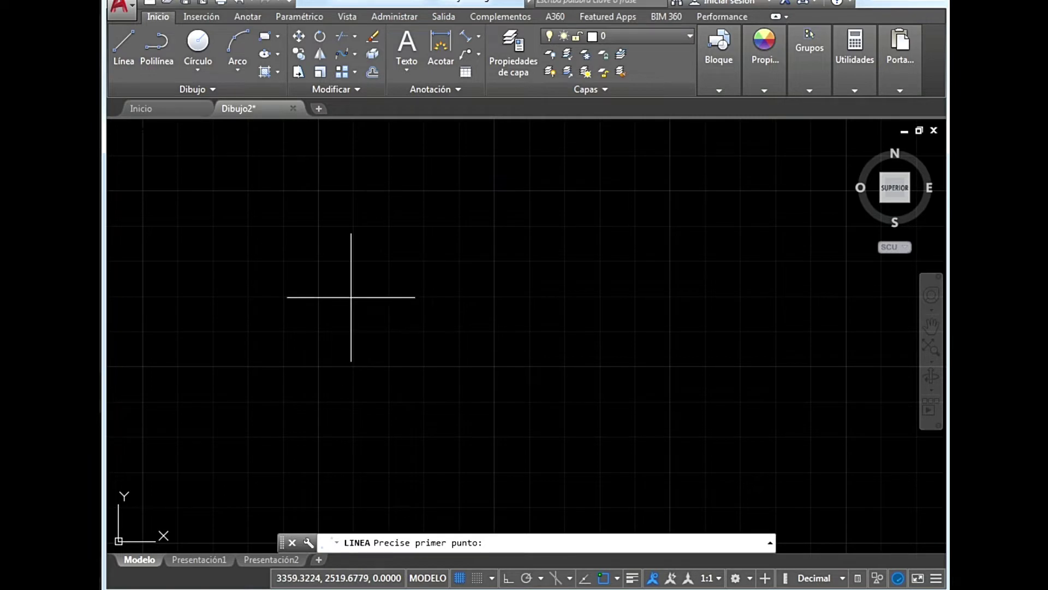
left_click(353, 296)
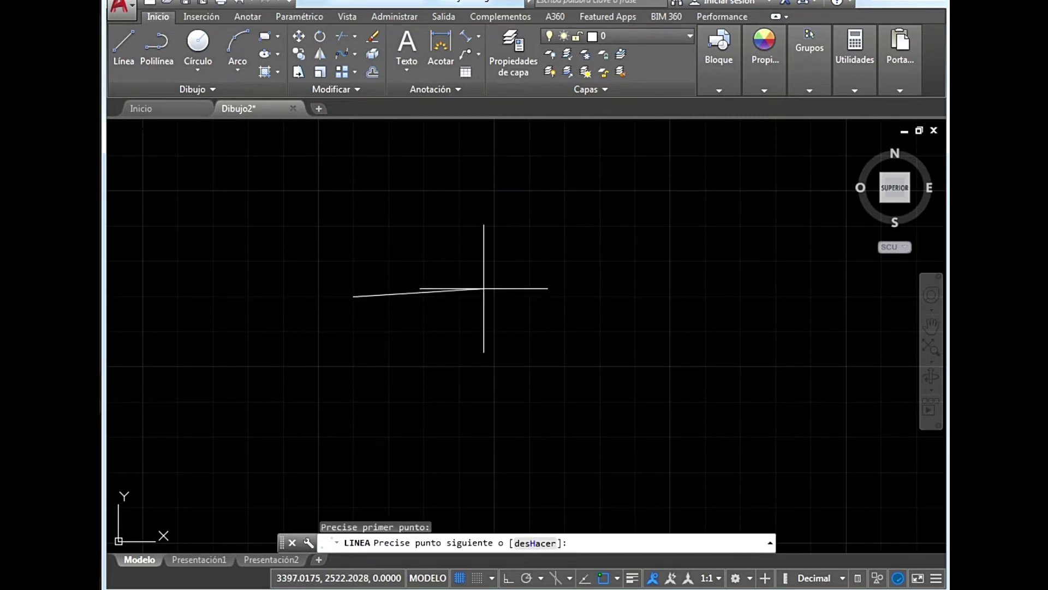
left_click(507, 580)
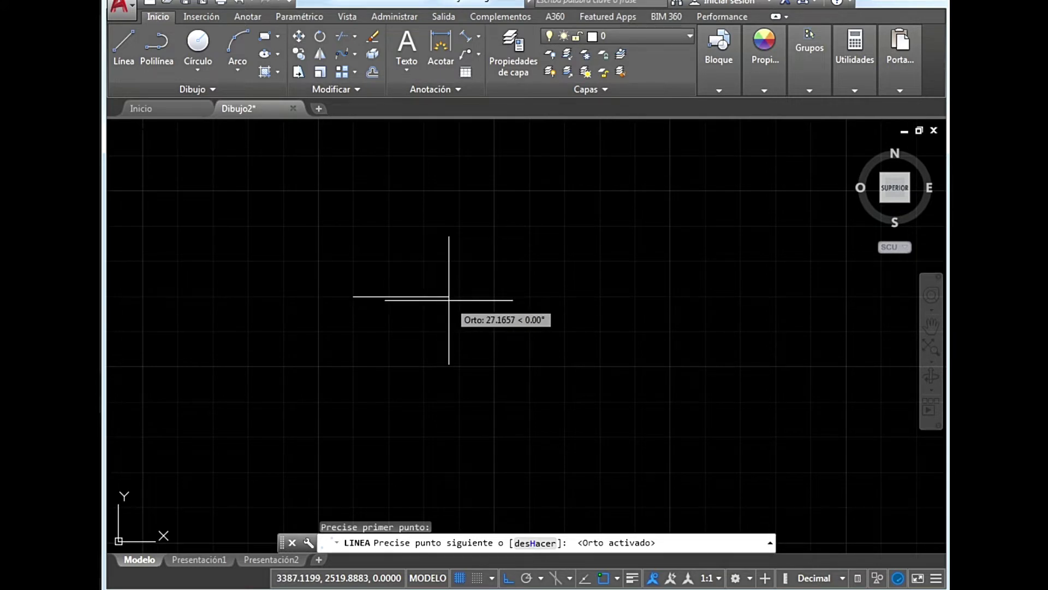
type("10")
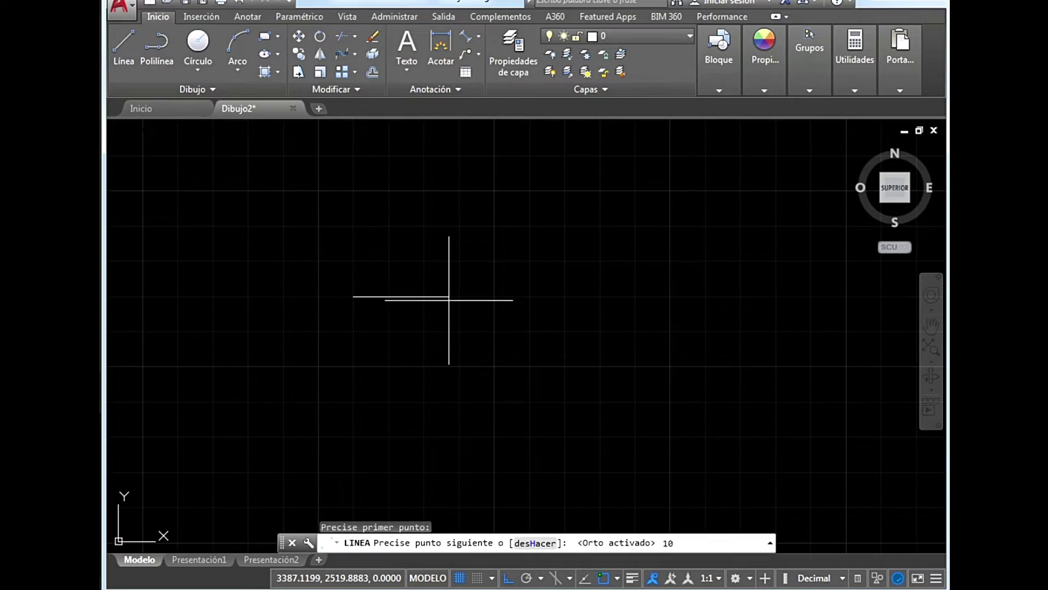
key("Return")
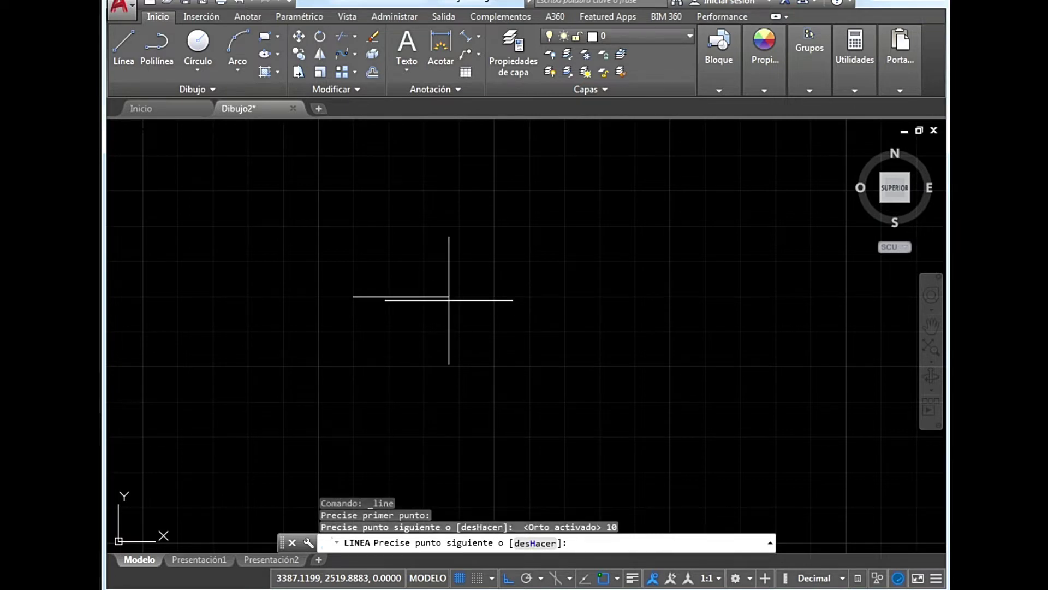
scroll(384, 355, "down", 2)
scroll(372, 333, "up", 2)
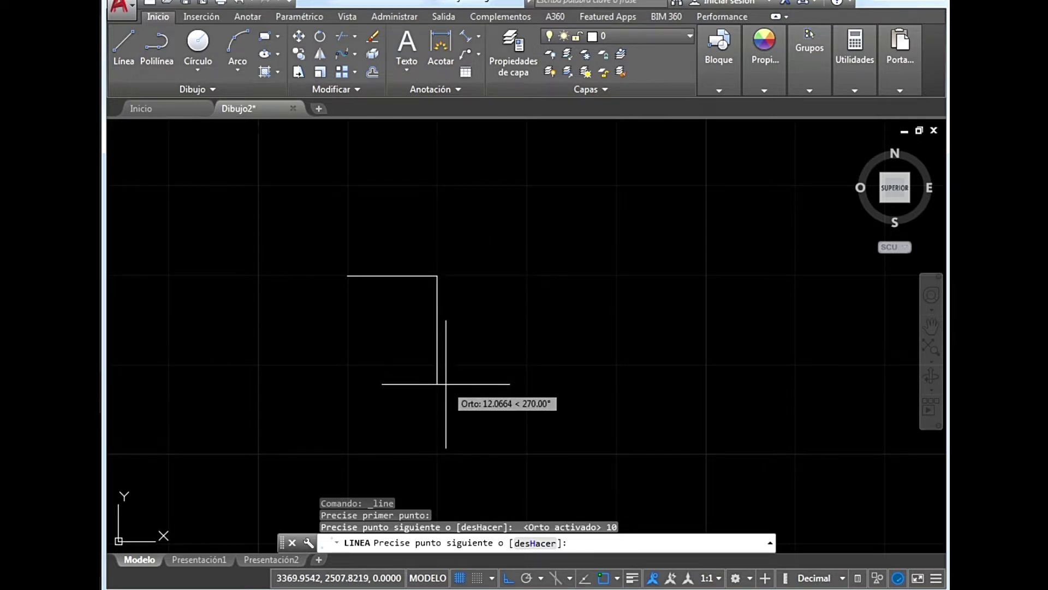
- Draw the remaining three 10-unit sides to close the square and end the command
type("10")
key("Return")
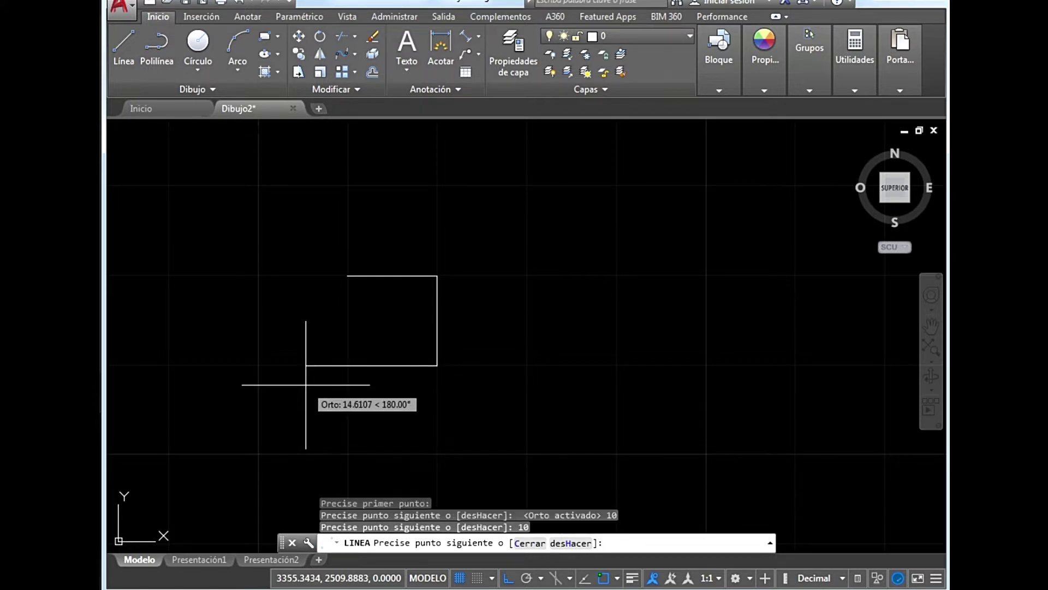
type("10")
key("Return")
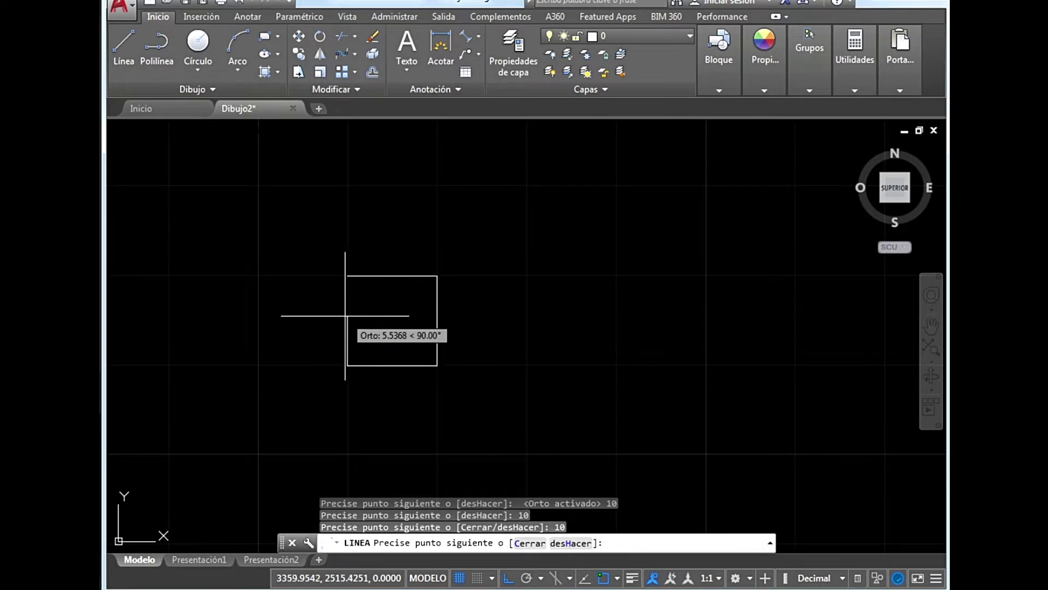
type("10")
key("Return")
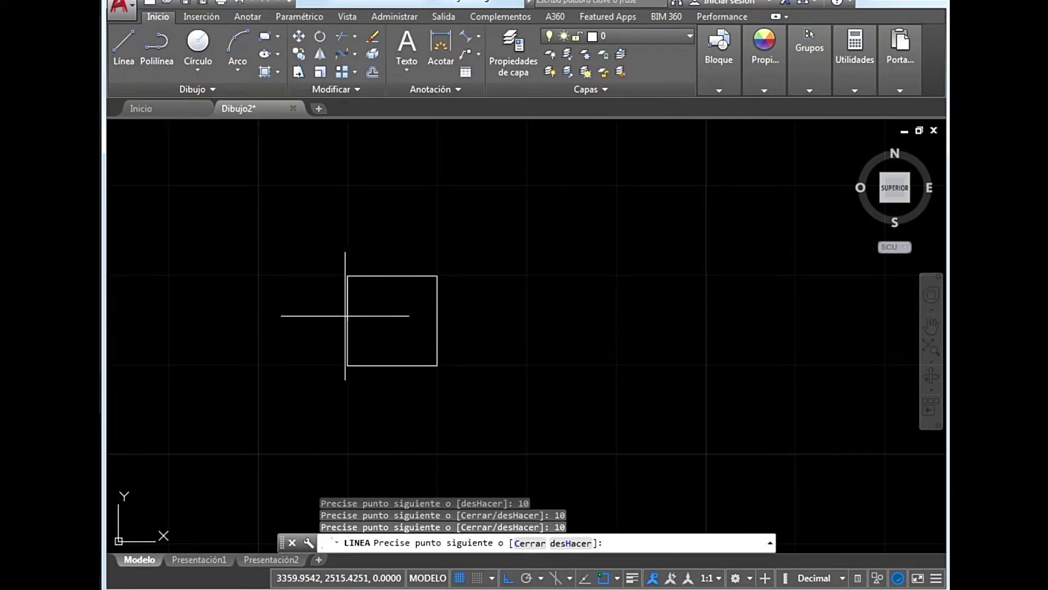
key("Return")
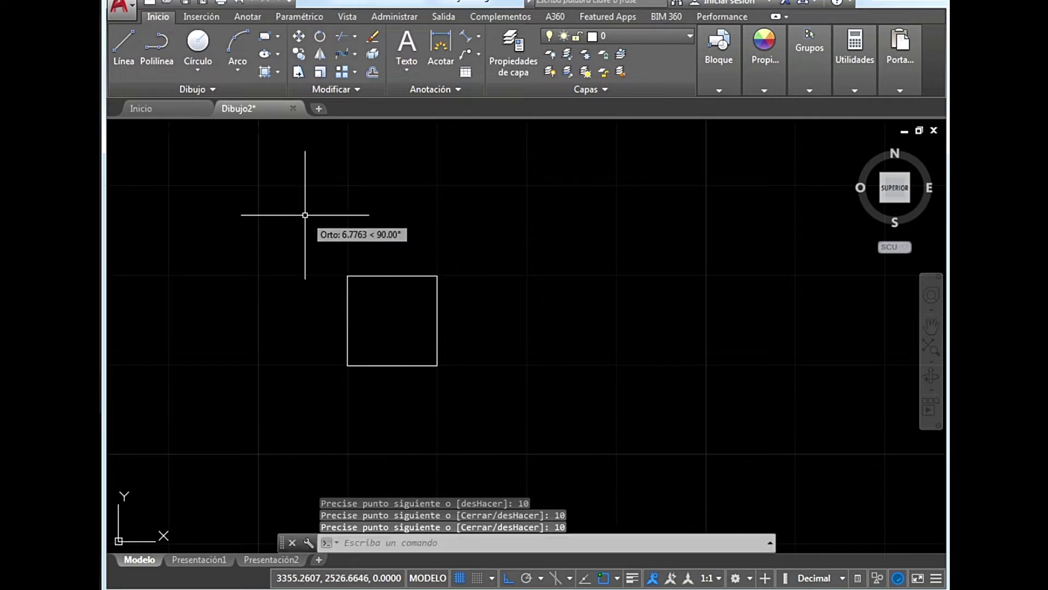
key("Escape")
- Pan and zoom until the 10-unit square appears large near the top of the drawing area
mouse_move(375, 335)
middle_mouse_down()
mouse_move(424, 266)
mouse_move(381, 294)
middle_mouse_up()
scroll(428, 263, "up", 2)
scroll(417, 257, "down", 2)
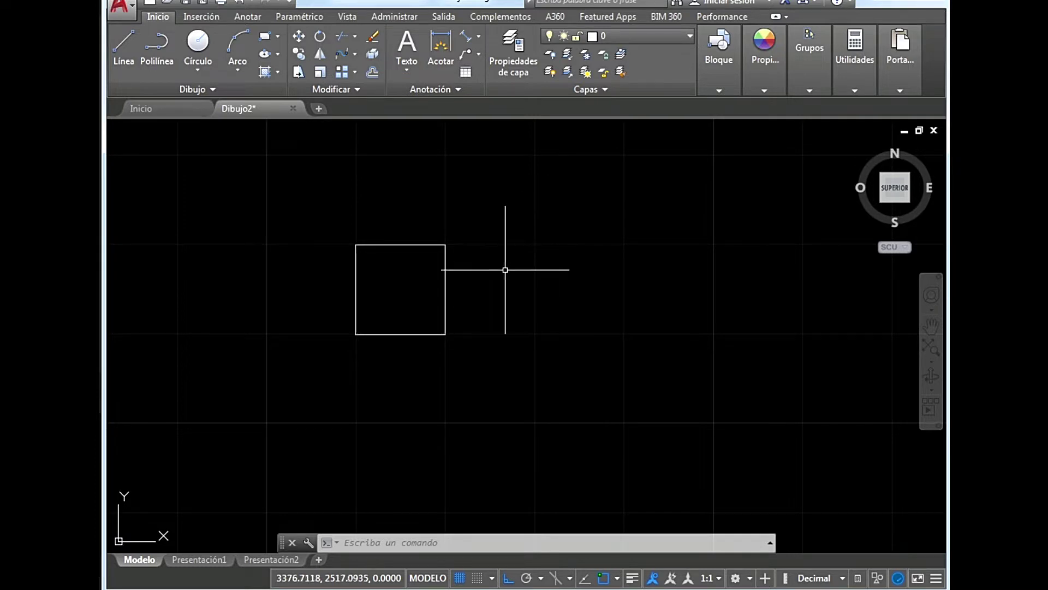
scroll(457, 283, "up", 2)
scroll(457, 284, "down", 2)
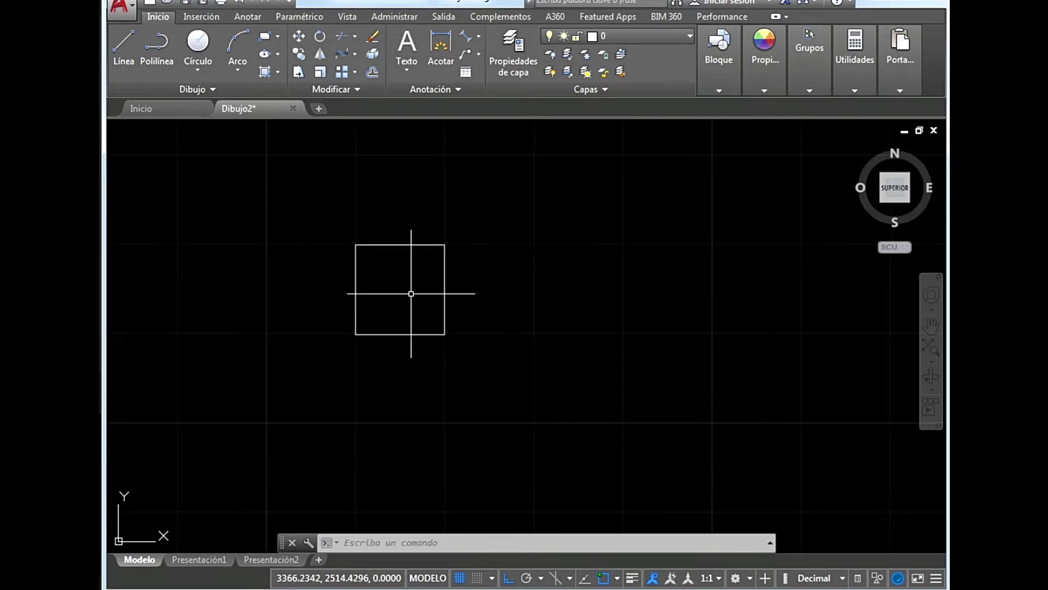
middle_click_drag(412, 293, 427, 268)
scroll(431, 260, "up", 2)
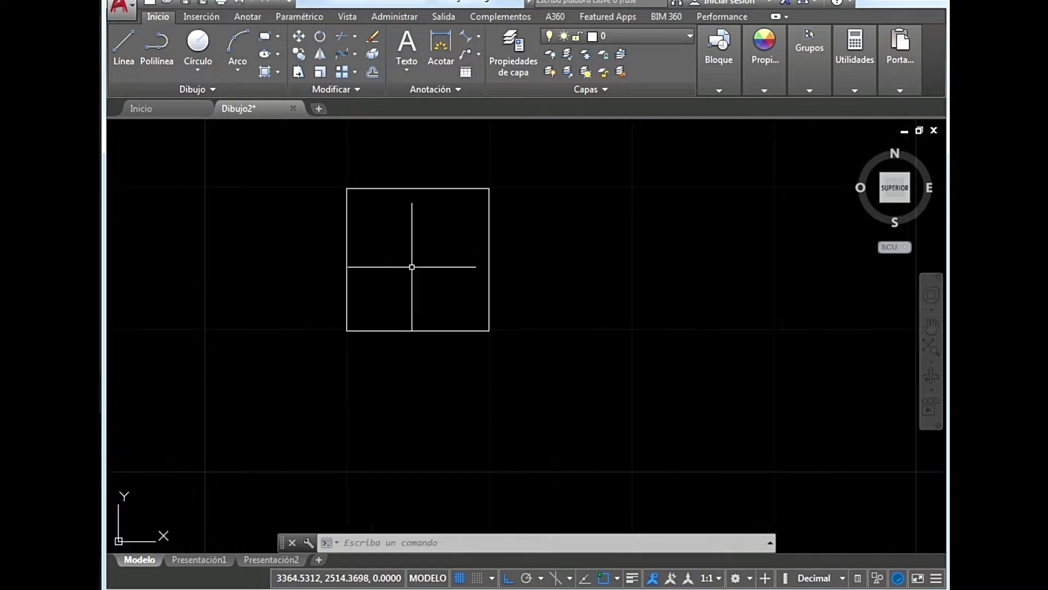
scroll(411, 264, "down", 2)
scroll(412, 265, "down", 2)
scroll(412, 262, "up", 3)
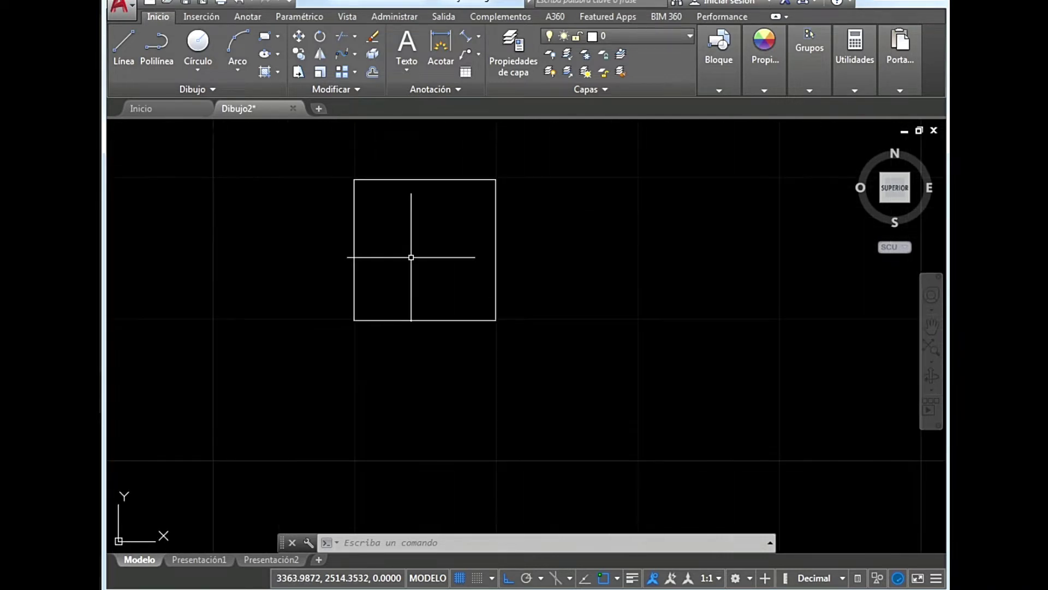
middle_click_drag(412, 262, 412, 296)
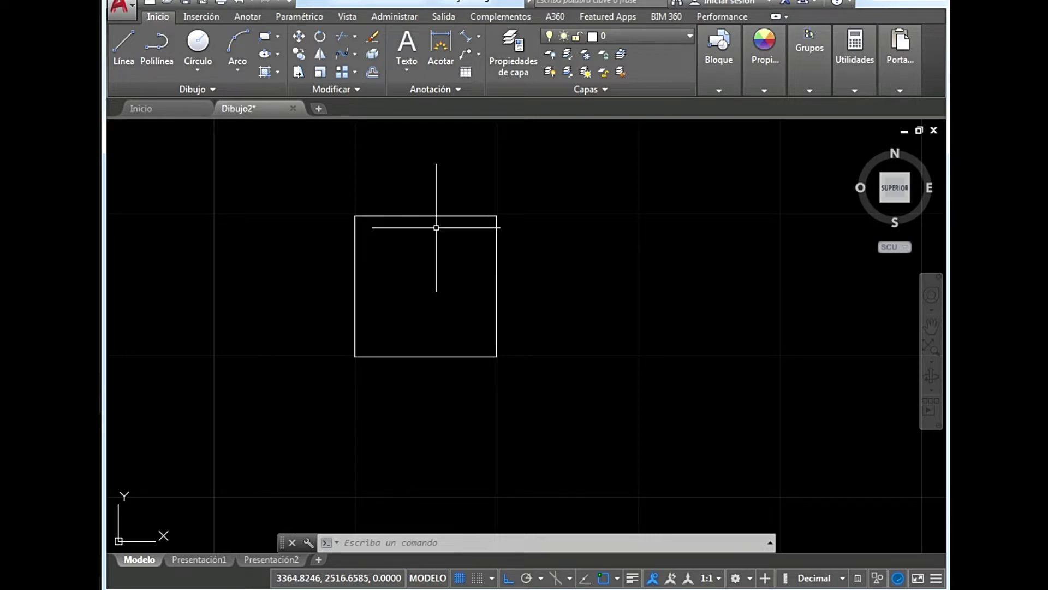
- Dimension the square's top edge with a linear dimension of 10, placed above it
left_click(478, 38)
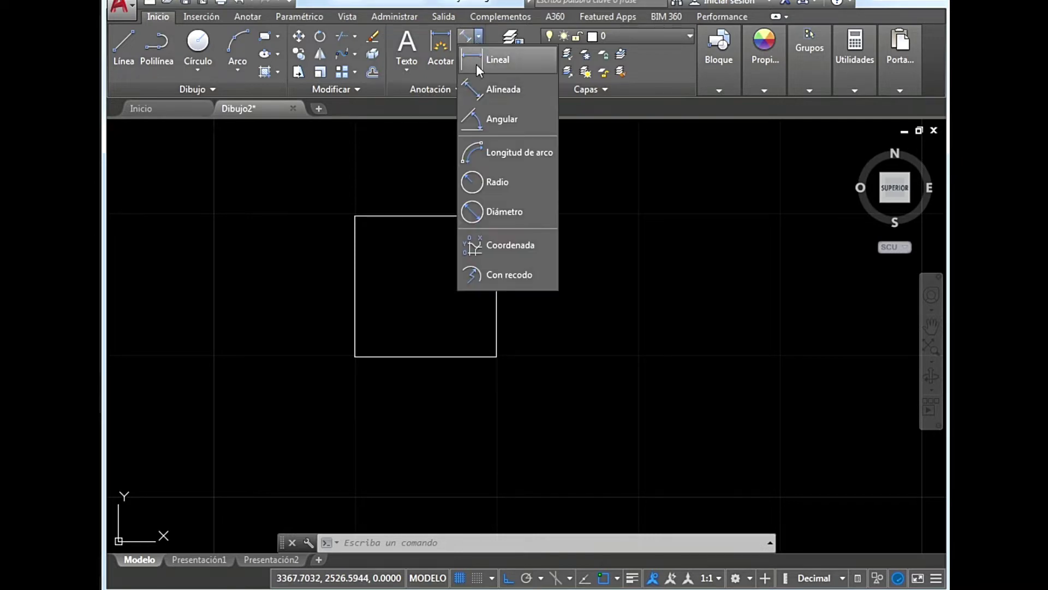
left_click(486, 58)
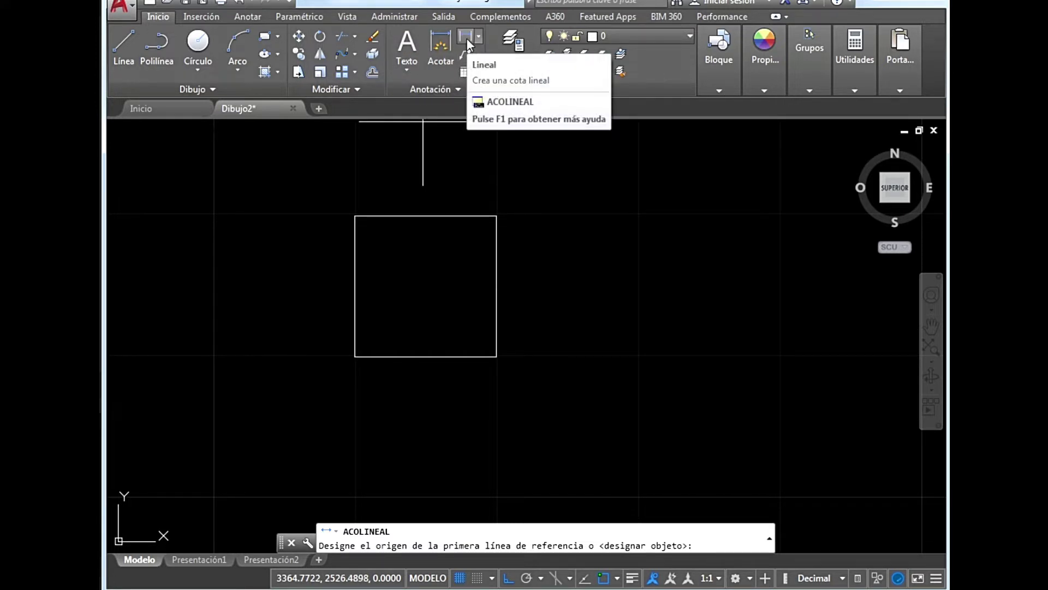
mouse_move(466, 38)
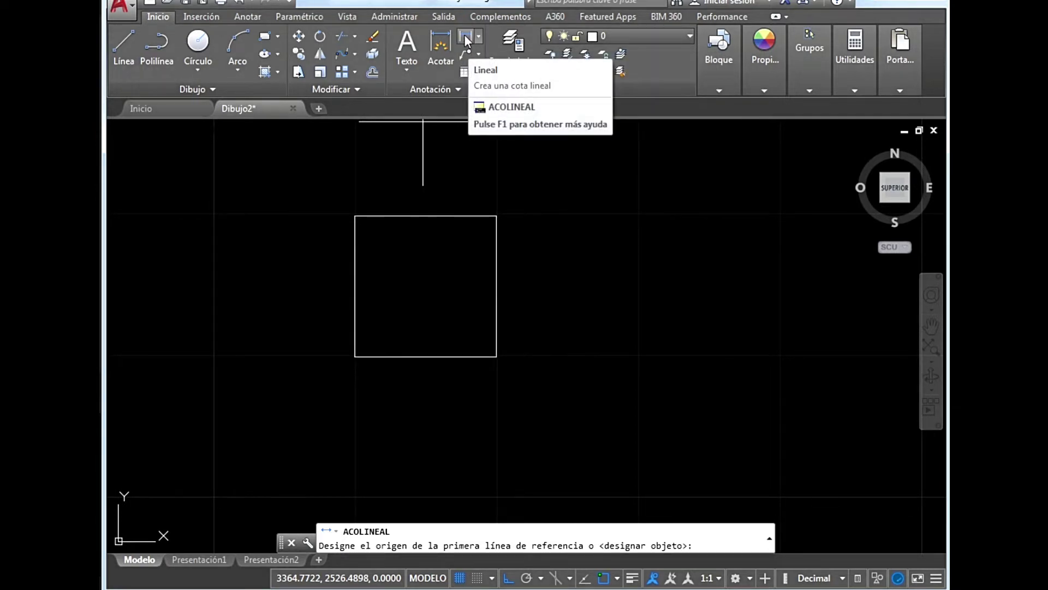
left_click(465, 35)
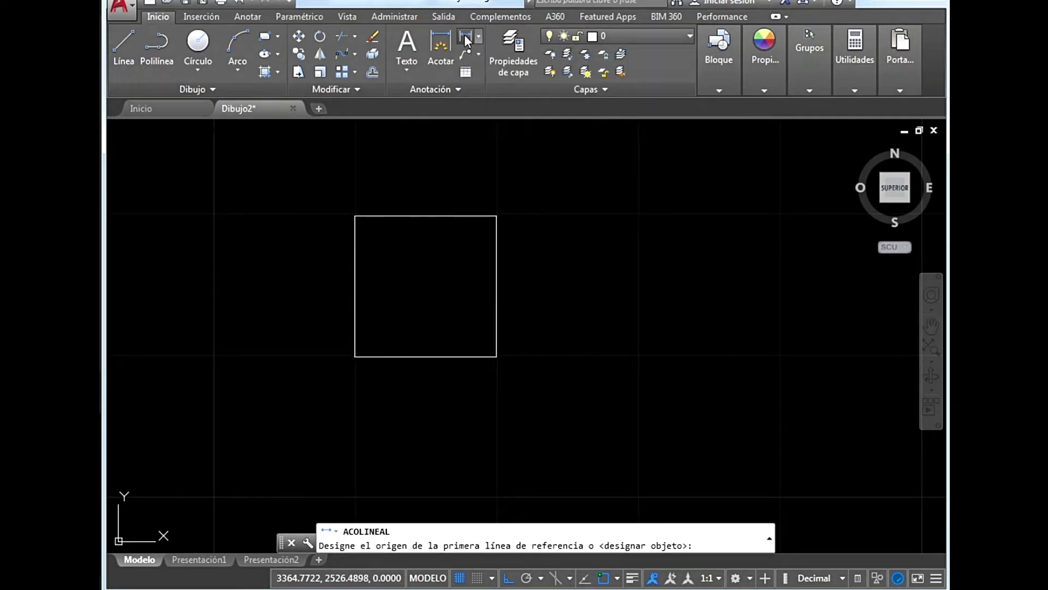
left_click(355, 216)
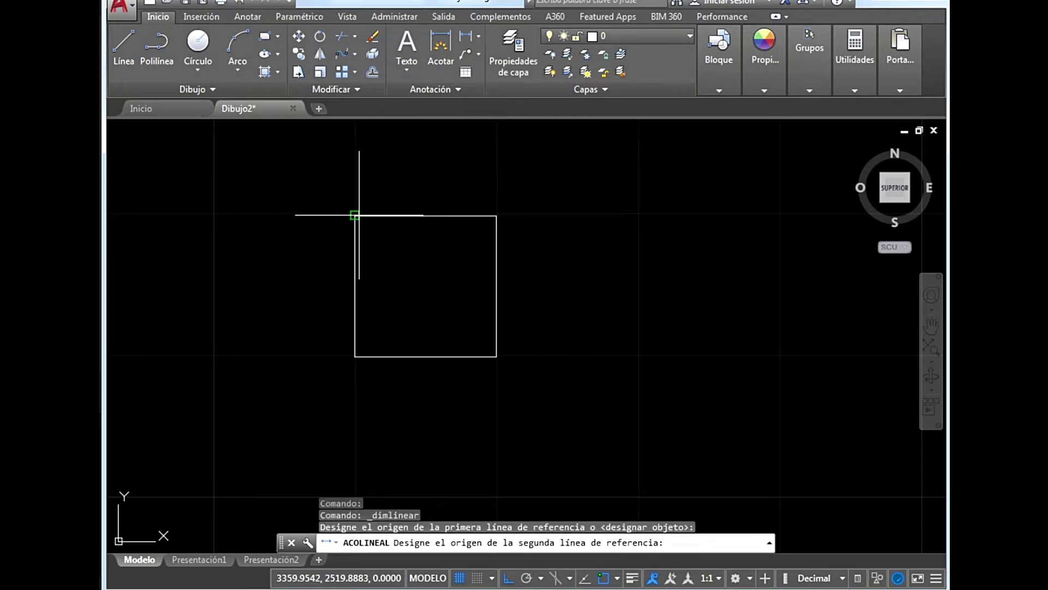
left_click(496, 215)
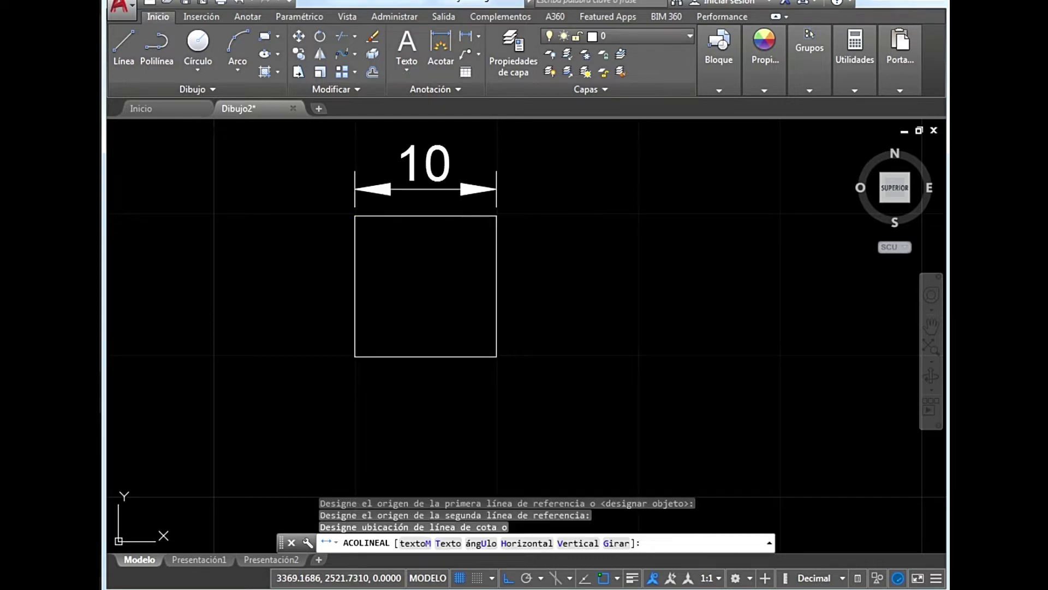
left_click(426, 190)
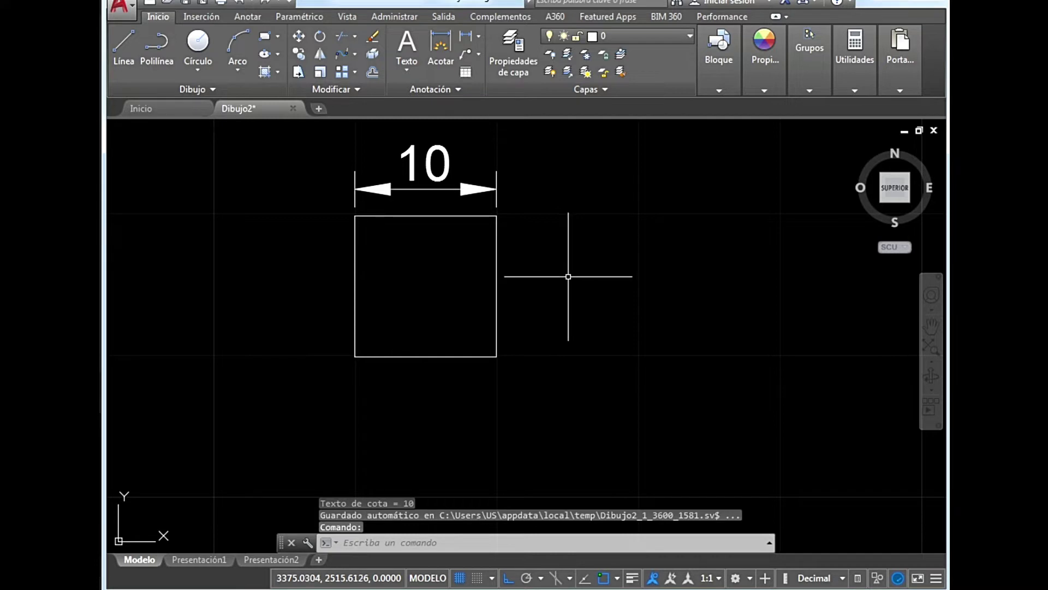
- Undo the 10 dimension and redraw it across the top edge with object snap on
key("ctrl+z")
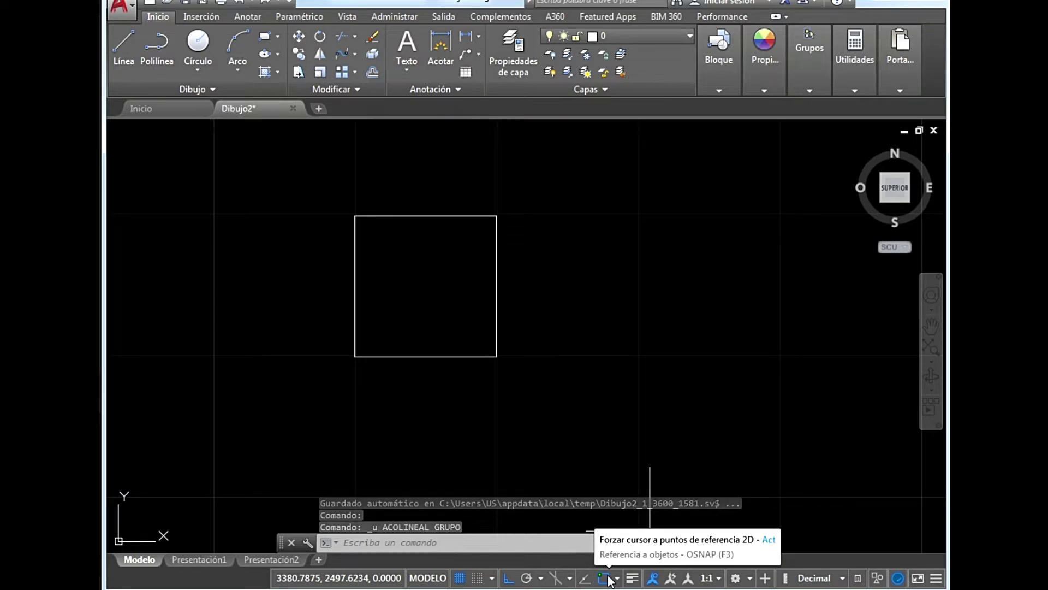
left_click(608, 576)
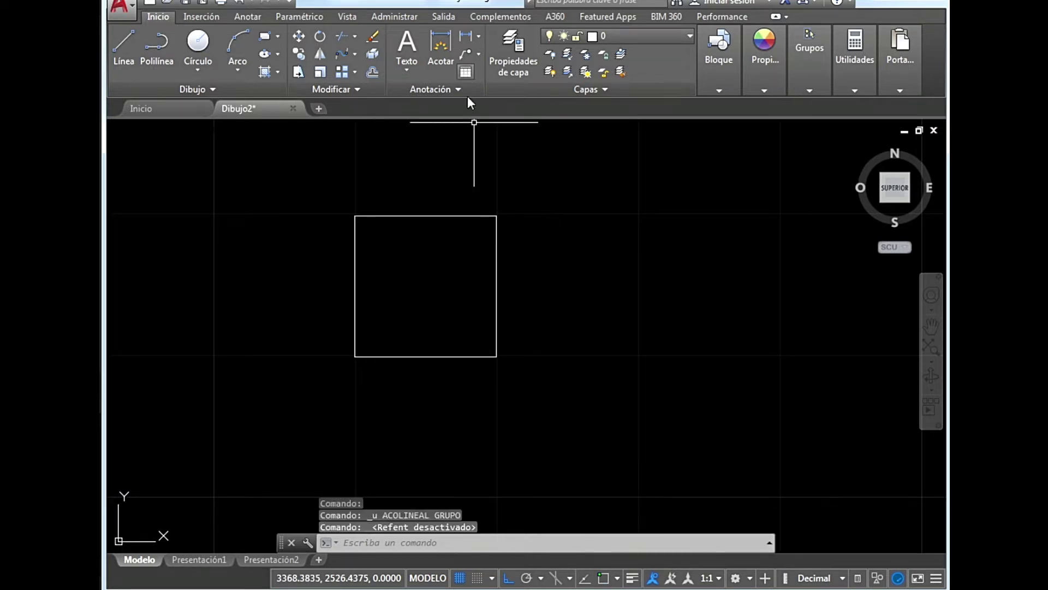
left_click(466, 36)
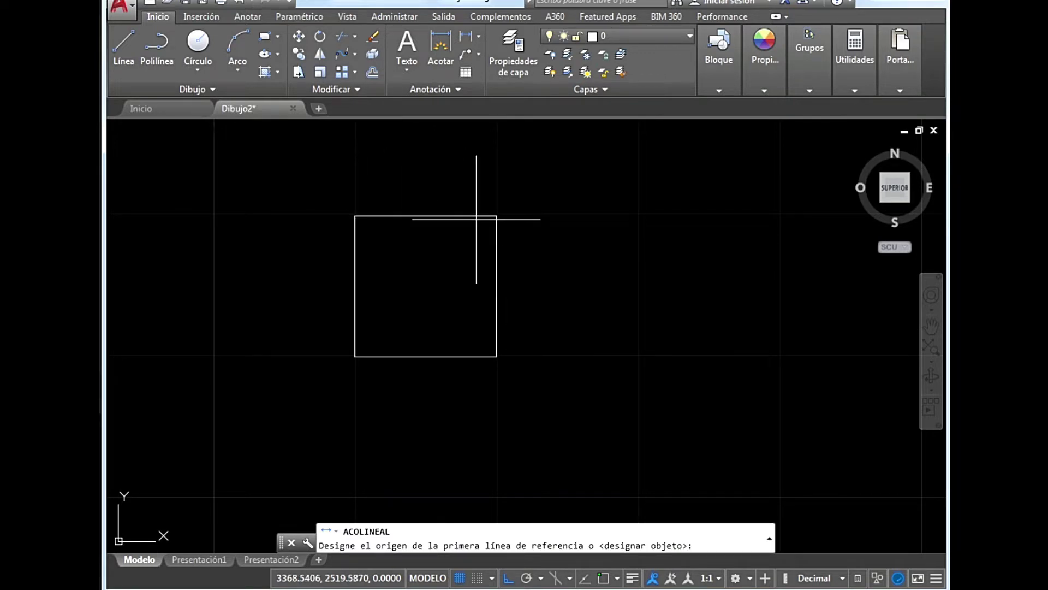
left_click(602, 578)
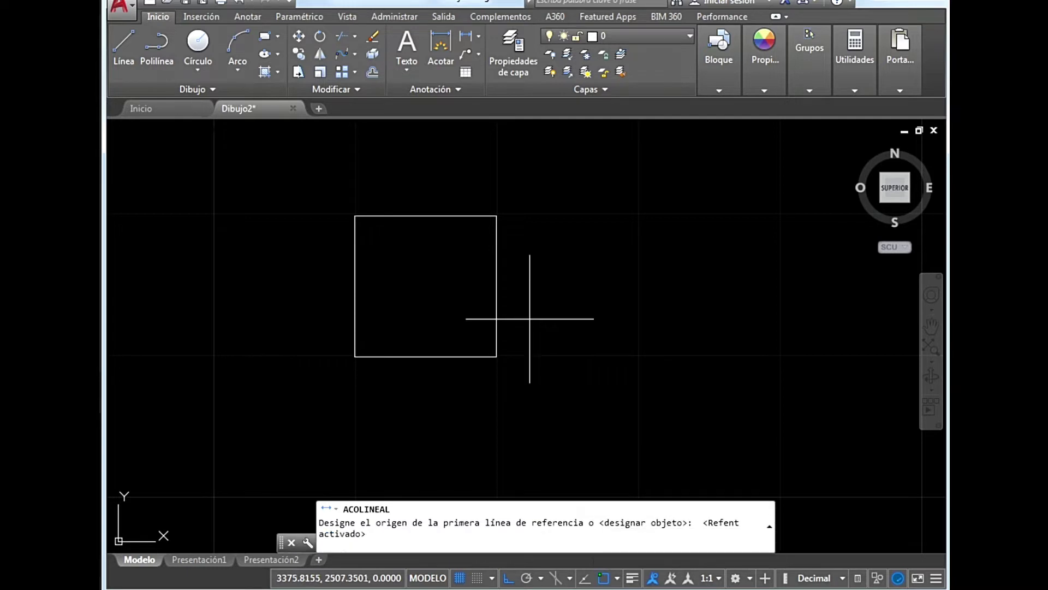
left_click(355, 215)
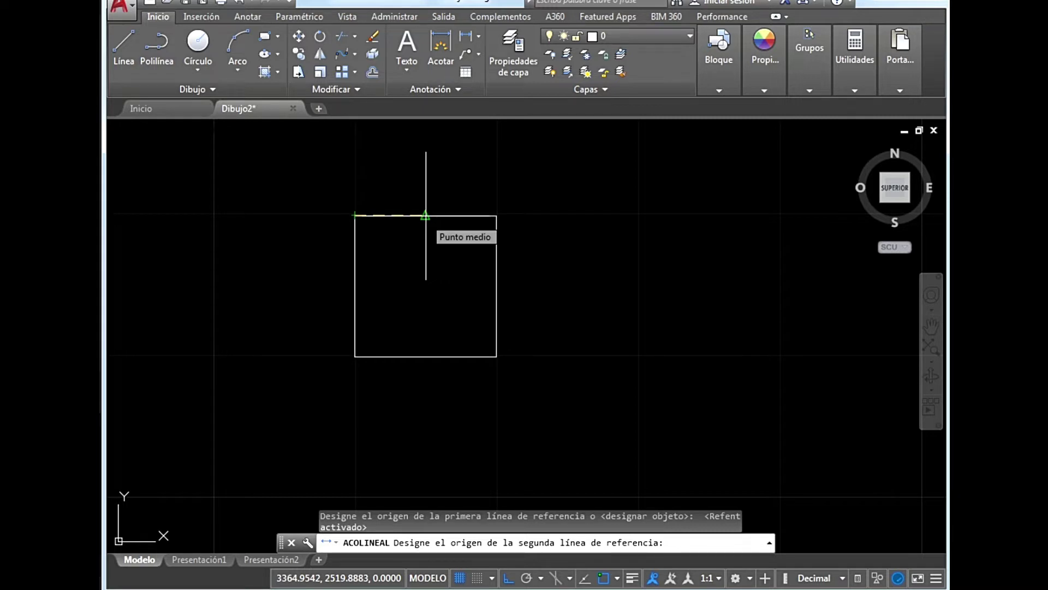
left_click(496, 215)
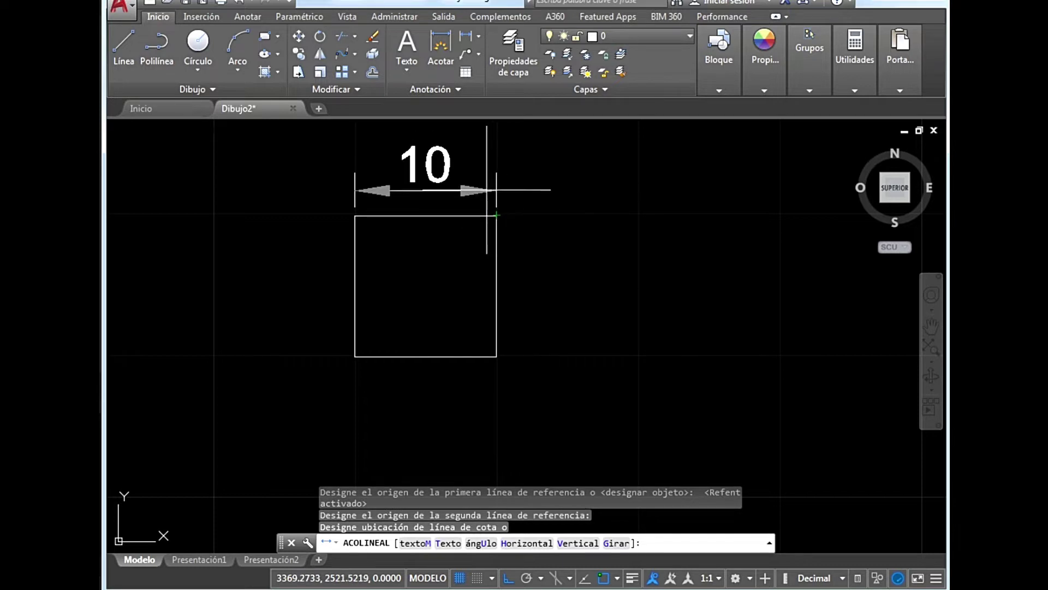
left_click(487, 177)
- Window-select the 10 dimension and delete it
left_click(525, 180)
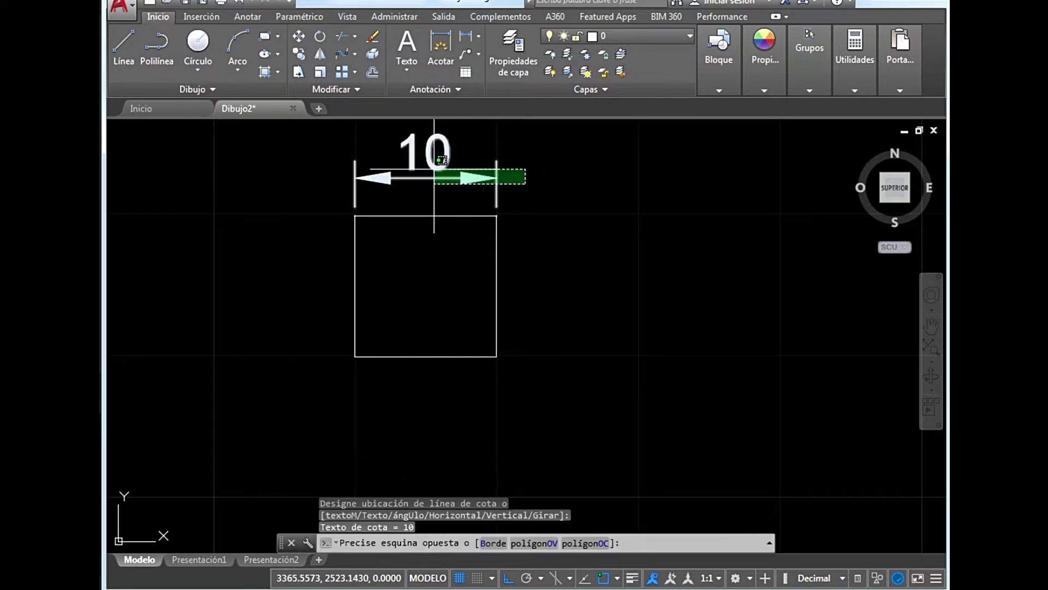
left_click(434, 169)
key("Delete")
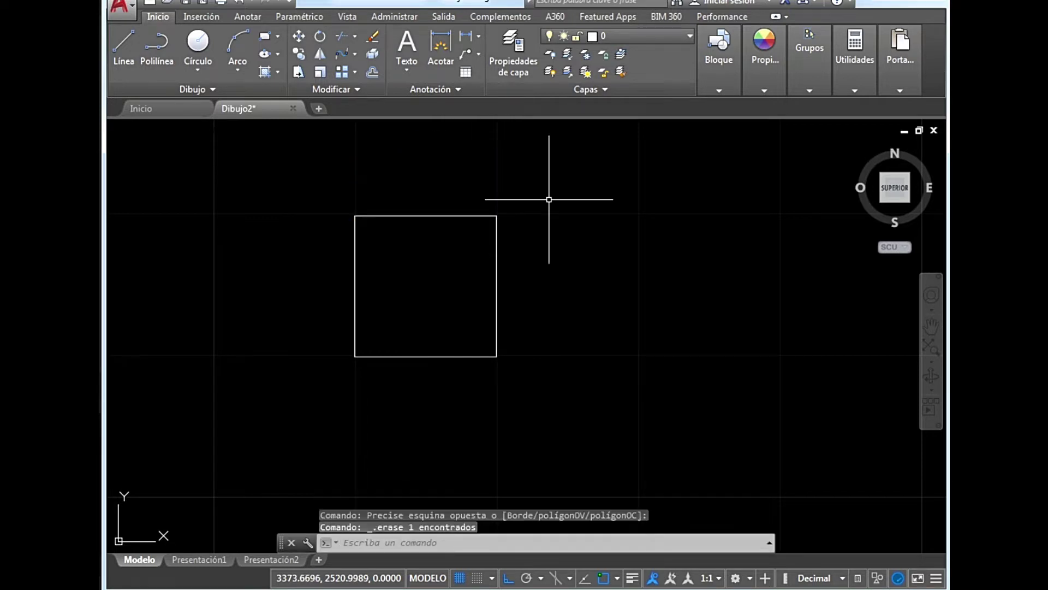
- Draw a sloping line to the right of the square with Ortho turned off
left_click(479, 34)
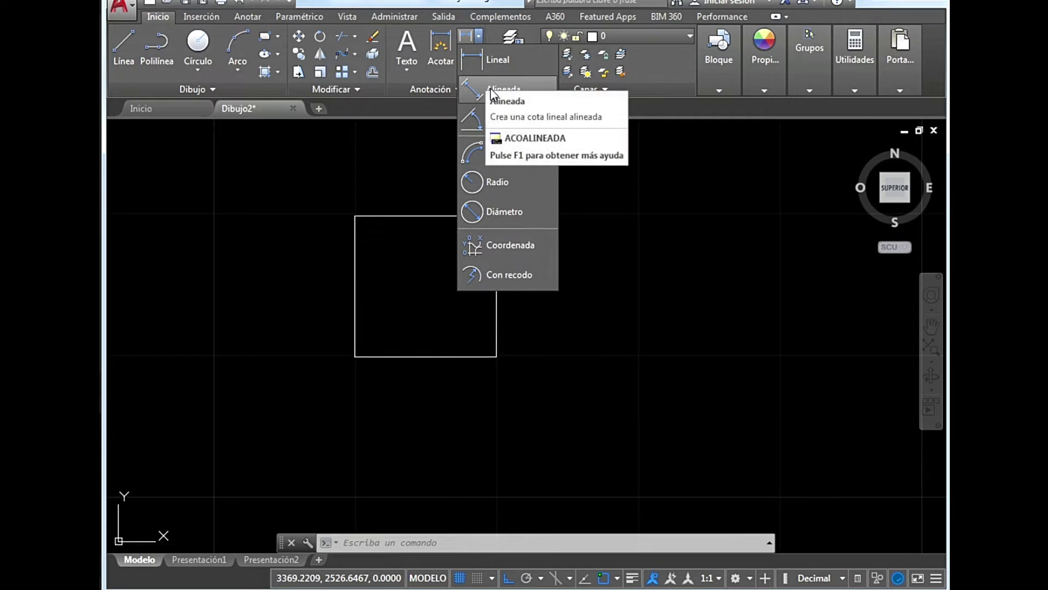
left_click(589, 257)
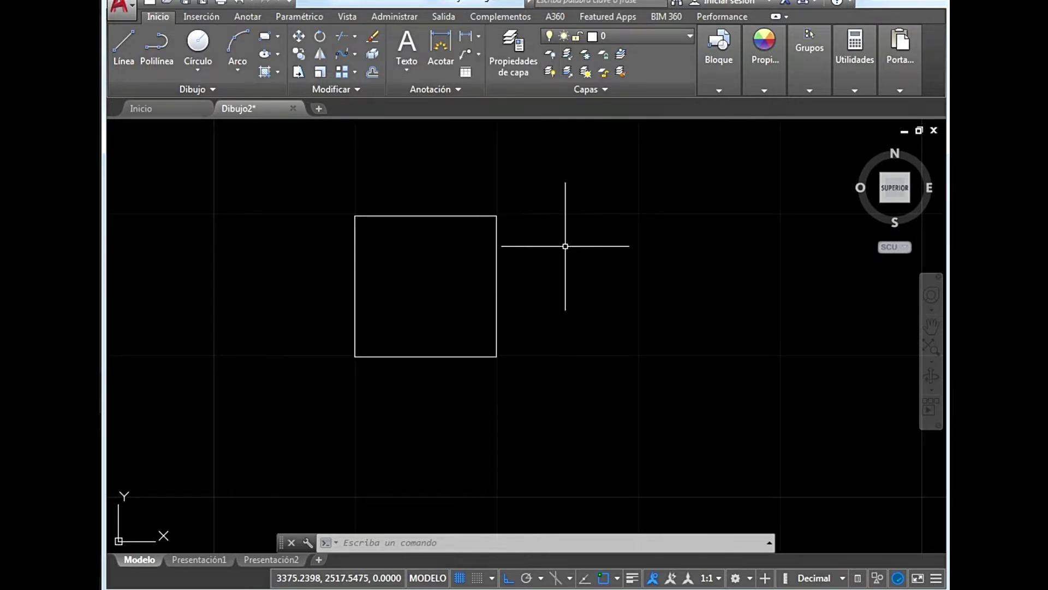
left_click(123, 45)
left_click(559, 207)
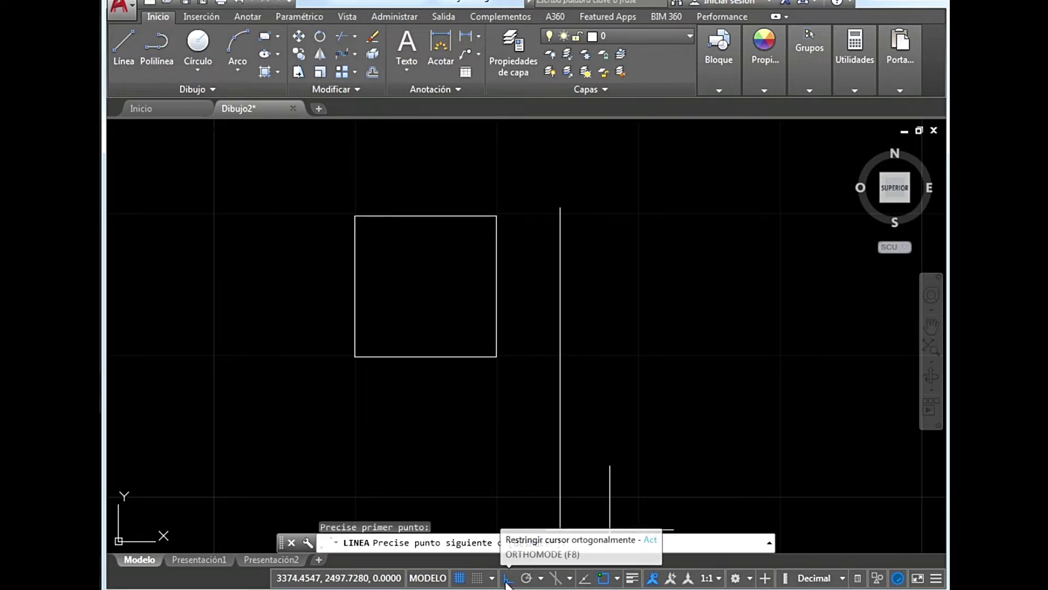
left_click(508, 578)
left_click(662, 328)
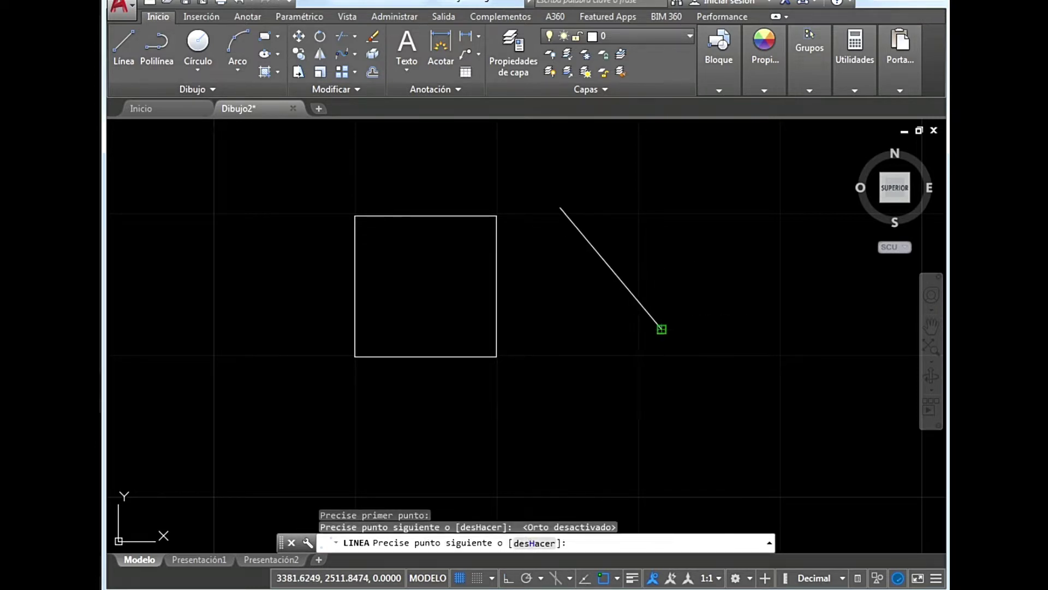
key("Escape")
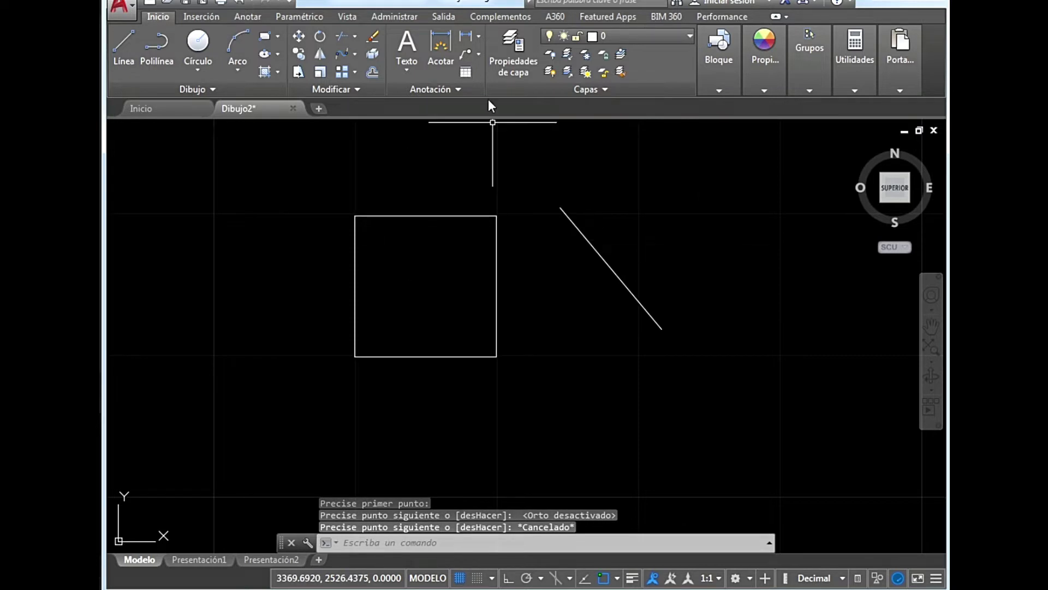
- Add a vertical linear dimension of 8,58 between the diagonal's endpoints
left_click(465, 35)
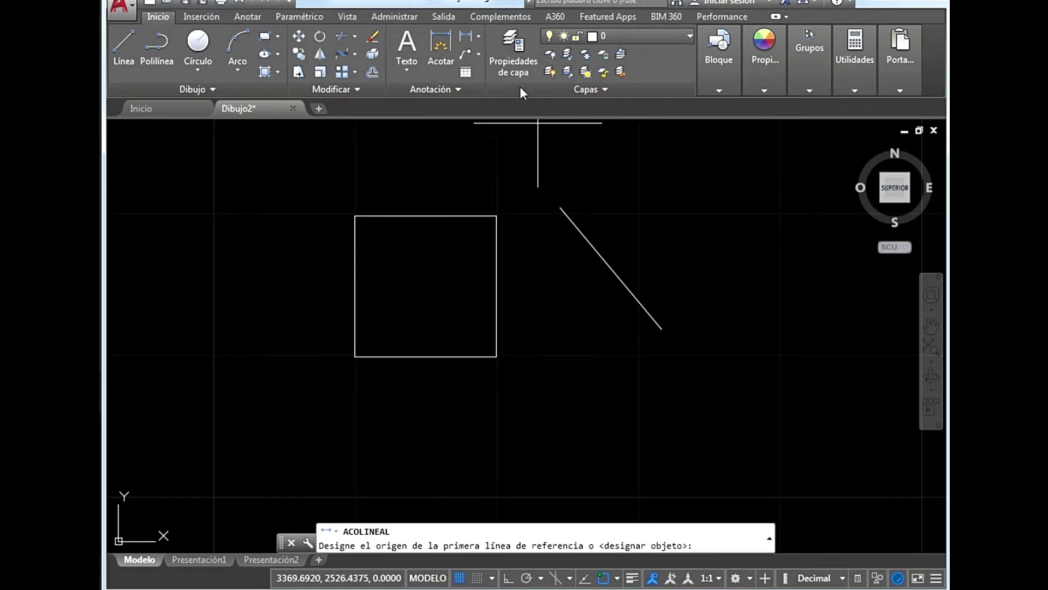
left_click(560, 207)
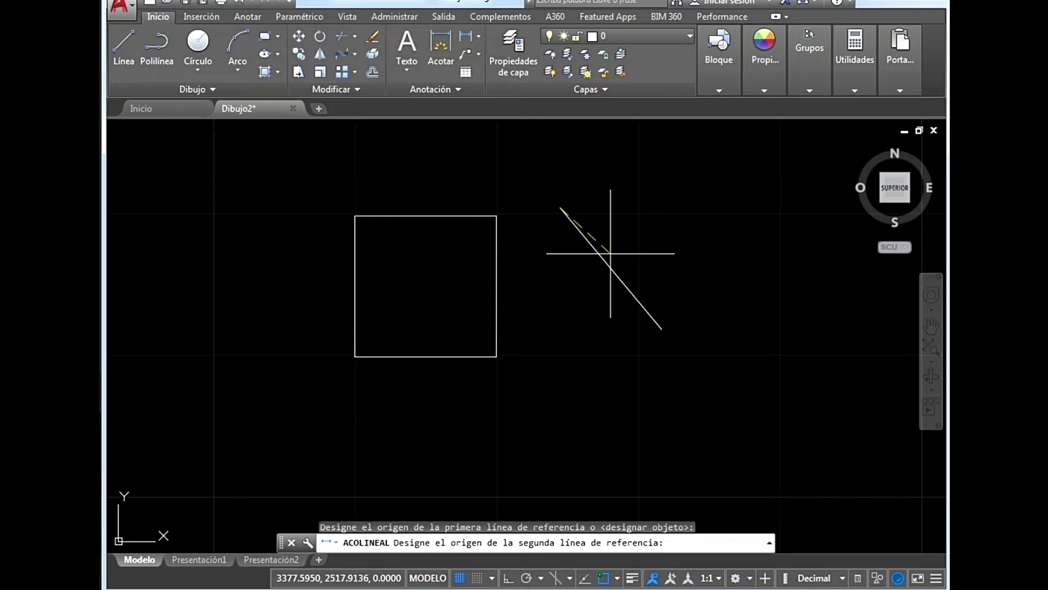
left_click(661, 329)
left_click(758, 284)
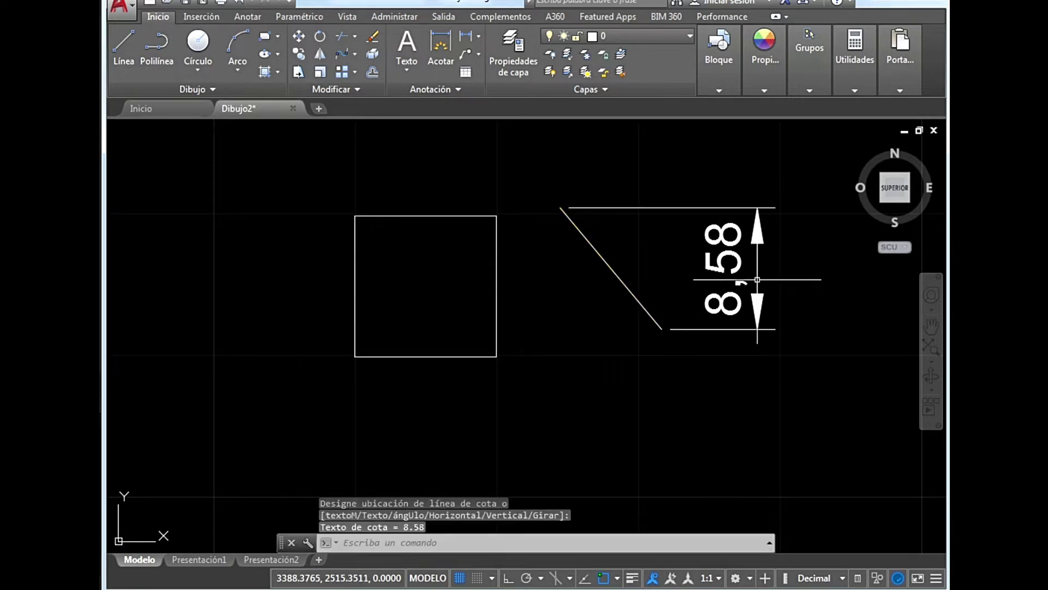
- Add an aligned dimension of 11,18 along the diagonal line
left_click(477, 35)
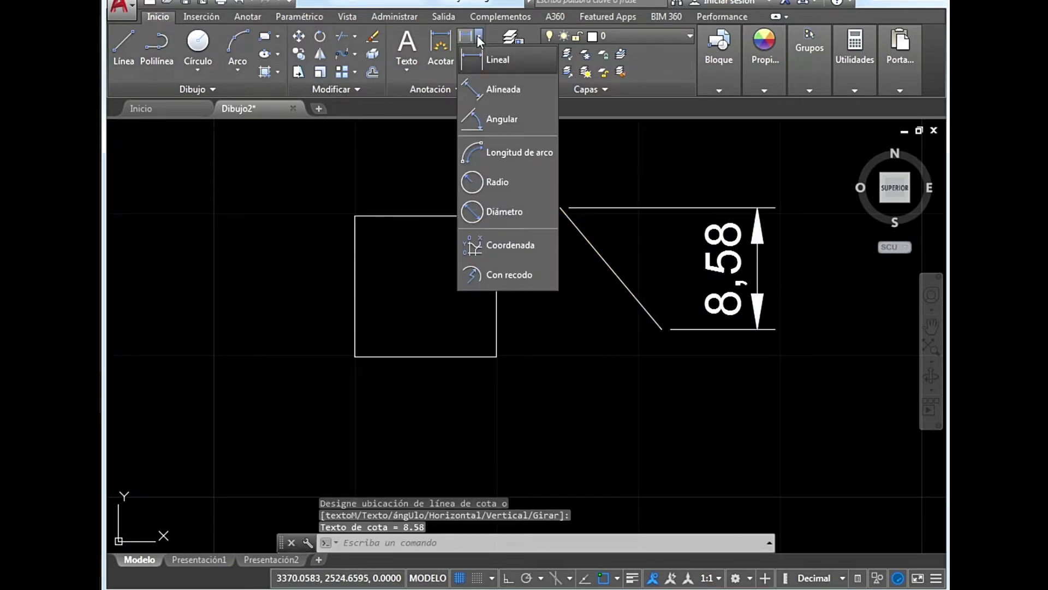
left_click(497, 87)
left_click(560, 208)
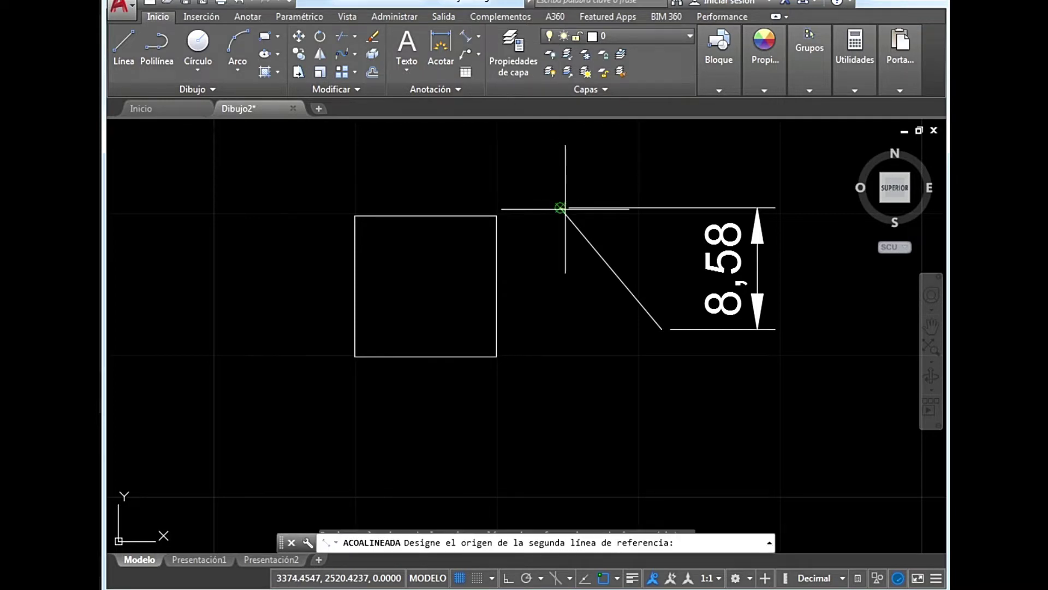
left_click(661, 329)
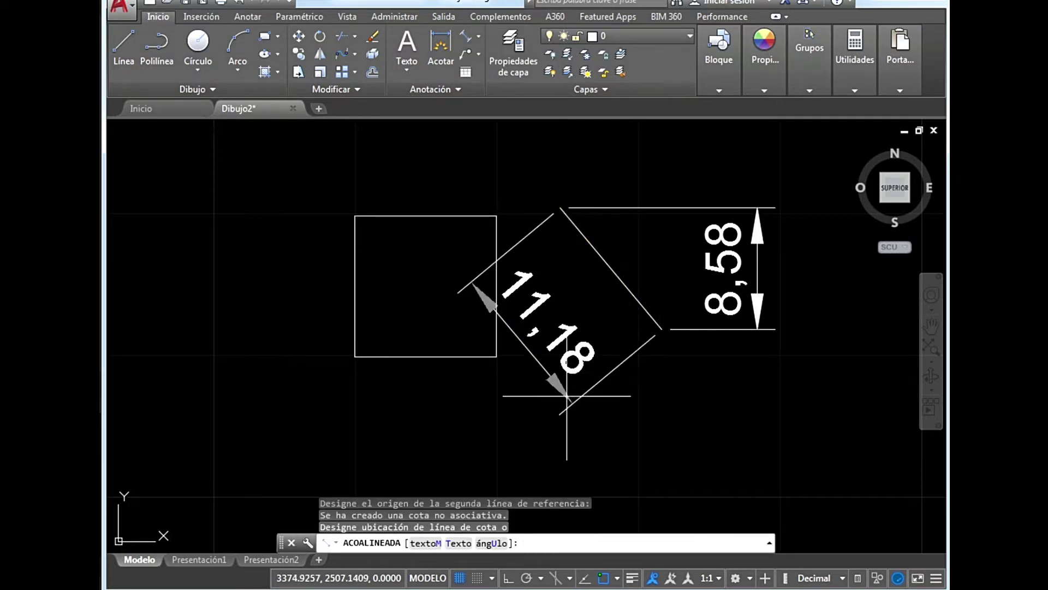
left_click(569, 402)
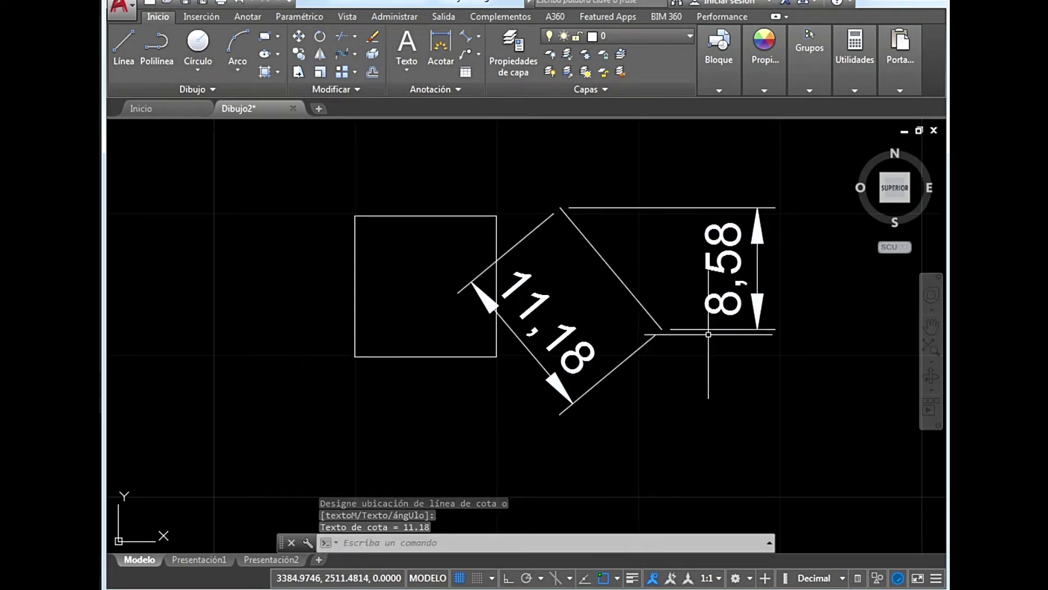
- Undo the diagonal's two dimensions and recentre and enlarge the square in view
key("ctrl+z")
key("ctrl+z")
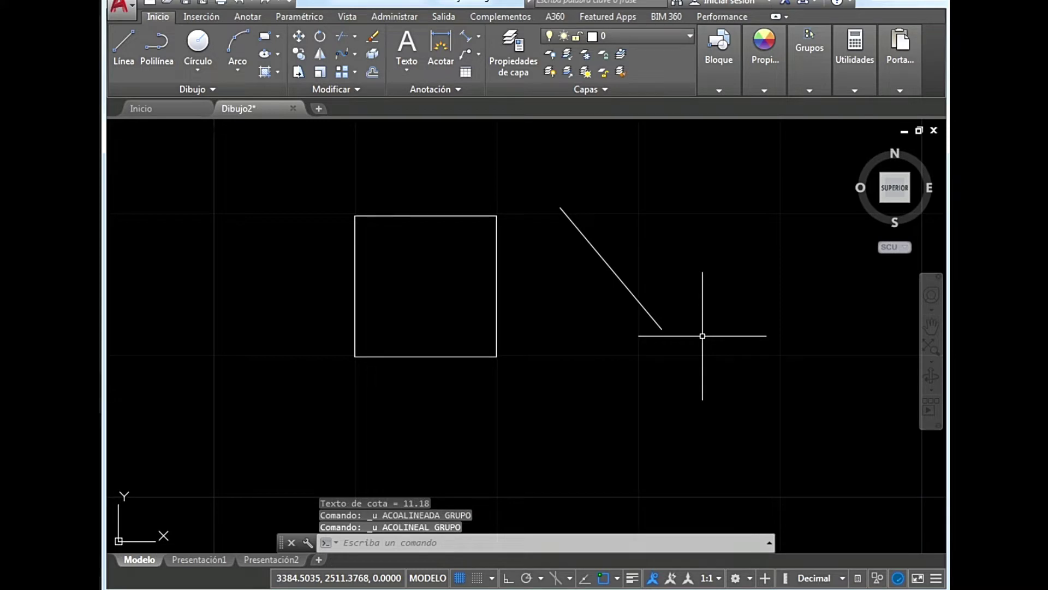
key("ctrl+z")
scroll(528, 299, "down", 2)
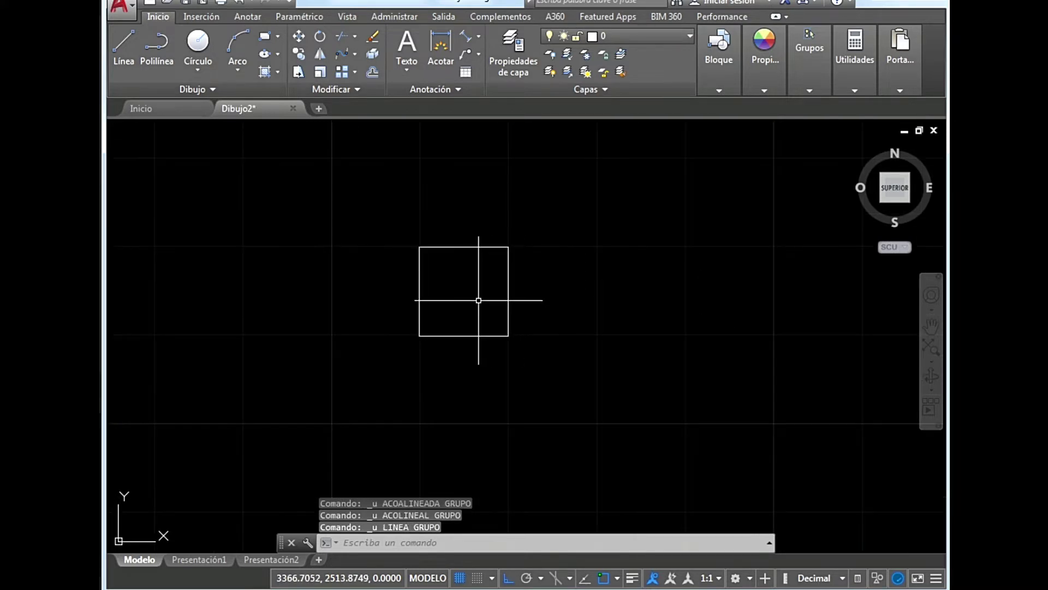
middle_click_drag(479, 300, 443, 275)
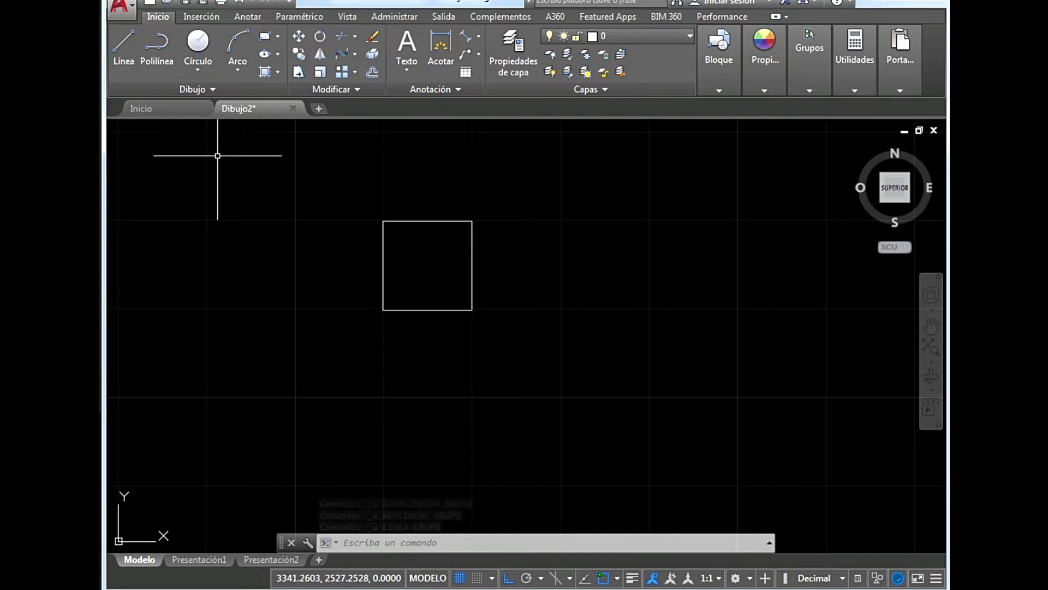
mouse_move(414, 234)
middle_mouse_down()
mouse_move(397, 232)
mouse_move(446, 303)
mouse_move(398, 341)
middle_mouse_up()
scroll(429, 244, "up", 2)
scroll(422, 328, "up", 2)
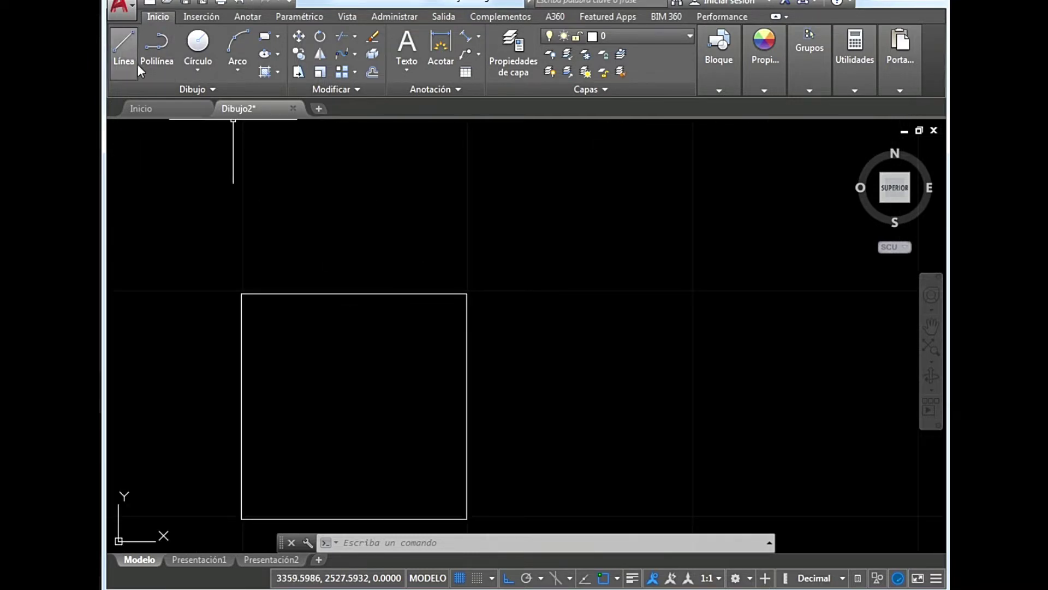
- Try starting a line beside the square with Ortho off, then cancel it
left_click(120, 45)
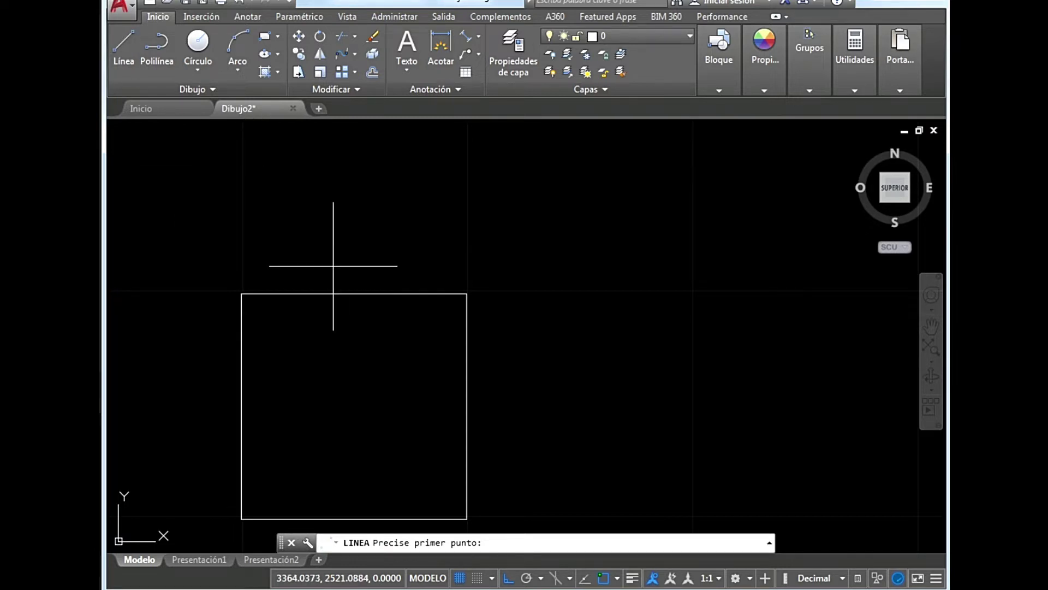
key("Escape")
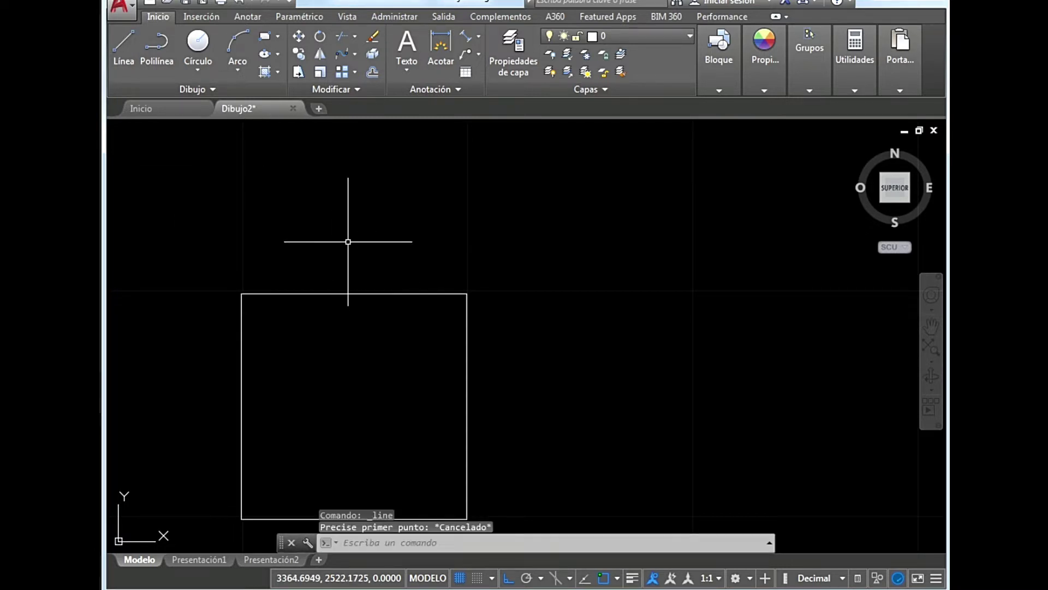
left_click(120, 45)
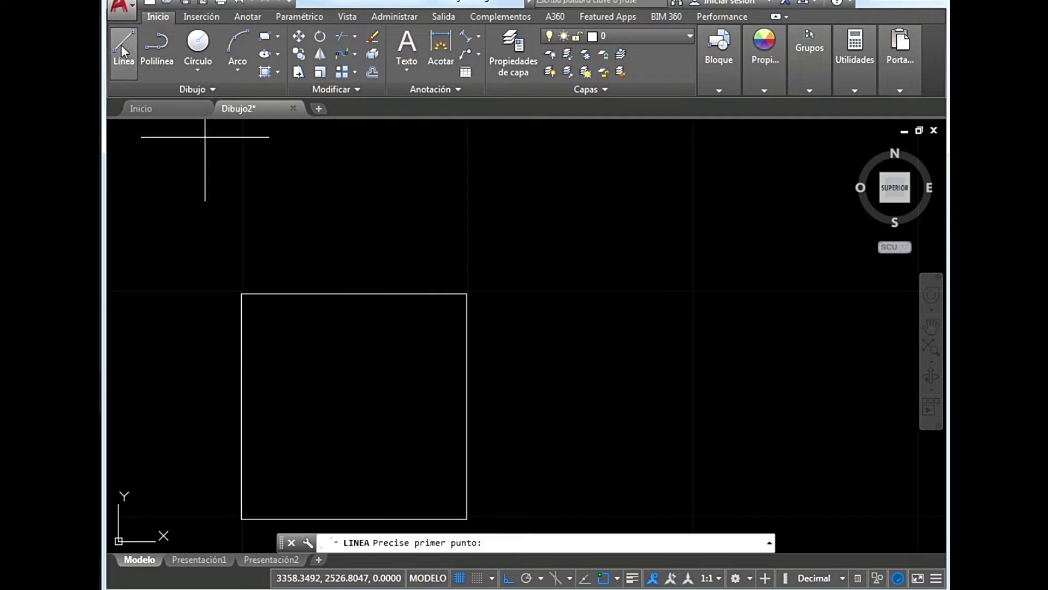
left_click(540, 289)
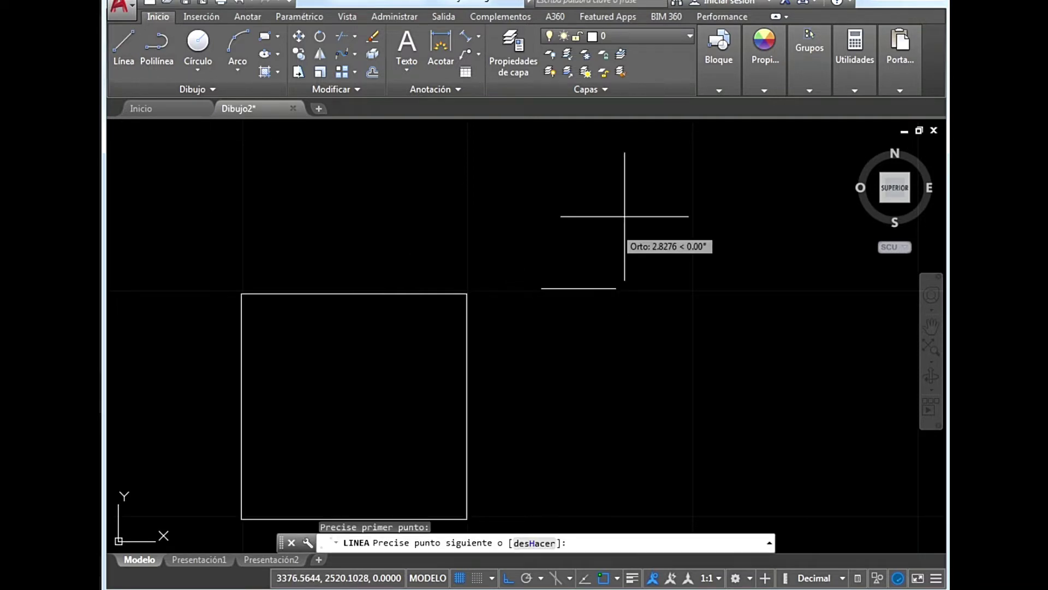
left_click(508, 577)
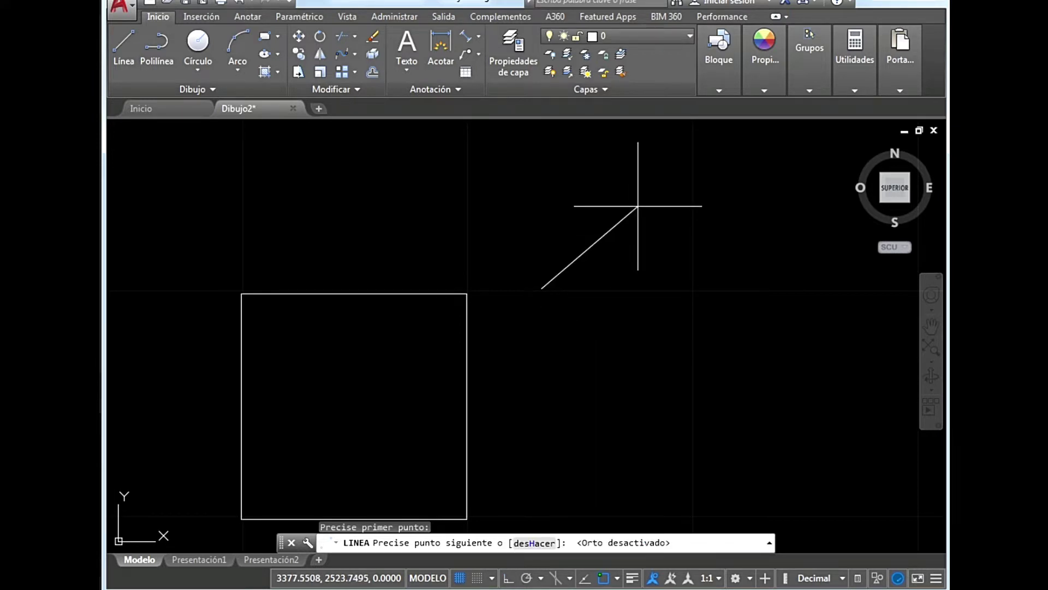
middle_click_drag(627, 207, 576, 284)
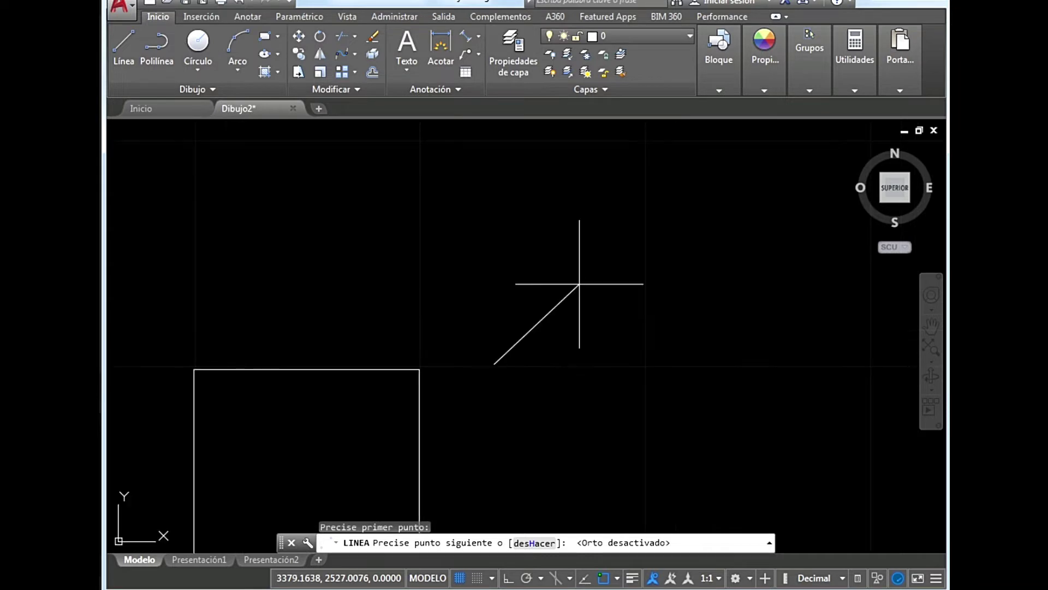
key("Escape")
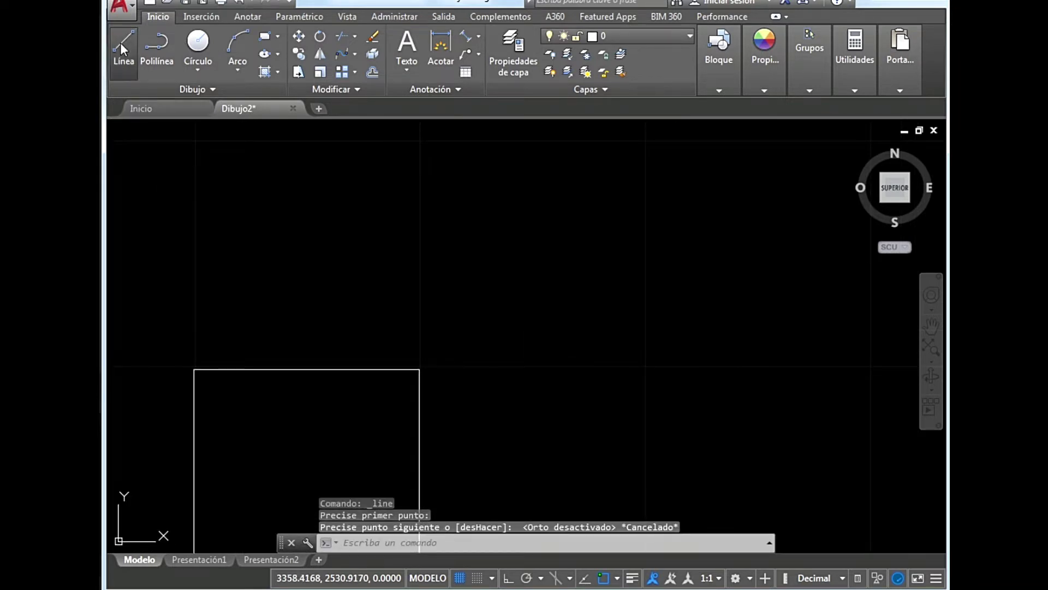
left_click(120, 43)
- Draw a horizontal line rightward from the square's top-right corner
left_click(420, 369)
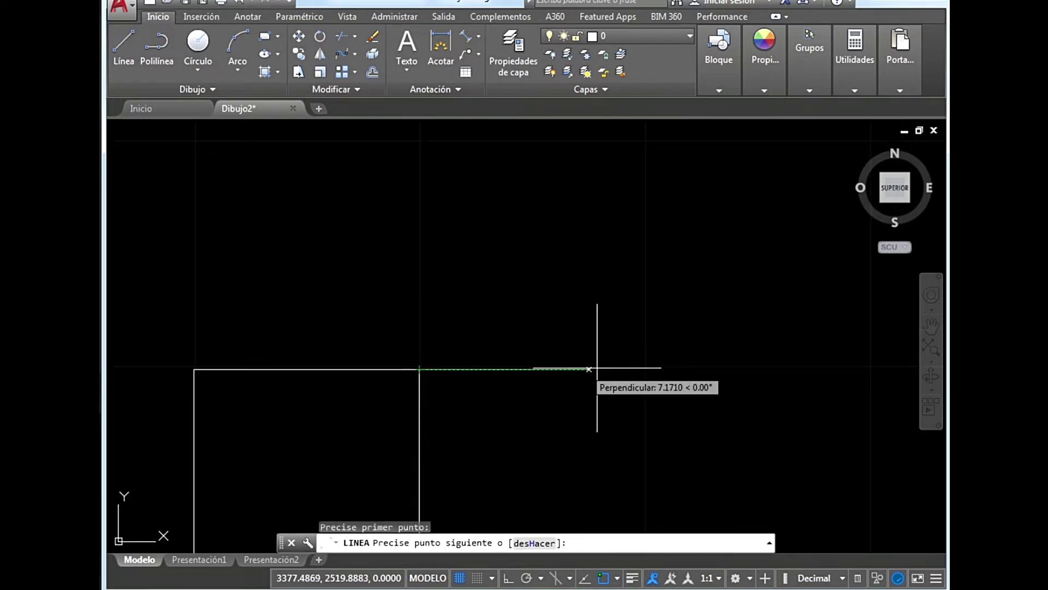
left_click(699, 369)
key("Escape")
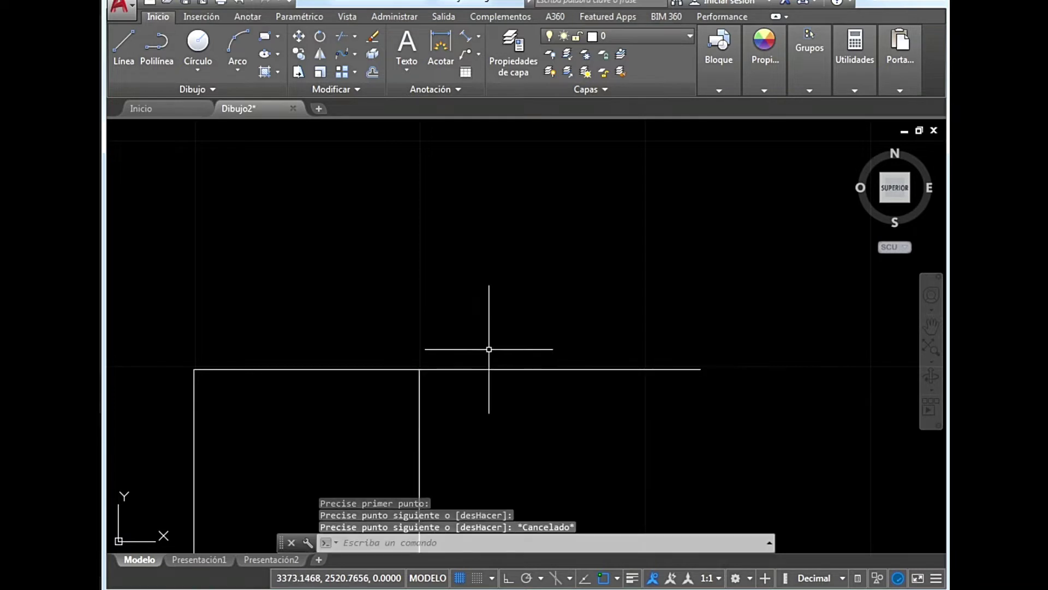
- Begin another line from the square's top-right corner toward the upper right
middle_click_drag(486, 346, 534, 290)
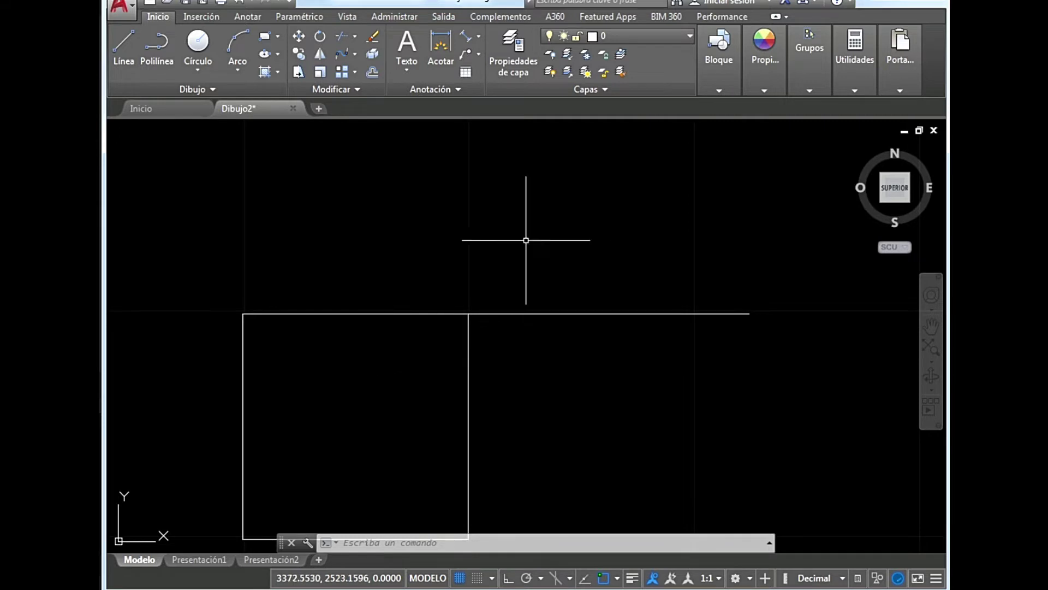
mouse_move(552, 249)
middle_mouse_down()
mouse_move(510, 294)
mouse_move(538, 314)
middle_mouse_up()
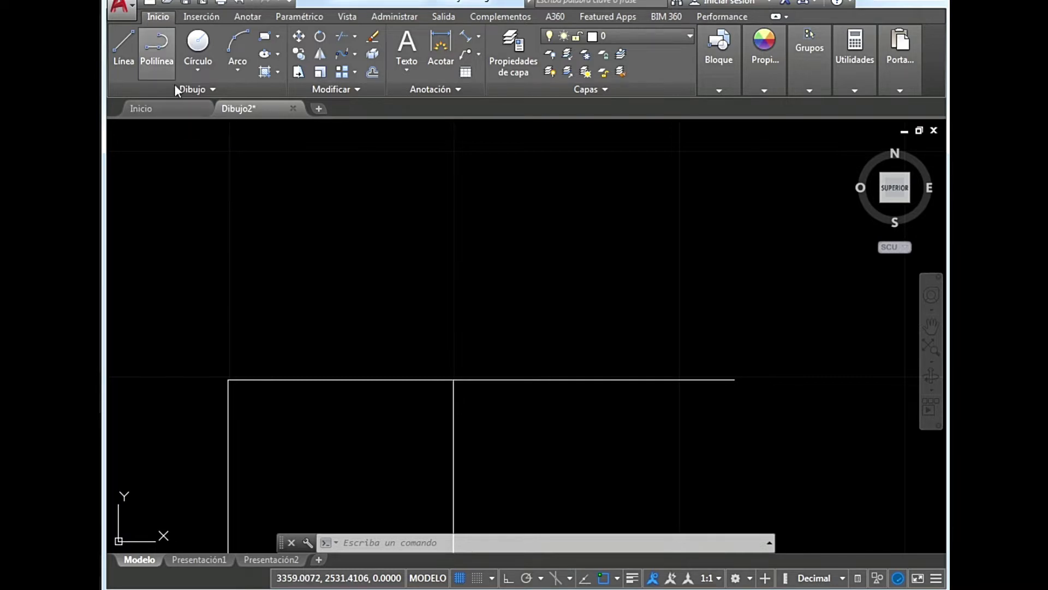
left_click(123, 41)
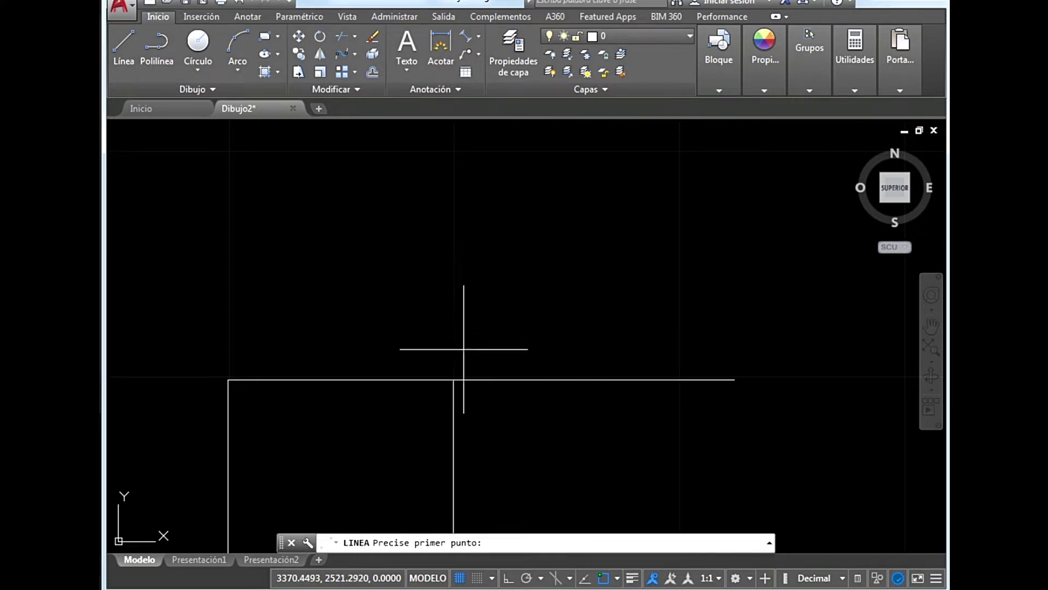
left_click(453, 380)
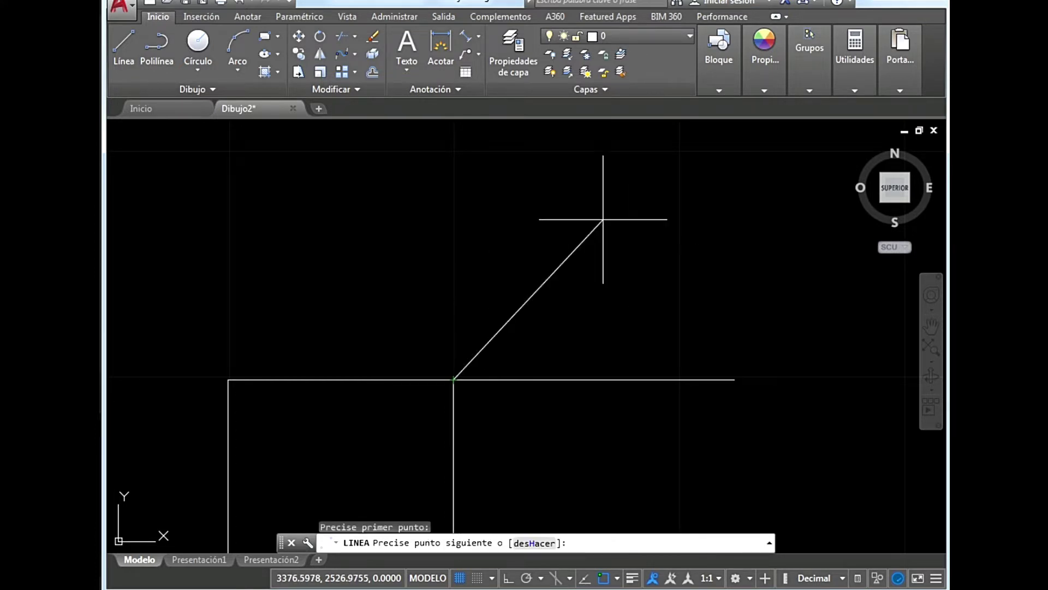
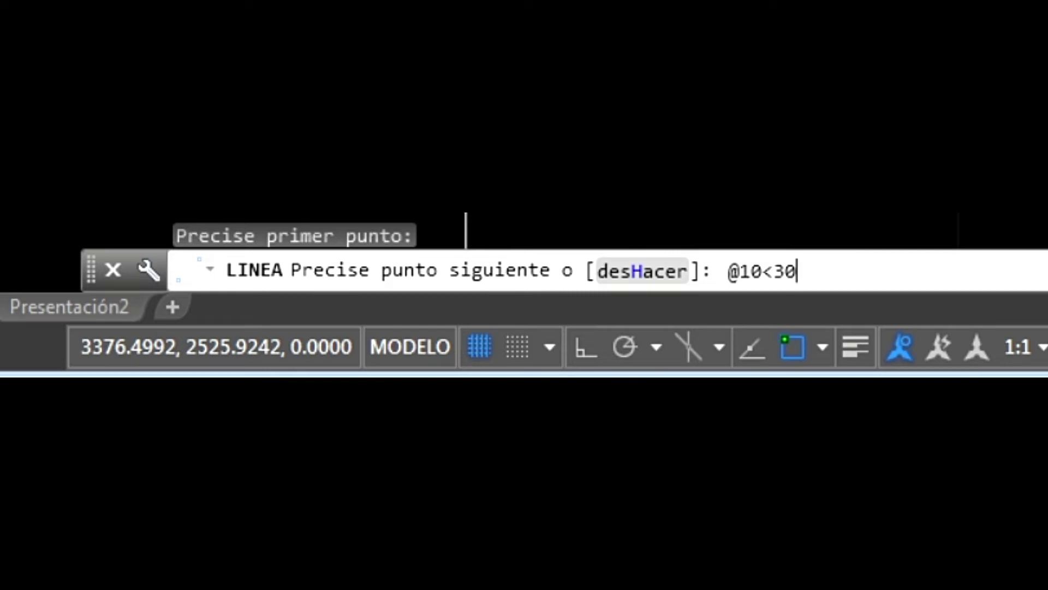
key("Return")
key("Escape")
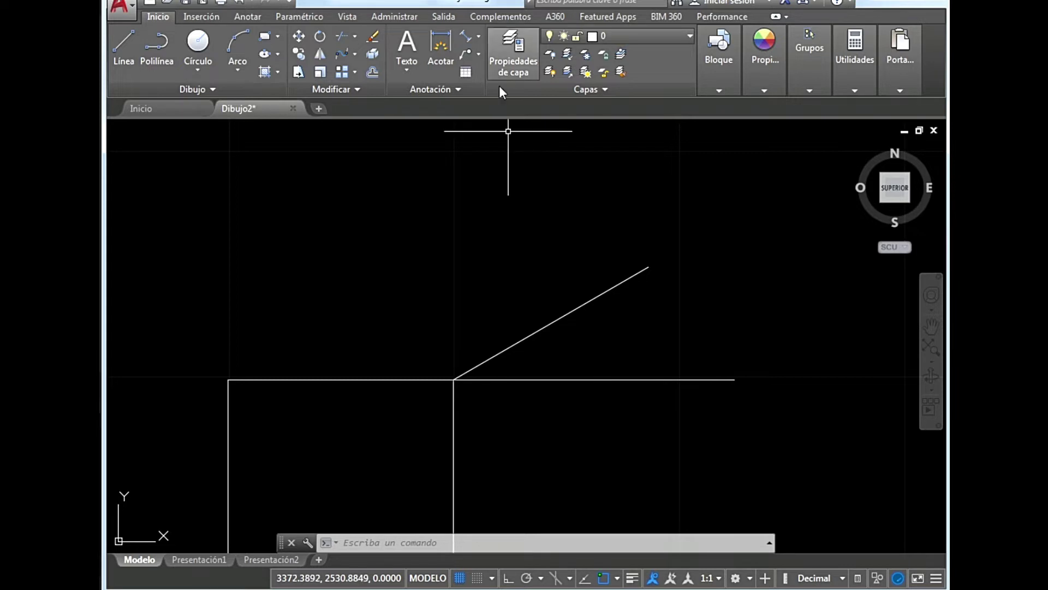
left_click(464, 36)
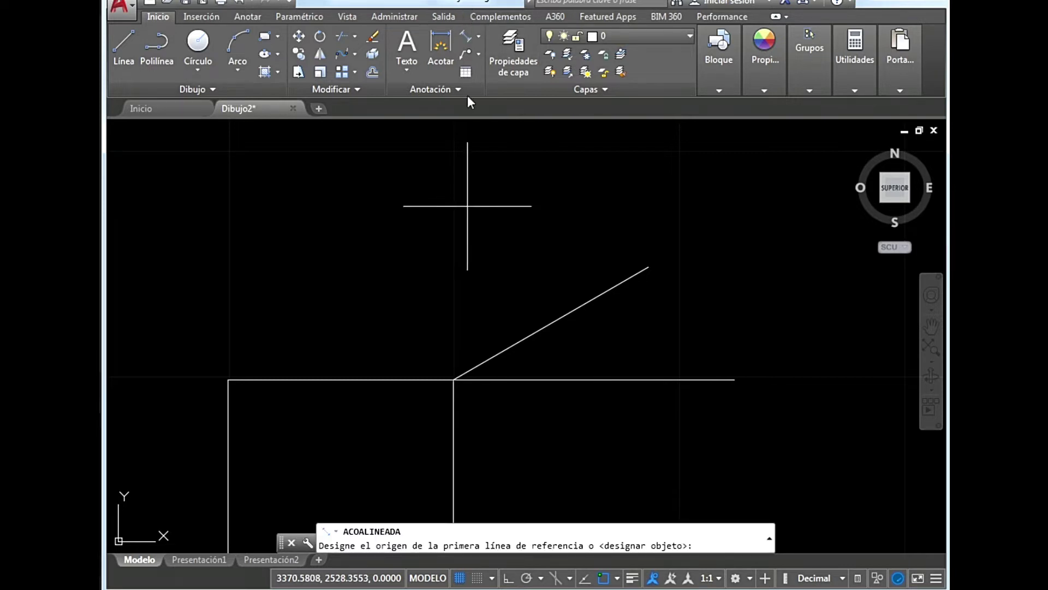
left_click(453, 379)
left_click(648, 267)
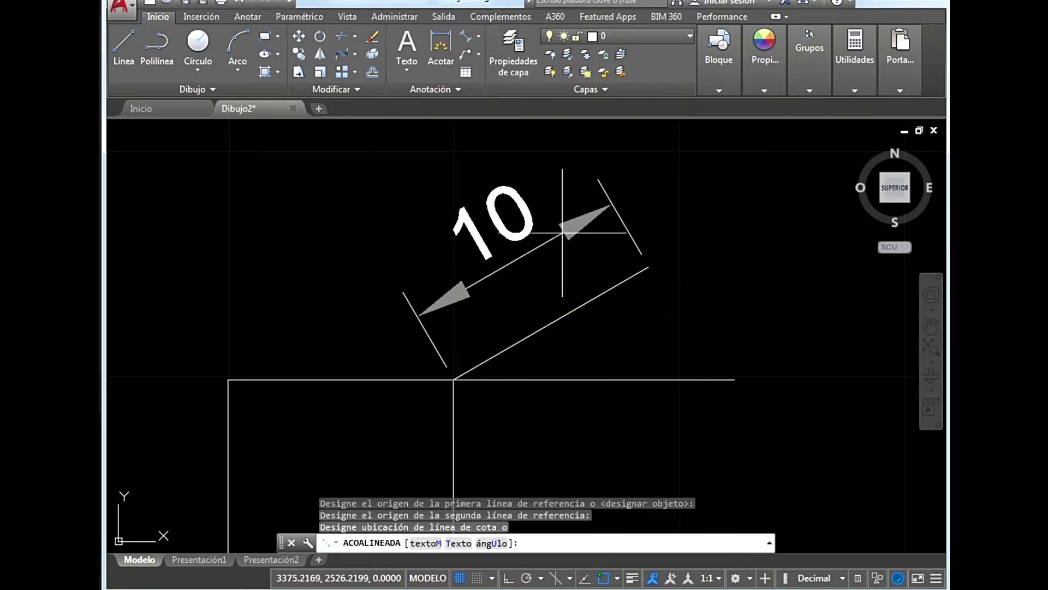
left_click(559, 230)
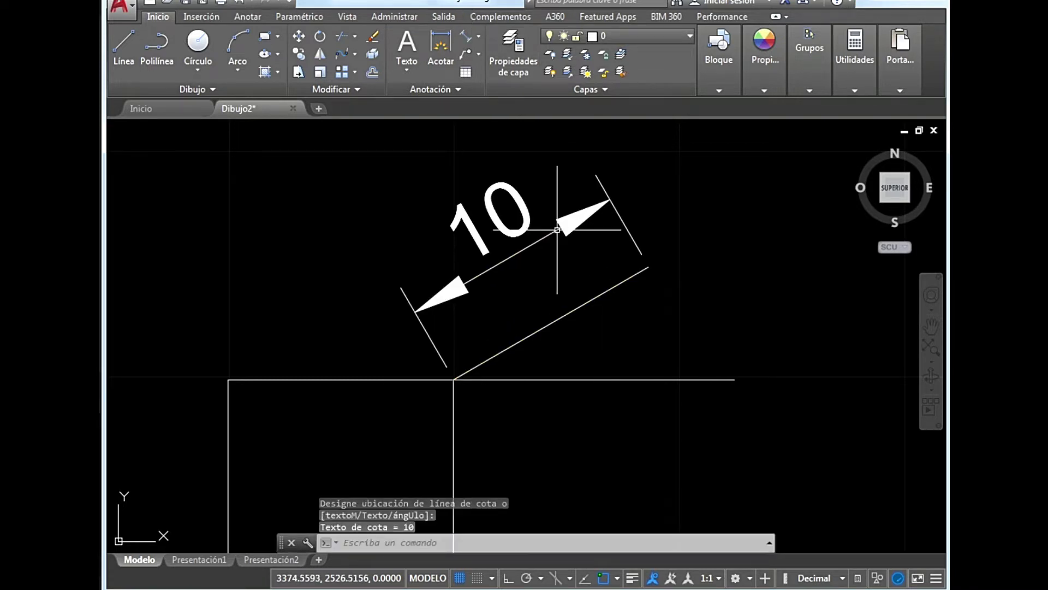
left_click(479, 35)
left_click(483, 121)
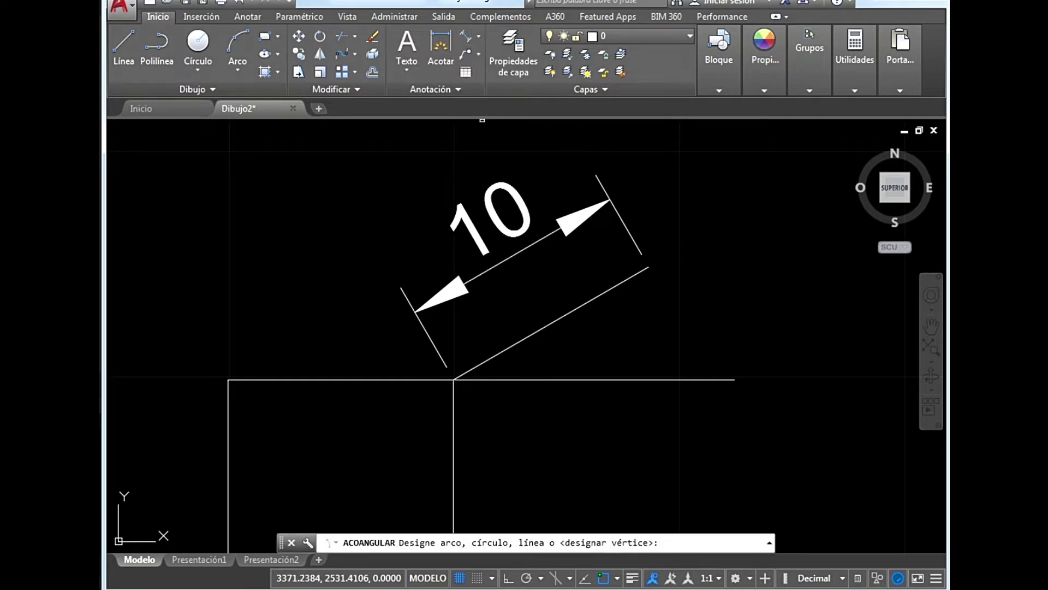
left_click(573, 311)
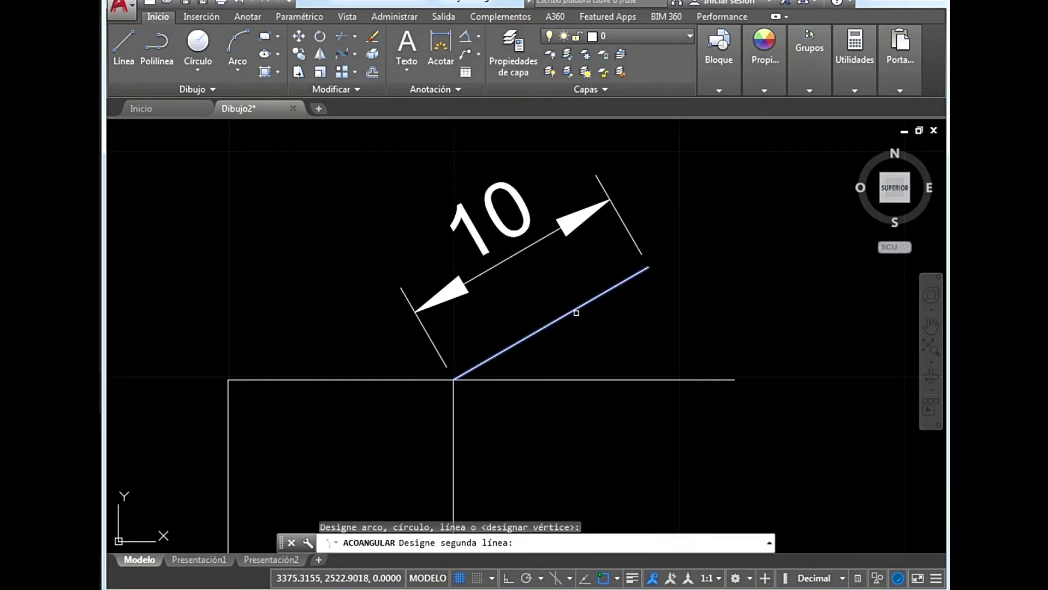
left_click(597, 380)
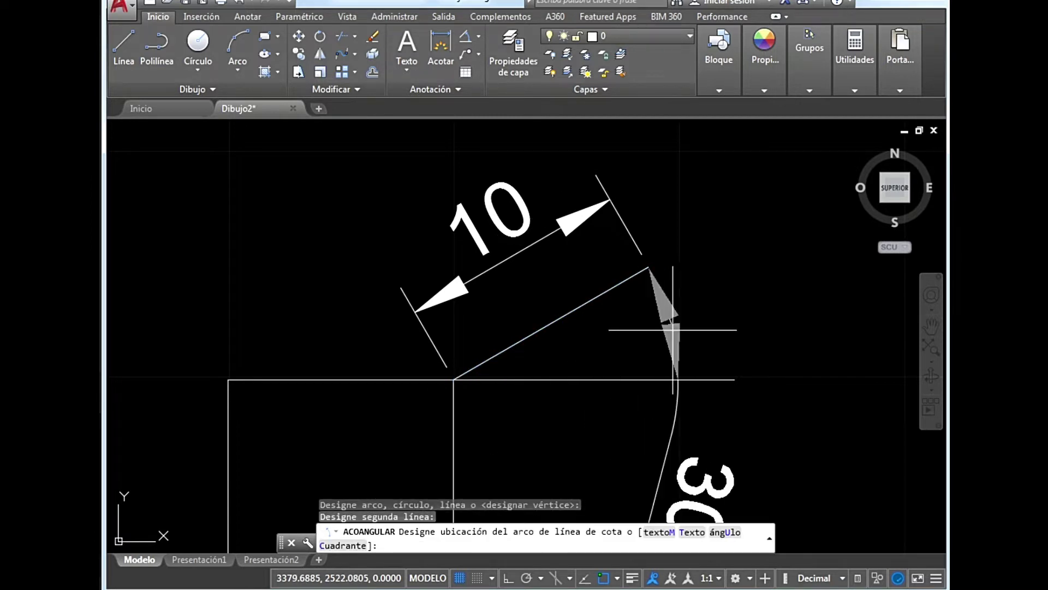
left_click(670, 331)
scroll(719, 324, "down", 4)
scroll(710, 350, "down", 3)
middle_click_drag(739, 370, 613, 366)
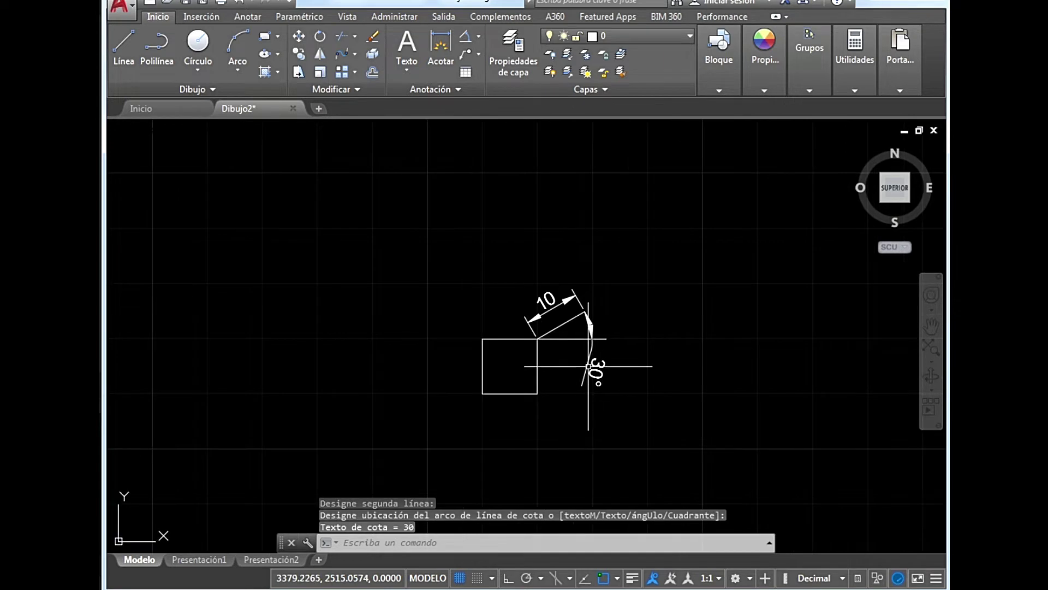
scroll(616, 366, "up", 4)
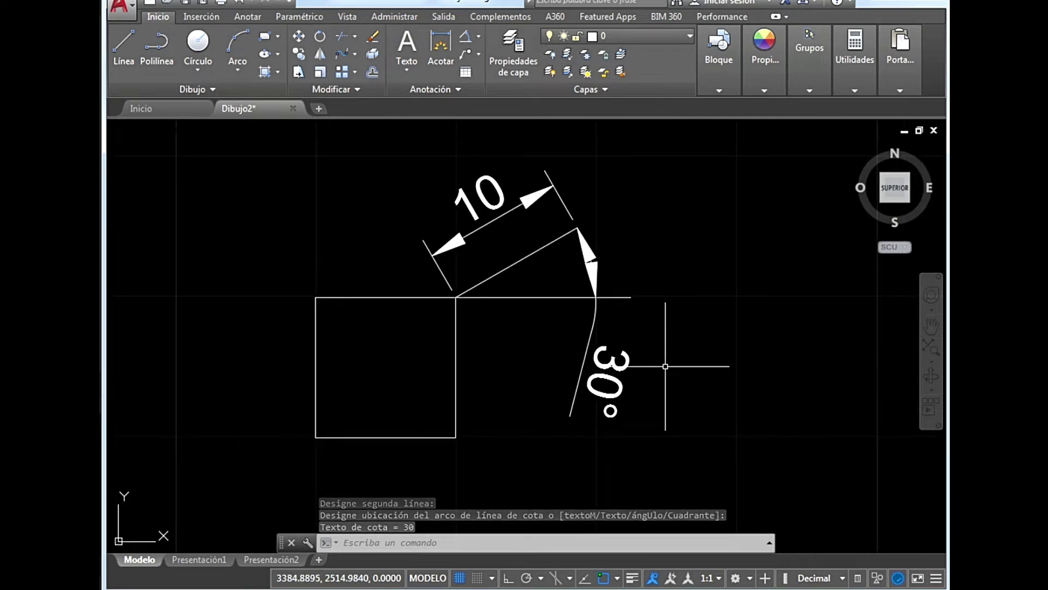
key("ctrl+z")
key("ctrl+z")
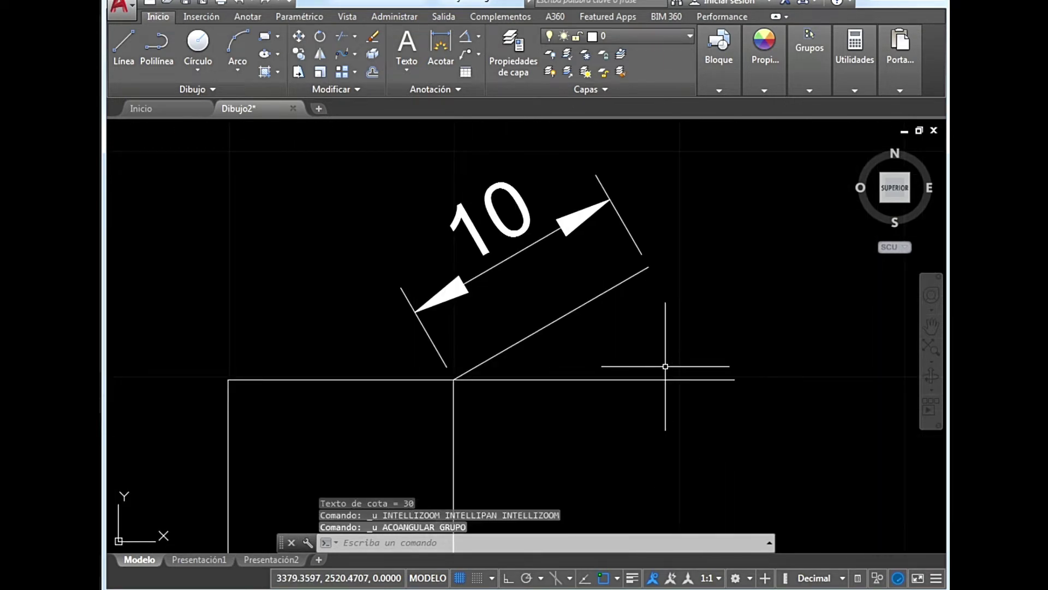
key("ctrl+z")
- Erase the 30° diagonal line from the square's top-right corner
scroll(605, 327, "down", 2)
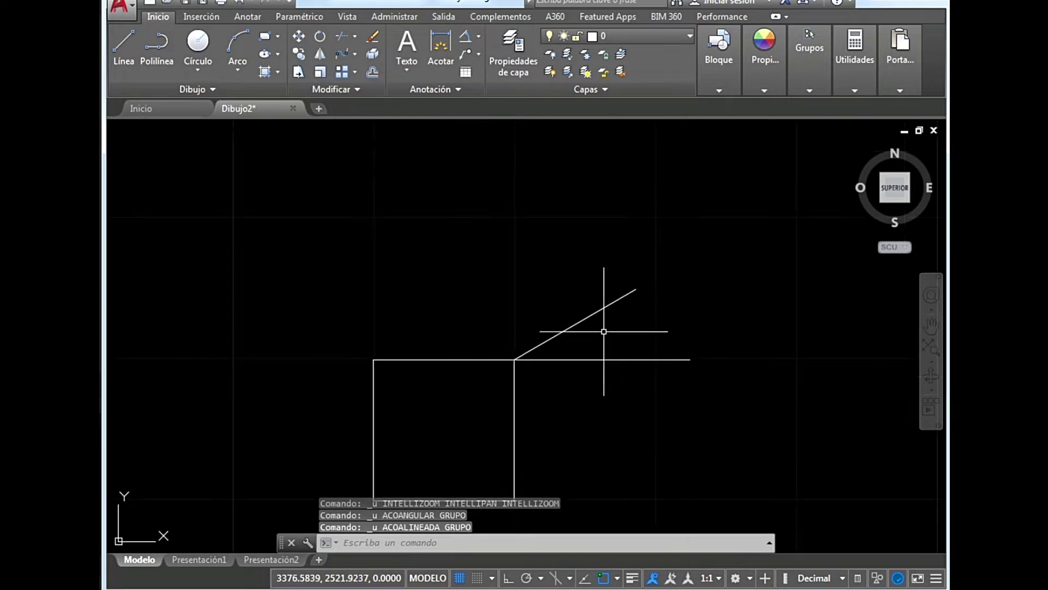
middle_click_drag(552, 327, 497, 302)
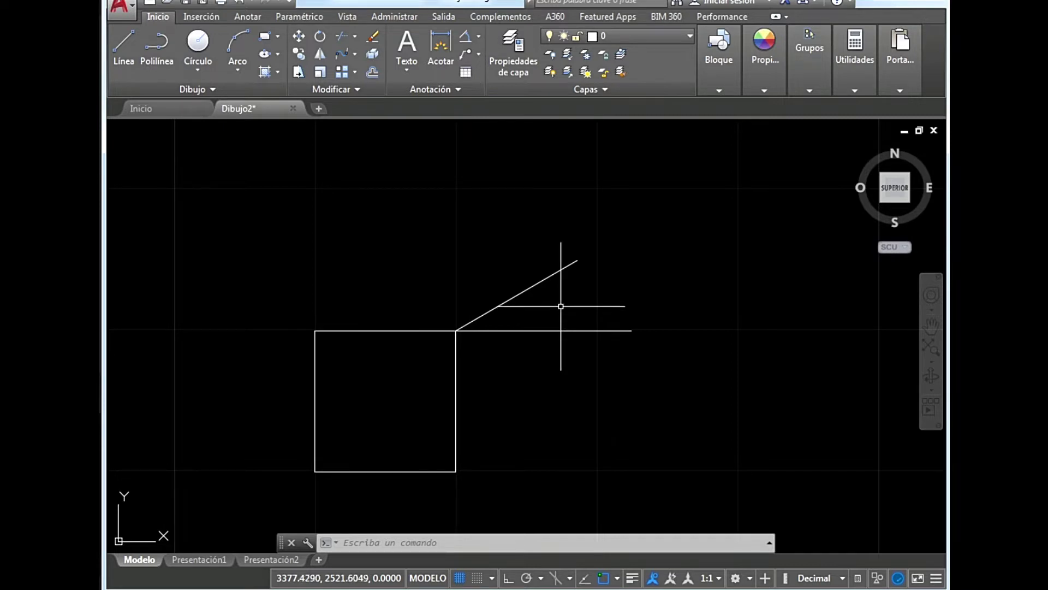
left_click(560, 271)
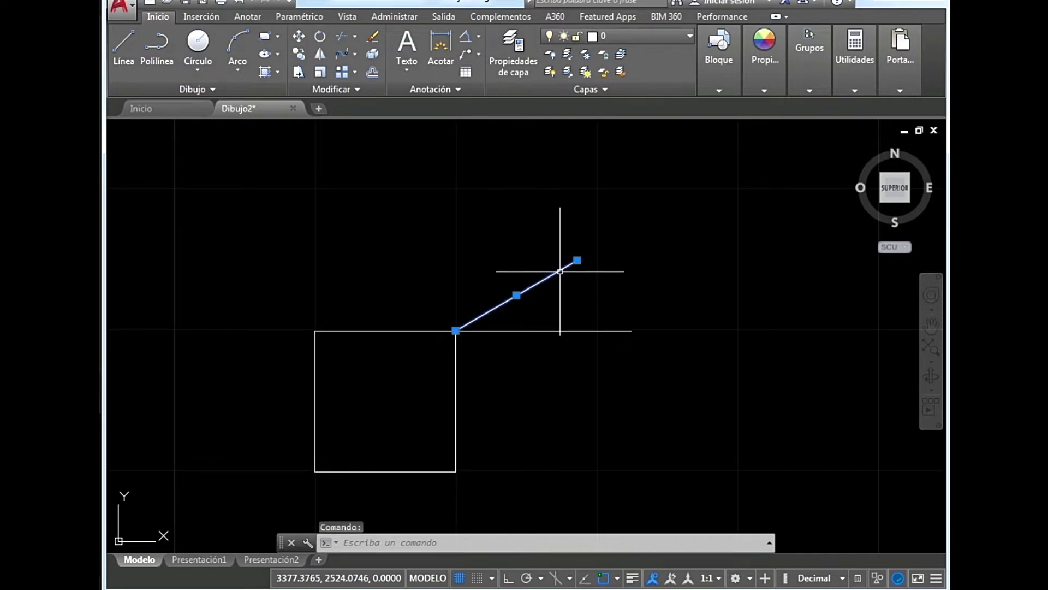
key("Delete")
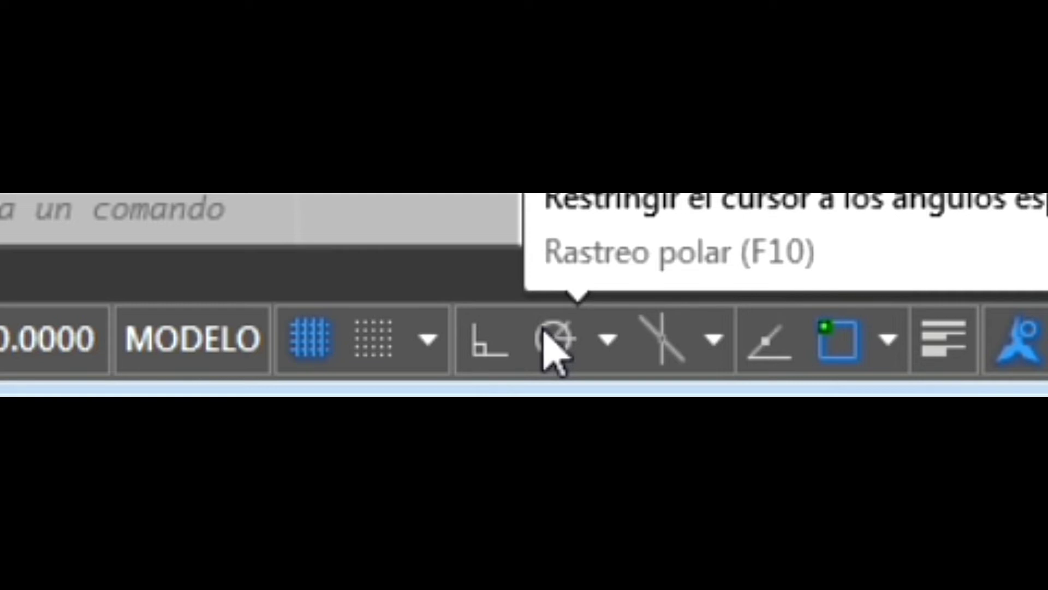
- With polar tracking on, redraw the line from the square's corner as 10 units along the 30° track
left_click(543, 329)
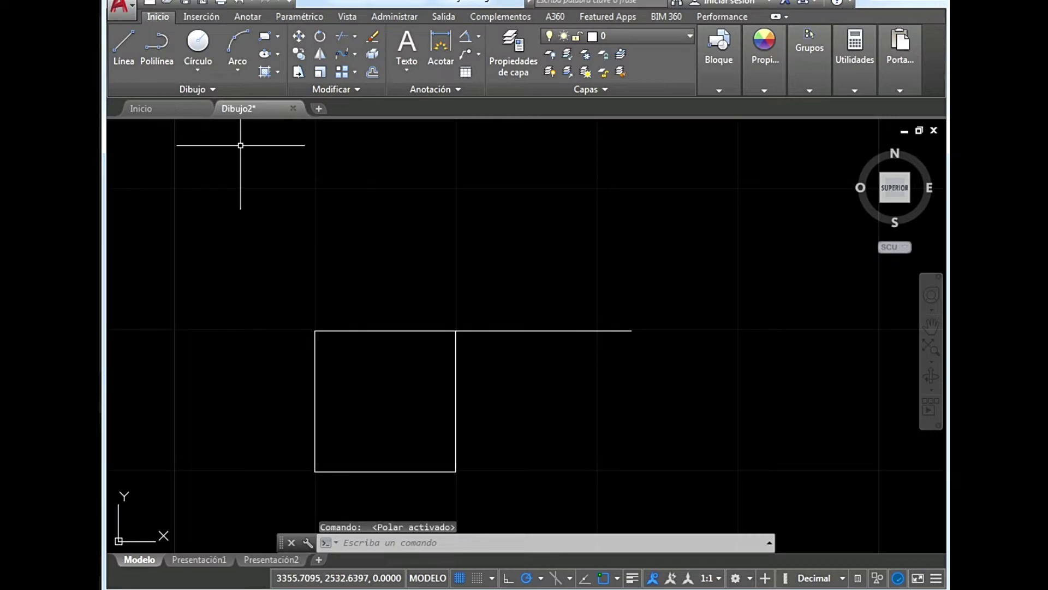
left_click(119, 52)
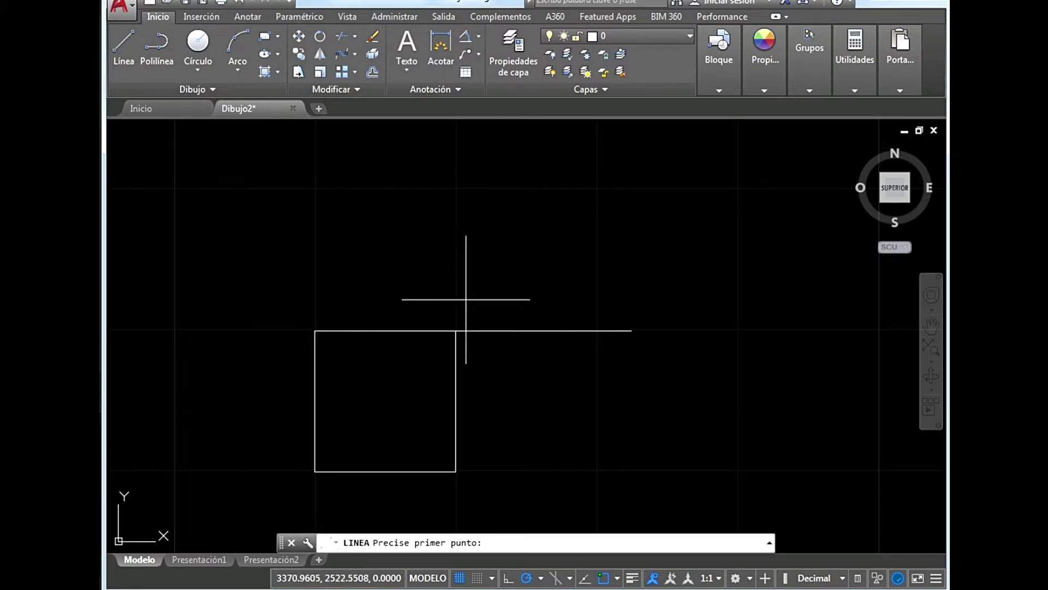
left_click(455, 330)
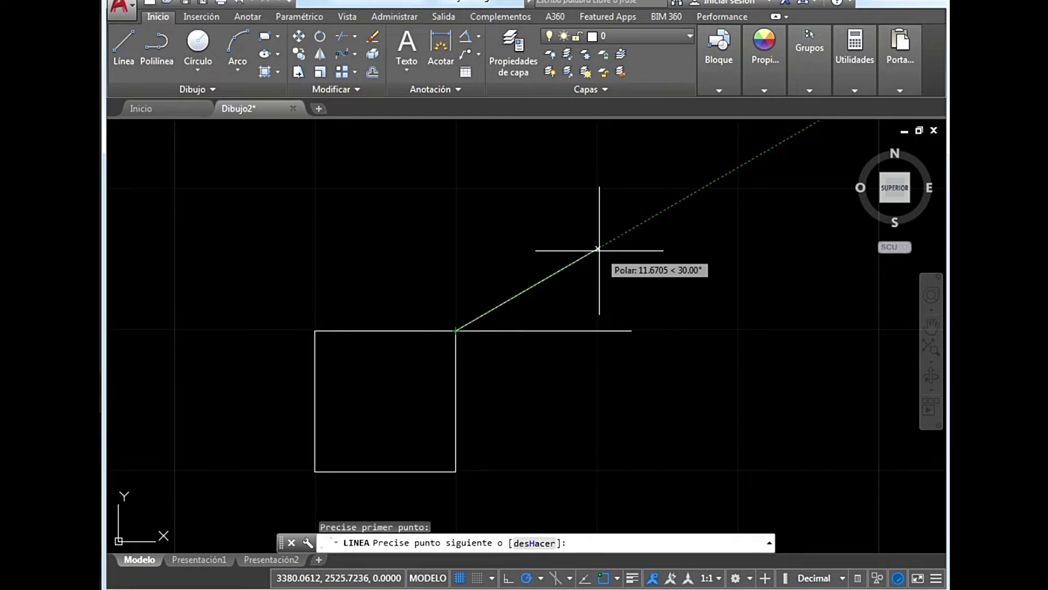
type("1")
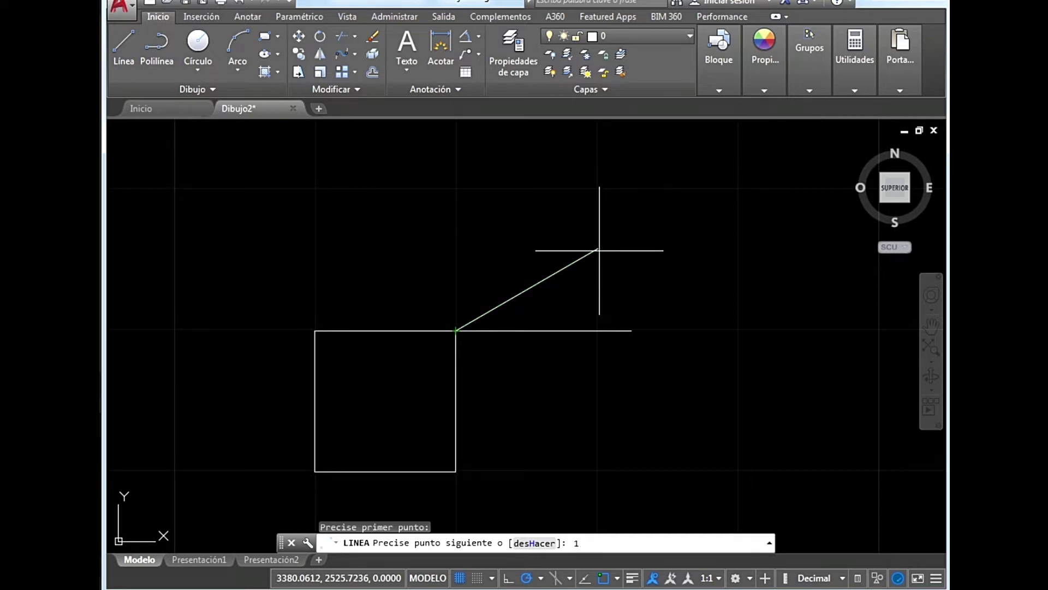
type("0")
key("Return")
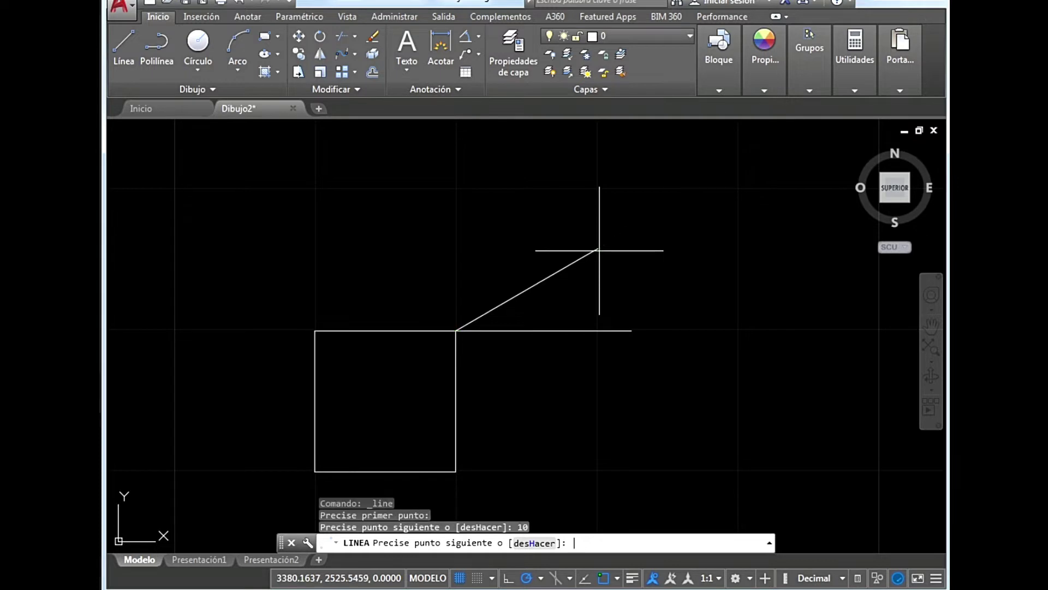
key("Escape")
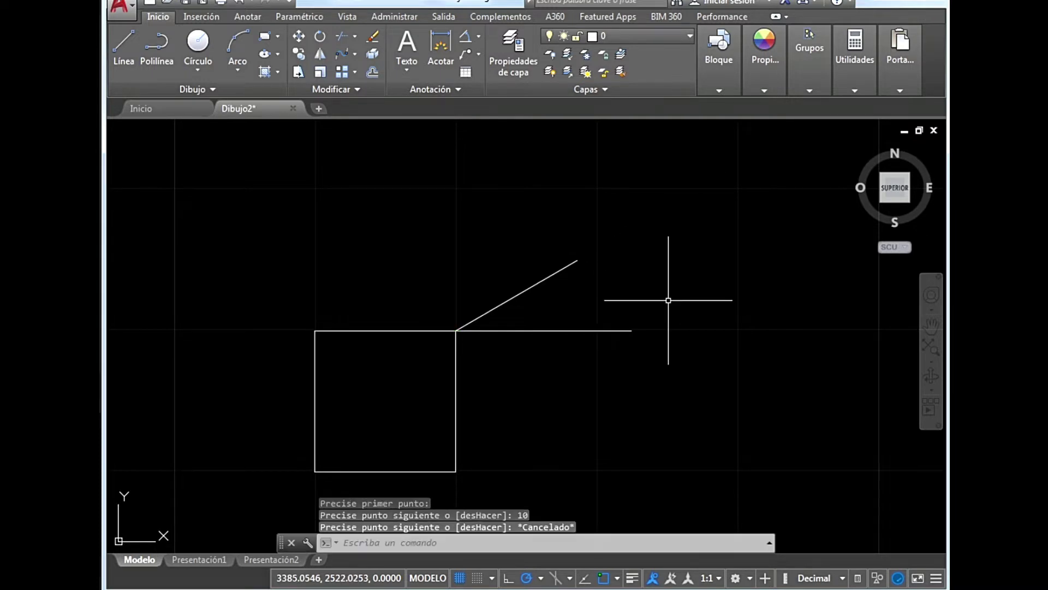
left_click(466, 37)
left_click(542, 281)
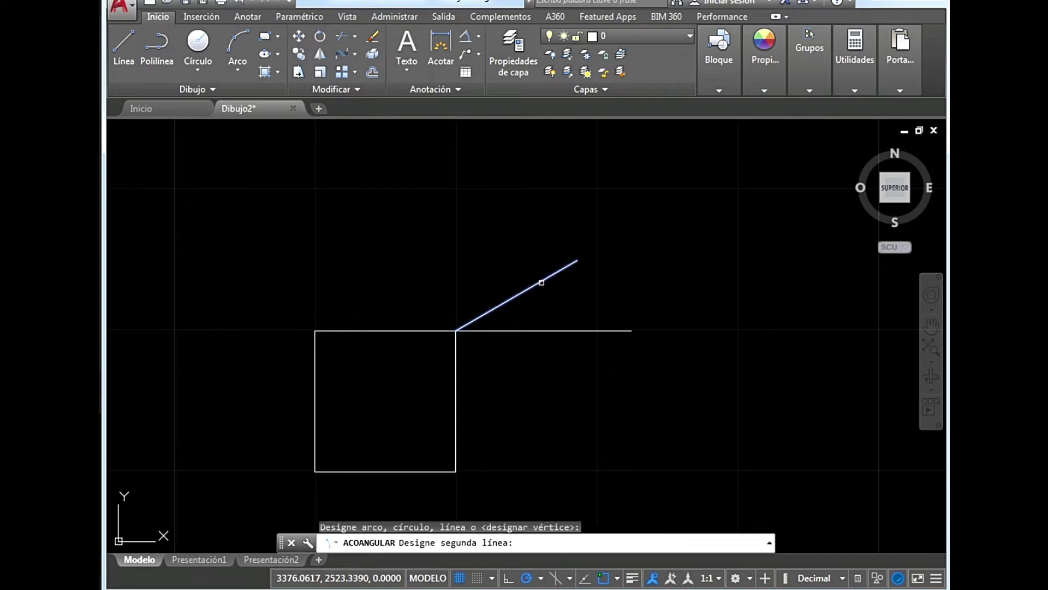
left_click(538, 330)
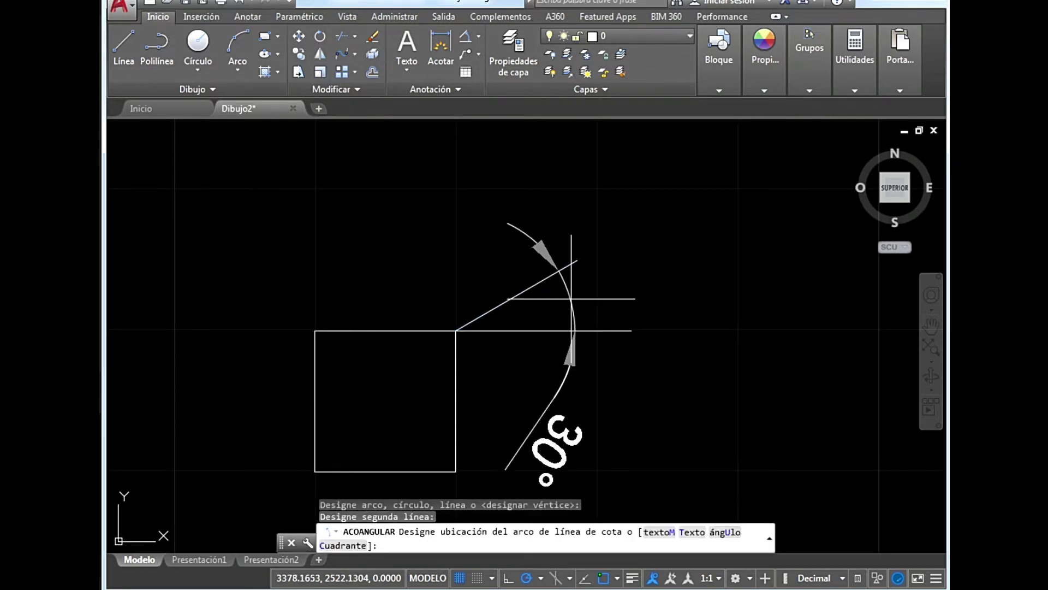
left_click(571, 300)
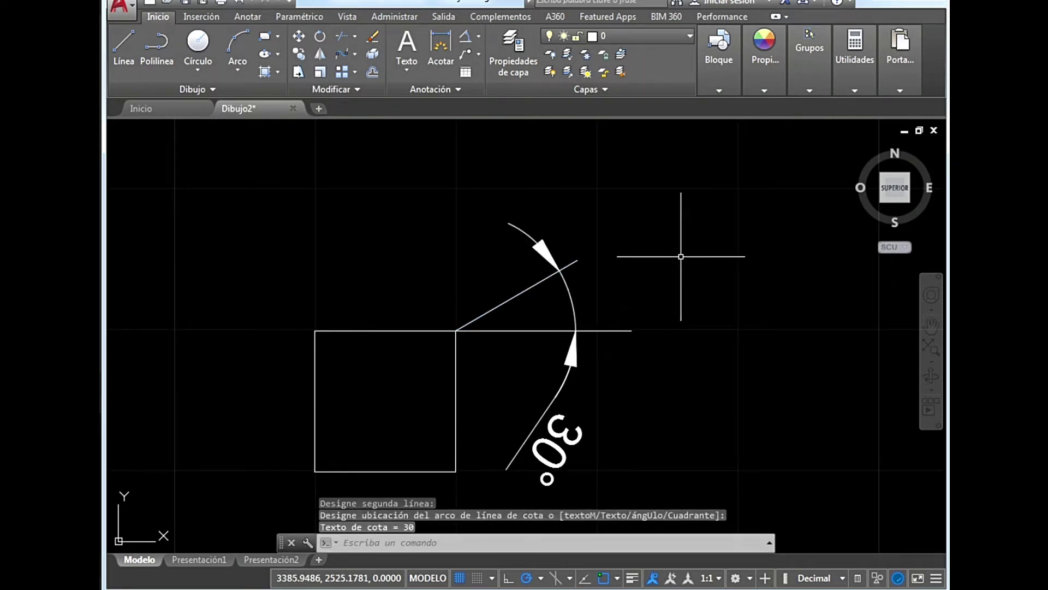
key("ctrl+z")
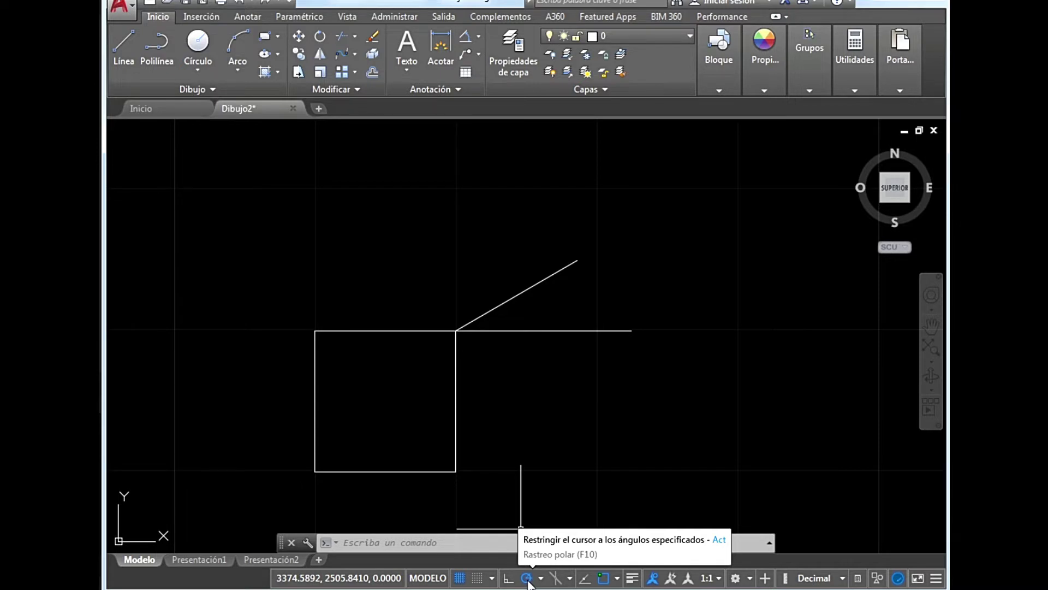
- Change the polar tracking increment angle from 30 to 37.2 in Drafting Settings
right_click(527, 578)
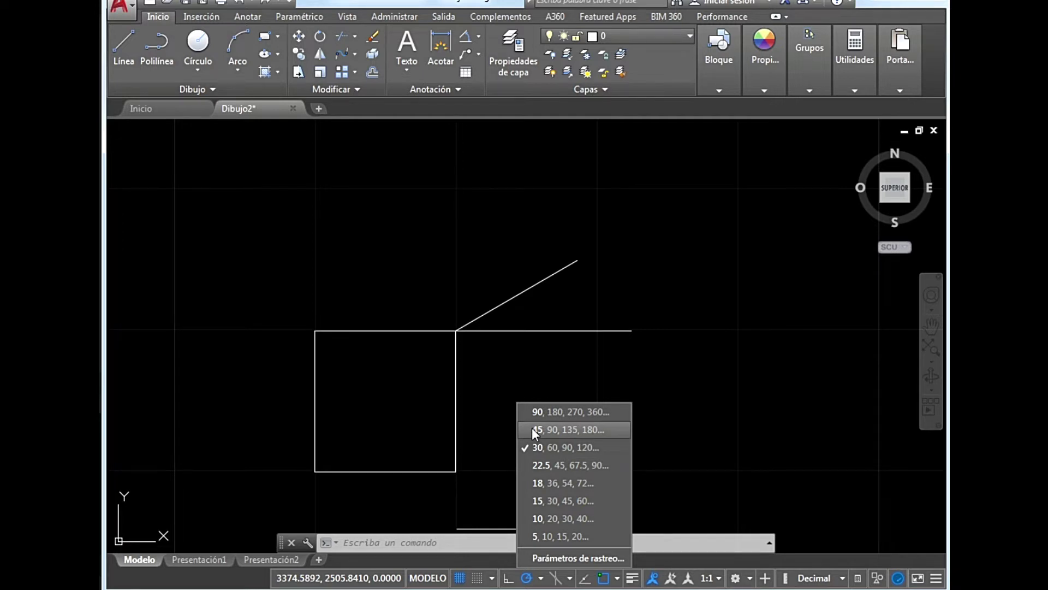
left_click(565, 554)
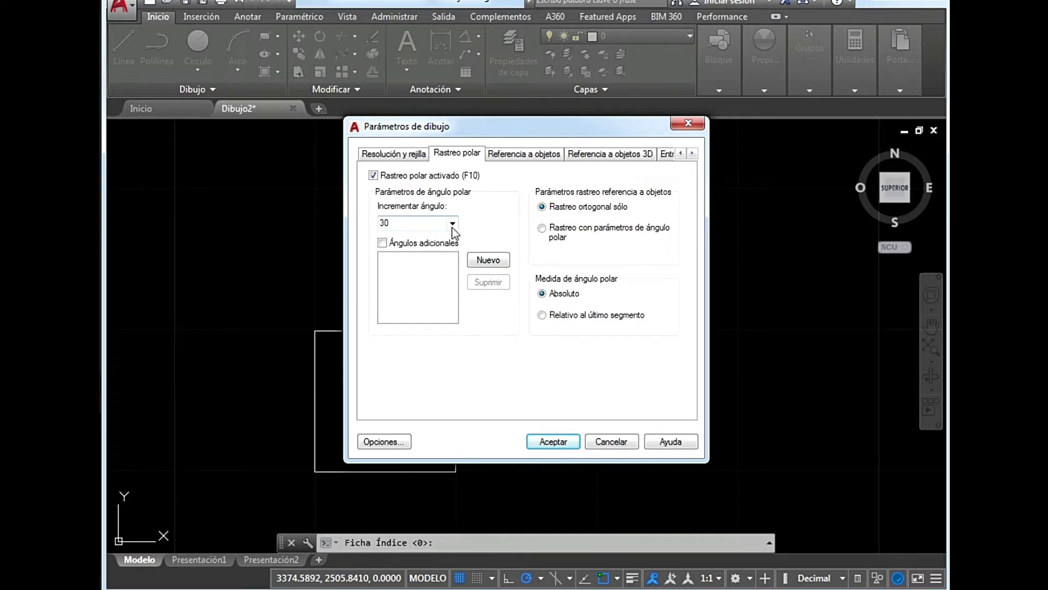
double_click(402, 222)
type("3")
type("7.")
type("2")
left_click(553, 441)
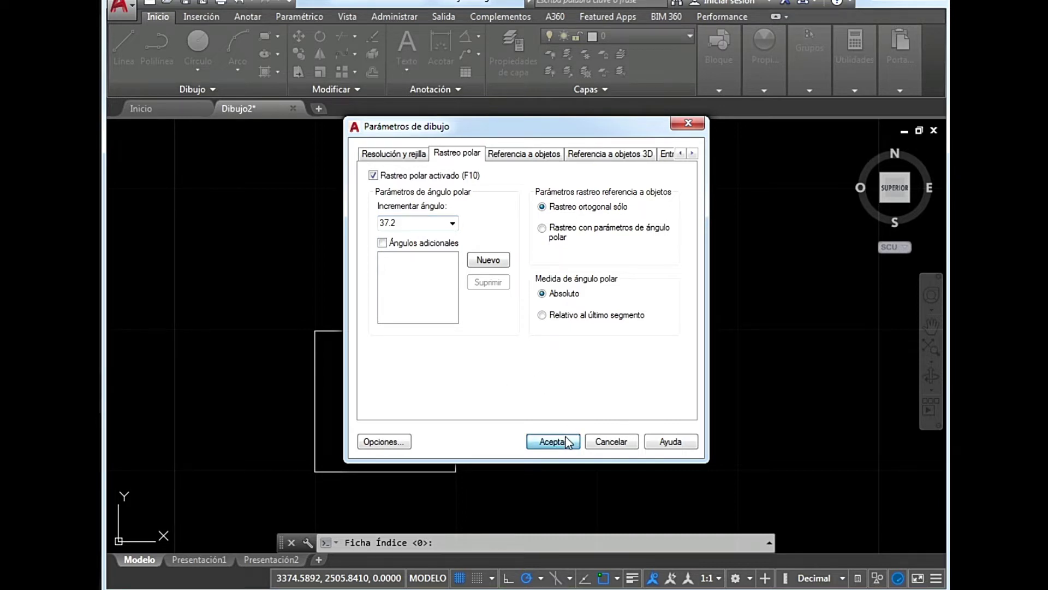
- Start a line at the square's corner, then cancel it unfinished
left_click(123, 48)
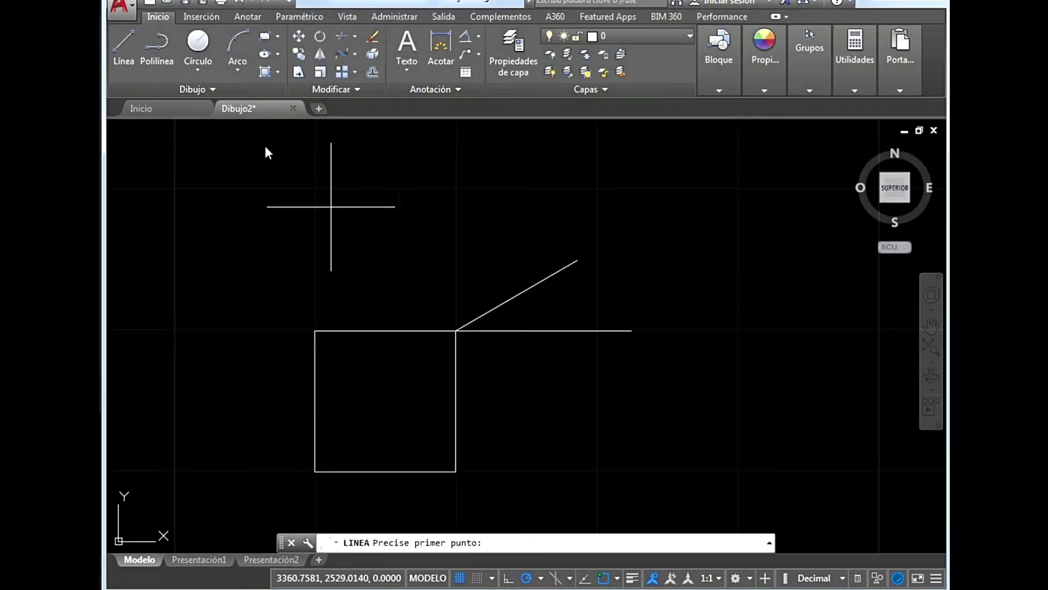
scroll(454, 334, "up", 4)
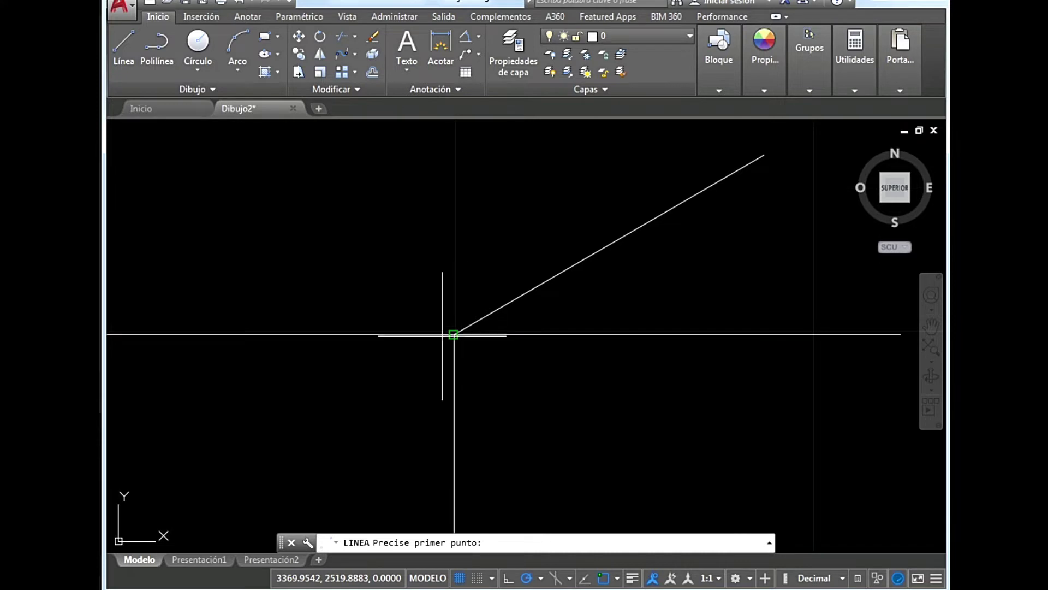
left_click(453, 334)
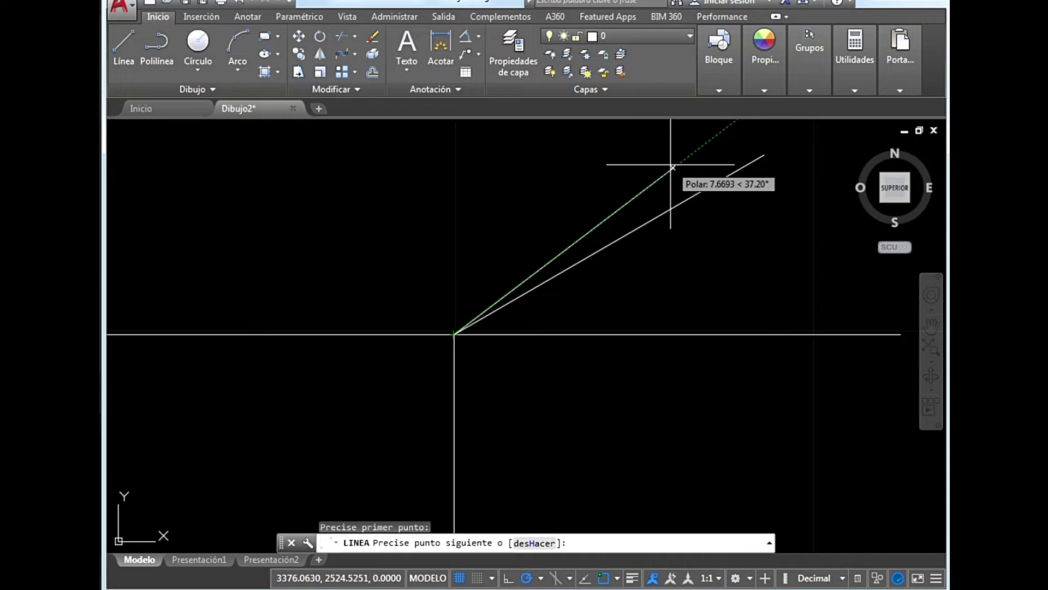
key("Escape")
scroll(647, 316, "down", 3)
middle_click_drag(588, 331, 463, 206)
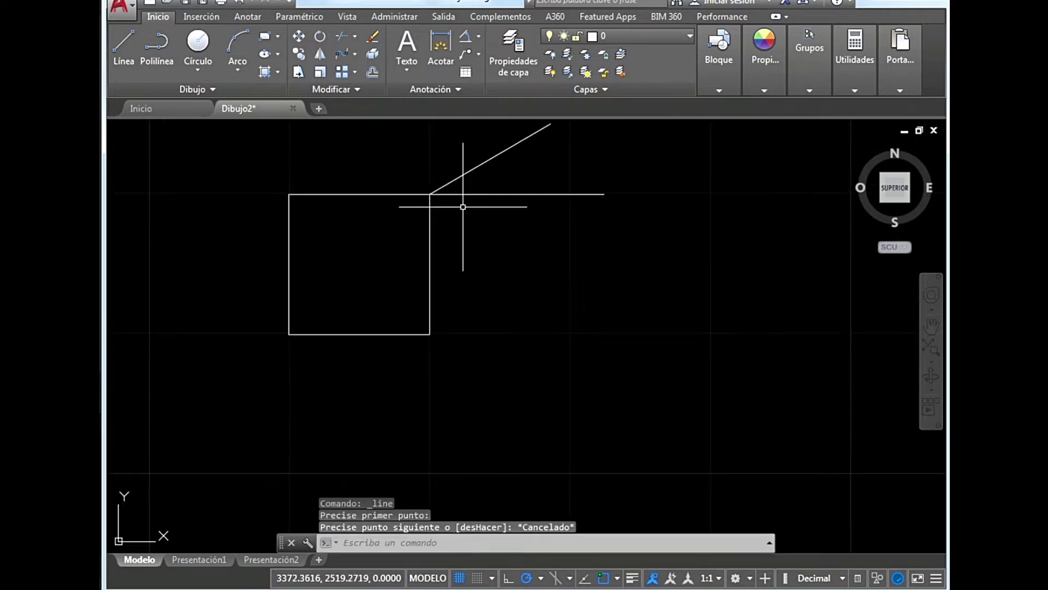
- Toggle Ortho mode off and on, leaving it switched on
left_click(507, 580)
left_click(507, 579)
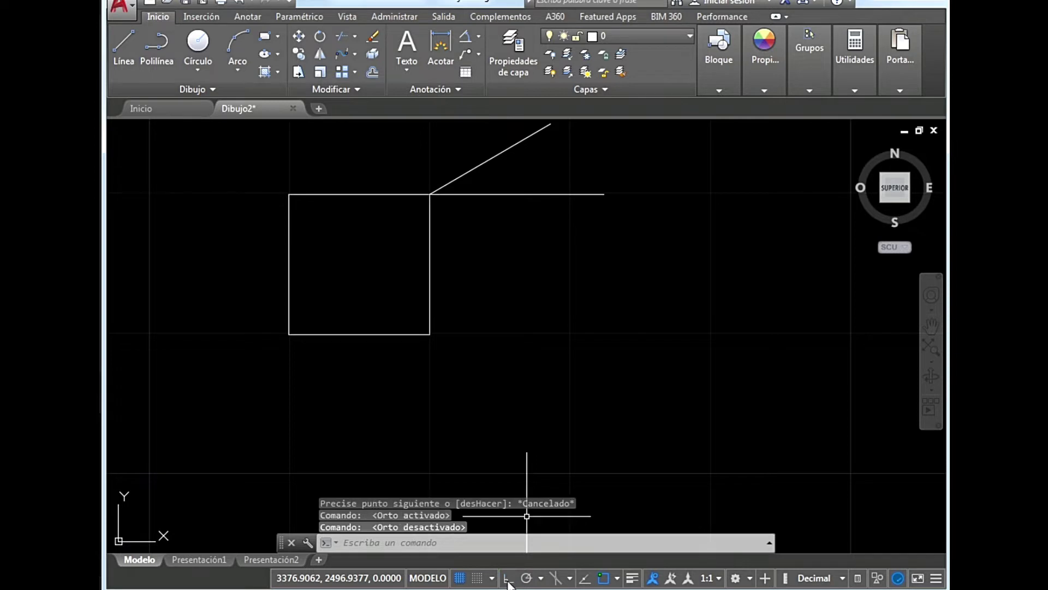
left_click(507, 579)
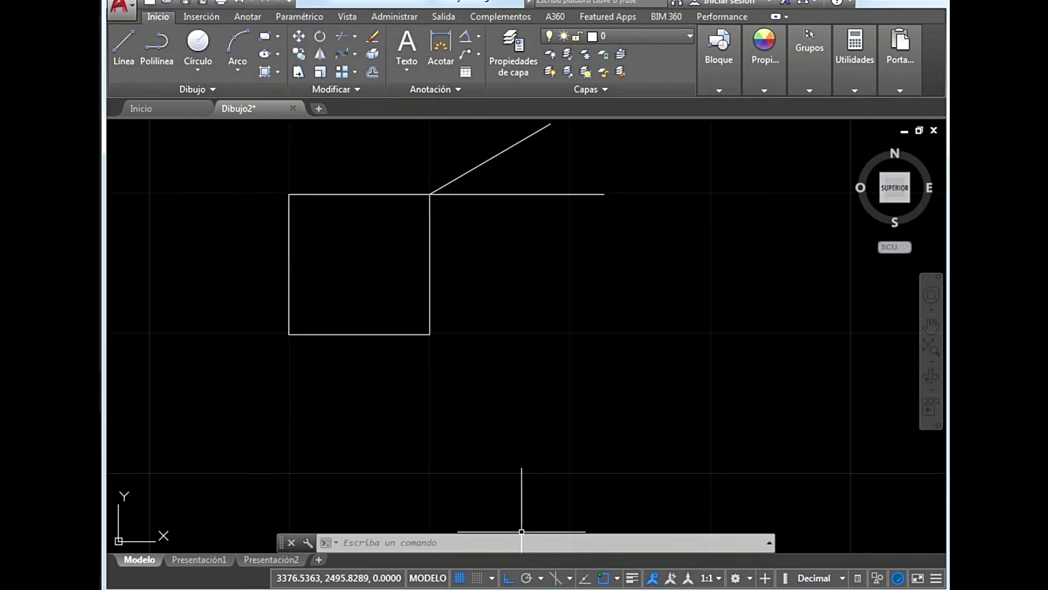
mouse_move(578, 585)
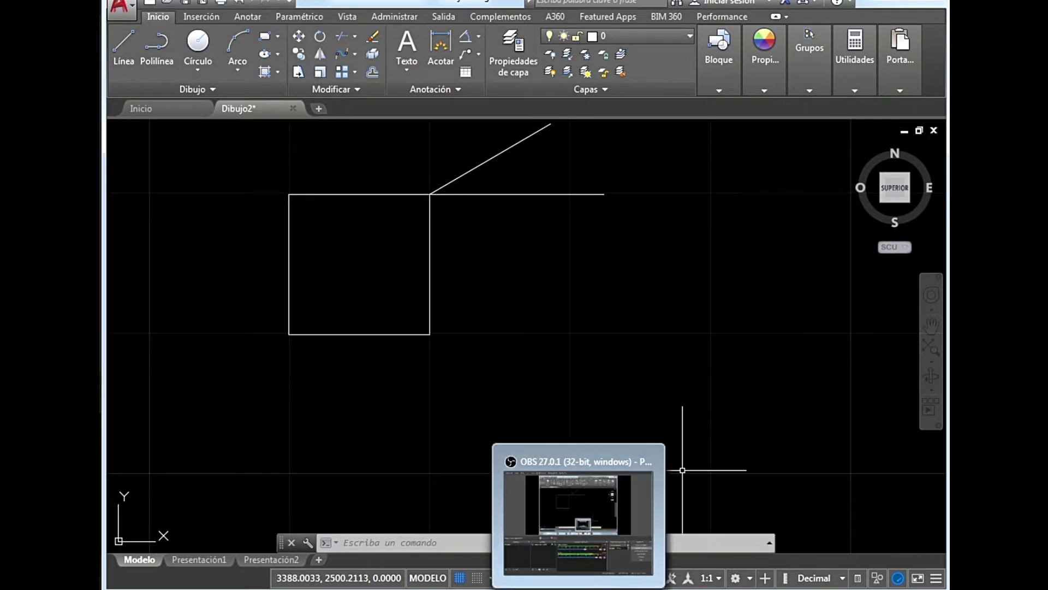
- Check the OBS recording, then return to AutoCAD with a new line command active
left_click(579, 519)
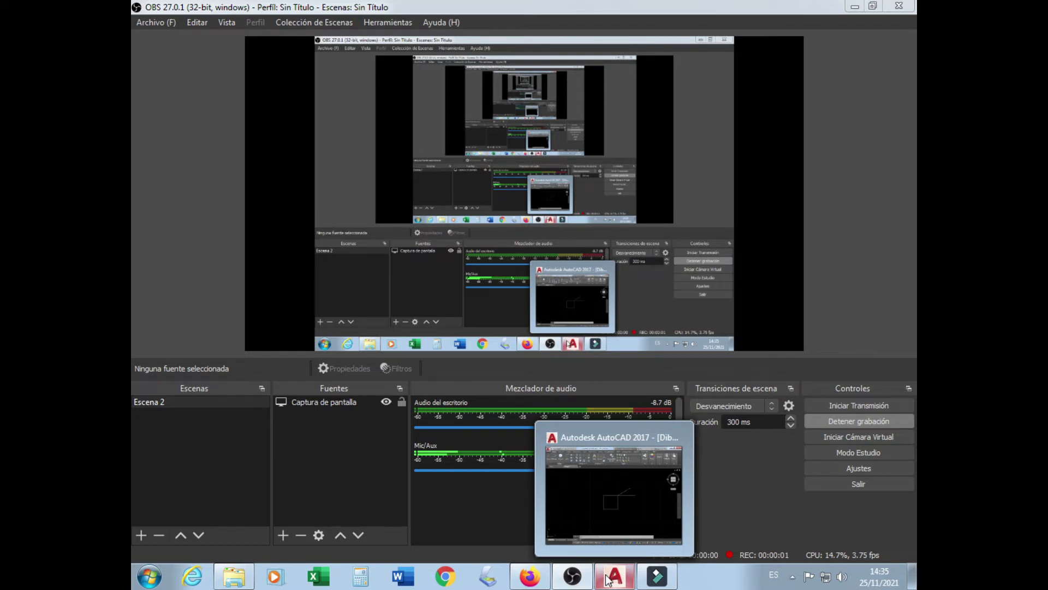
left_click(607, 580)
left_click(153, 61)
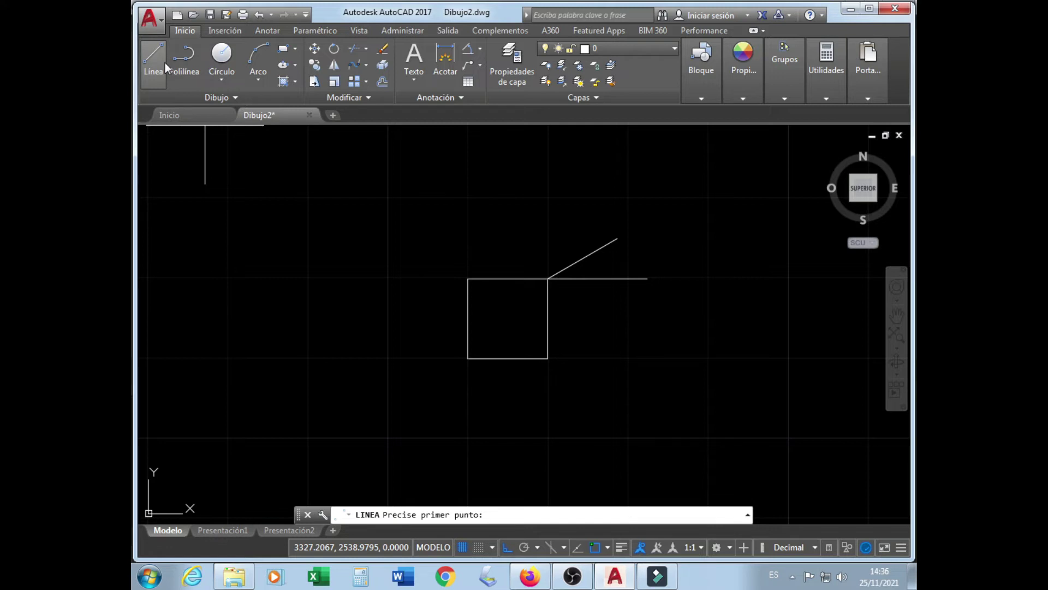
- With Ortho off, draw a line from the horizontal line's right end to @3,4
left_click(647, 278)
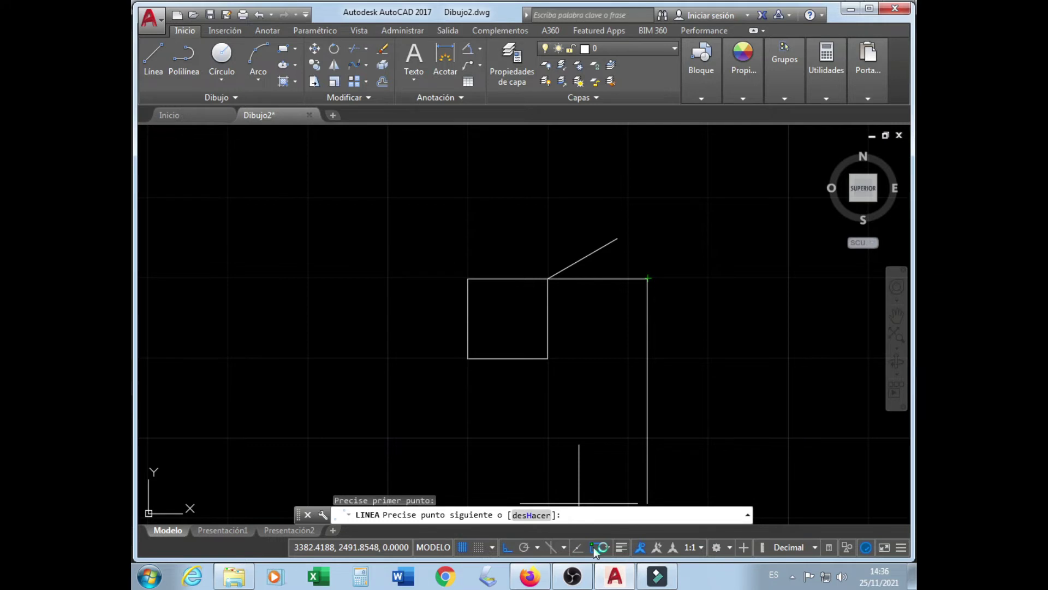
key("F8")
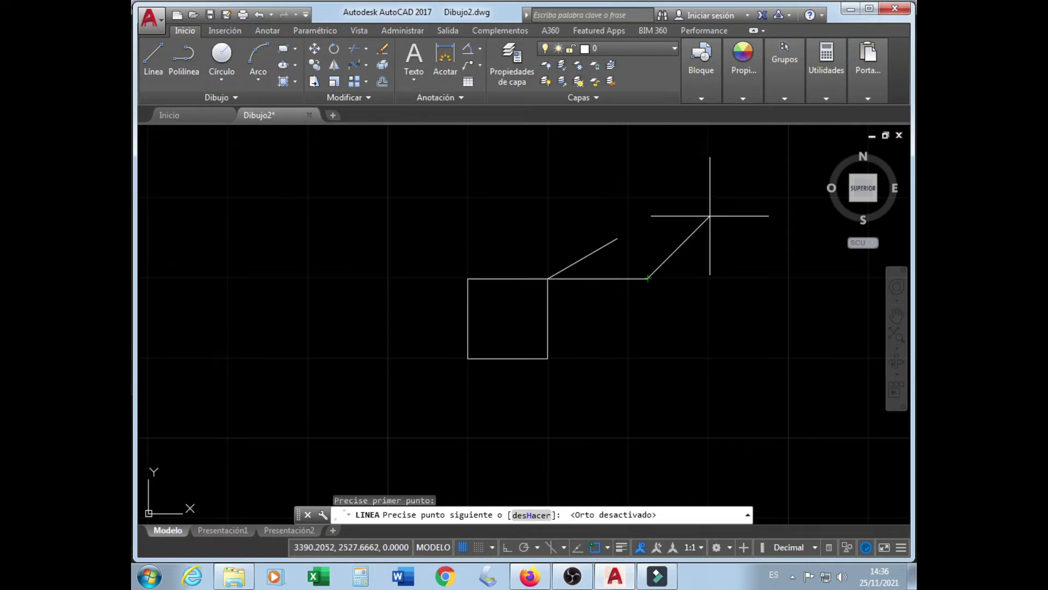
type("@")
type("3")
type(",")
type("4")
key("Return")
key("Escape")
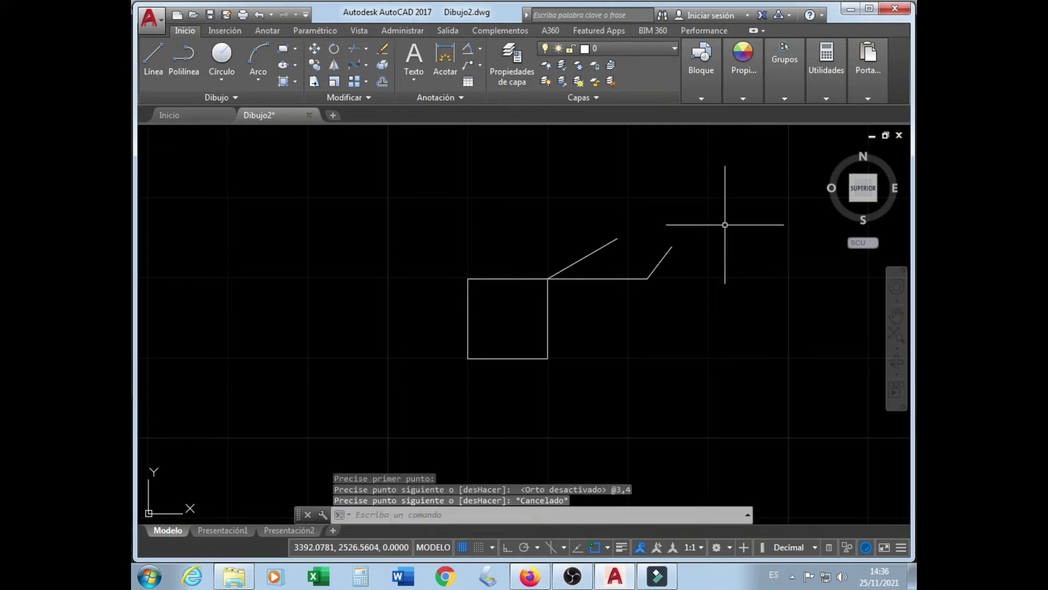
scroll(669, 253, "up", 2)
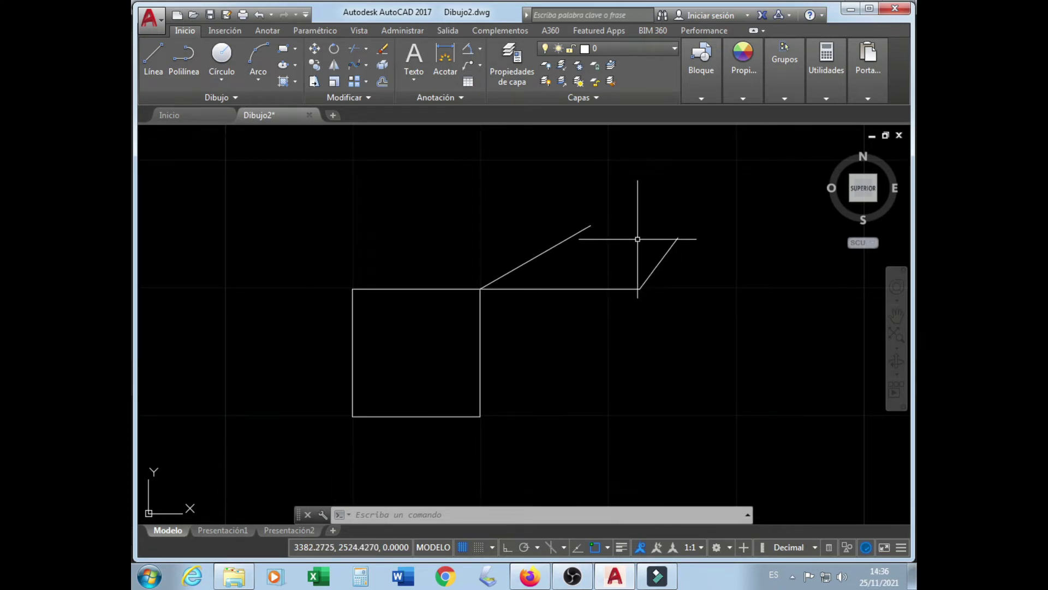
scroll(637, 245, "up", 2)
middle_click_drag(638, 259, 573, 276)
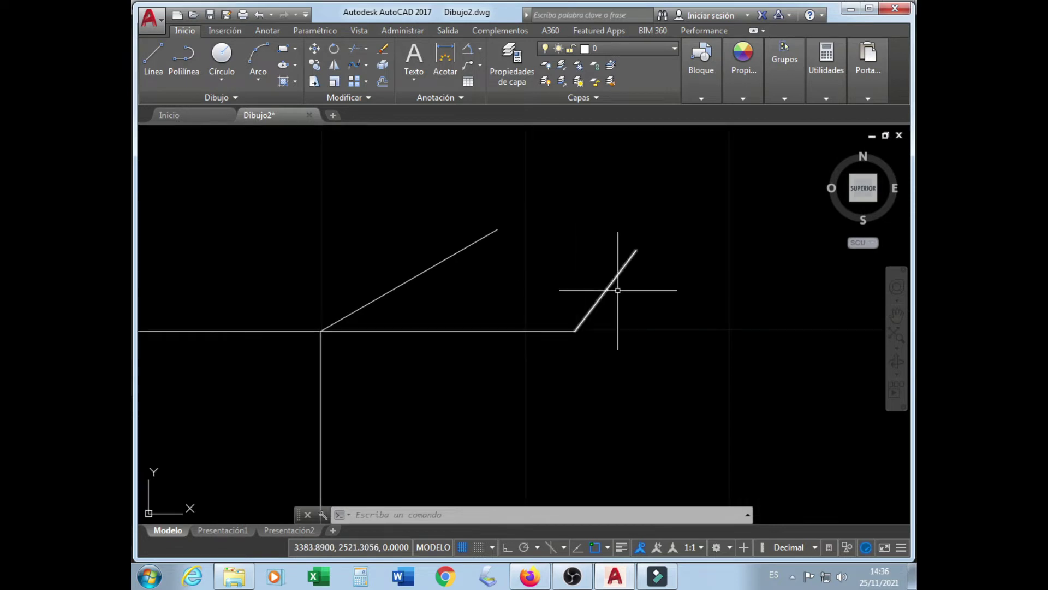
- Try a linear dimension between the slanted line's two endpoints
left_click(480, 50)
left_click(495, 70)
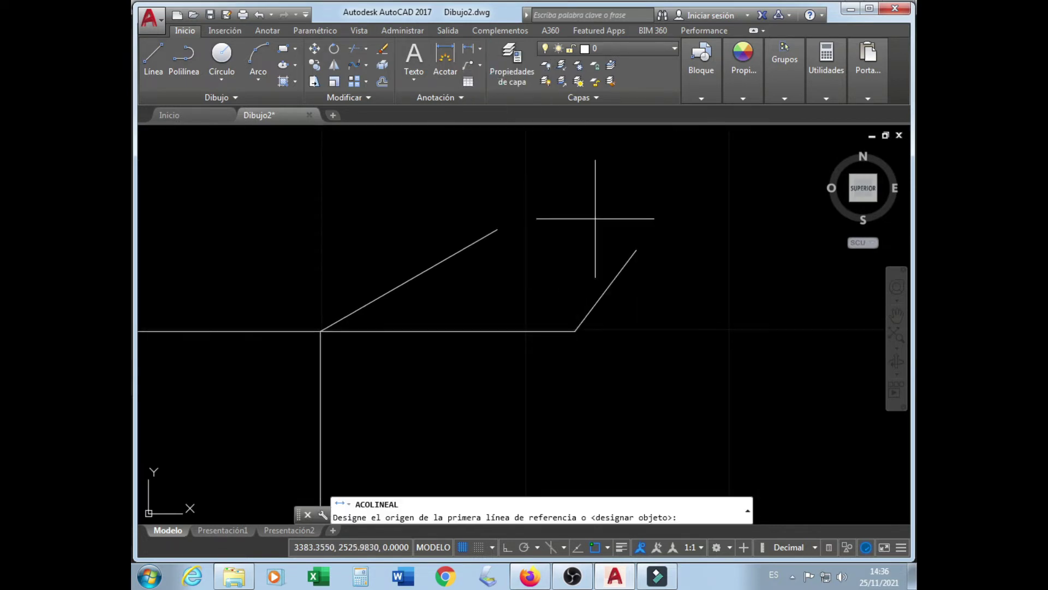
left_click(575, 331)
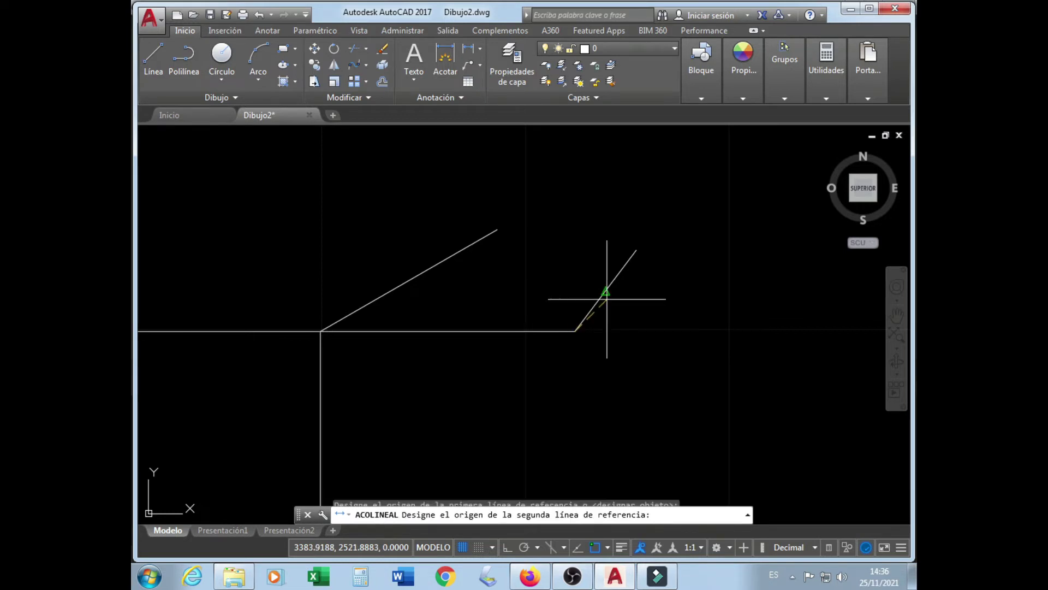
left_click(636, 250)
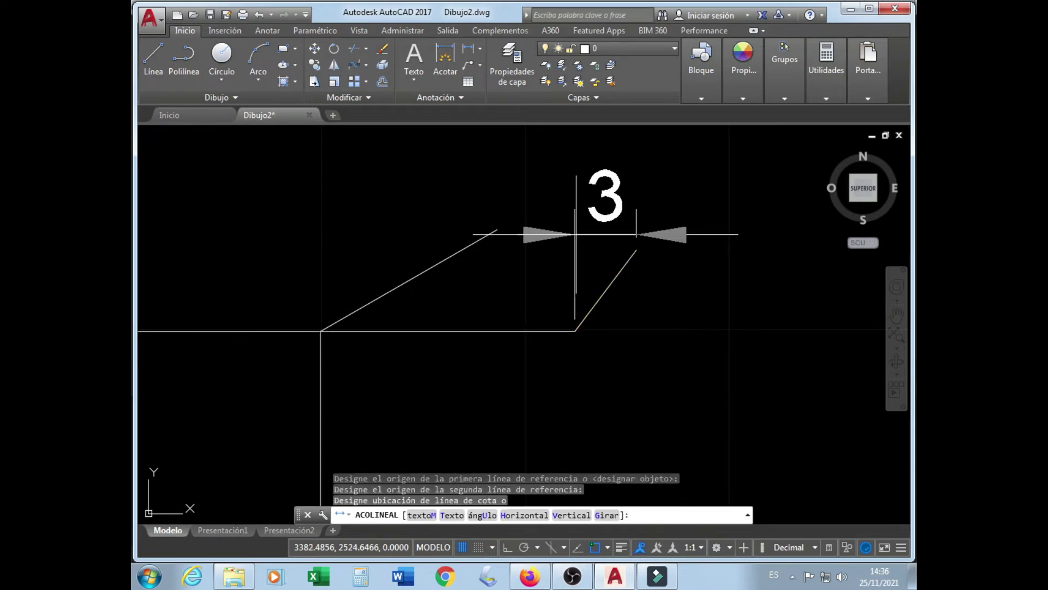
- Place an aligned dimension reading 5 along the slanted line
left_click(480, 48)
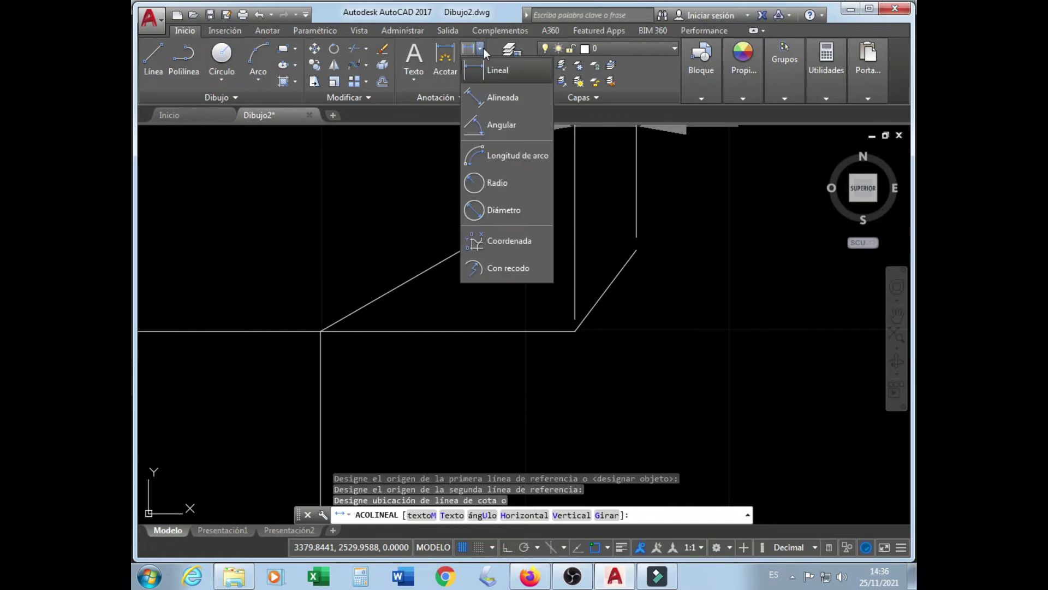
left_click(483, 97)
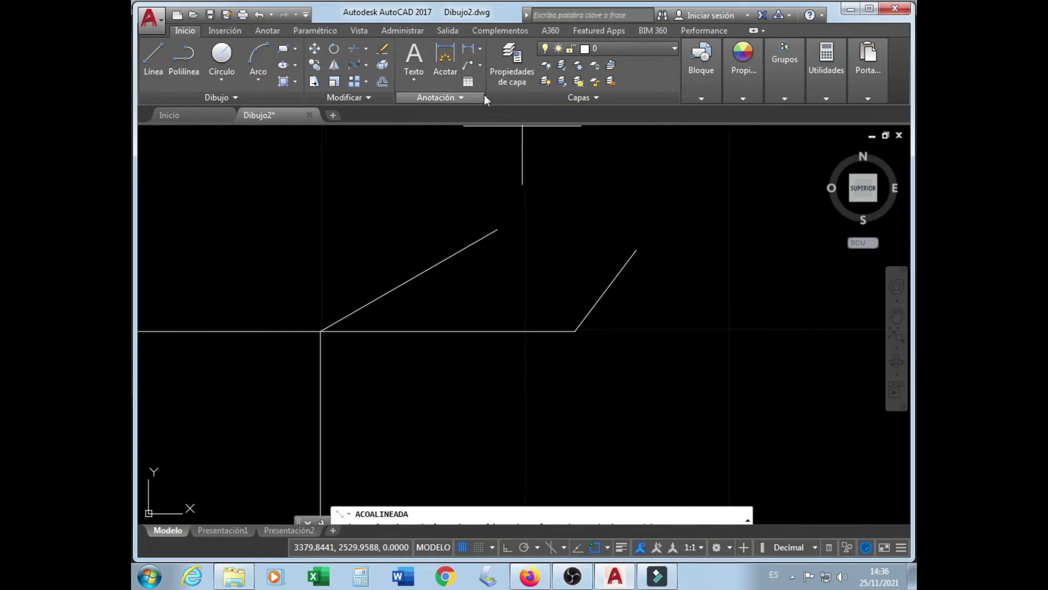
left_click(575, 331)
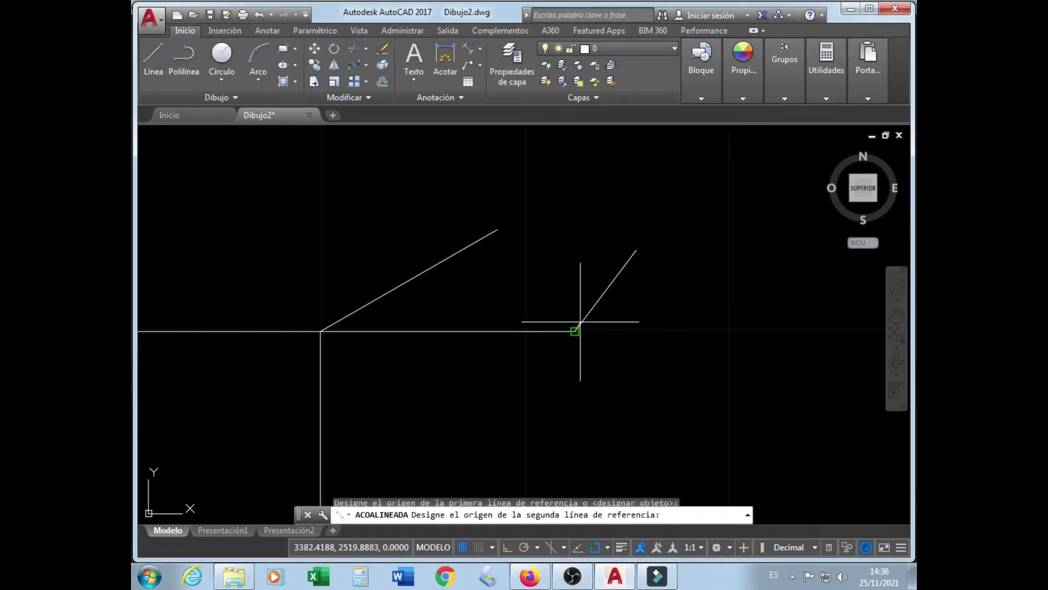
left_click(636, 250)
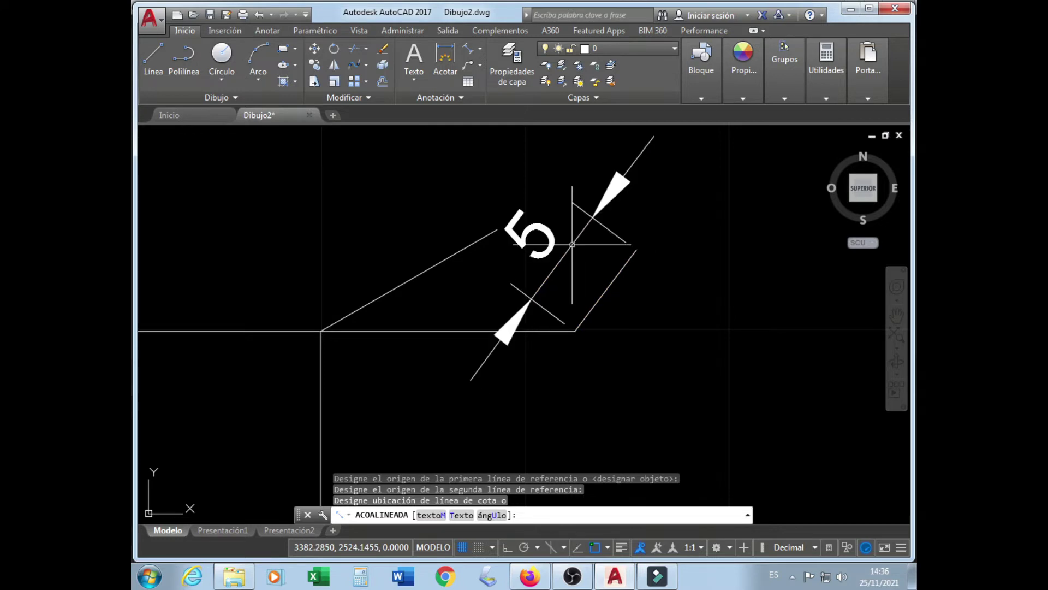
left_click(574, 243)
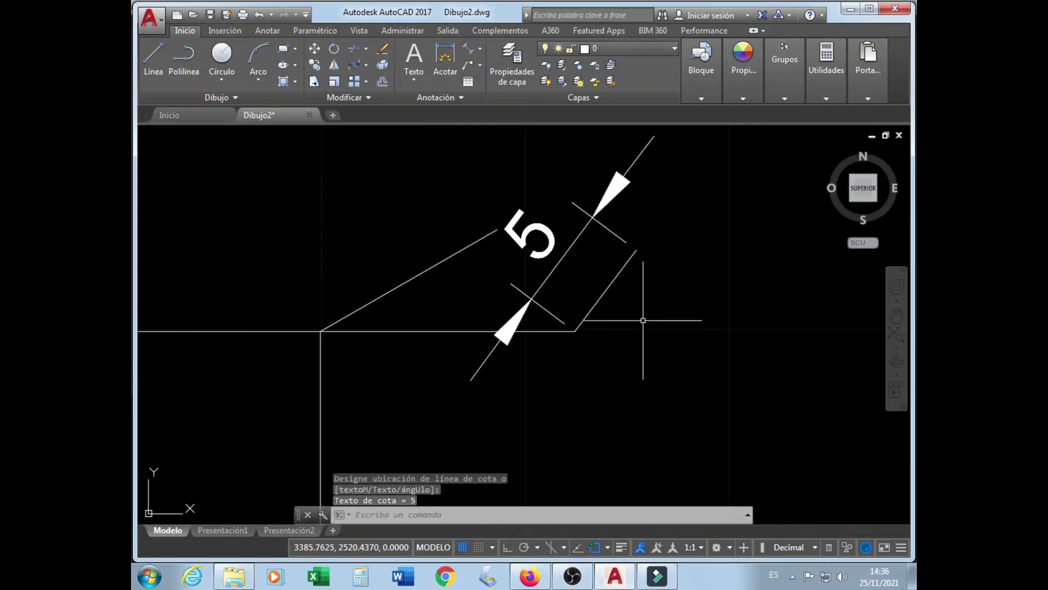
scroll(643, 321, "down", 6)
scroll(636, 323, "up", 4)
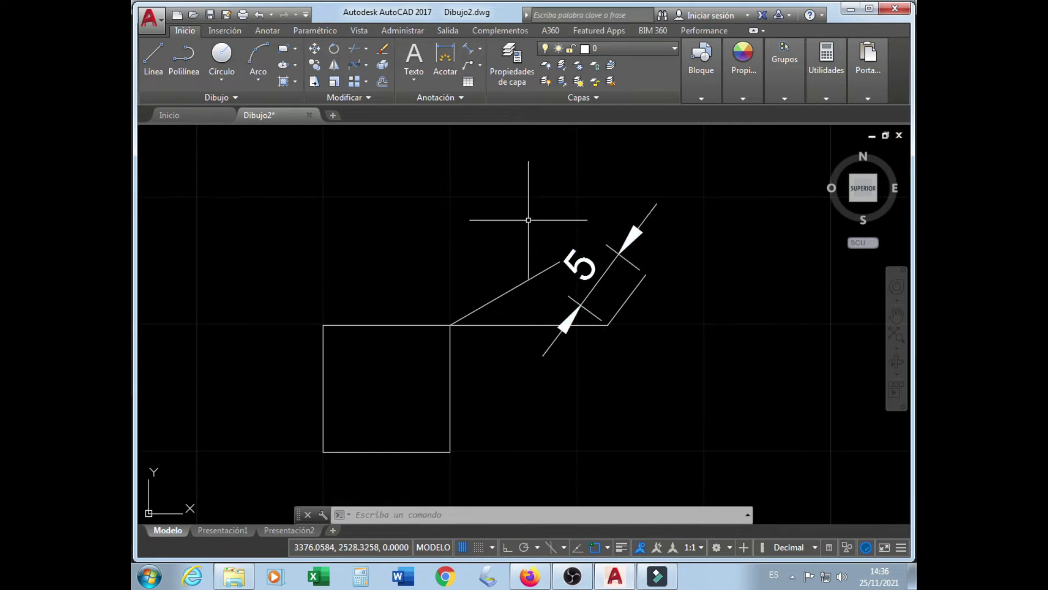
left_click(481, 50)
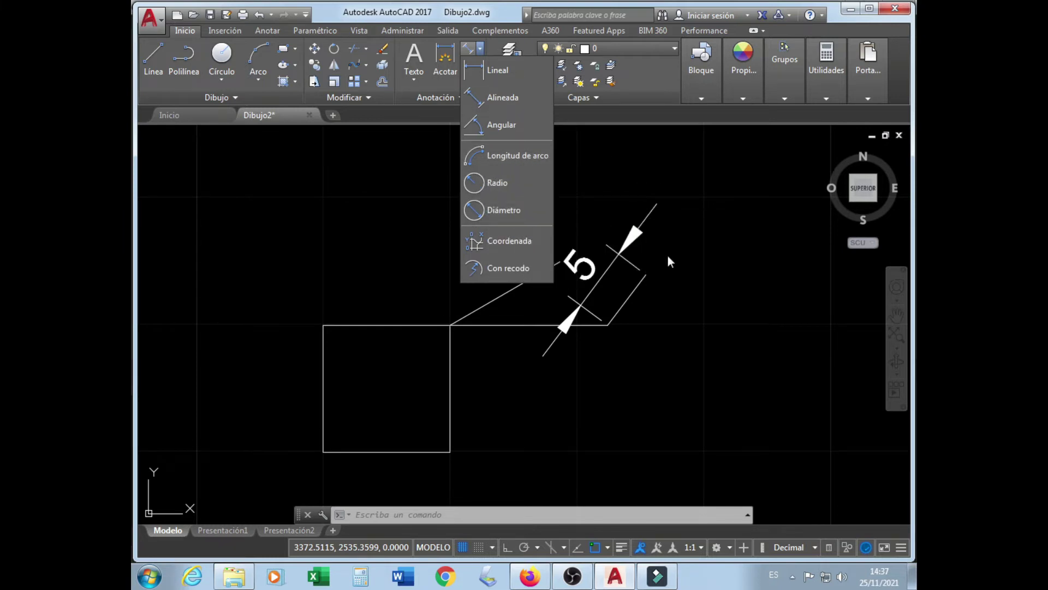
scroll(674, 278, "down", 2)
middle_click_drag(604, 278, 524, 245)
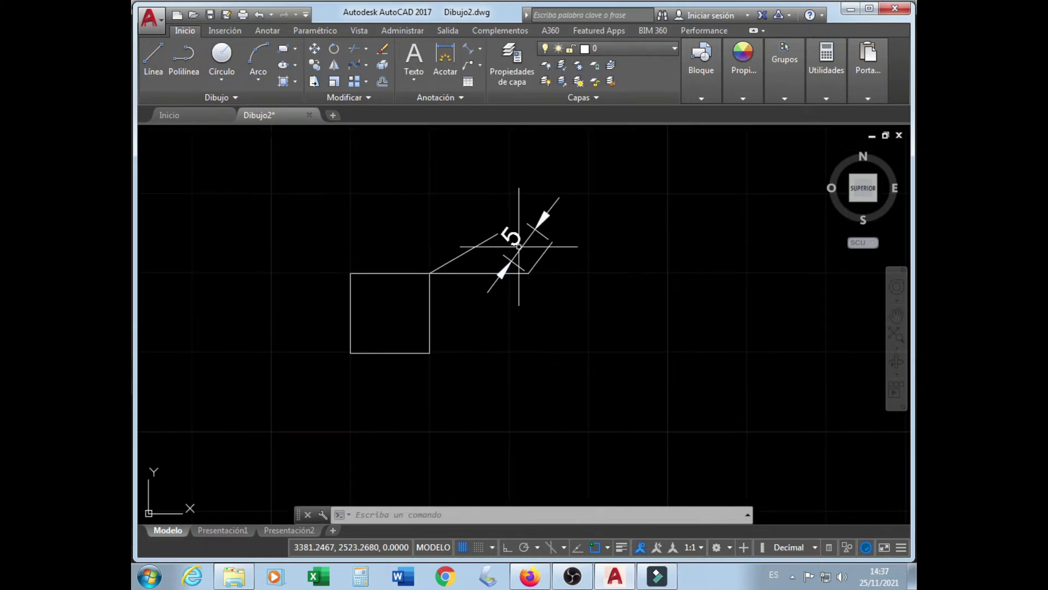
scroll(524, 246, "up", 2)
- Erase the aligned 5 dimension from the slanted line and recentre the figure
left_click(522, 242)
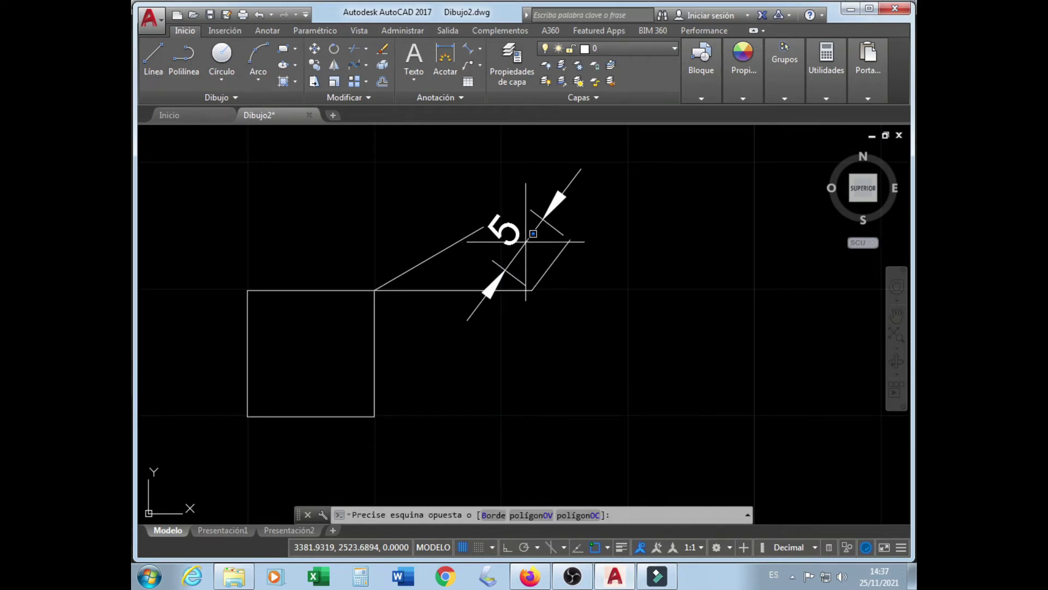
key("Escape")
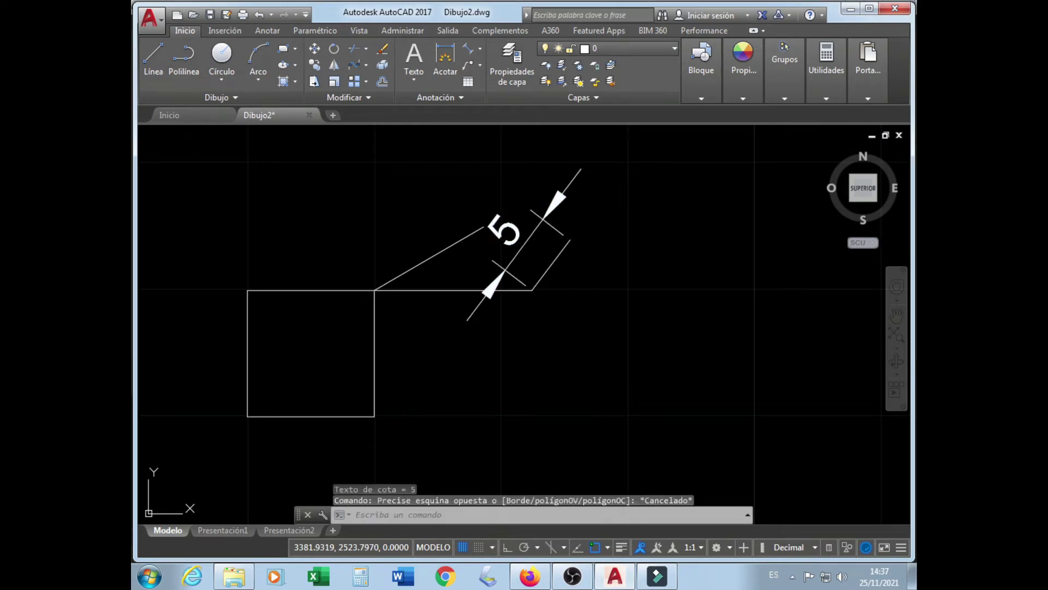
left_click(525, 240)
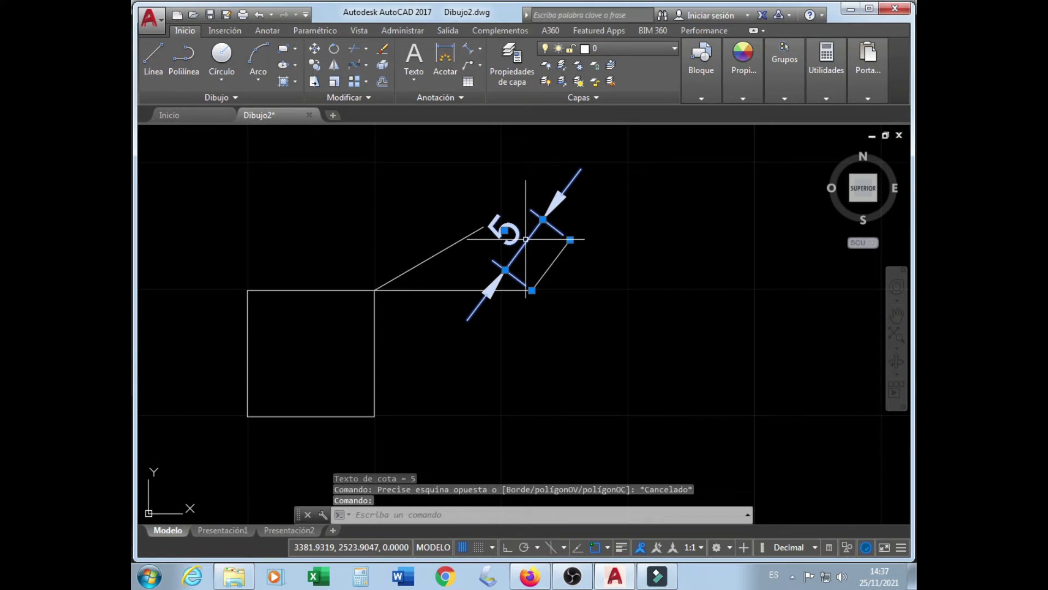
key("Delete")
scroll(519, 253, "down", 4)
scroll(518, 254, "up", 3)
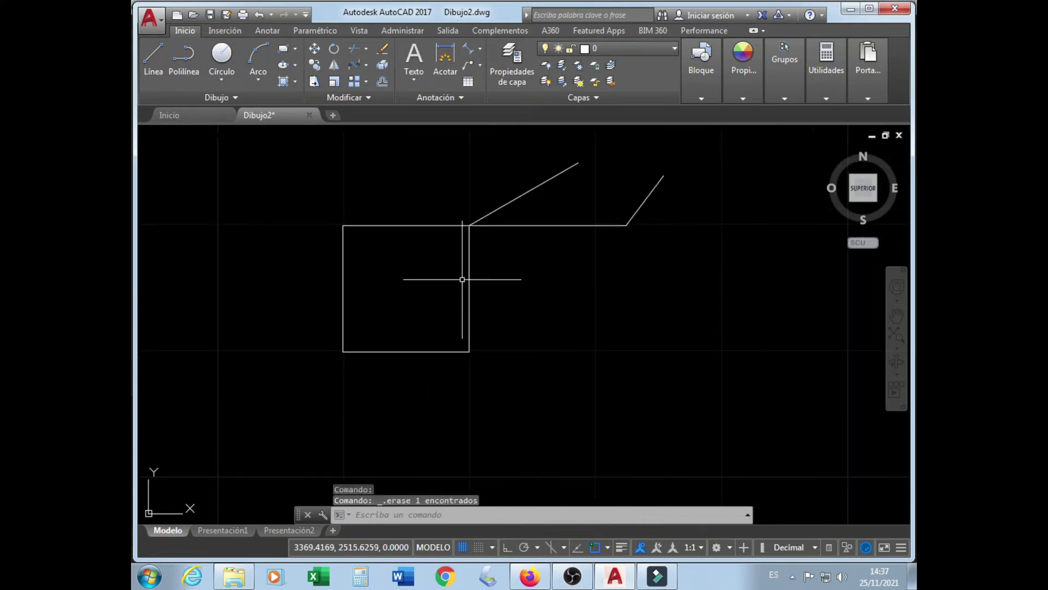
middle_click_drag(428, 265, 437, 282)
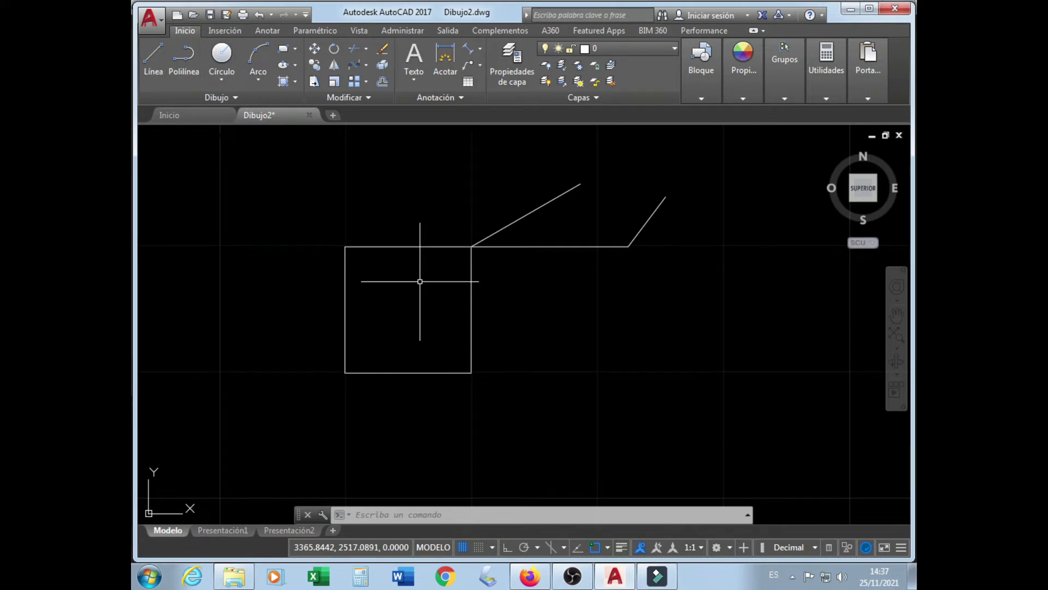
- Draw a closed four-corner polyline rectangle to the right of the square
left_click(183, 65)
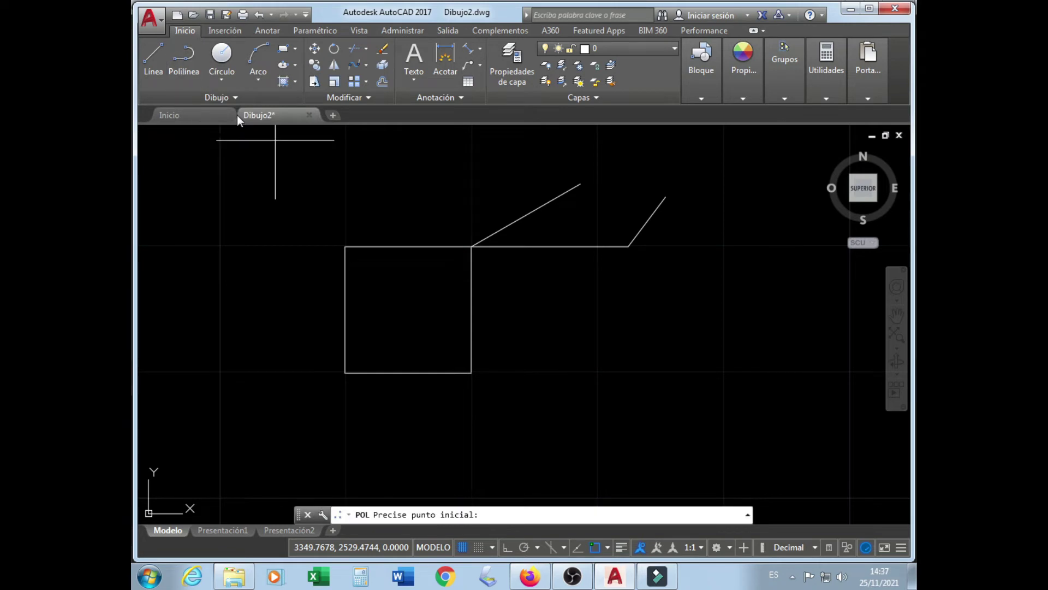
middle_click_drag(573, 356, 551, 329)
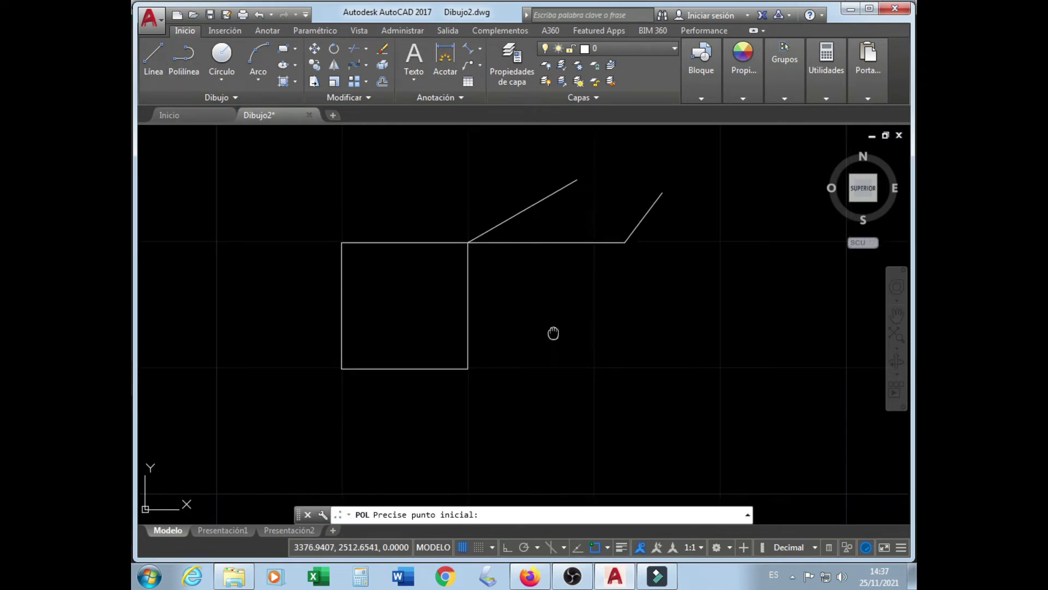
left_click(559, 390)
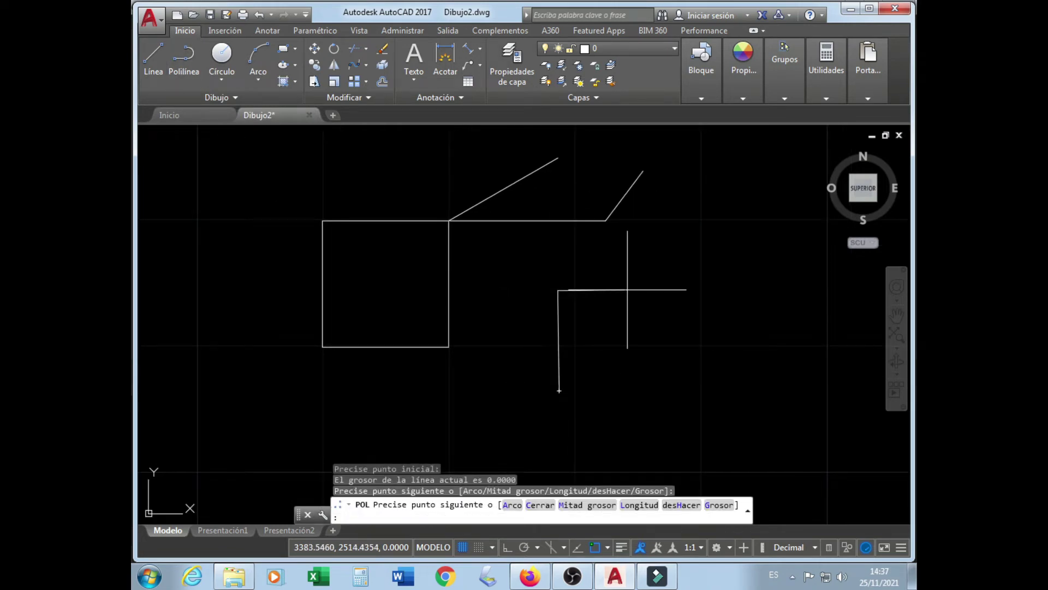
left_click(649, 289)
left_click(651, 390)
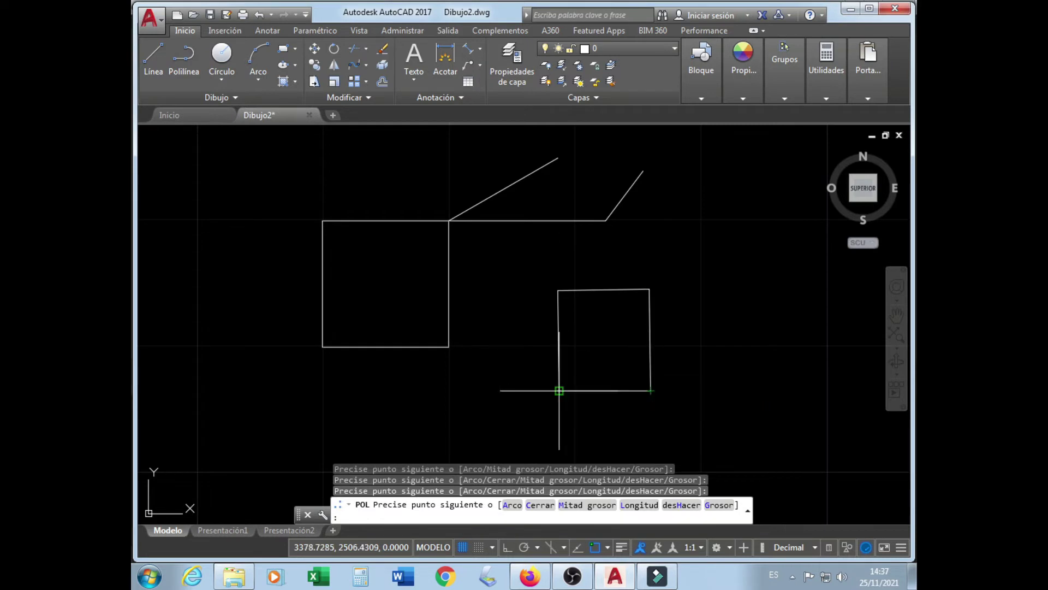
left_click(559, 390)
key("Escape")
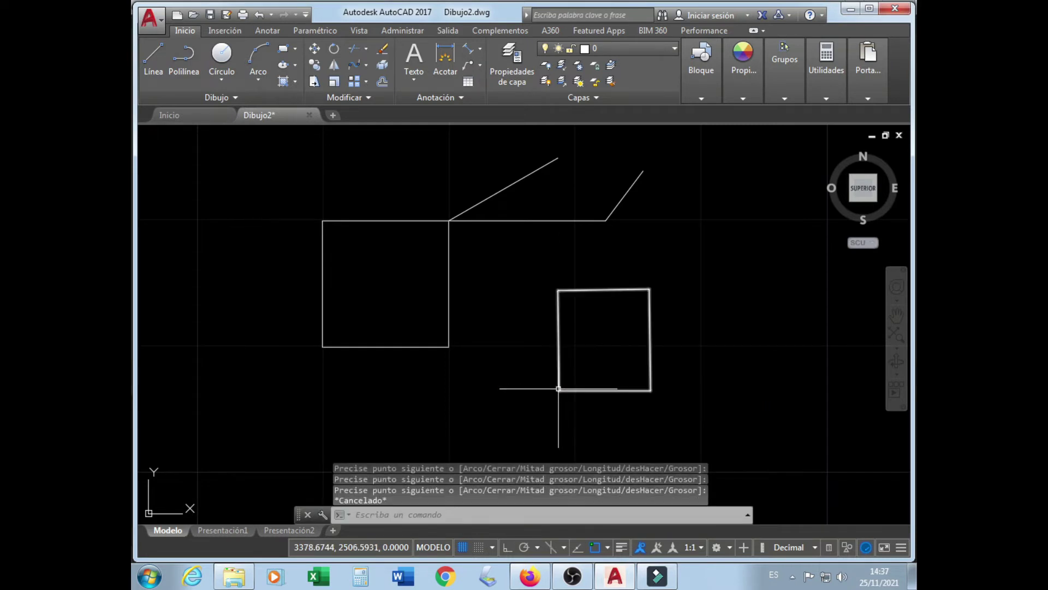
- Erase the square's top edge, undo it, then select the new rectangle
left_click(448, 297)
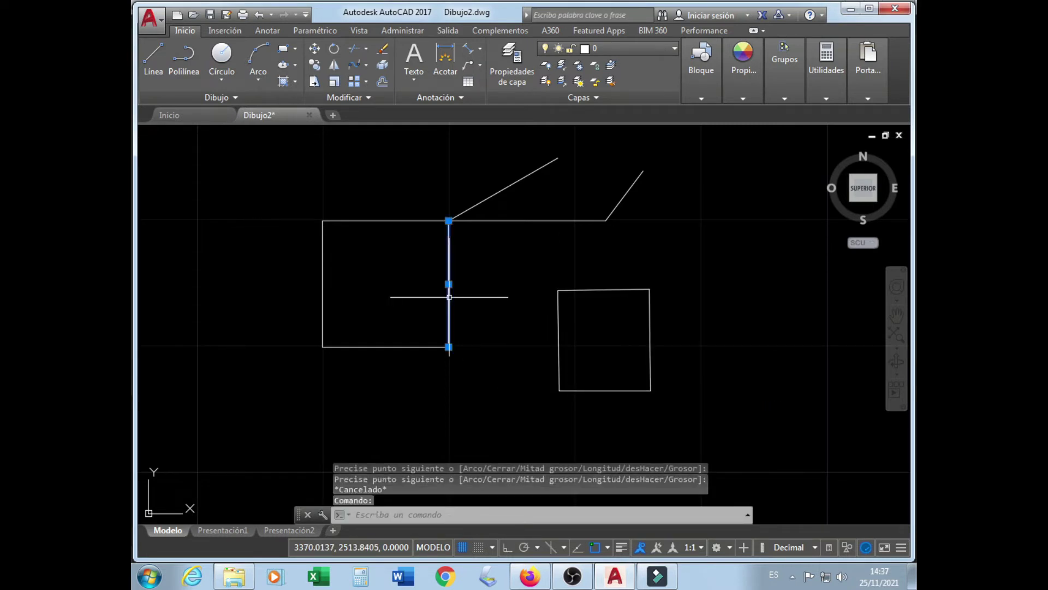
left_click(402, 221)
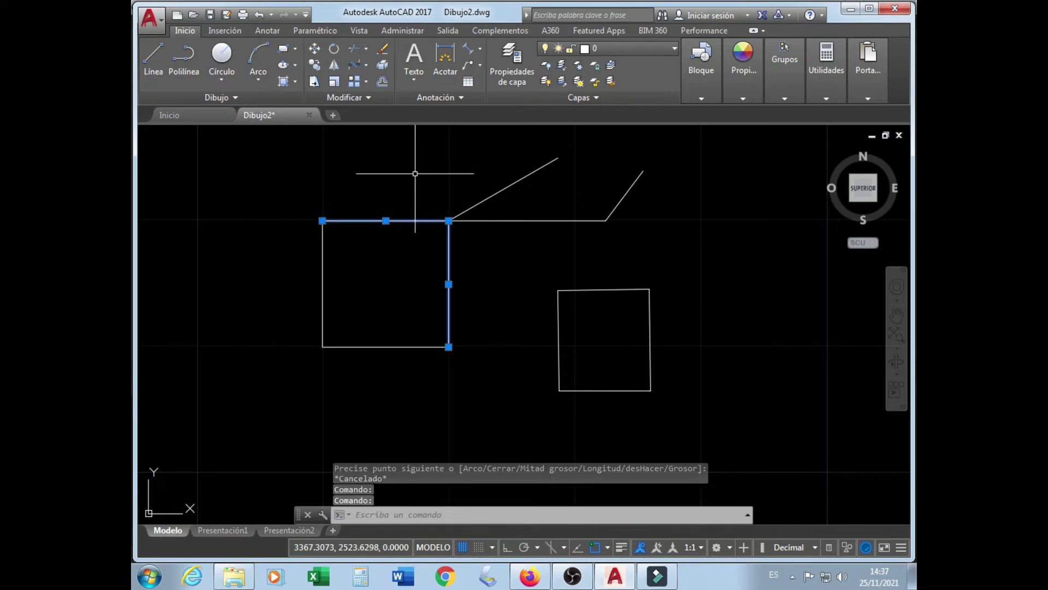
key("Escape")
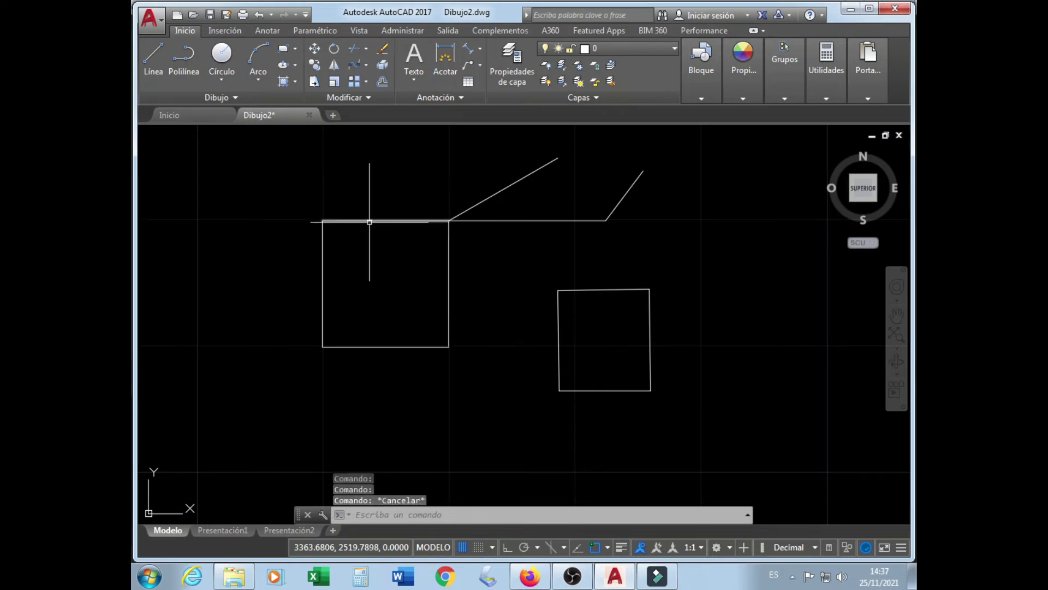
left_click(370, 221)
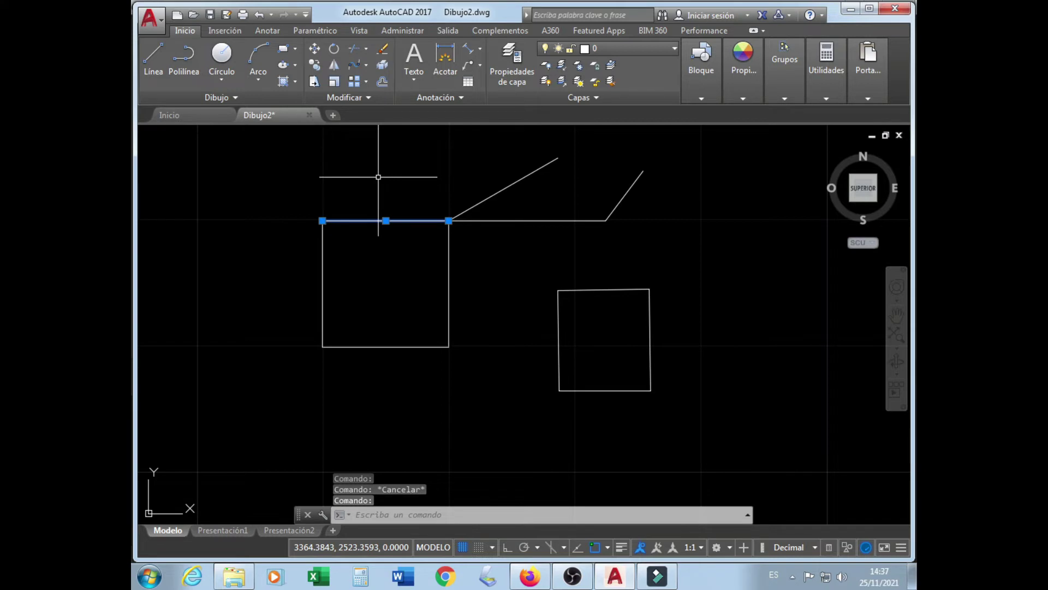
key("Delete")
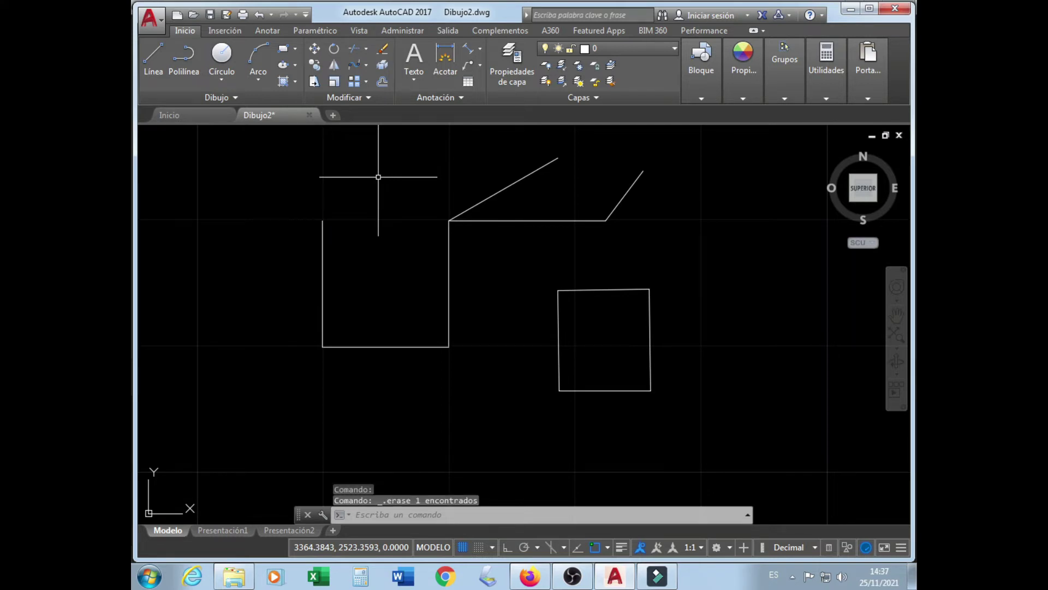
key("ctrl+z")
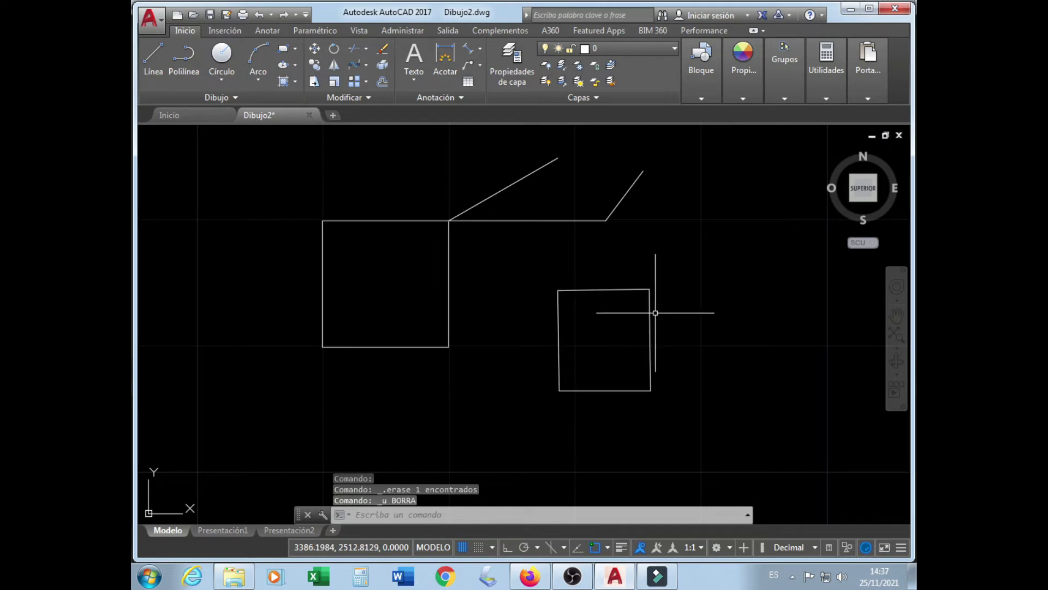
left_click(605, 390)
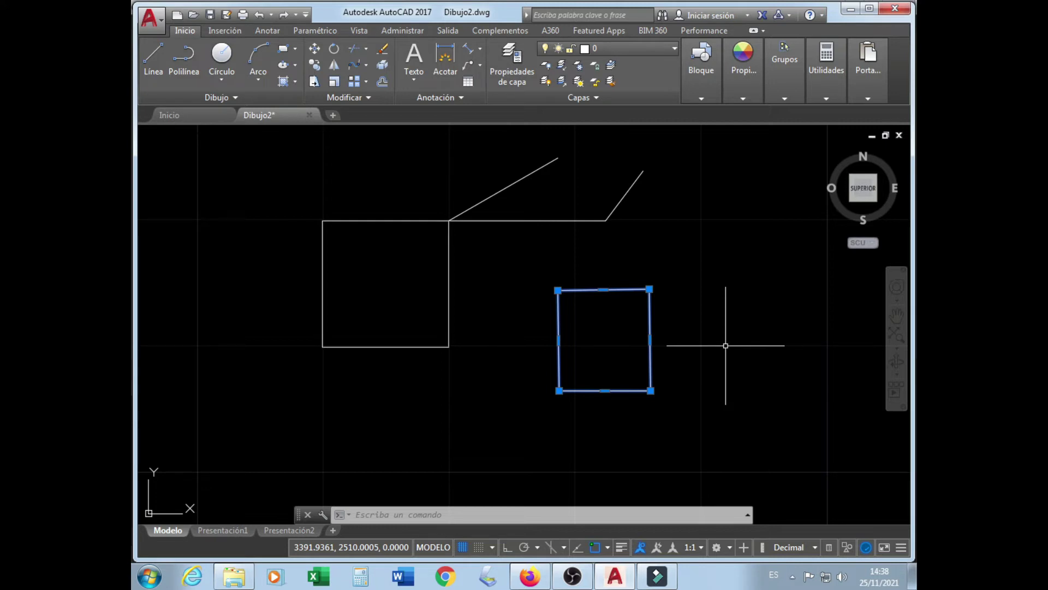
- Explode the right rectangle into separate line segments
key("Escape")
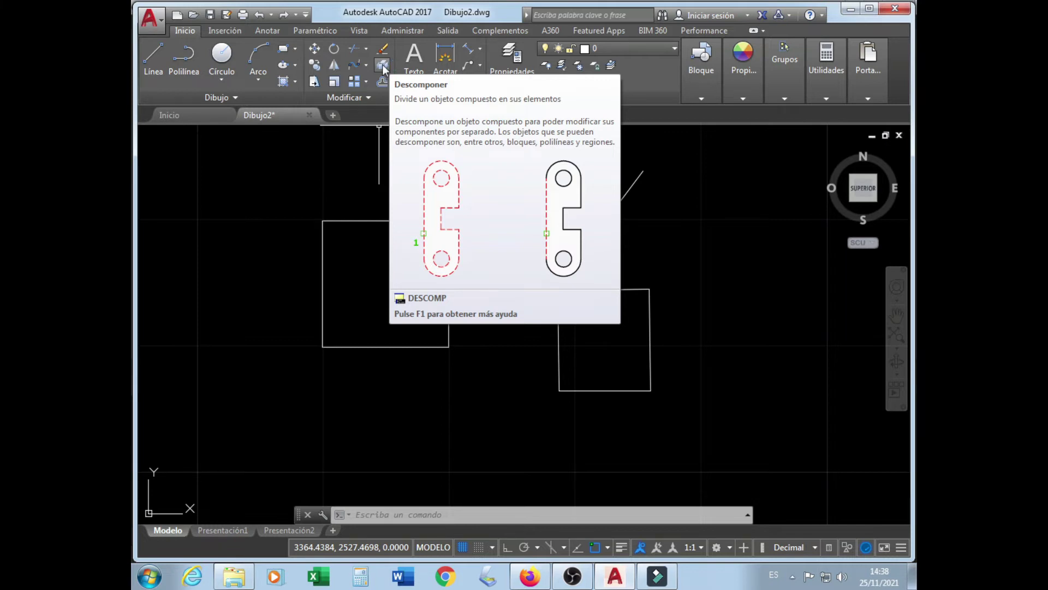
left_click(382, 66)
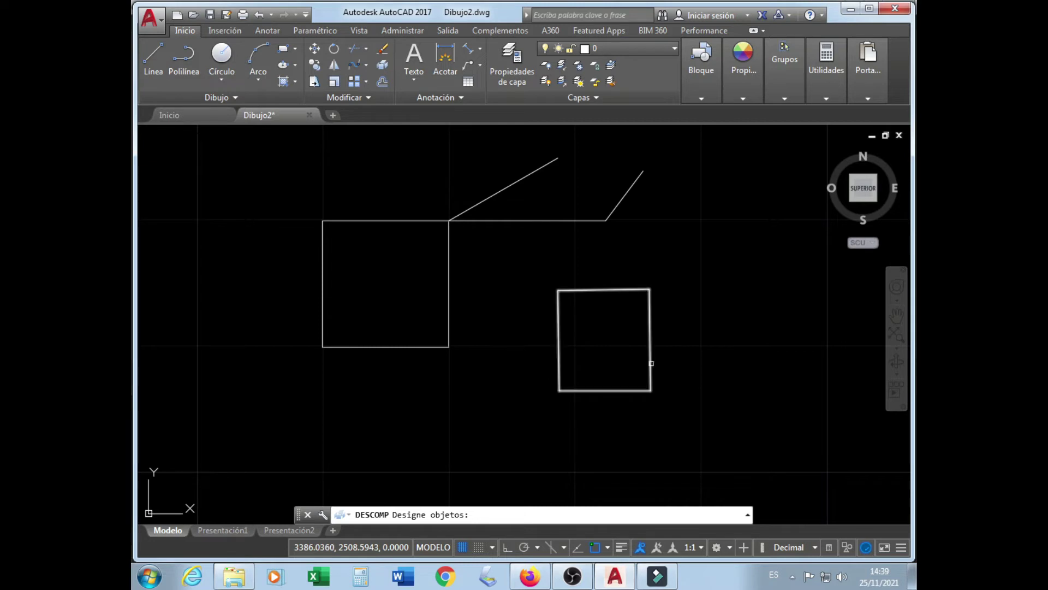
left_click(651, 363)
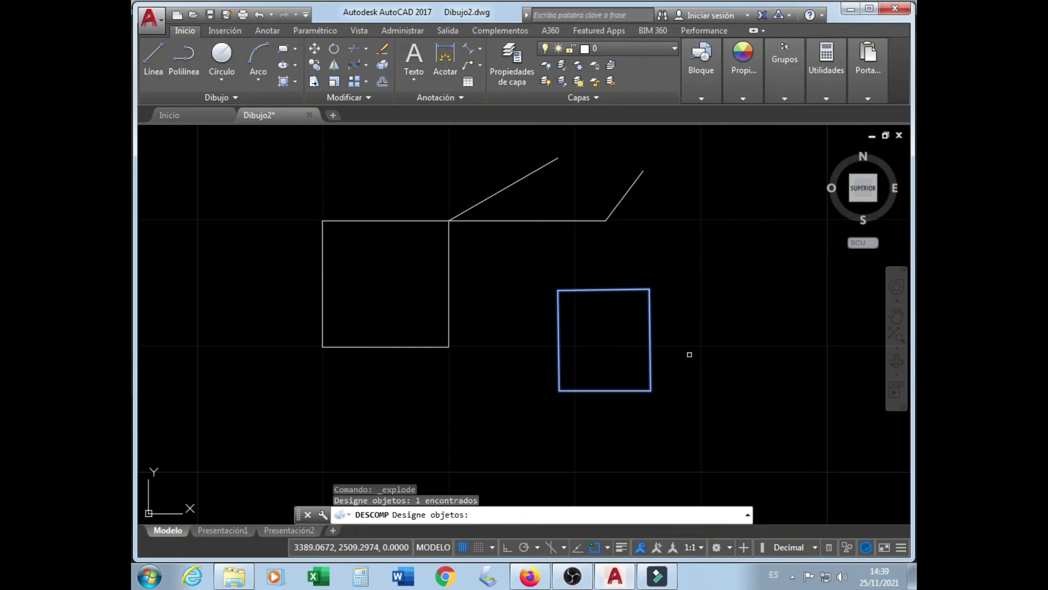
key("Return")
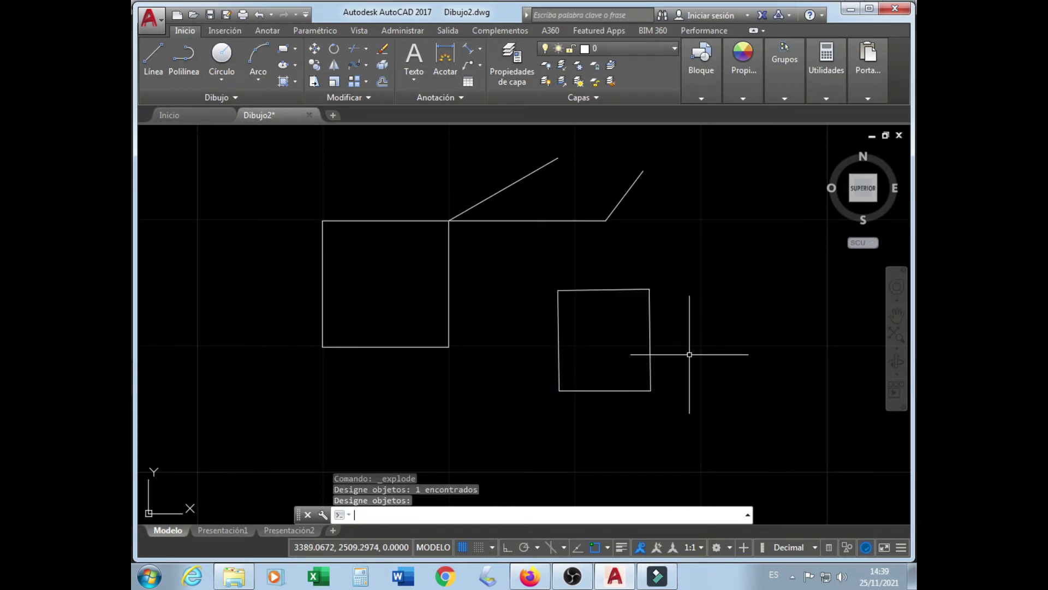
- Verify that the right, top and bottom edges are now separate lines
left_click(650, 344)
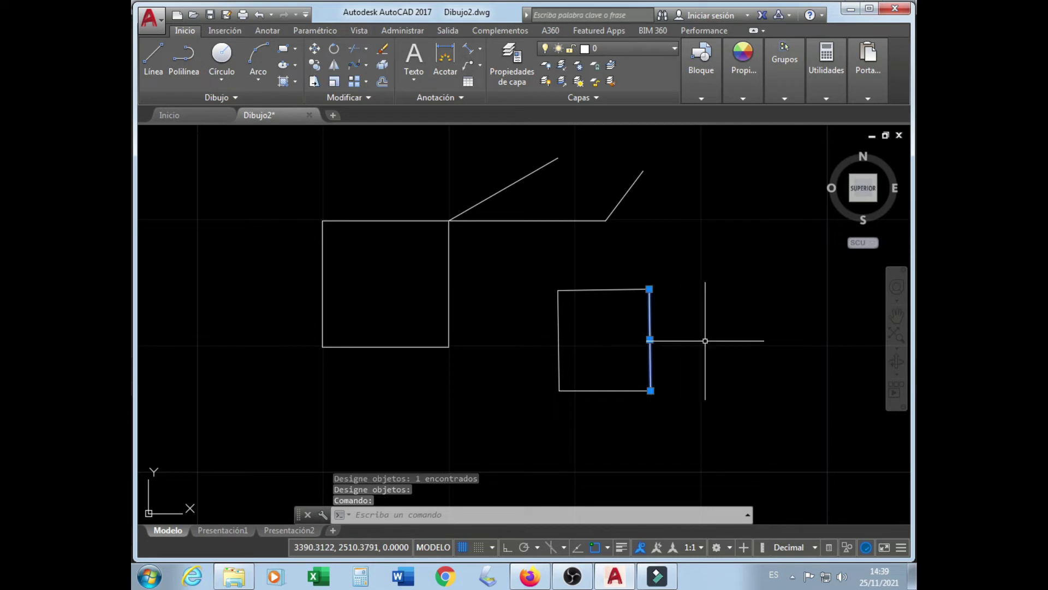
key("Escape")
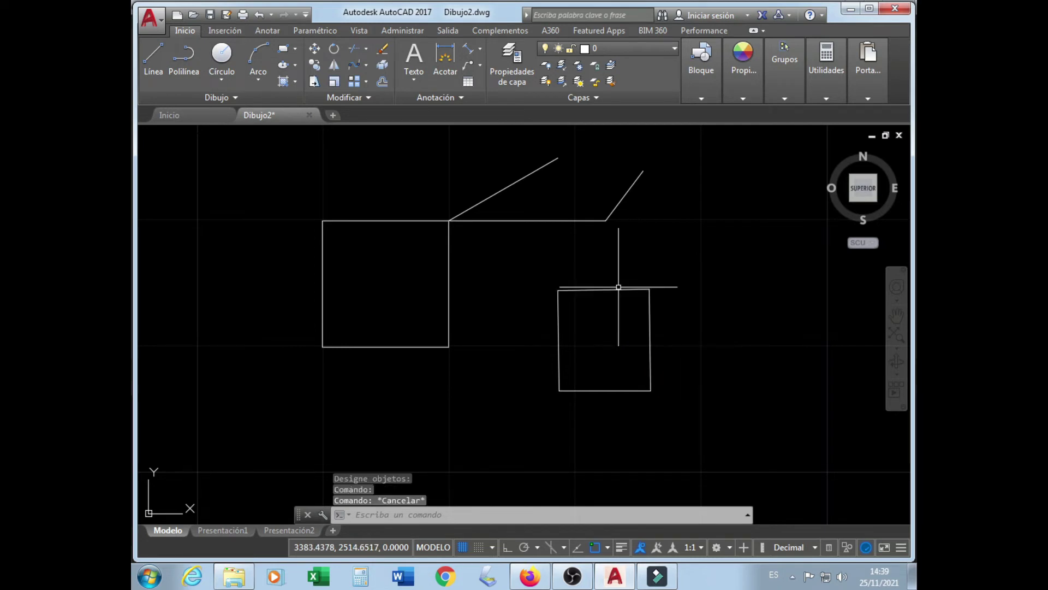
left_click(618, 289)
key("Escape")
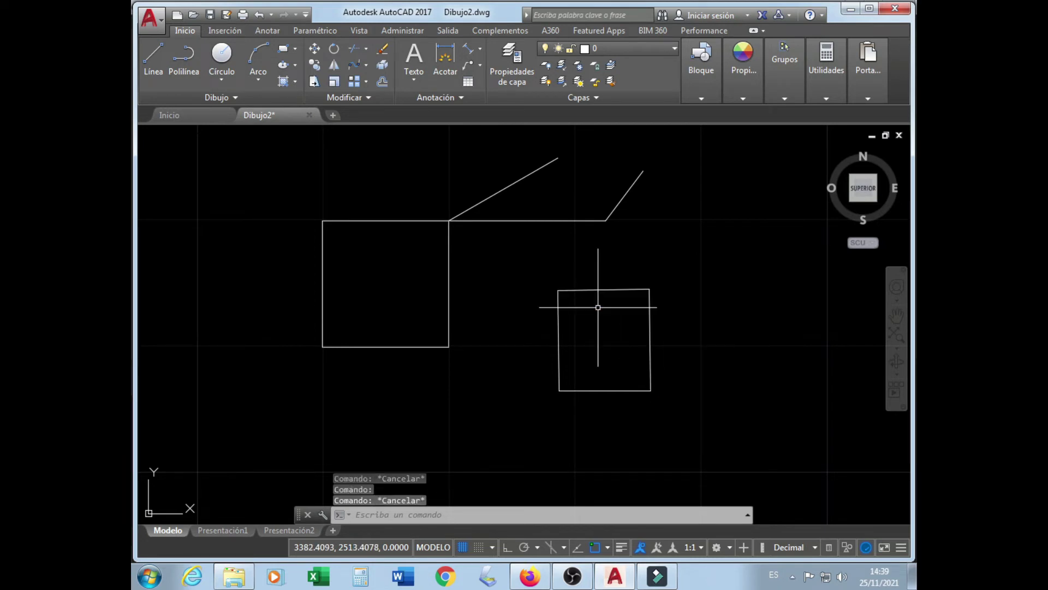
left_click(598, 391)
- Launch the Join command via the UNIR alias, correcting a typo along the way
key("Escape")
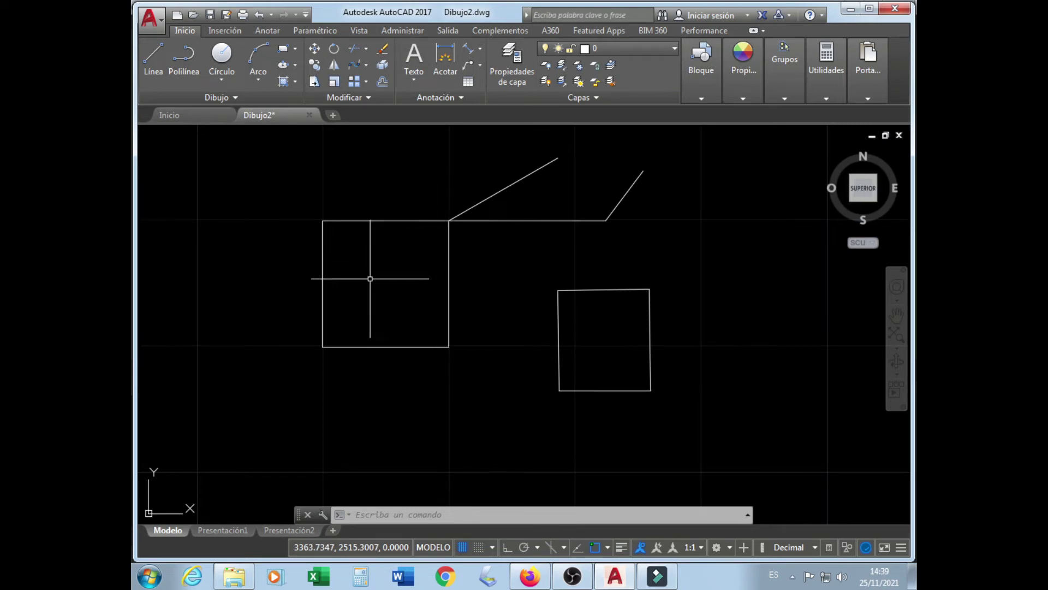
type("u")
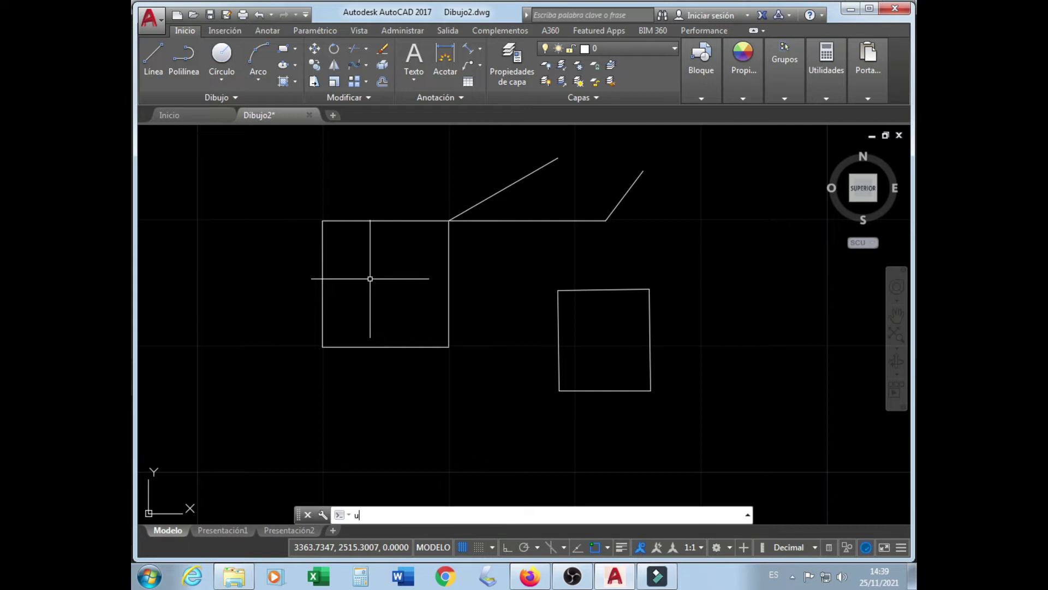
type("nir")
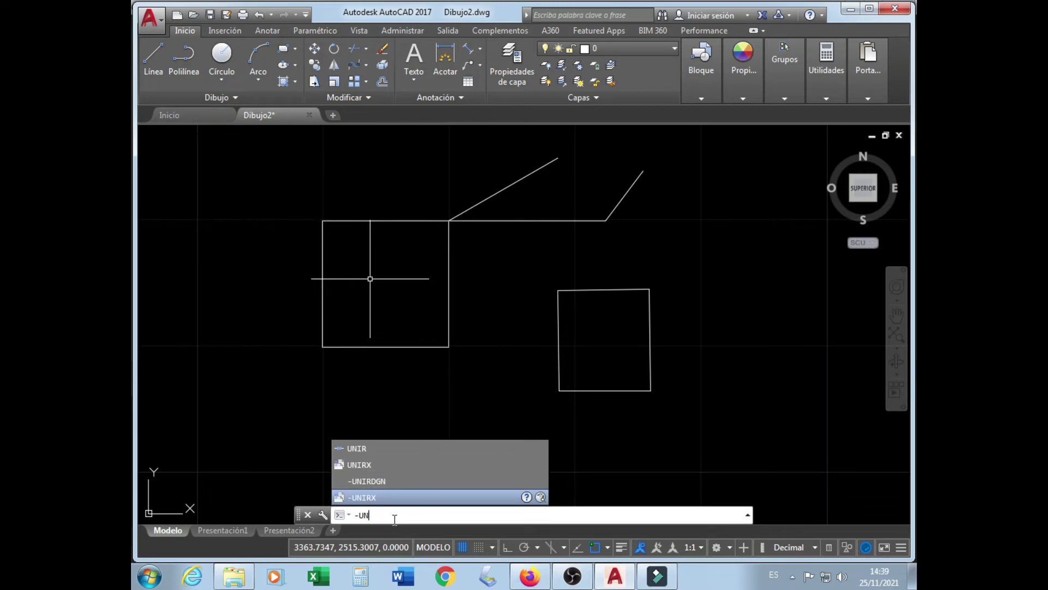
key("BackSpace")
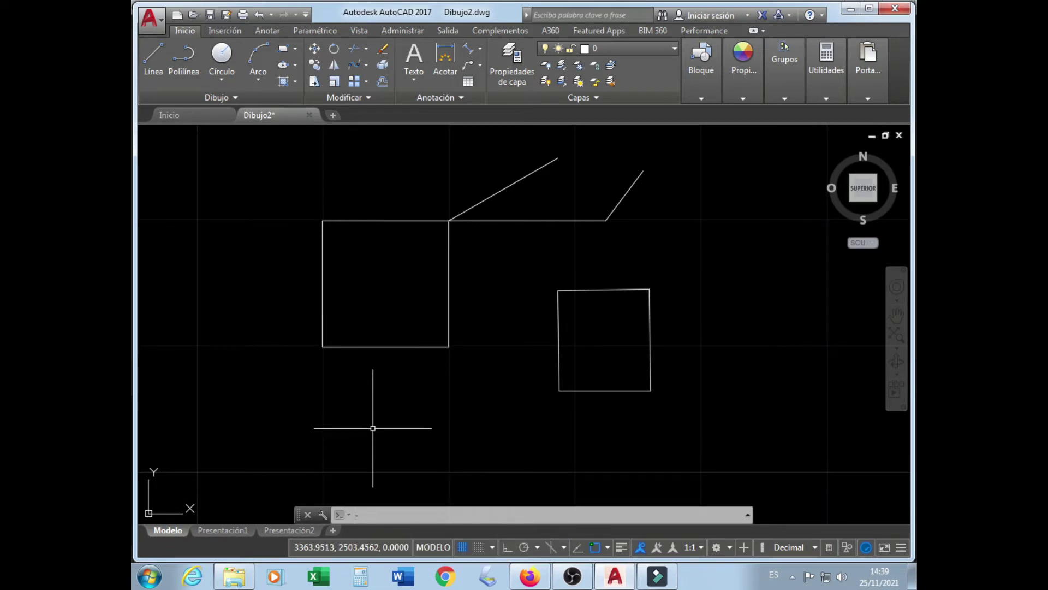
type("un")
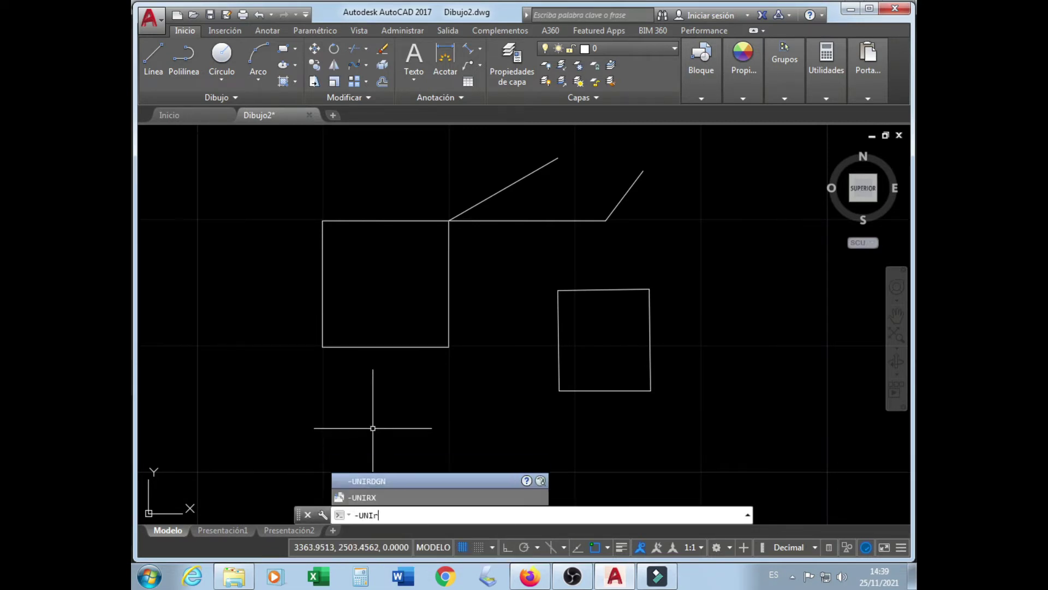
type("r")
key("Return")
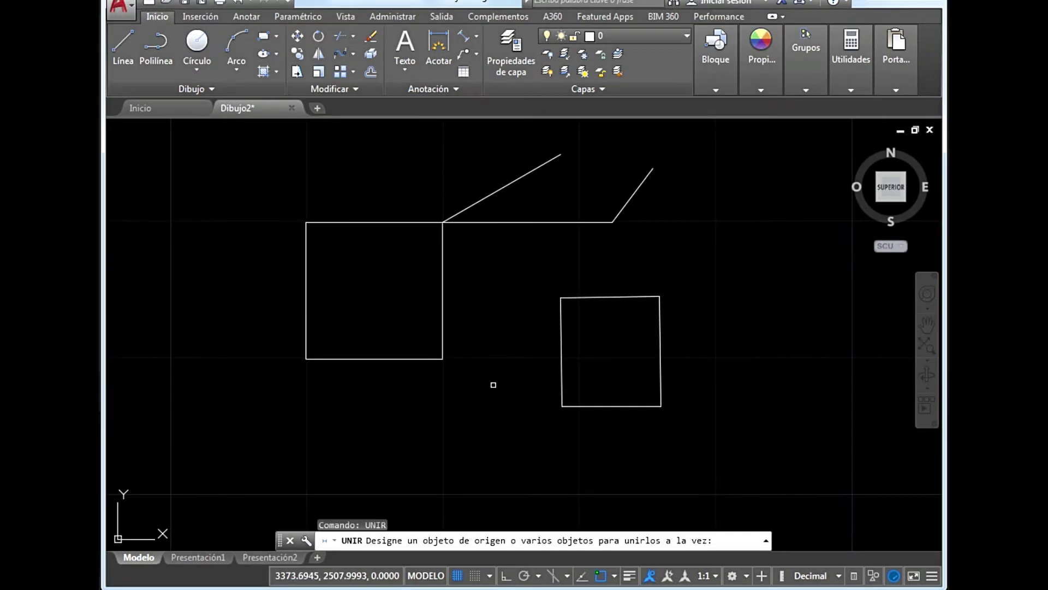
- Join the left square's edge lines into single polylines and confirm the result
left_click(445, 323)
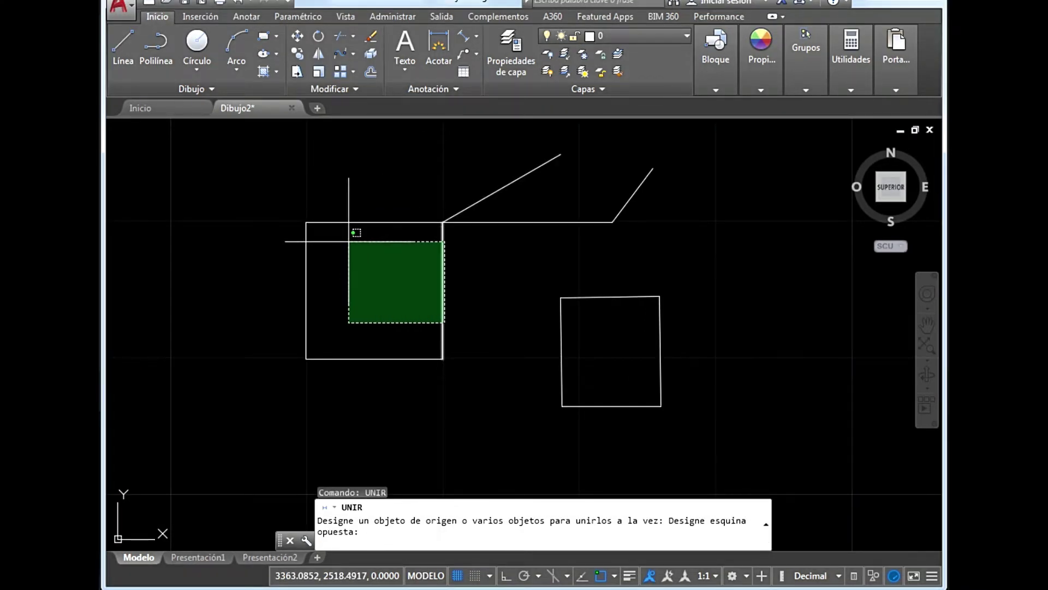
left_click(335, 222)
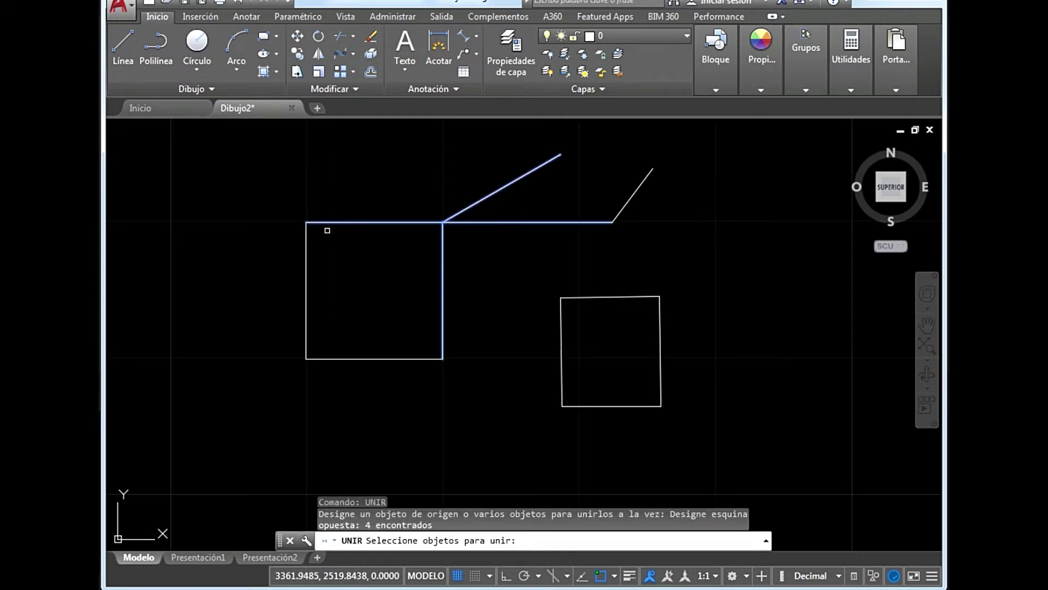
left_click(305, 271)
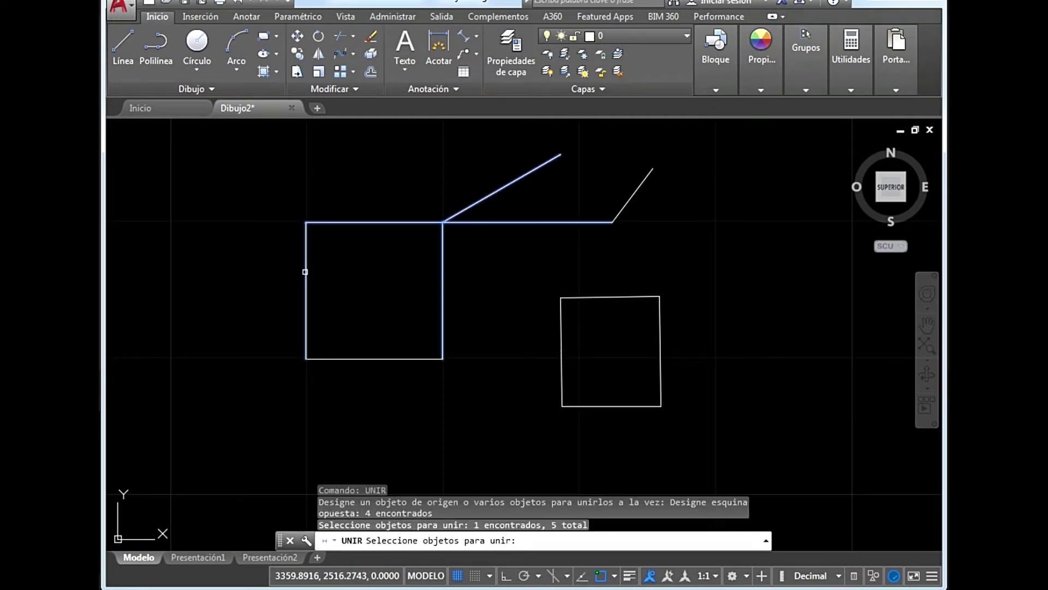
left_click(362, 359)
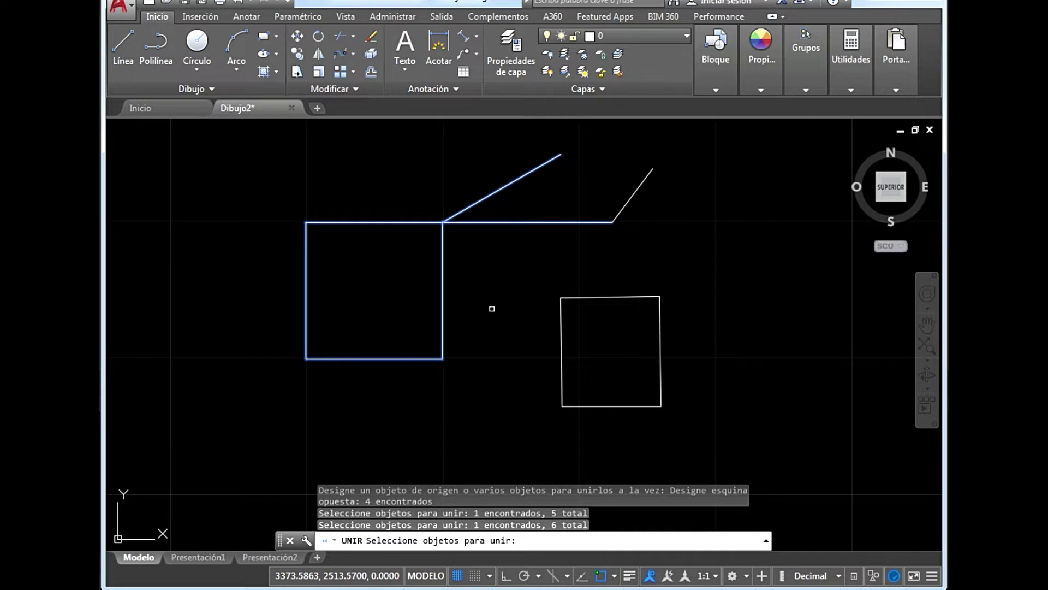
key("Return")
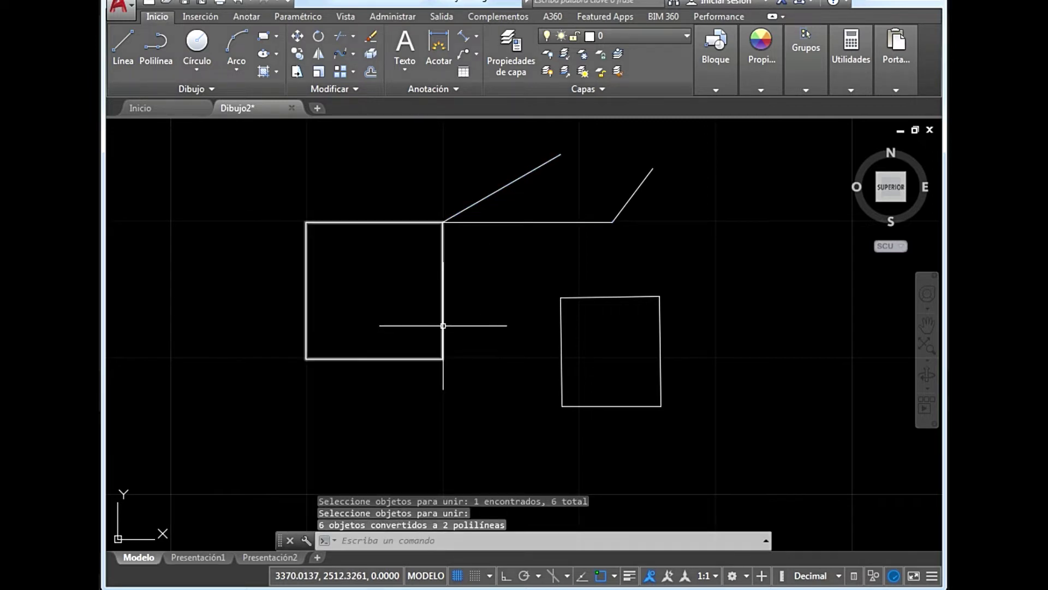
left_click(441, 324)
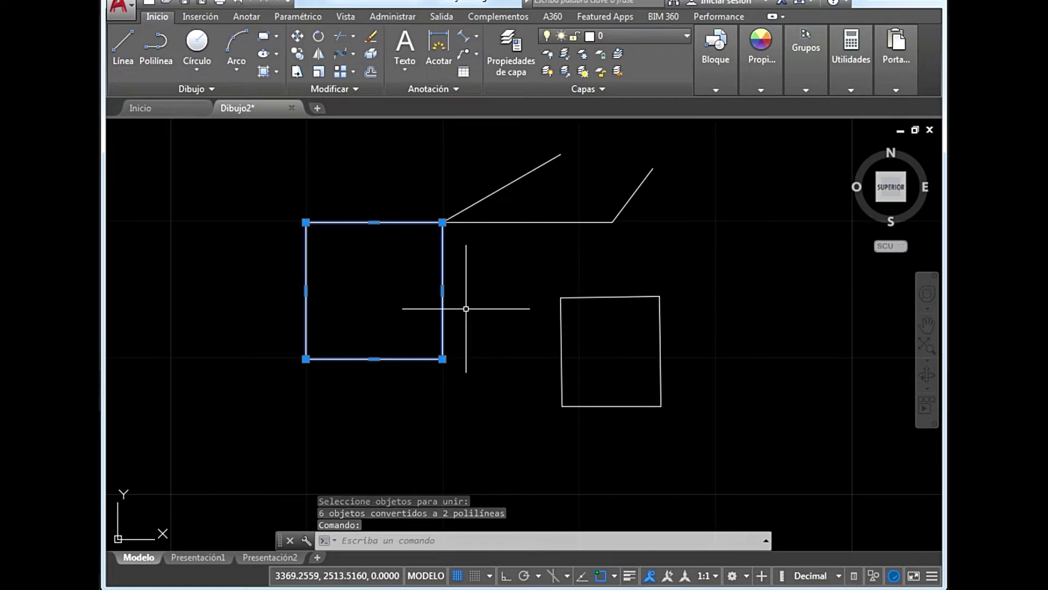
key("Escape")
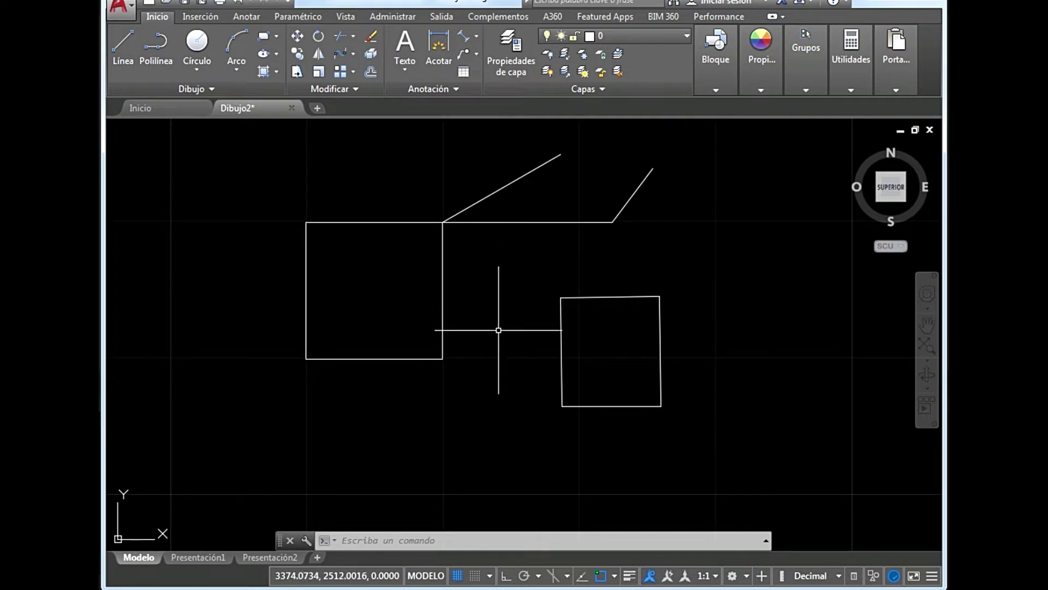
- Zoom and pan to reframe the view around the squares
left_click(511, 302)
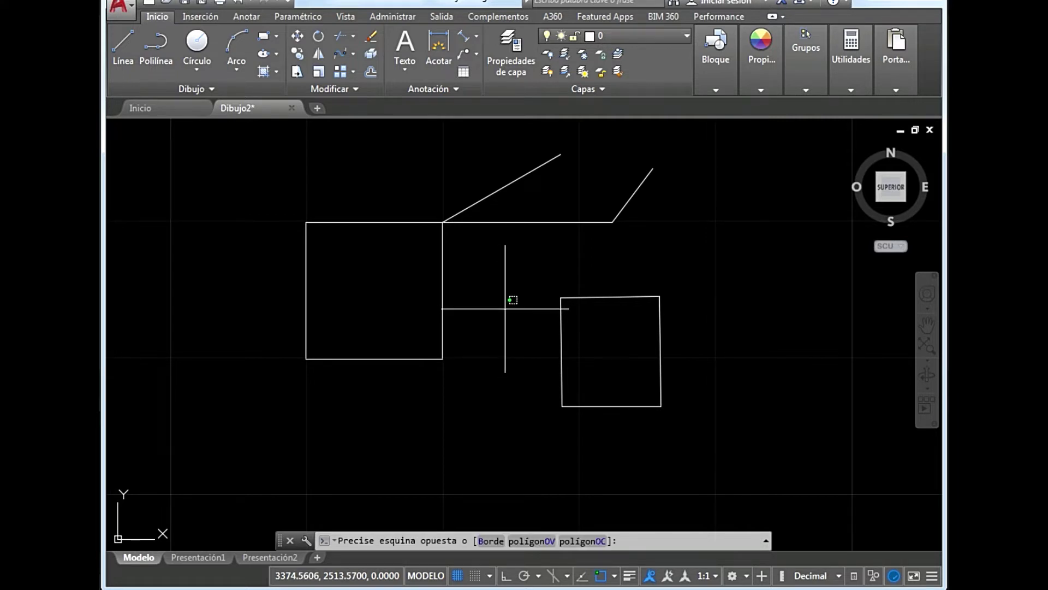
key("Escape")
scroll(501, 307, "up", 4)
scroll(502, 311, "down", 4)
scroll(503, 310, "down", 4)
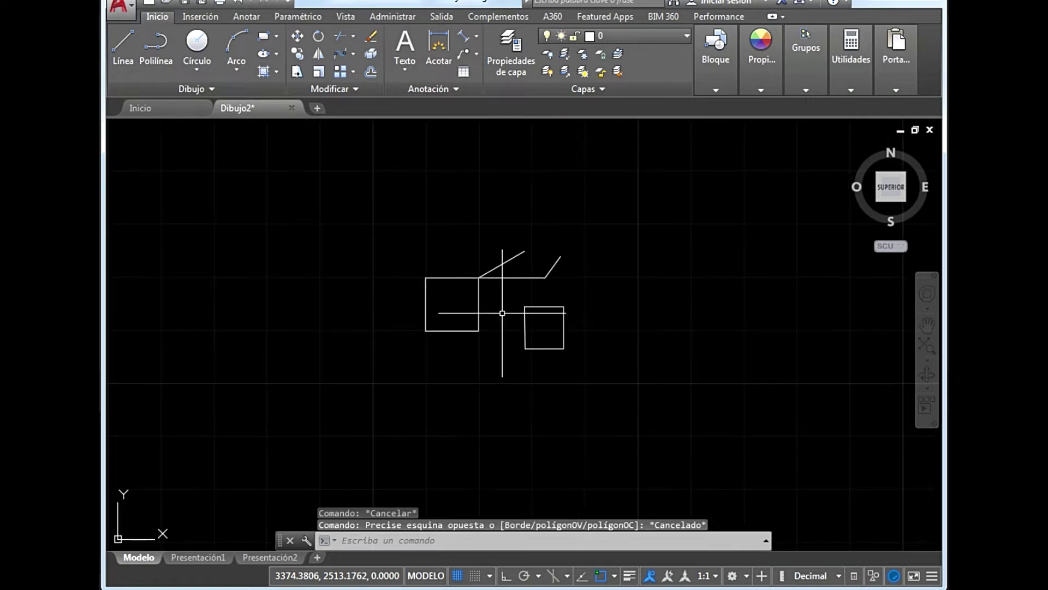
scroll(498, 311, "up", 4)
scroll(499, 322, "up", 4)
scroll(497, 325, "down", 4)
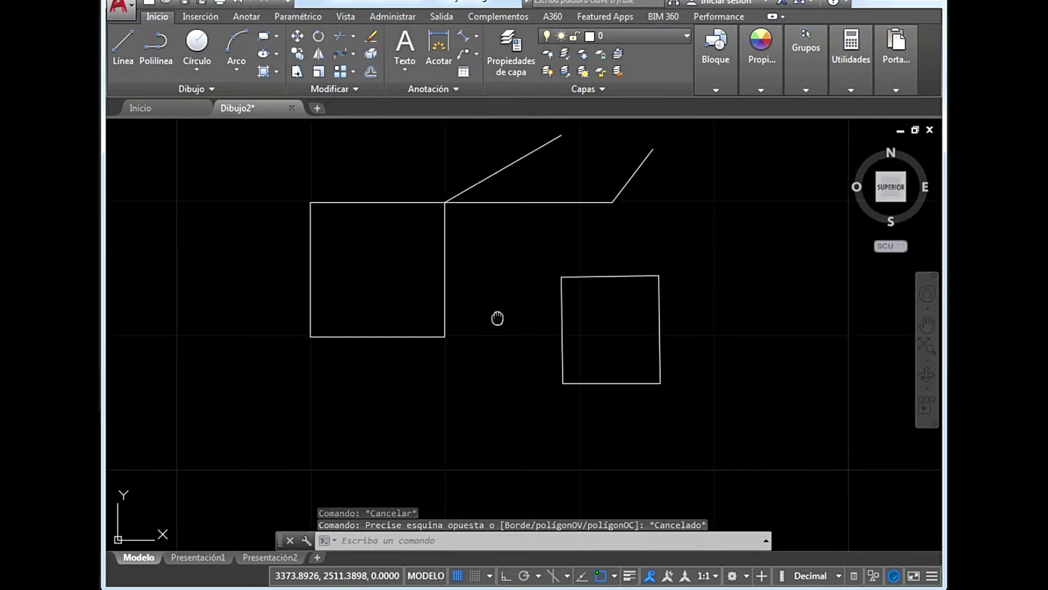
middle_click_drag(497, 319, 497, 339)
scroll(497, 337, "up", 5)
scroll(499, 332, "down", 5)
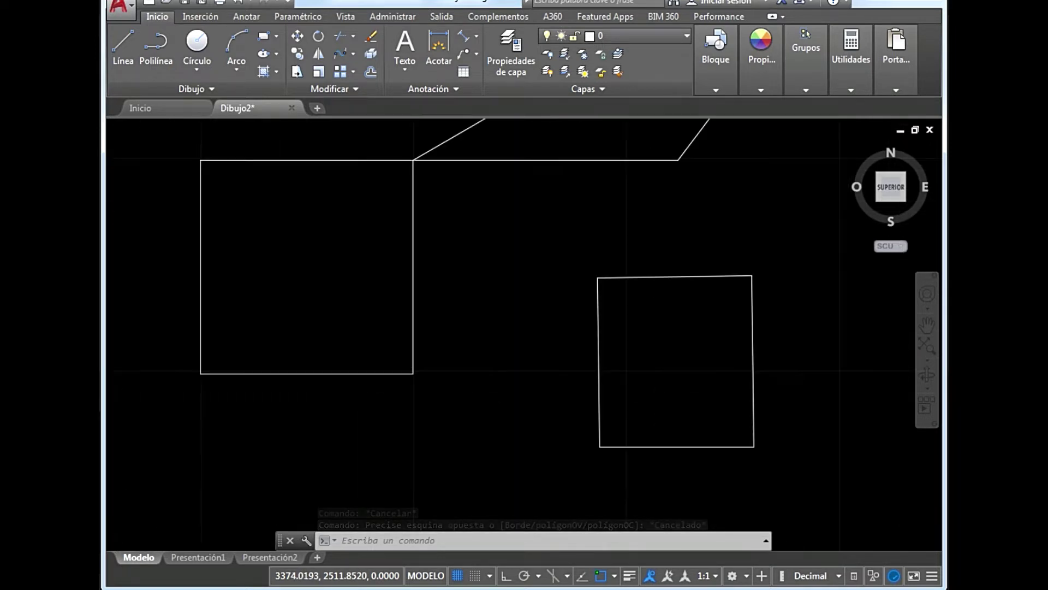
scroll(499, 332, "down", 2)
scroll(499, 332, "down", 3)
scroll(499, 331, "up", 3)
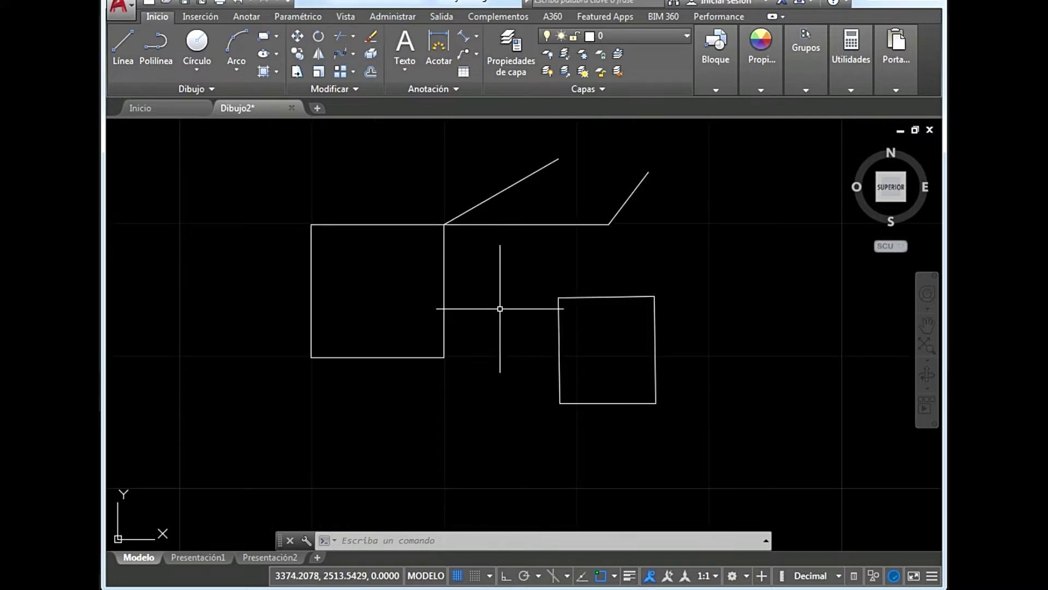
mouse_move(498, 306)
middle_mouse_down()
mouse_move(363, 394)
mouse_move(433, 253)
mouse_move(542, 367)
mouse_move(503, 334)
middle_mouse_up()
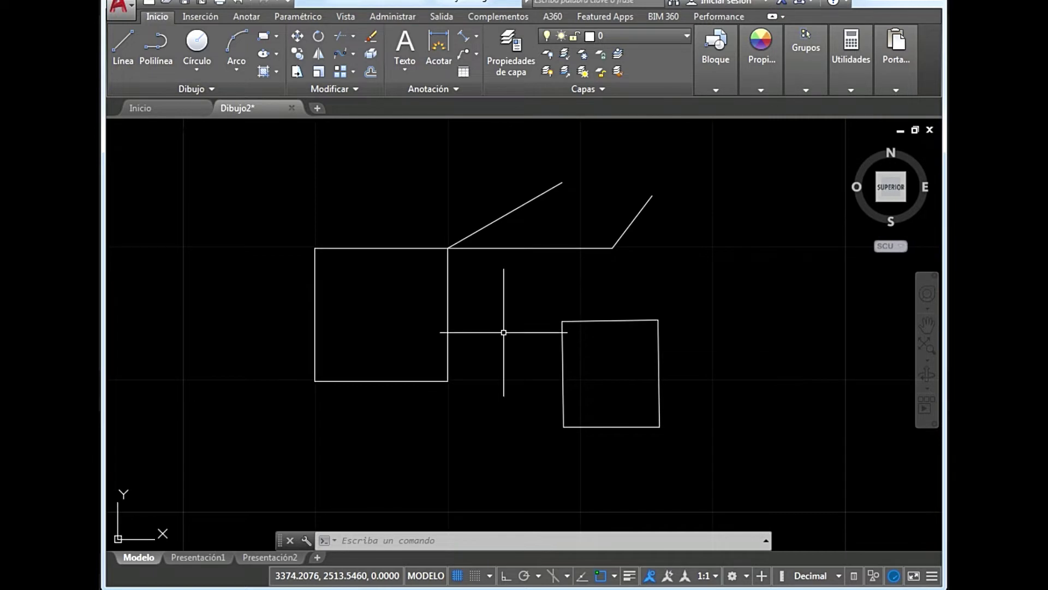
scroll(499, 325, "up", 4)
scroll(494, 322, "down", 4)
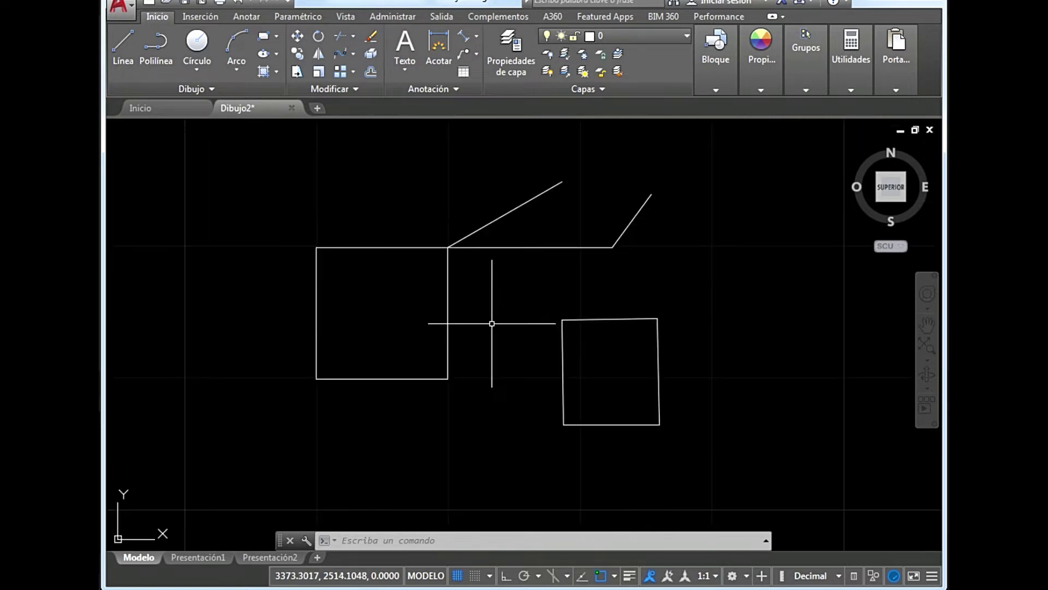
middle_click_drag(494, 322, 508, 318)
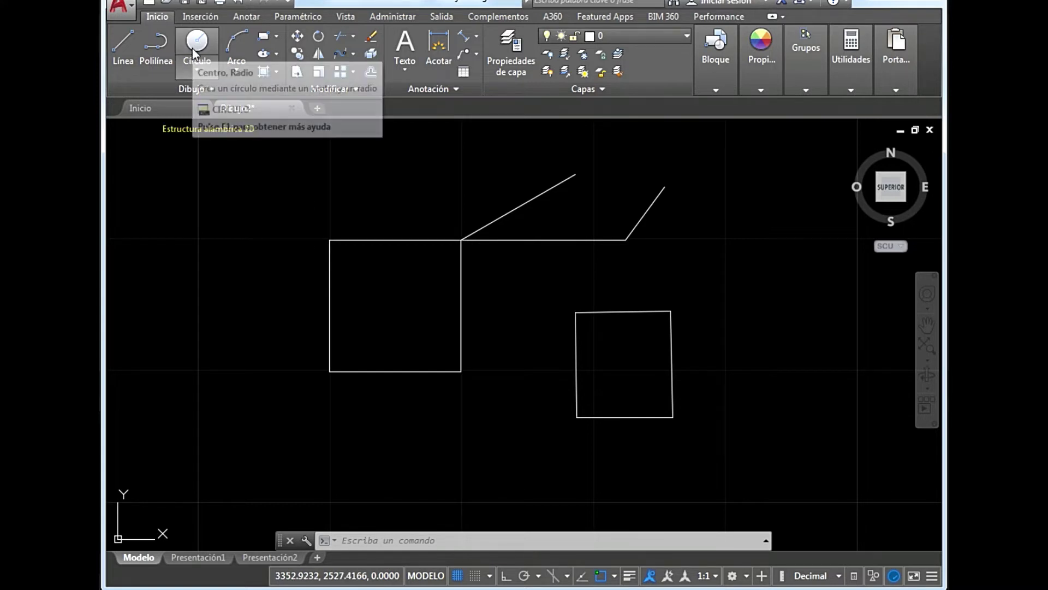
- Draw a radius-5 circle centred on the right square's top-right corner
left_click(192, 77)
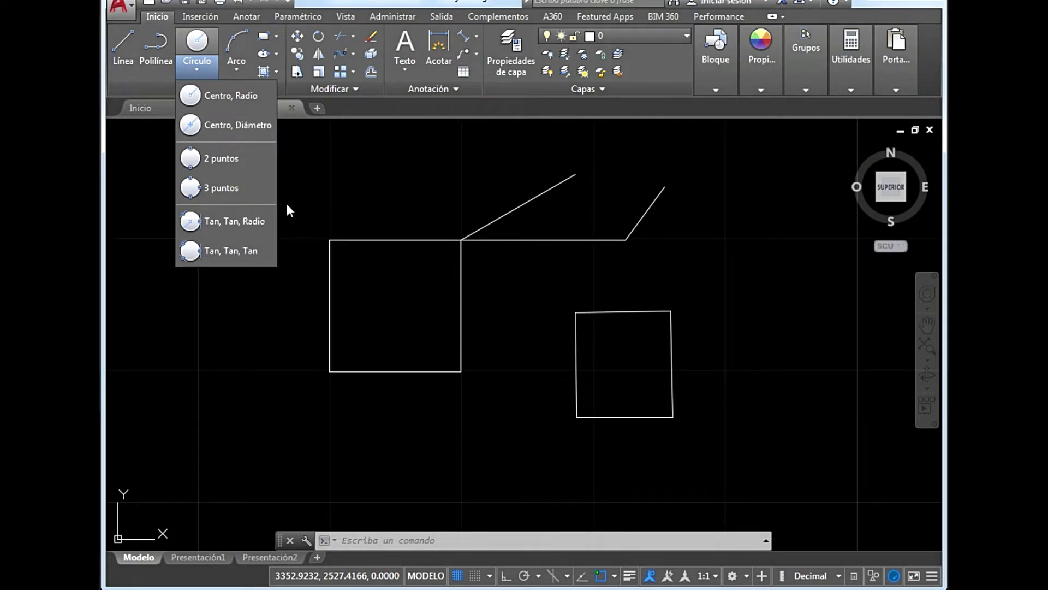
left_click(189, 46)
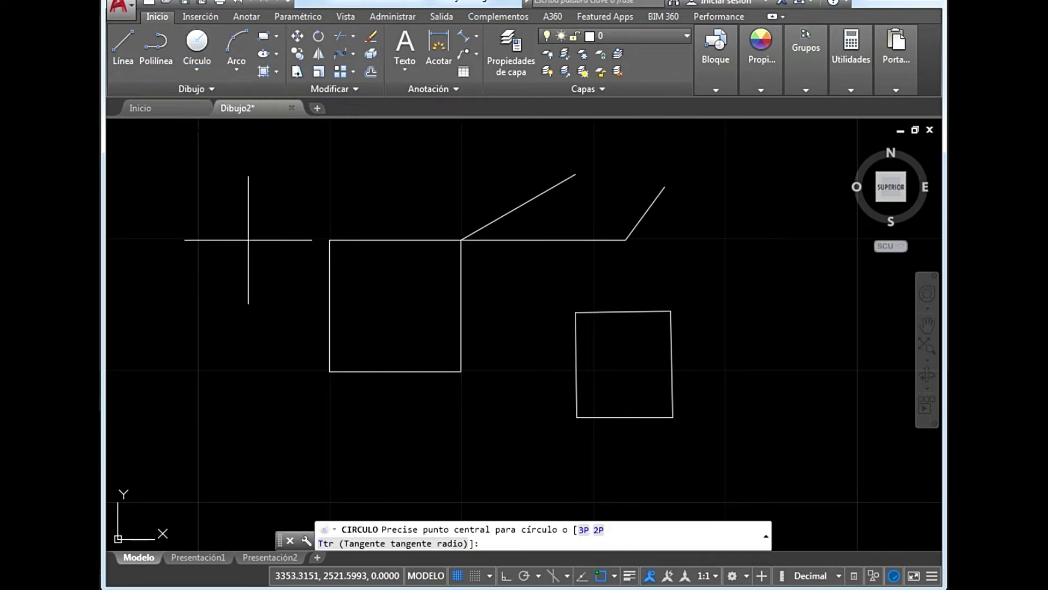
middle_click_drag(509, 376, 452, 349)
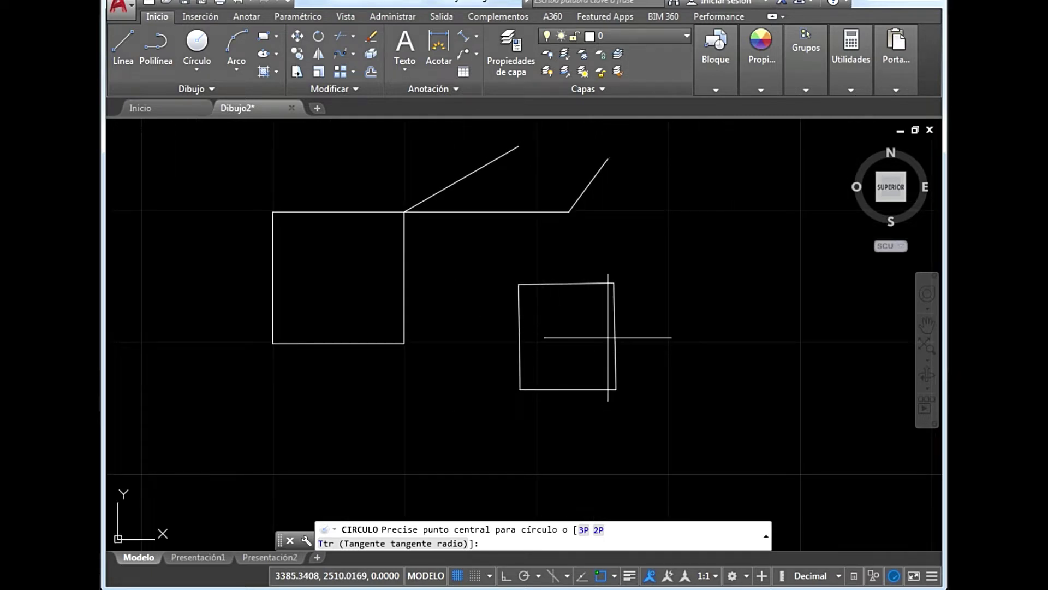
left_click(614, 282)
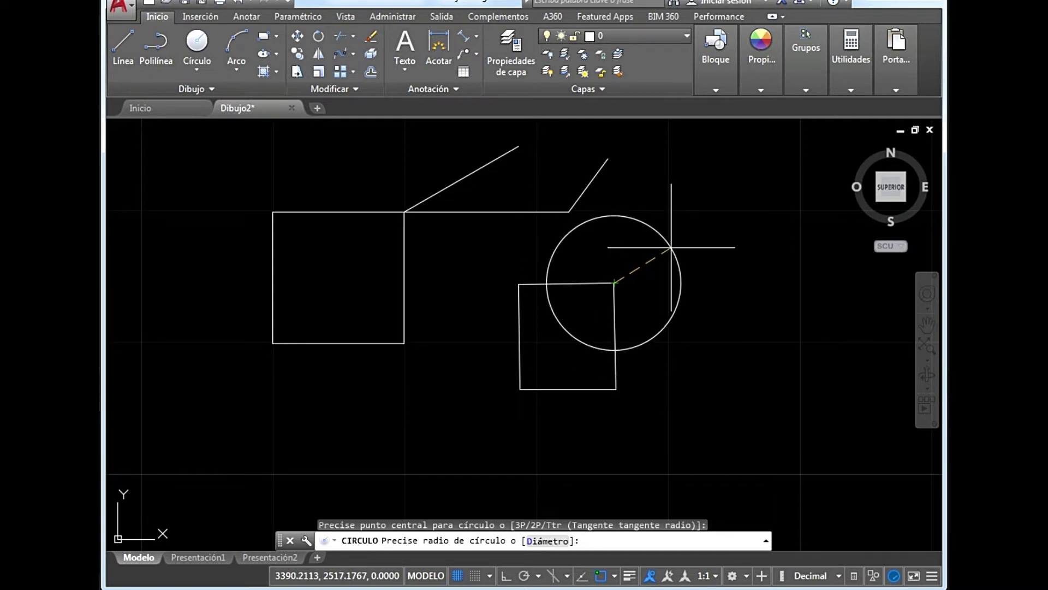
type("5")
key("Return")
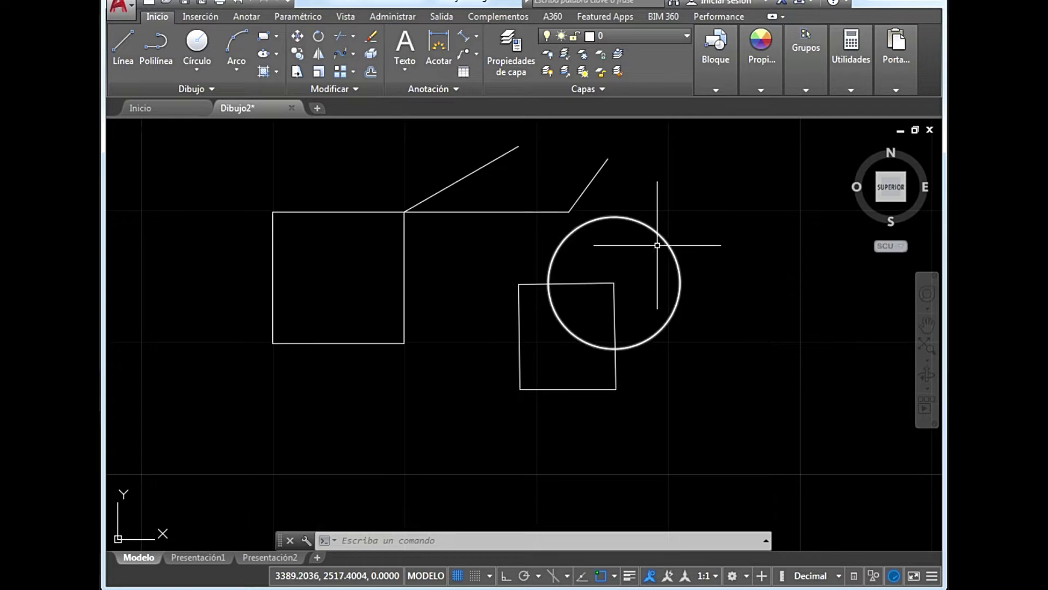
middle_click_drag(633, 275, 638, 264)
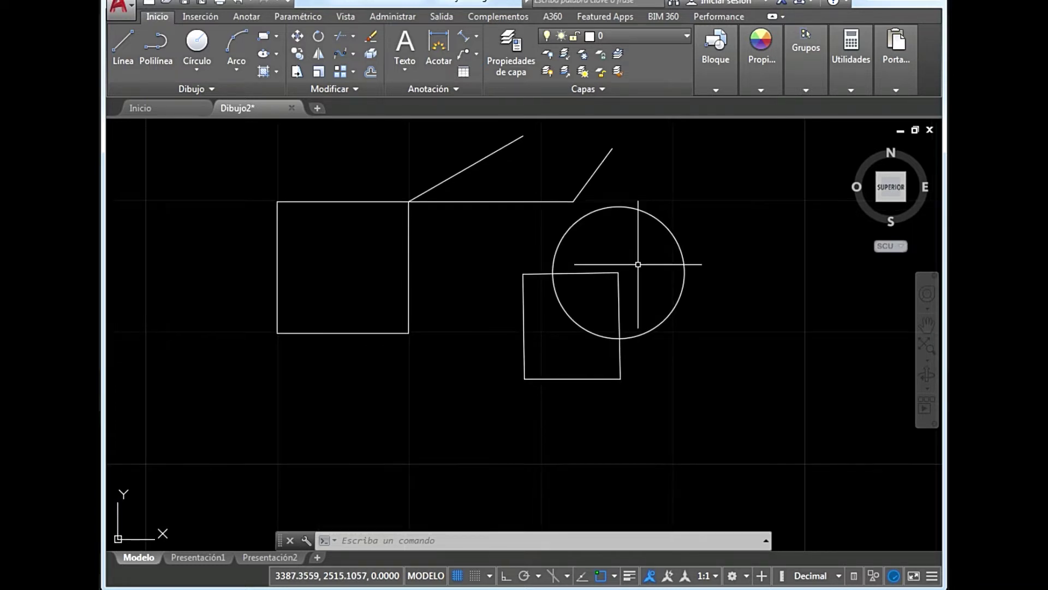
- Draw a two-point circle from the left square's bottom-right corner to the right square
left_click(198, 72)
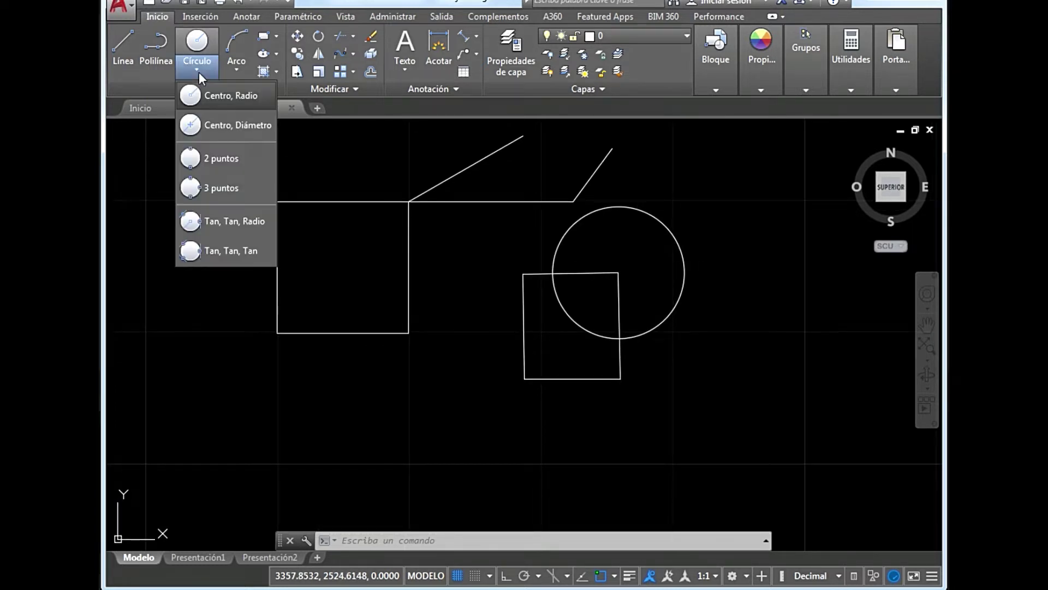
left_click(222, 160)
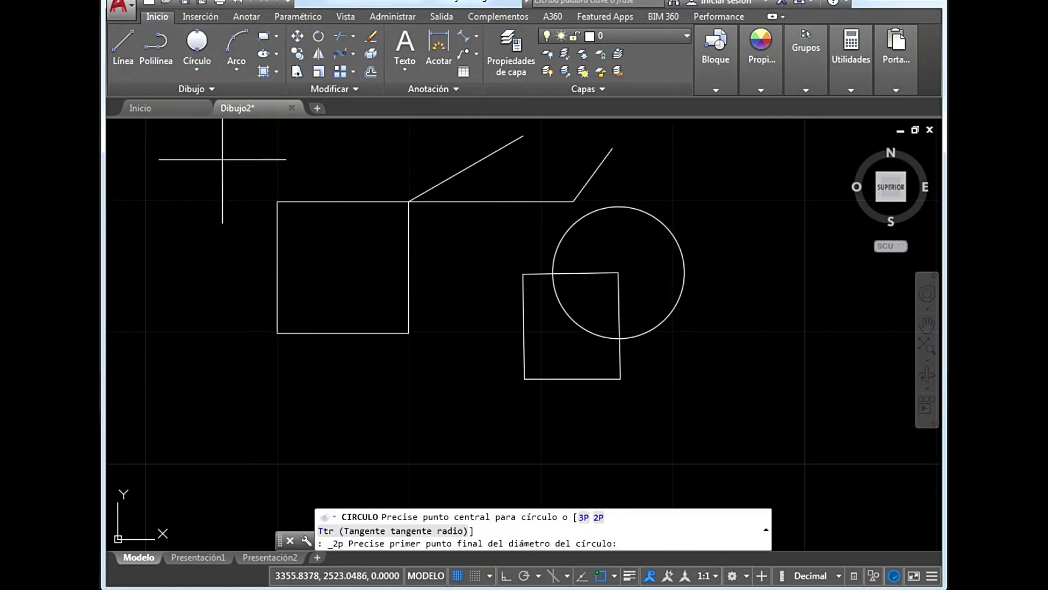
left_click(408, 332)
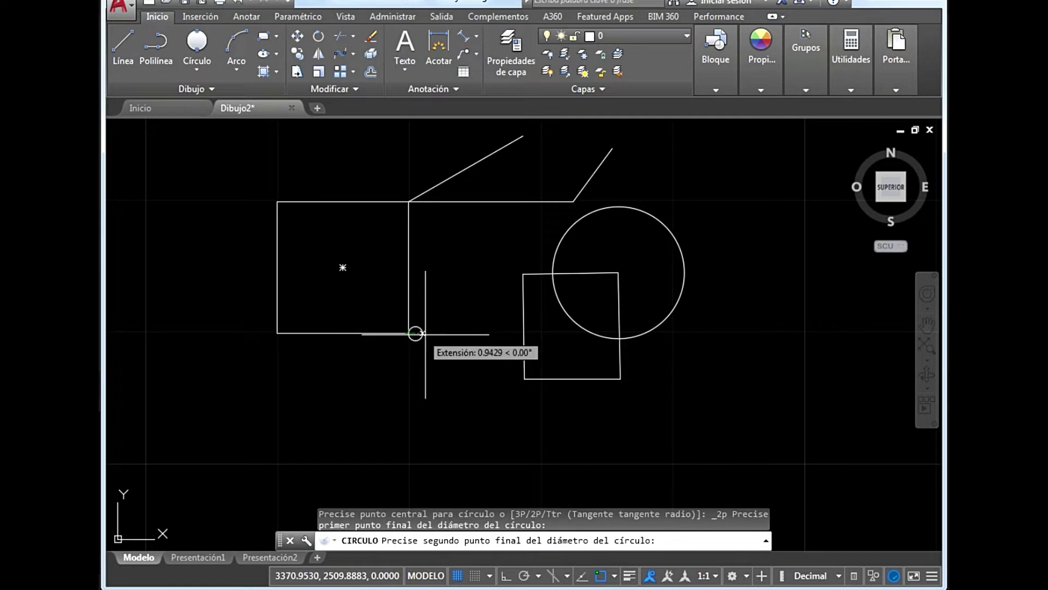
left_click(524, 378)
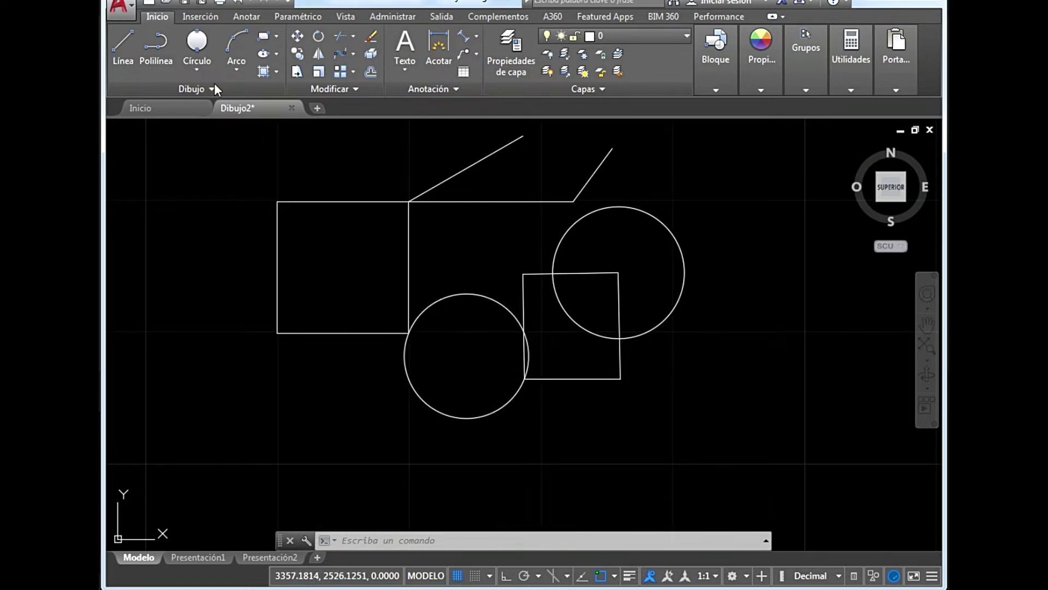
- Draw a three-point circle through the left square's top-left, top-right and bottom-right corners
left_click(199, 70)
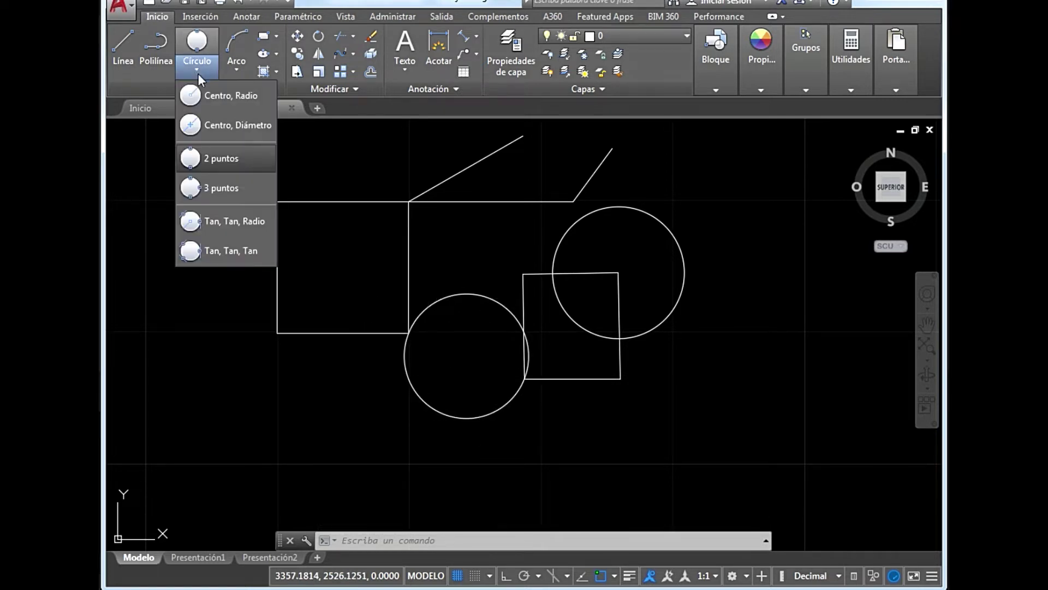
left_click(227, 189)
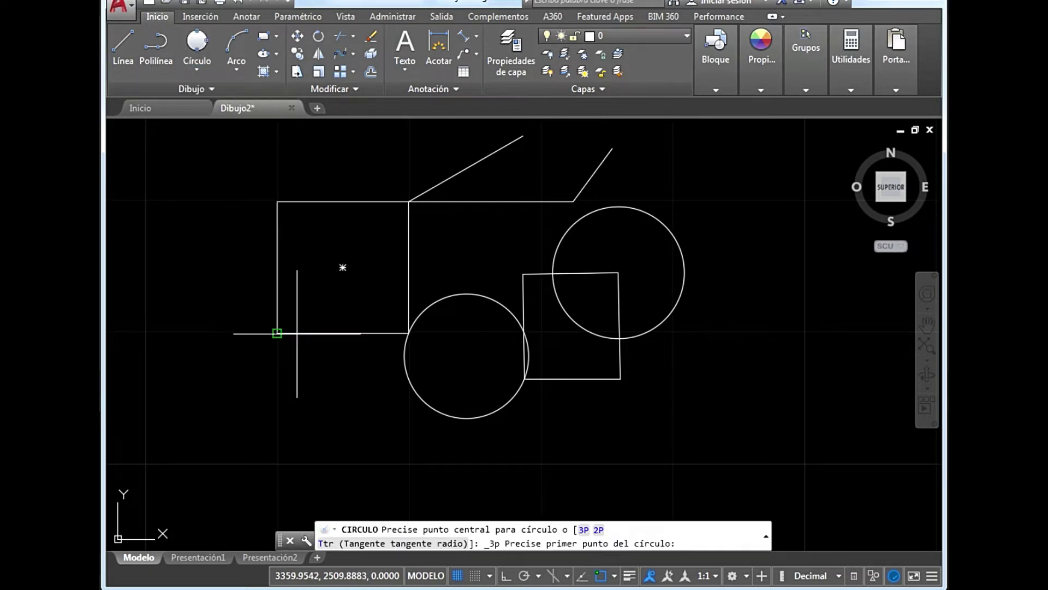
left_click(277, 201)
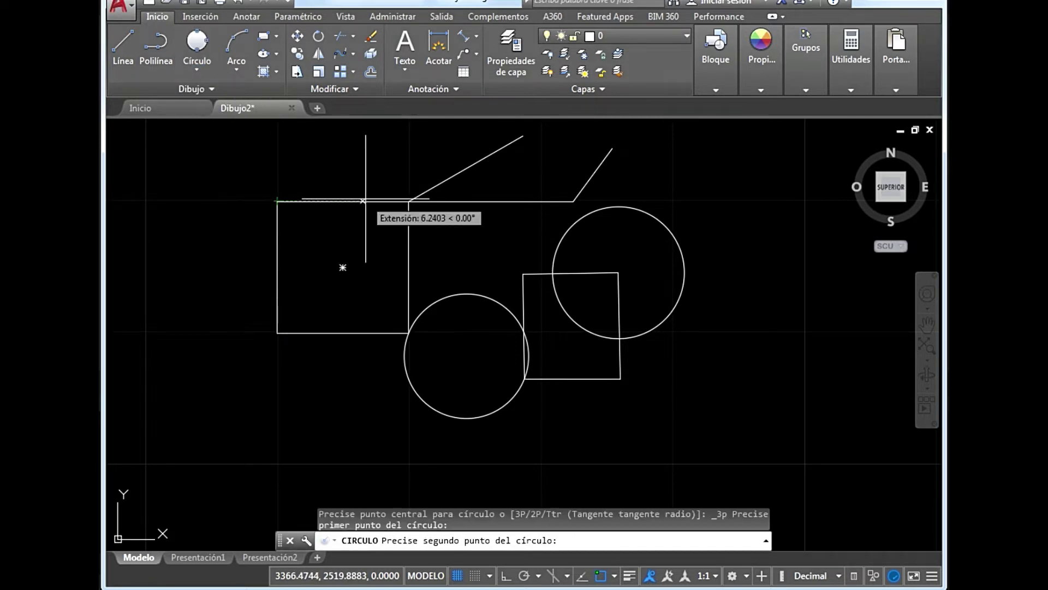
left_click(408, 201)
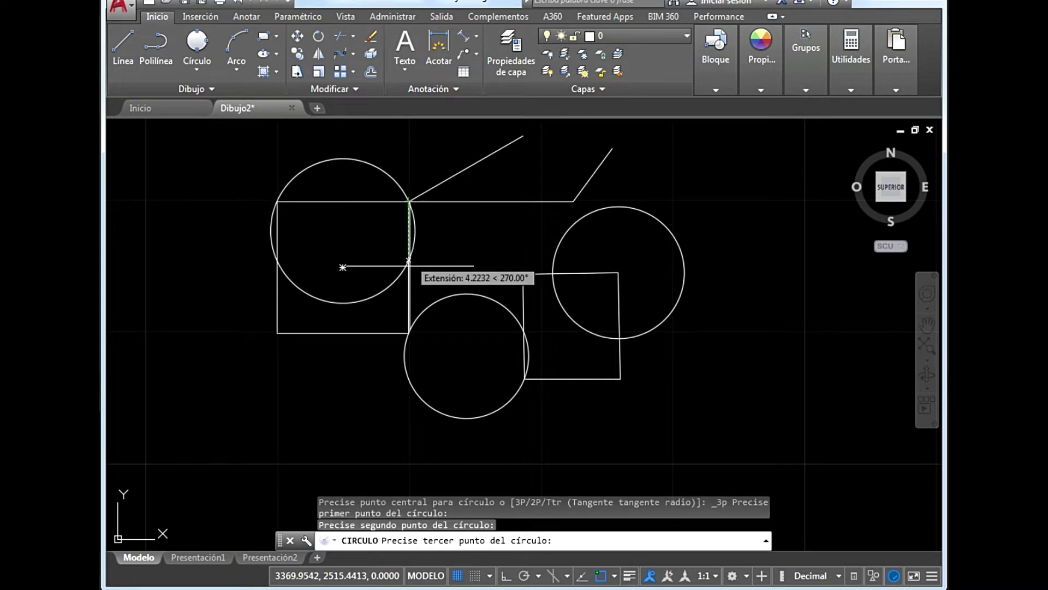
left_click(408, 332)
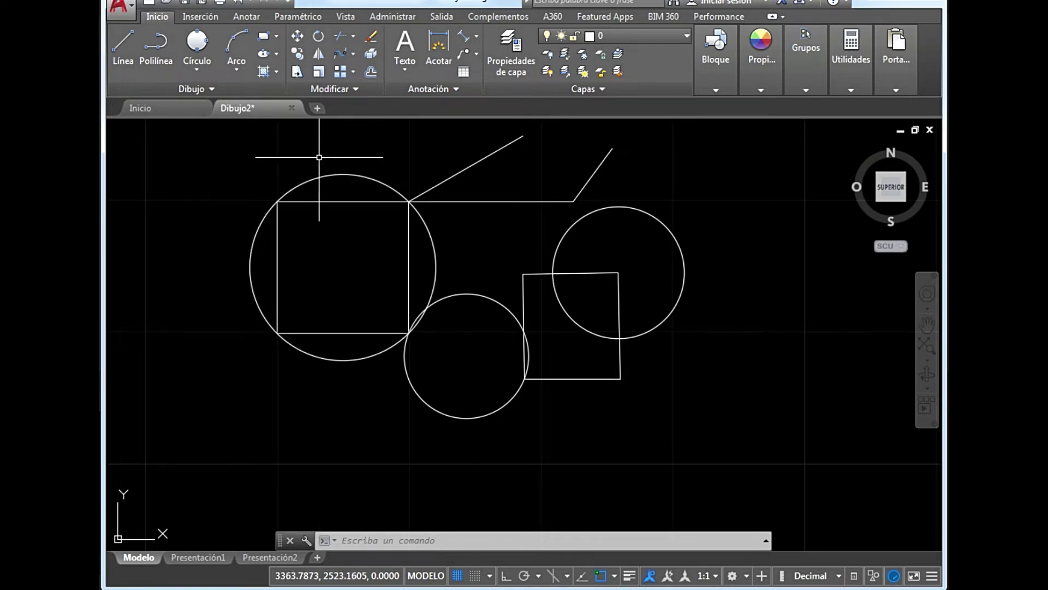
scroll(344, 236, "down", 4)
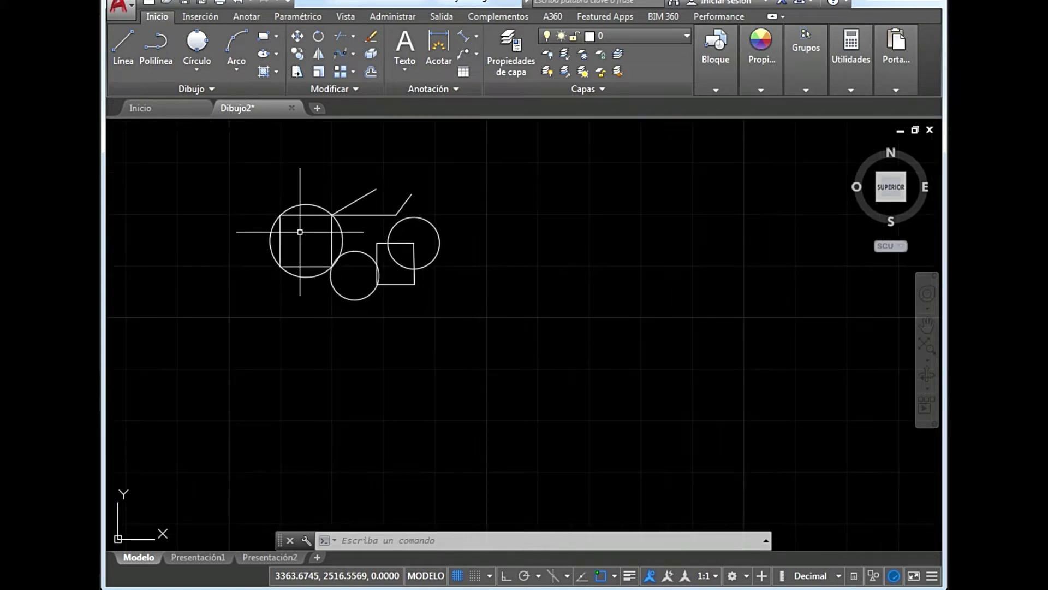
scroll(300, 232, "up", 5)
scroll(313, 233, "down", 3)
middle_click_drag(316, 235, 243, 233)
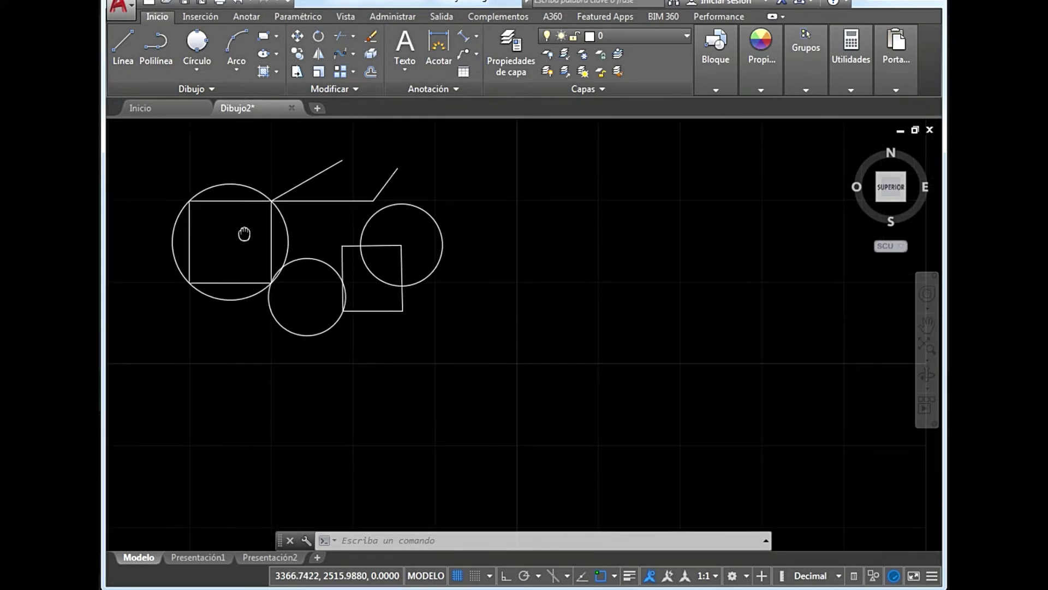
- Draw a radius-4 centre-radius circle in open space right of the shapes
left_click(204, 70)
left_click(214, 98)
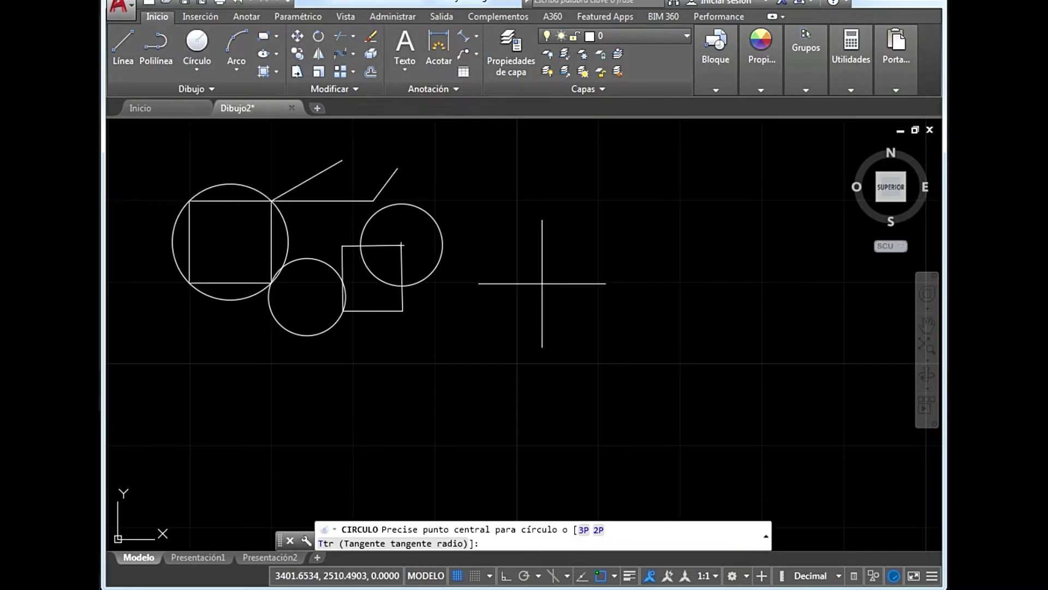
left_click(525, 295)
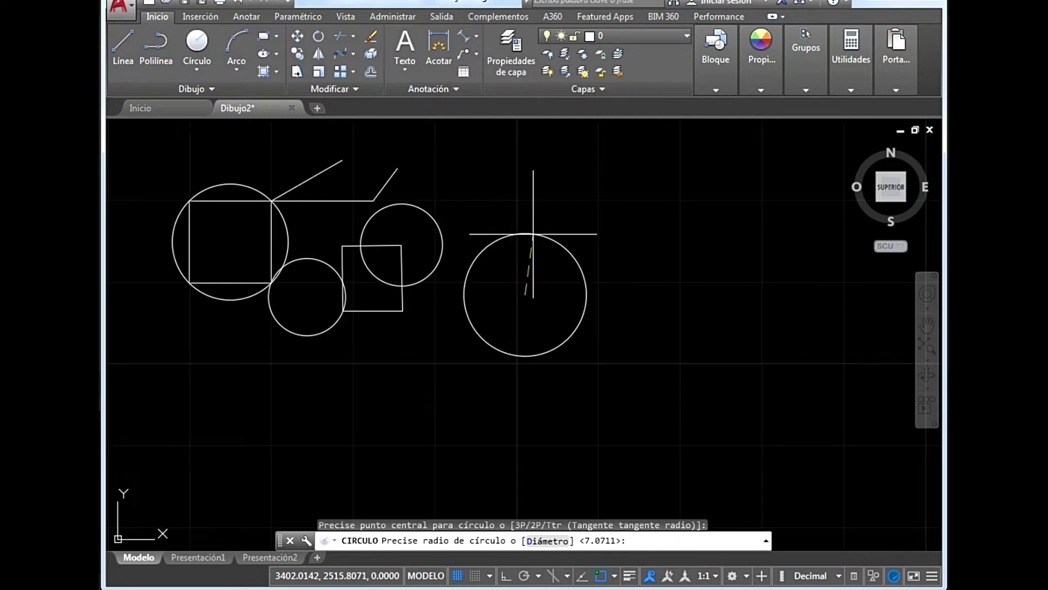
type("4")
key("Return")
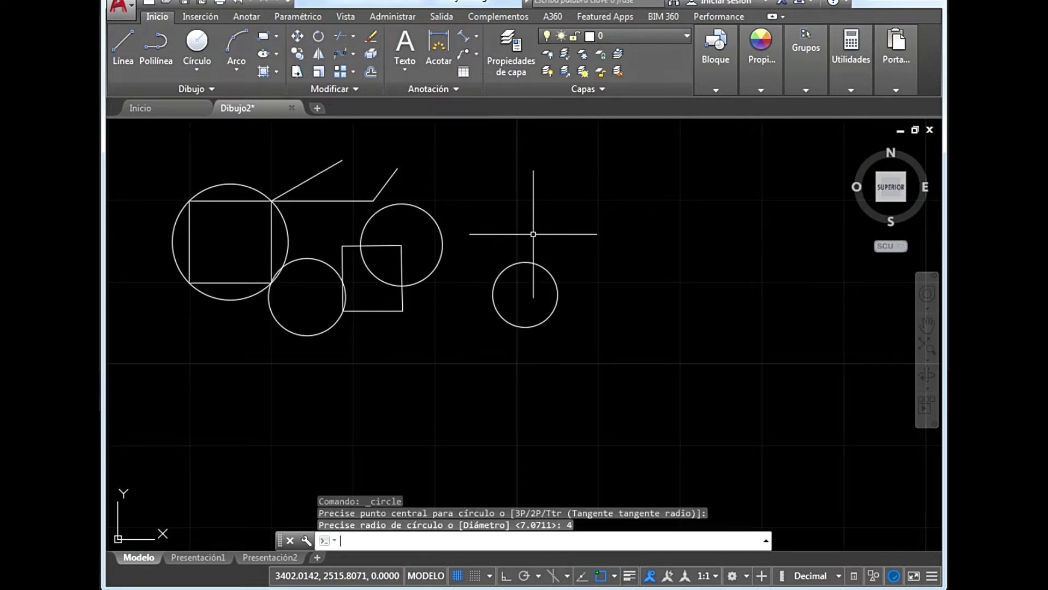
scroll(507, 298, "up", 2)
middle_click_drag(508, 294, 417, 284)
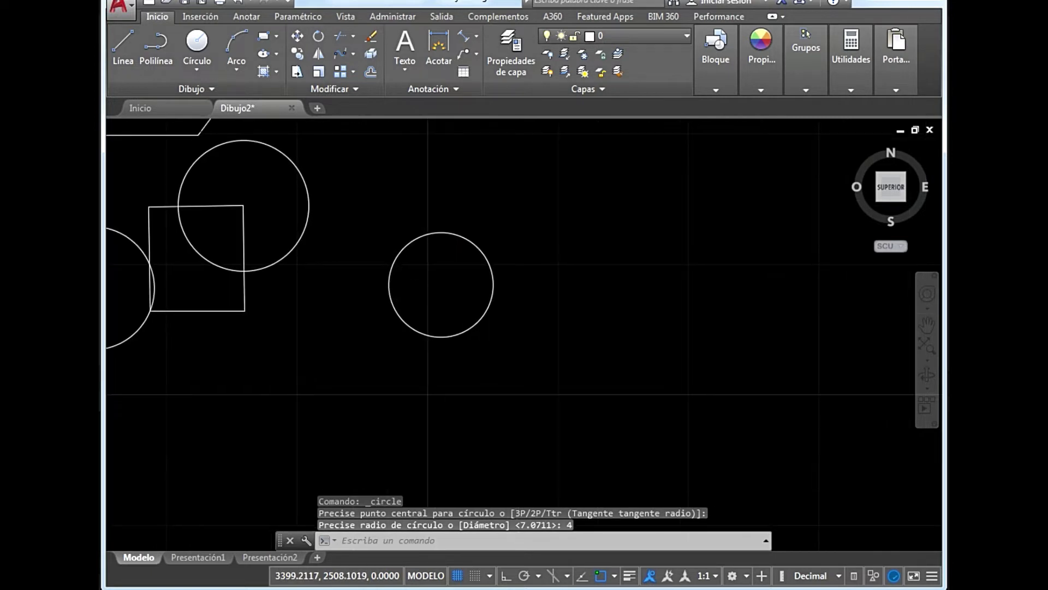
scroll(425, 276, "up", 1)
scroll(456, 234, "up", 1)
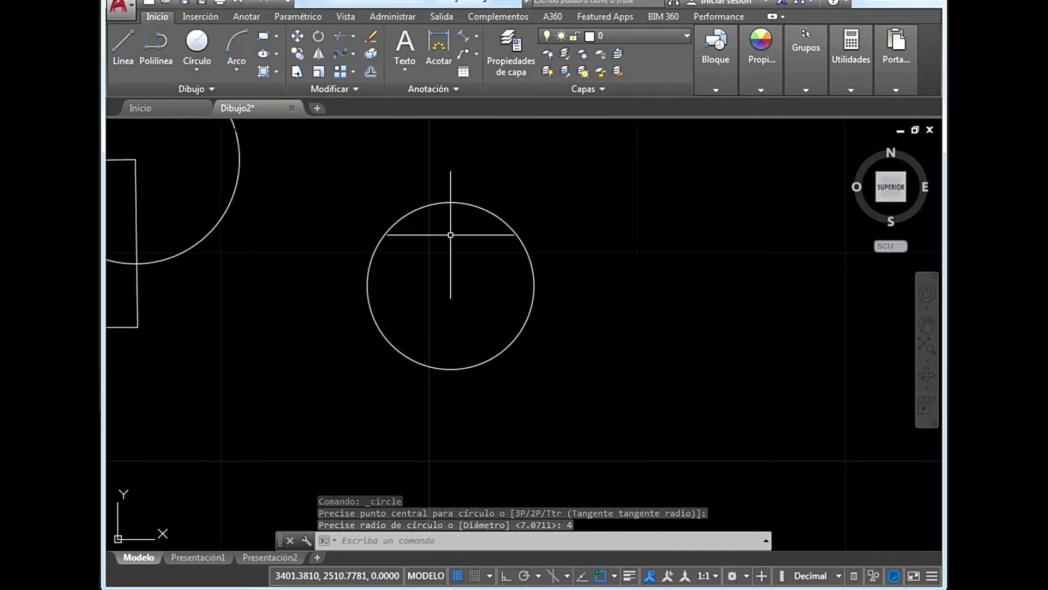
left_click(202, 44)
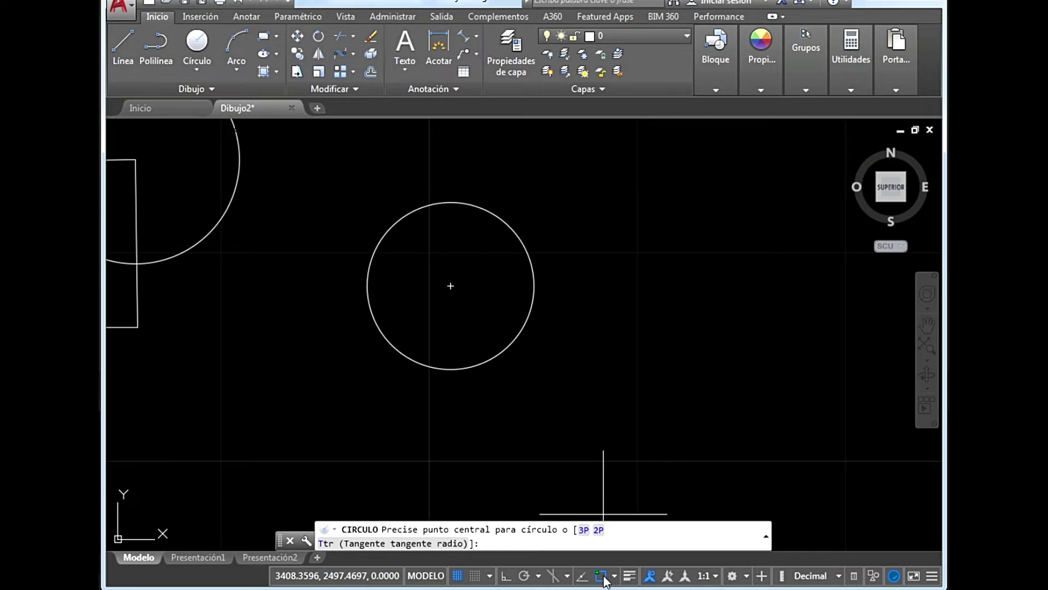
- Enable the Centre object snap and draw a radius-2 circle concentric with the radius-4 circle
right_click(604, 575)
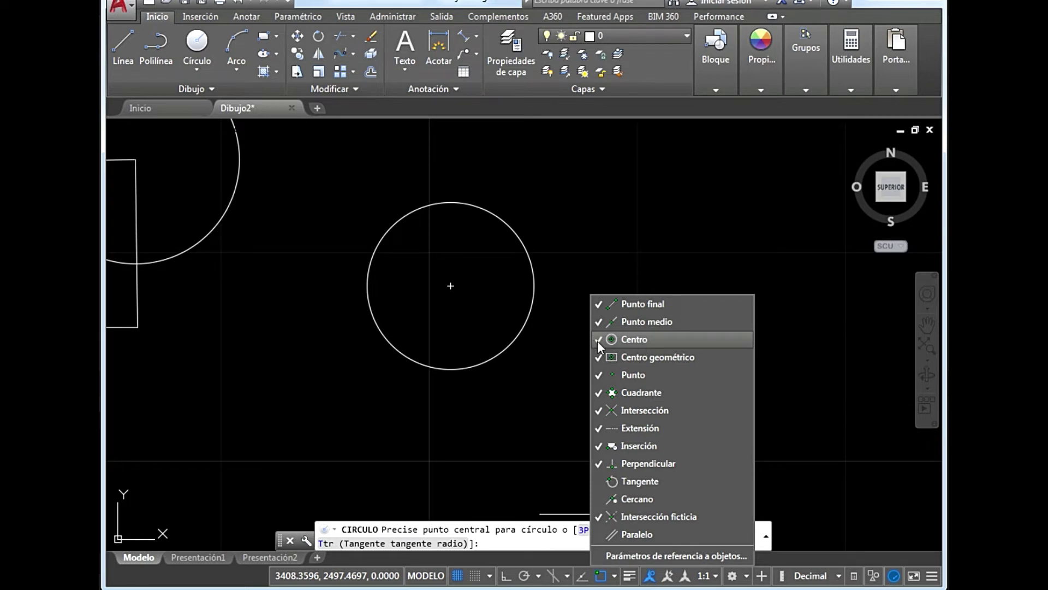
left_click(562, 341)
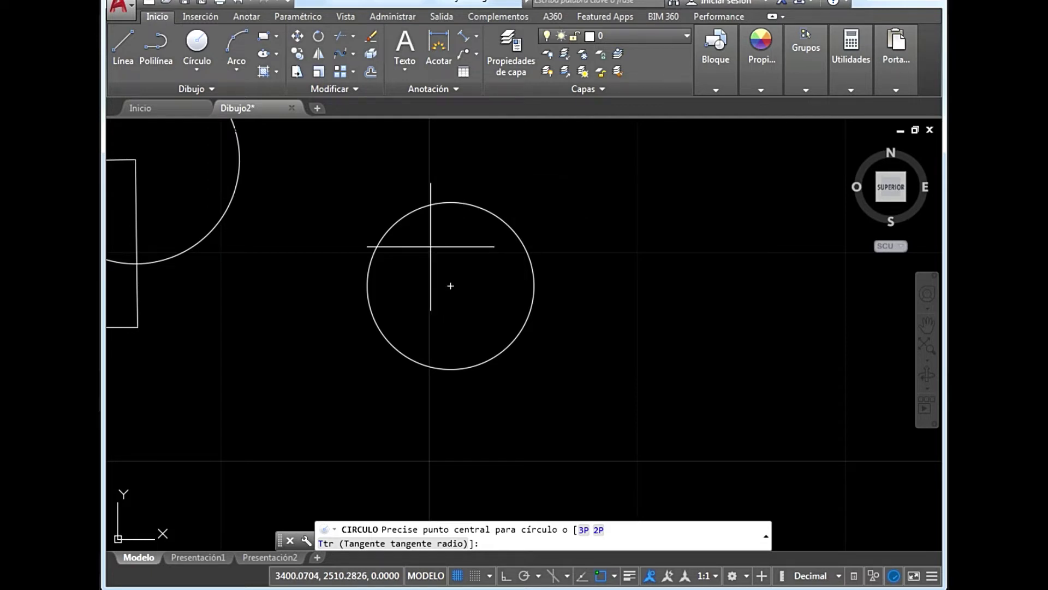
middle_click_drag(430, 247, 468, 259)
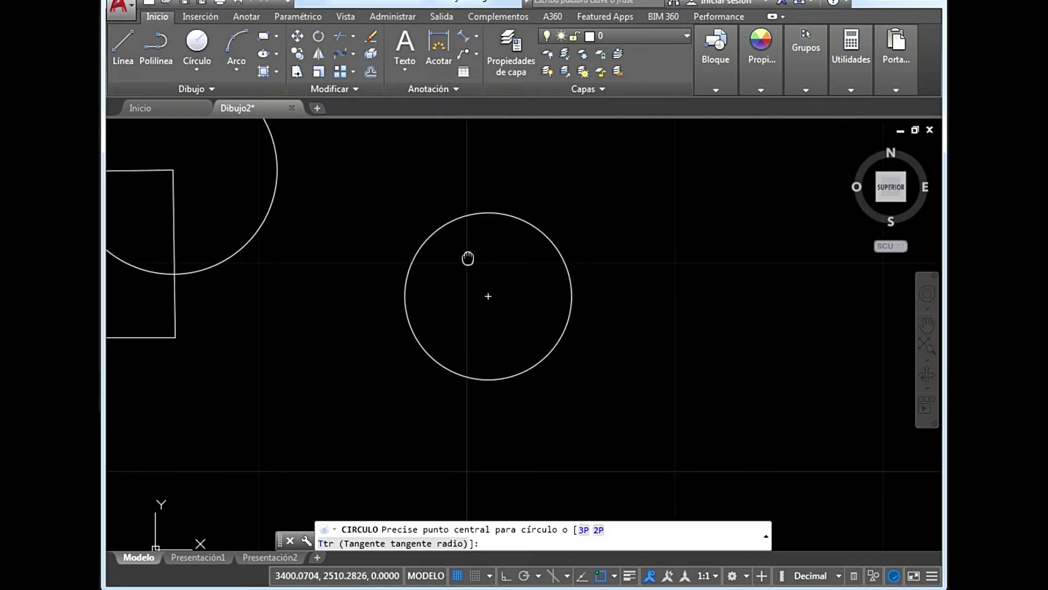
left_click(489, 296)
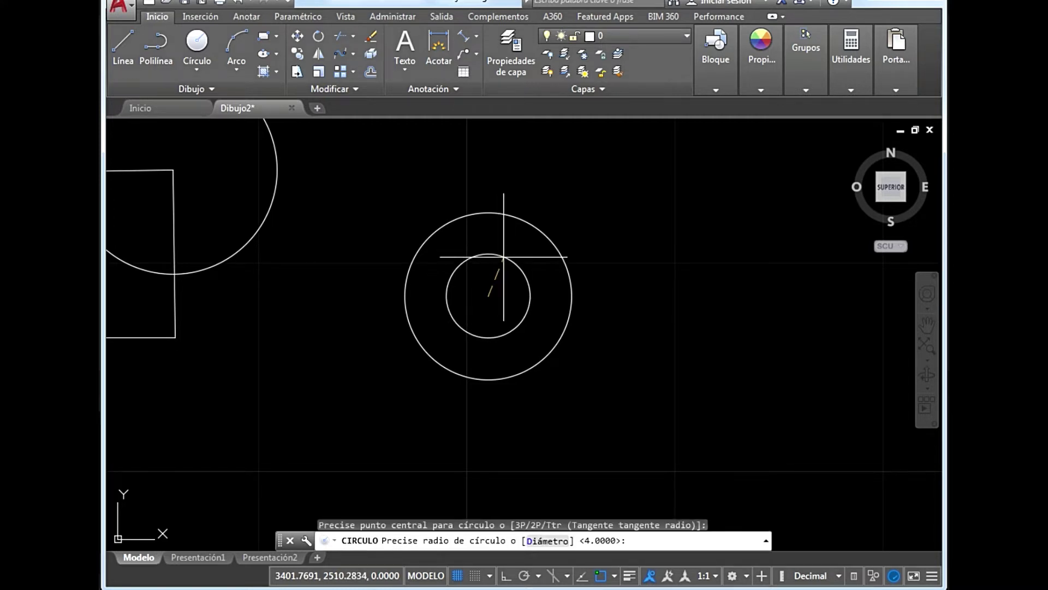
type("2")
key("Return")
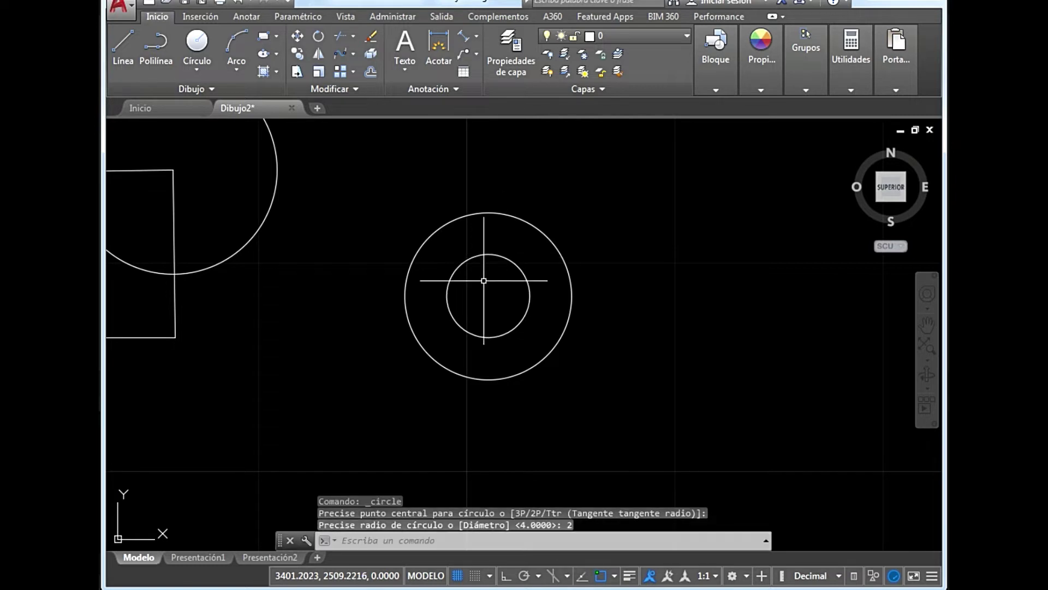
- Zoom and pan around the concentric circles to inspect the ring
scroll(463, 289, "down", 2)
scroll(481, 284, "down", 1)
scroll(494, 268, "up", 5)
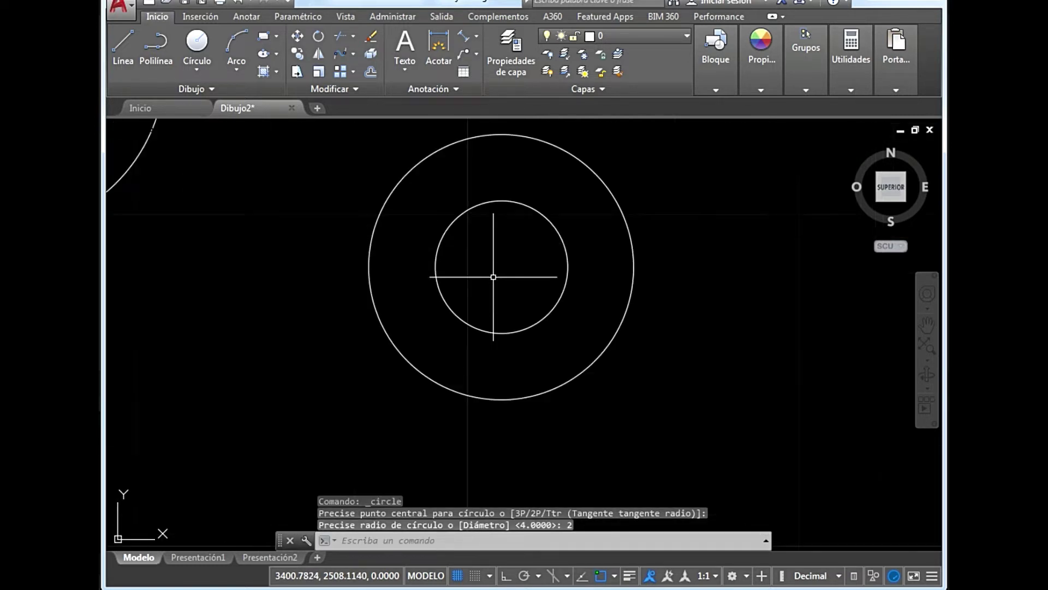
scroll(491, 271, "down", 2)
middle_click_drag(492, 269, 489, 297)
scroll(490, 294, "up", 2)
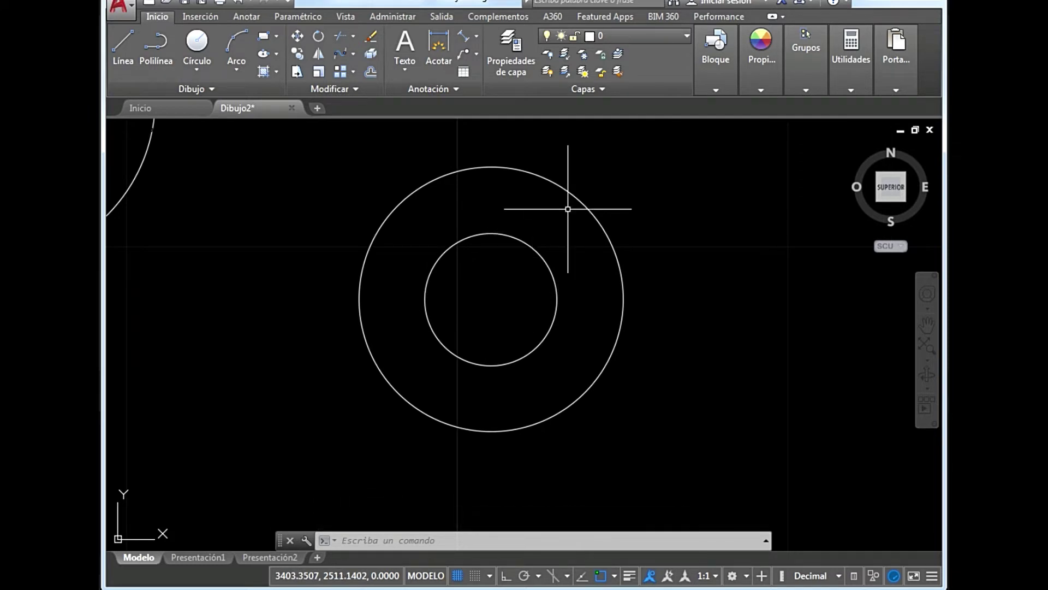
scroll(541, 230, "down", 2)
scroll(548, 221, "down", 2)
scroll(512, 261, "down", 1)
mouse_move(512, 261)
middle_mouse_down()
mouse_move(519, 299)
mouse_move(468, 285)
mouse_move(523, 275)
middle_mouse_up()
scroll(519, 300, "down", 2)
scroll(523, 300, "up", 4)
scroll(489, 299, "down", 2)
scroll(487, 297, "down", 1)
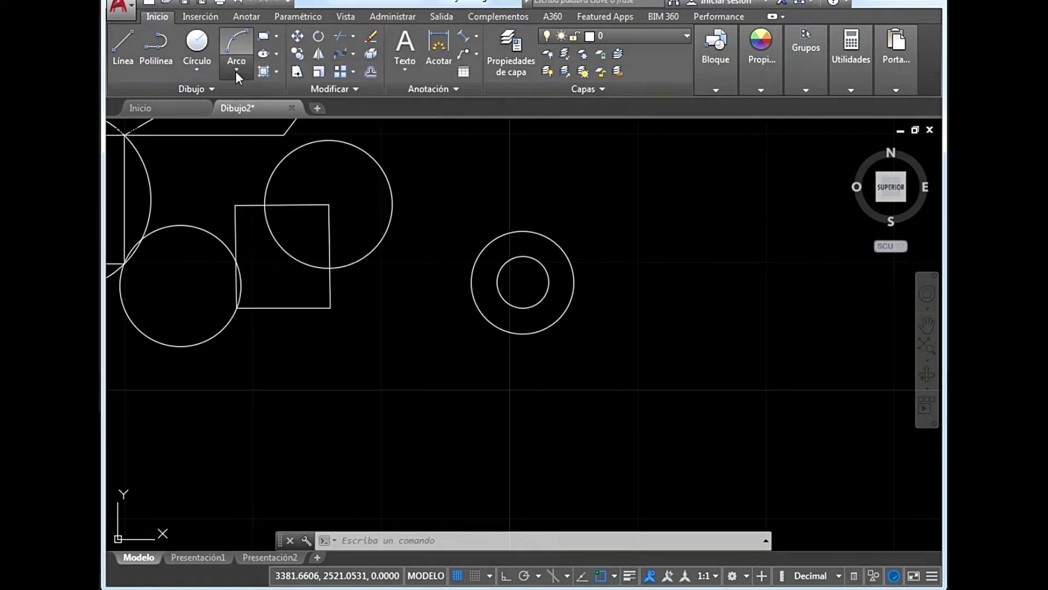
- Draw a three-point arc from the square's lower-left corner to the outer ring circle's bottom
left_click(236, 71)
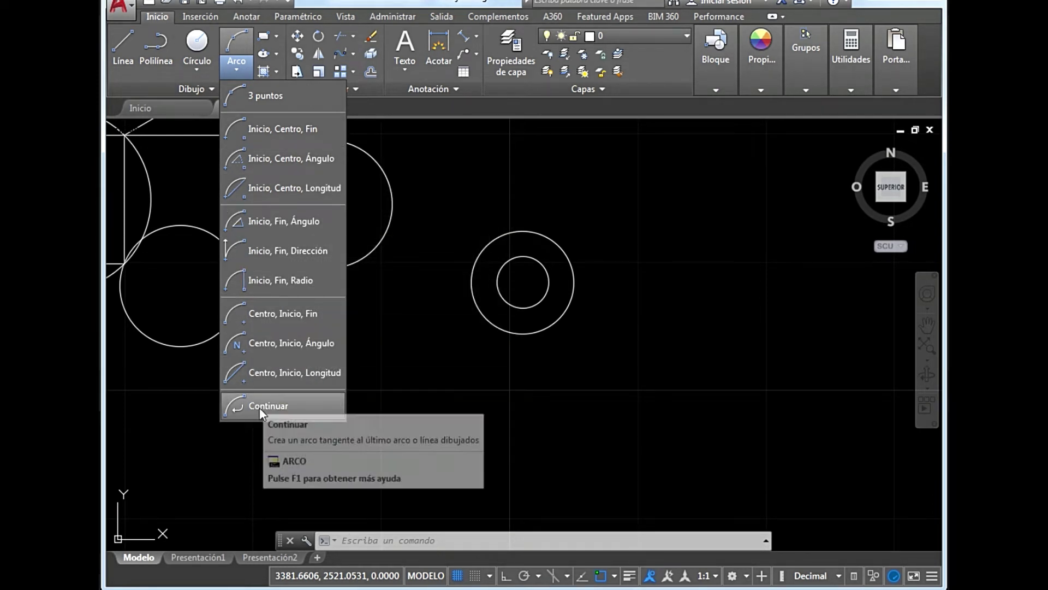
left_click(424, 276)
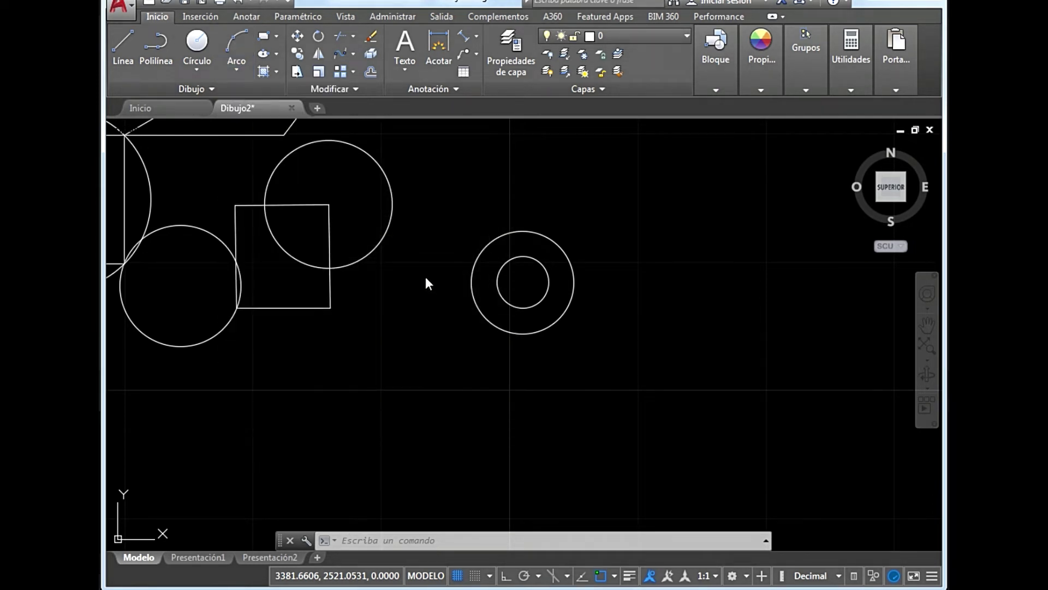
left_click(230, 39)
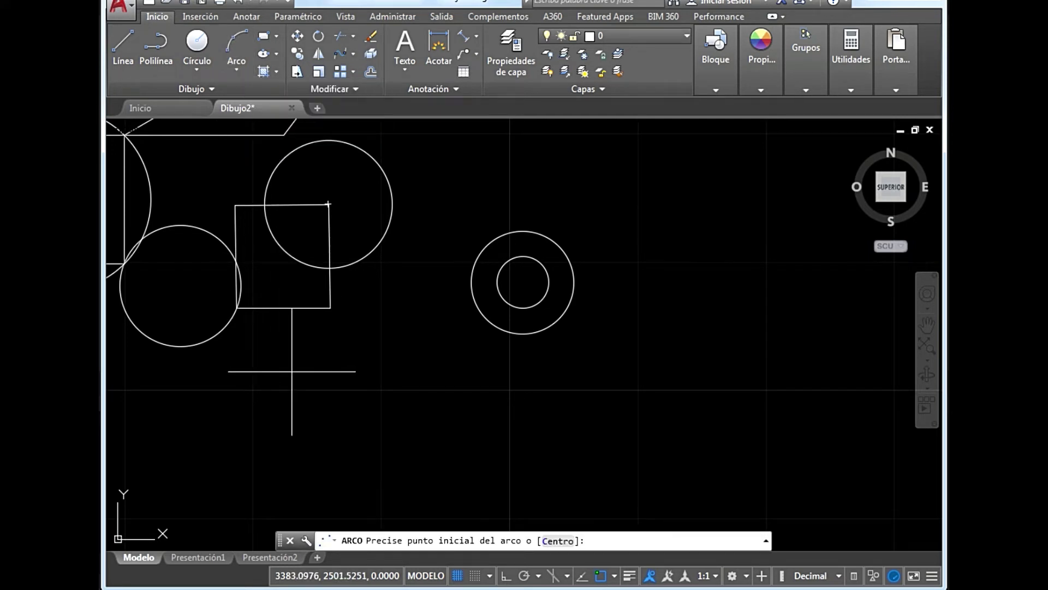
left_click(237, 308)
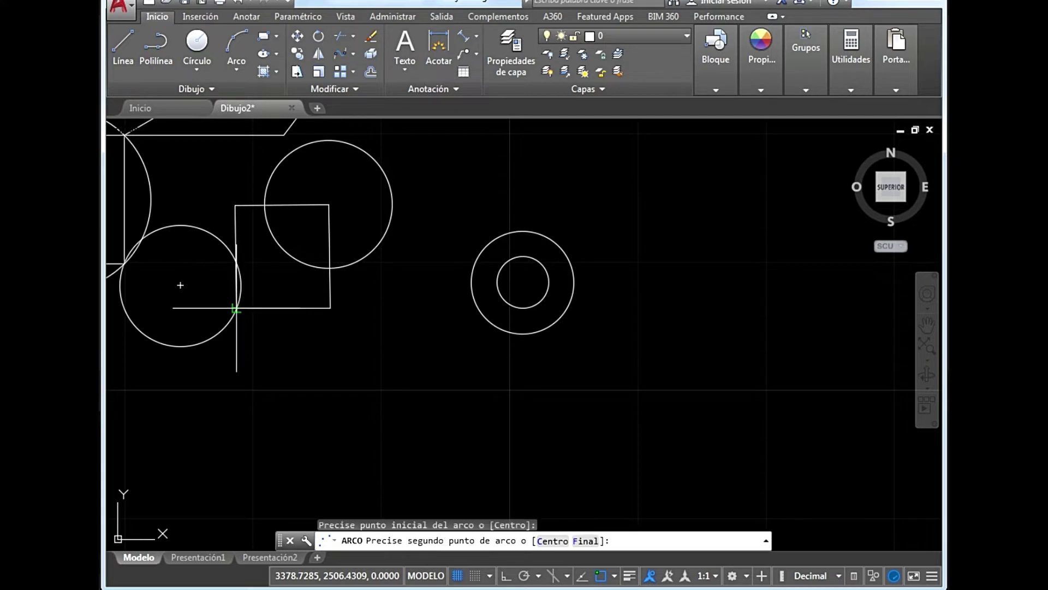
left_click(329, 307)
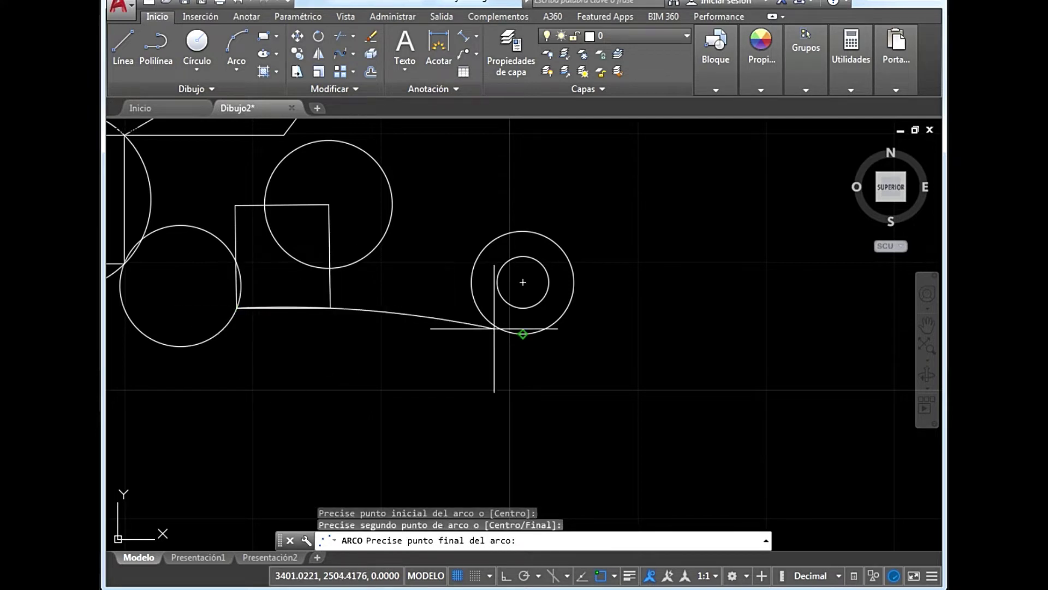
left_click(523, 333)
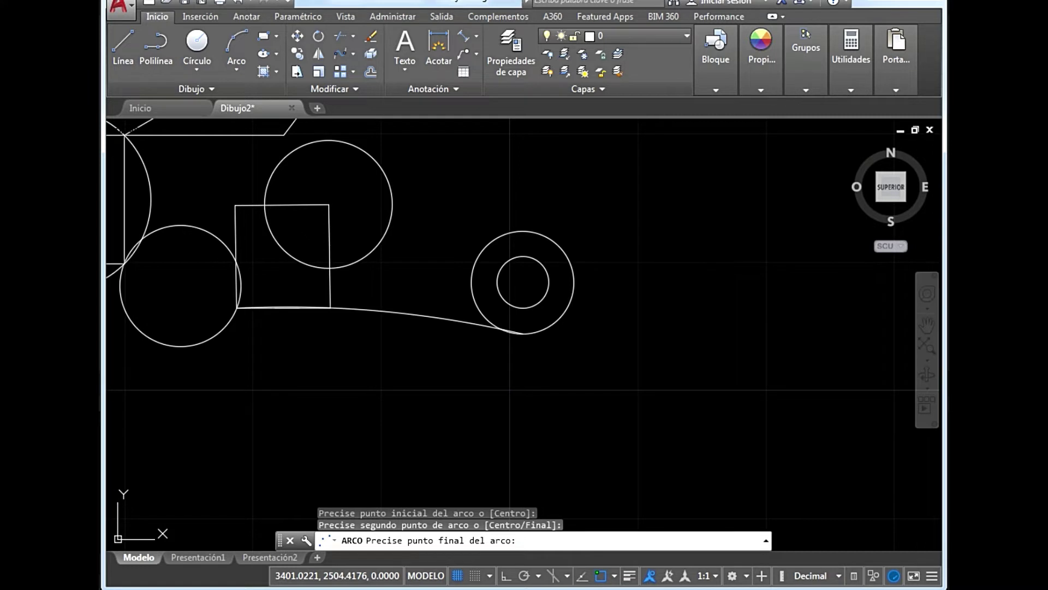
scroll(305, 293, "up", 1)
scroll(304, 293, "up", 2)
scroll(307, 300, "down", 2)
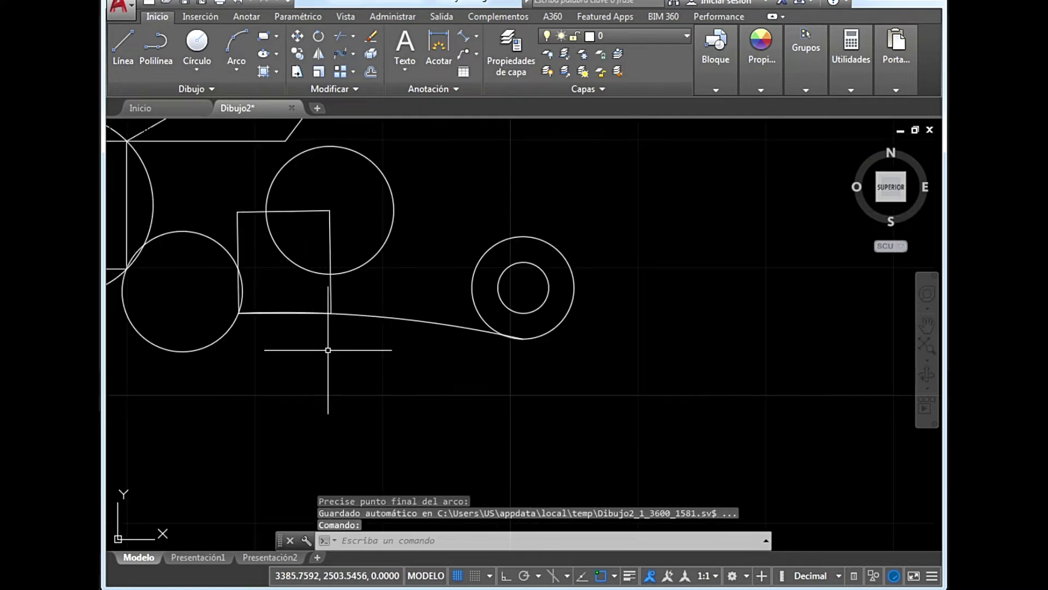
middle_click_drag(349, 350, 410, 317)
scroll(337, 275, "down", 1)
middle_click_drag(337, 275, 360, 332)
- Draw a three-point arc from the slanted line's endpoint, past the lower circle, to the square's corner
left_click(233, 67)
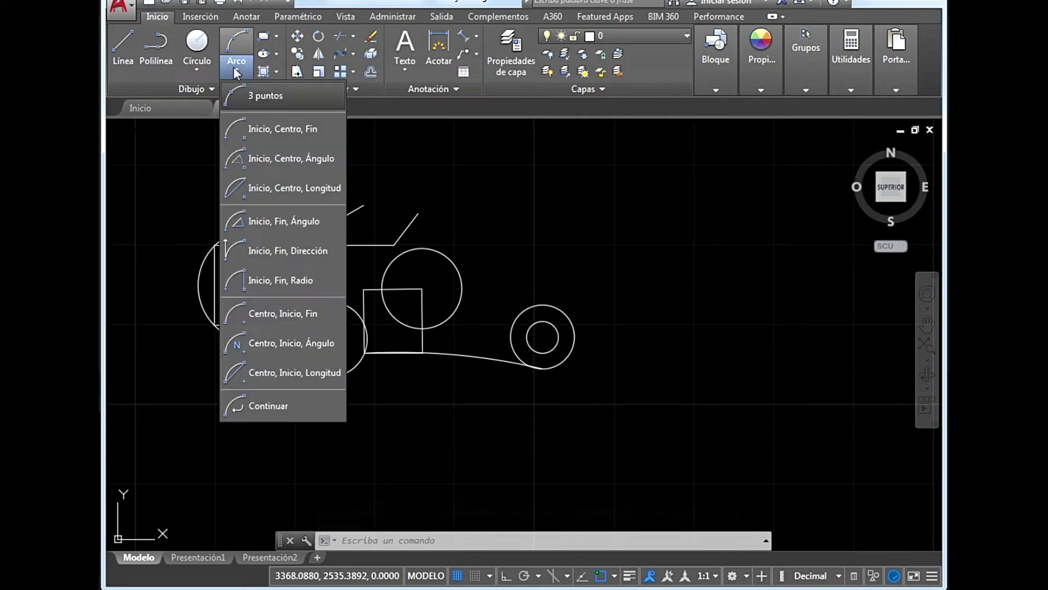
left_click(241, 42)
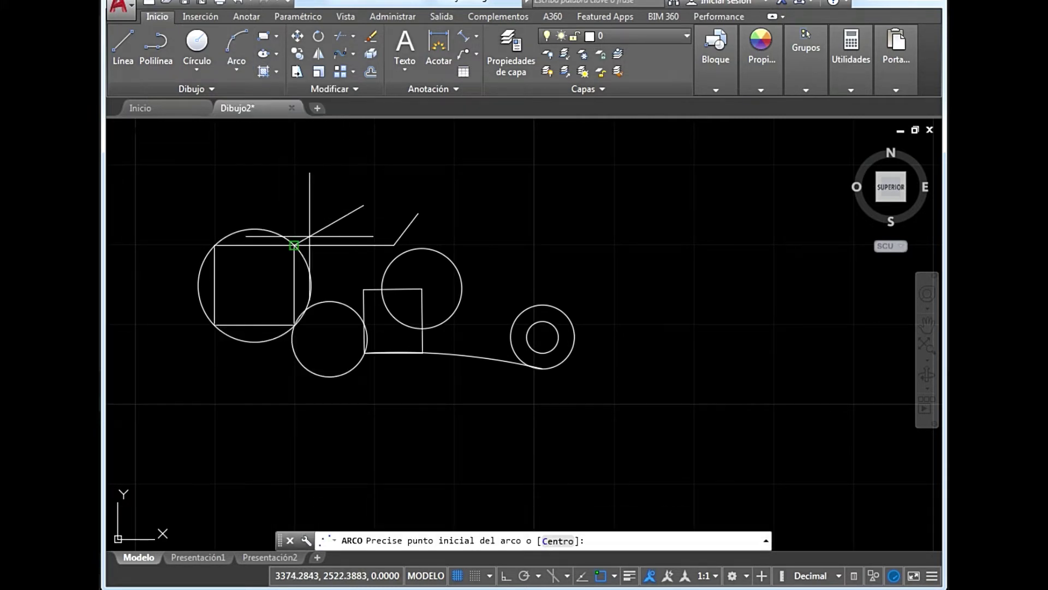
left_click(294, 246)
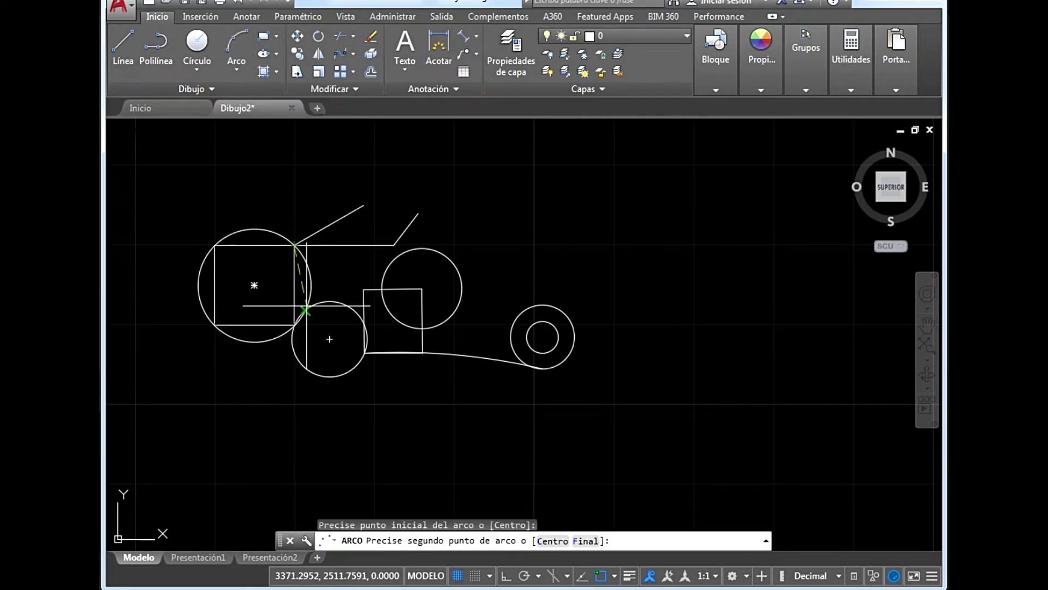
left_click(305, 310)
left_click(363, 290)
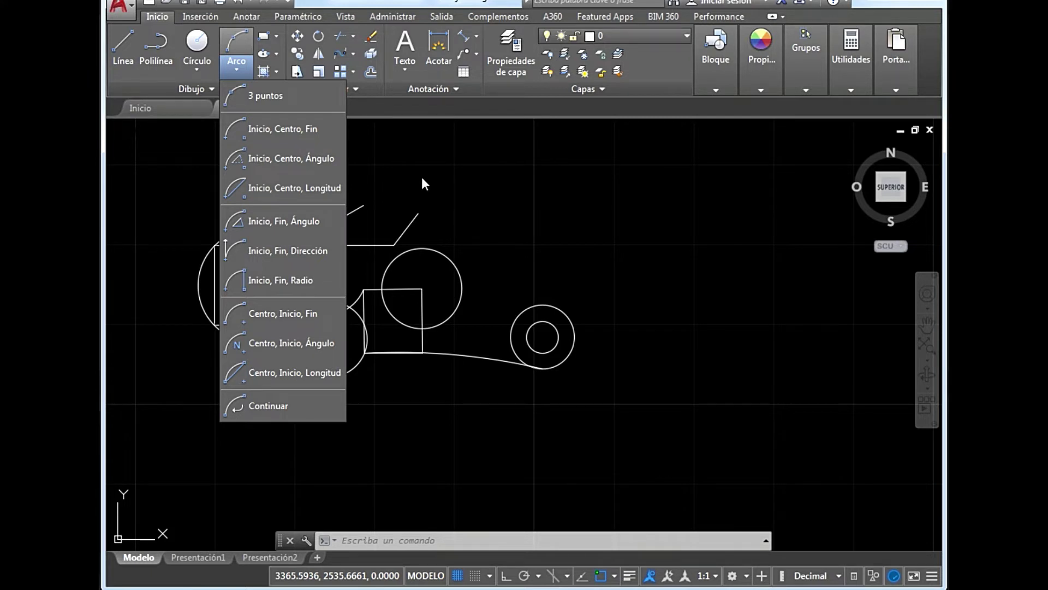
- Zoom and pan to review the sketch
scroll(335, 338, "down", 2)
scroll(335, 338, "down", 1)
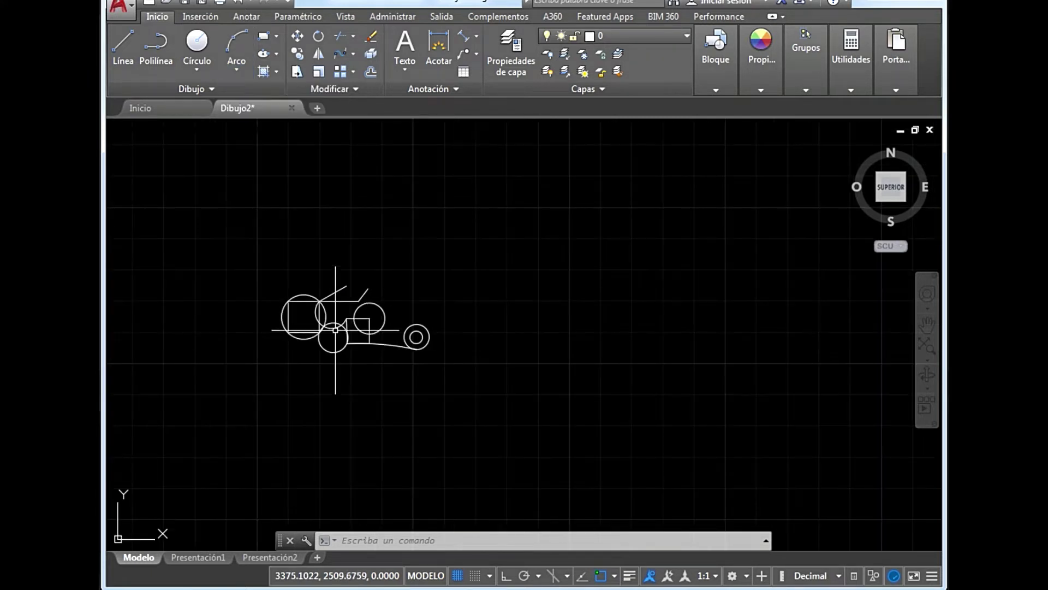
scroll(328, 316, "up", 2)
mouse_move(327, 293)
middle_mouse_down()
mouse_move(291, 264)
mouse_move(299, 269)
middle_mouse_up()
scroll(287, 262, "up", 3)
scroll(285, 263, "down", 2)
scroll(283, 262, "down", 1)
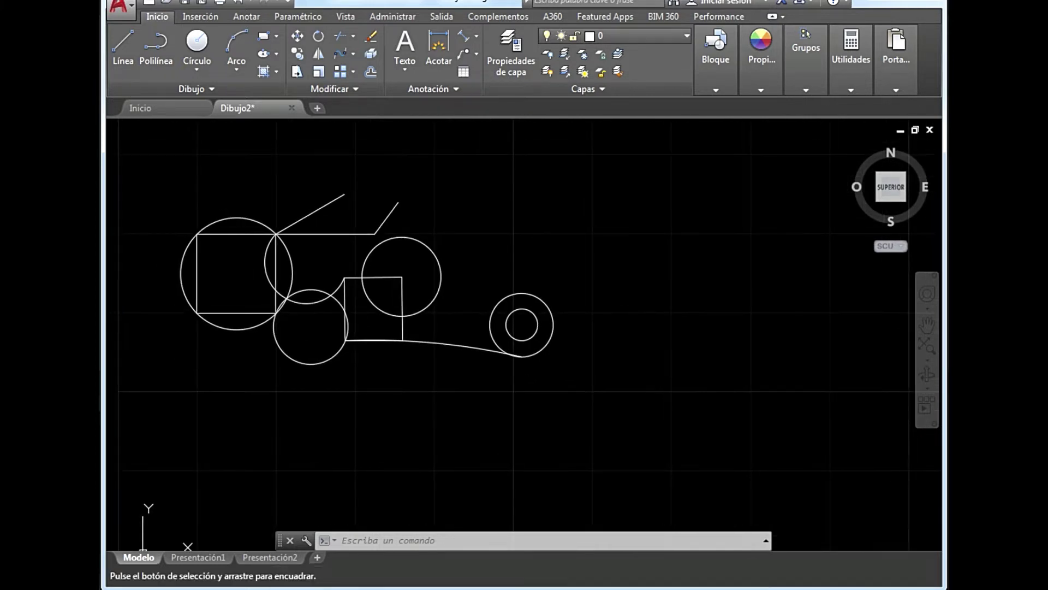
scroll(304, 267, "up", 3)
scroll(305, 268, "down", 2)
- Draw a tall two-corner rectangle in the open space above the vehicle-like figure
scroll(304, 268, "down", 2)
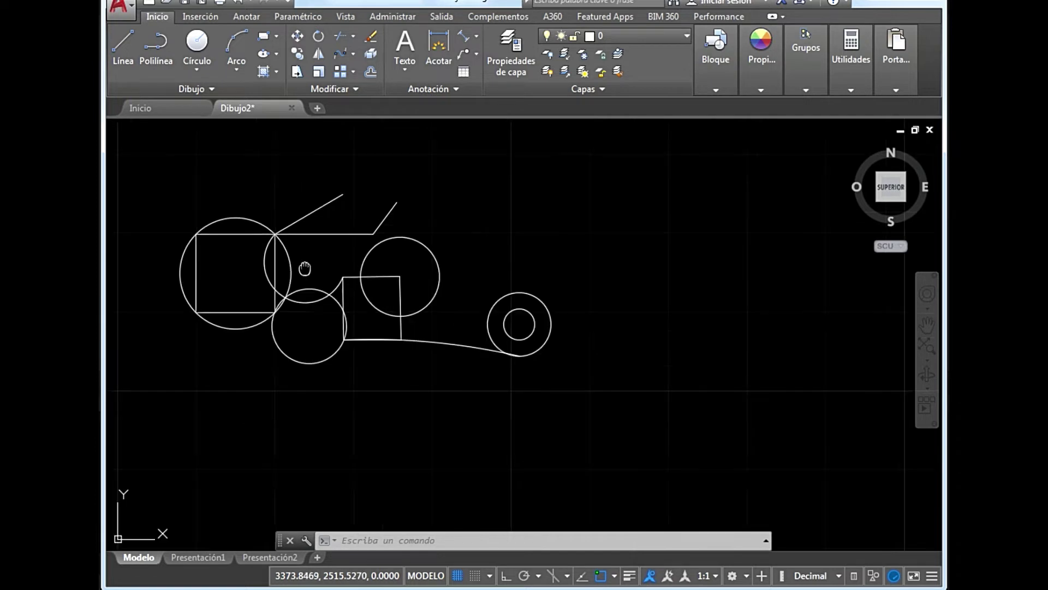
middle_click_drag(304, 266, 266, 265)
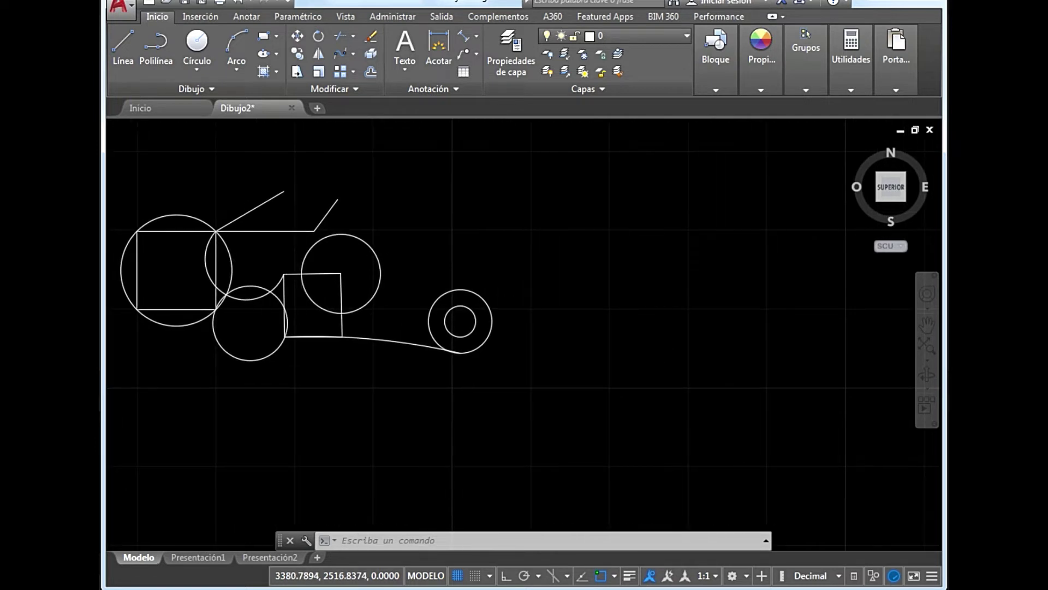
scroll(302, 255, "up", 2)
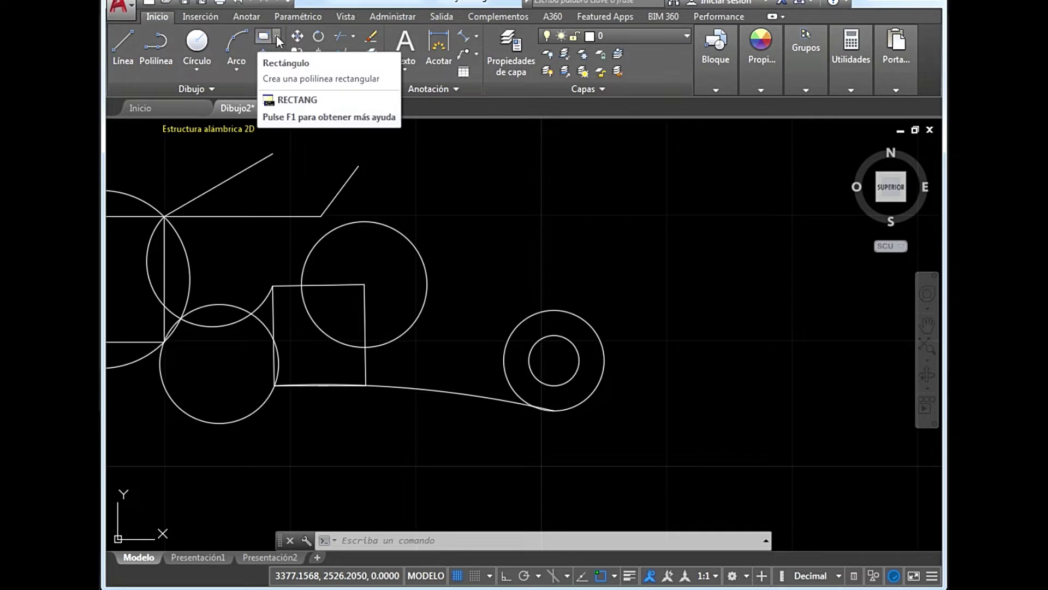
left_click(276, 38)
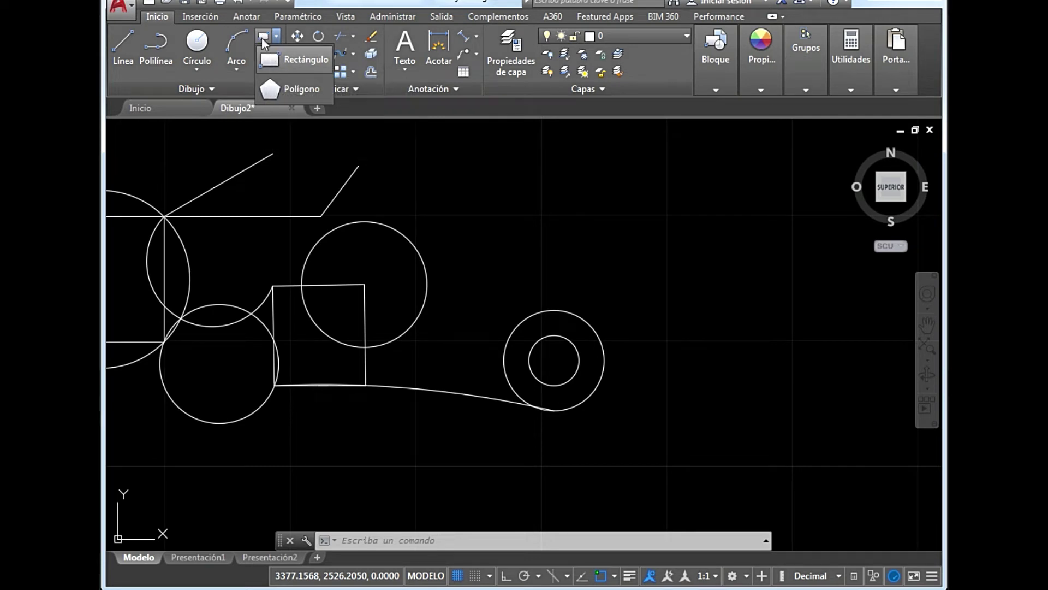
left_click(273, 61)
scroll(422, 199, "down", 3)
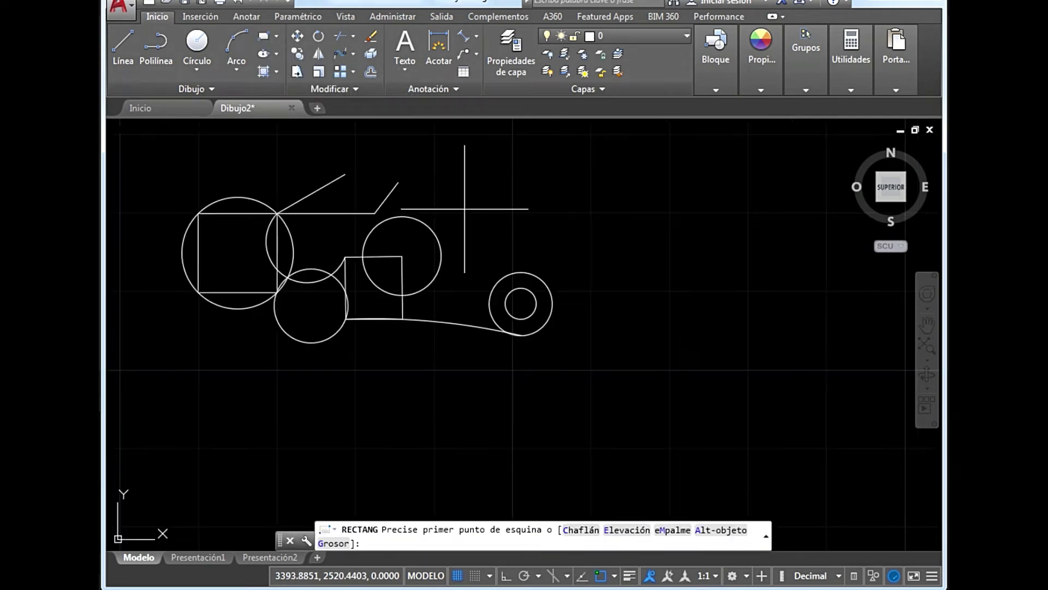
middle_click_drag(464, 222, 421, 276)
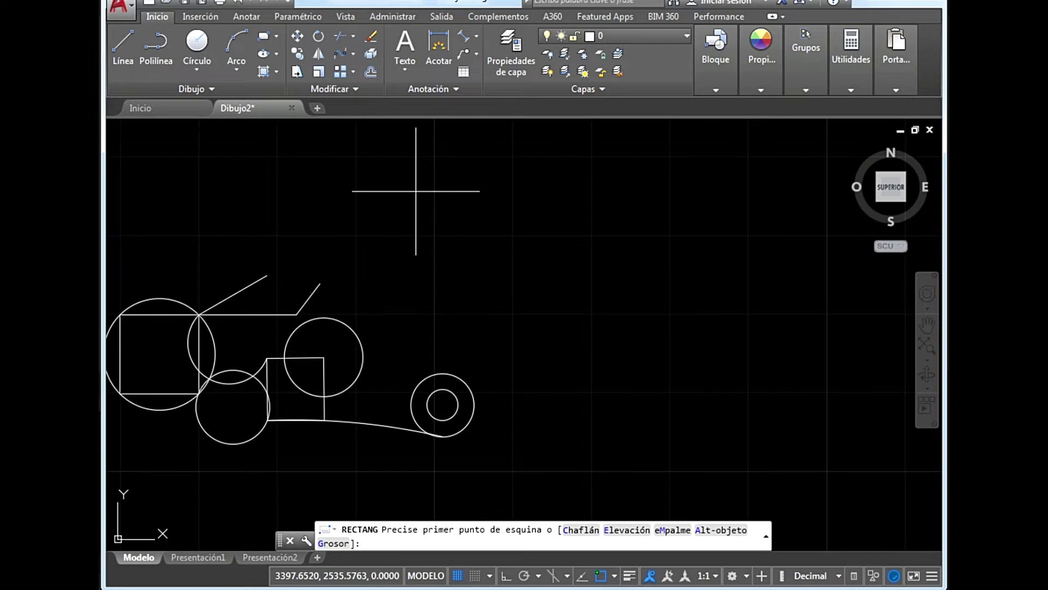
left_click(416, 191)
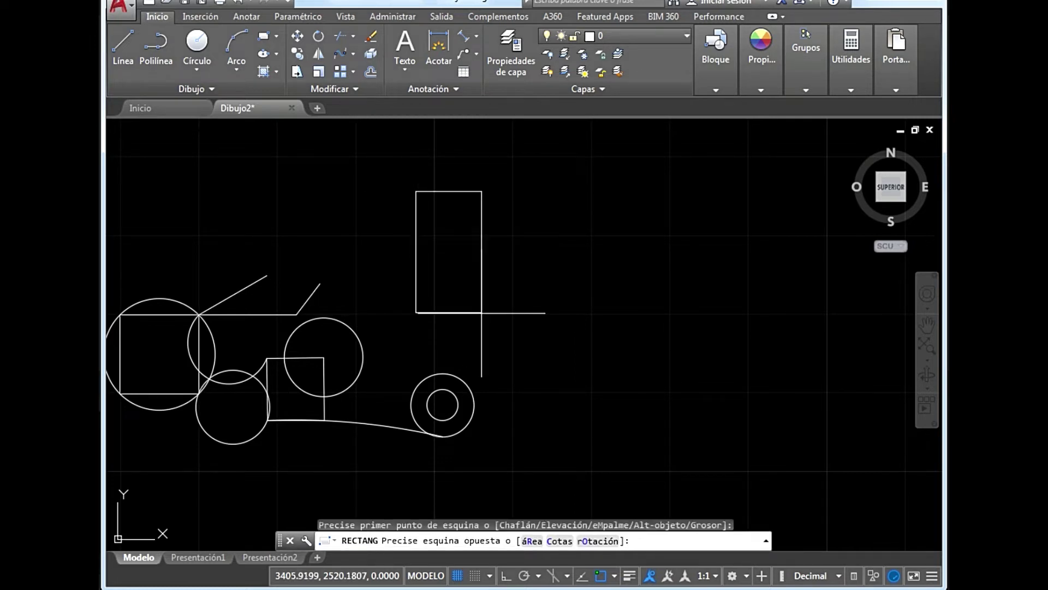
left_click(483, 305)
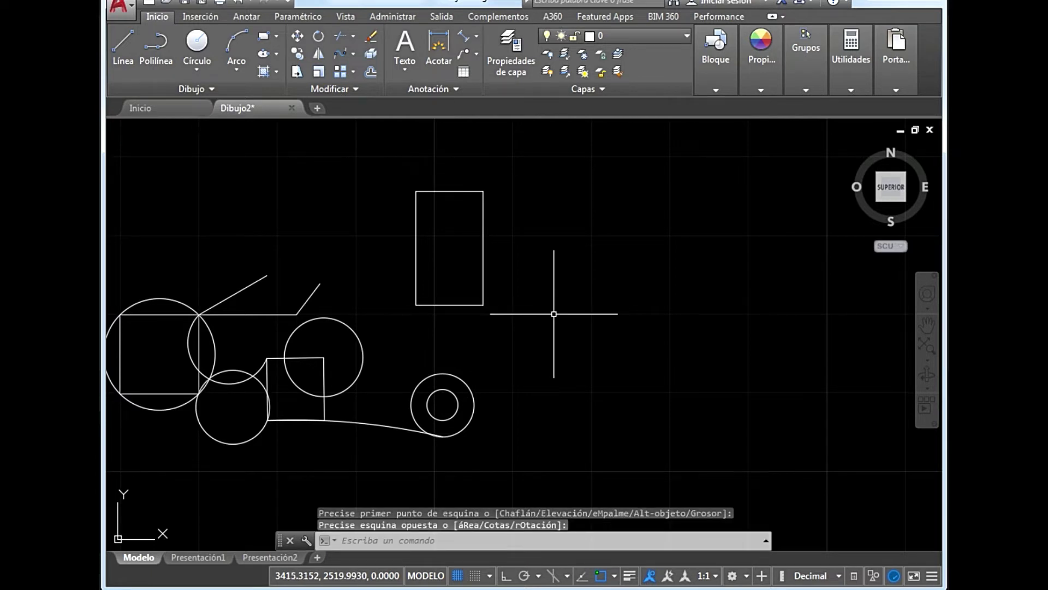
- Draw a second rectangle up and right of the tall one, opposite corner at @5,7
middle_click_drag(477, 251, 326, 247)
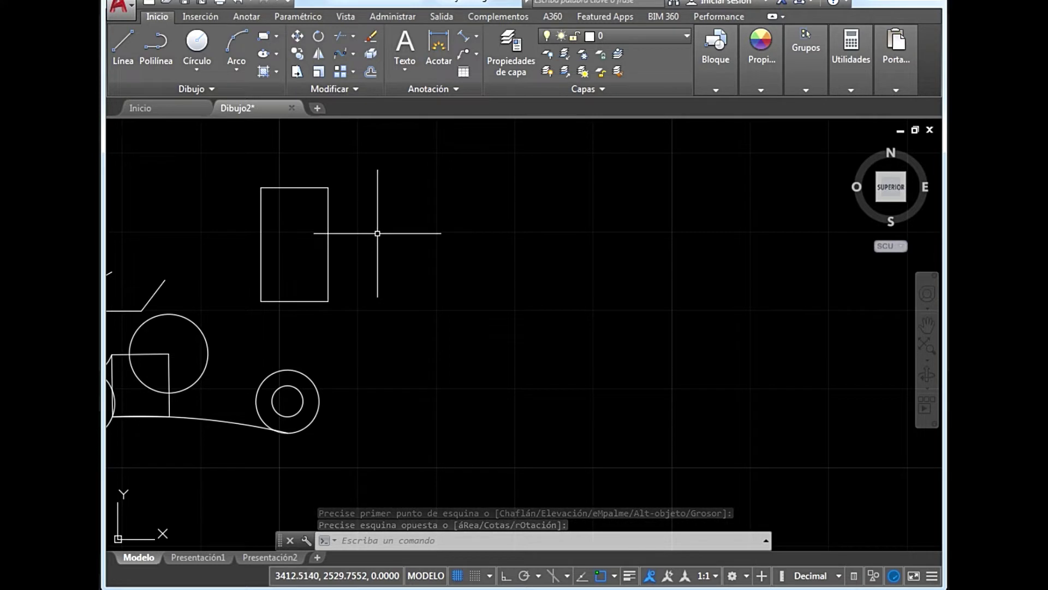
left_click(261, 35)
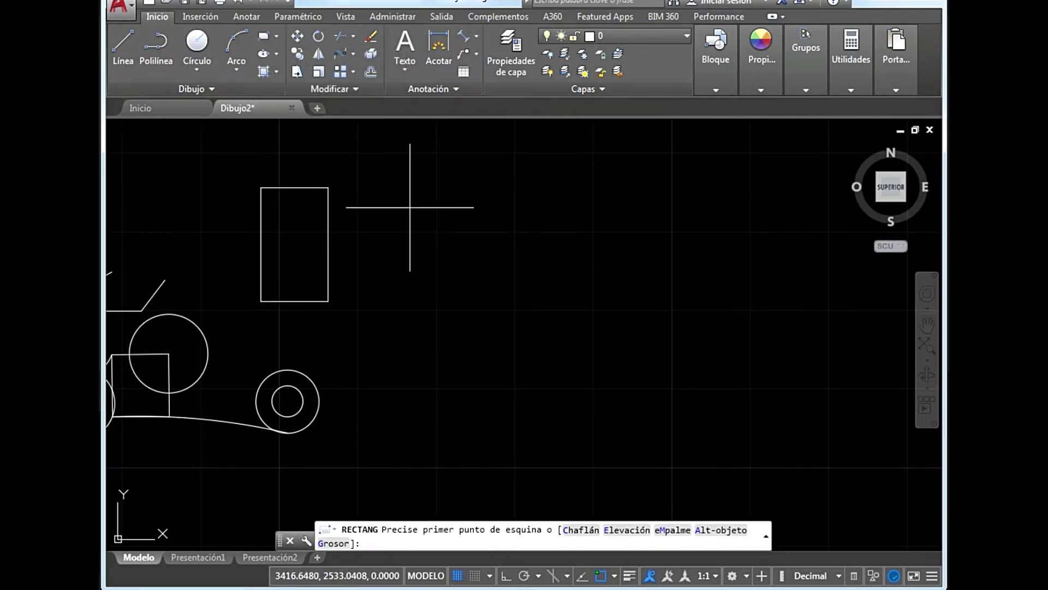
left_click(412, 191)
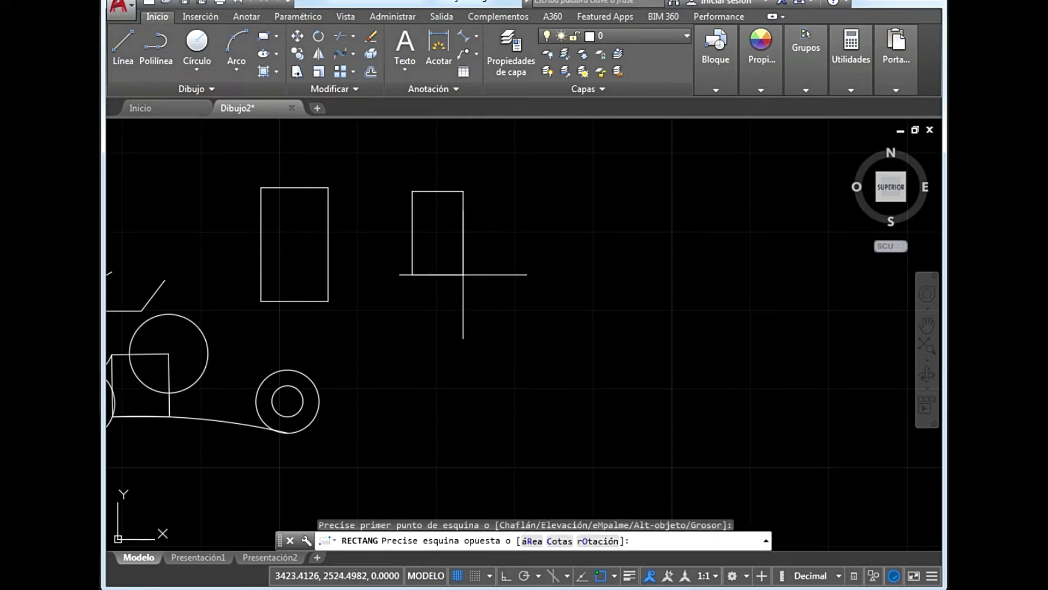
key("alt")
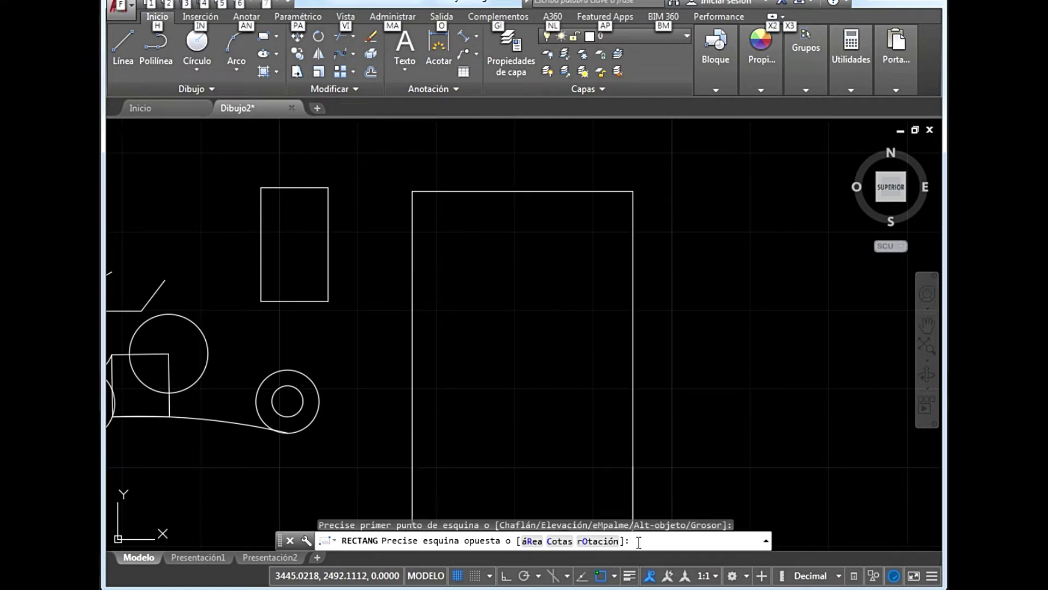
key("alt")
key("alt")
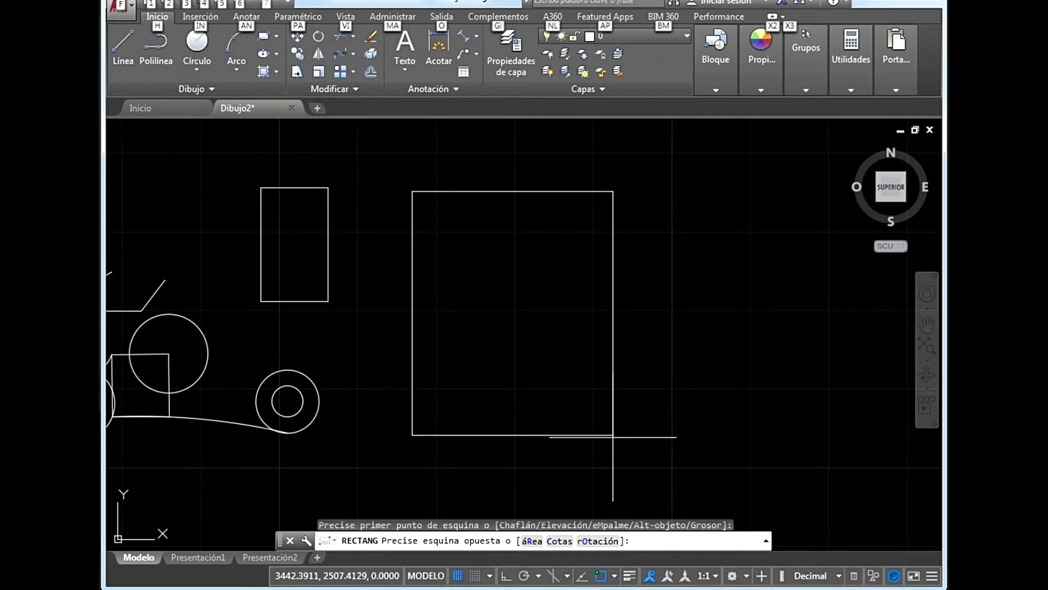
key("alt")
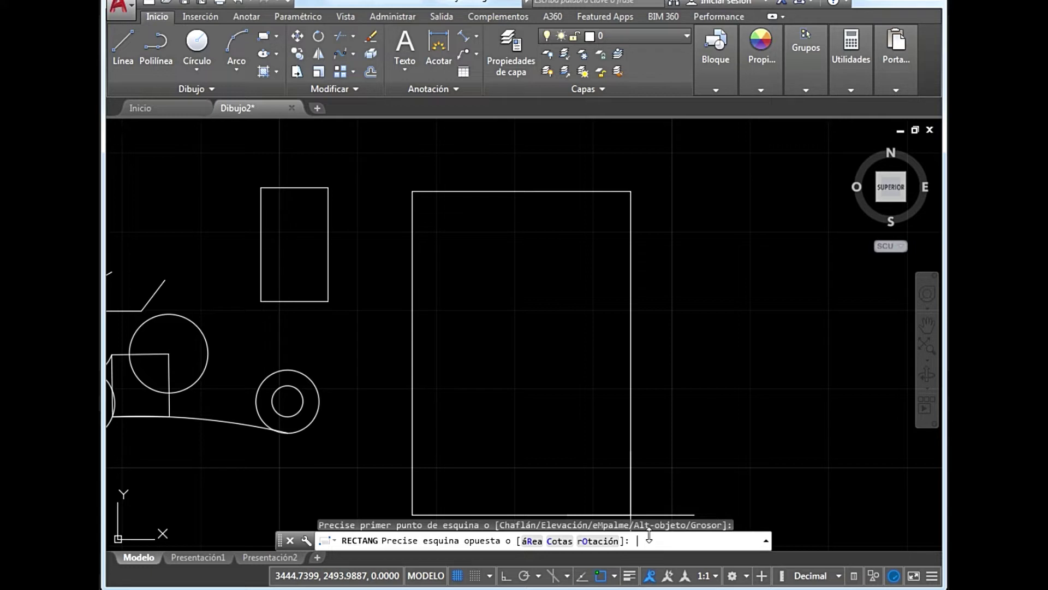
type("@")
type("5,7")
key("Return")
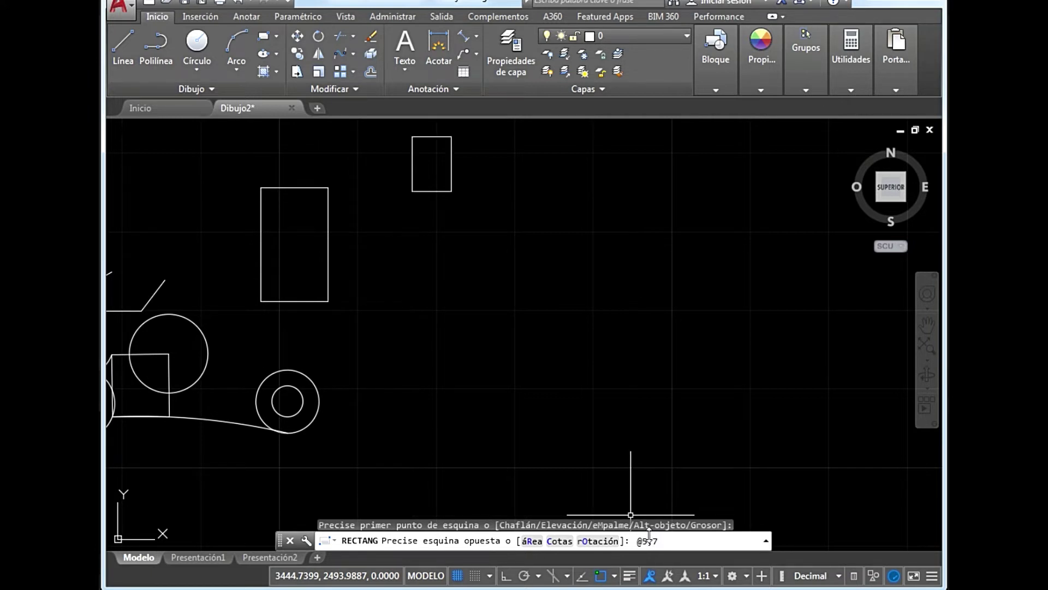
middle_click_drag(440, 147, 438, 204)
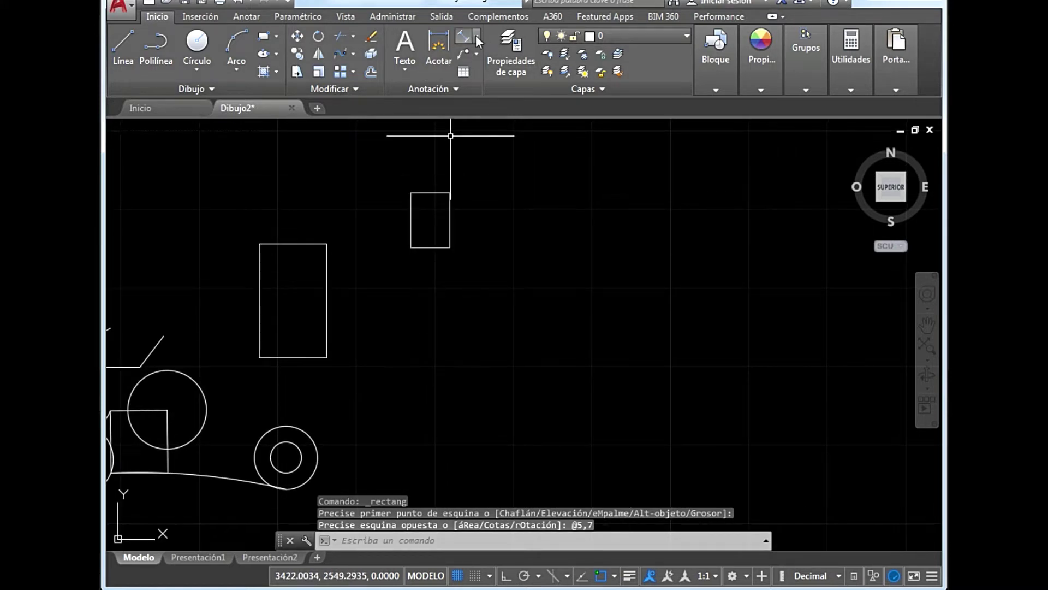
- Add aligned dimensions to the small rectangle: 5 across the top, 7 down the right side
left_click(476, 36)
left_click(470, 65)
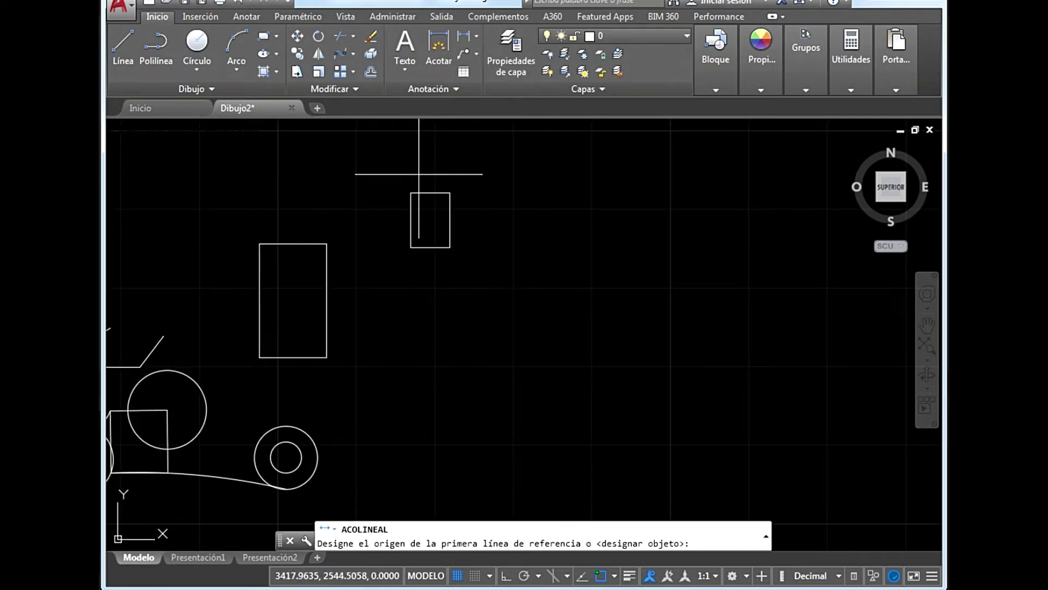
scroll(423, 181, "up", 2)
left_click(465, 200)
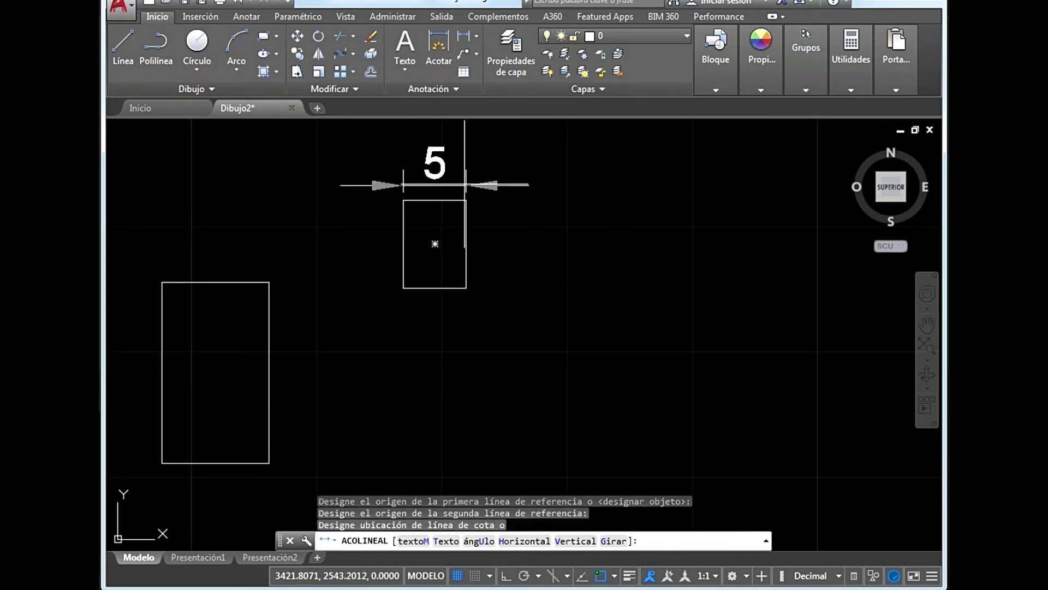
left_click(470, 179)
key("Return")
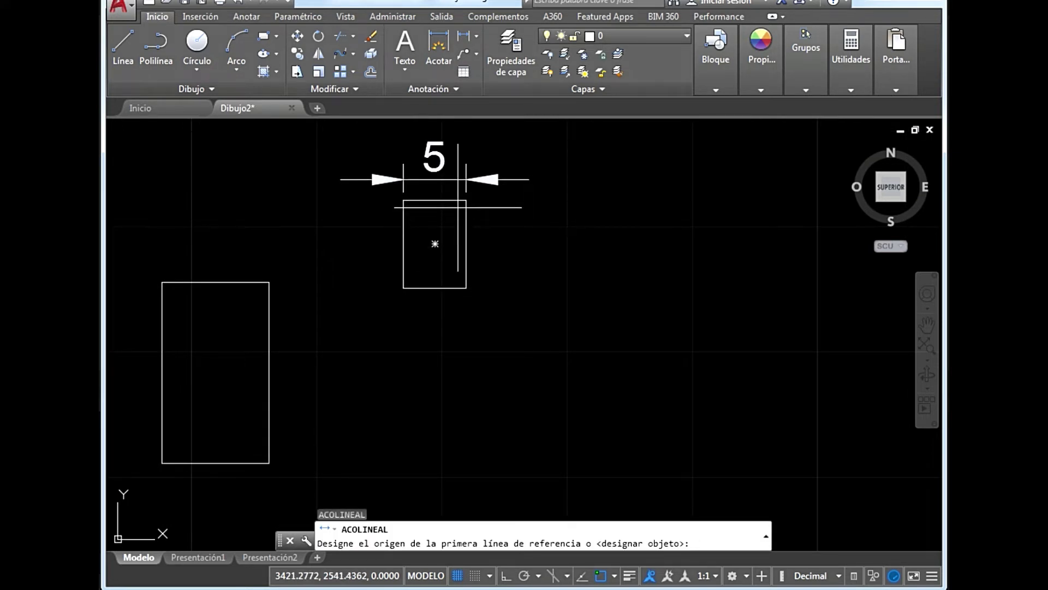
left_click(465, 200)
left_click(466, 288)
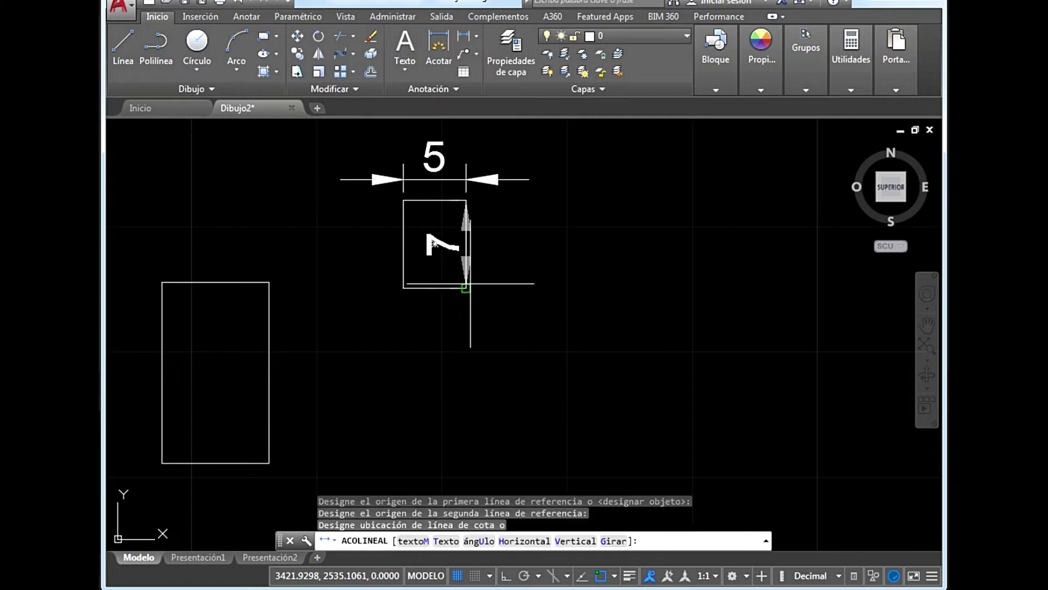
left_click(533, 281)
- Add a second 5 dimension below the small rectangle using ACOLINEAL
scroll(570, 283, "down", 2)
scroll(546, 278, "down", 2)
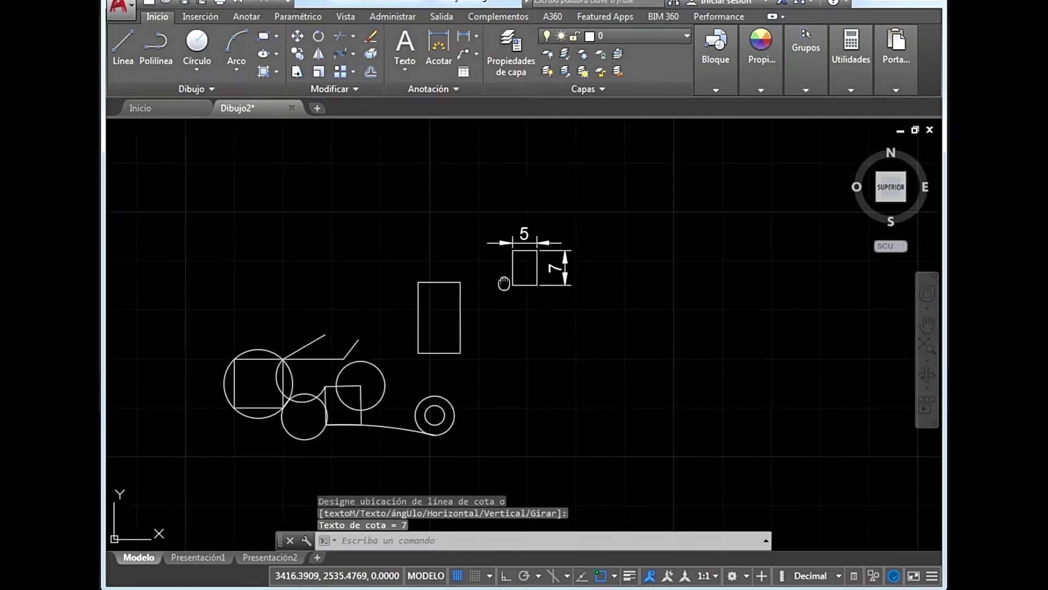
middle_click_drag(524, 273, 444, 241)
scroll(446, 244, "up", 5)
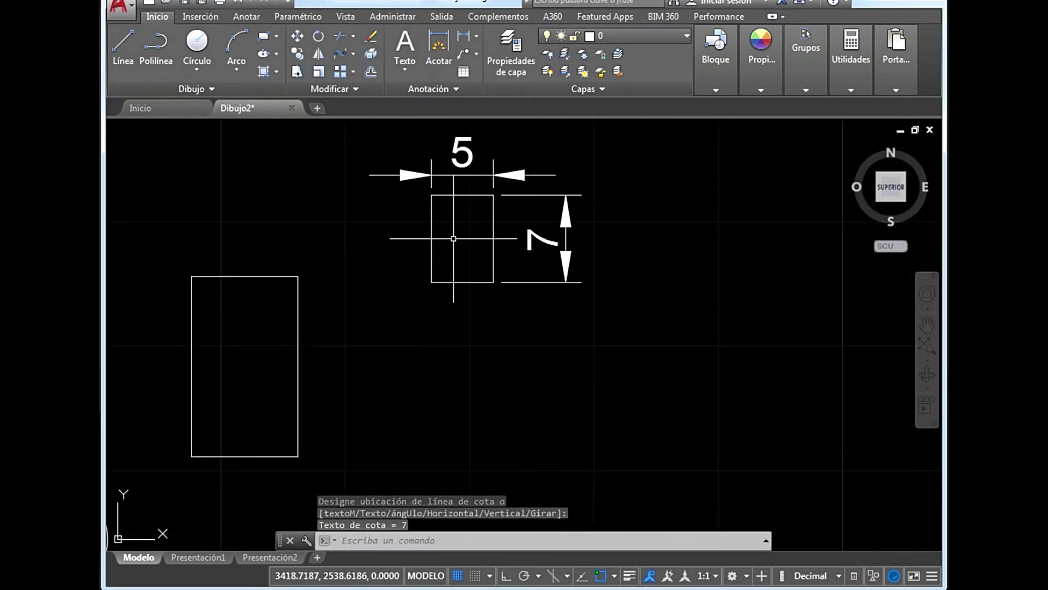
scroll(454, 236, "up", 1)
scroll(452, 237, "down", 1)
middle_click_drag(452, 236, 452, 266)
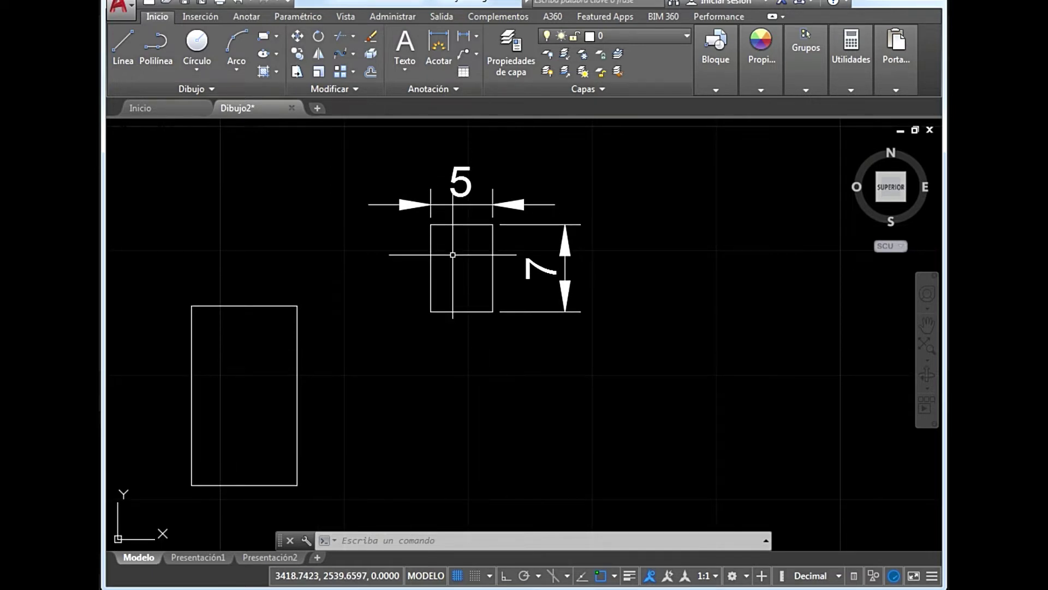
scroll(452, 257, "down", 1)
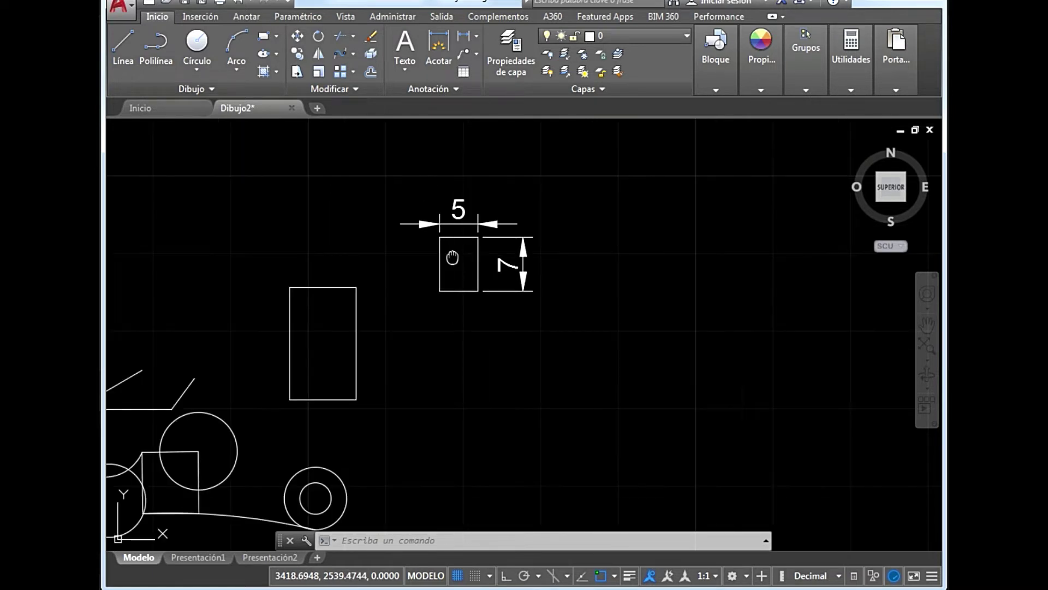
middle_click_drag(453, 257, 479, 222)
middle_click_drag(456, 256, 446, 272)
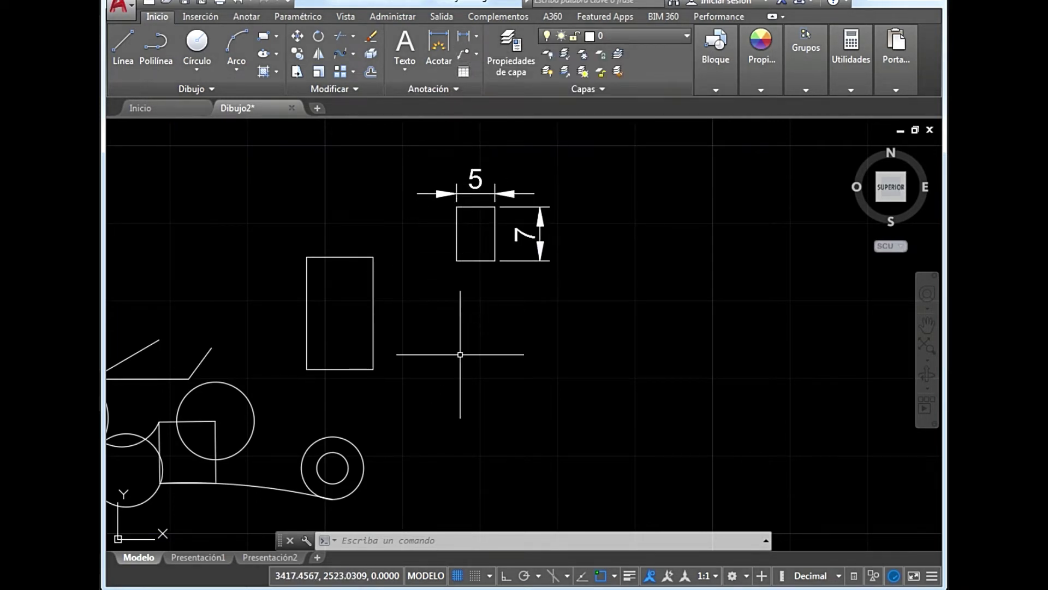
type("acolineal")
key("Return")
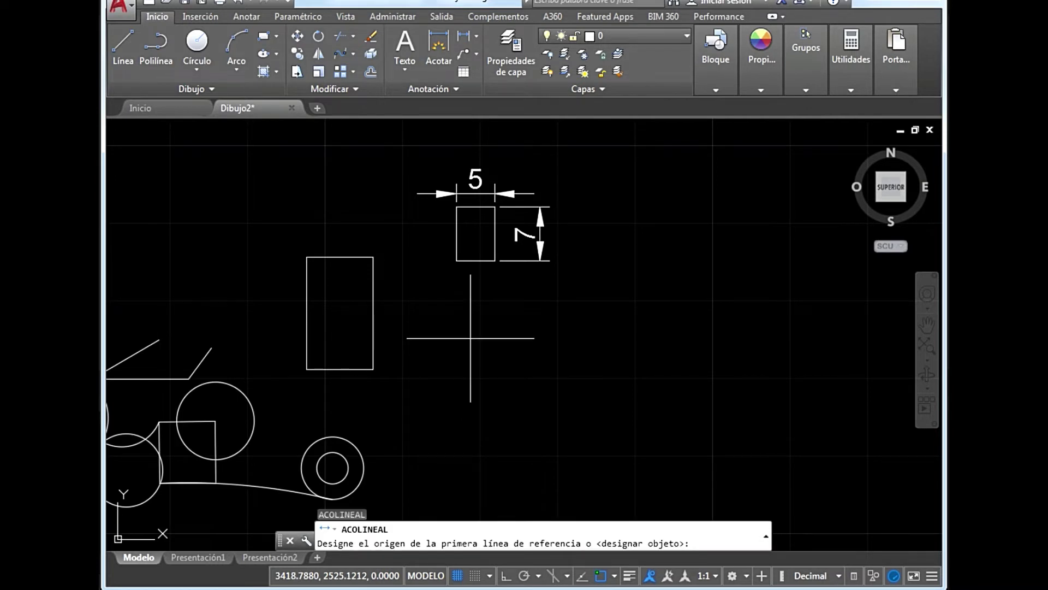
left_click(456, 260)
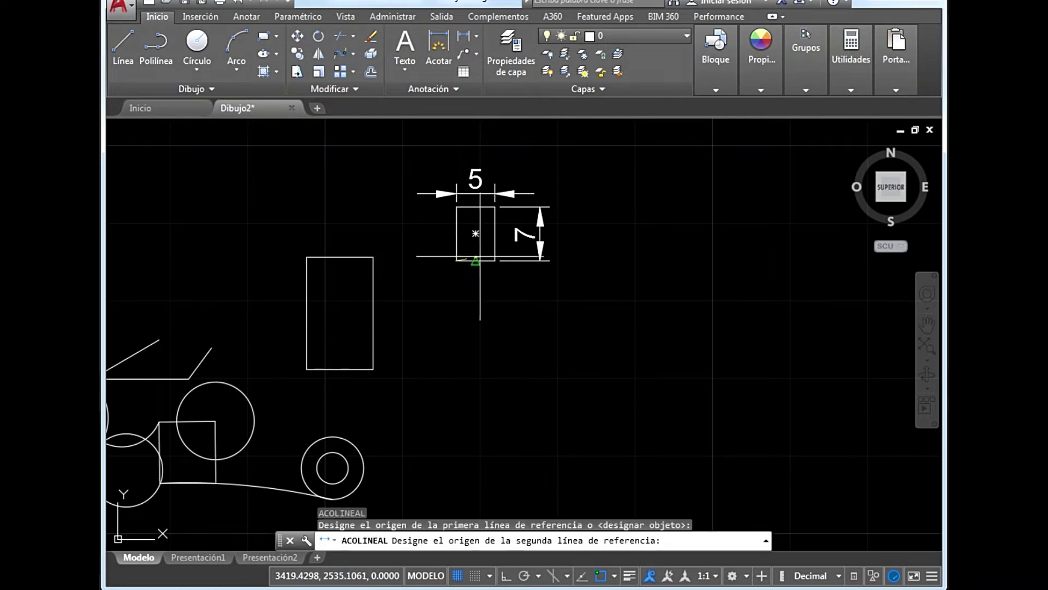
left_click(495, 261)
left_click(513, 327)
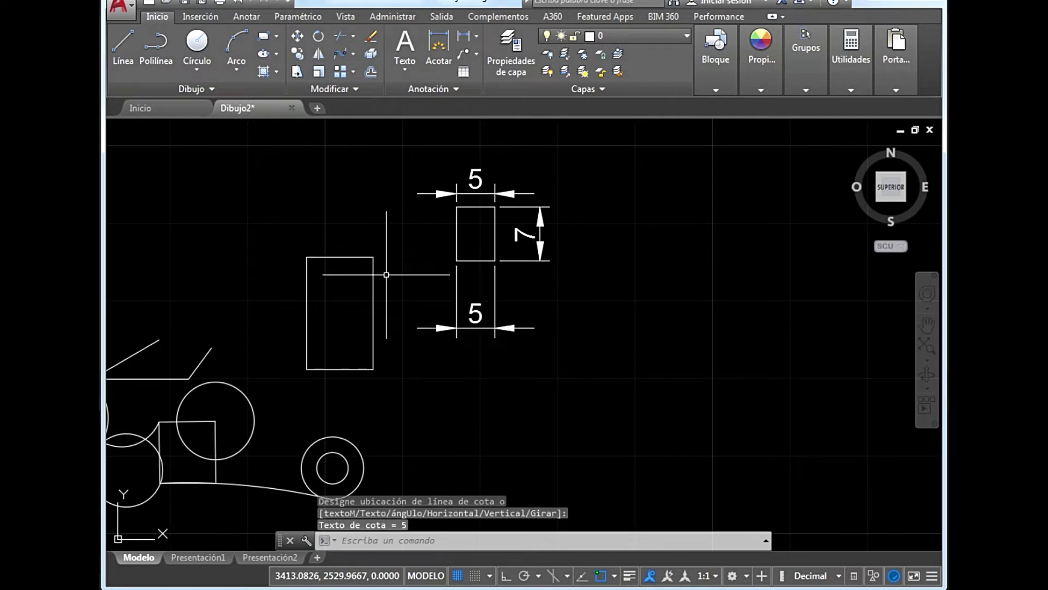
left_click(123, 46)
- Draw the first zigzag segment as a single line
left_click(448, 420)
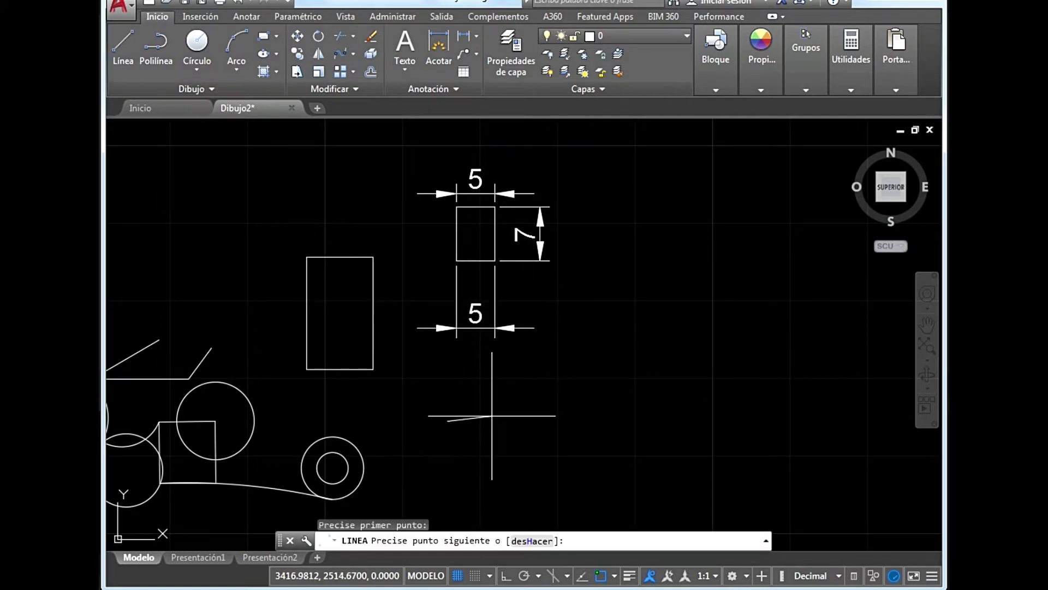
left_click(540, 410)
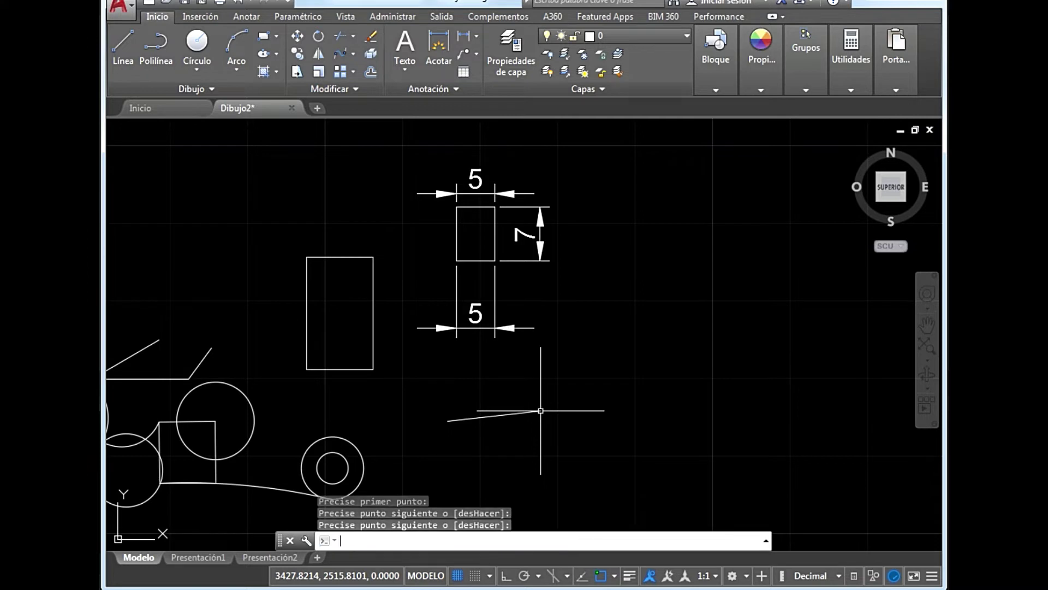
key("Return")
middle_click_drag(562, 393, 520, 333)
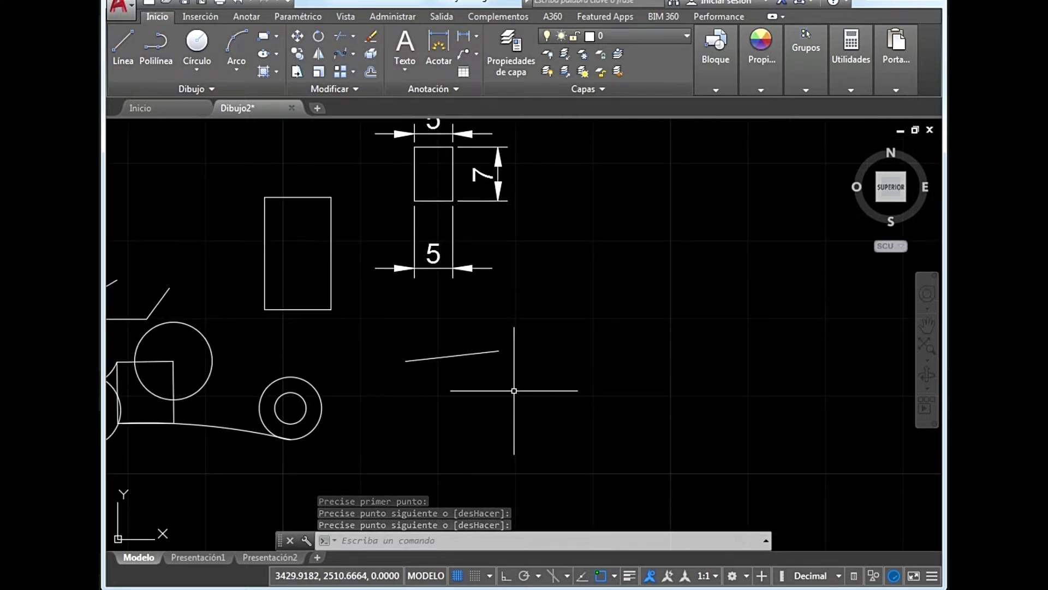
- Continue the zigzag with four more connected line segments from the previous end
left_click(126, 55)
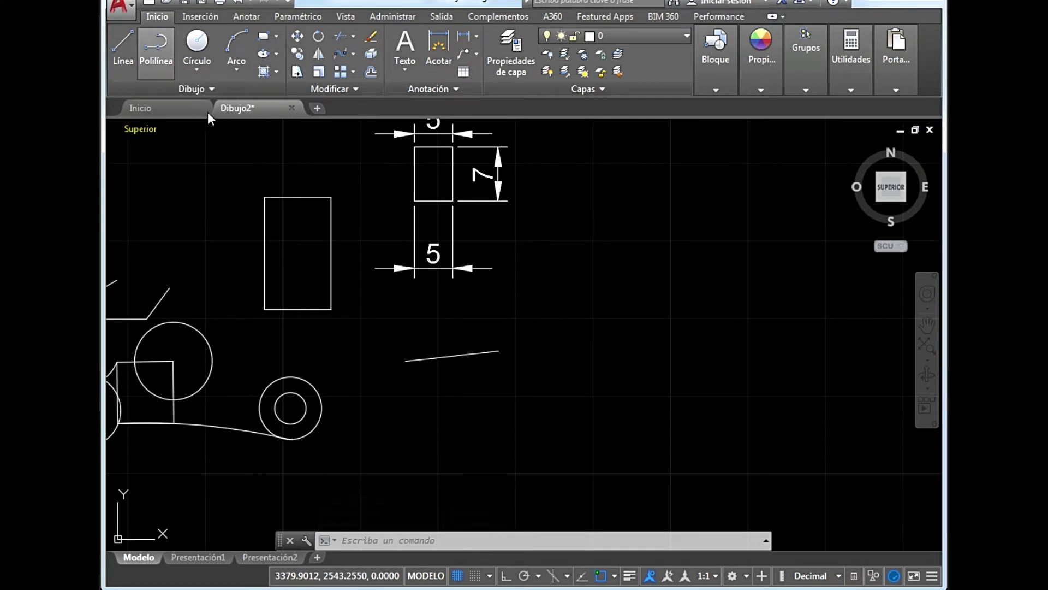
left_click(498, 351)
left_click(557, 346)
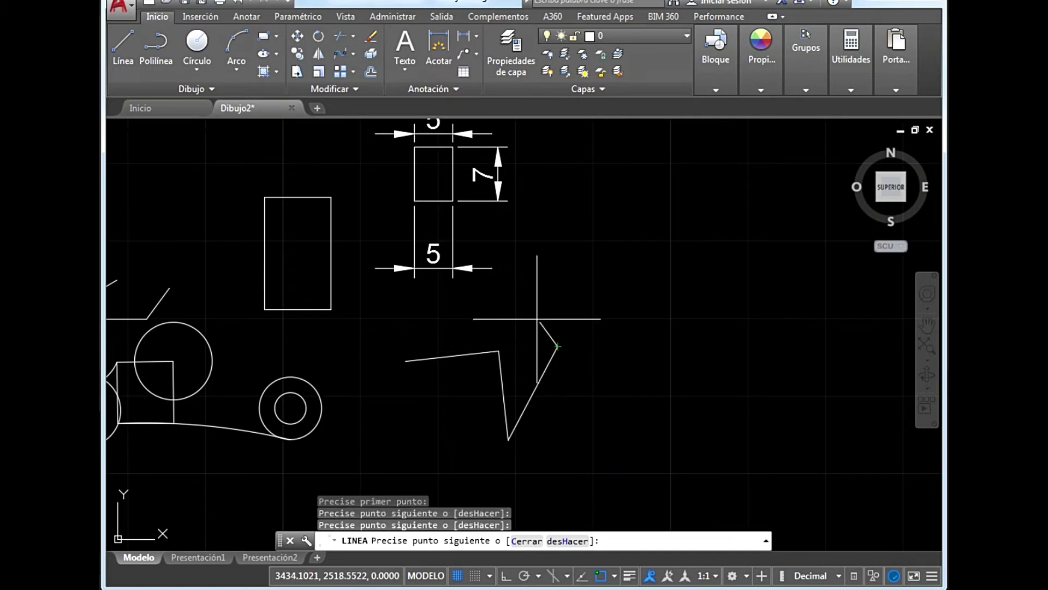
left_click(511, 303)
left_click(442, 322)
left_click(405, 361)
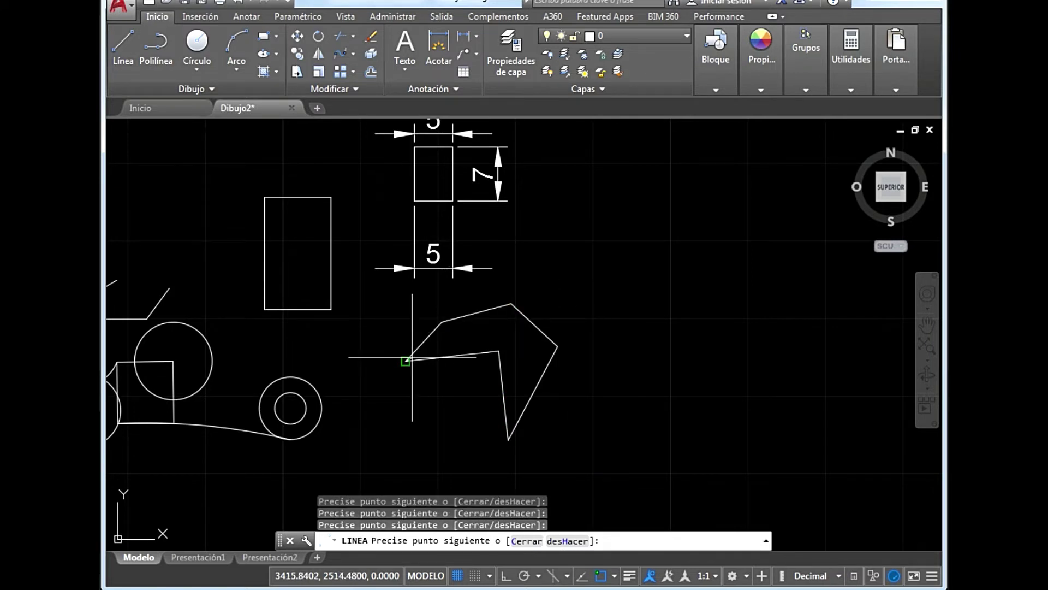
key("Escape")
scroll(434, 328, "down", 4)
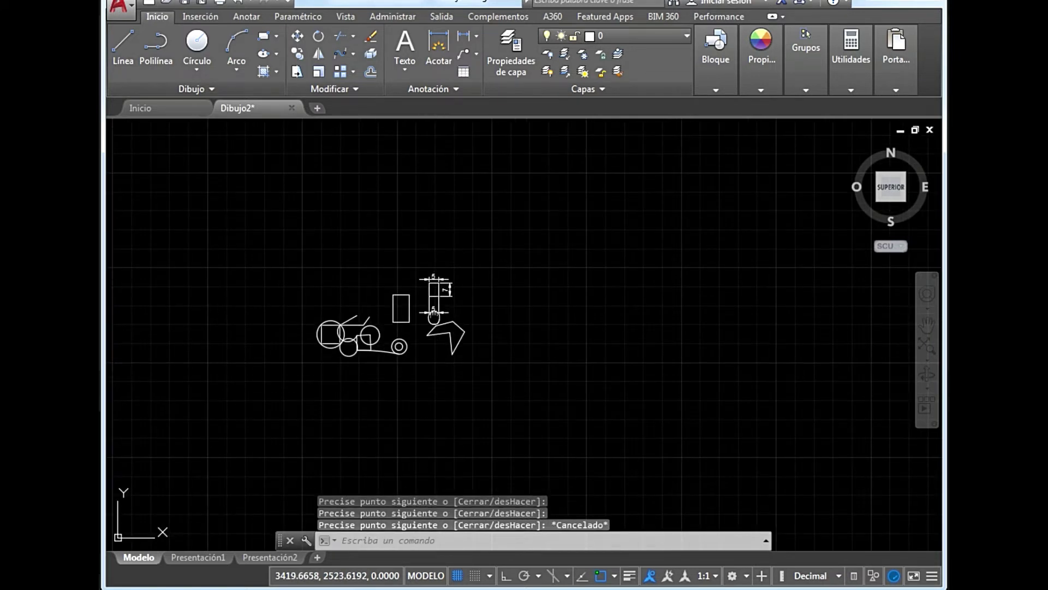
middle_click_drag(433, 328, 435, 282)
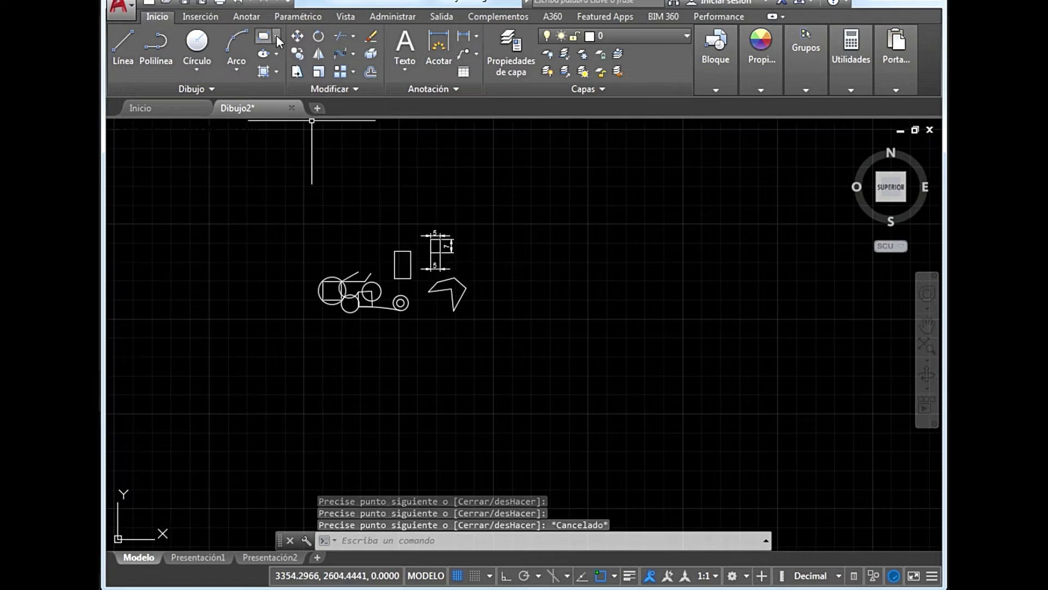
left_click(276, 36)
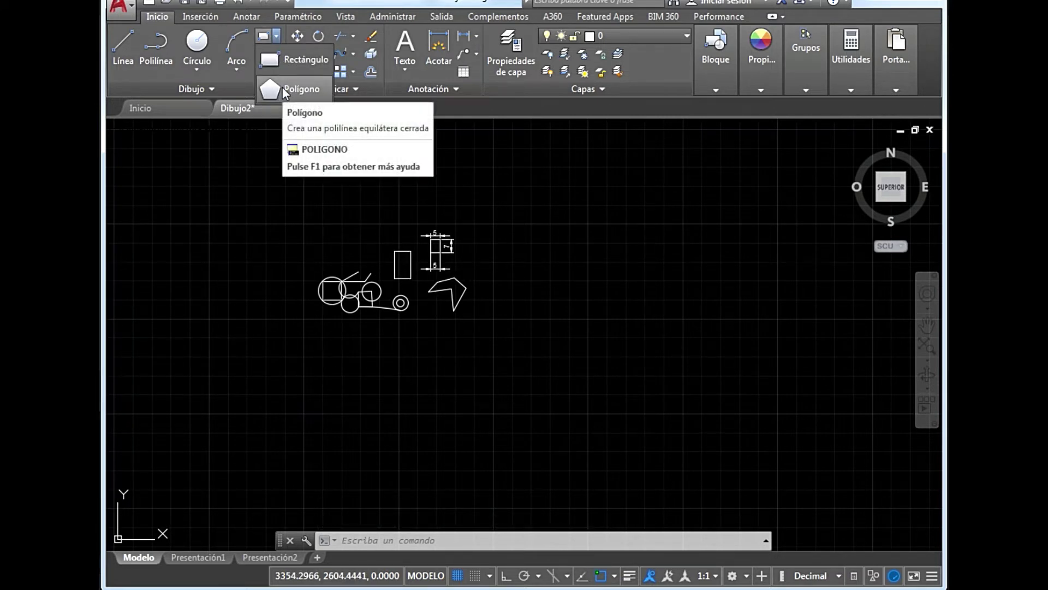
mouse_move(295, 89)
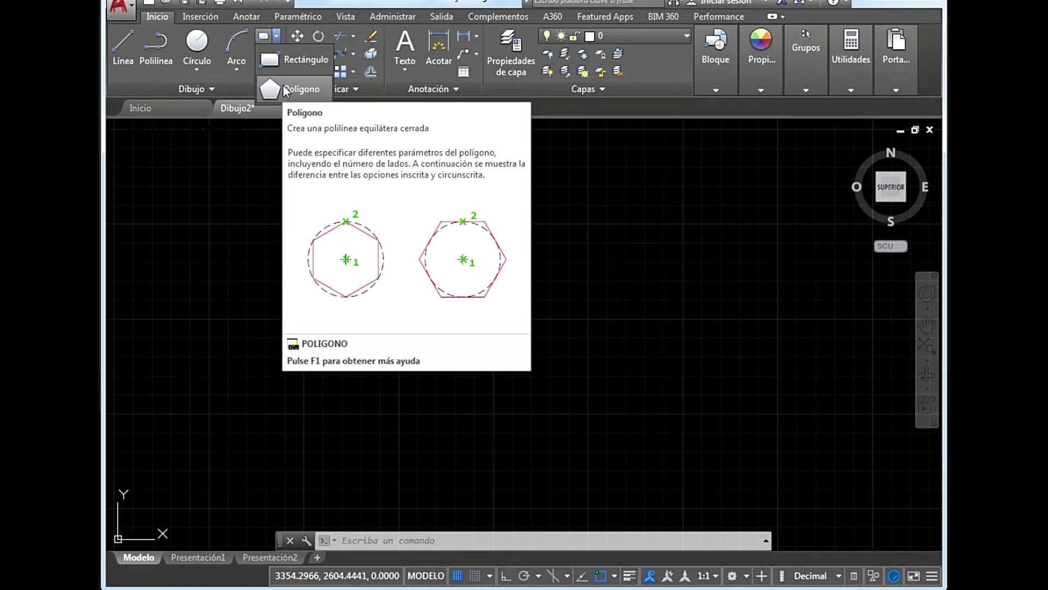
- Draw an inscribed octagon centred on the radius-5 circle, reaching its edge
left_click(283, 88)
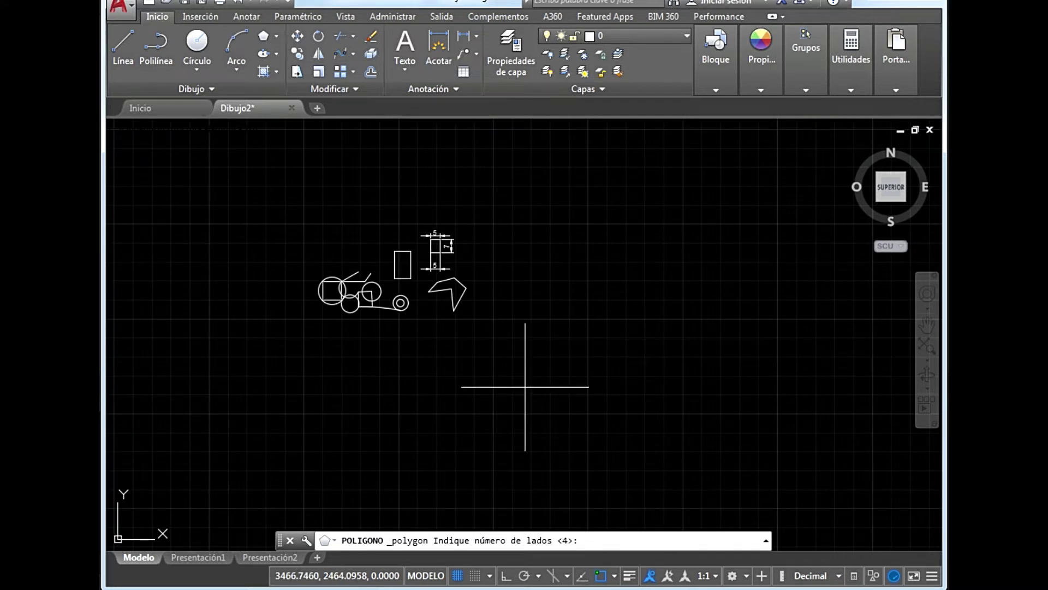
type("8")
key("Return")
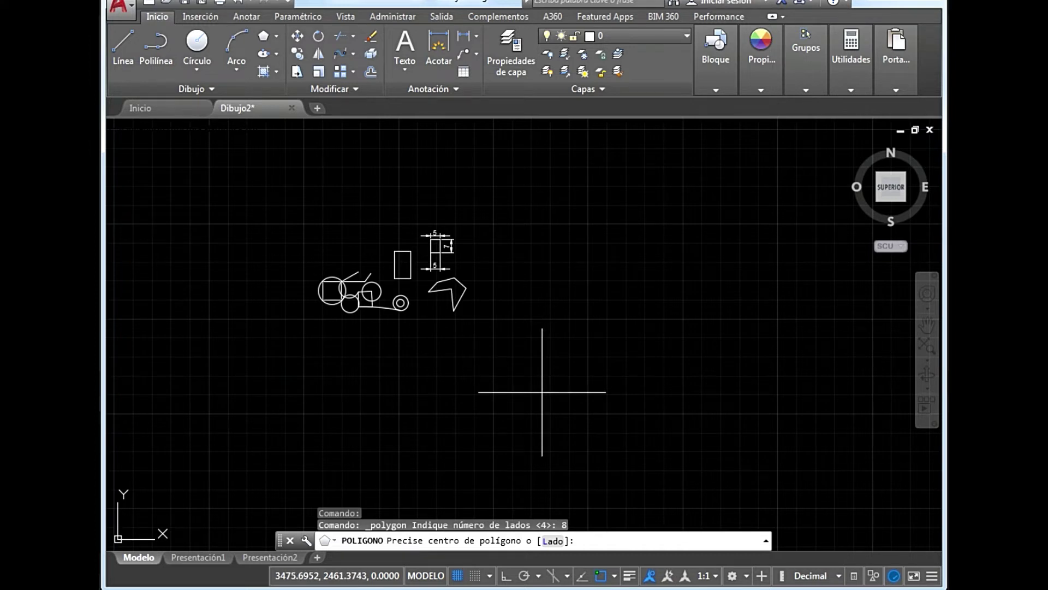
scroll(383, 300, "up", 5)
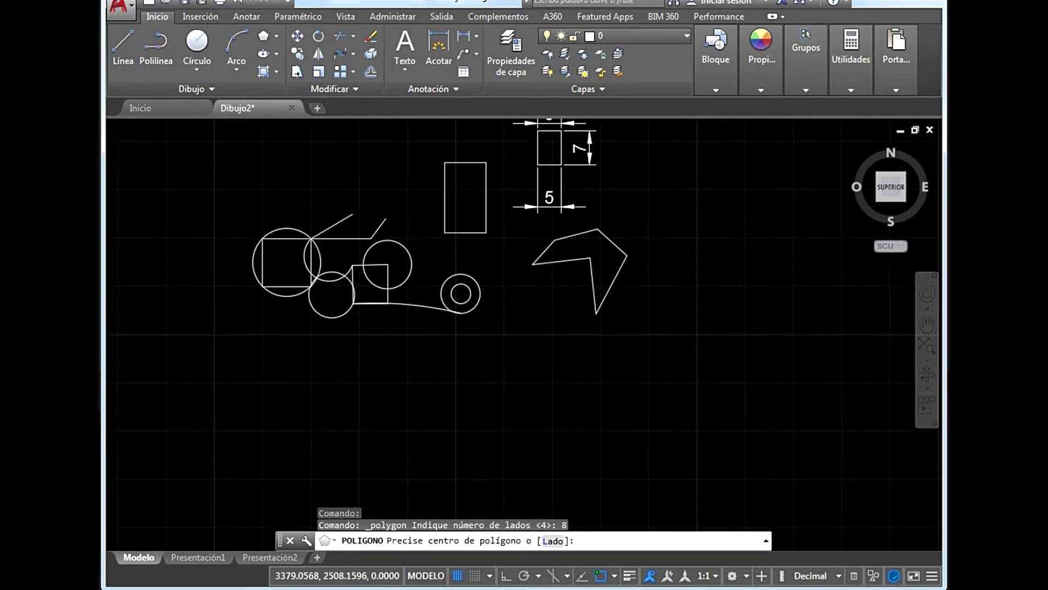
scroll(382, 239, "up", 4)
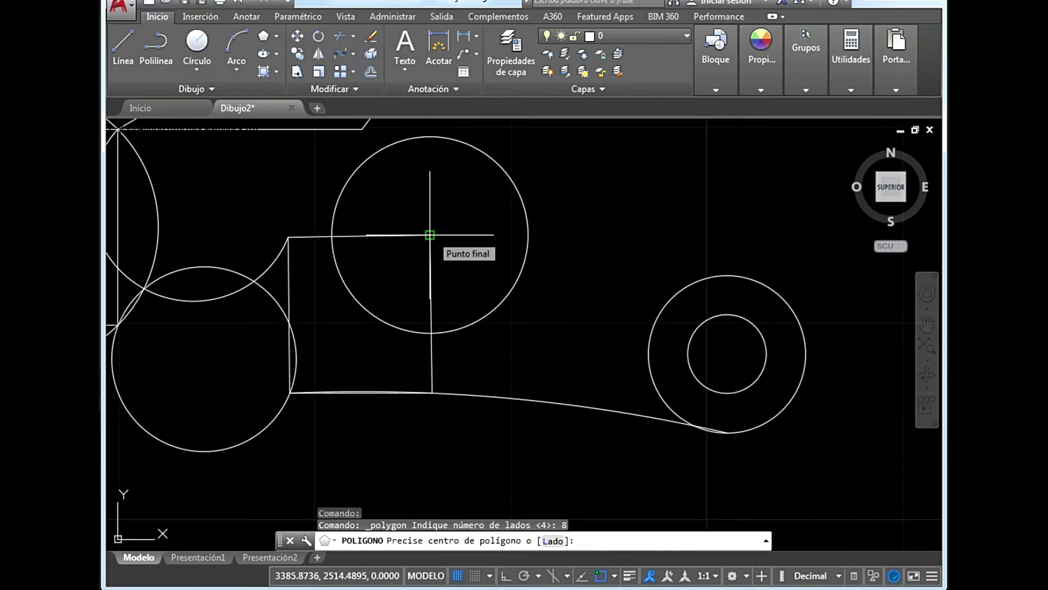
left_click(430, 235)
type("i")
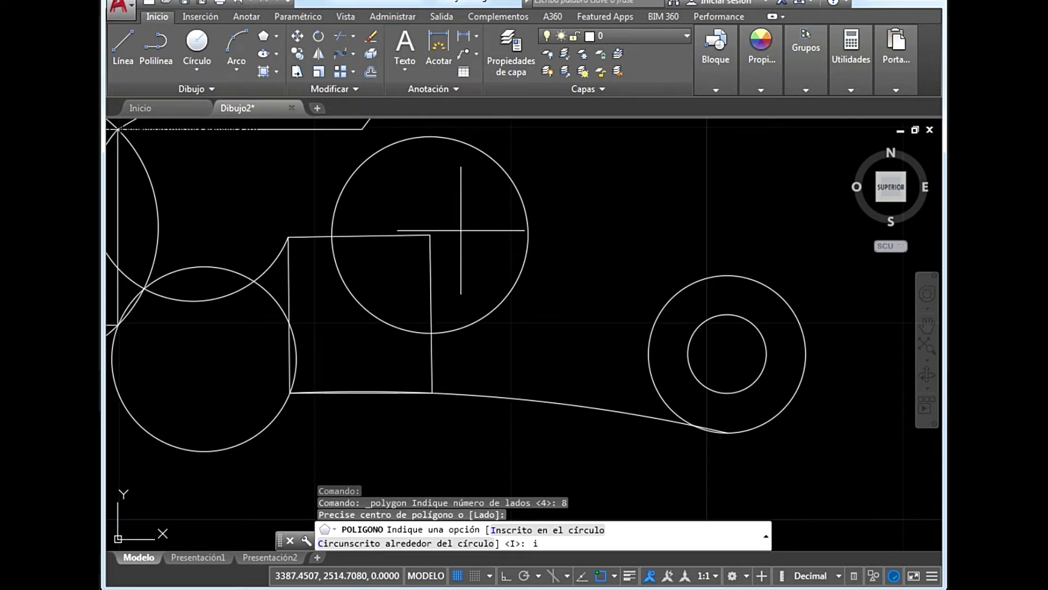
key("Return")
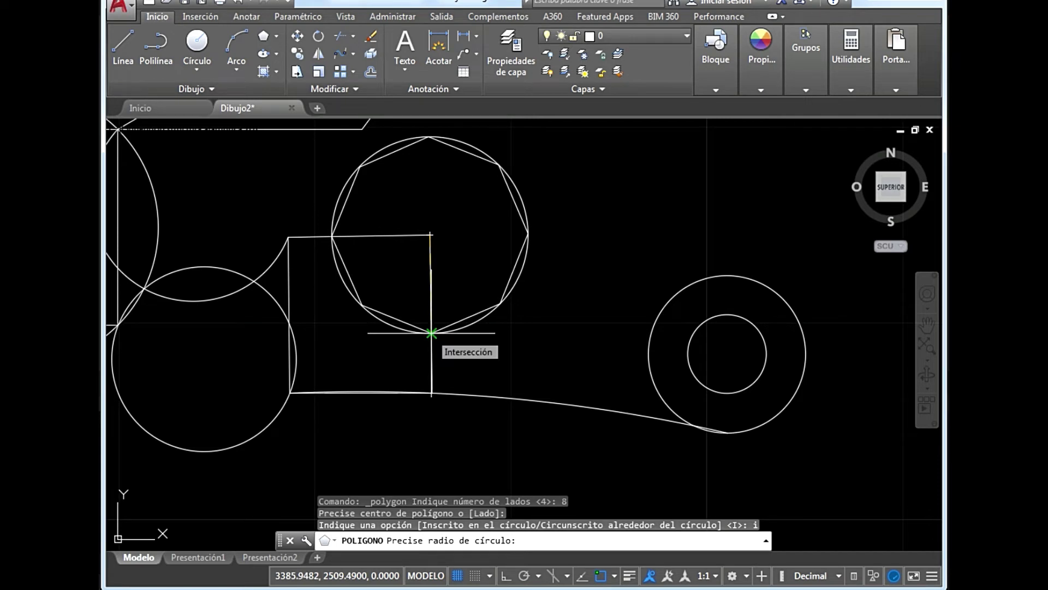
left_click(432, 333)
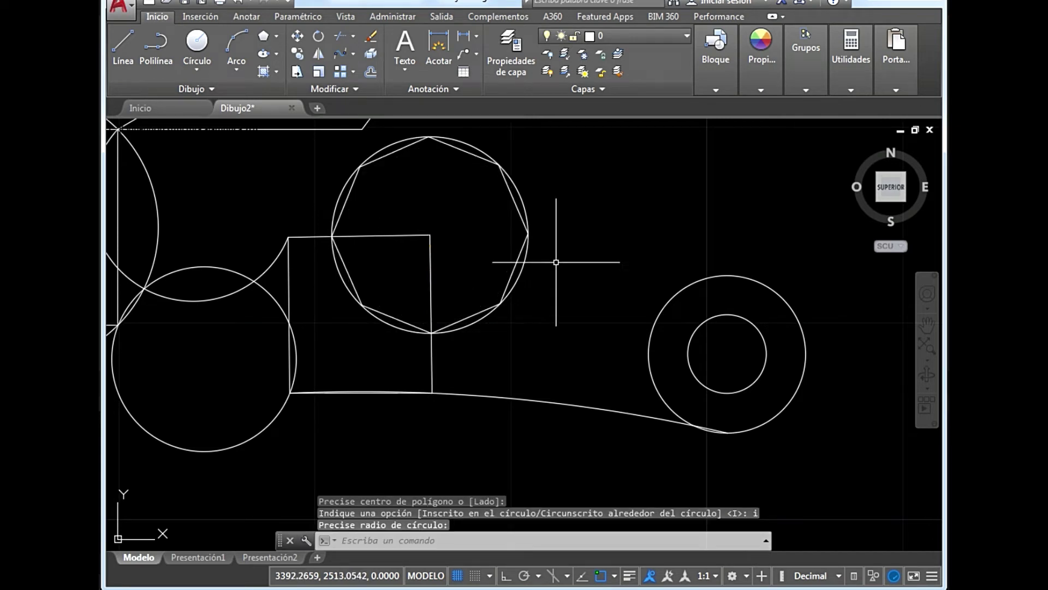
scroll(562, 253, "down", 2)
scroll(479, 227, "up", 2)
scroll(479, 227, "up", 1)
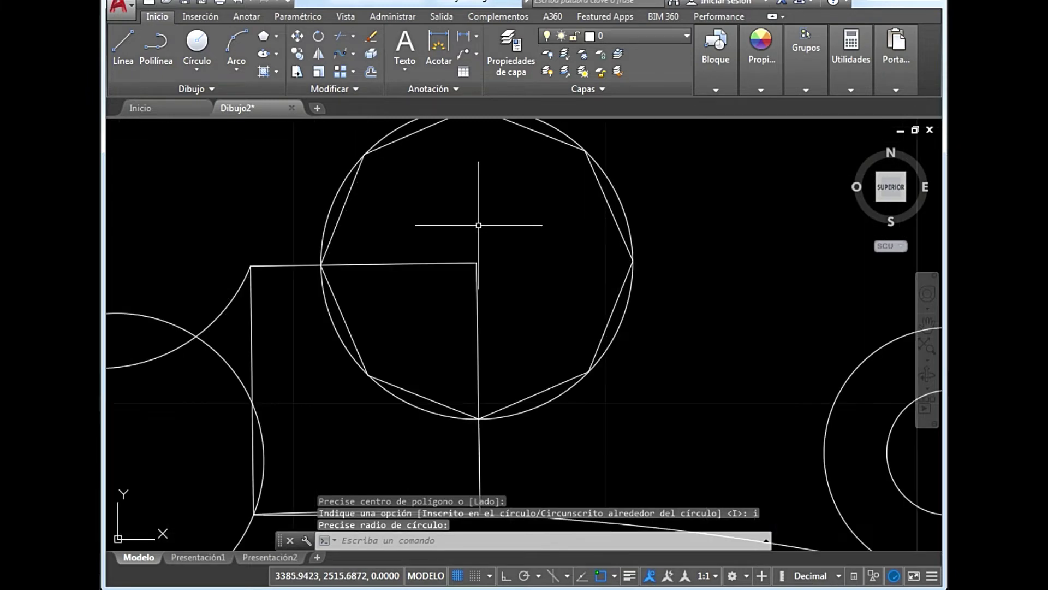
scroll(479, 227, "down", 3)
scroll(491, 219, "up", 1)
middle_click_drag(370, 252, 382, 235)
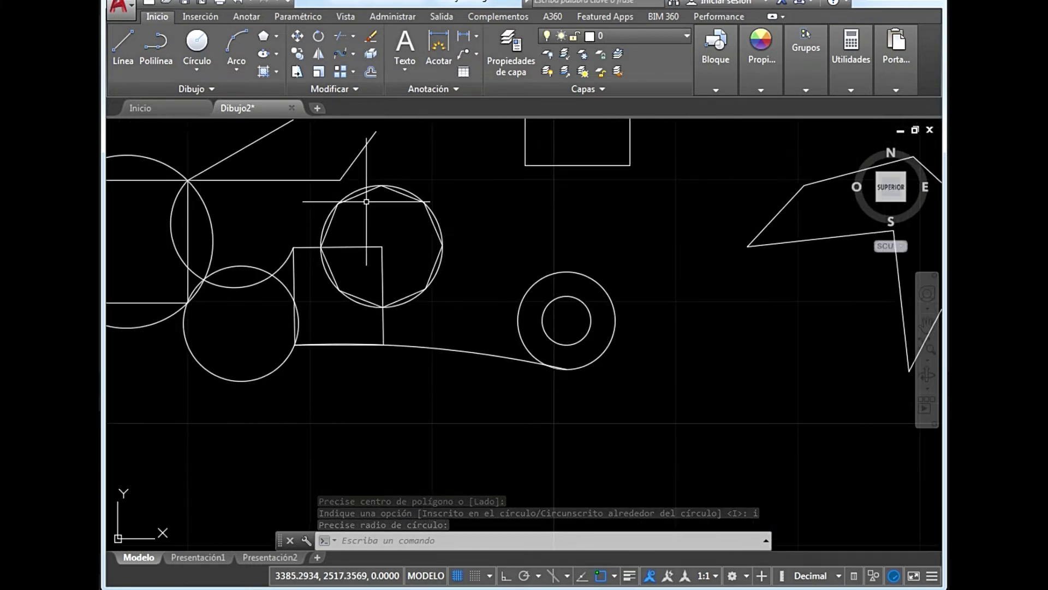
scroll(394, 242, "down", 3)
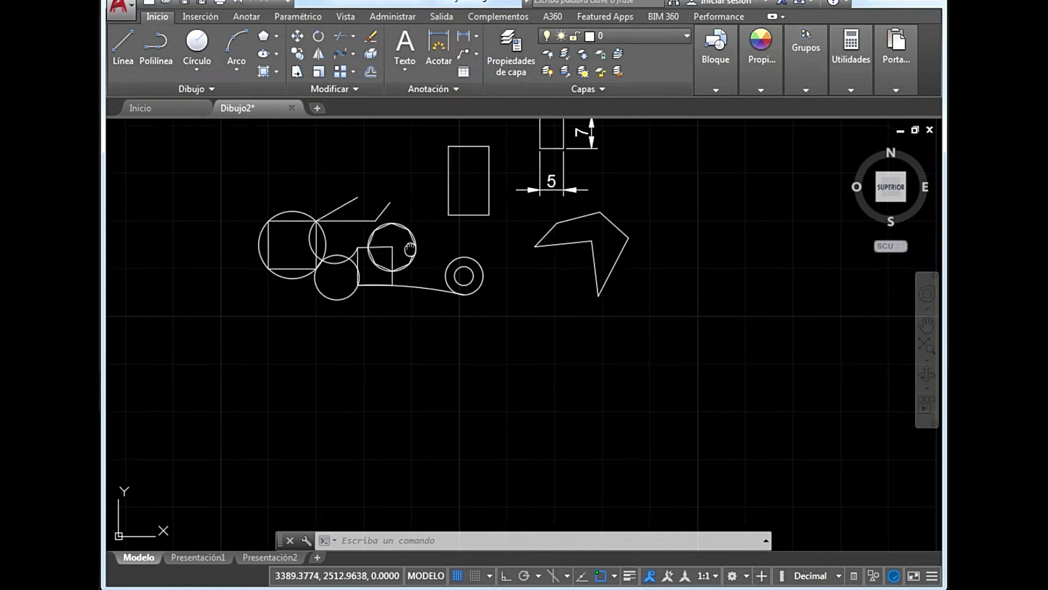
middle_click_drag(394, 243, 402, 213)
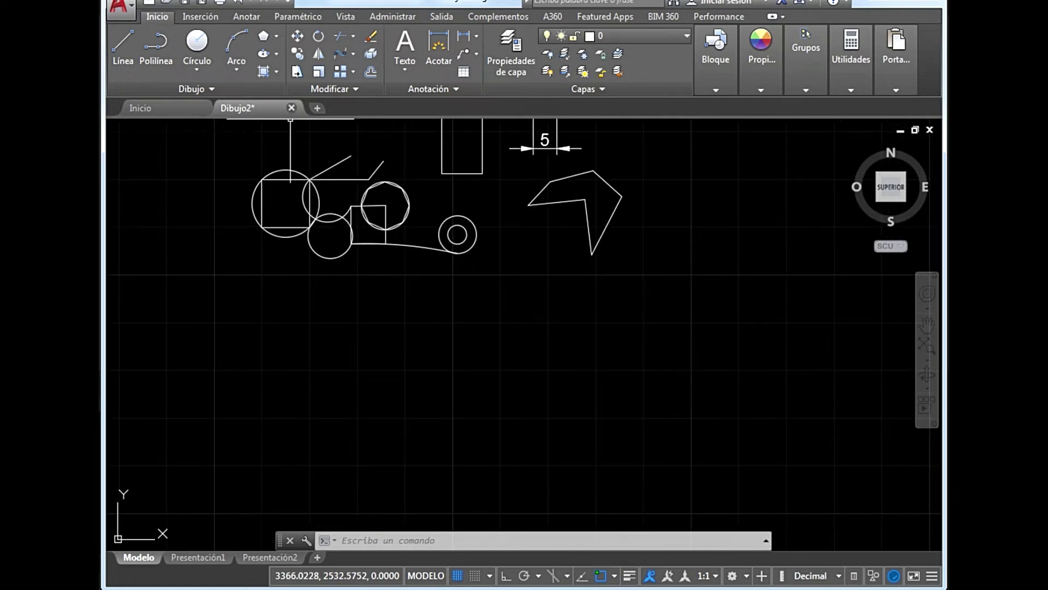
- Draw a centre-radius circle of radius 10 below the vehicle figure
left_click(196, 41)
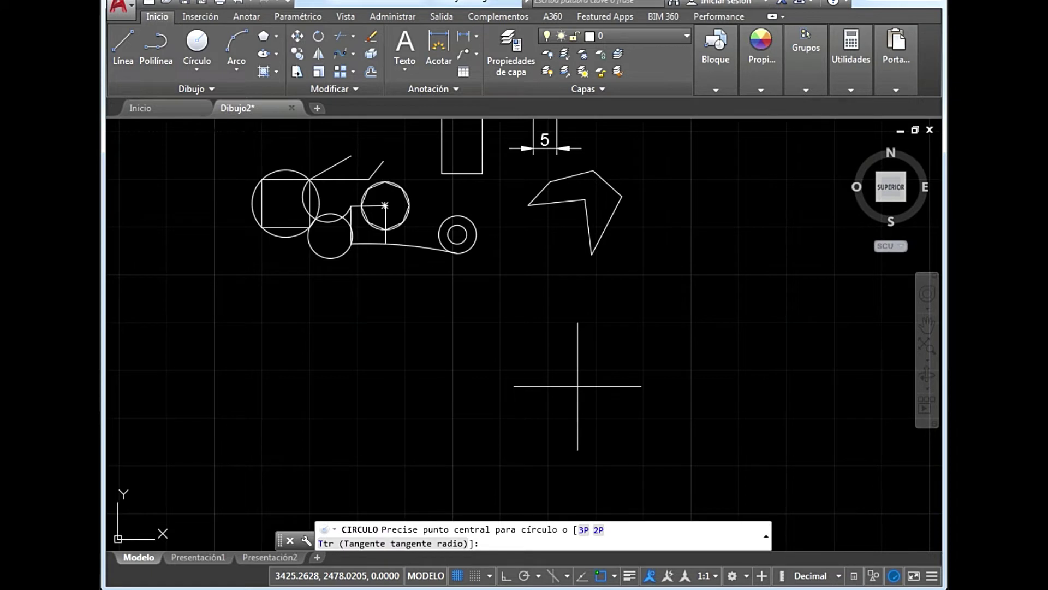
left_click(548, 398)
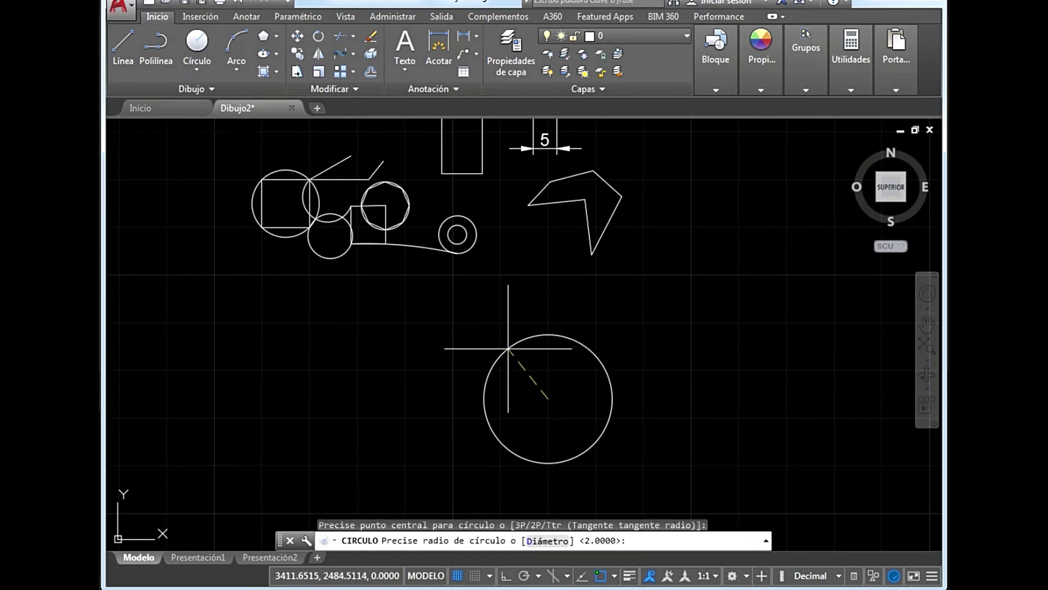
type("10")
key("Return")
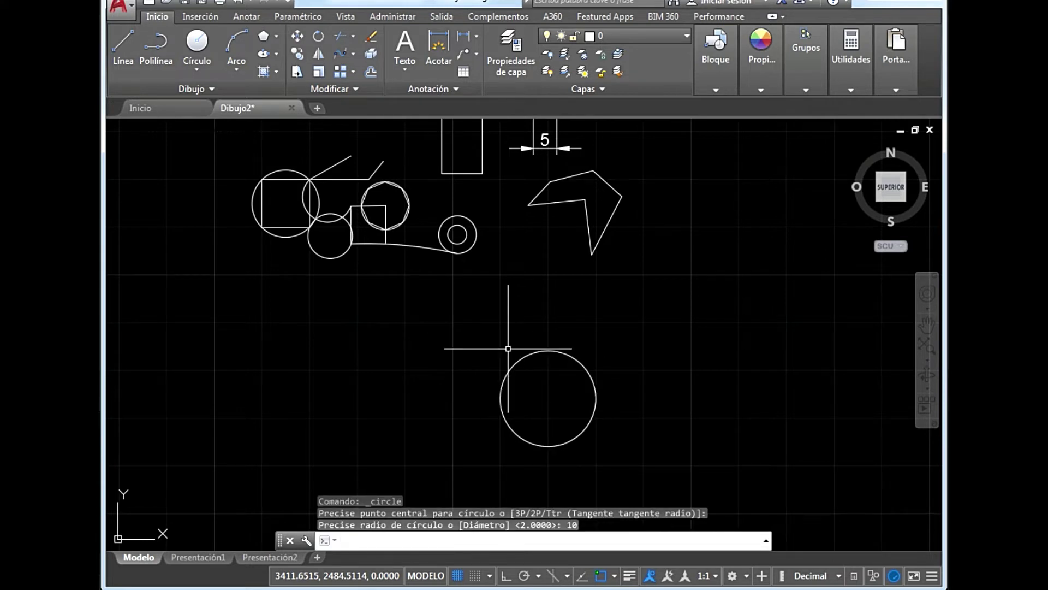
left_click(263, 36)
type("12")
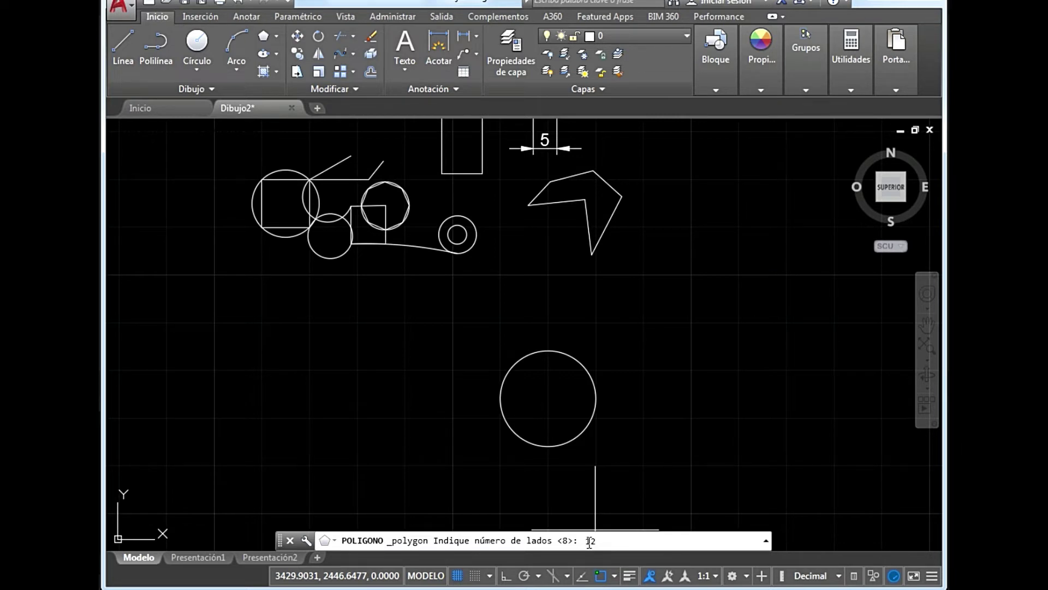
key("Return")
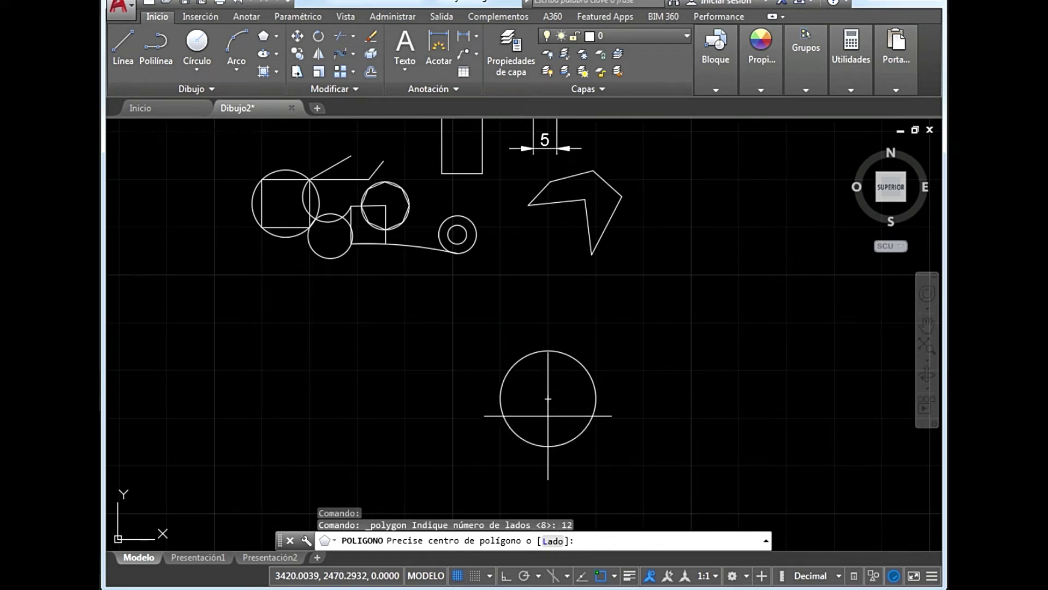
left_click(548, 399)
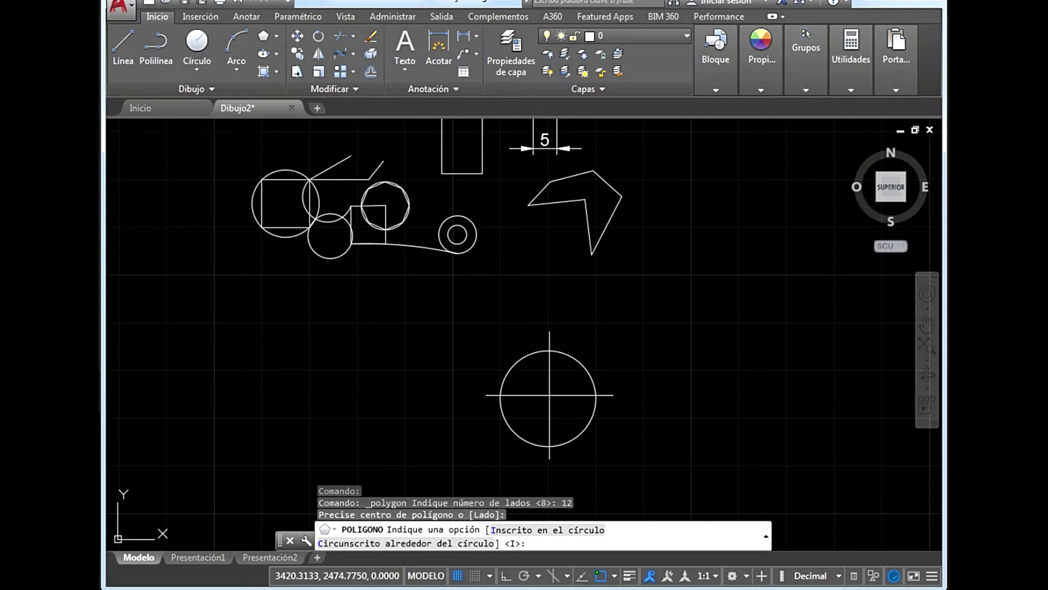
type("c")
key("Return")
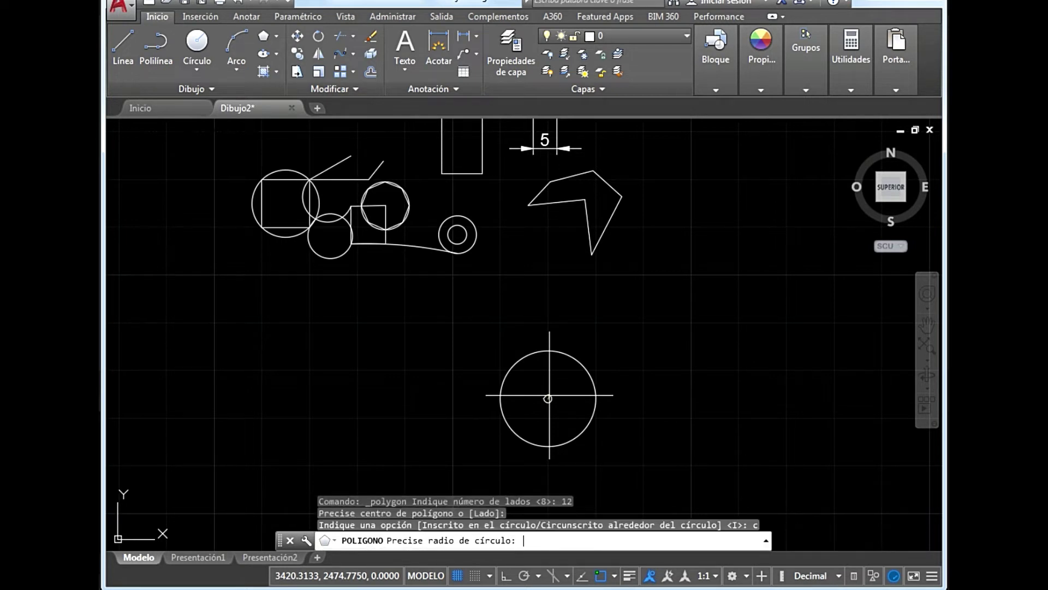
scroll(562, 385, "up", 2)
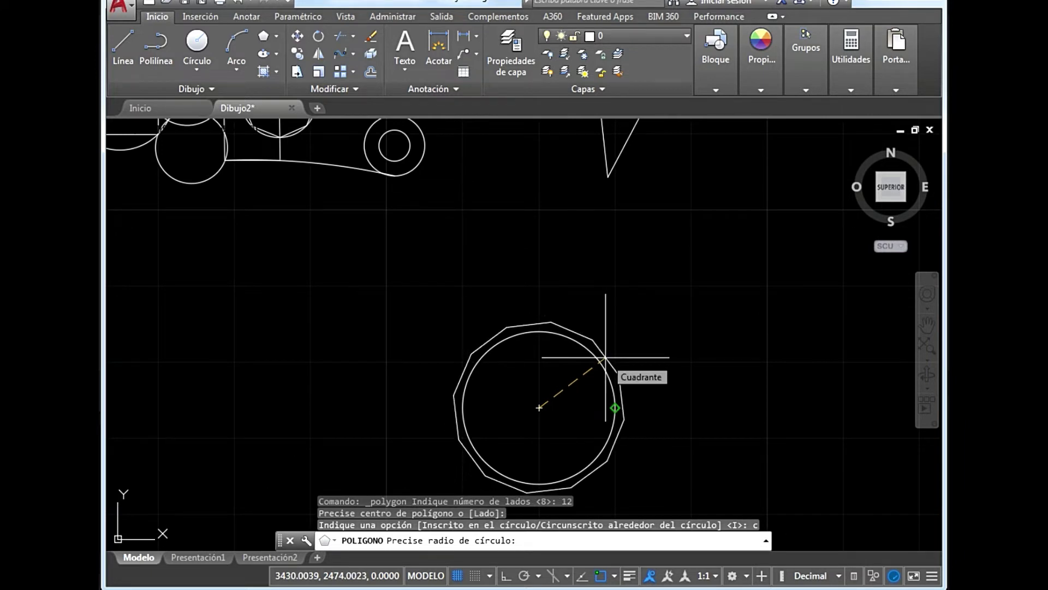
type("10")
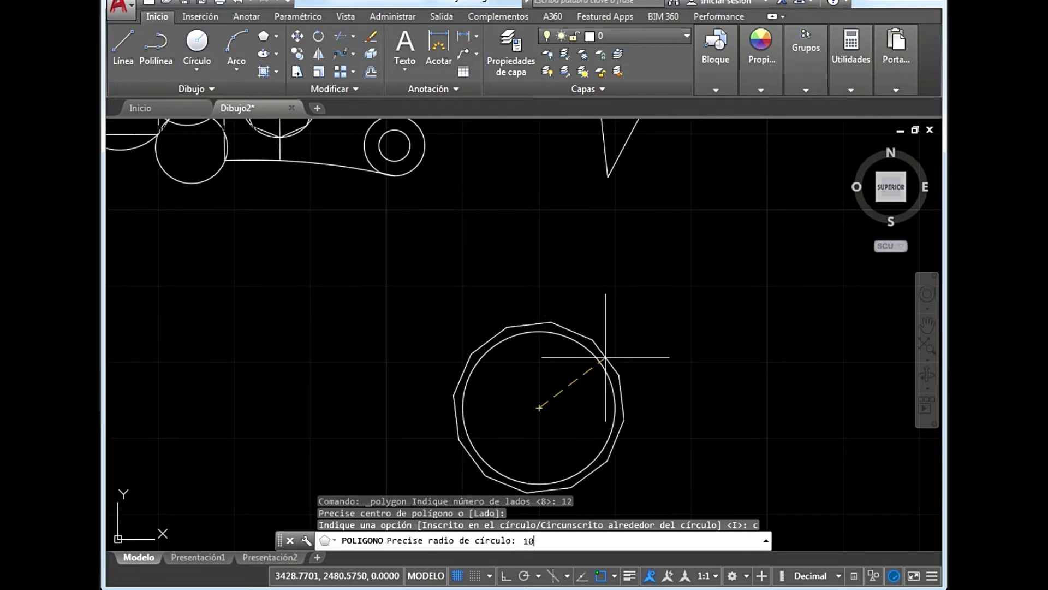
key("Return")
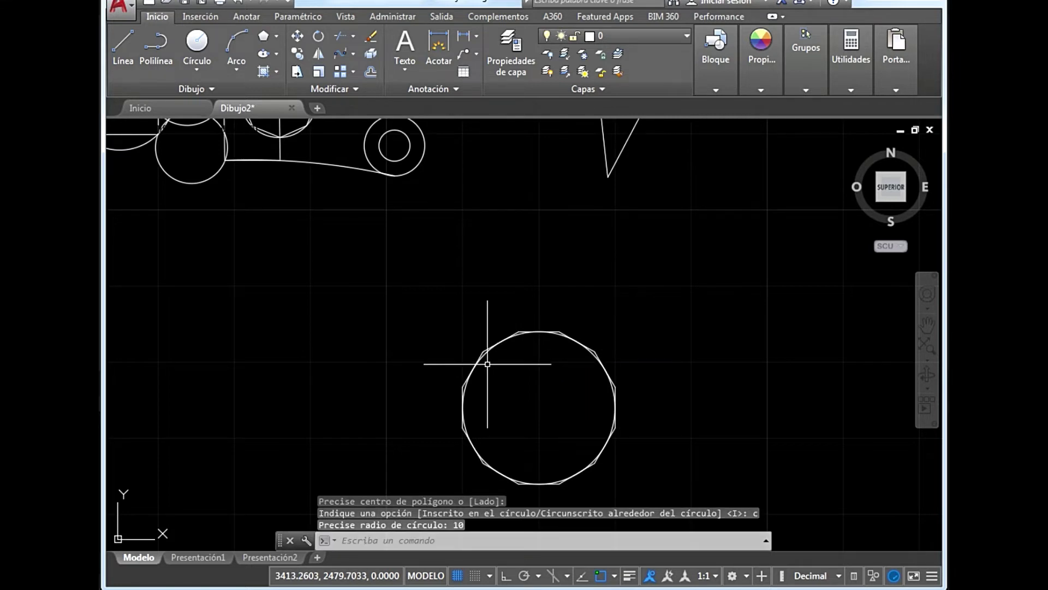
scroll(519, 363, "up", 4)
scroll(549, 250, "up", 2)
scroll(568, 292, "down", 5)
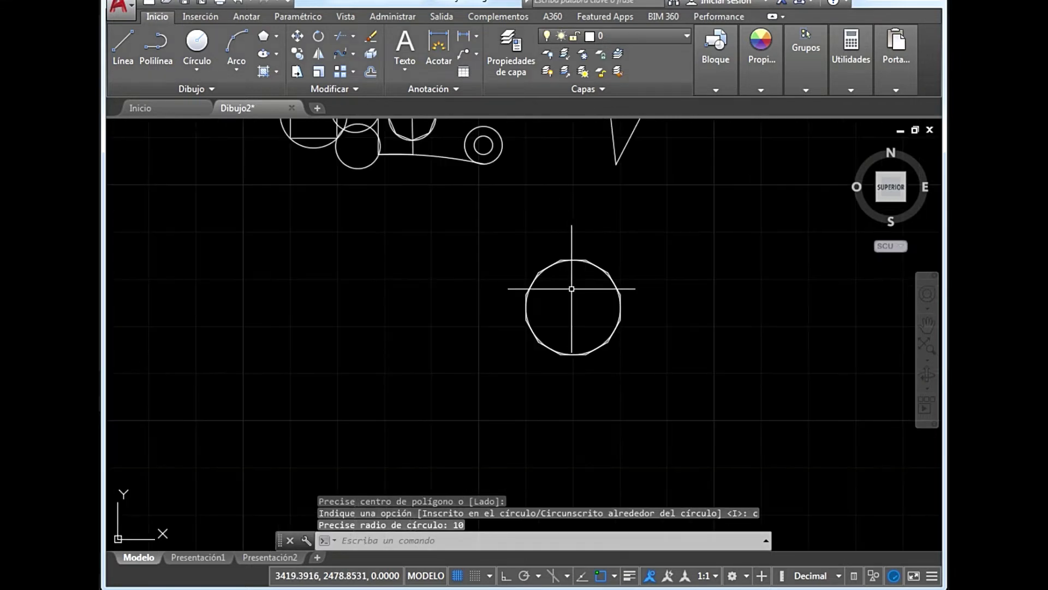
mouse_move(567, 298)
middle_mouse_down()
mouse_move(517, 367)
mouse_move(528, 398)
middle_mouse_up()
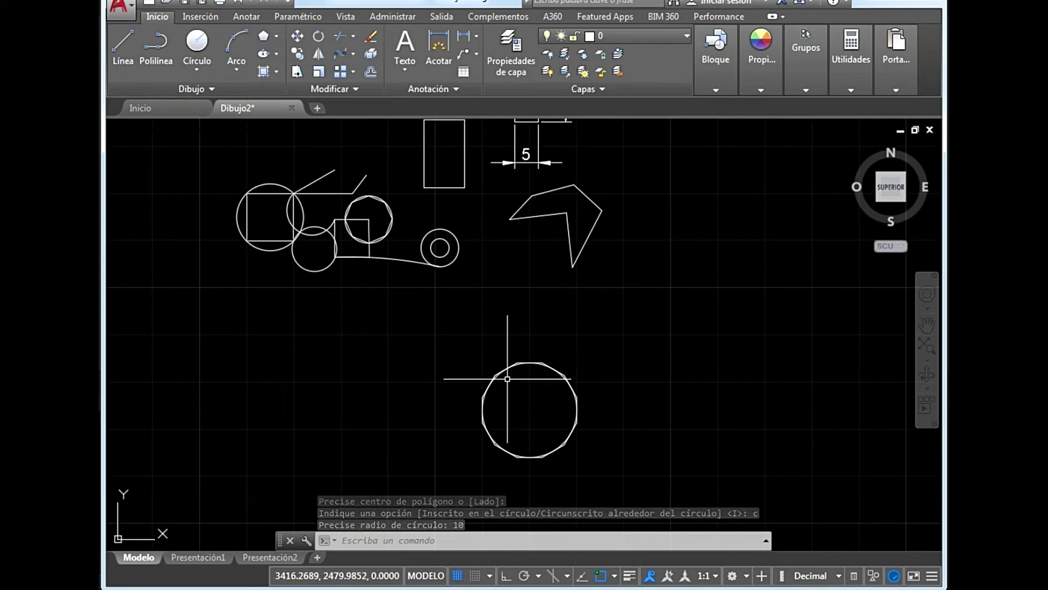
scroll(369, 211, "up", 4)
scroll(375, 222, "up", 4)
scroll(374, 222, "down", 2)
scroll(480, 368, "down", 4)
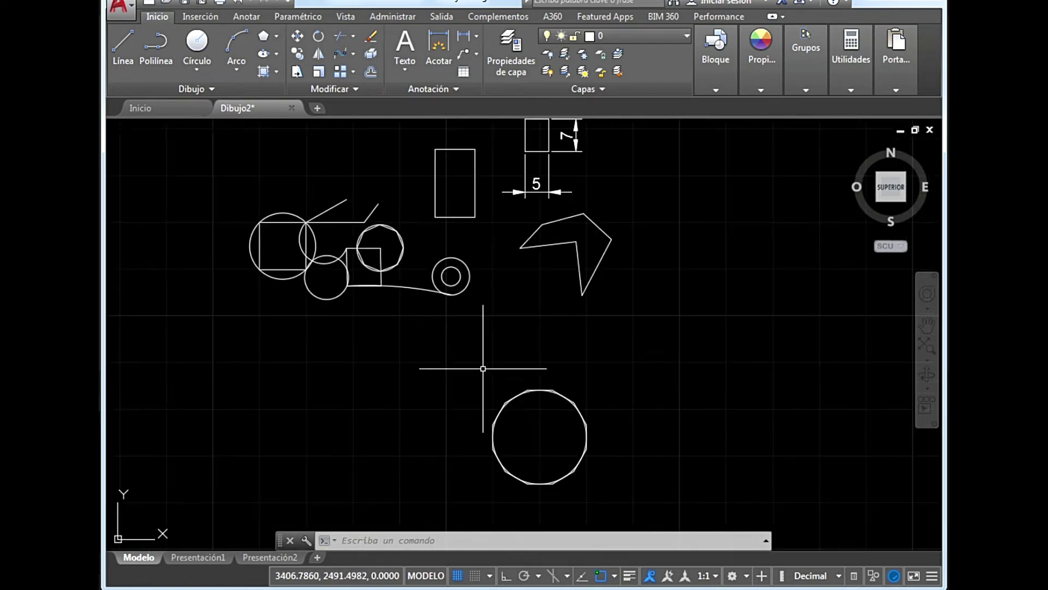
scroll(475, 367, "down", 1)
scroll(421, 246, "up", 3)
scroll(447, 272, "up", 2)
scroll(446, 271, "down", 4)
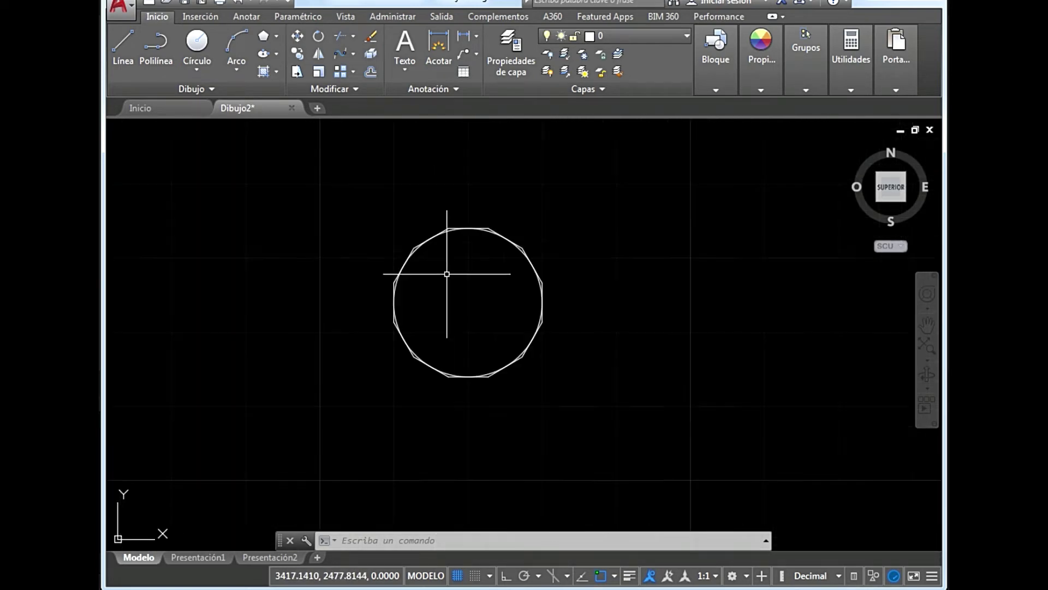
scroll(459, 274, "down", 5)
middle_click_drag(461, 277, 421, 375)
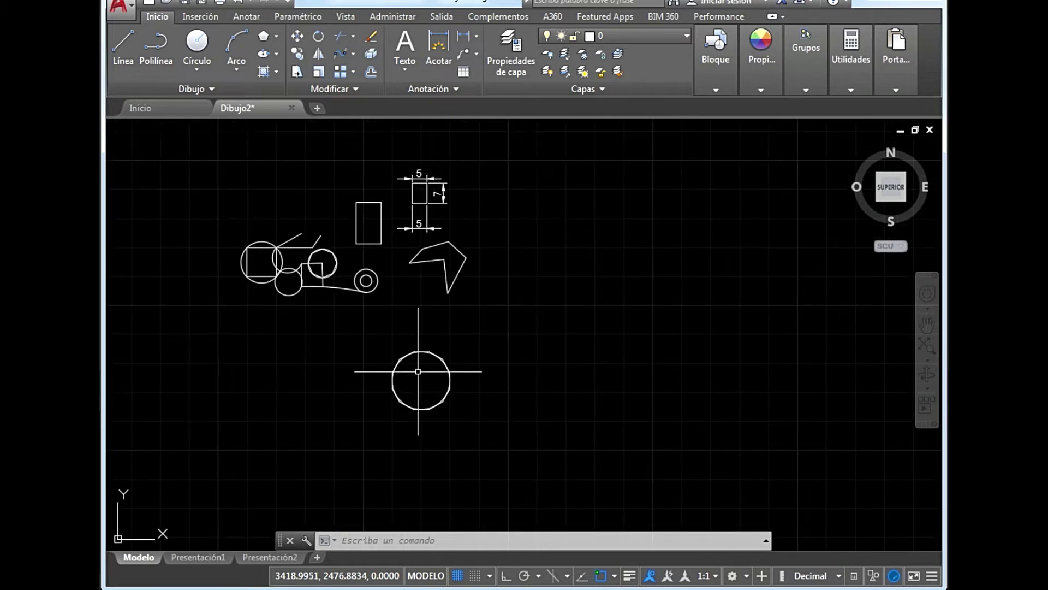
middle_click_drag(419, 253, 404, 285)
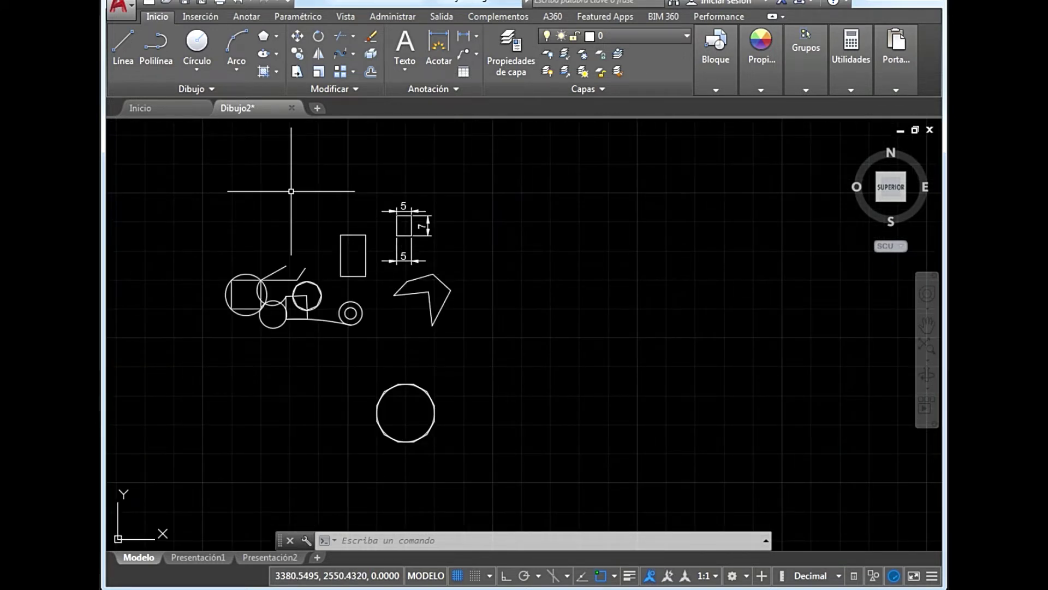
scroll(384, 295, "up", 2)
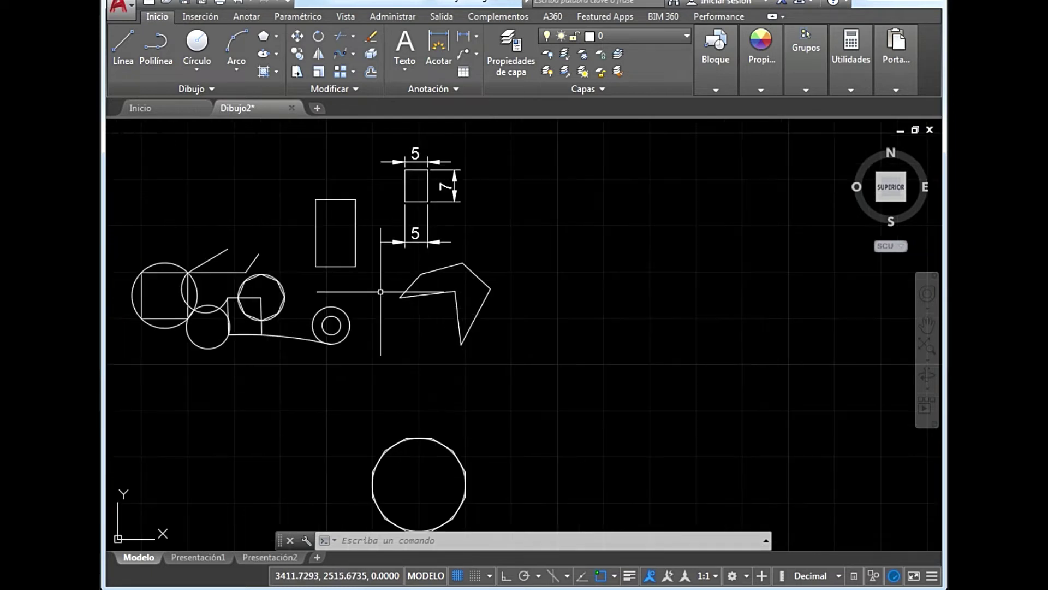
scroll(385, 283, "down", 2)
middle_click_drag(385, 282, 347, 271)
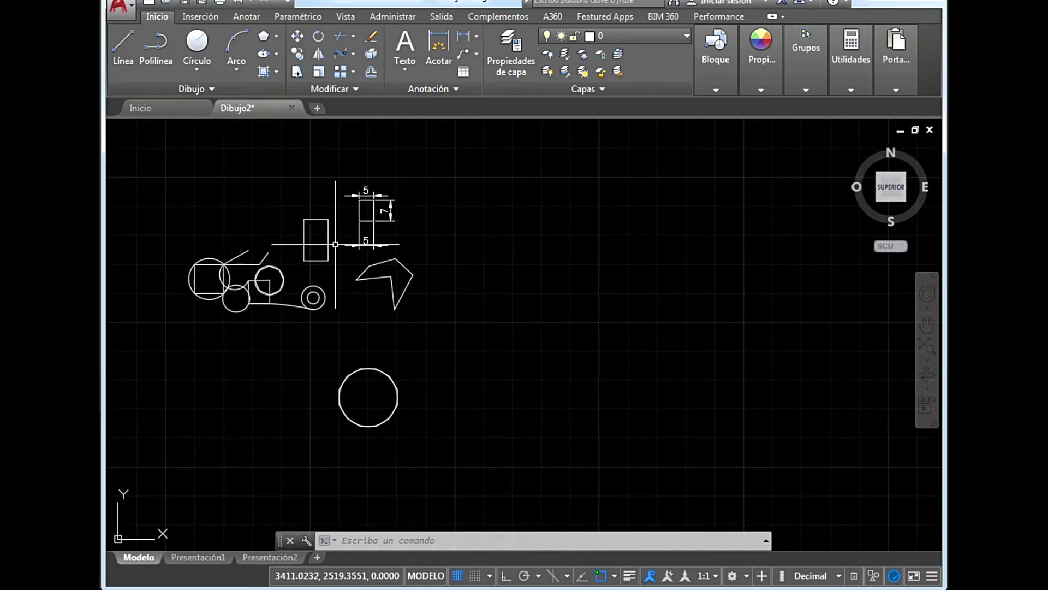
- Draw a six-sided polygon by its edge, with 5-unit sides, in open space
left_click(262, 37)
type("6")
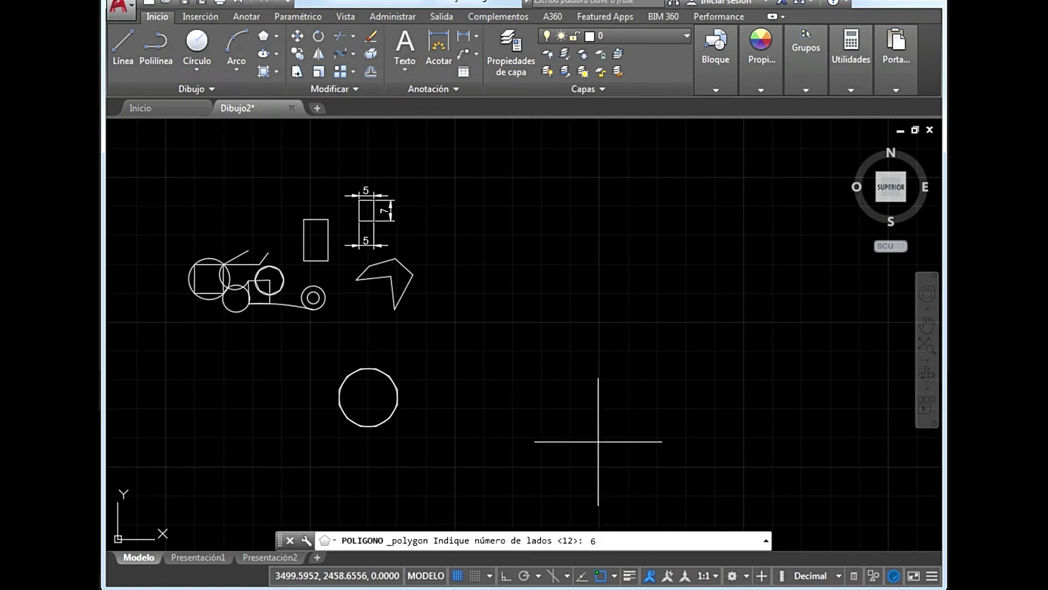
key("Return")
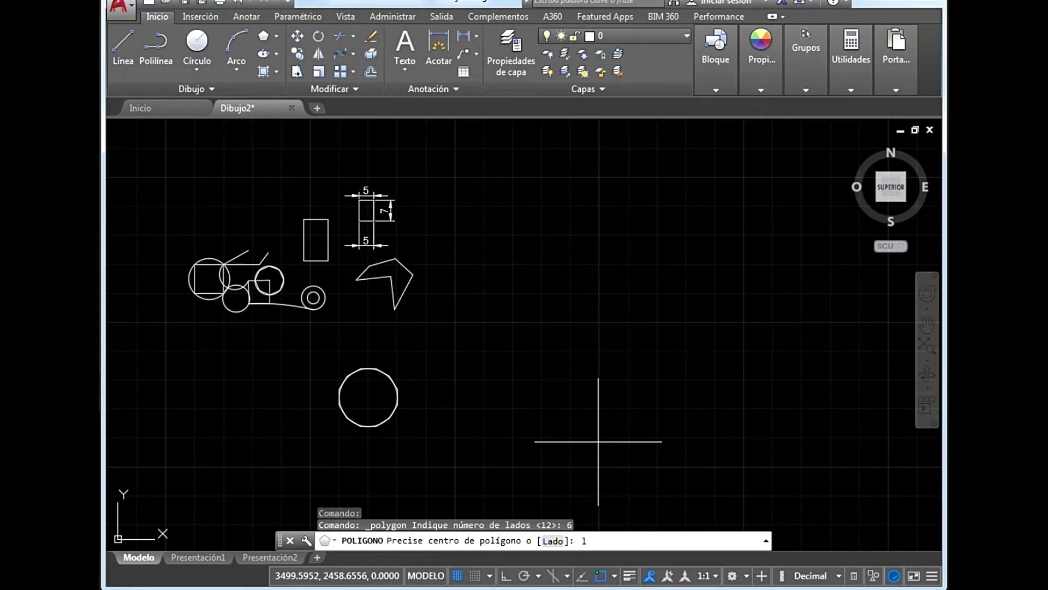
key("Return")
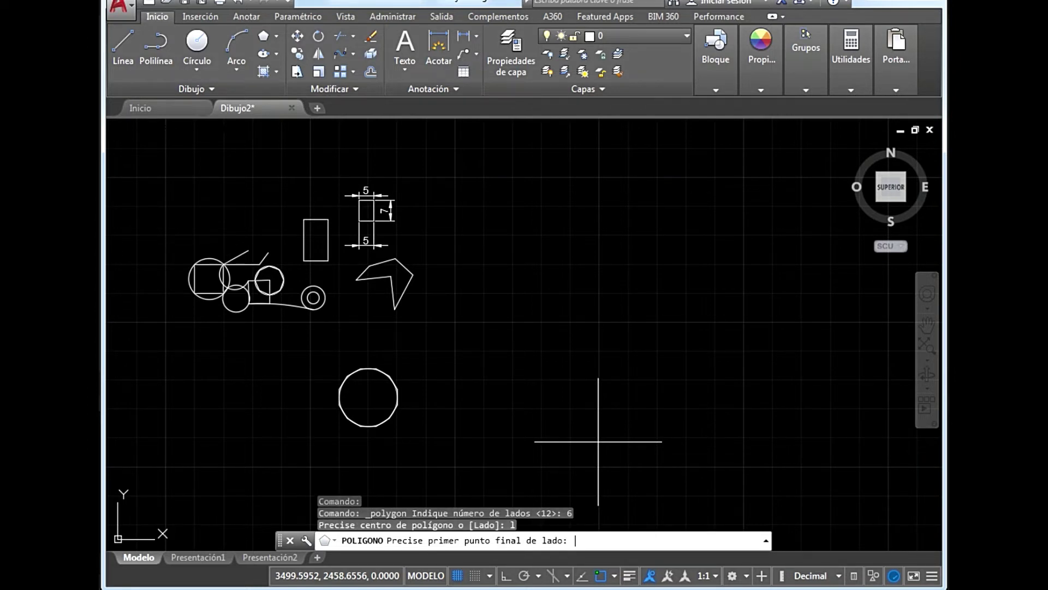
left_click(456, 319)
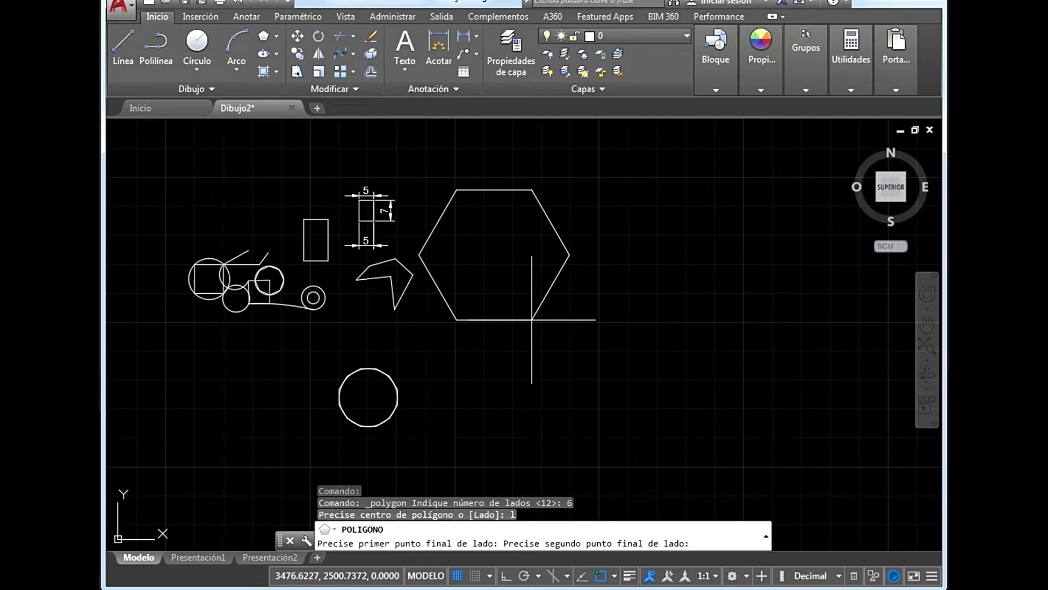
type("5")
key("Return")
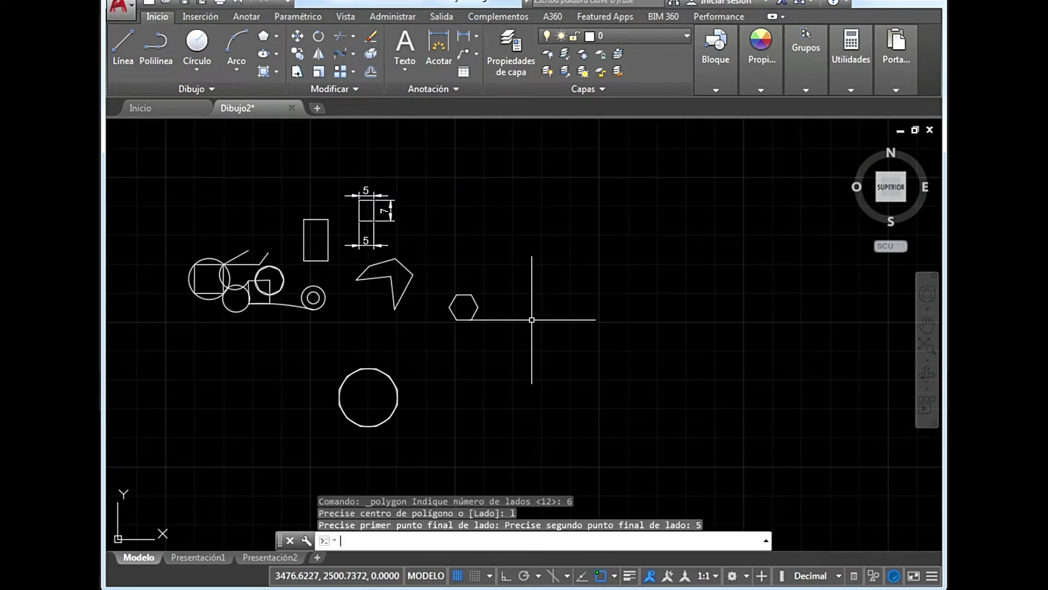
scroll(479, 290, "up", 4)
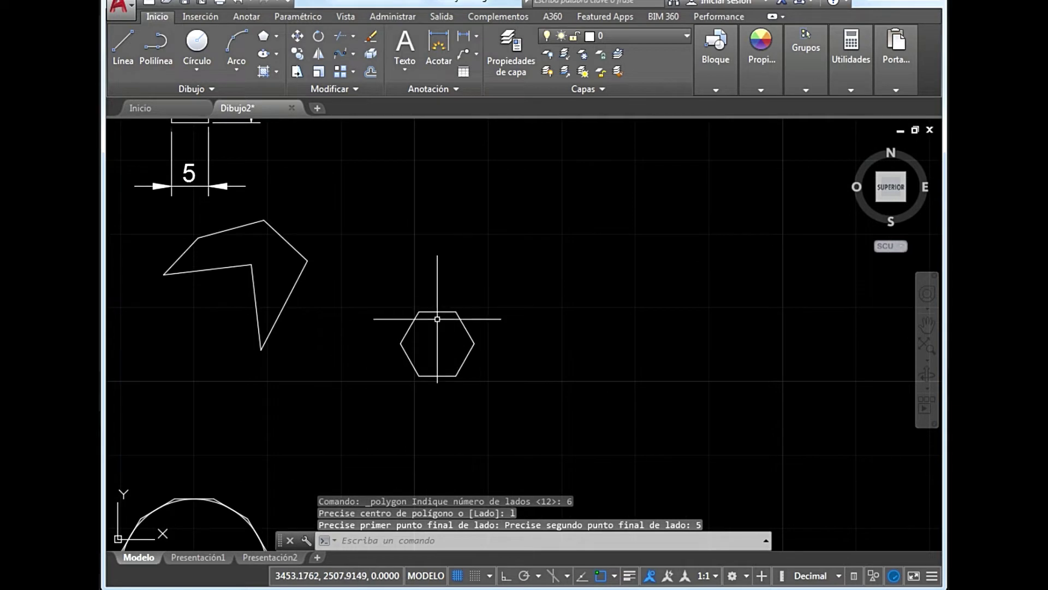
- Add a linear 5 dimension under the hexagon's bottom edge, cancelling an unwanted vertical one
left_click(464, 36)
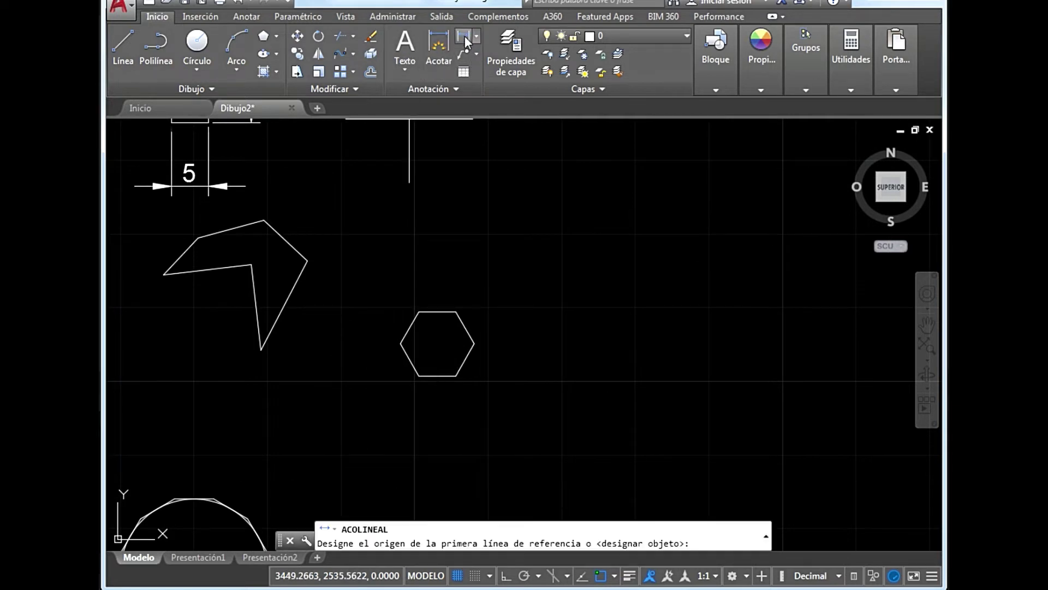
left_click(418, 376)
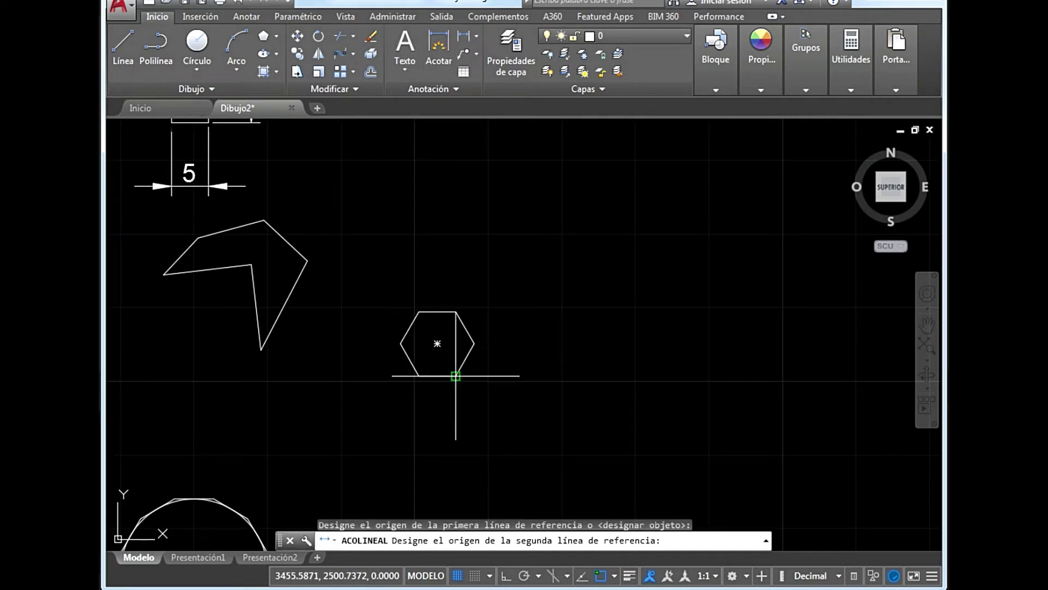
left_click(456, 375)
left_click(453, 420)
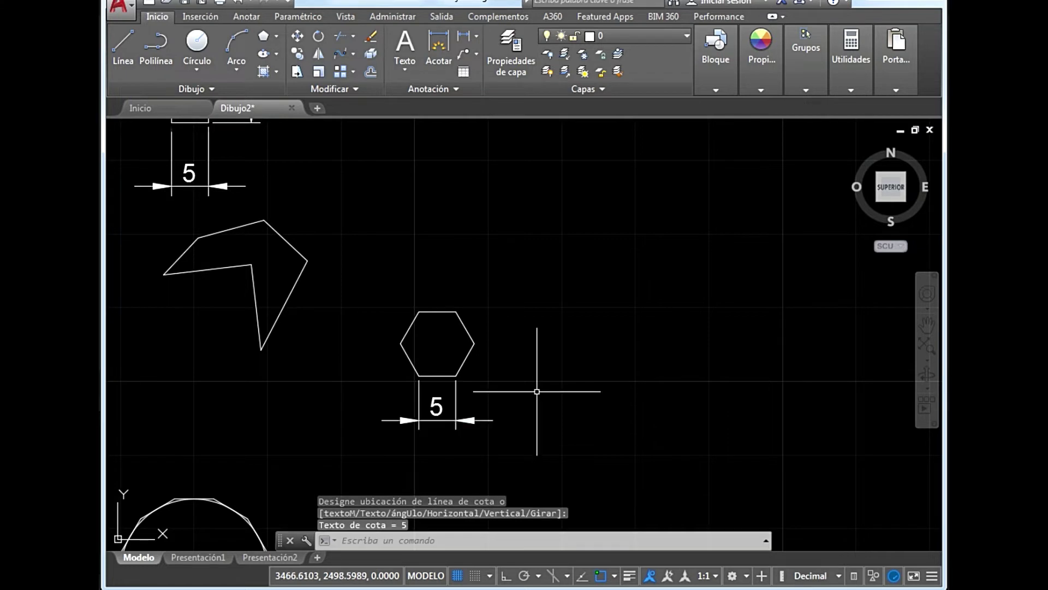
key("Return")
left_click(456, 312)
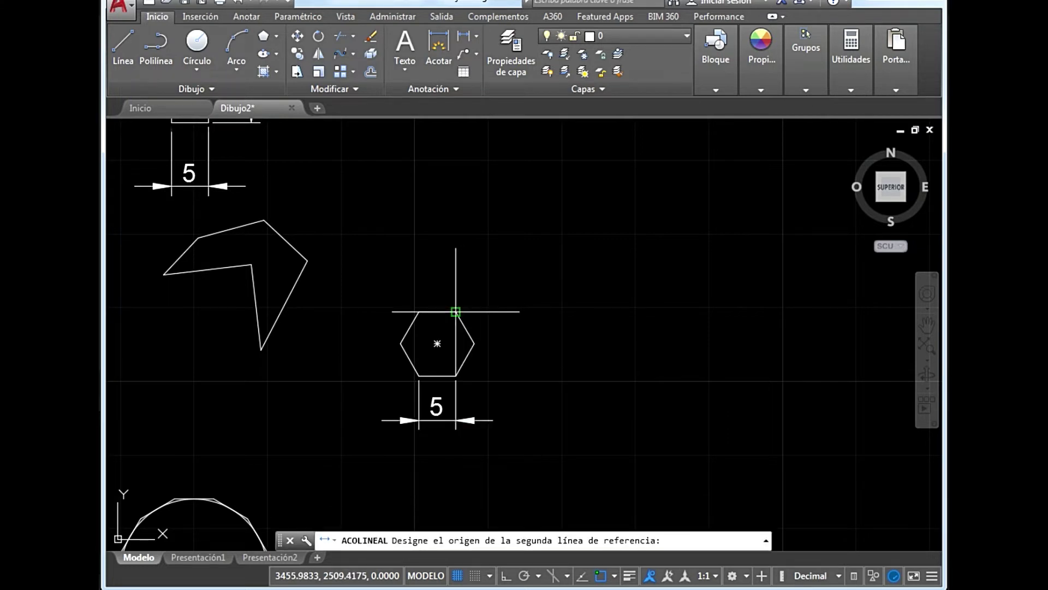
left_click(475, 343)
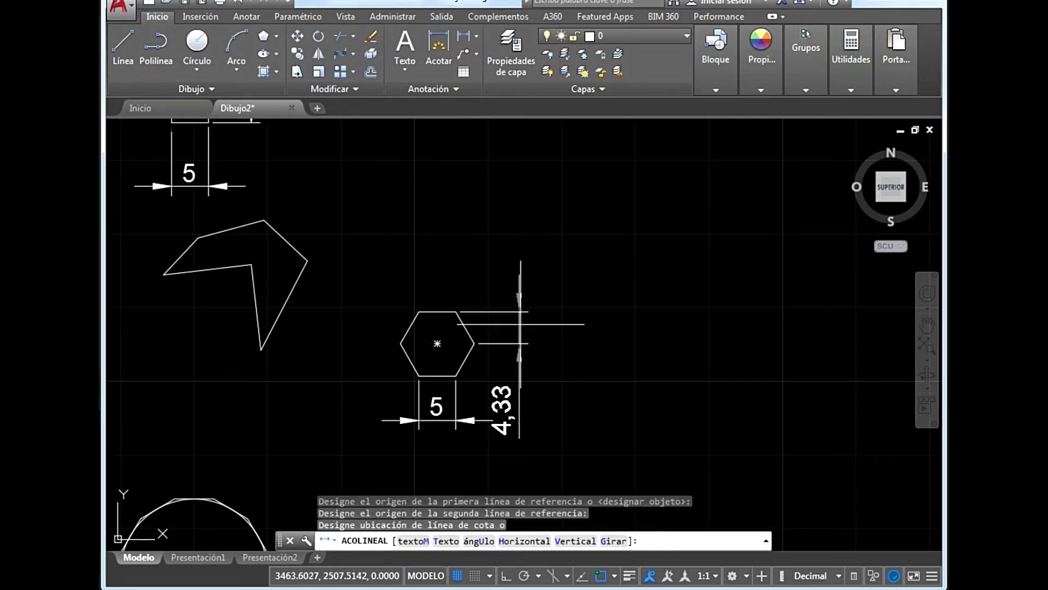
key("Escape")
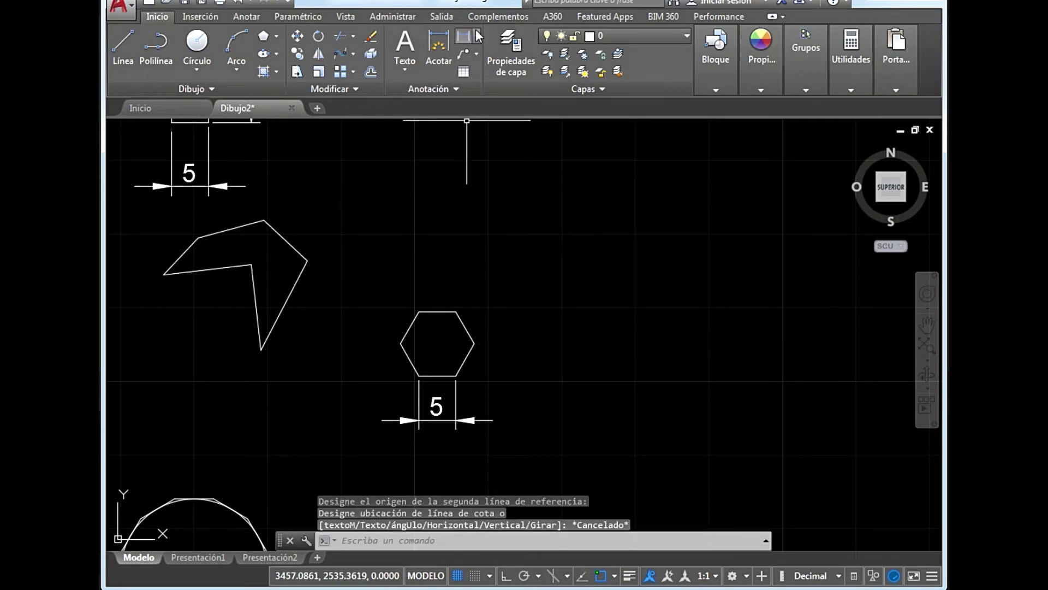
- Add an aligned 5 dimension along the hexagon's upper-right edge
left_click(477, 30)
left_click(470, 85)
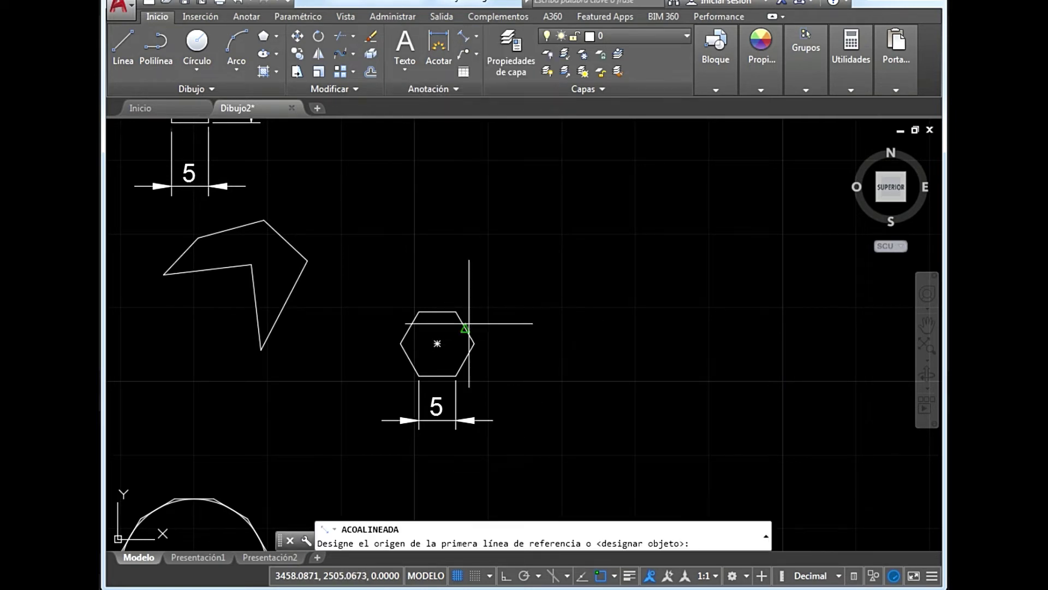
left_click(457, 312)
left_click(474, 343)
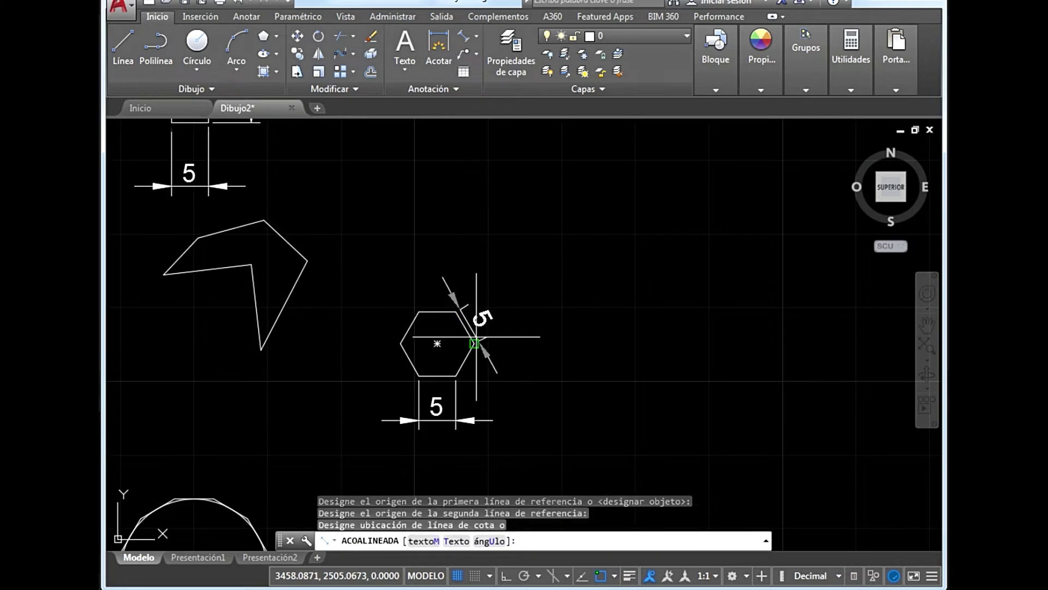
left_click(508, 303)
scroll(535, 387, "down", 4)
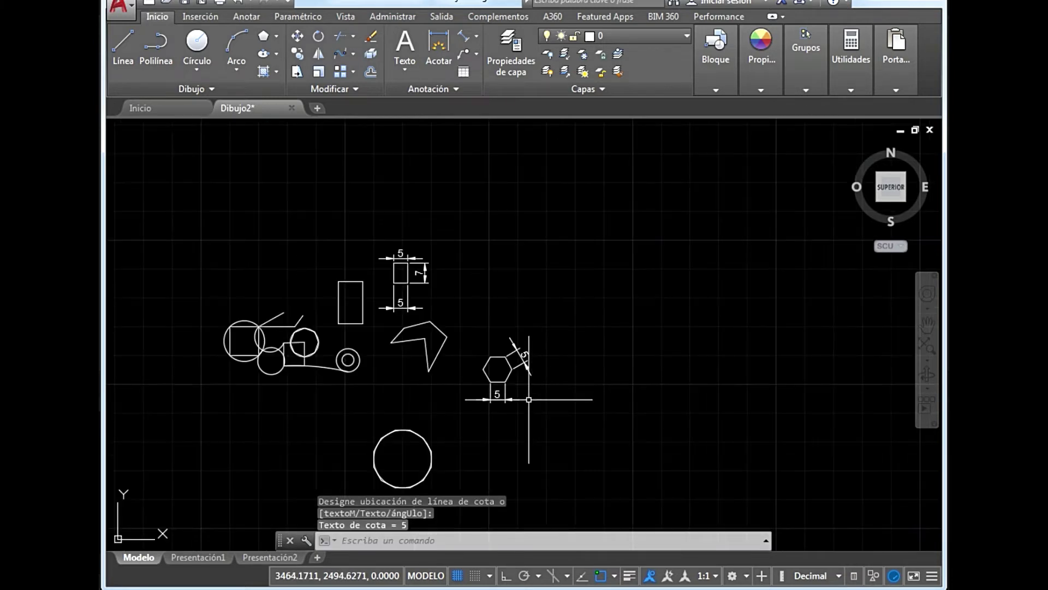
scroll(494, 290, "up", 3)
scroll(481, 293, "up", 2)
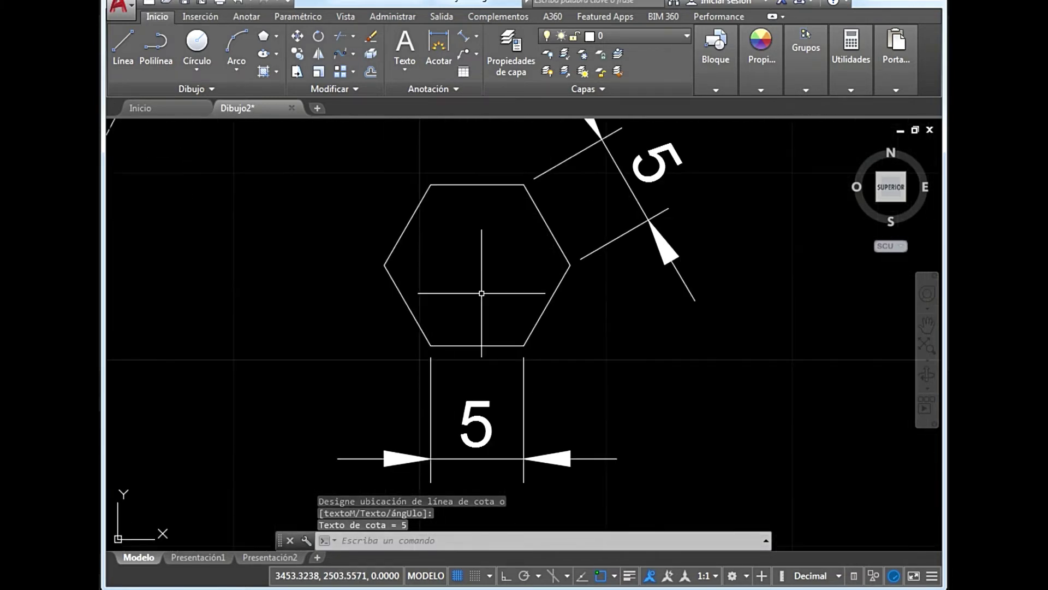
scroll(482, 293, "down", 5)
scroll(480, 300, "down", 3)
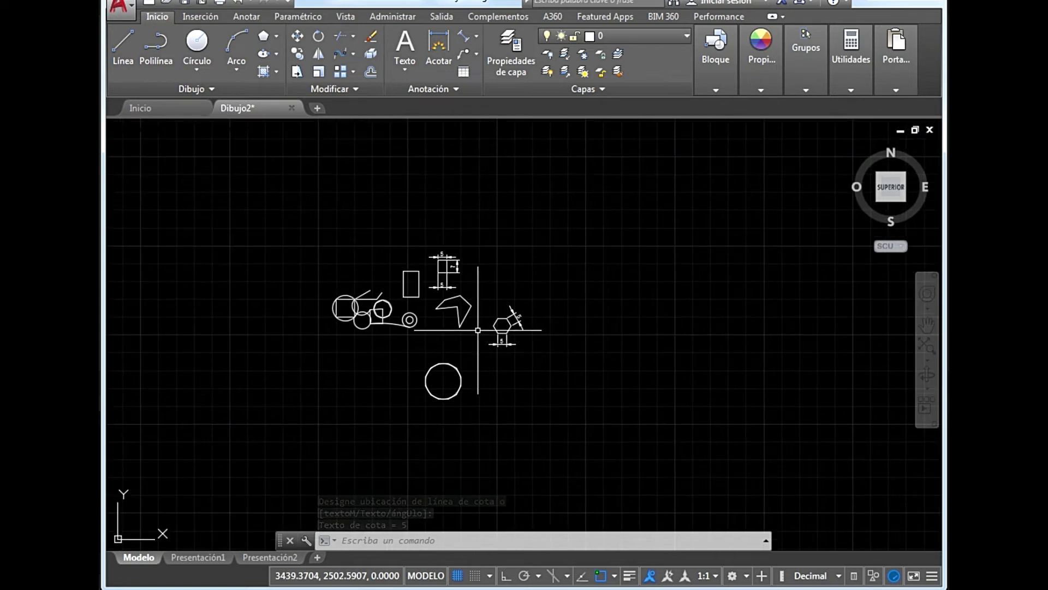
scroll(477, 331, "up", 4)
scroll(476, 327, "down", 2)
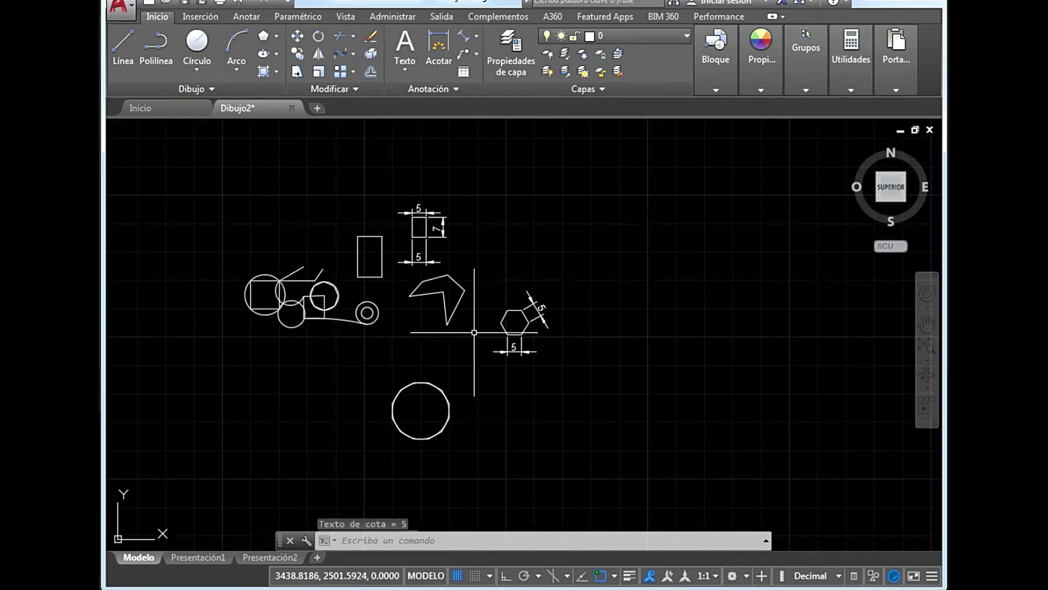
- Start a centre ellipse right of the rectangle, fixing its centre and first axis end
key("Escape")
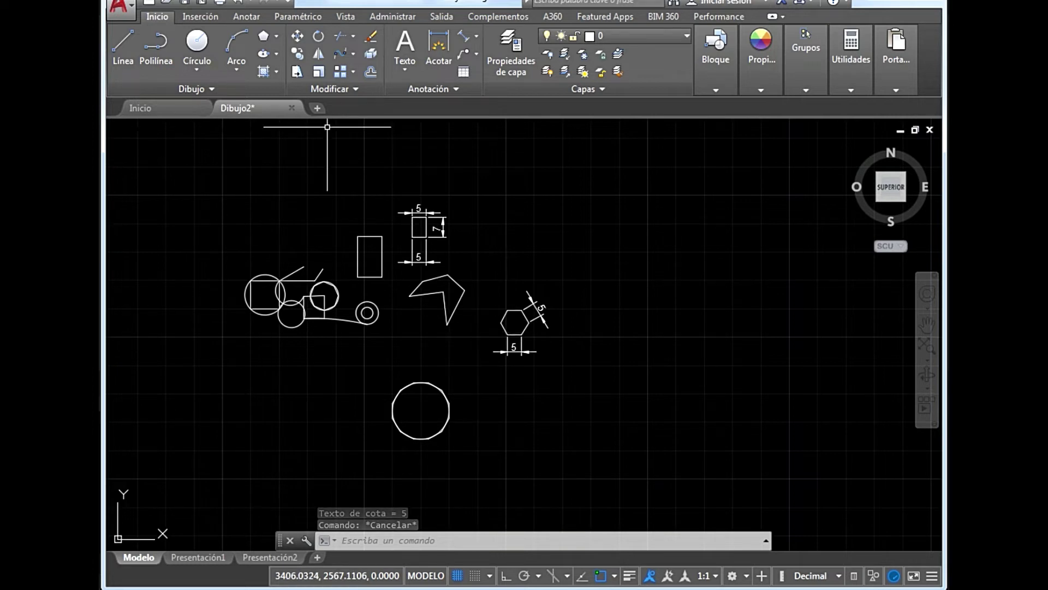
left_click(277, 51)
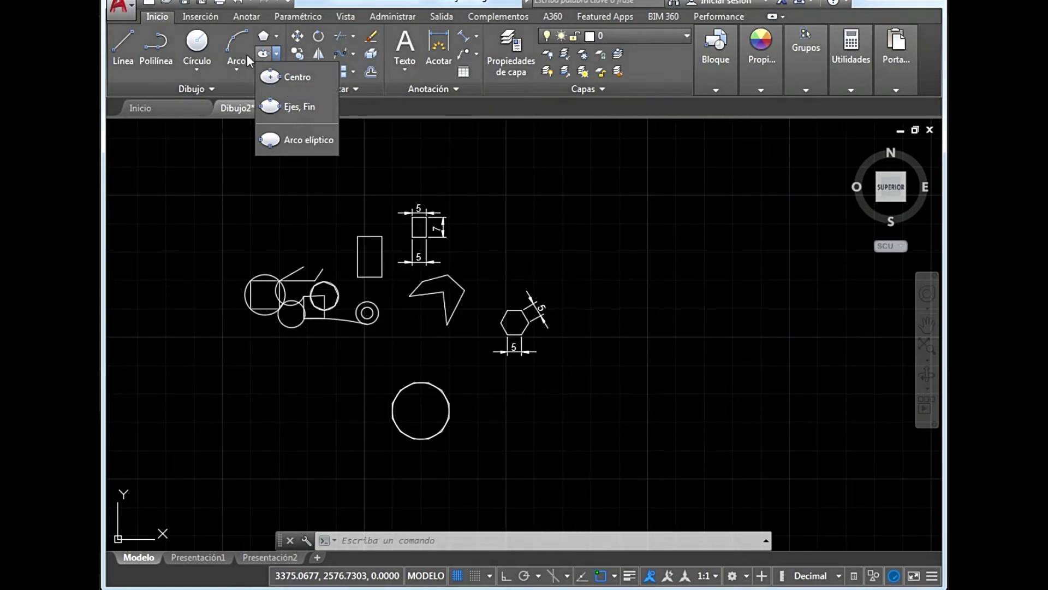
left_click(347, 161)
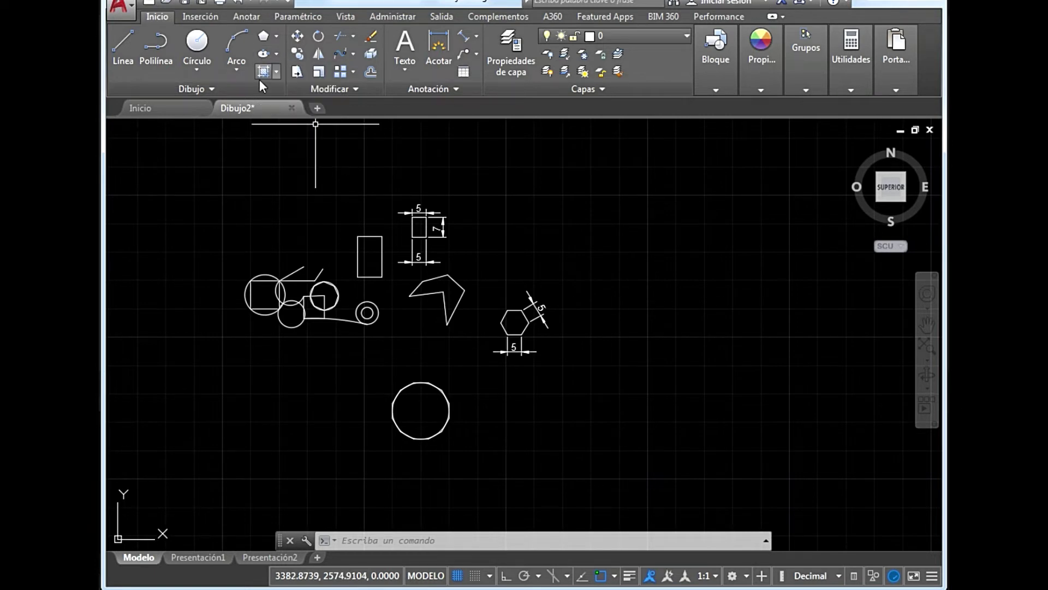
left_click(263, 54)
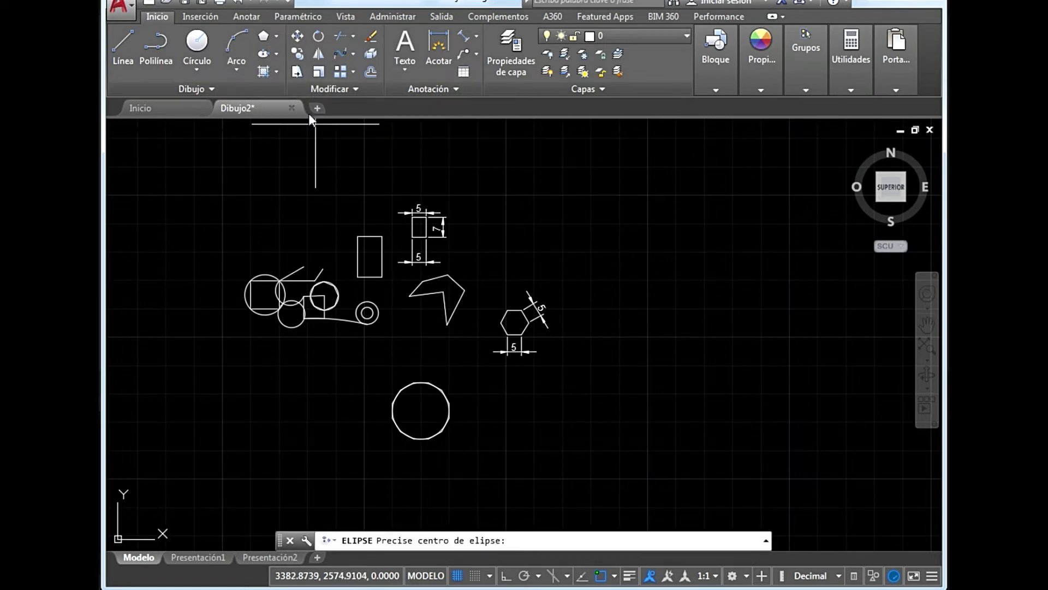
left_click(523, 246)
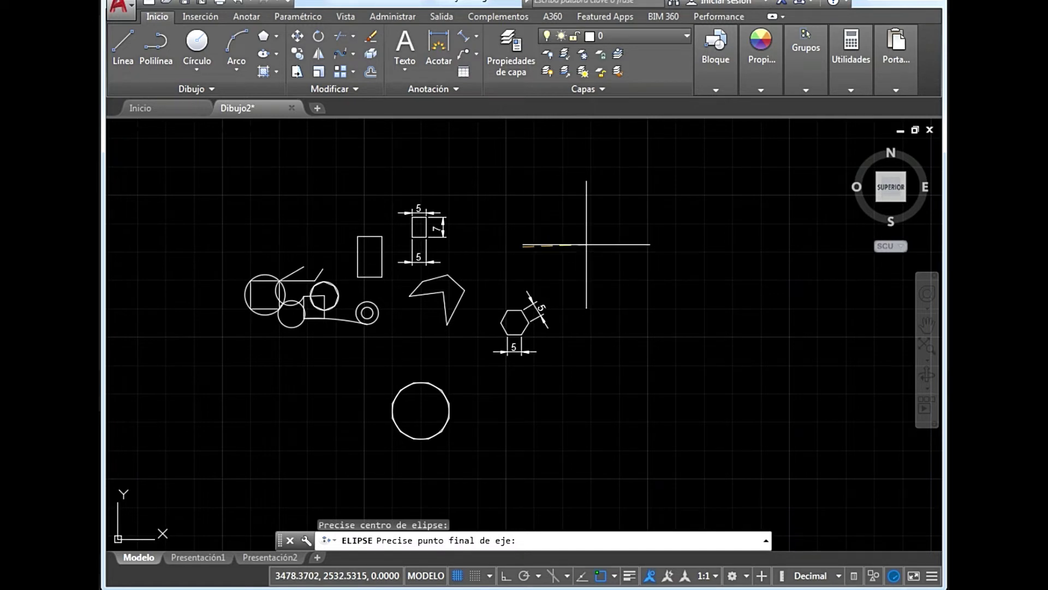
left_click(587, 245)
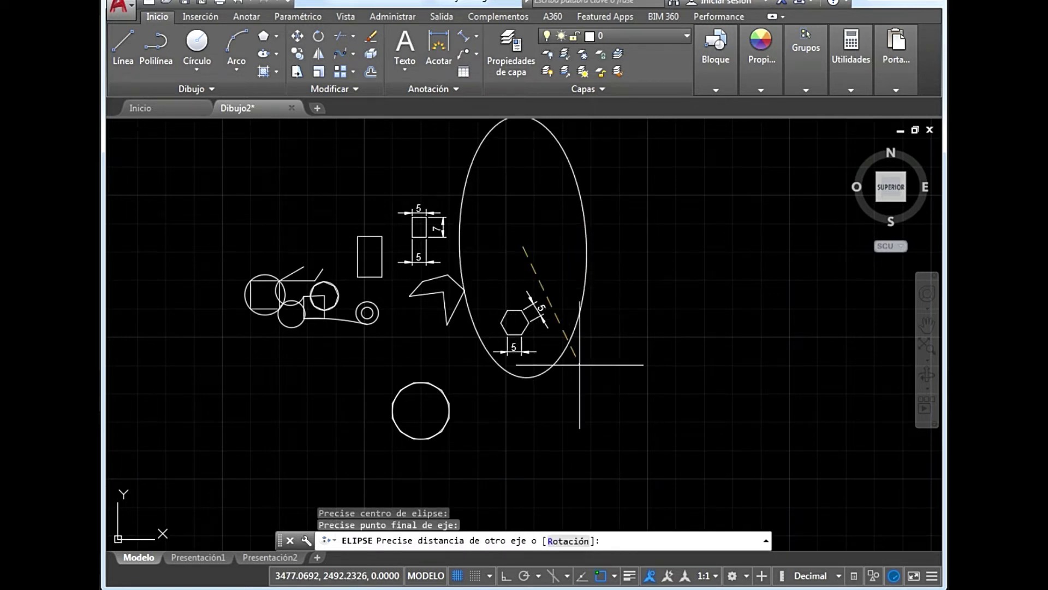
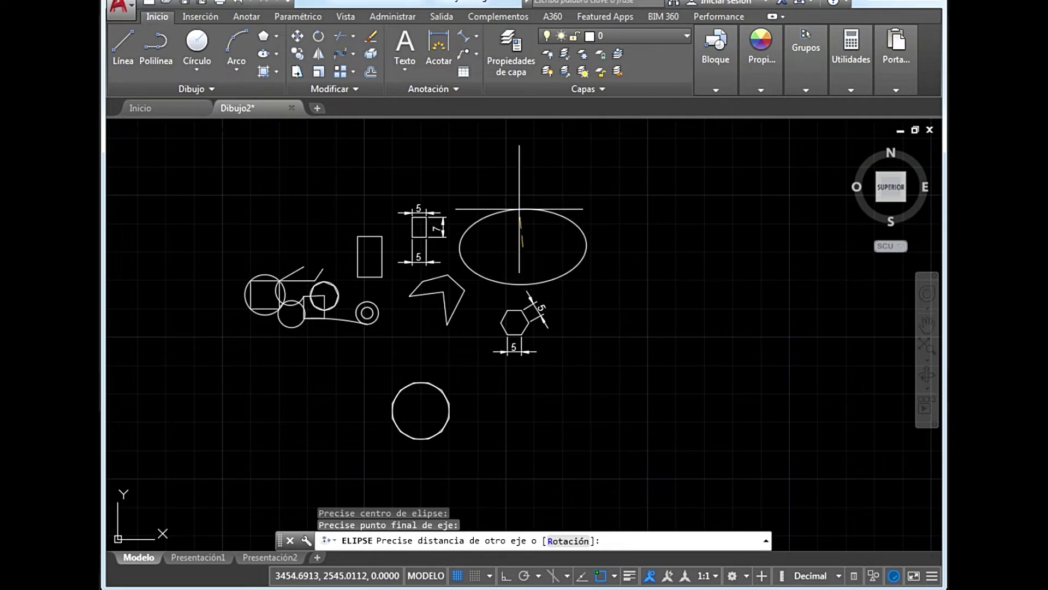
- Complete the flat ellipse with an other-axis distance of 3, then zoom out and recentre the drawing
key("Return")
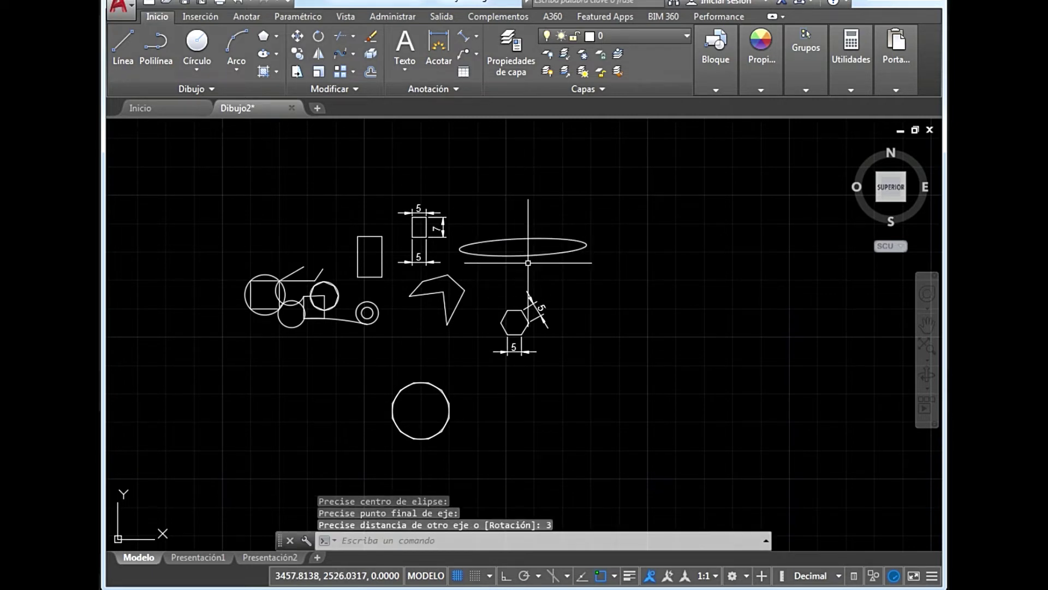
scroll(516, 243, "up", 5)
scroll(530, 241, "down", 2)
scroll(475, 235, "down", 1)
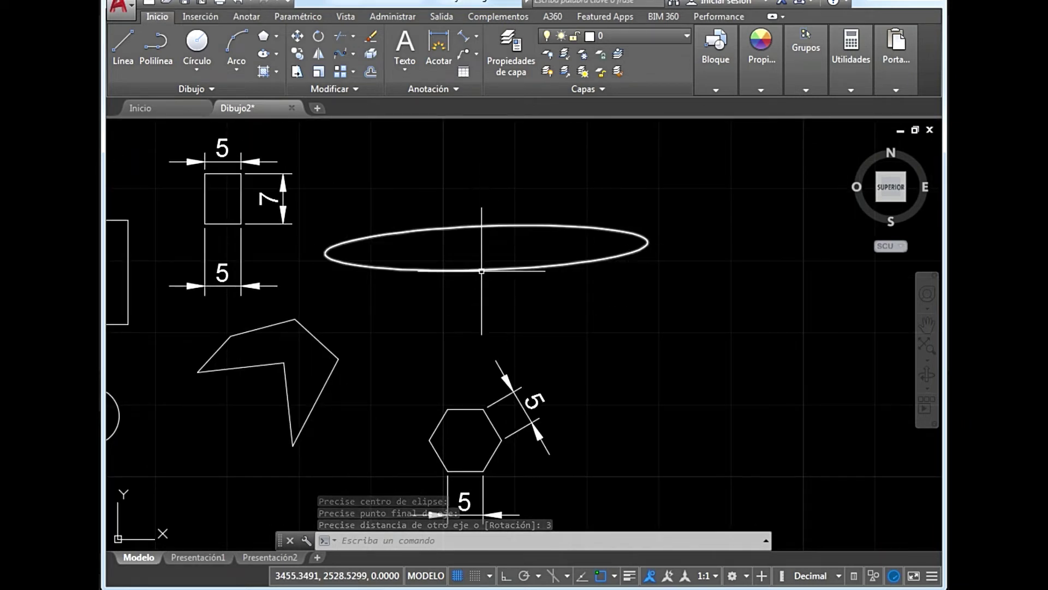
scroll(483, 297, "down", 3)
scroll(483, 298, "down", 2)
middle_click_drag(480, 304, 458, 254)
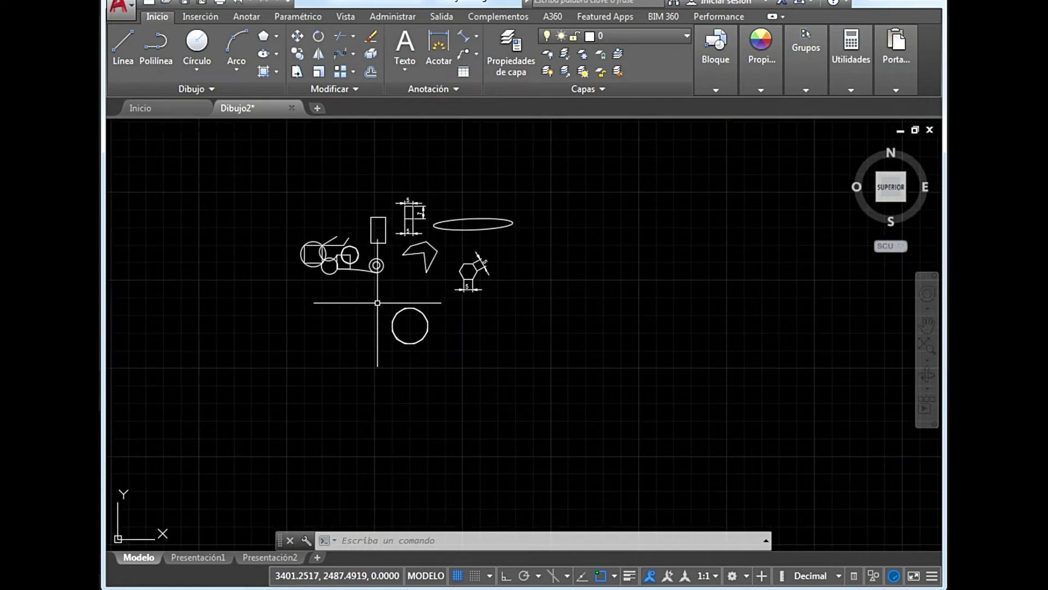
scroll(385, 302, "up", 4)
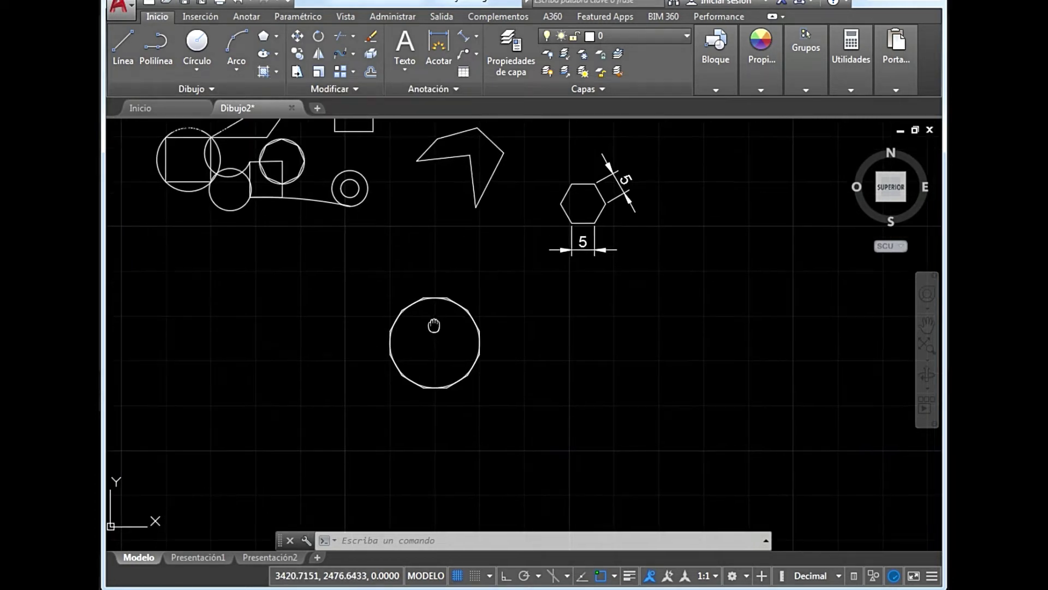
scroll(423, 305, "up", 3)
scroll(424, 305, "down", 4)
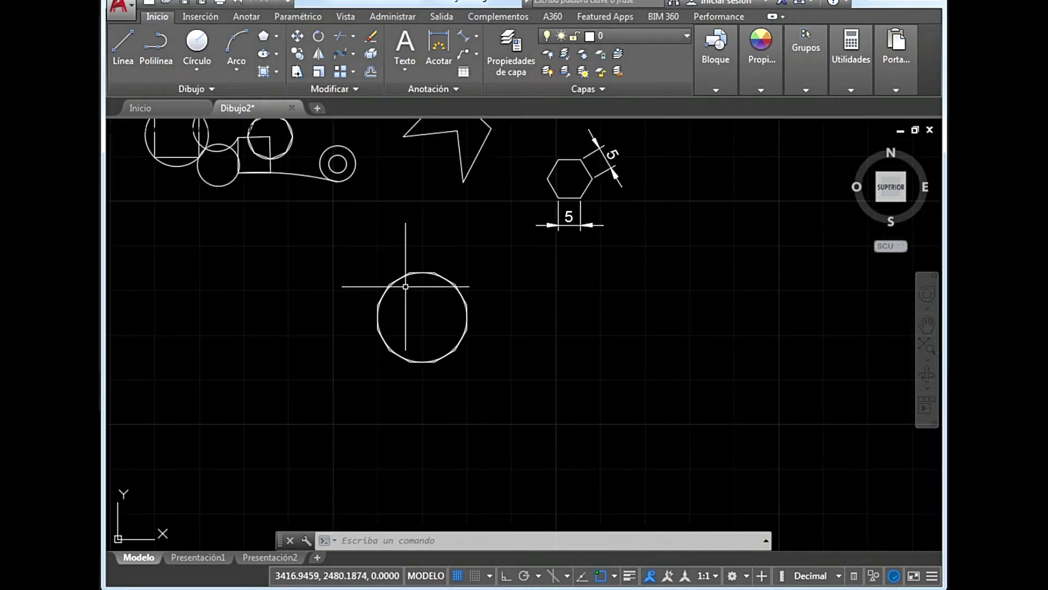
scroll(432, 306, "down", 2)
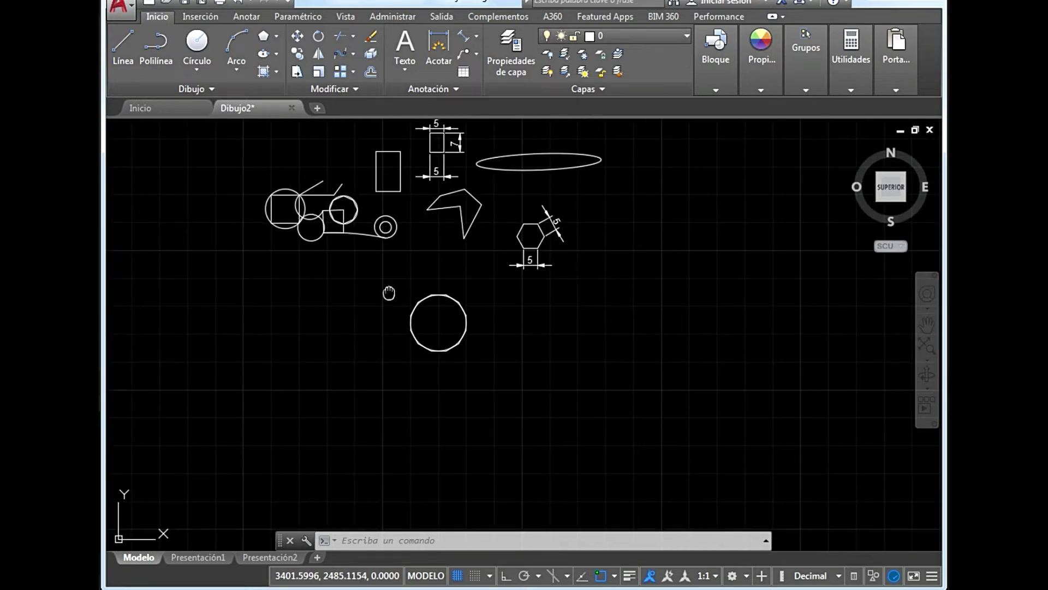
middle_click_drag(403, 293, 431, 324)
scroll(416, 199, "up", 3)
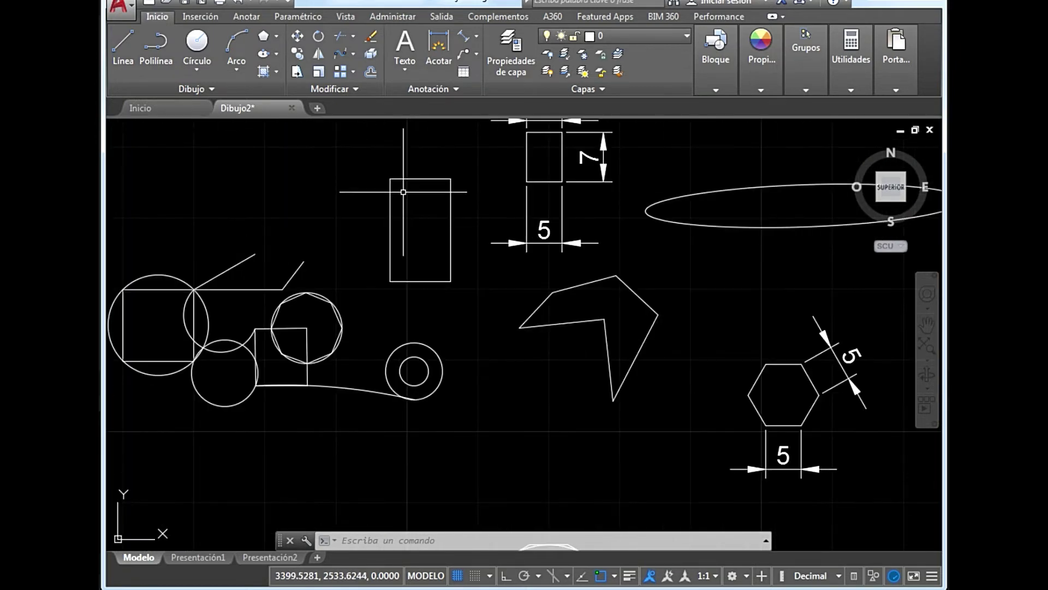
middle_click_drag(392, 191, 392, 215)
scroll(392, 214, "up", 4)
scroll(369, 185, "up", 3)
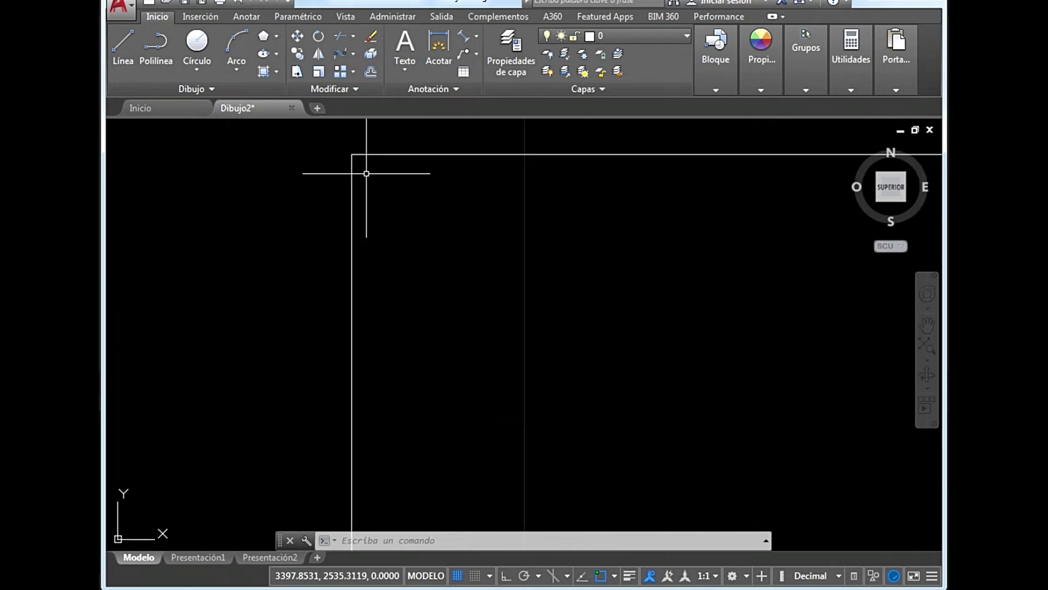
scroll(355, 164, "up", 2)
middle_click_drag(343, 145, 382, 262)
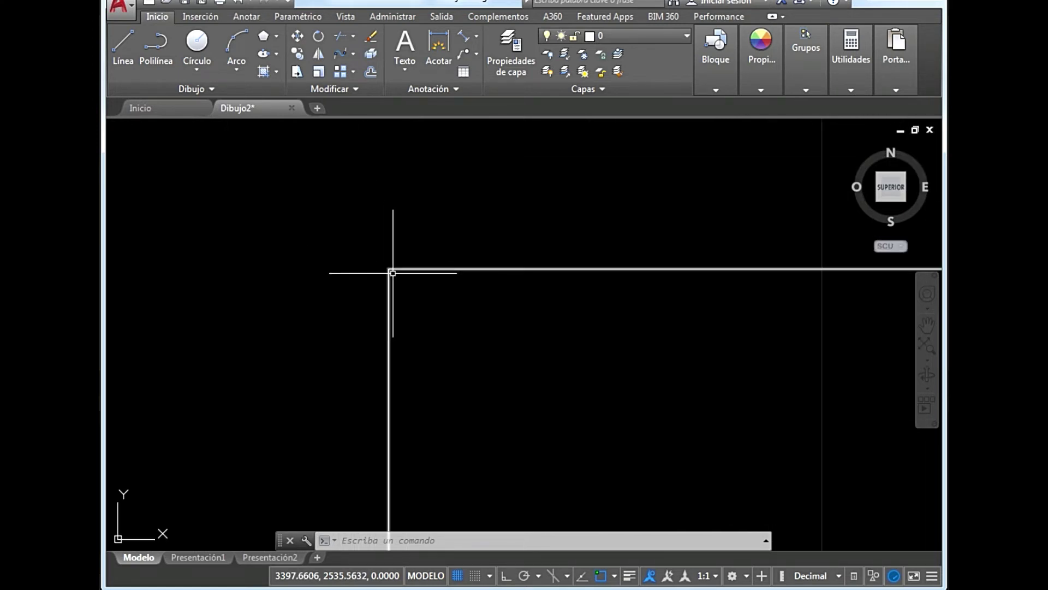
scroll(391, 274, "down", 5)
scroll(484, 316, "down", 4)
middle_click_drag(484, 317, 449, 277)
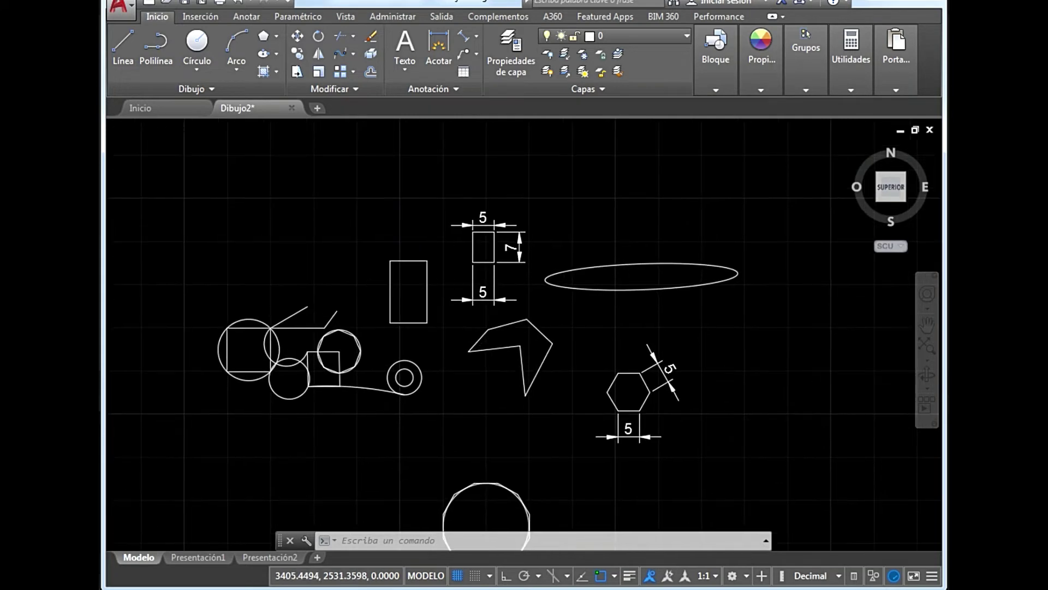
scroll(421, 230, "up", 8)
scroll(422, 245, "down", 2)
scroll(363, 316, "down", 4)
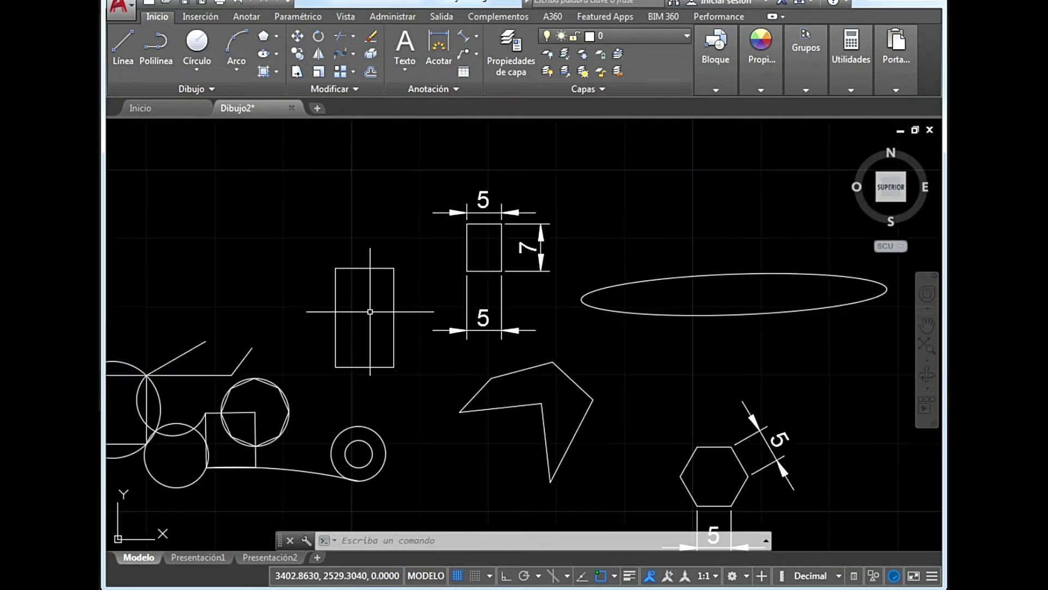
middle_click_drag(363, 316, 381, 291)
scroll(378, 300, "up", 2)
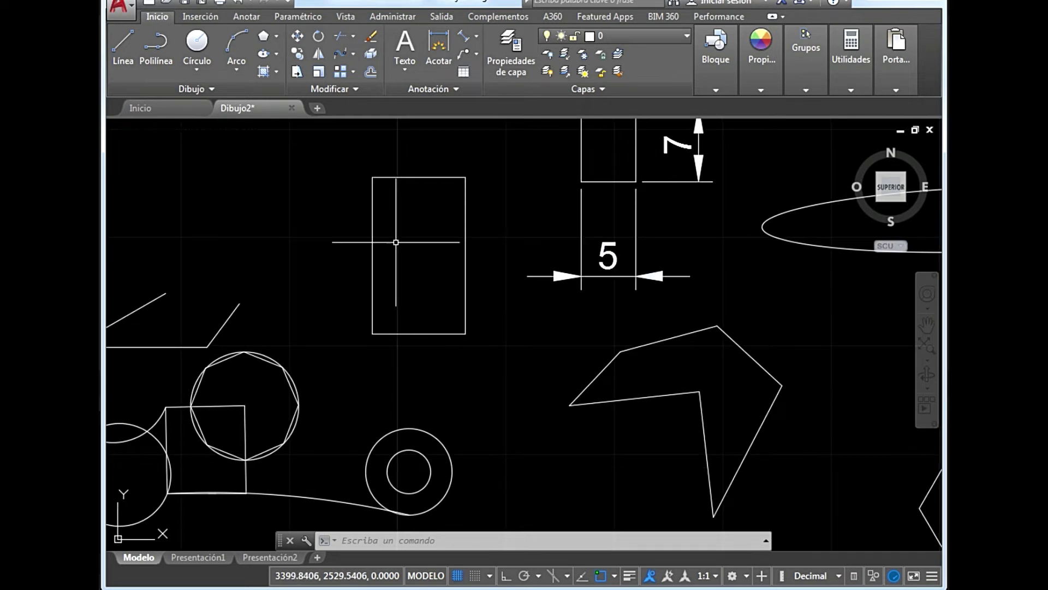
scroll(398, 248, "down", 4)
scroll(408, 244, "up", 4)
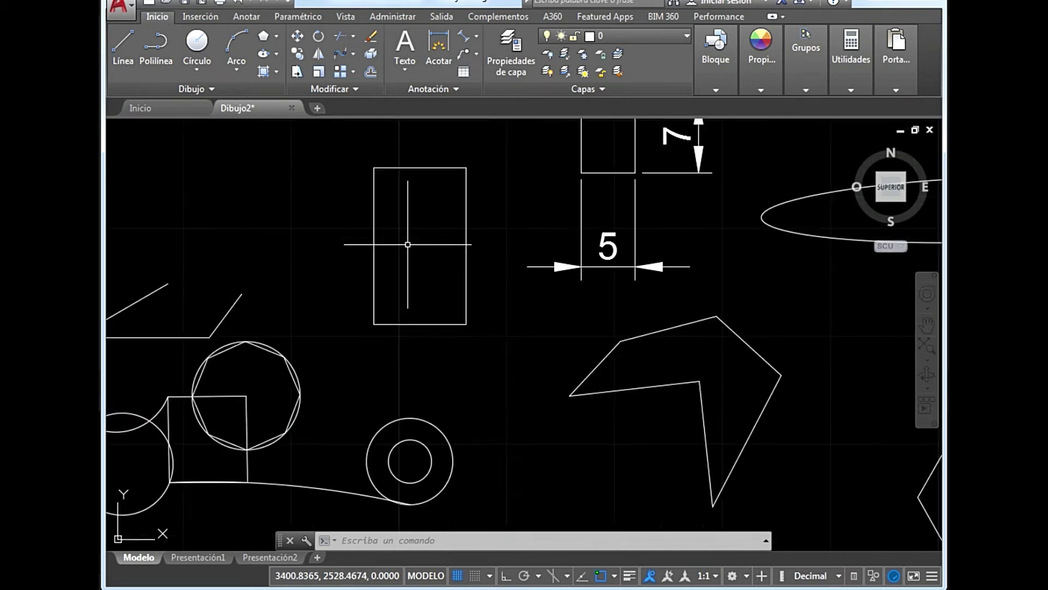
scroll(408, 244, "down", 2)
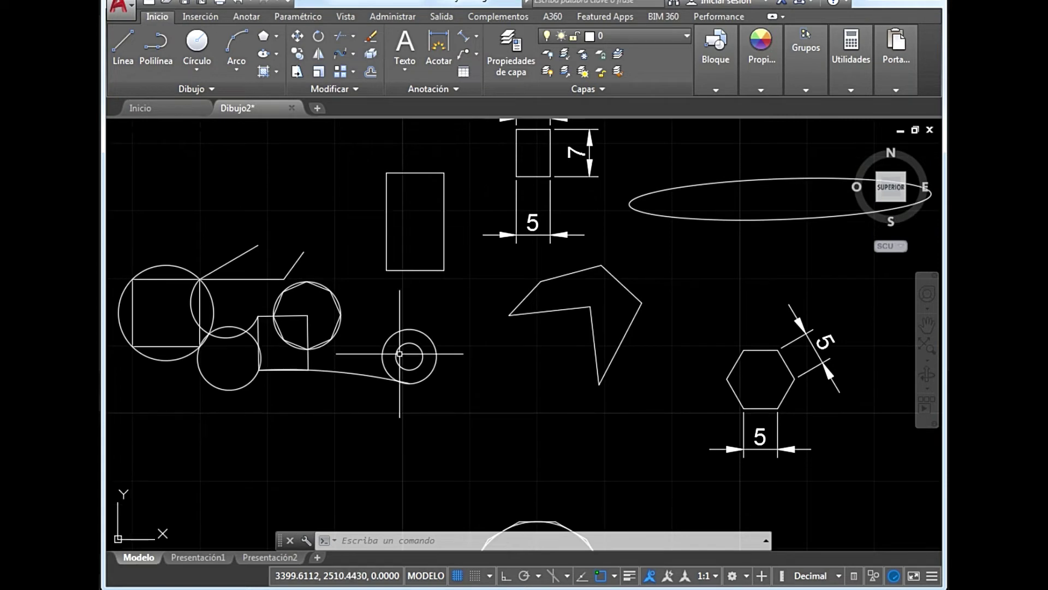
scroll(412, 359, "up", 3)
scroll(412, 358, "up", 1)
scroll(411, 349, "up", 1)
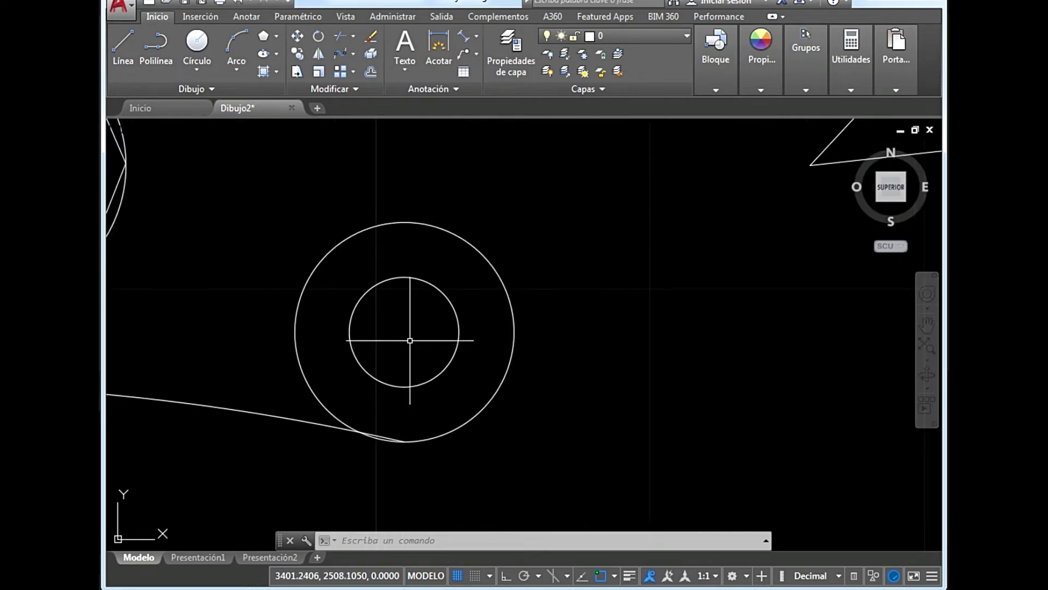
scroll(410, 340, "up", 2)
scroll(410, 340, "down", 4)
scroll(404, 317, "down", 2)
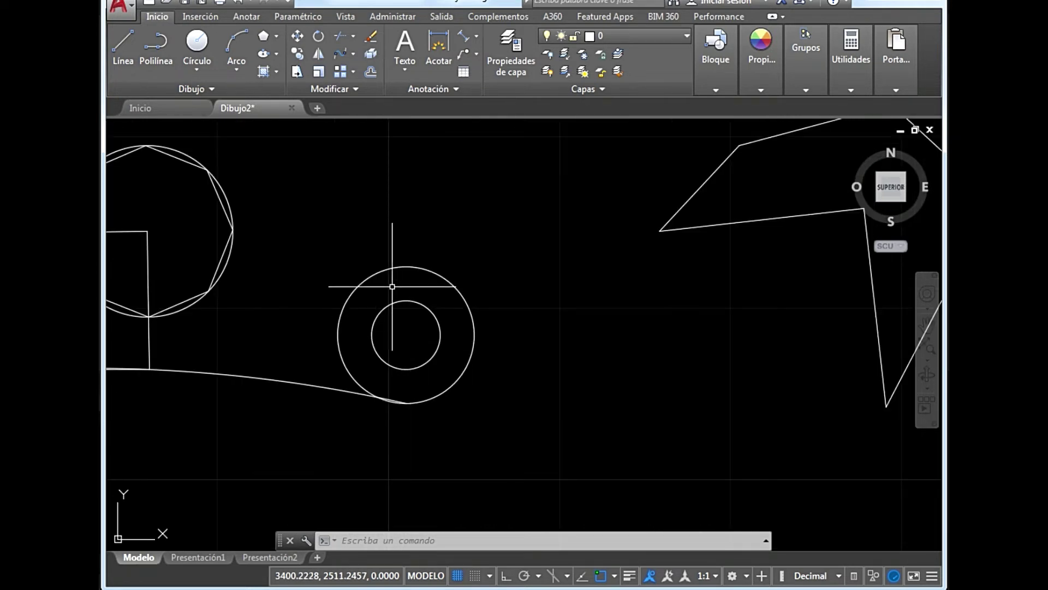
scroll(403, 219, "down", 1)
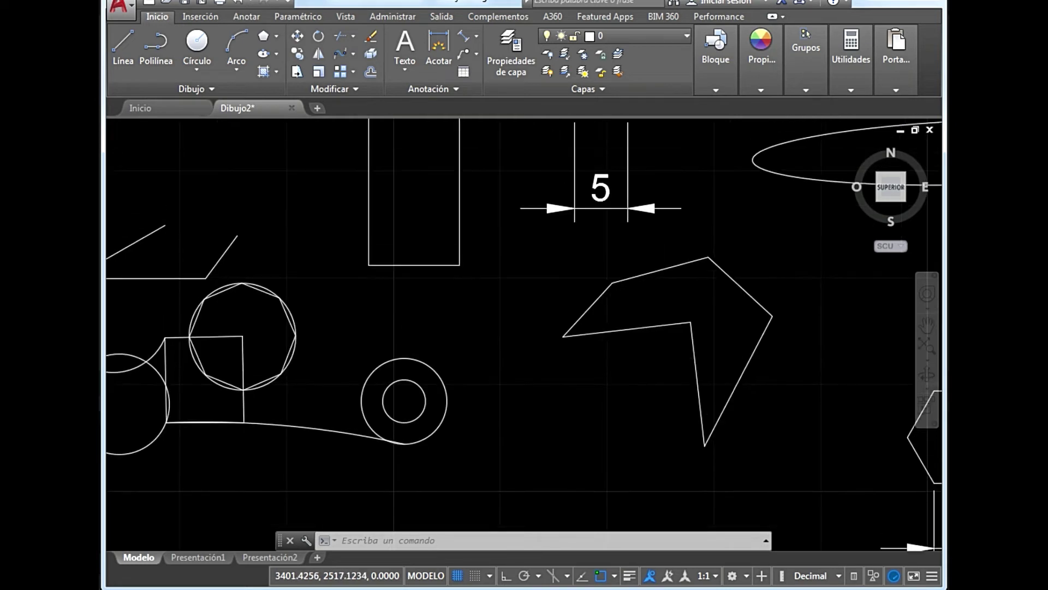
scroll(362, 262, "up", 6)
scroll(363, 262, "up", 2)
scroll(414, 279, "down", 8)
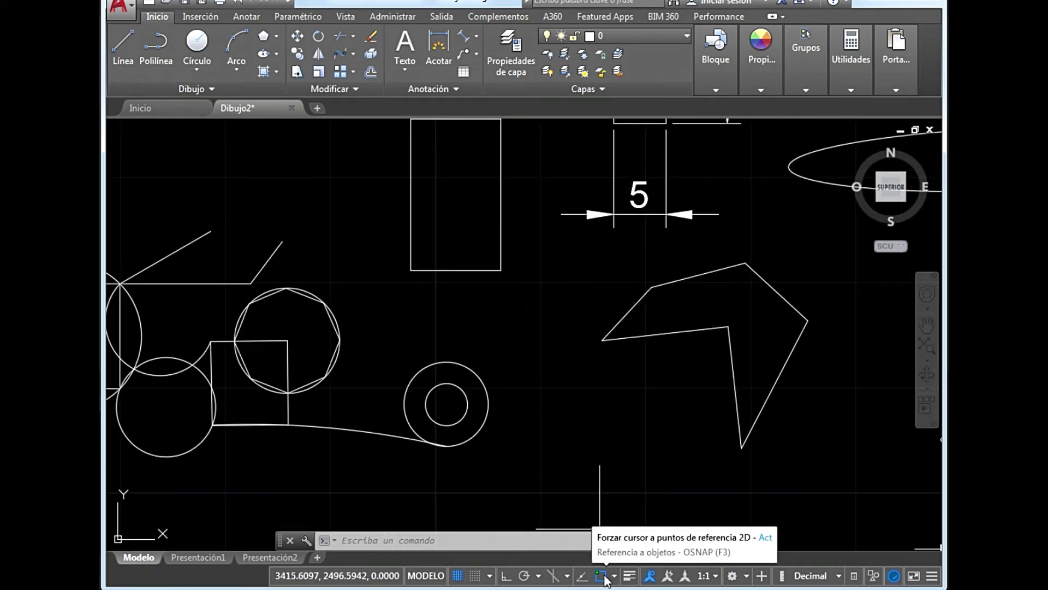
mouse_move(444, 234)
middle_mouse_down()
mouse_move(432, 287)
mouse_move(418, 220)
middle_mouse_up()
type("SOMBREA")
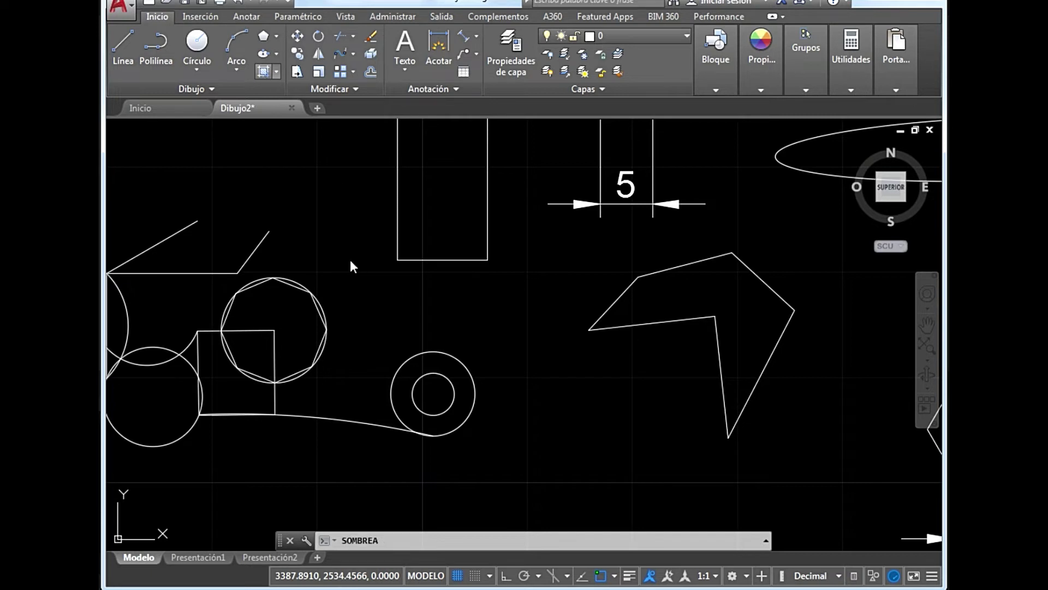
- Hatch the inner circle with a gallery pattern, keeping Patrón type, default colour and no background
key("Return")
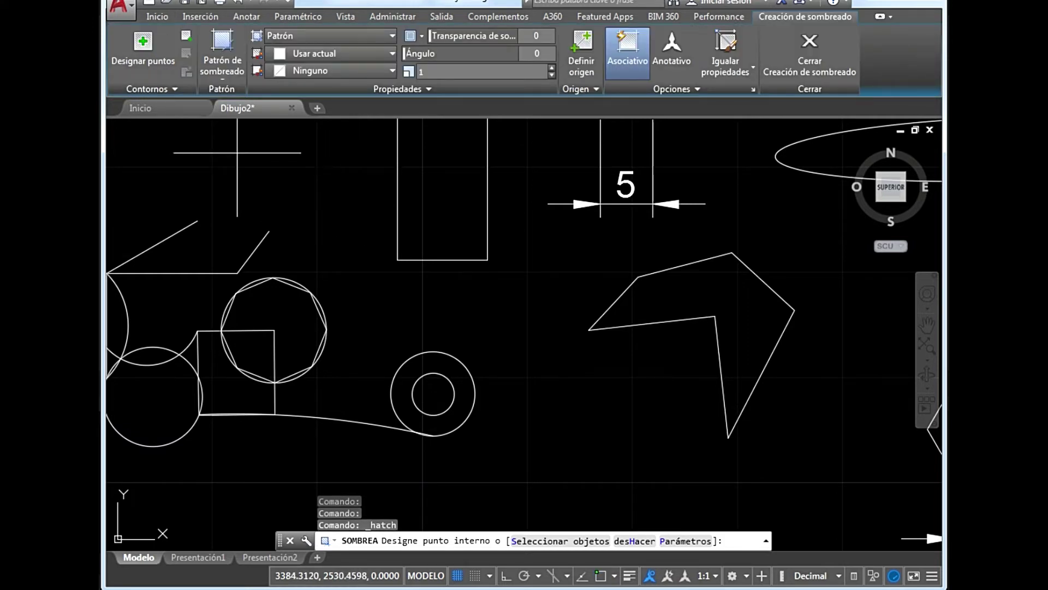
left_click(380, 36)
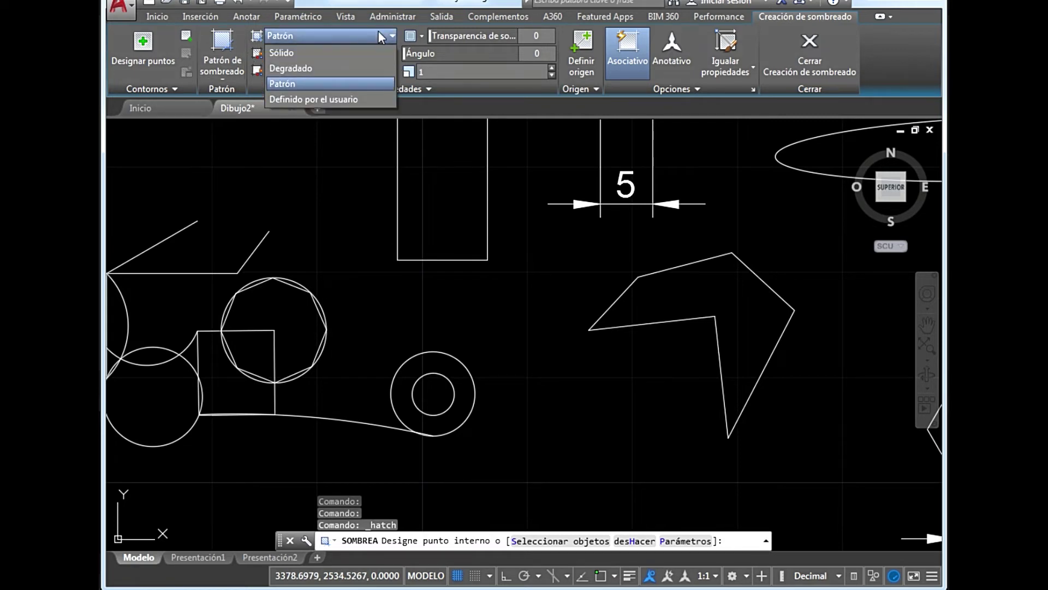
left_click(312, 80)
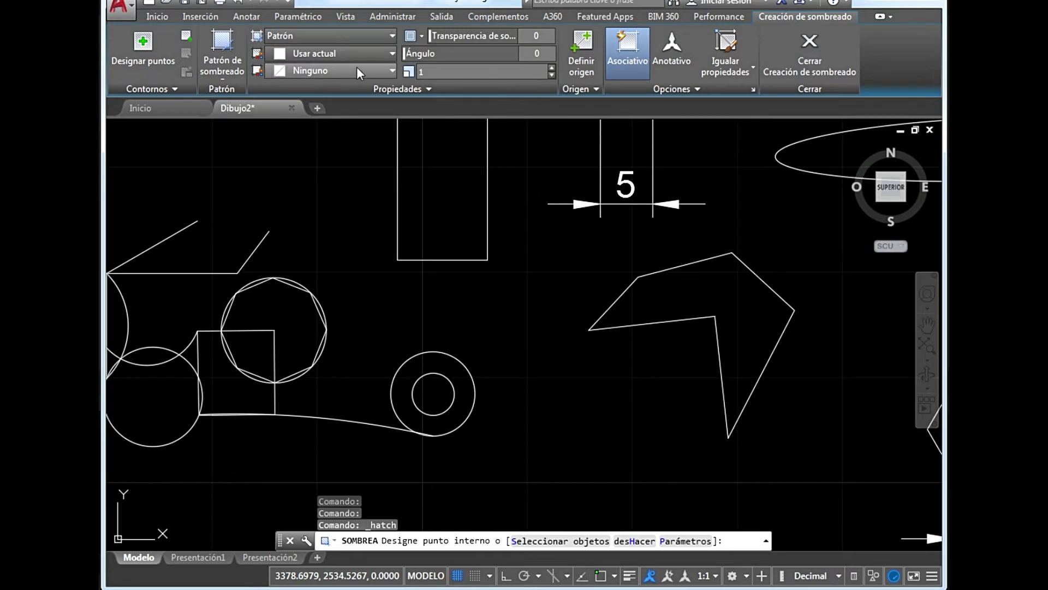
left_click(368, 50)
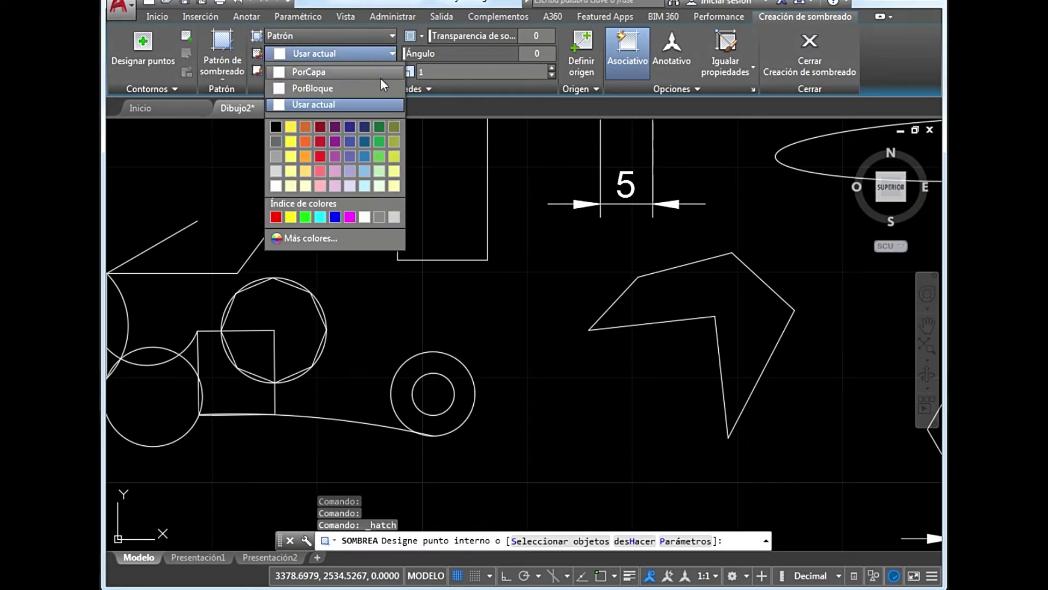
left_click(521, 148)
left_click(360, 70)
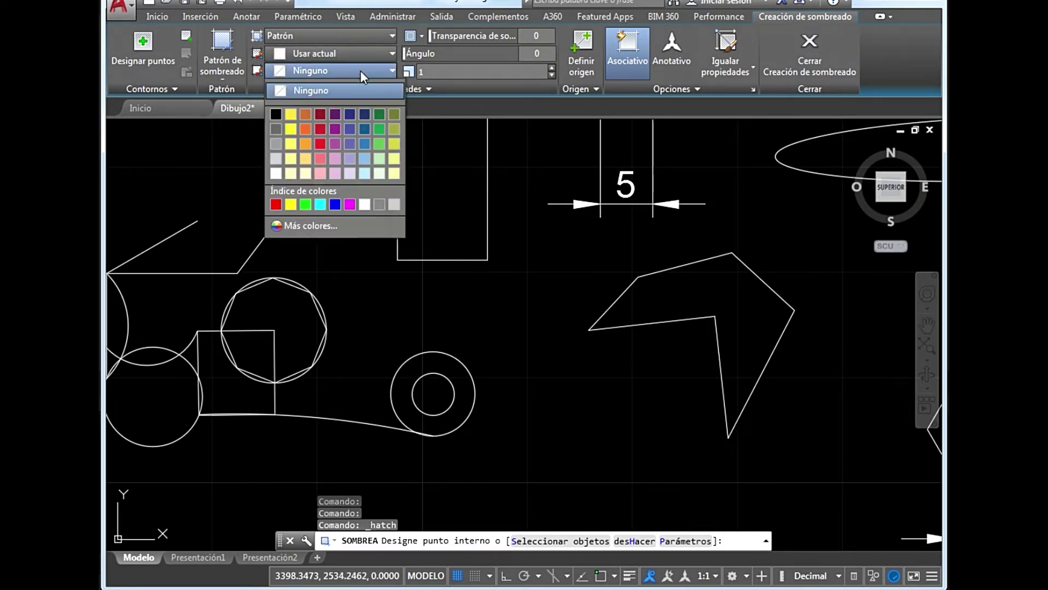
left_click(497, 173)
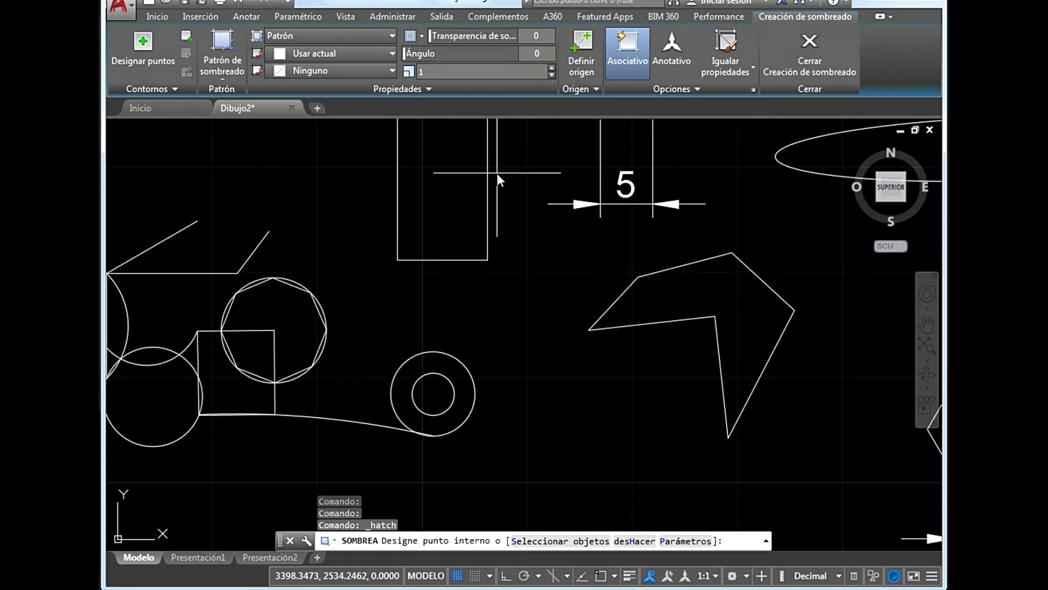
left_click(227, 40)
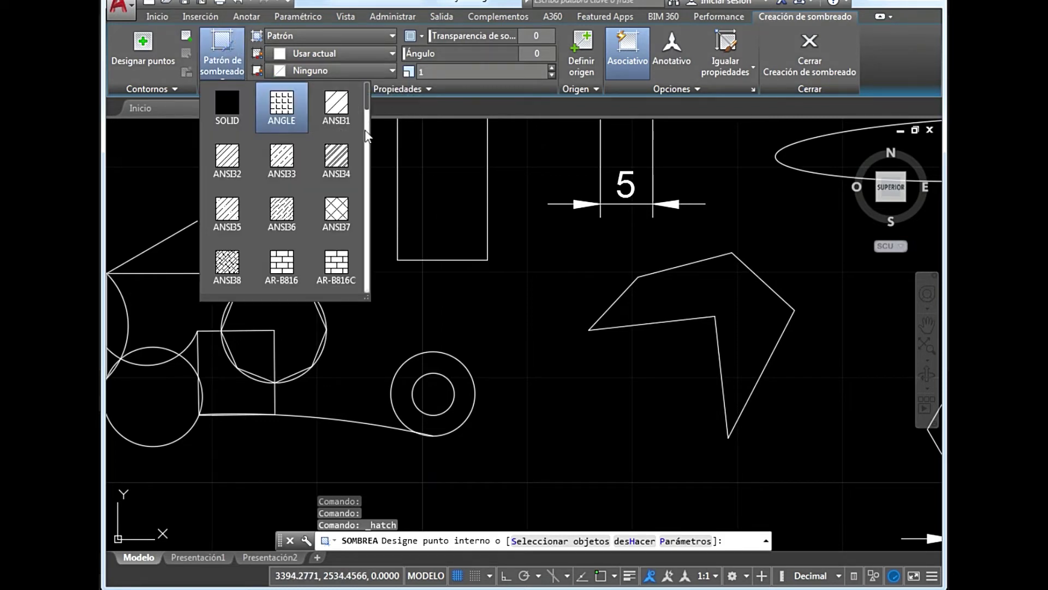
left_click_drag(366, 94, 367, 127)
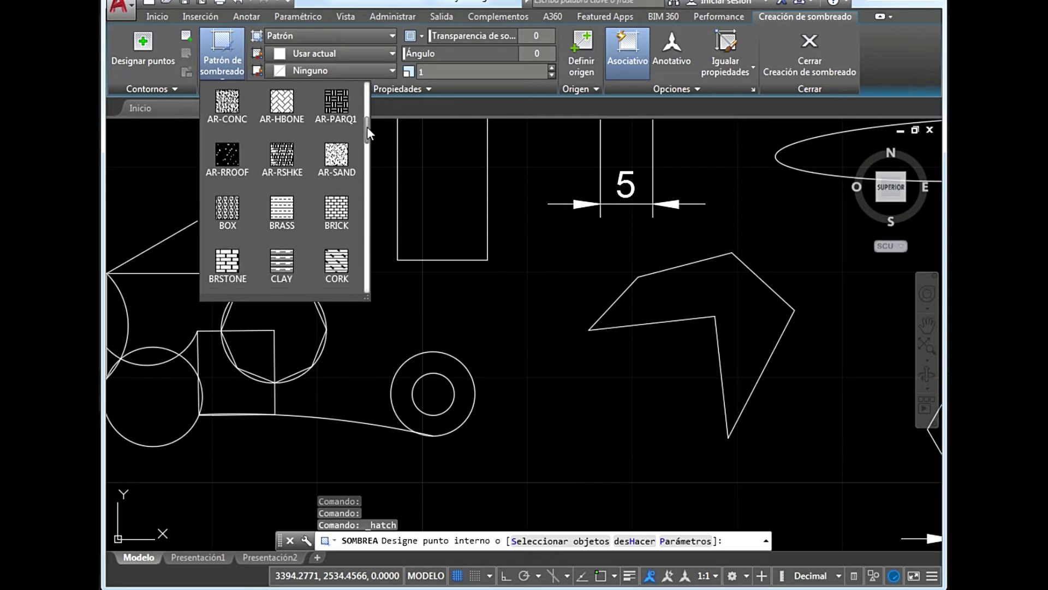
left_click(331, 153)
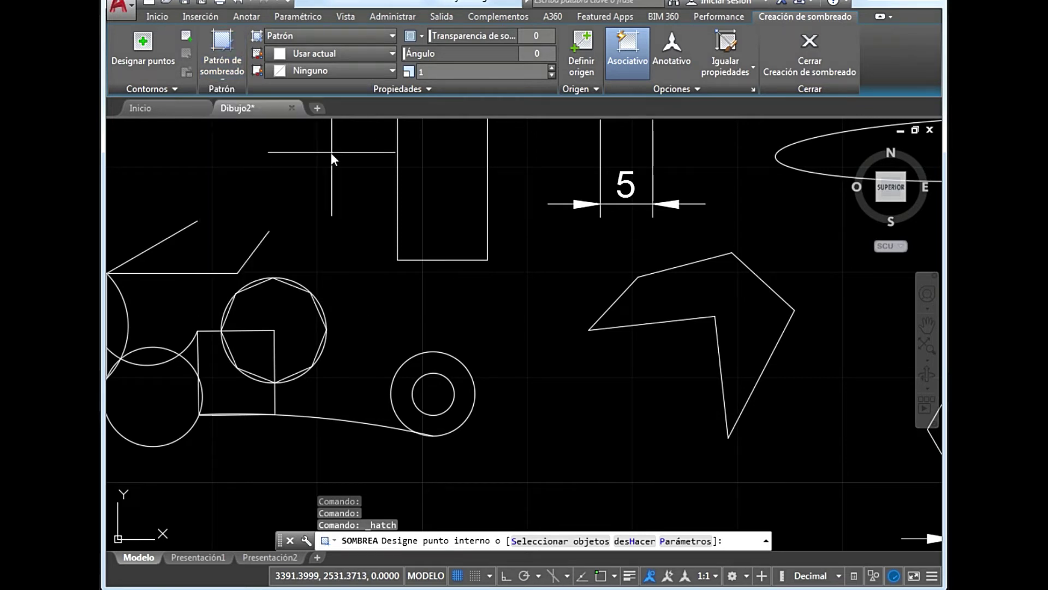
left_click(429, 393)
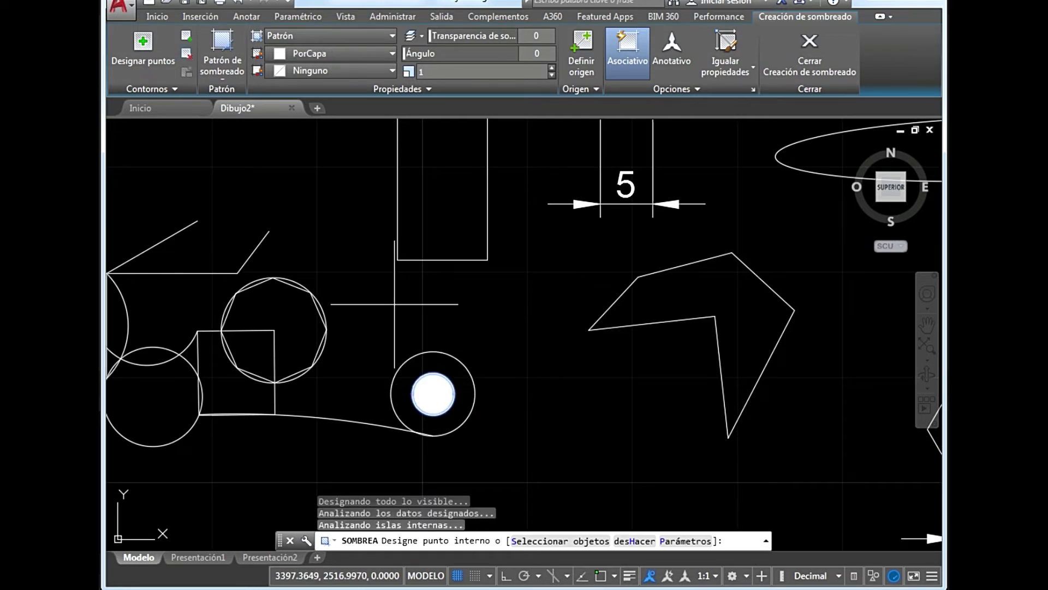
- Exit the hatch command and zoom in on the hatched inner circle
key("Escape")
scroll(433, 402, "up", 4)
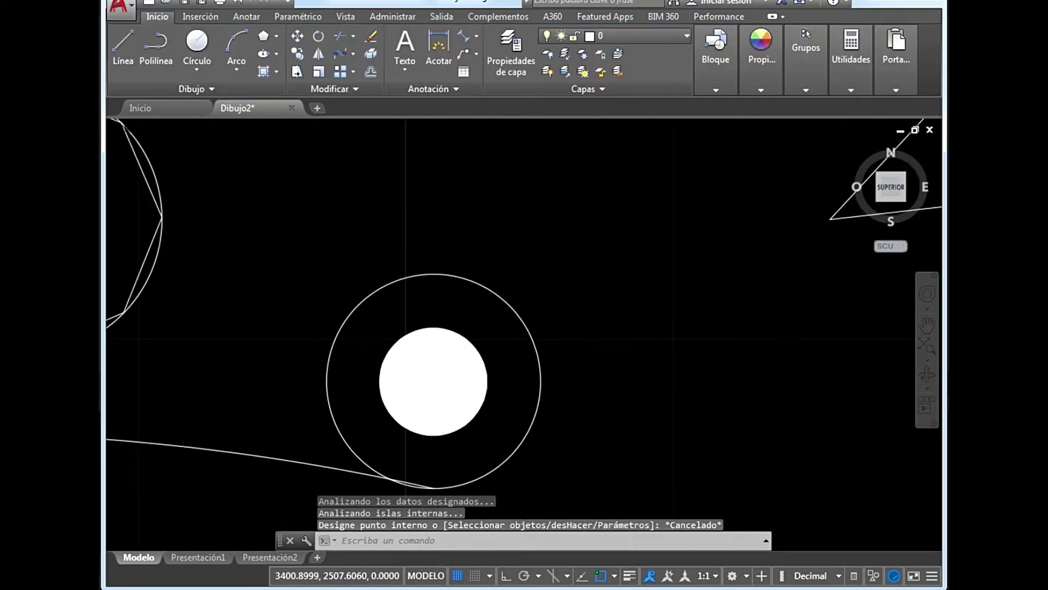
scroll(423, 375, "up", 3)
scroll(428, 327, "down", 3)
scroll(426, 349, "down", 3)
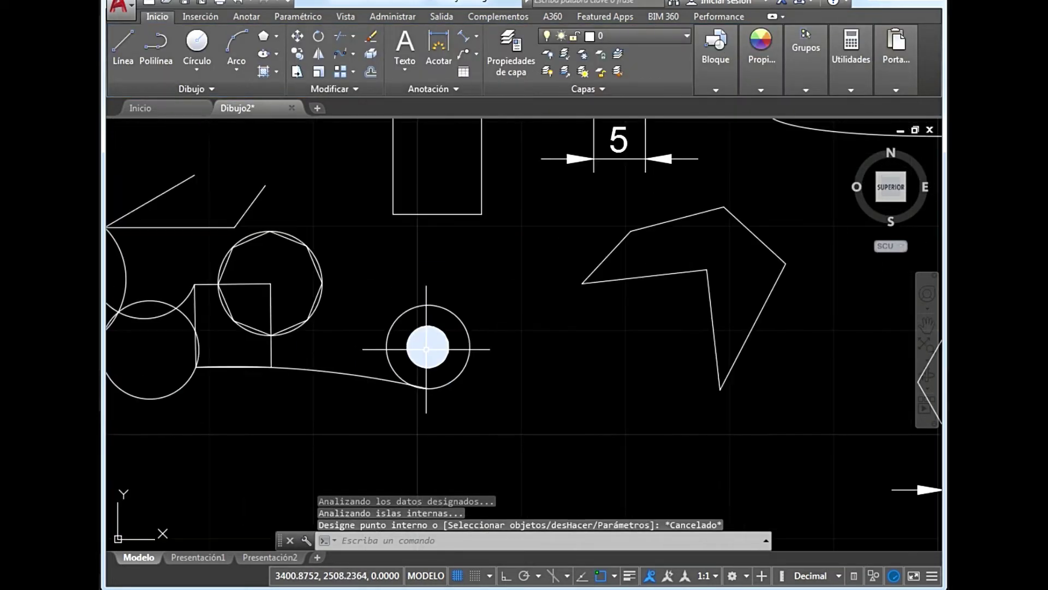
scroll(426, 348, "up", 2)
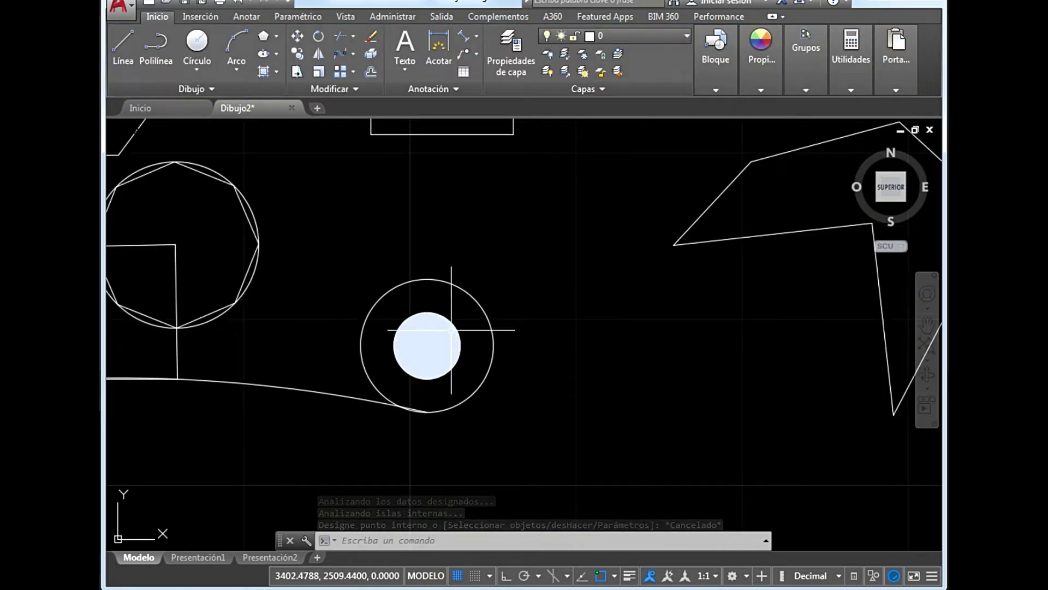
scroll(451, 330, "down", 2)
scroll(435, 344, "down", 4)
middle_click_drag(436, 343, 396, 312)
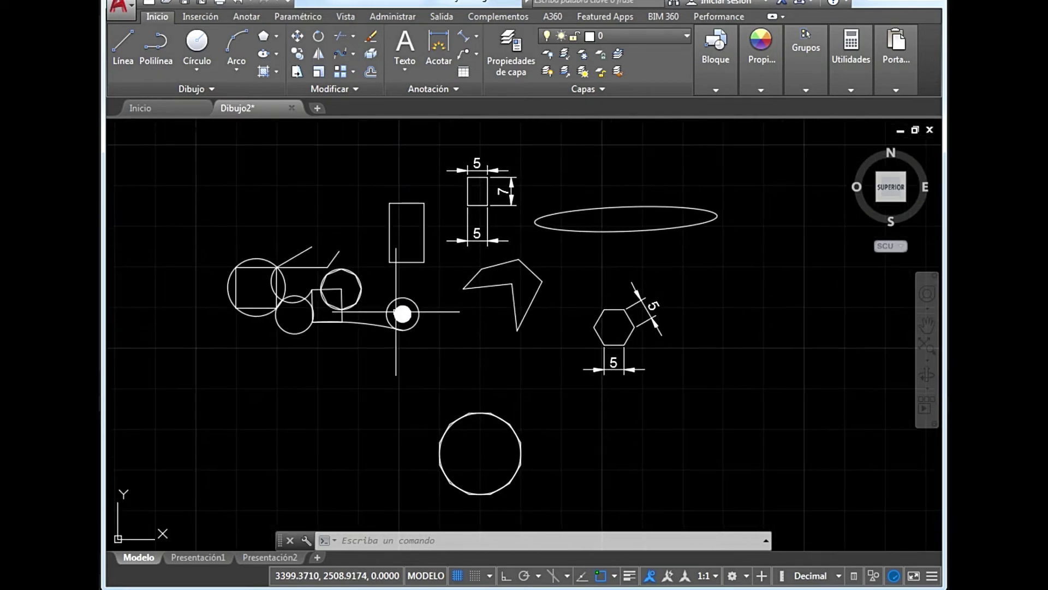
scroll(396, 312, "up", 4)
scroll(395, 313, "up", 2)
scroll(395, 315, "down", 4)
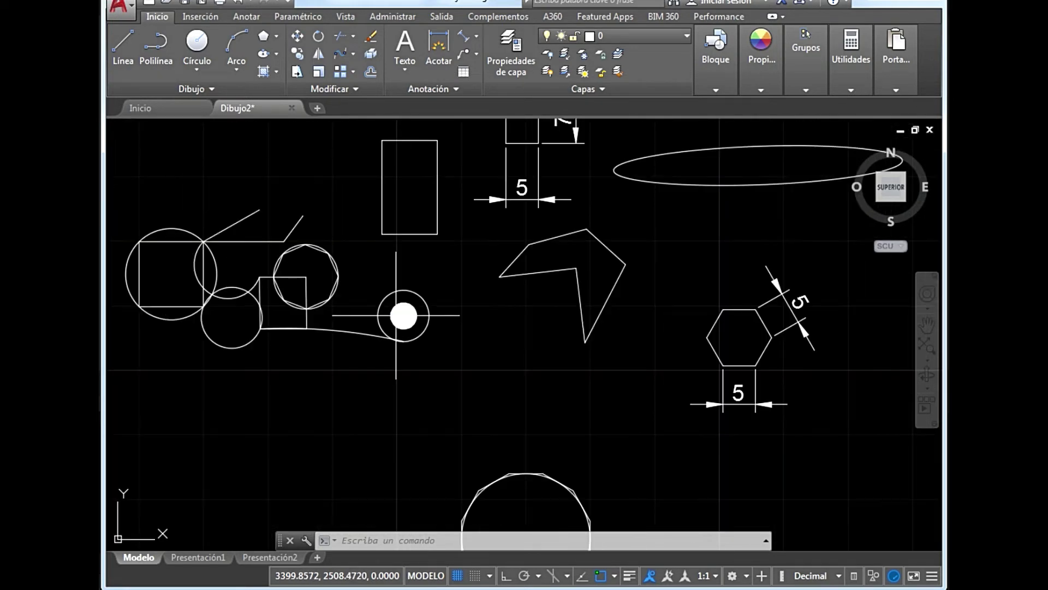
scroll(396, 315, "up", 4)
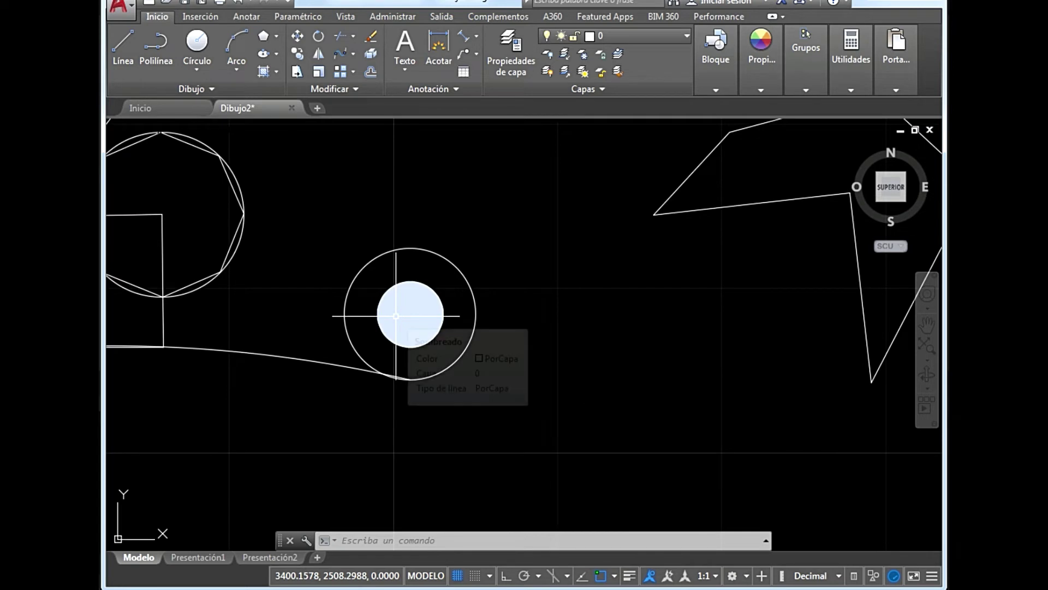
mouse_move(409, 314)
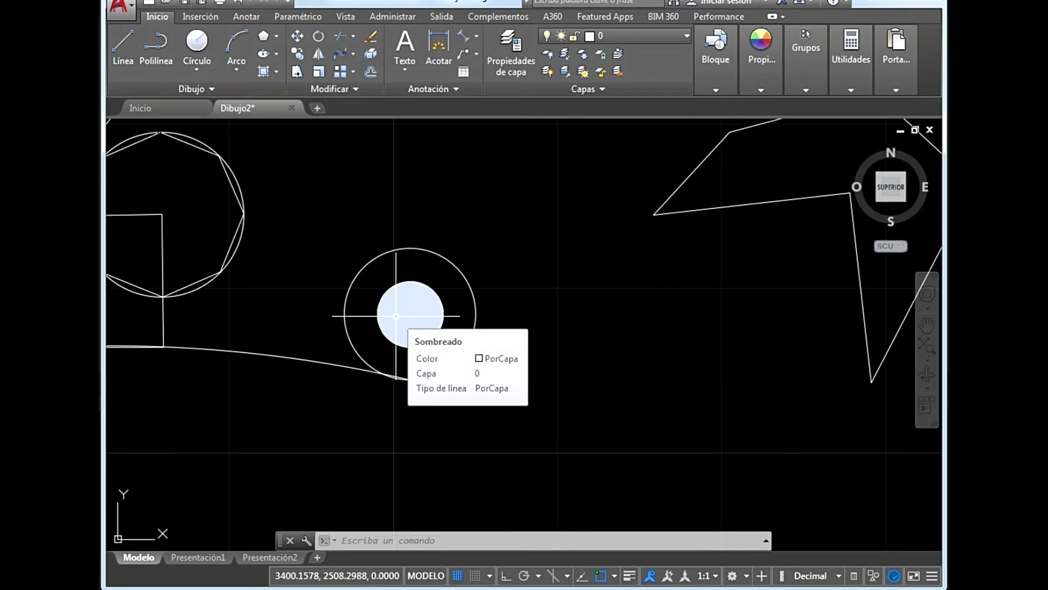
scroll(399, 300, "down", 2)
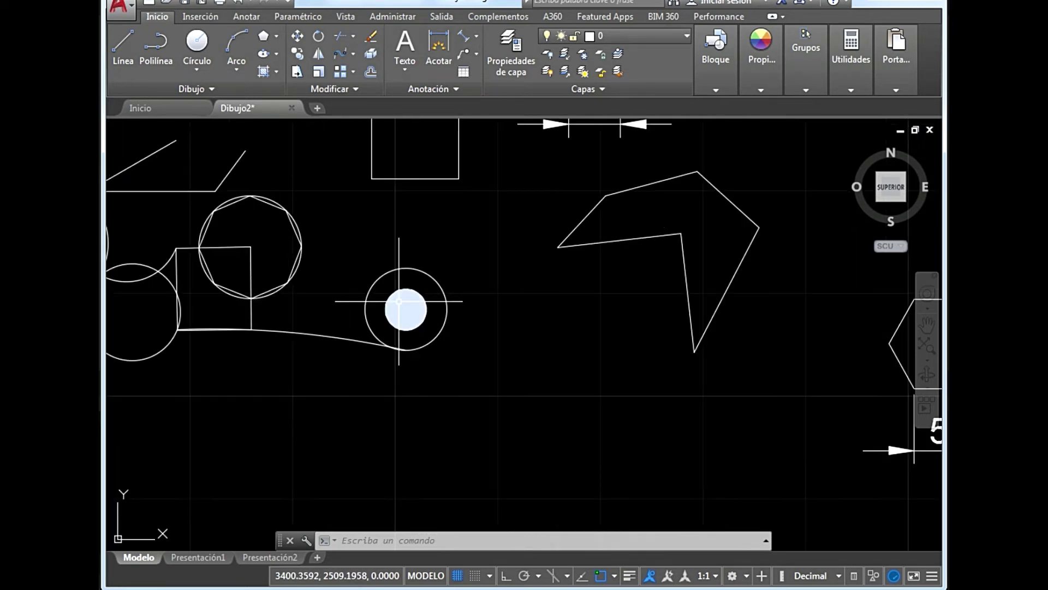
scroll(399, 301, "up", 2)
scroll(409, 306, "up", 4)
- Select the AR-SAND hatch and show its Quick Properties
left_click(419, 297)
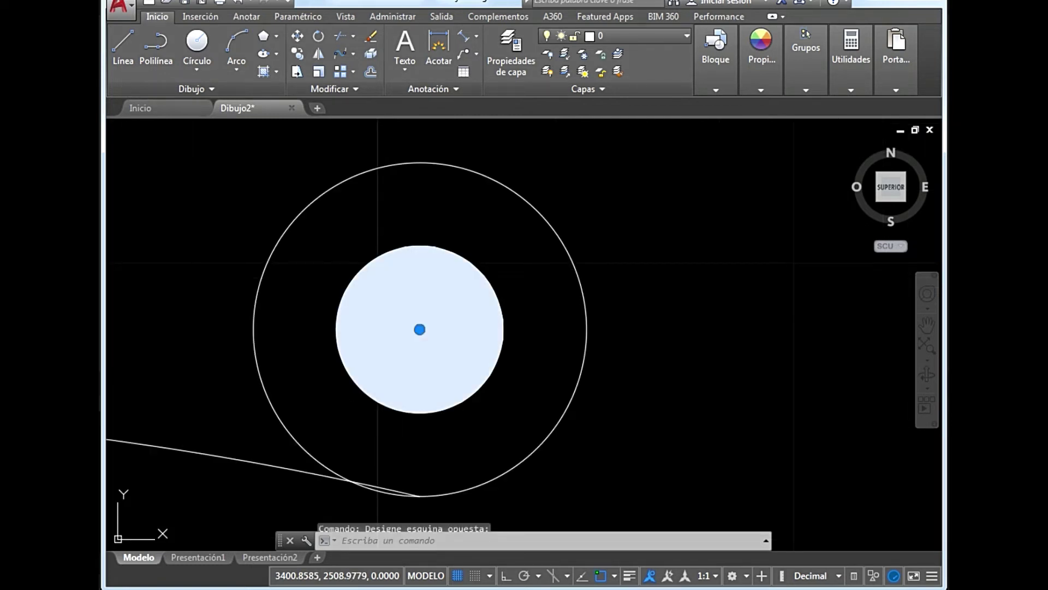
left_click(413, 306)
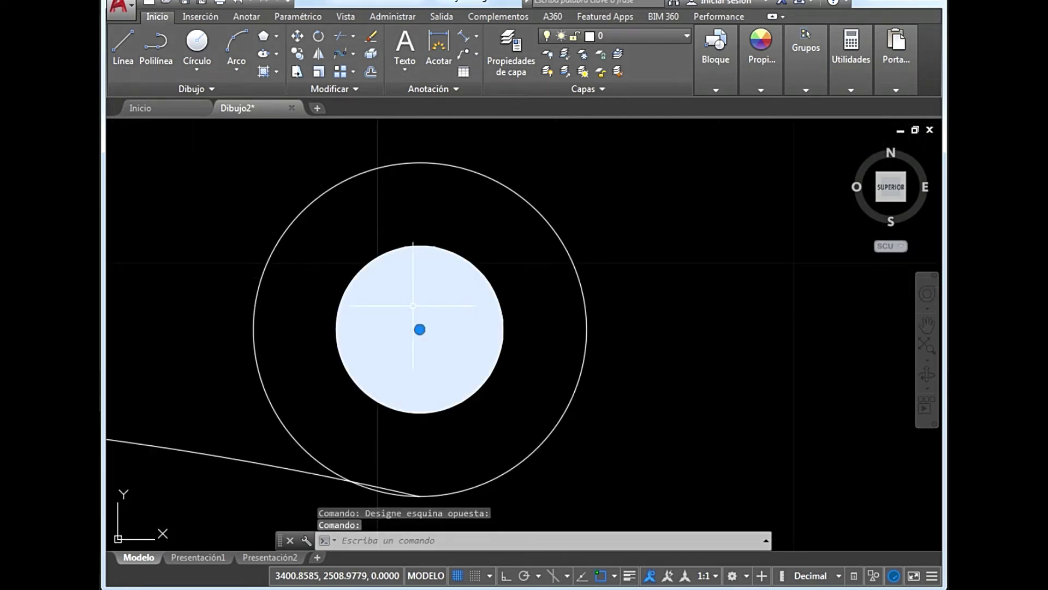
key("ctrl+1")
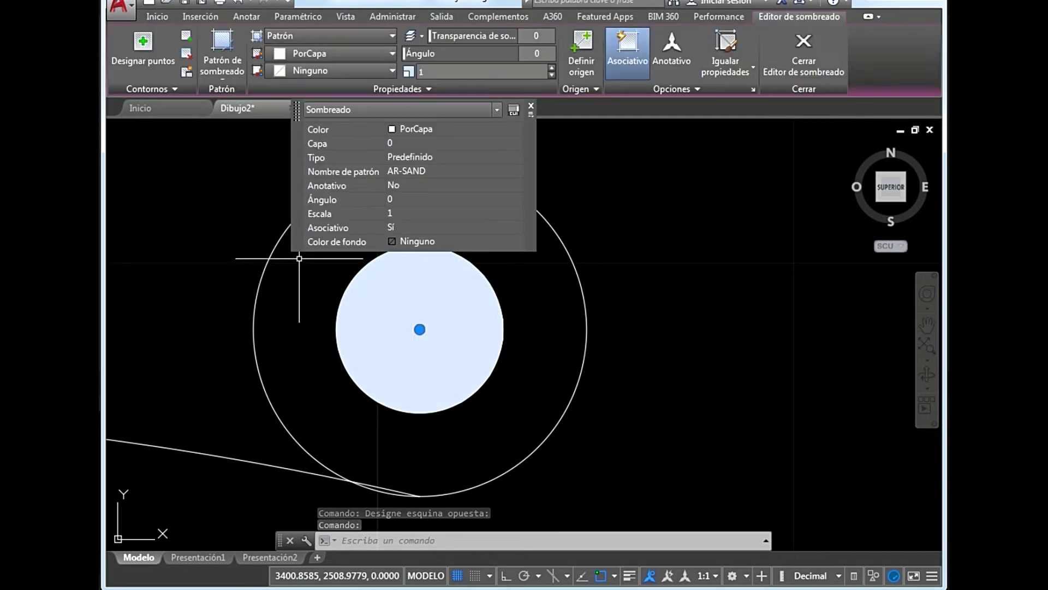
- Make the AR-SAND hatch red with pattern scale 10, then check its background colour options
left_click(397, 215)
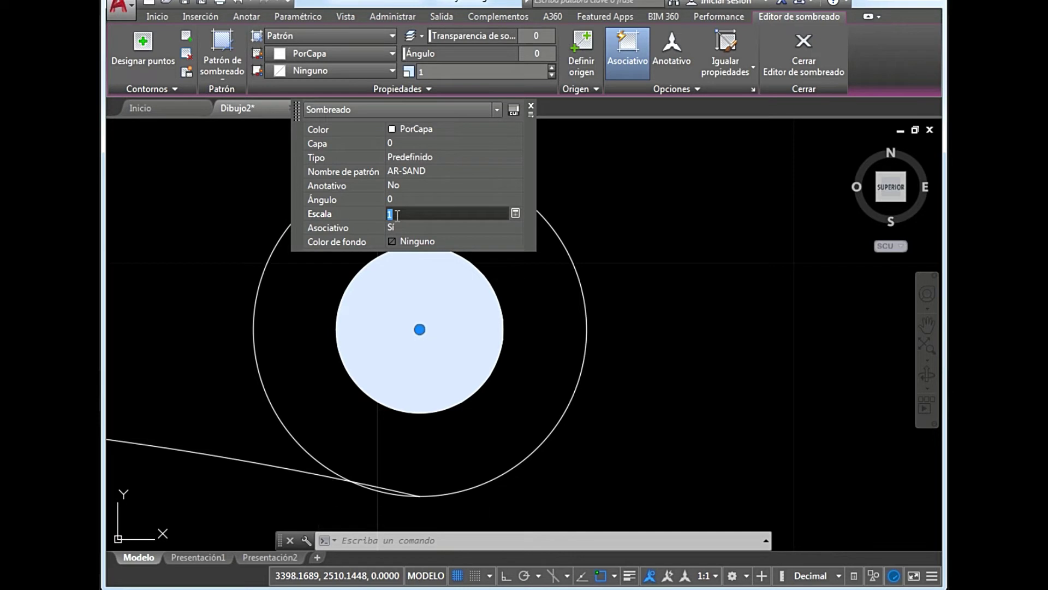
key("Escape")
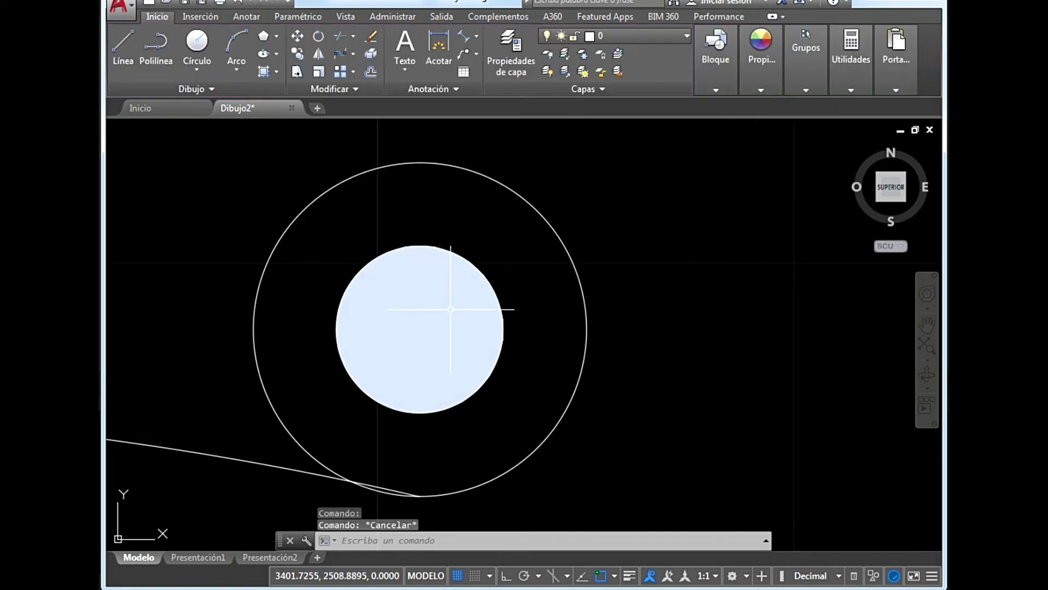
left_click(462, 305)
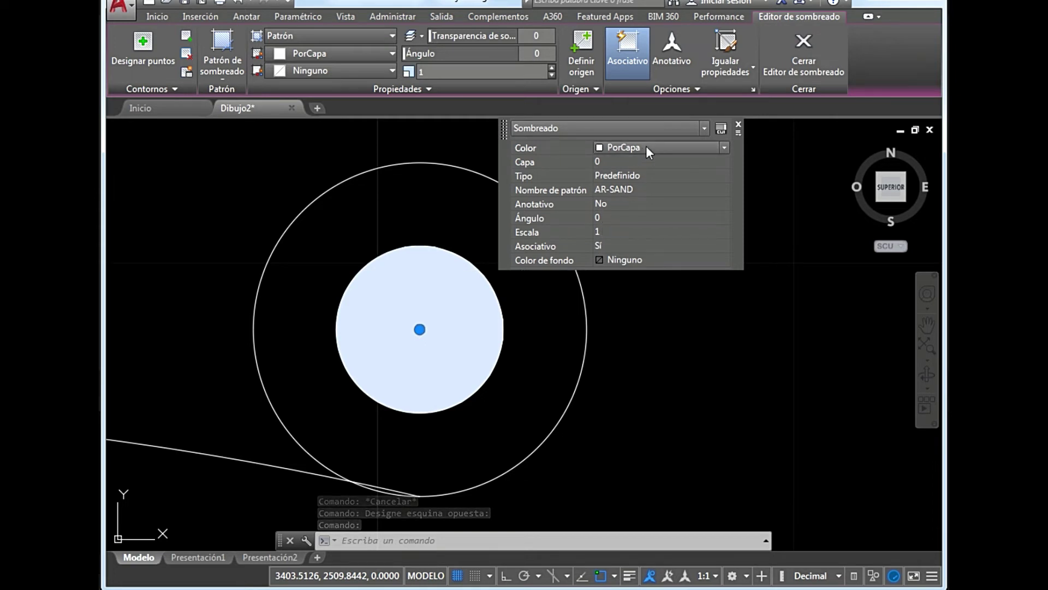
left_click(727, 145)
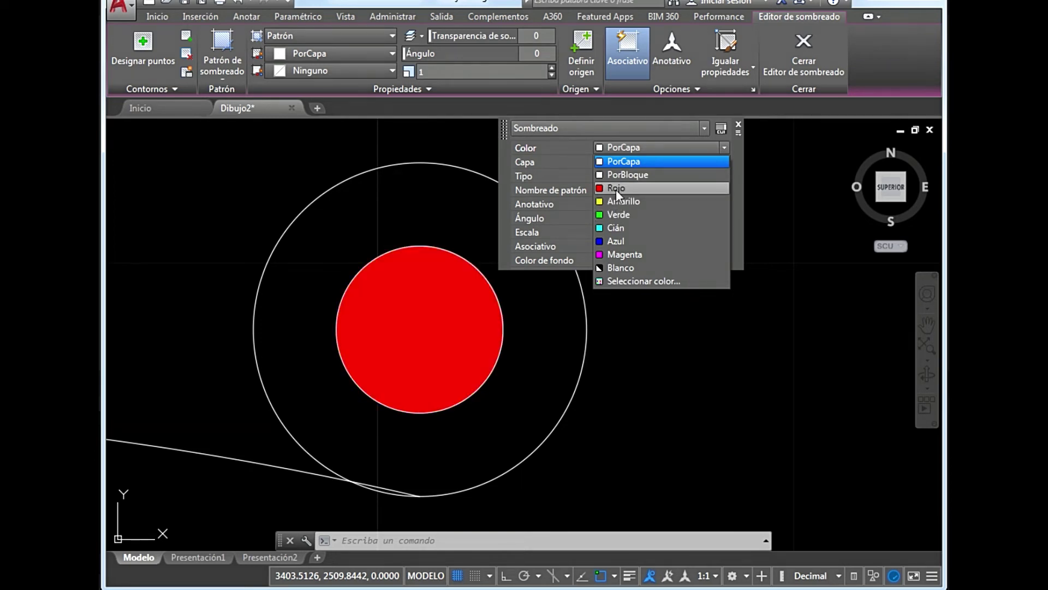
left_click(616, 189)
left_click(609, 233)
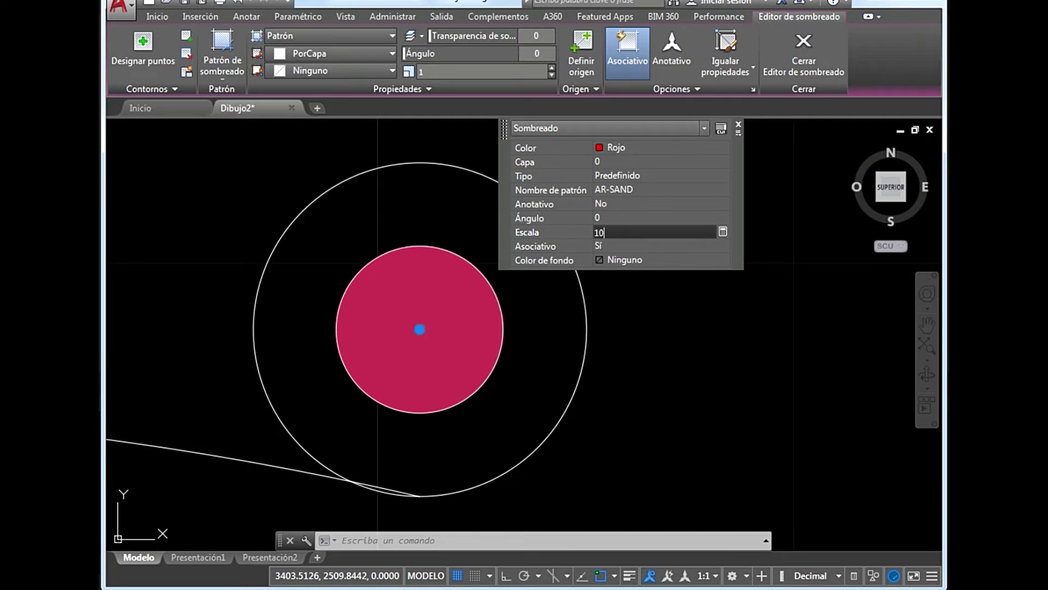
key("Return")
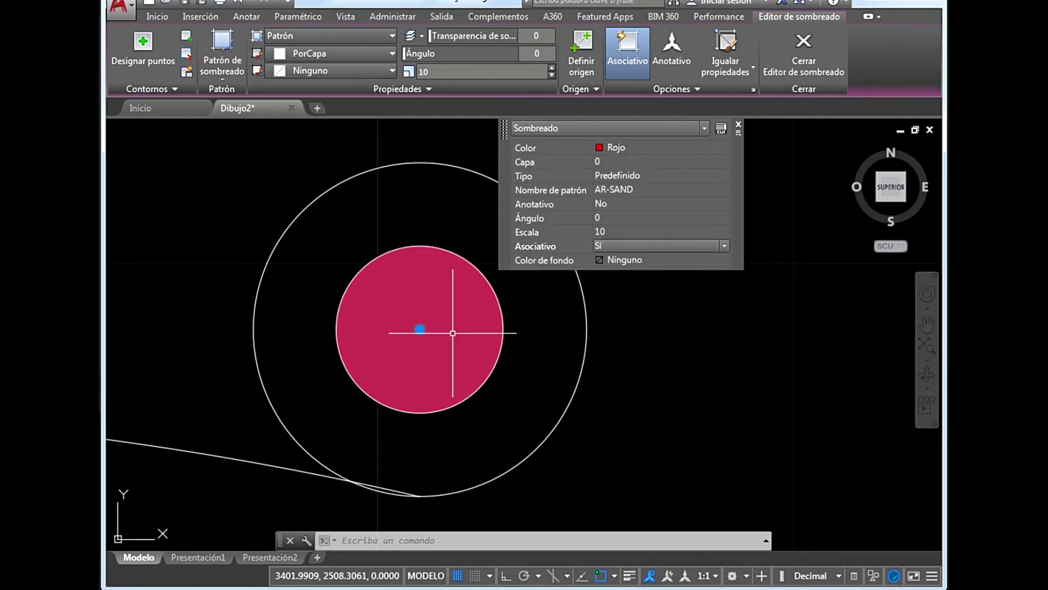
left_click(603, 260)
left_click(683, 259)
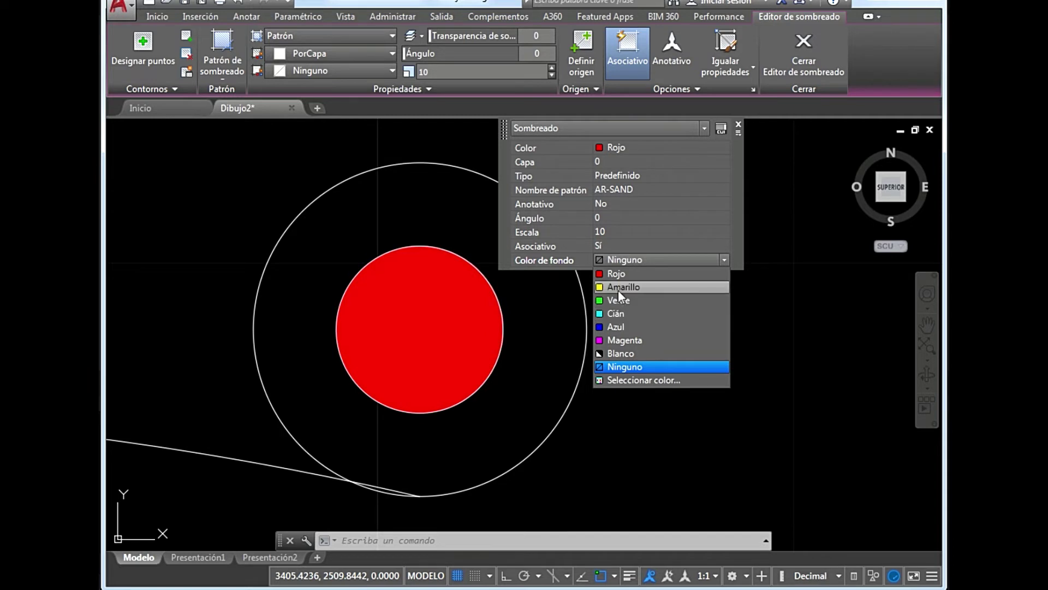
- Keep the hatch background colour as none, close its properties, and pan to the other shapes
left_click(771, 317)
key("Escape")
scroll(667, 320, "down", 5)
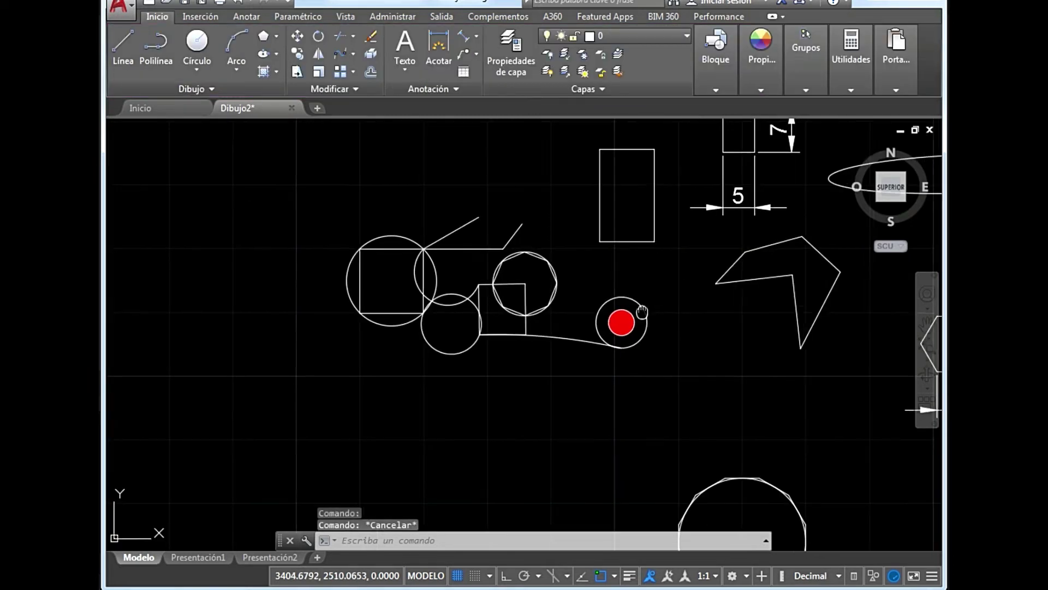
mouse_move(638, 305)
middle_mouse_down()
mouse_move(426, 244)
mouse_move(416, 267)
middle_mouse_up()
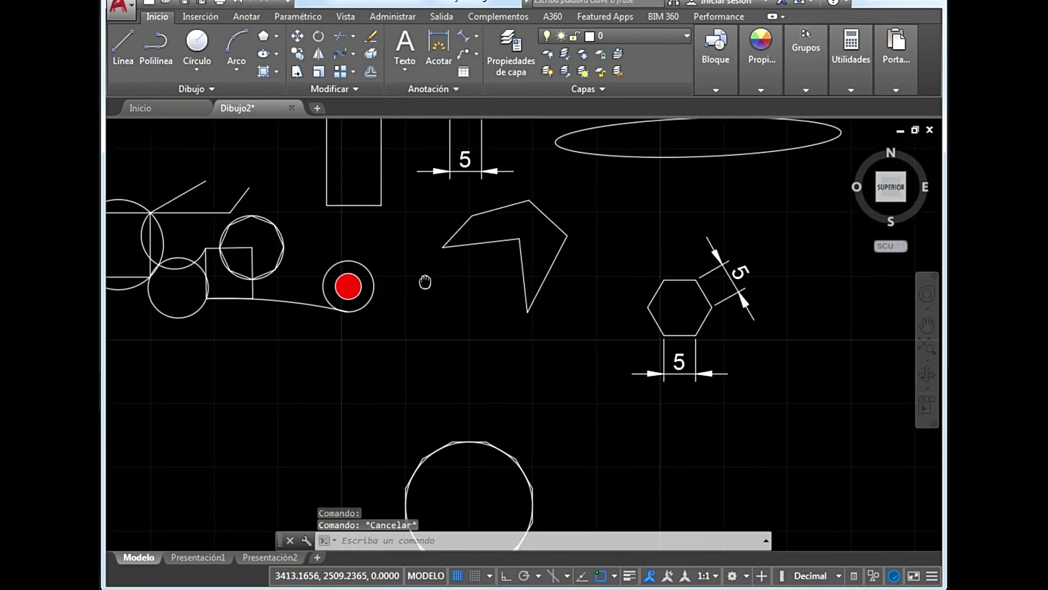
scroll(392, 281, "down", 2)
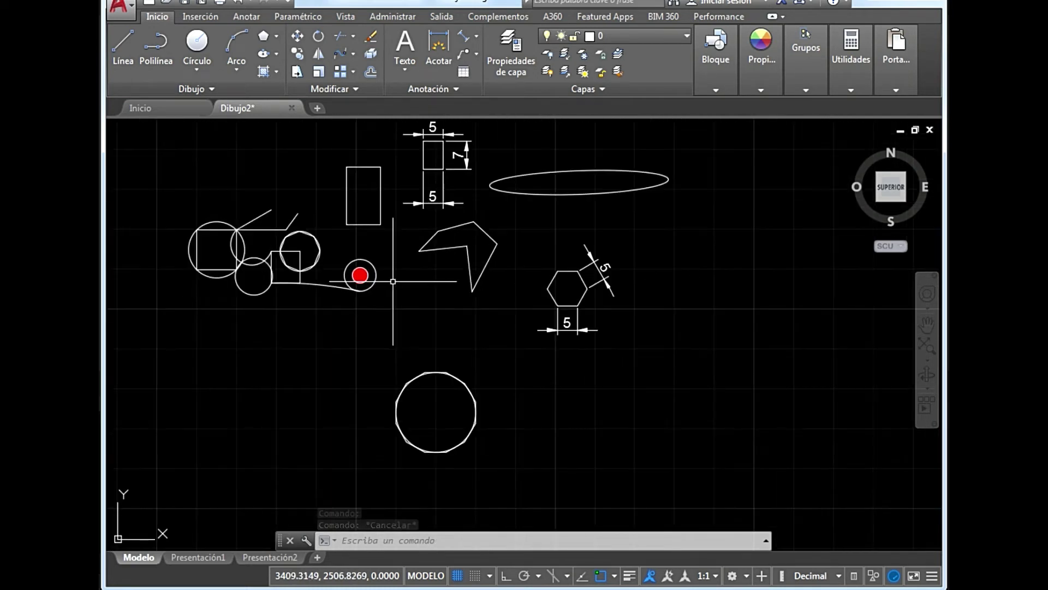
left_click(276, 72)
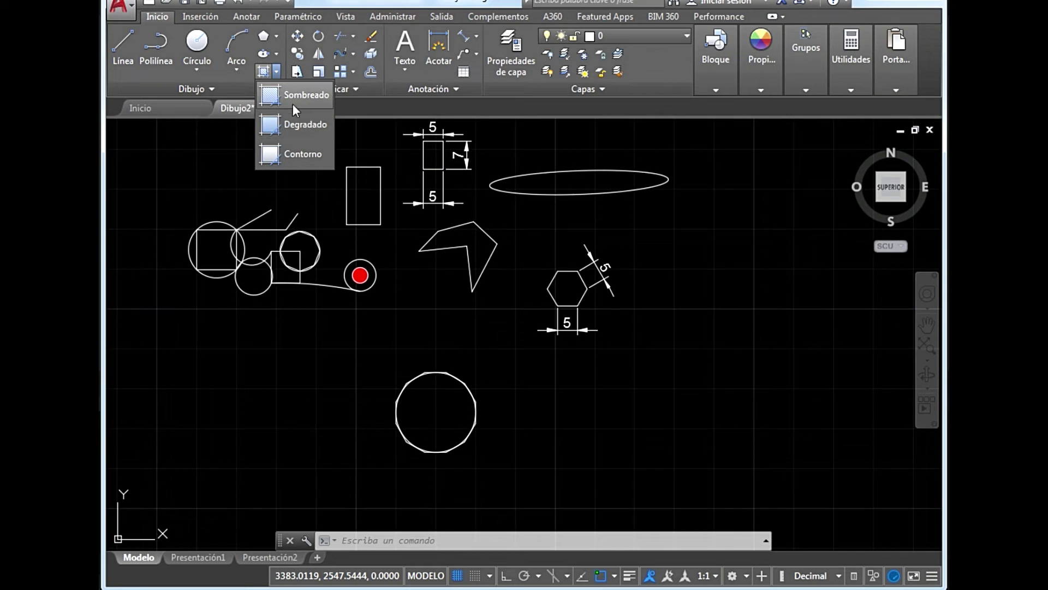
left_click(413, 297)
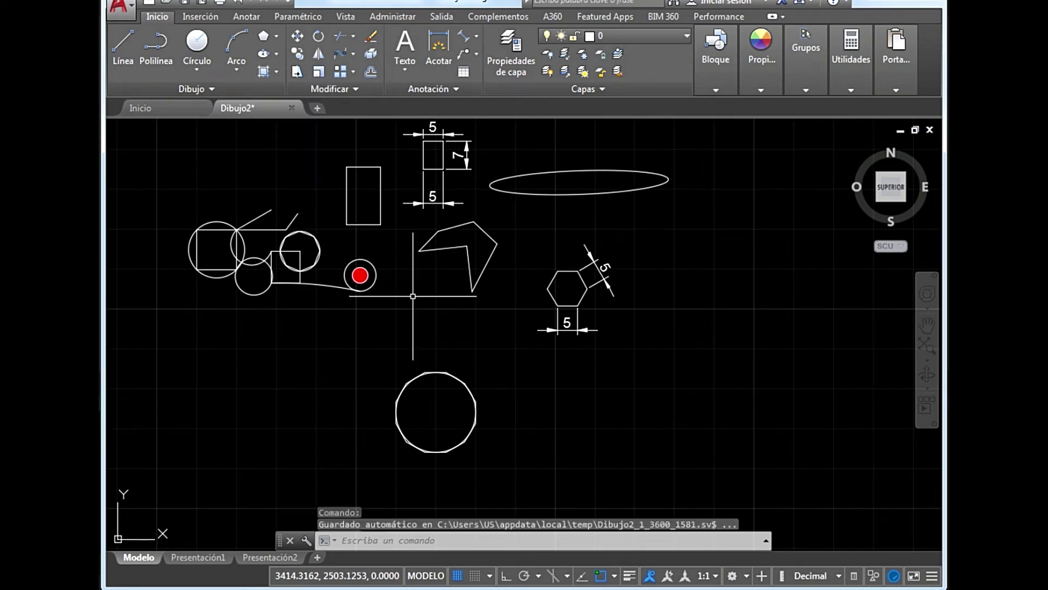
- Recentre the view on the hexagon and expand the Dibujo panel's extra drawing tools
scroll(543, 277, "up", 3)
scroll(540, 275, "up", 3)
middle_click_drag(540, 275, 424, 304)
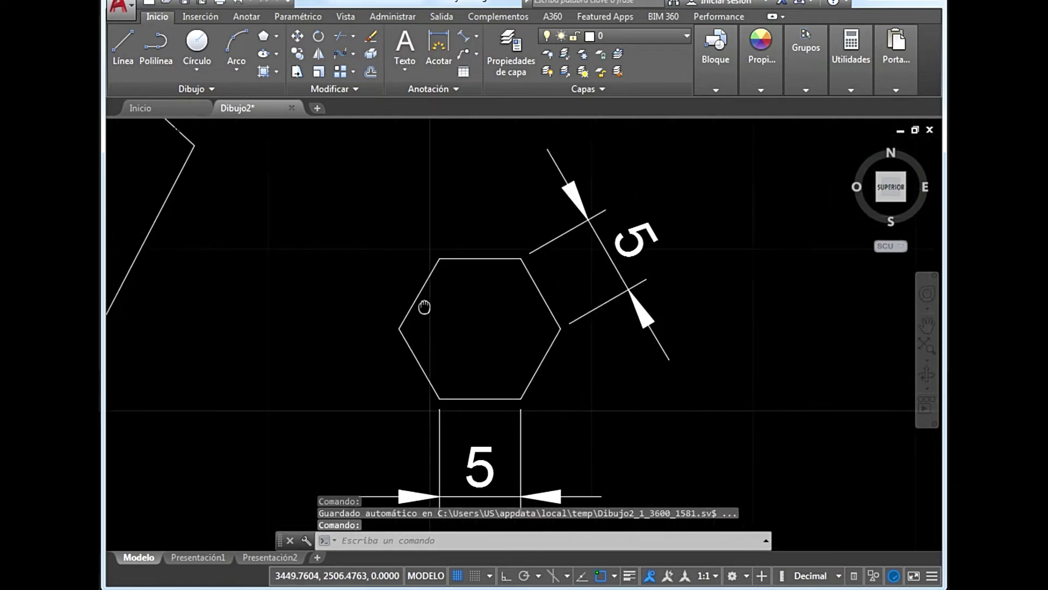
scroll(433, 288, "up", 2)
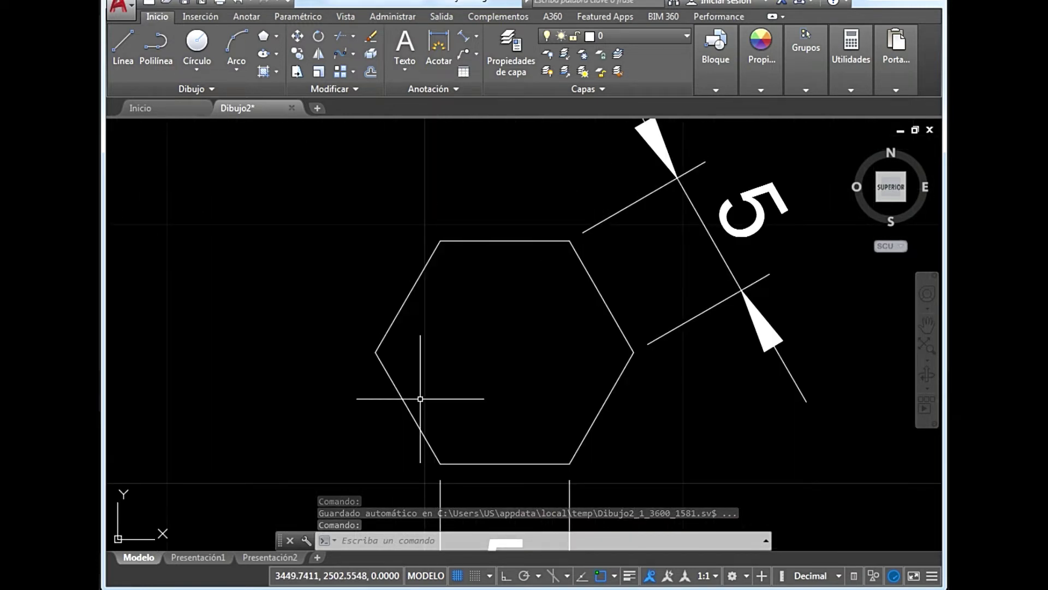
scroll(485, 320, "down", 2)
middle_click_drag(484, 321, 443, 320)
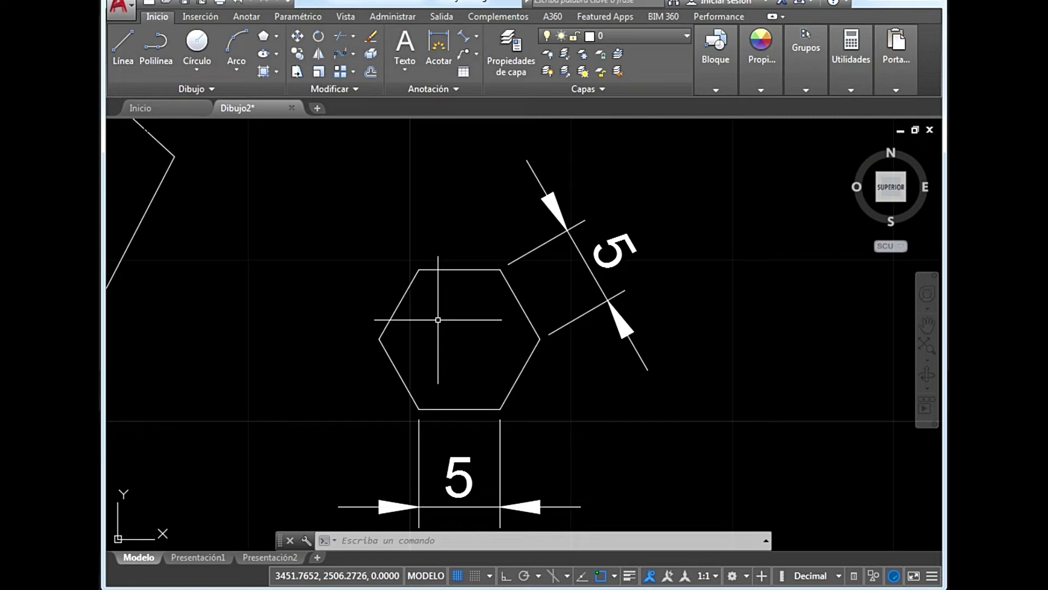
scroll(438, 319, "down", 2)
scroll(437, 320, "down", 2)
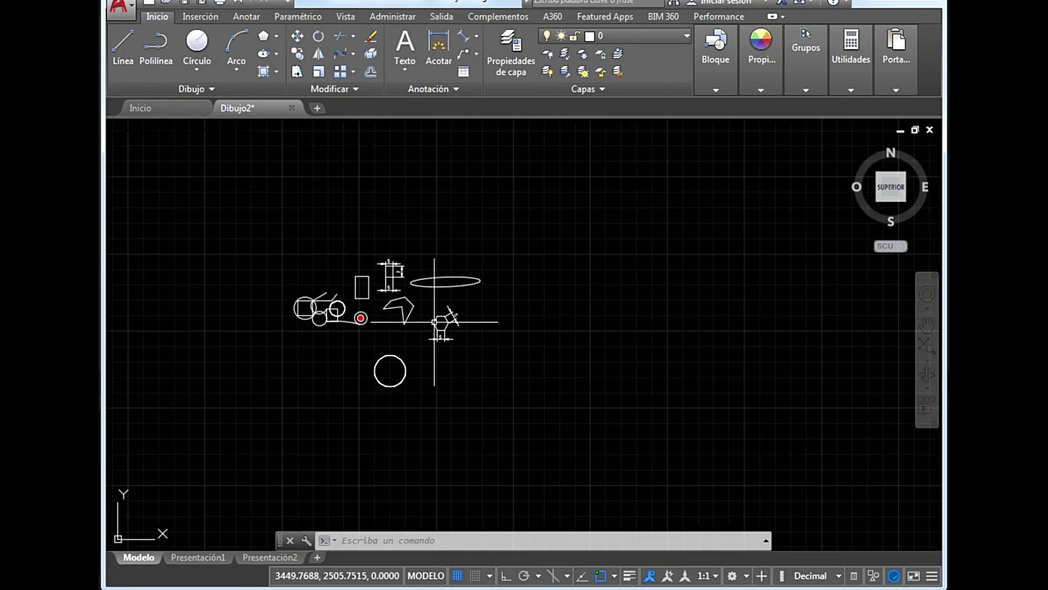
scroll(434, 316, "up", 4)
scroll(431, 317, "up", 4)
scroll(431, 317, "down", 3)
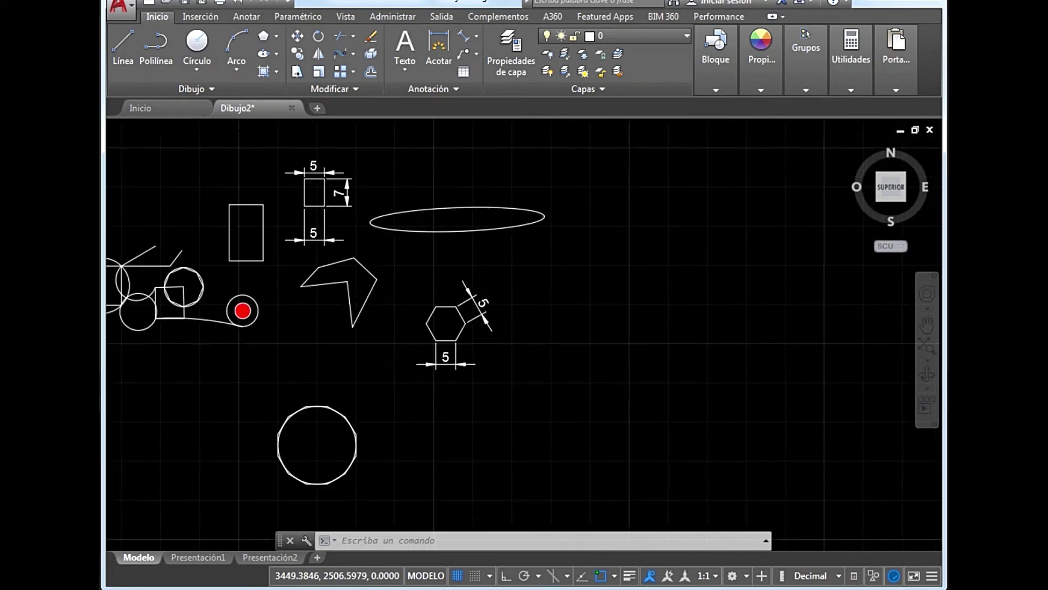
scroll(431, 317, "down", 2)
mouse_move(430, 318)
middle_mouse_down()
mouse_move(549, 232)
mouse_move(452, 197)
mouse_move(376, 204)
middle_mouse_up()
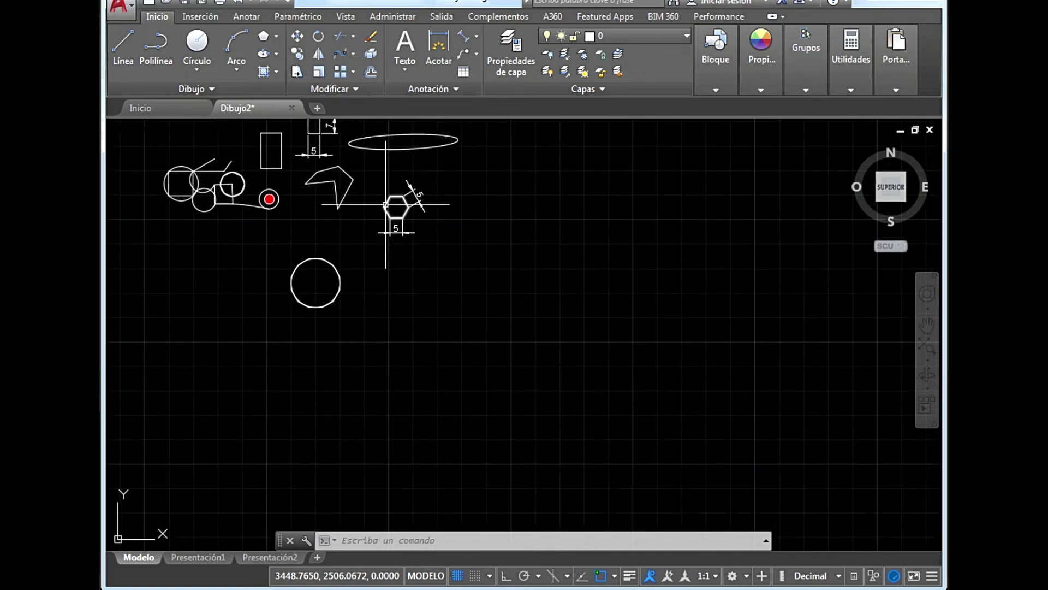
left_click(220, 91)
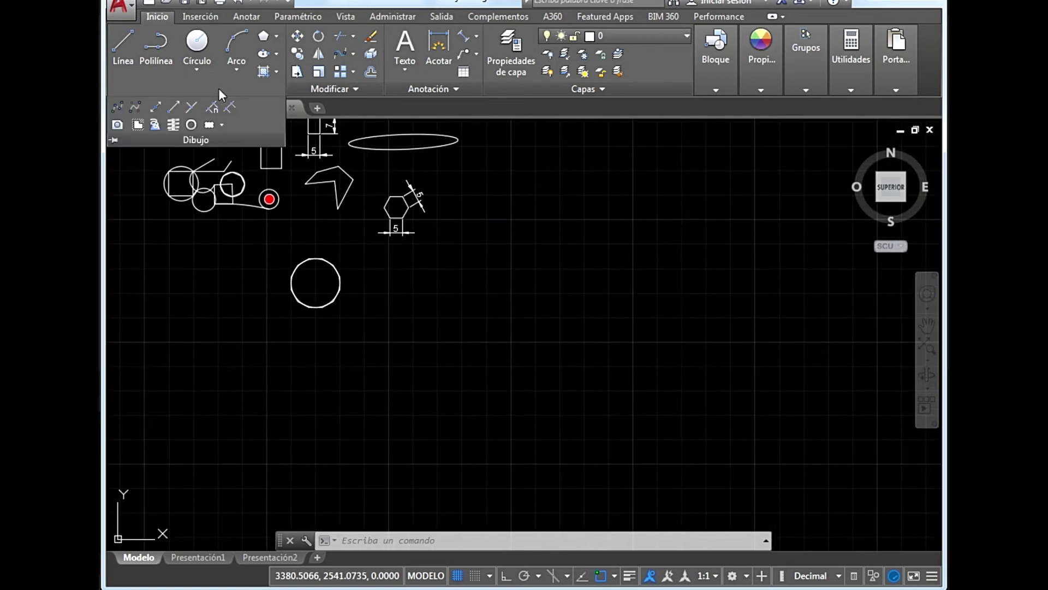
- Draw a trial spline through eight points right of the circle, then cancel it
left_click(117, 108)
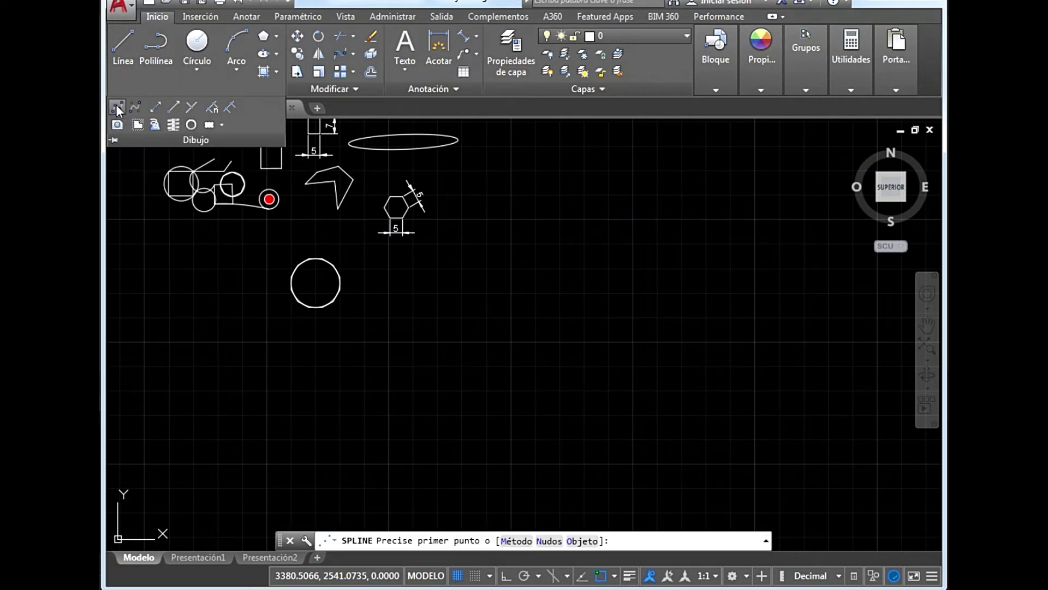
left_click(361, 368)
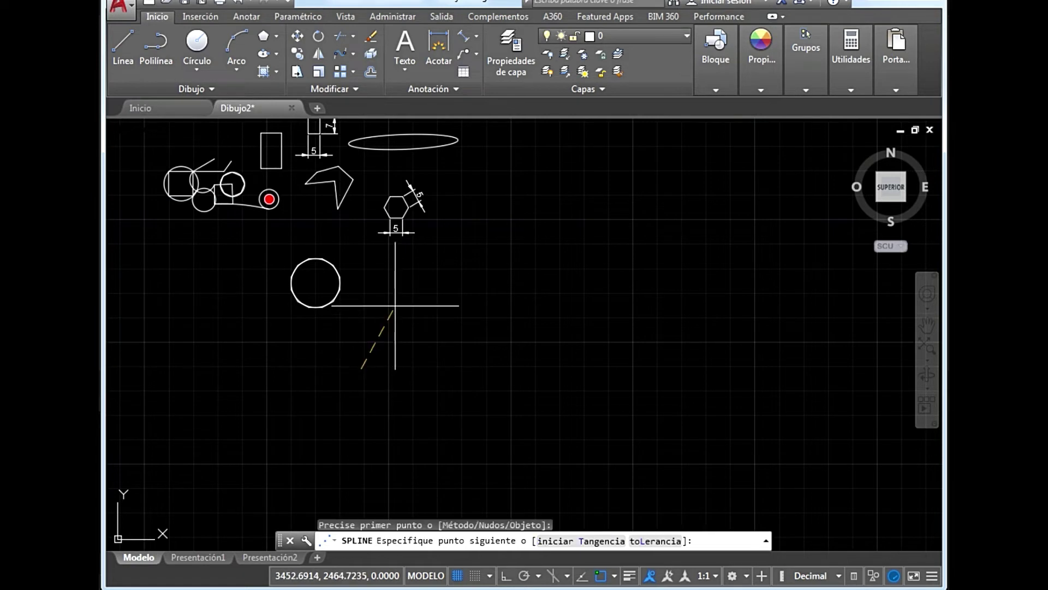
left_click(402, 306)
left_click(467, 331)
left_click(526, 278)
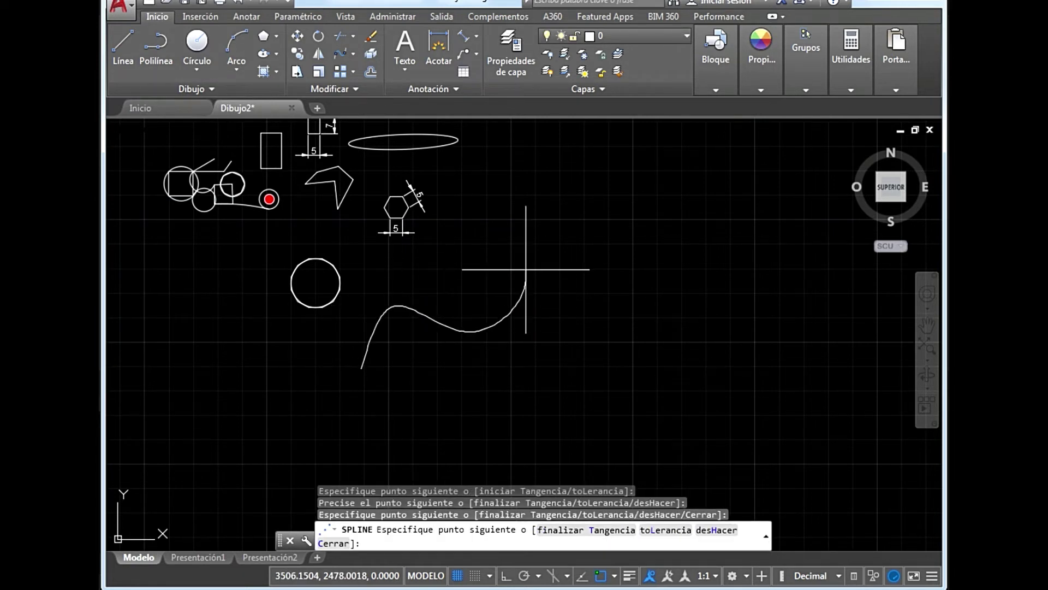
left_click(543, 227)
left_click(633, 245)
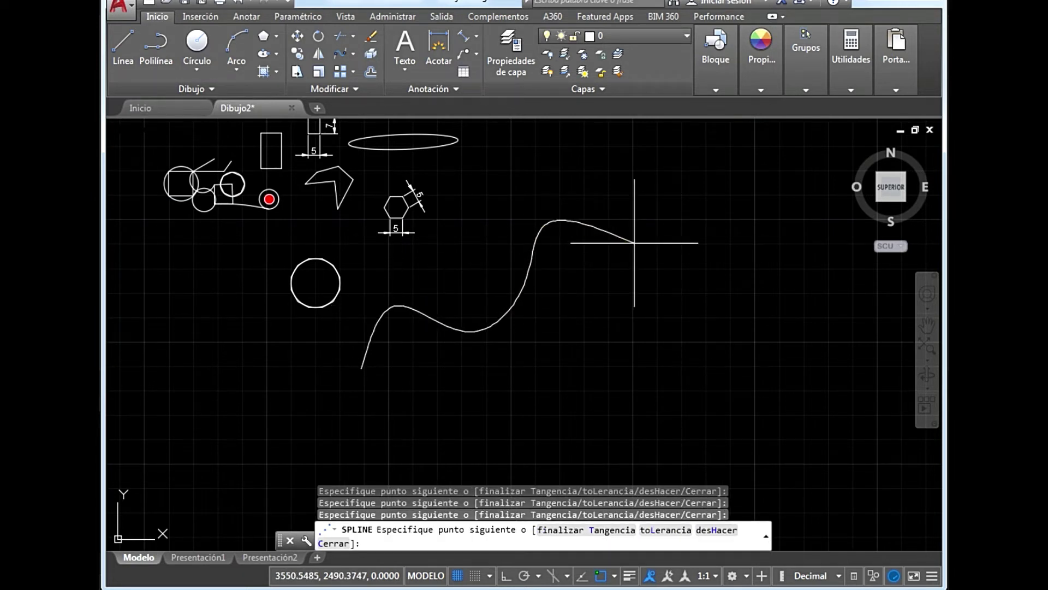
left_click(644, 176)
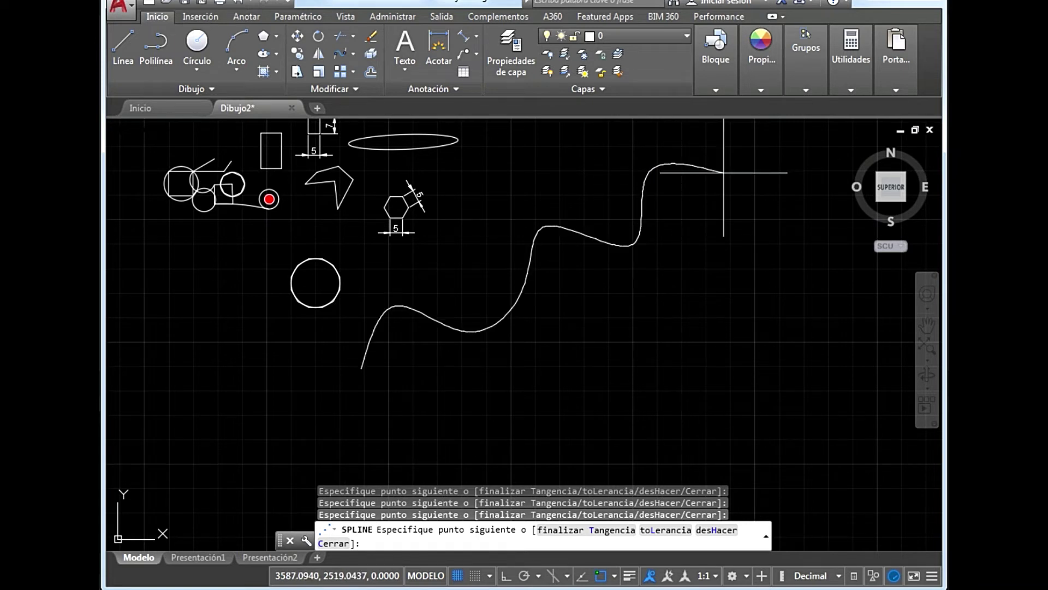
left_click(764, 176)
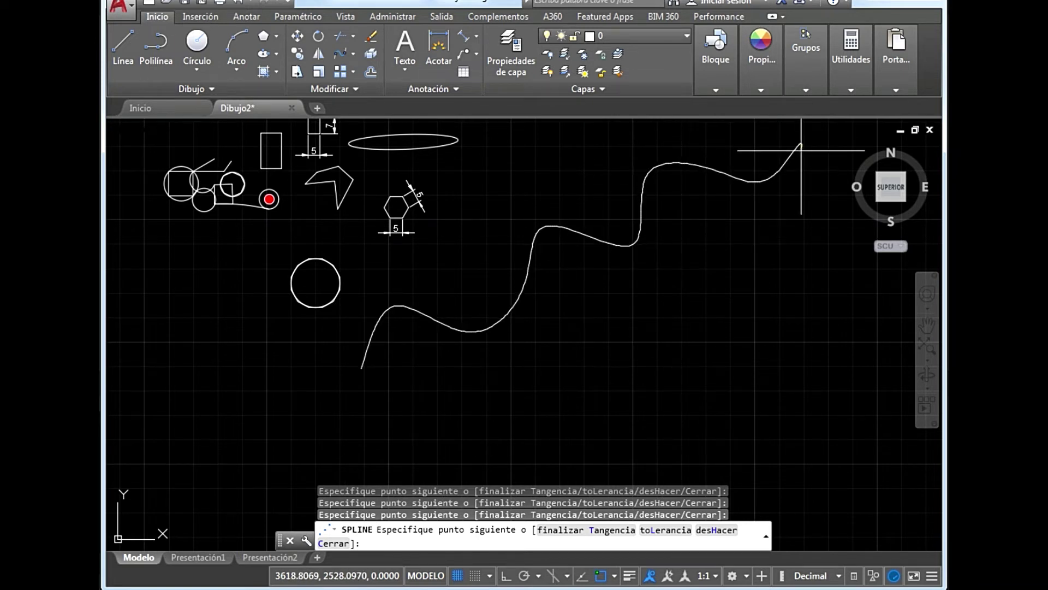
key("Escape")
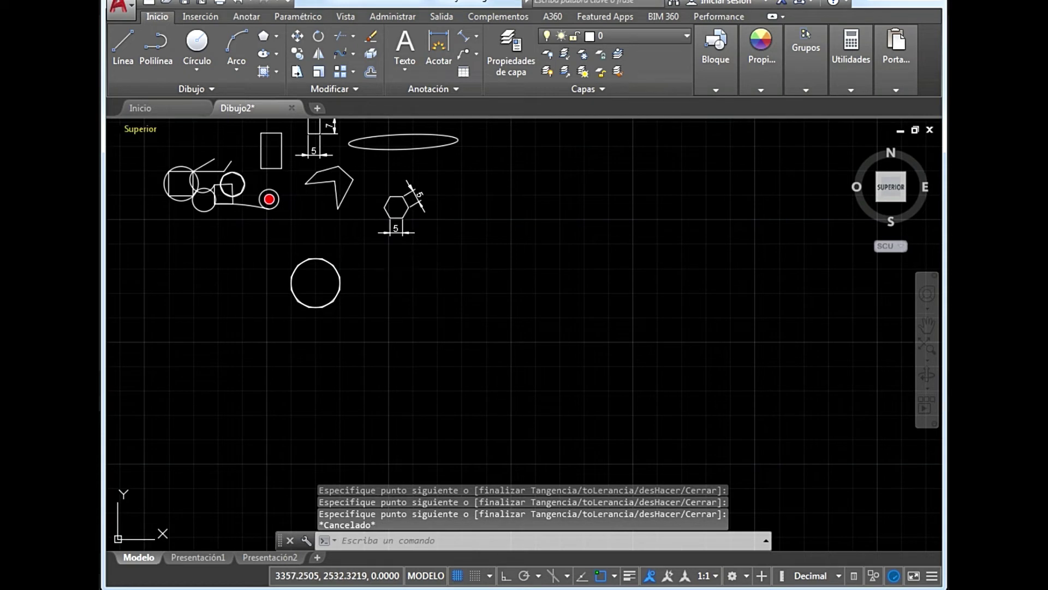
- Draw a looping spline through thirteen fit points, ending near the lower left
left_click(197, 89)
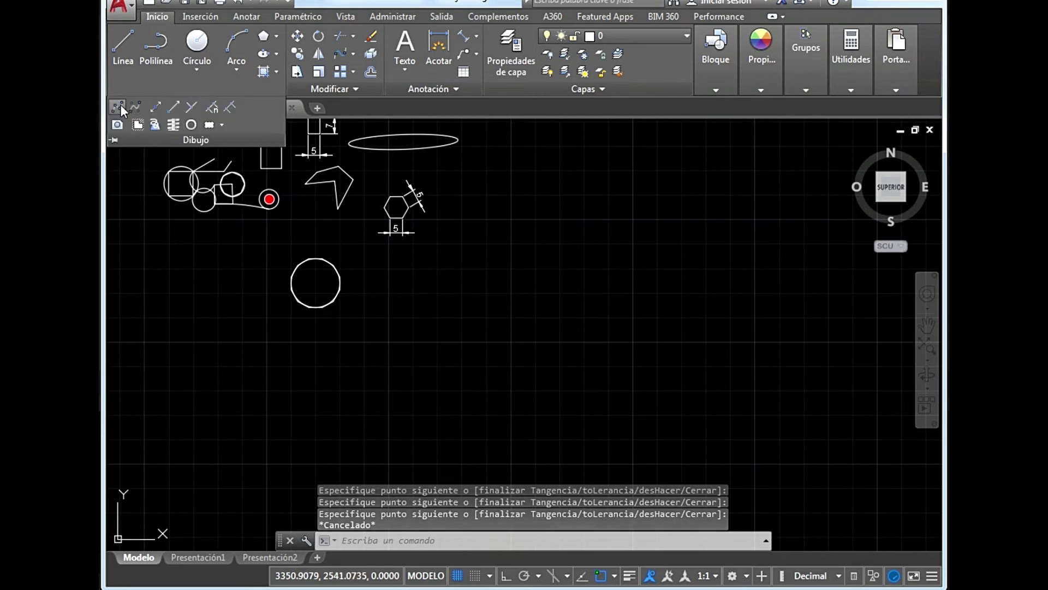
left_click(120, 107)
left_click(328, 373)
left_click(445, 296)
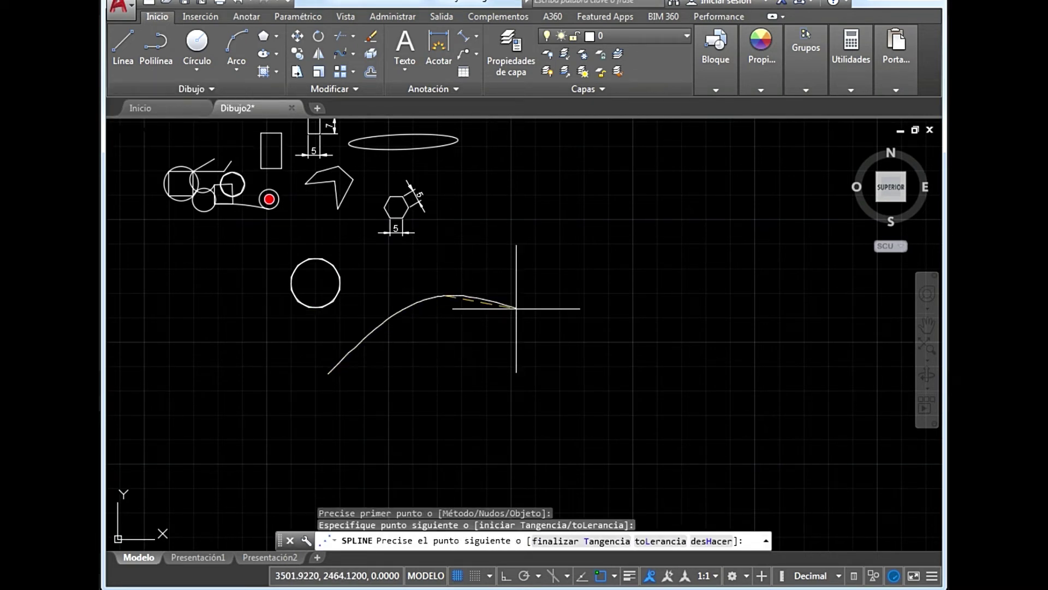
left_click(515, 318)
left_click(525, 289)
left_click(611, 227)
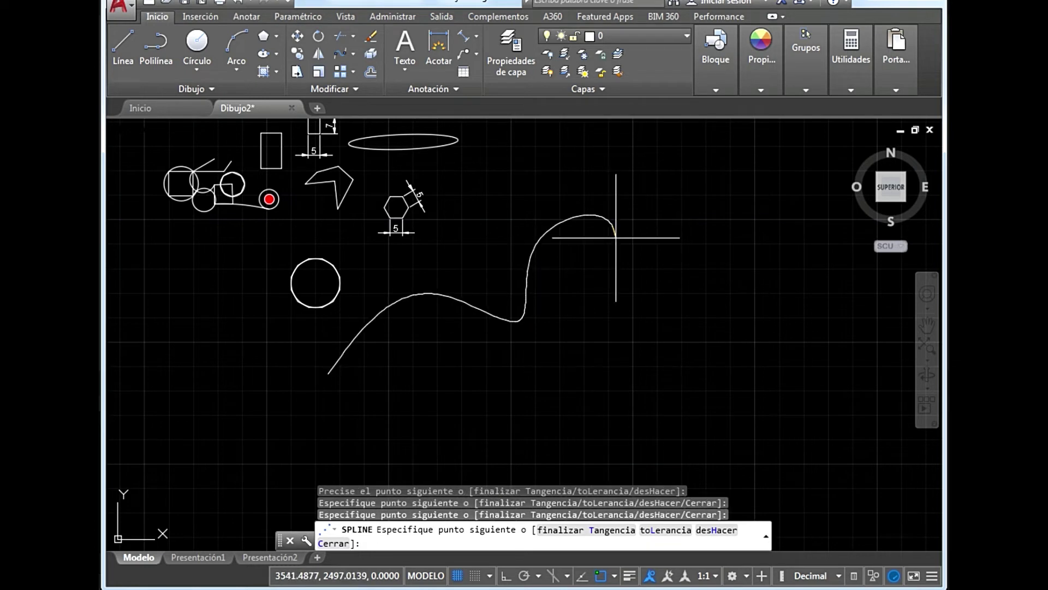
left_click(650, 275)
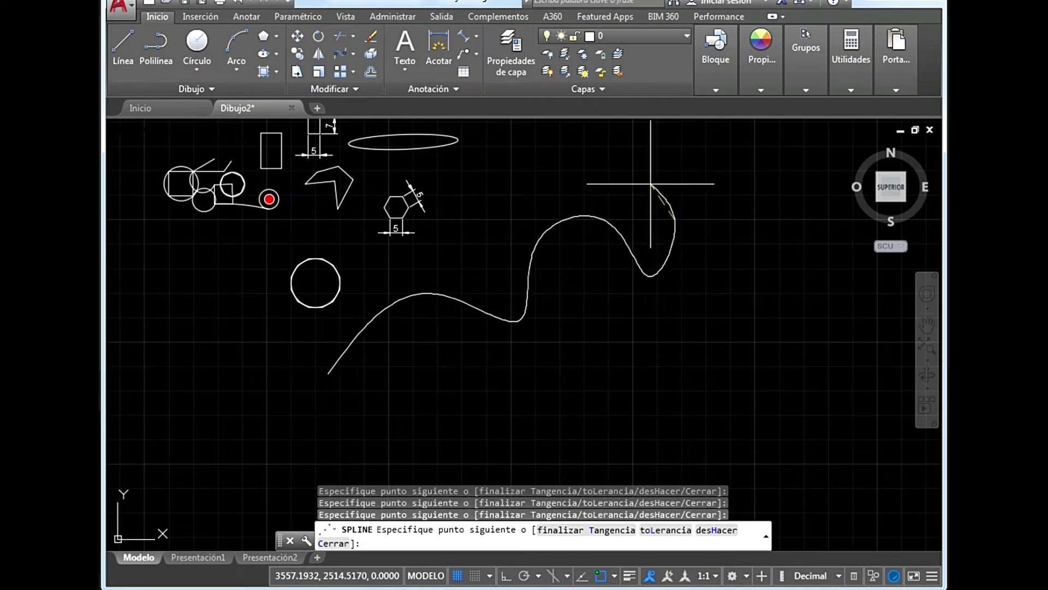
left_click(650, 184)
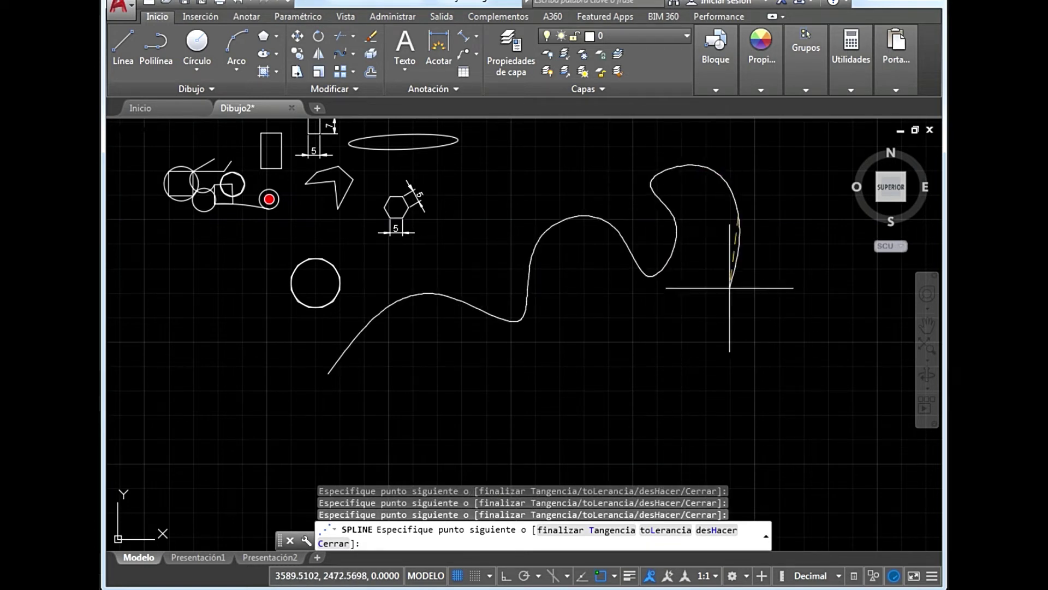
left_click(741, 243)
left_click(660, 327)
left_click(594, 272)
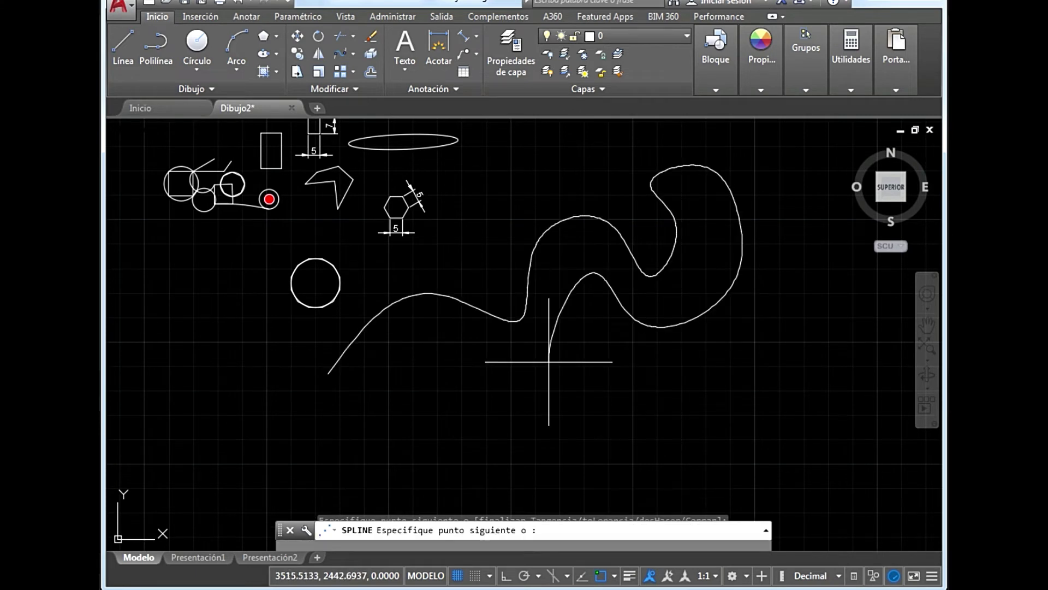
left_click(501, 390)
left_click(434, 325)
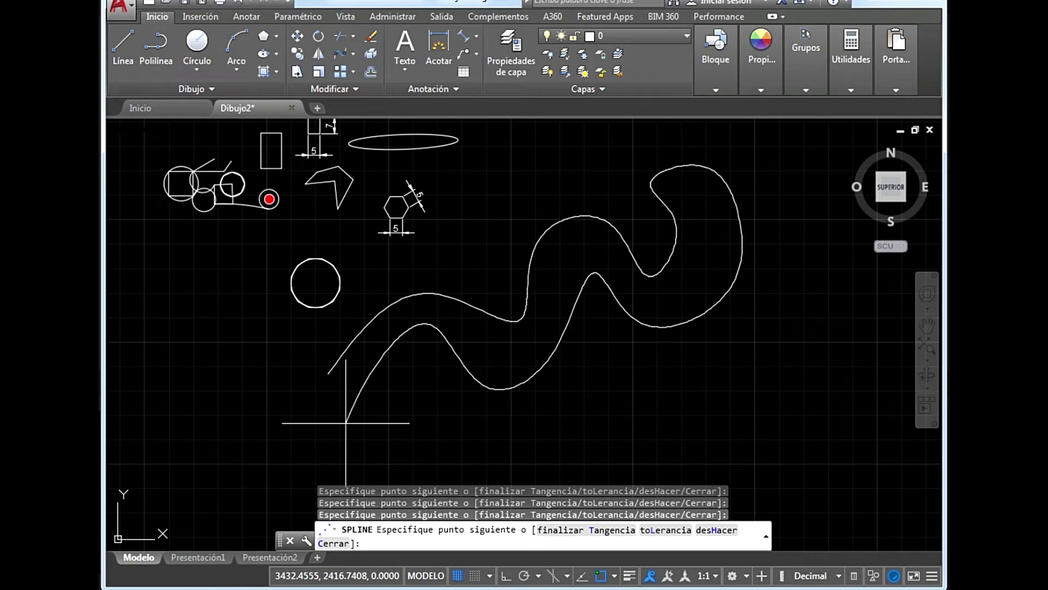
left_click(346, 421)
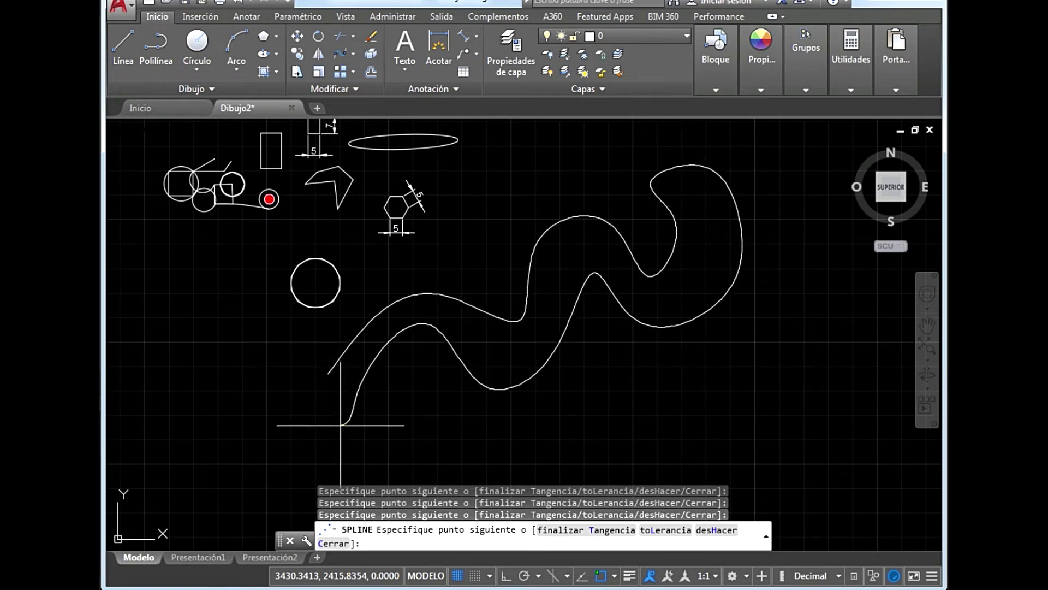
key("Return")
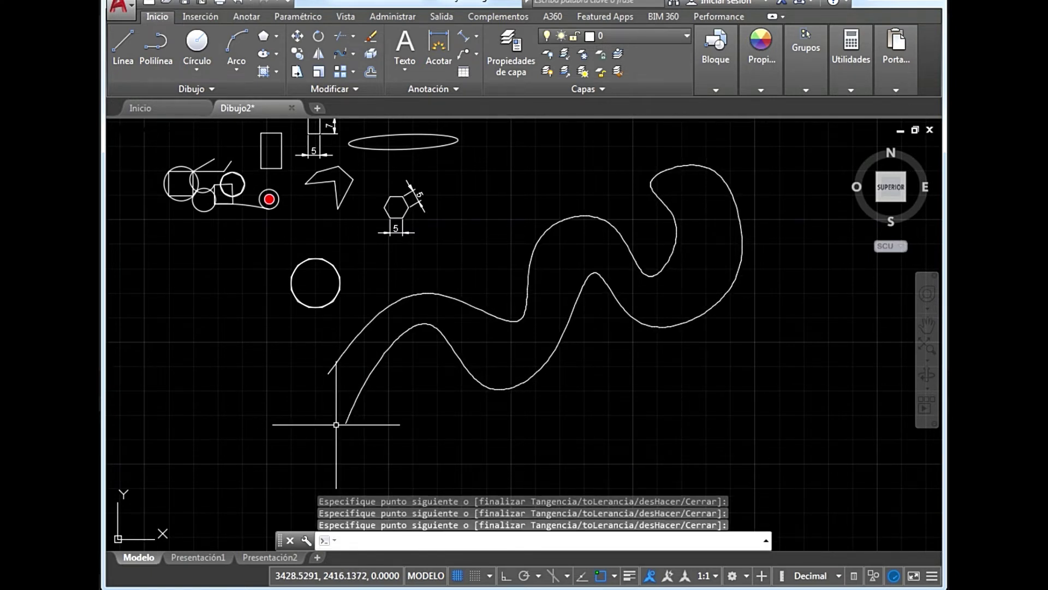
scroll(524, 360, "down", 4)
scroll(493, 344, "up", 4)
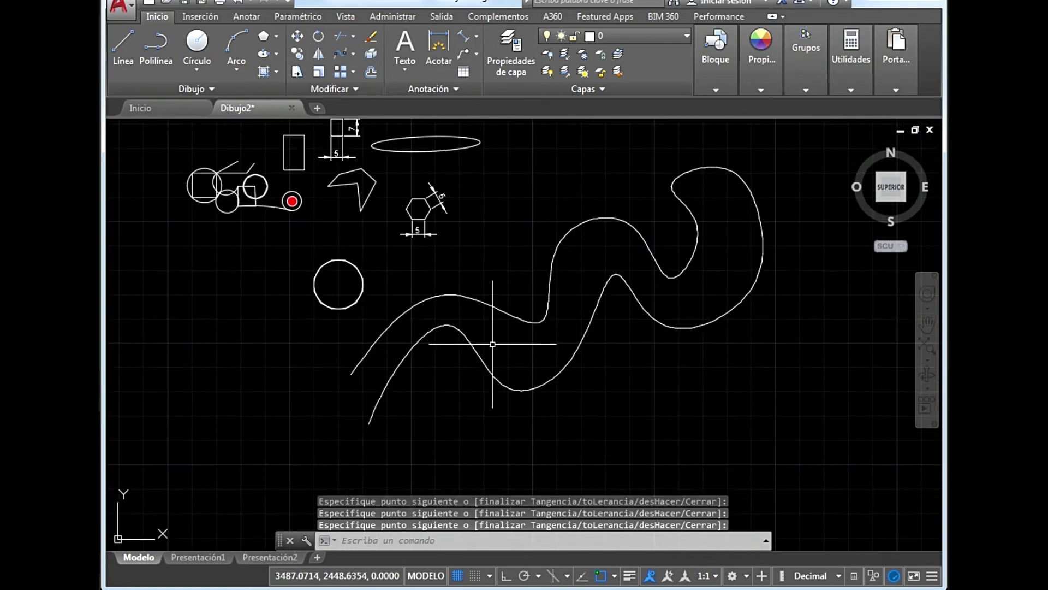
scroll(499, 343, "down", 3)
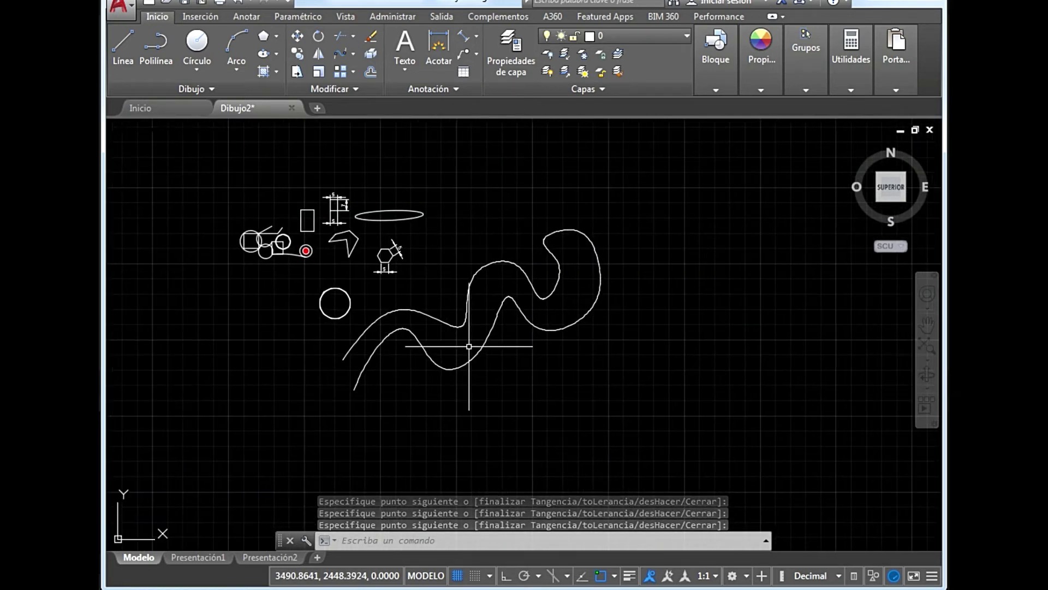
- Crossing-select and delete the looping spline, then recentre the remaining shapes
left_click(626, 423)
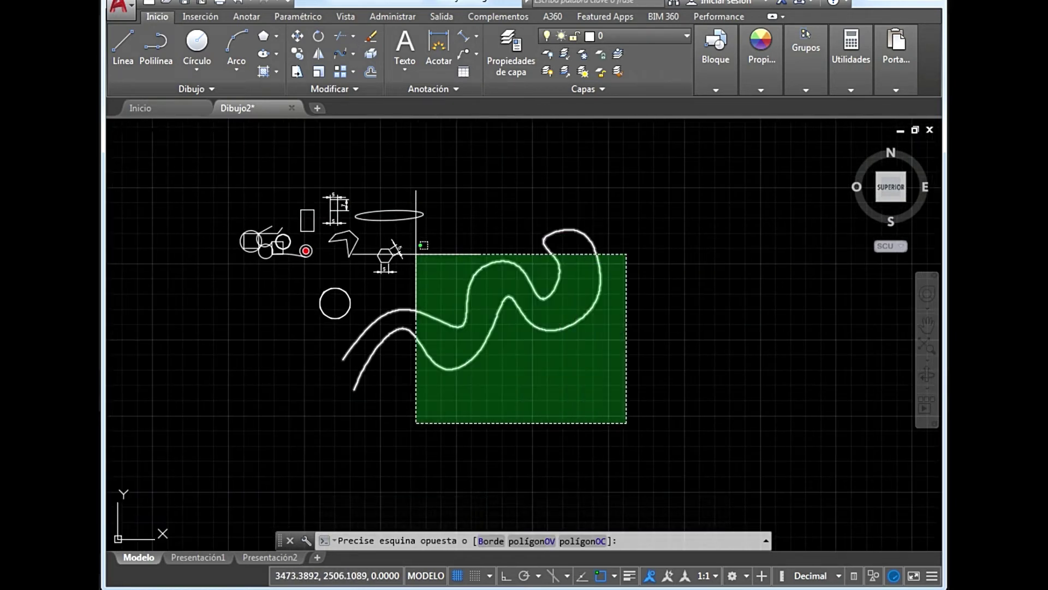
left_click(416, 254)
key("Delete")
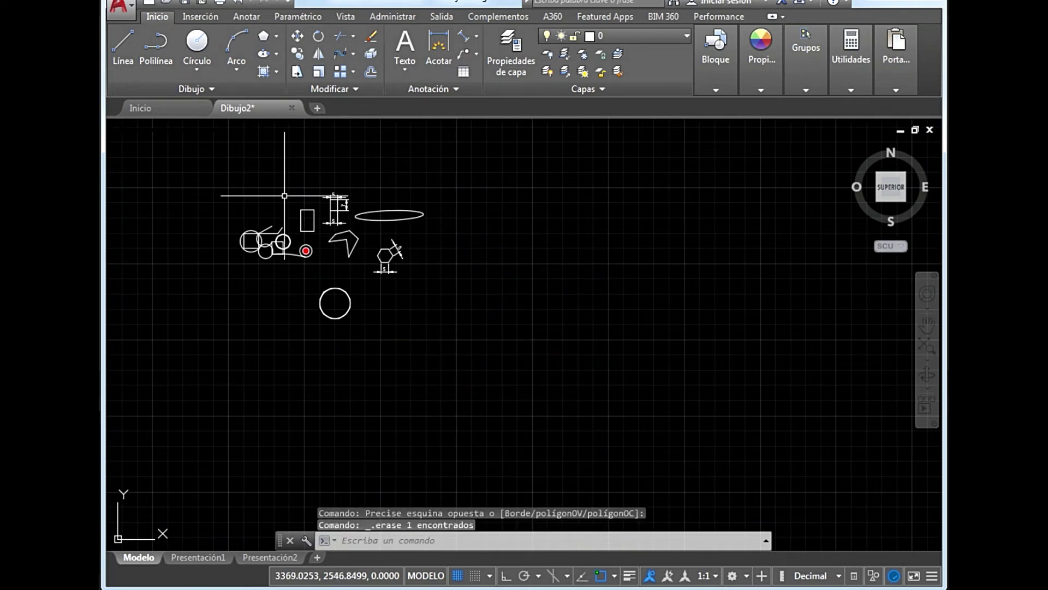
scroll(339, 202, "up", 4)
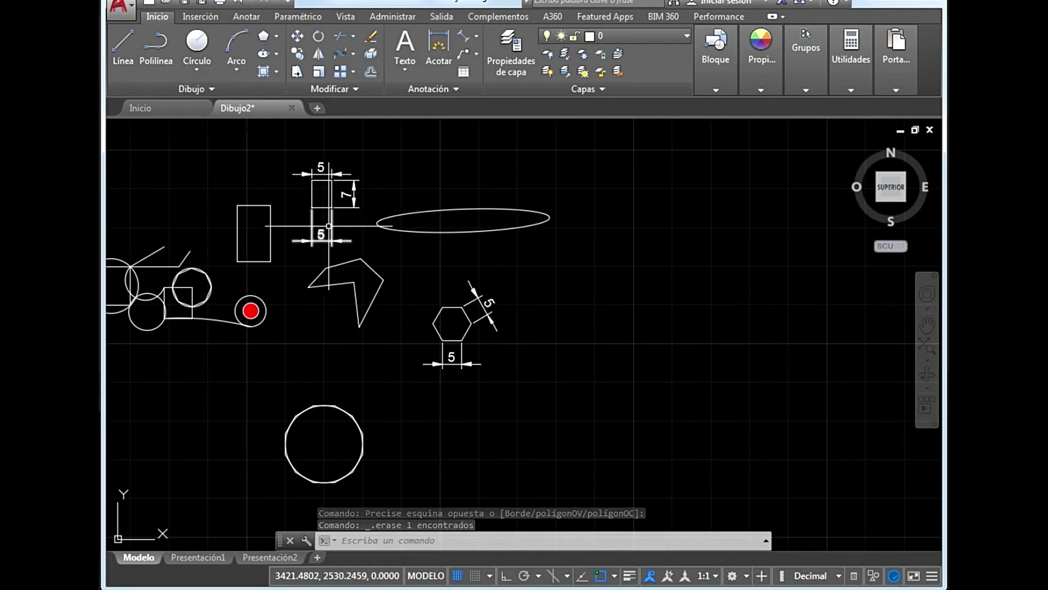
scroll(332, 245, "down", 2)
middle_click_drag(388, 262, 585, 245)
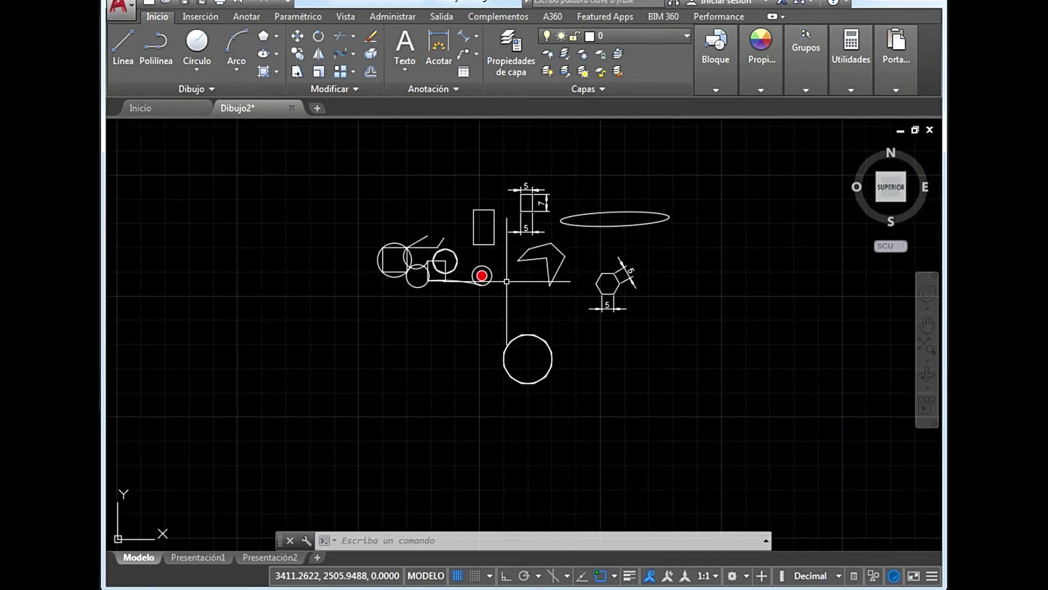
scroll(507, 281, "up", 4)
scroll(506, 282, "down", 4)
mouse_move(502, 278)
middle_mouse_down()
mouse_move(483, 267)
mouse_move(377, 281)
middle_mouse_up()
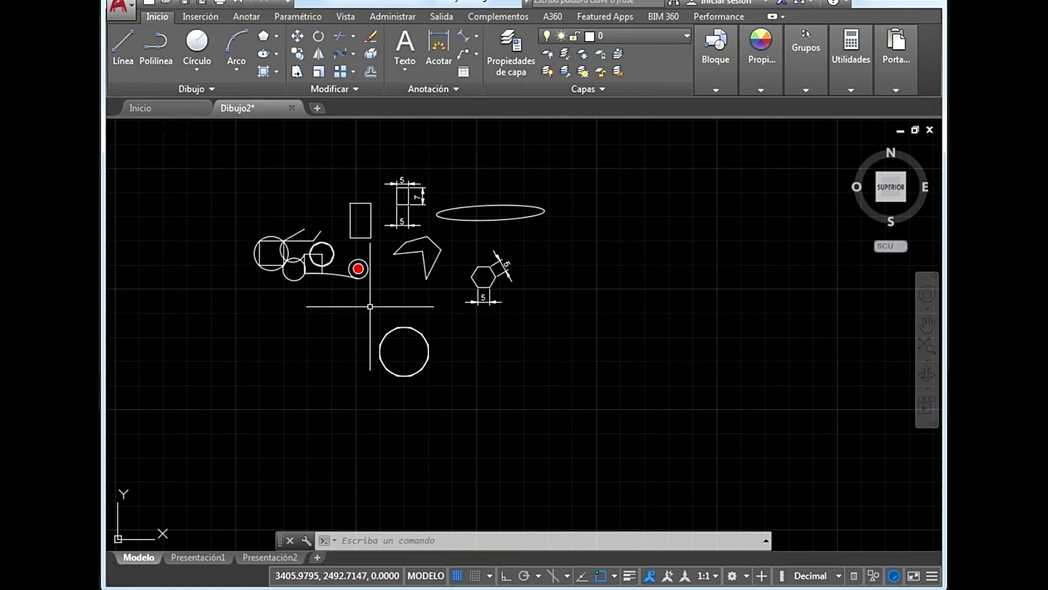
- Start the Empalme fillet command, cancel it, and shift the view left
left_click(352, 53)
left_click(362, 81)
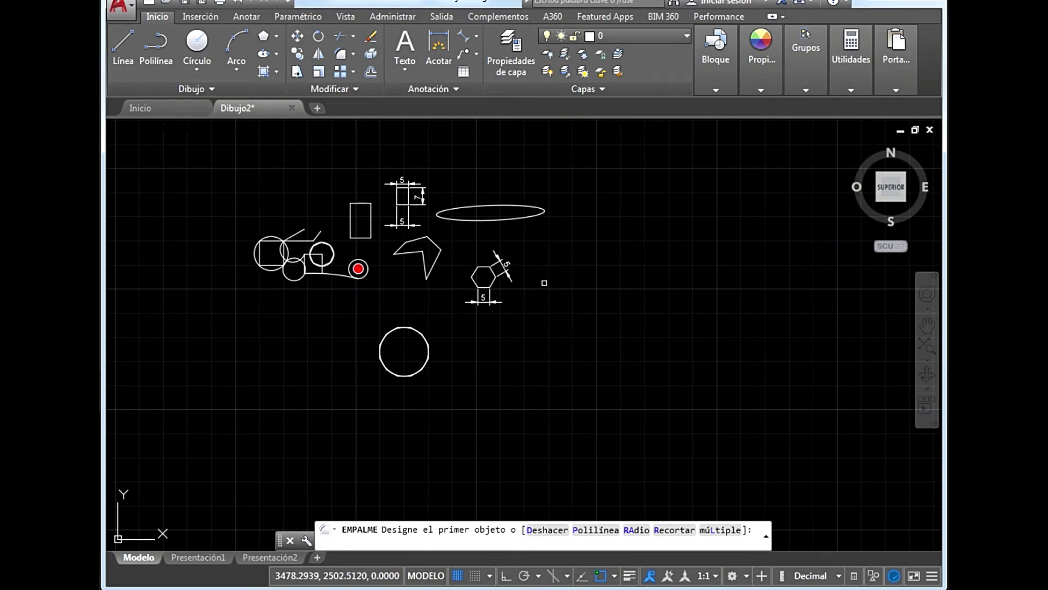
key("Escape")
scroll(514, 287, "down", 5)
scroll(468, 301, "up", 5)
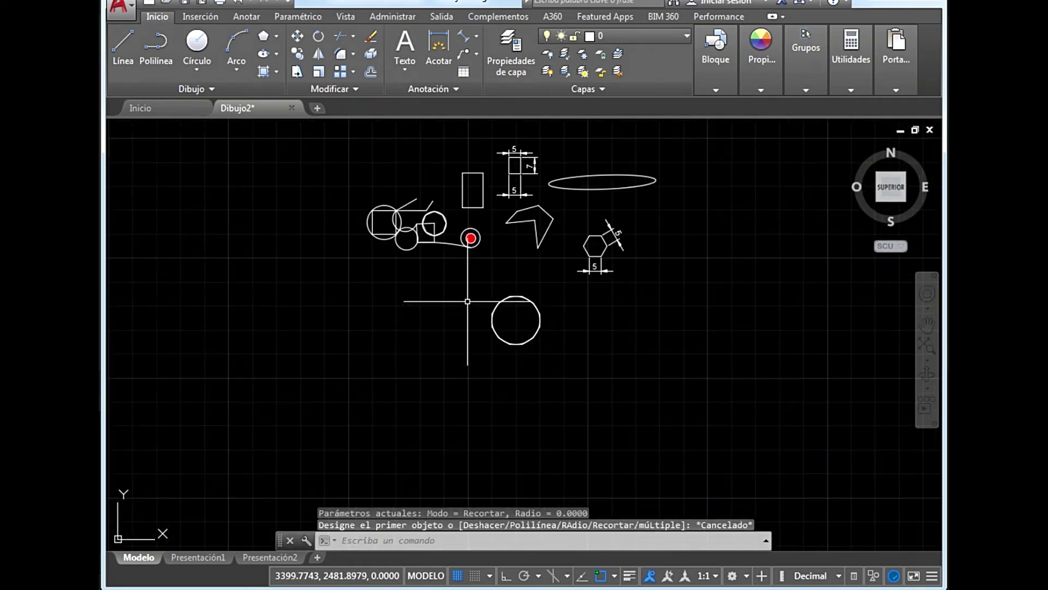
middle_click_drag(467, 300, 374, 291)
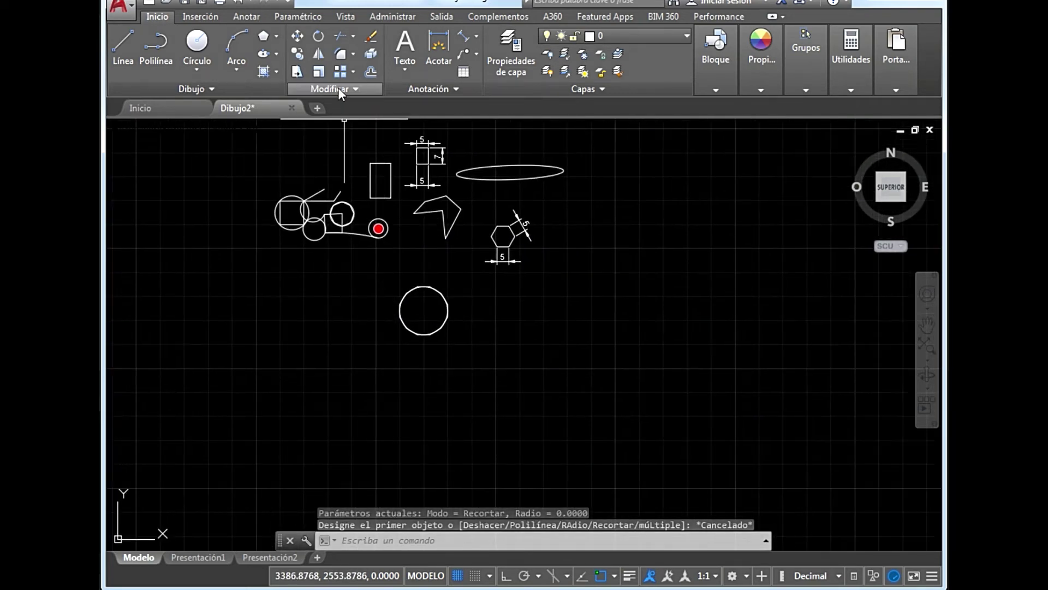
left_click(295, 38)
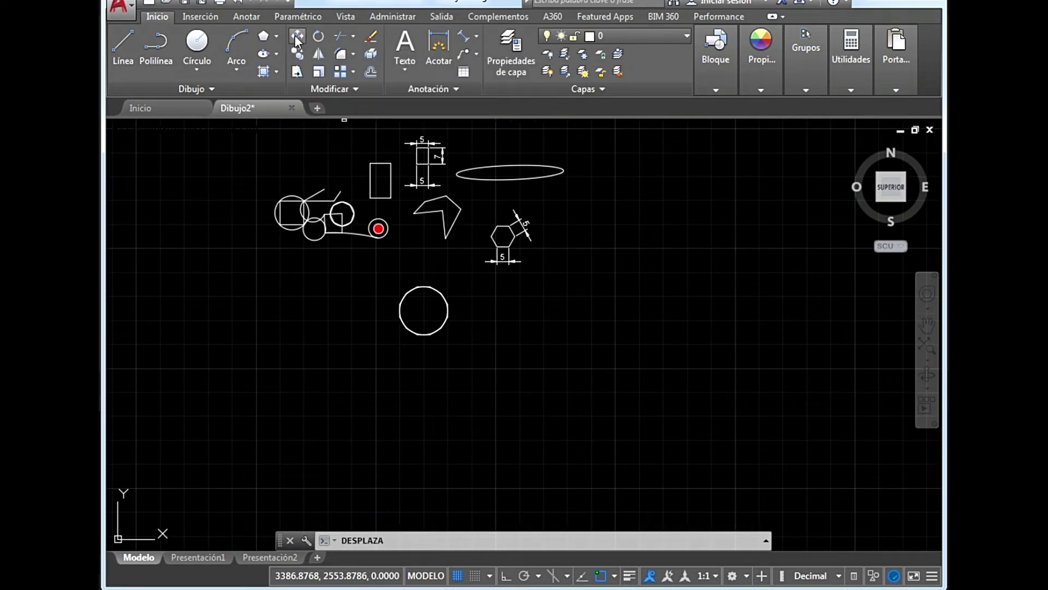
scroll(423, 318, "up", 4)
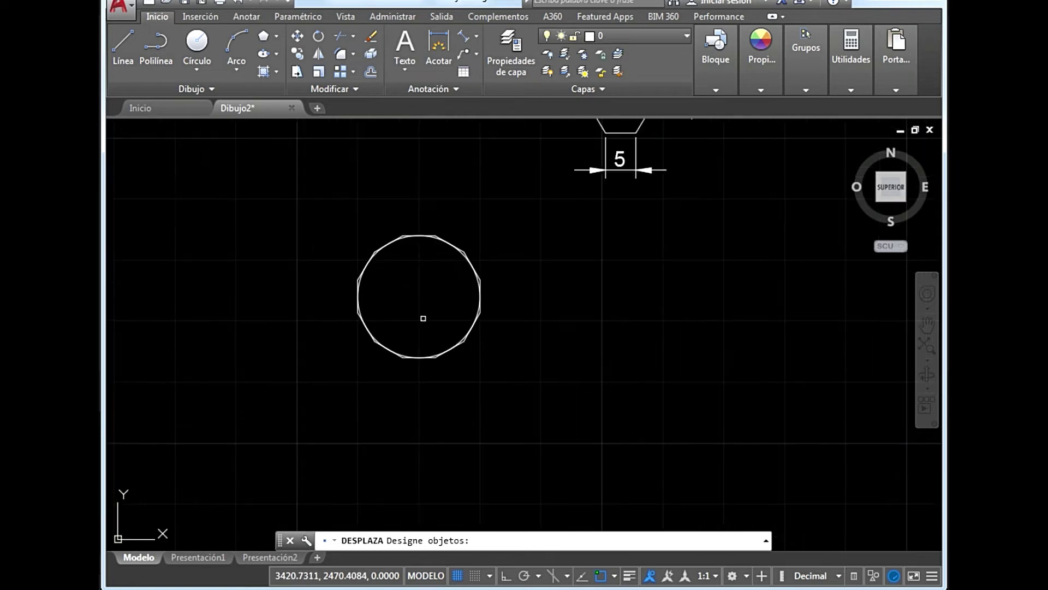
left_click(519, 384)
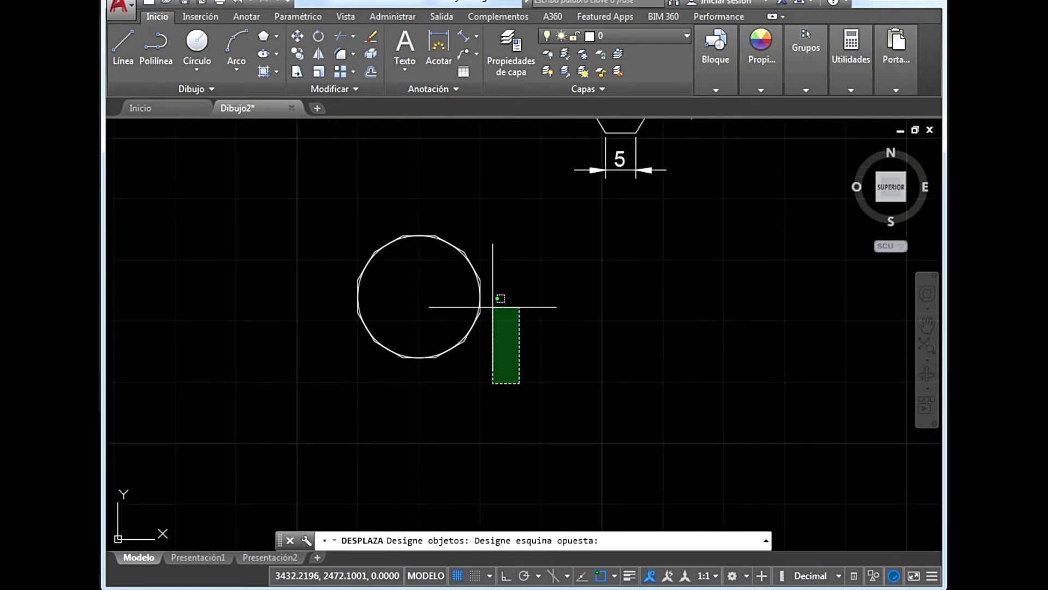
left_click(339, 203)
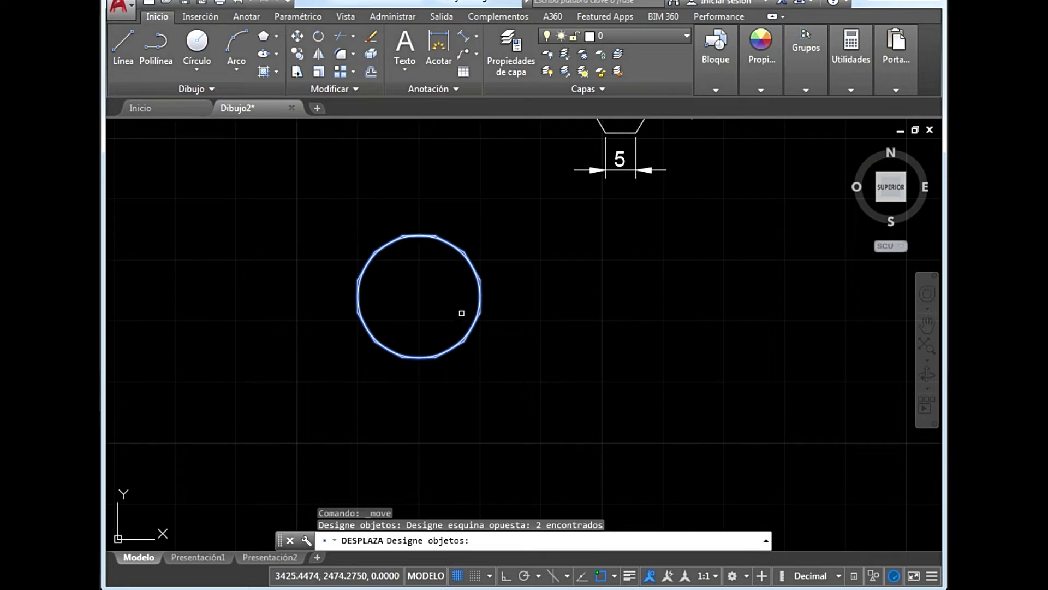
key("Return")
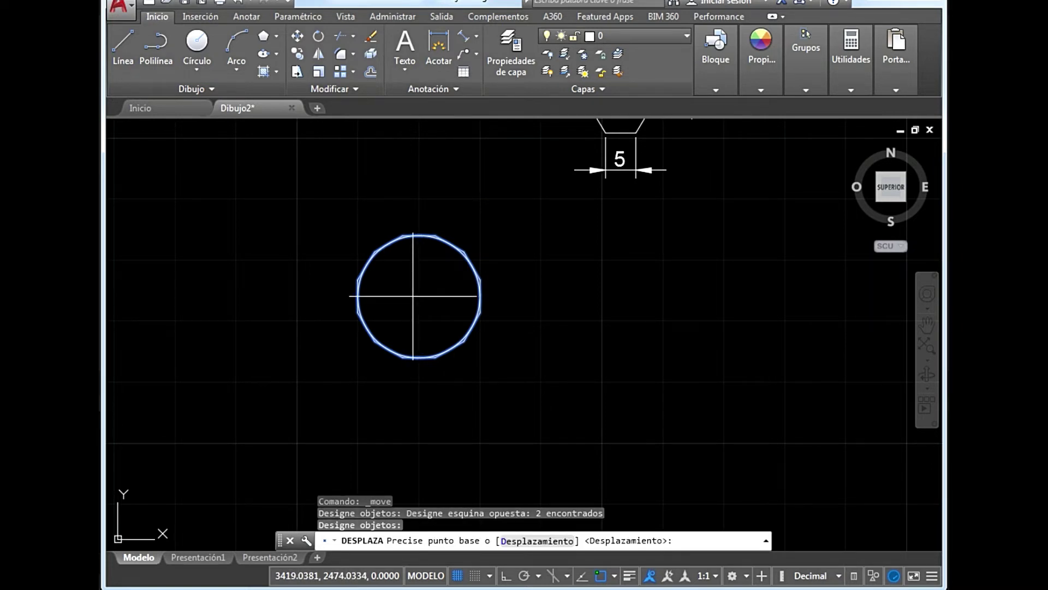
scroll(421, 296, "down", 2)
scroll(421, 297, "down", 2)
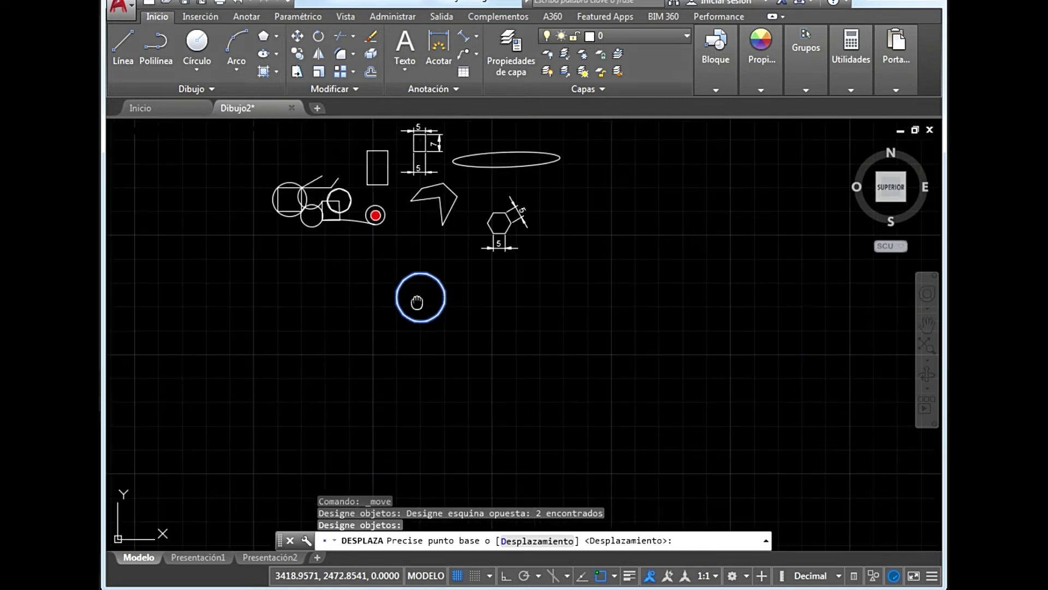
middle_click_drag(421, 296, 416, 345)
left_click(416, 344)
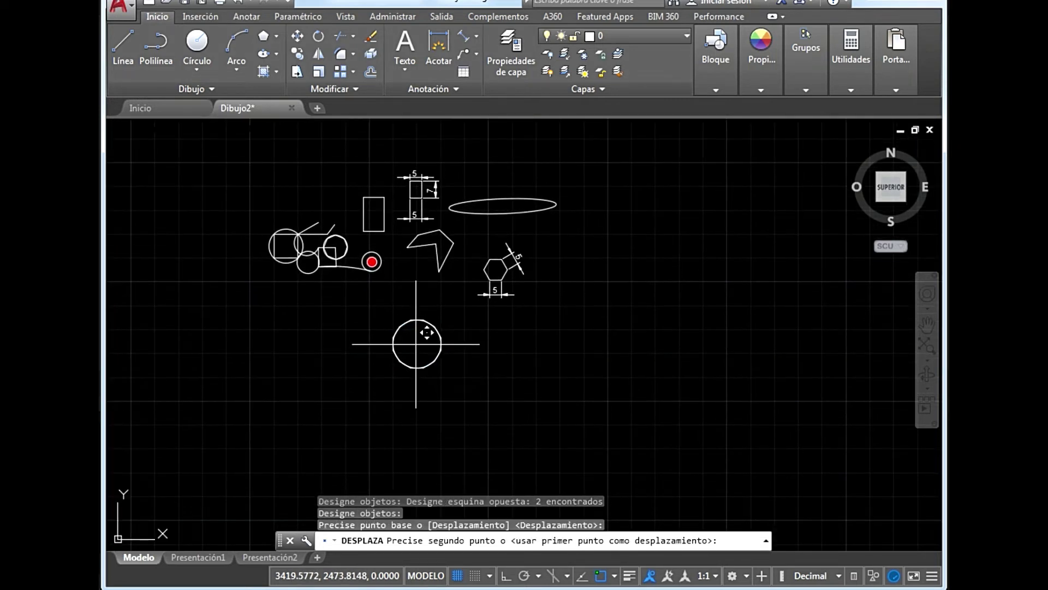
left_click(303, 173)
middle_click_drag(429, 351, 442, 389)
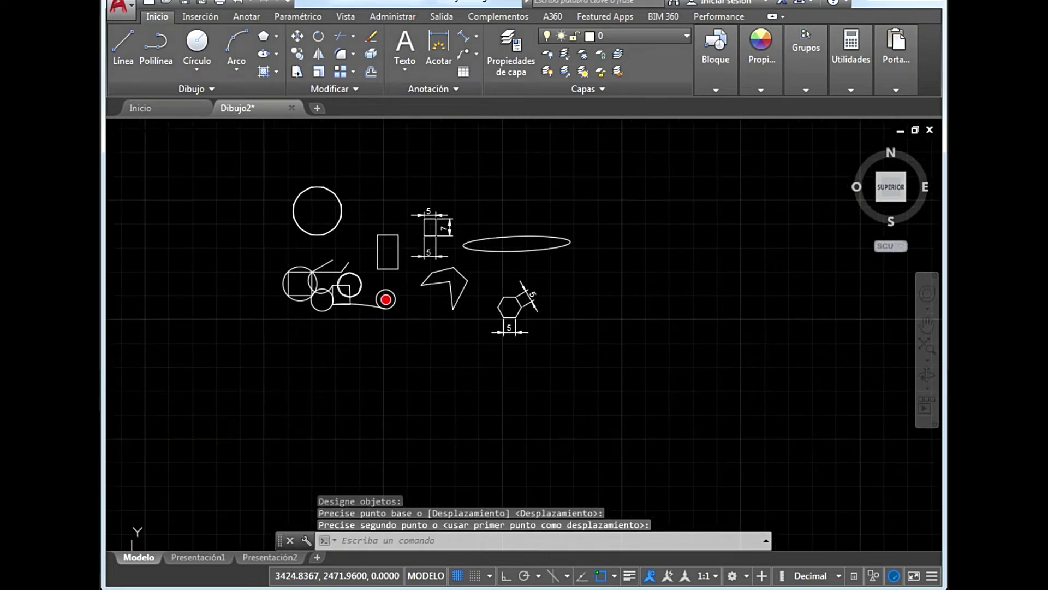
scroll(444, 386, "up", 2)
scroll(437, 360, "up", 2)
scroll(431, 338, "up", 2)
middle_click_drag(431, 338, 398, 330)
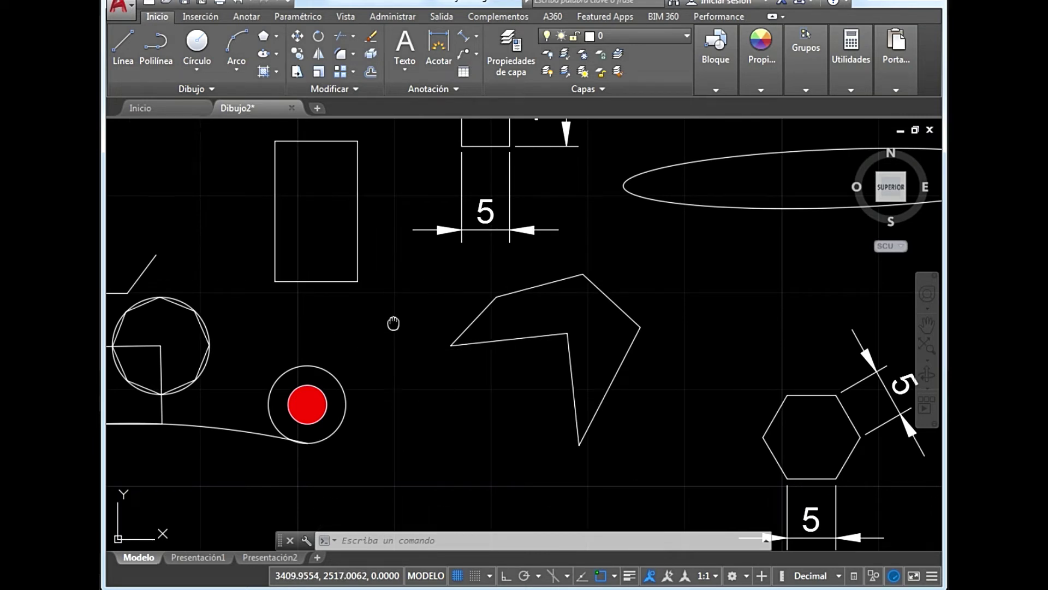
middle_click_drag(393, 323, 420, 369)
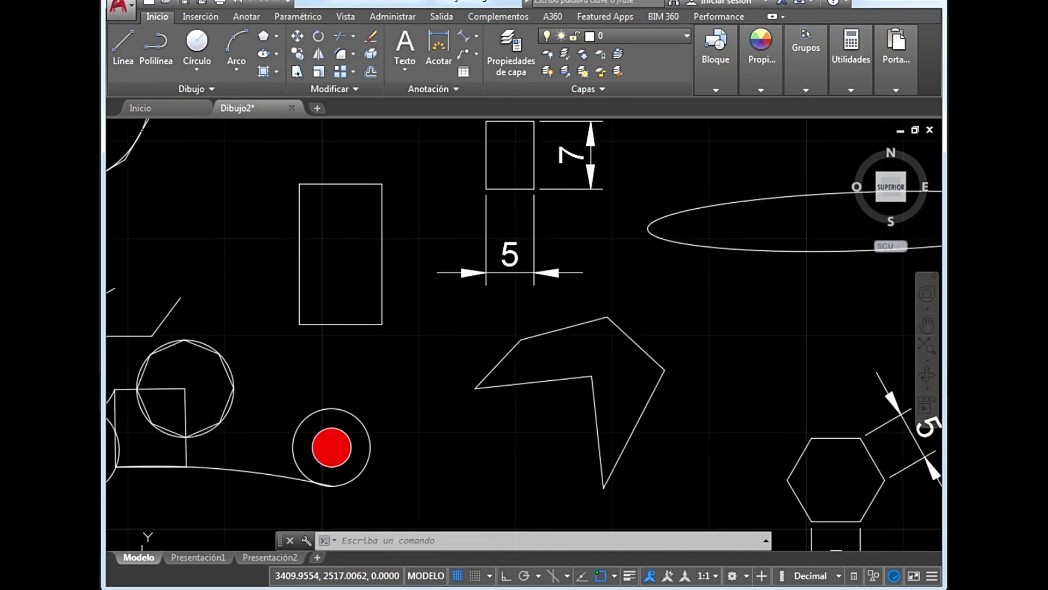
- Move the tall rectangle by its lower-right corner onto the polygon's left vertex
left_click(297, 38)
left_click(405, 344)
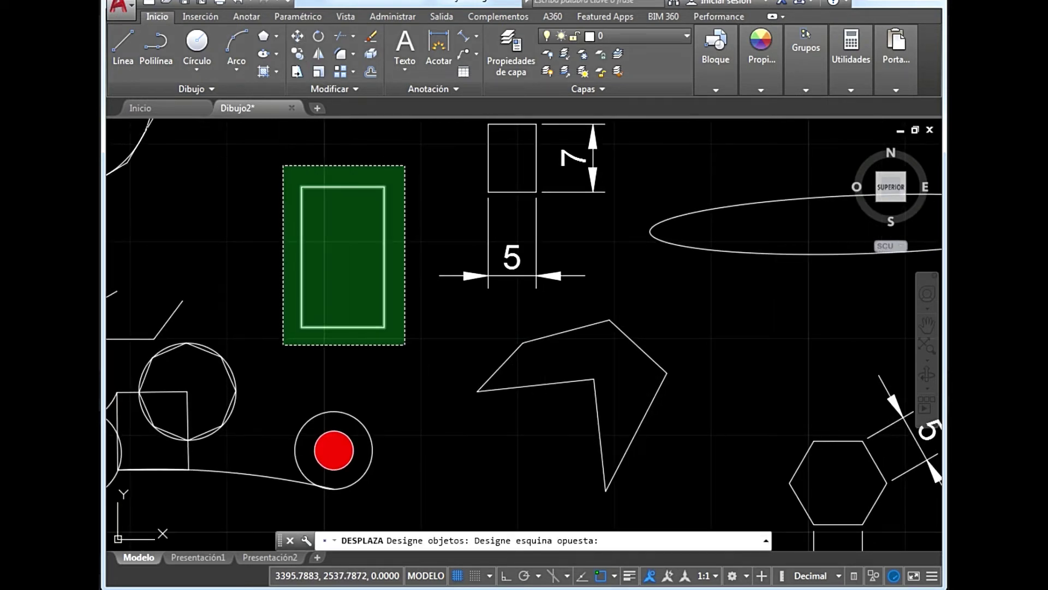
left_click(283, 165)
key("Return")
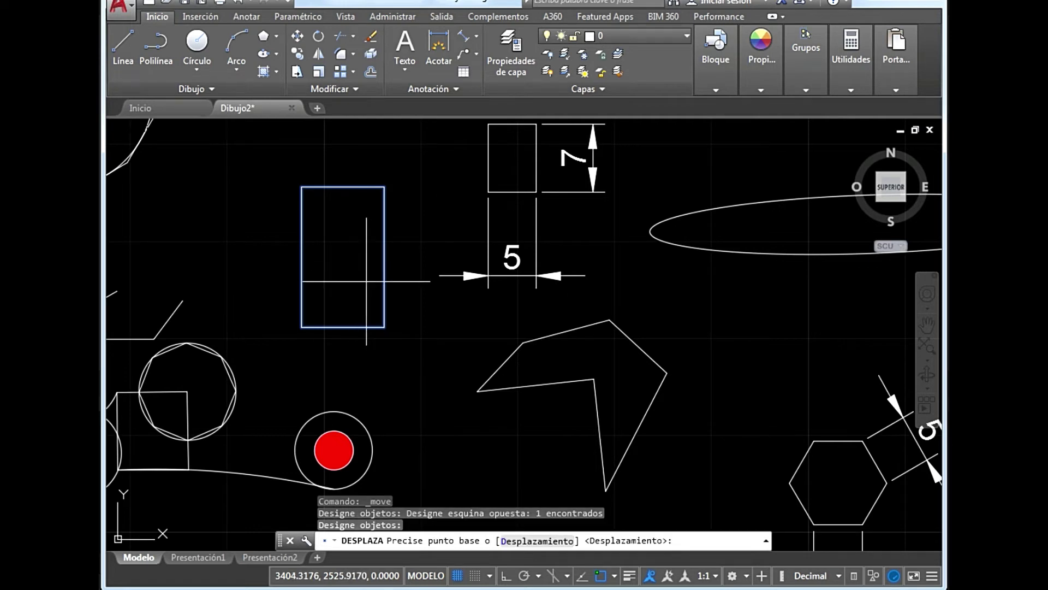
left_click(384, 327)
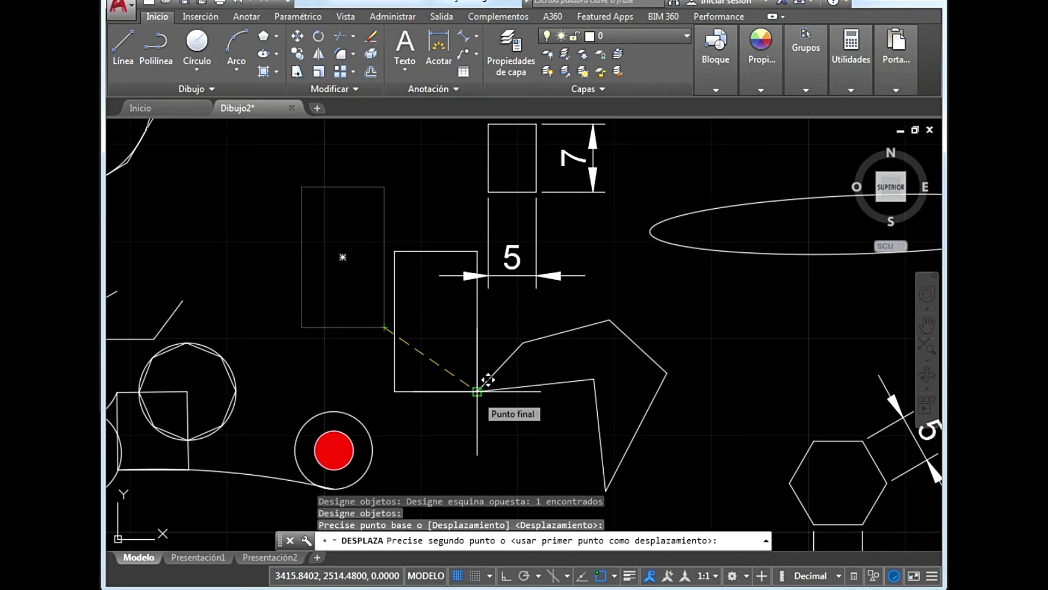
left_click(477, 391)
scroll(513, 431, "down", 4)
middle_click_drag(510, 398, 400, 313)
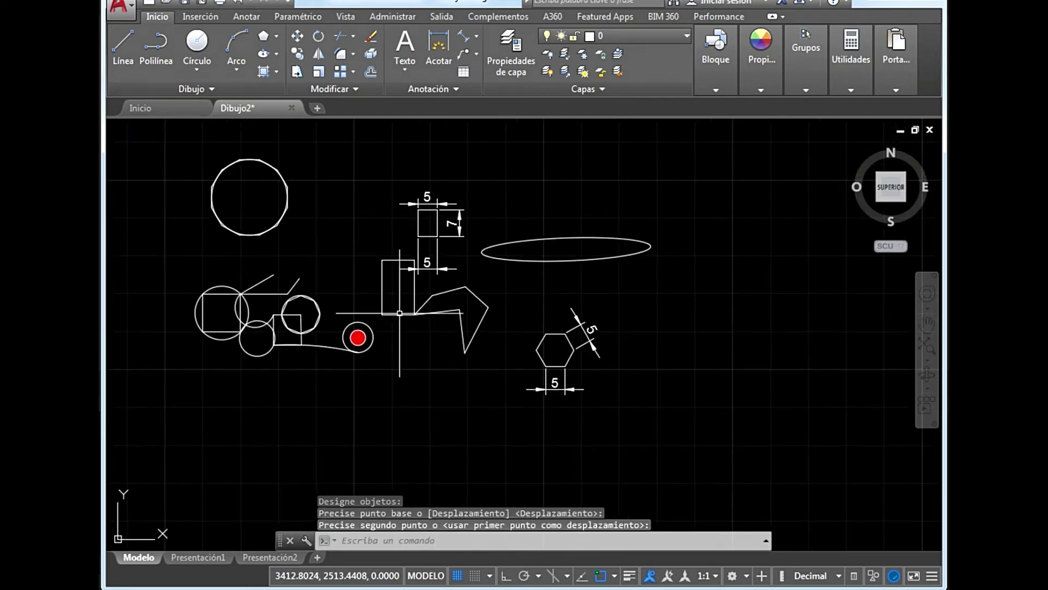
mouse_move(339, 267)
middle_mouse_down()
mouse_move(348, 291)
mouse_move(394, 312)
middle_mouse_up()
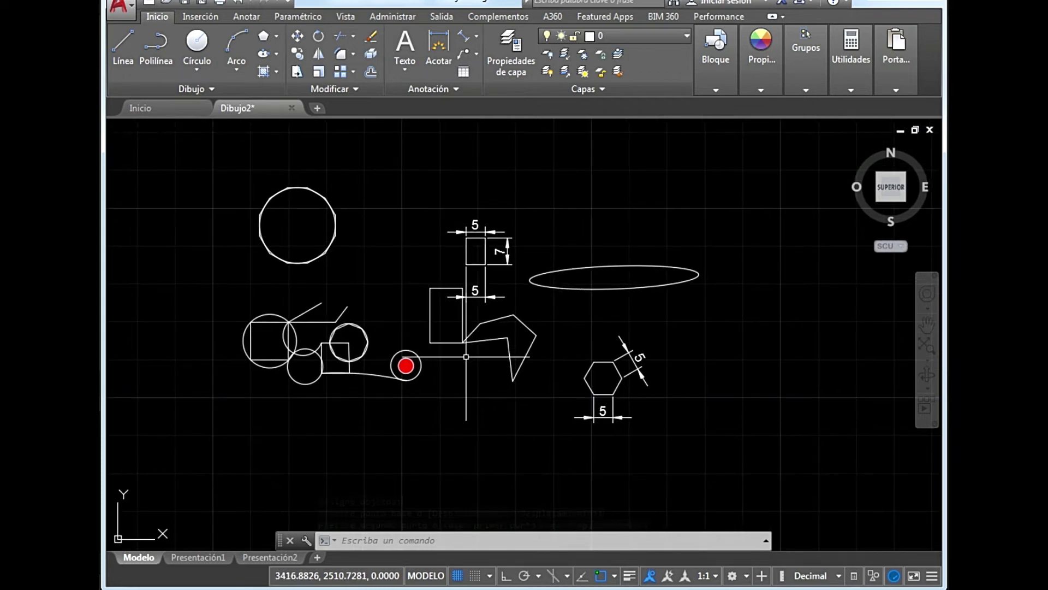
mouse_move(582, 362)
middle_mouse_down()
mouse_move(532, 294)
mouse_move(472, 303)
mouse_move(486, 344)
middle_mouse_up()
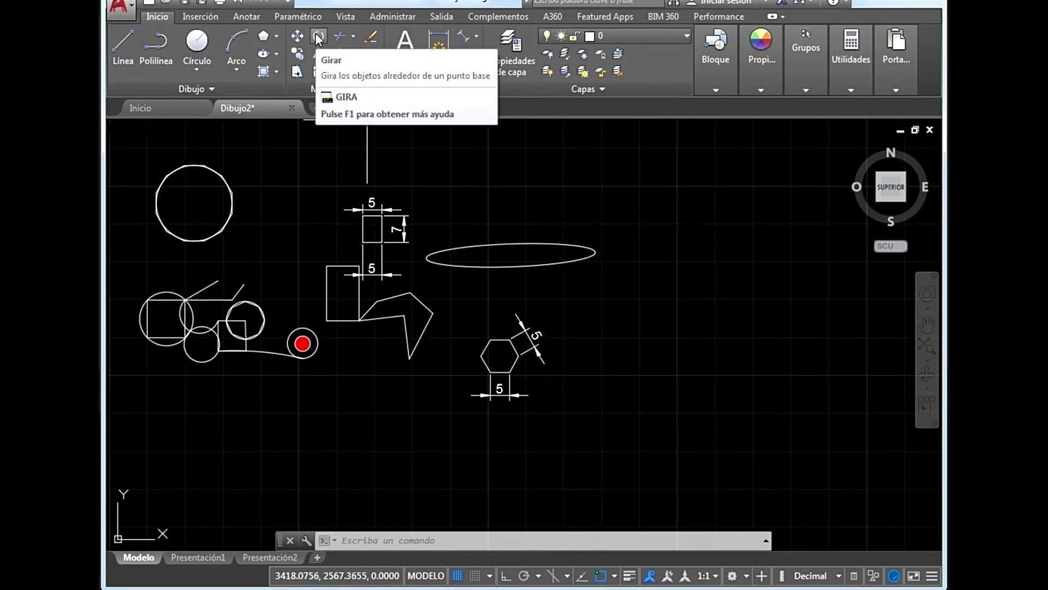
- Rotate the flat ellipse 45° about its centre point
left_click(316, 33)
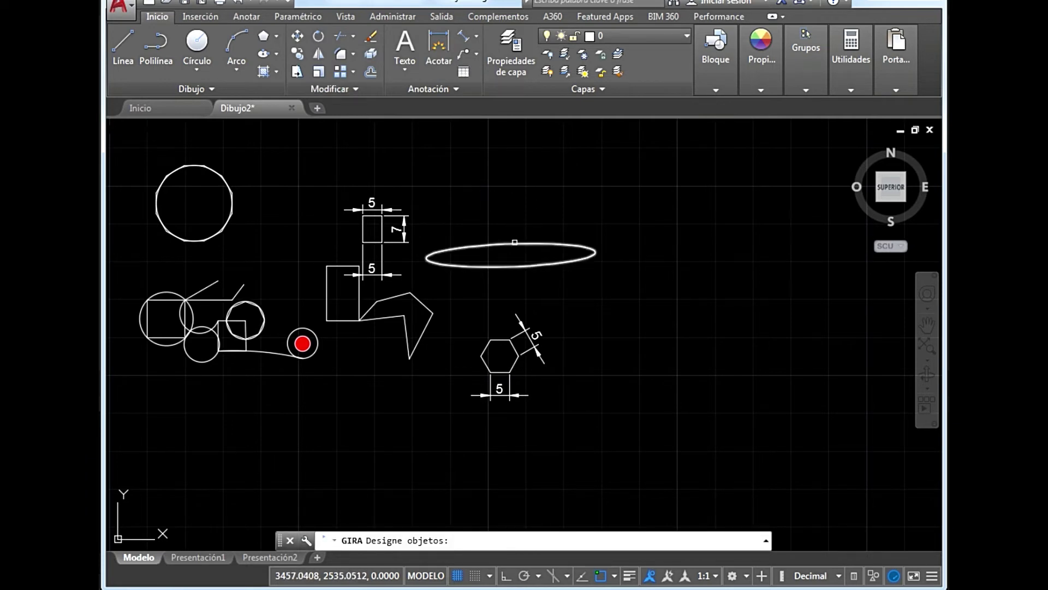
left_click(515, 241)
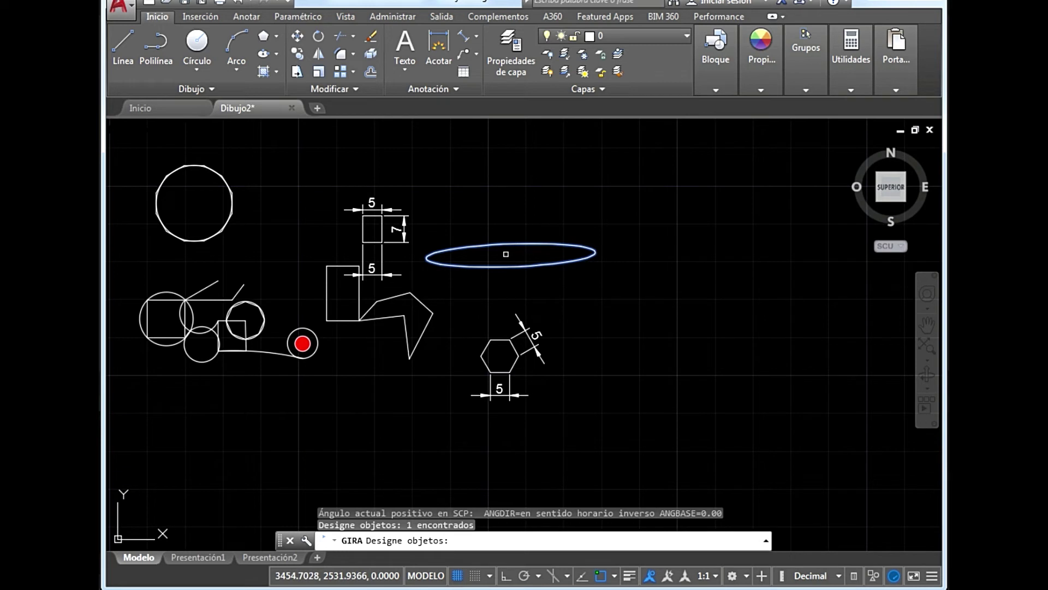
key("Return")
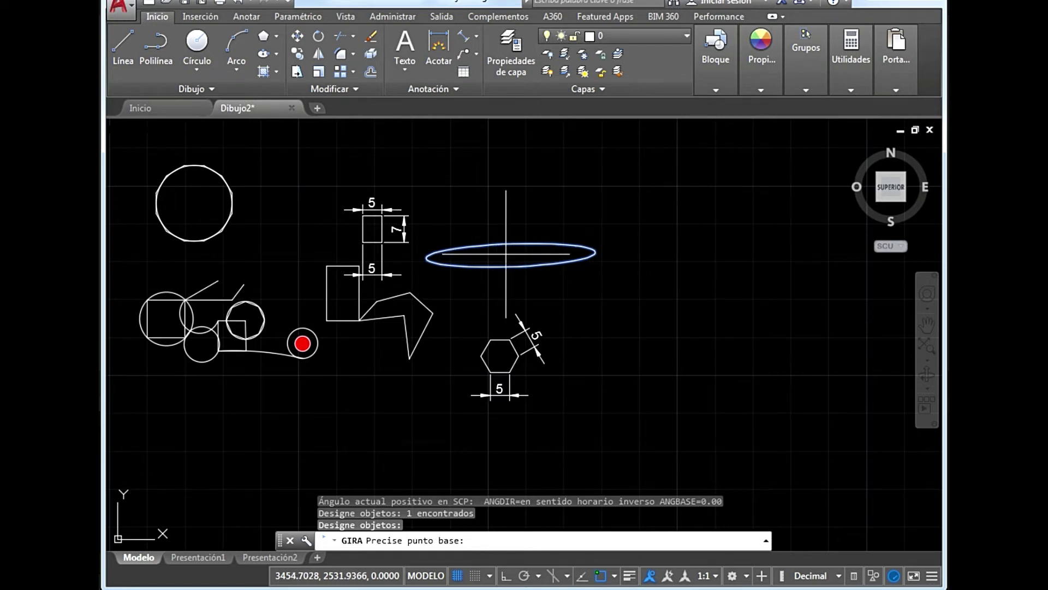
left_click(506, 254)
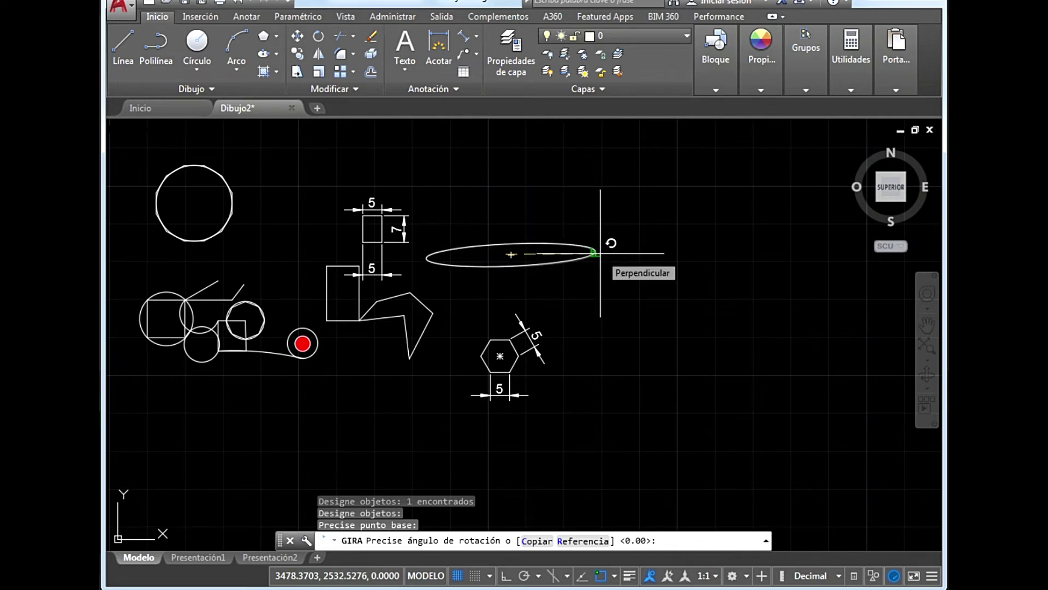
type("45")
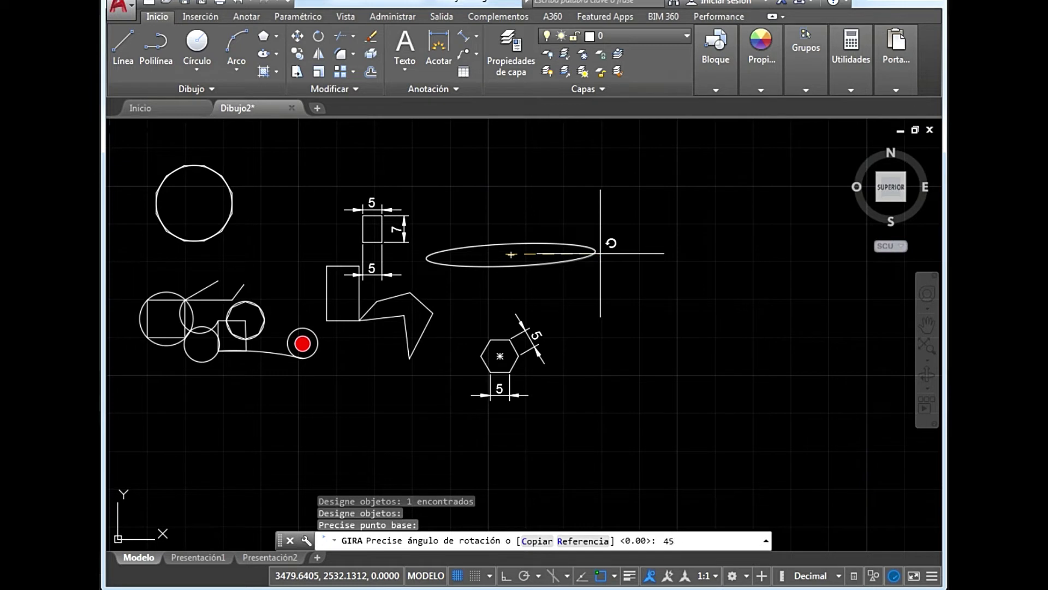
key("Return")
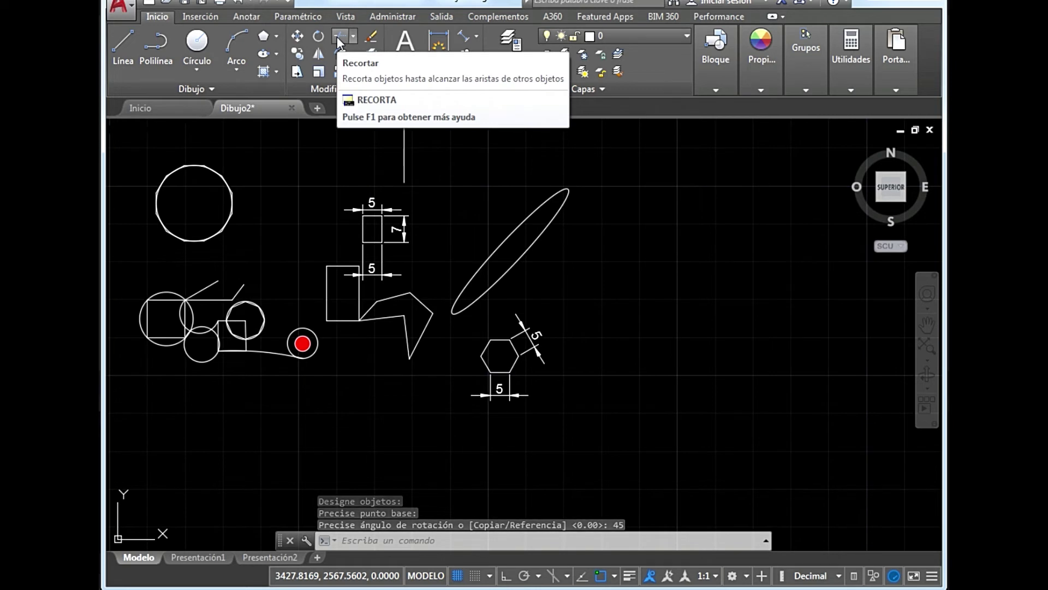
mouse_move(339, 36)
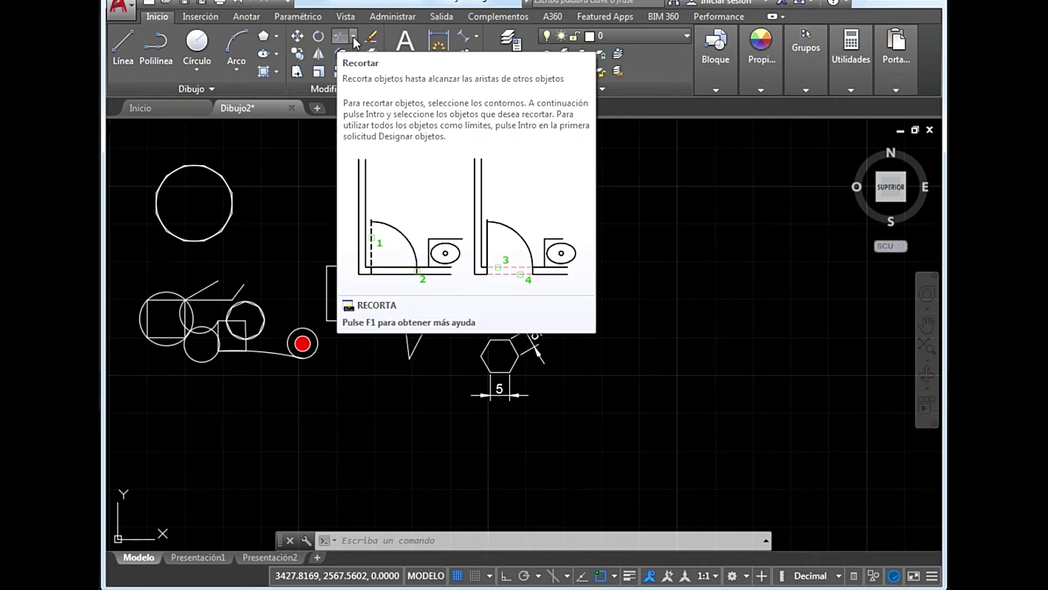
left_click(353, 36)
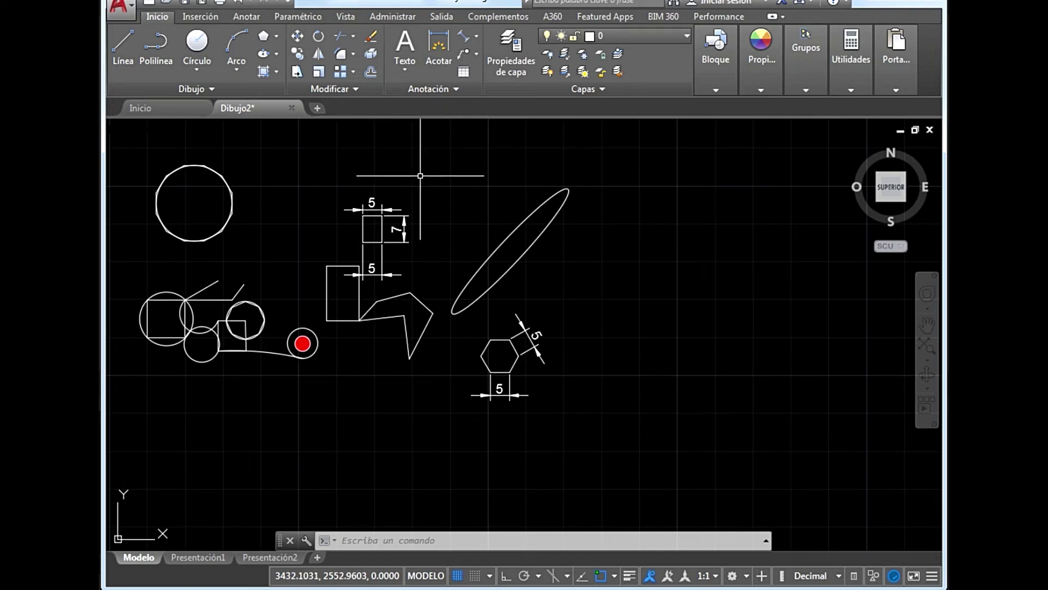
middle_click_drag(420, 176, 435, 166)
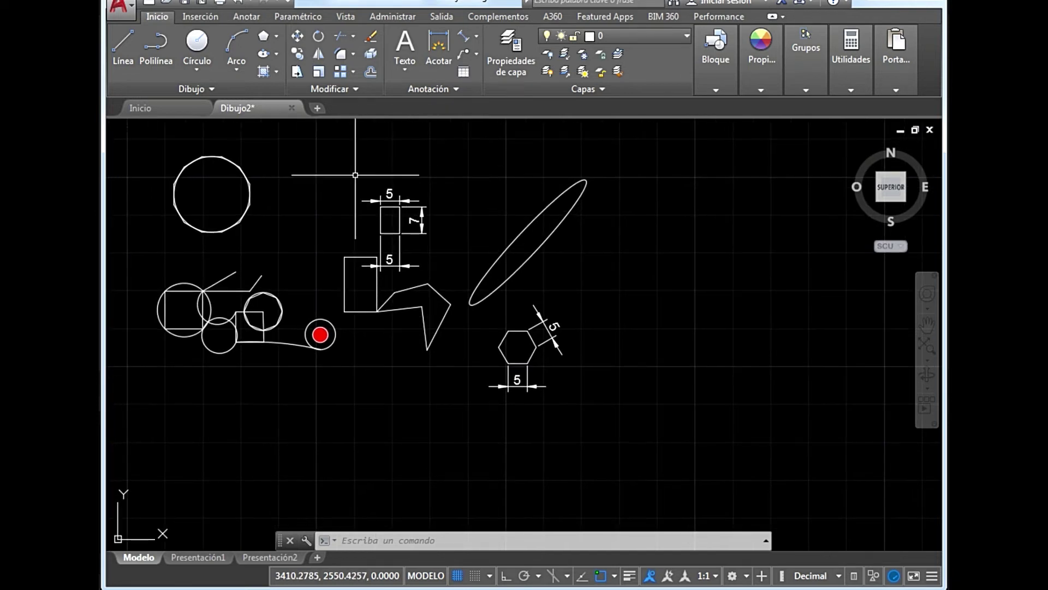
scroll(377, 256, "up", 2)
scroll(376, 257, "up", 2)
scroll(375, 290, "down", 4)
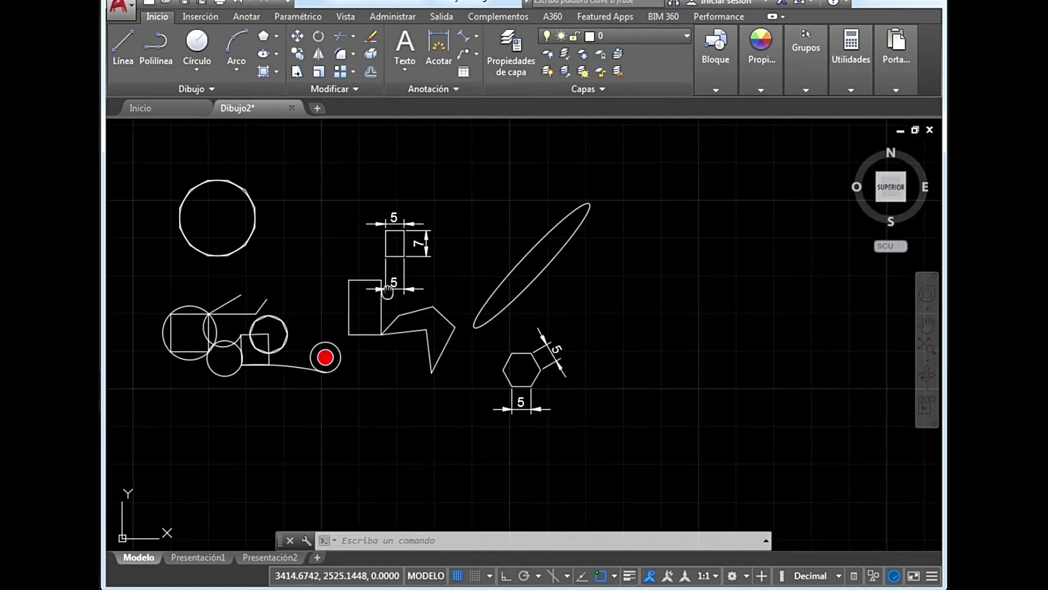
middle_click_drag(375, 281, 406, 276)
scroll(278, 307, "up", 4)
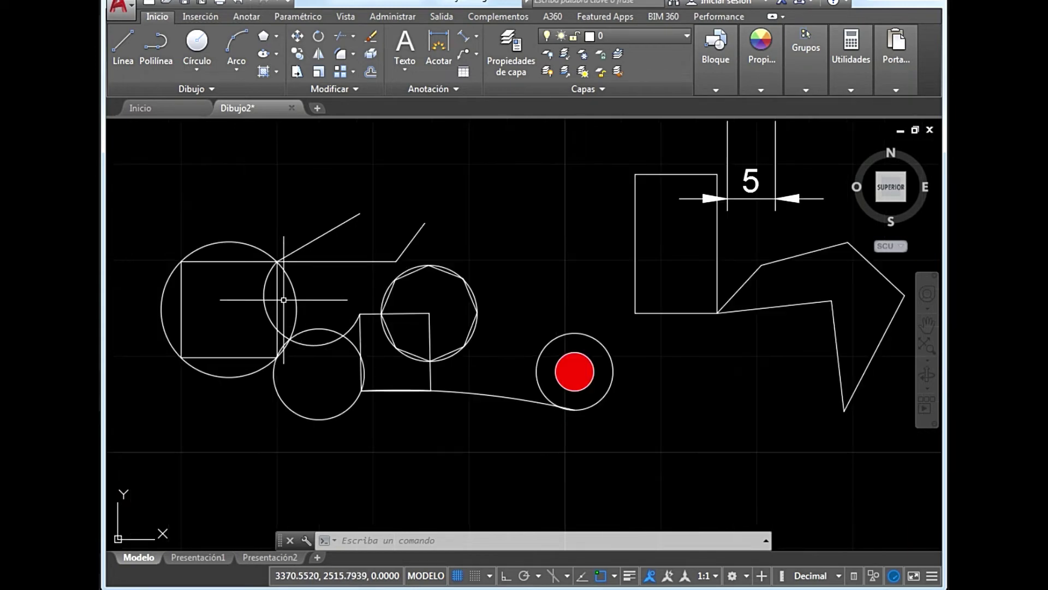
scroll(256, 309, "up", 3)
middle_click_drag(304, 304, 246, 236)
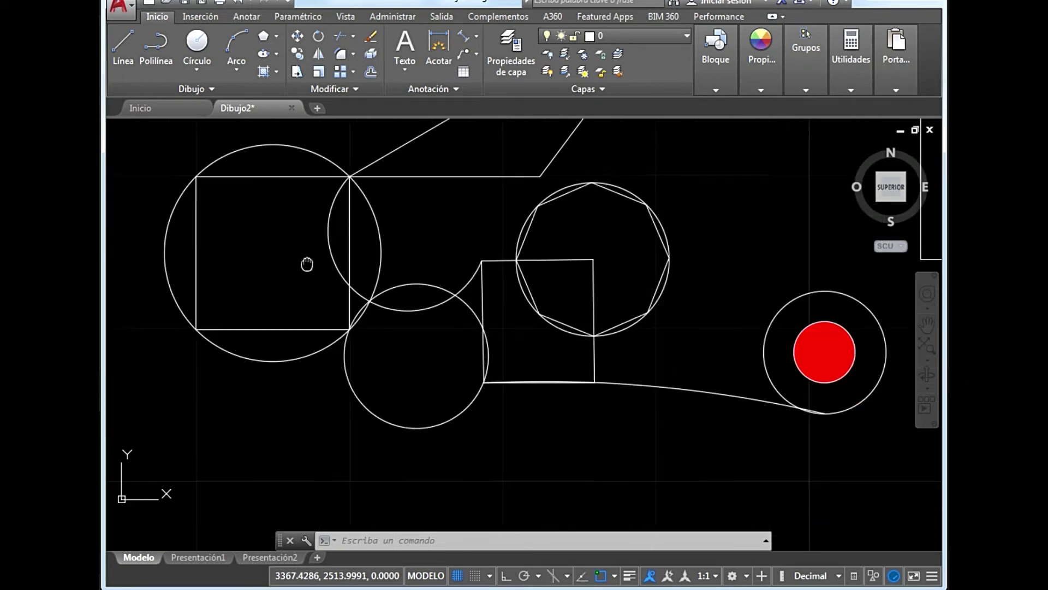
scroll(365, 341, "up", 2)
scroll(370, 346, "up", 1)
scroll(369, 346, "up", 1)
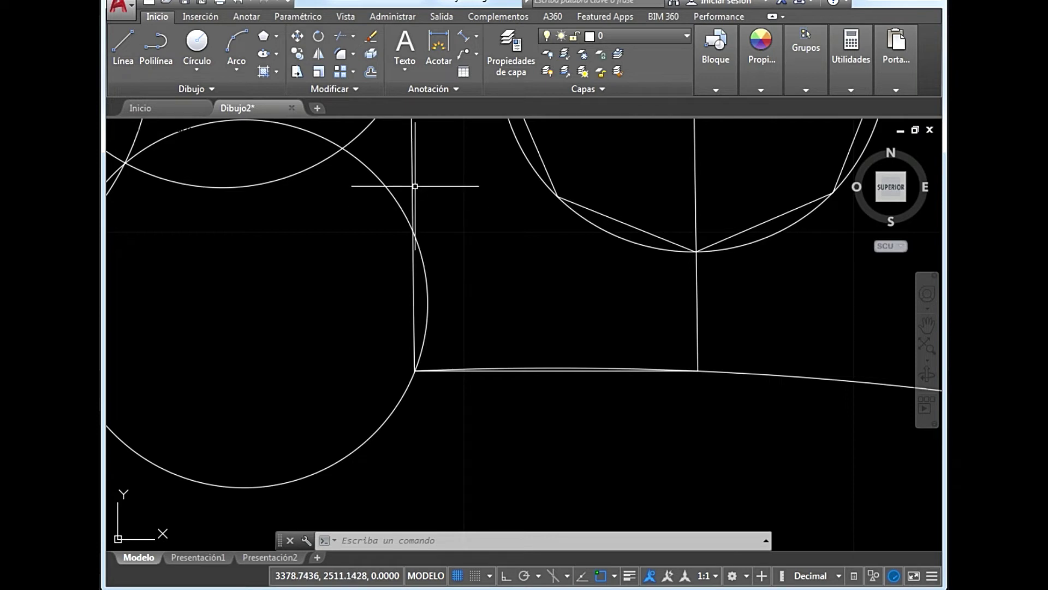
left_click(337, 36)
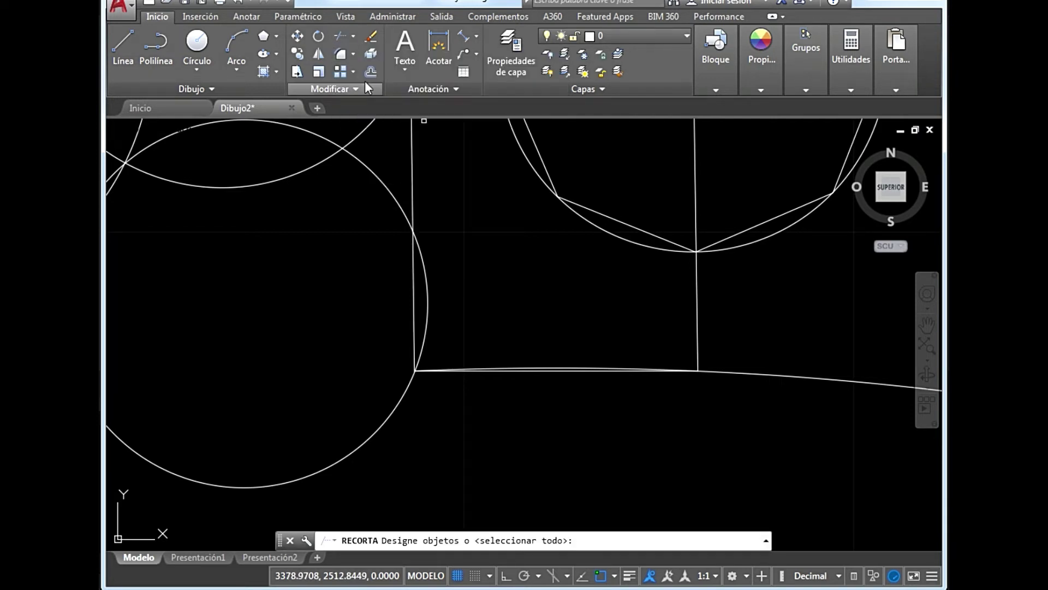
left_click(425, 277)
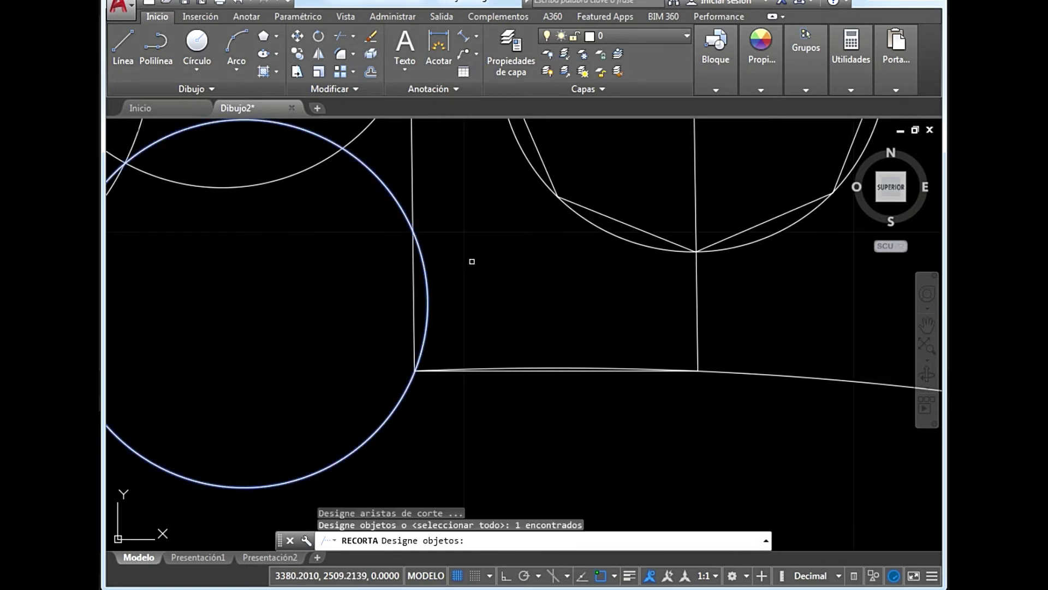
key("Return")
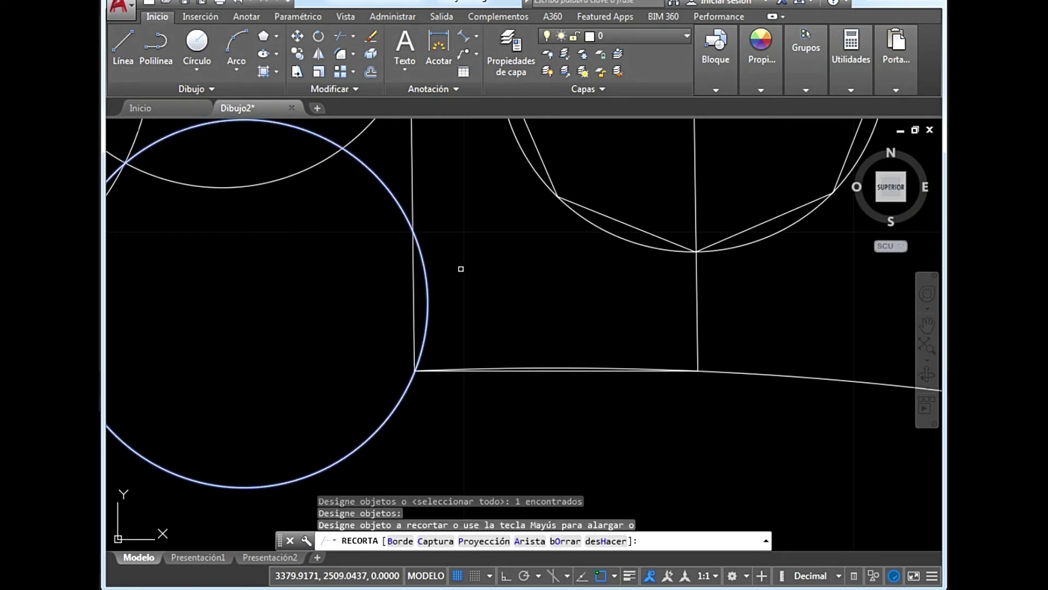
left_click(427, 273)
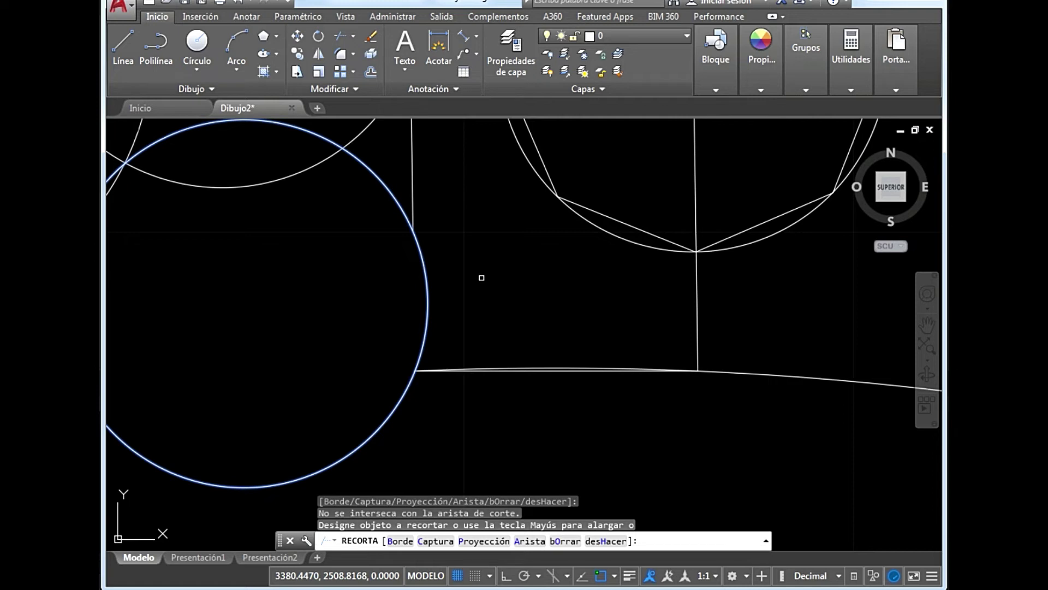
key("Escape")
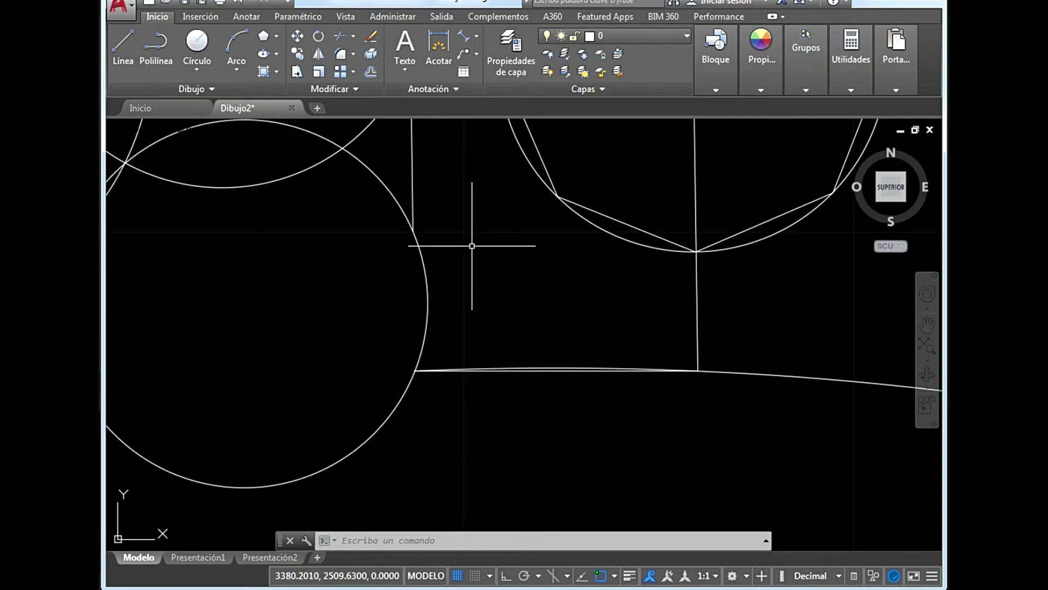
- Pan and zoom to bring the octagon and its red circle into view
scroll(471, 245, "down", 5)
scroll(471, 246, "down", 2)
scroll(471, 246, "down", 2)
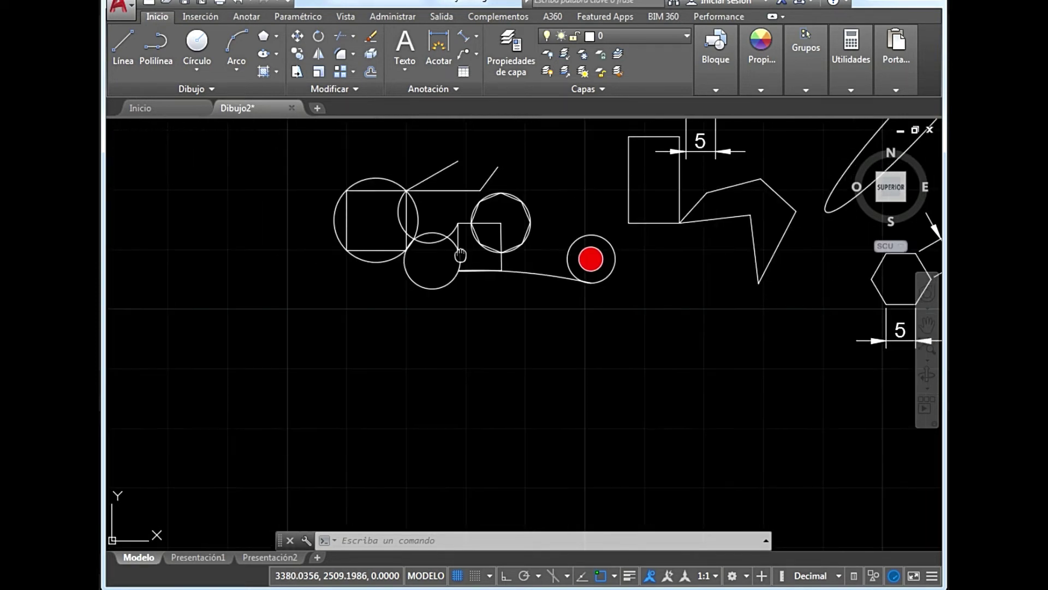
mouse_move(464, 252)
middle_mouse_down()
mouse_move(400, 263)
mouse_move(374, 241)
mouse_move(440, 253)
middle_mouse_up()
scroll(374, 240, "up", 2)
scroll(375, 241, "up", 2)
scroll(398, 264, "up", 2)
scroll(416, 264, "down", 1)
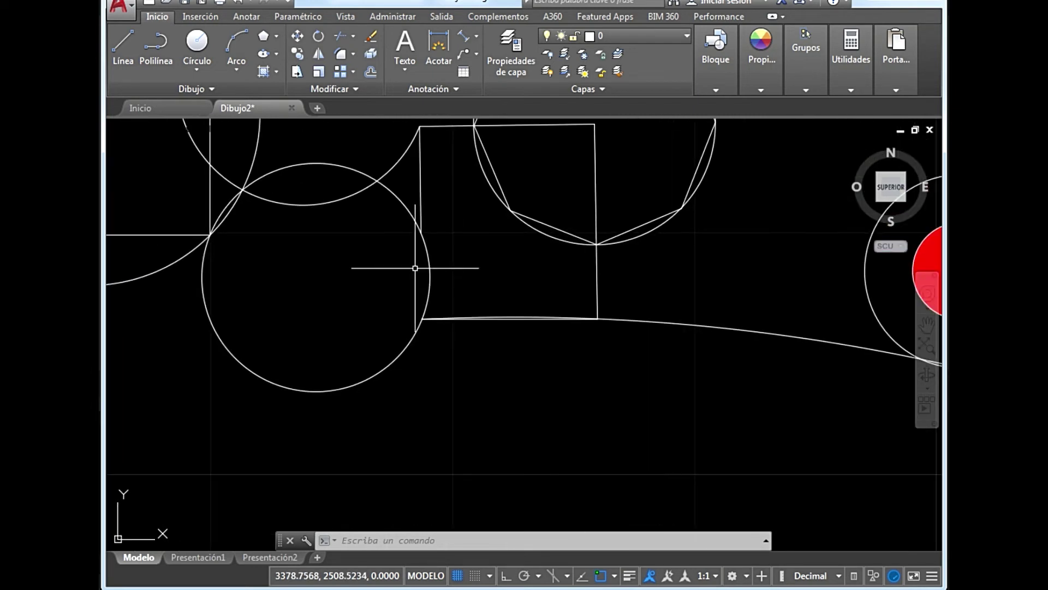
scroll(370, 276, "down", 2)
scroll(370, 276, "down", 2)
mouse_move(415, 186)
middle_mouse_down()
mouse_move(488, 235)
mouse_move(489, 249)
mouse_move(381, 238)
middle_mouse_up()
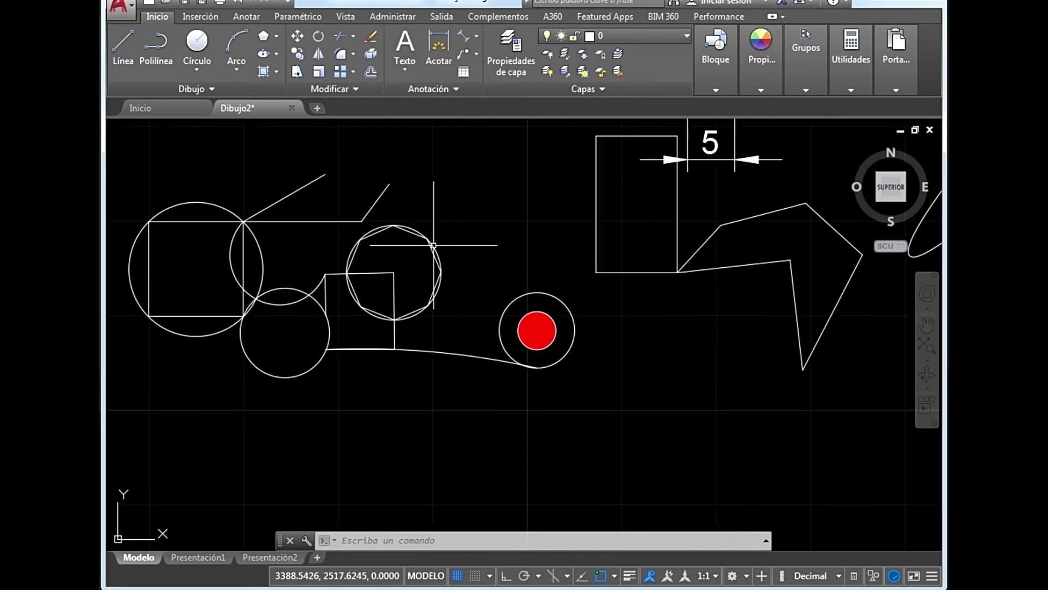
scroll(471, 296, "up", 3)
scroll(410, 316, "down", 2)
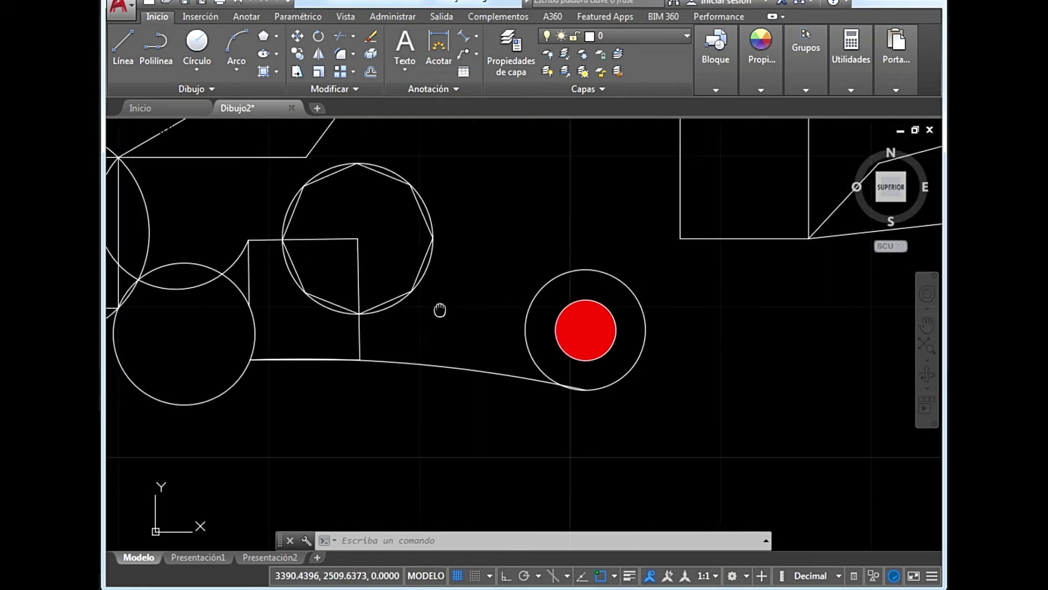
middle_click_drag(440, 306, 489, 292)
scroll(393, 269, "up", 3)
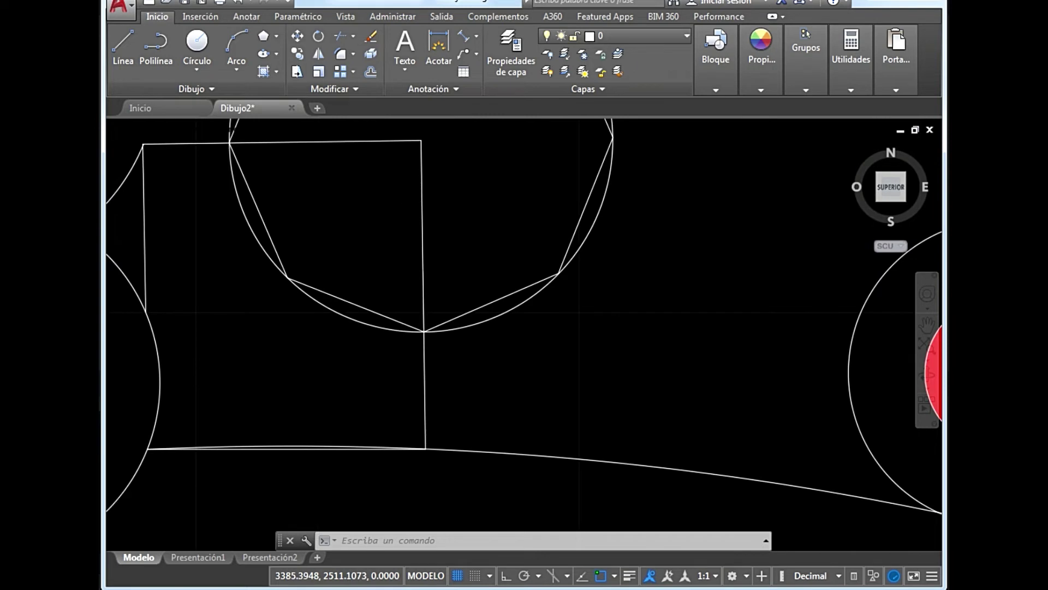
scroll(415, 270, "down", 3)
middle_click_drag(415, 269, 442, 315)
scroll(407, 270, "up", 2)
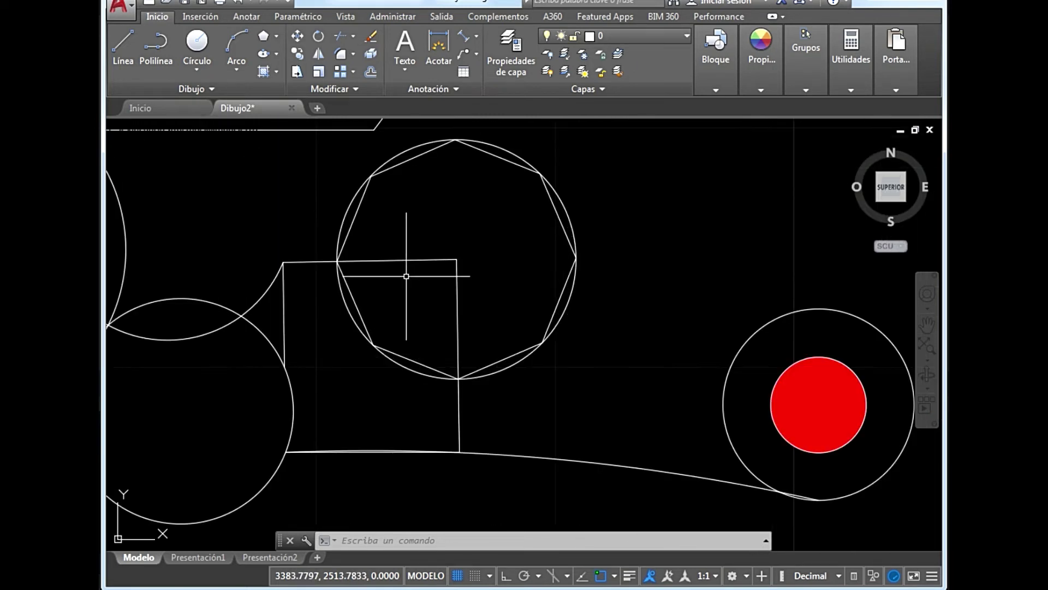
- Trim the horizontal line inside the octagon's circle, using the circle as cutting edge
left_click(335, 36)
scroll(355, 290, "up", 4)
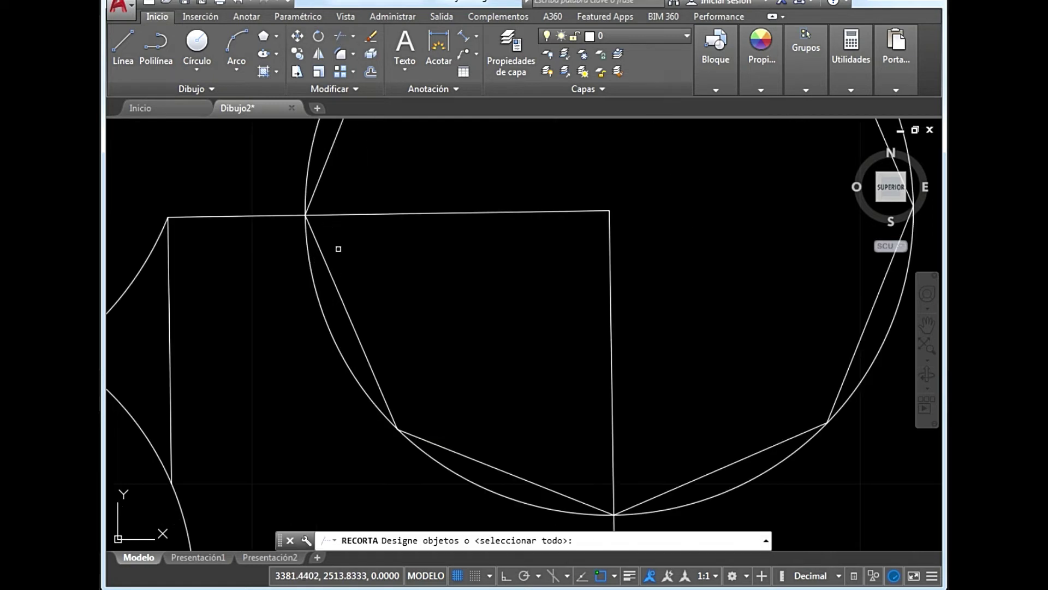
left_click(309, 164)
key("Return")
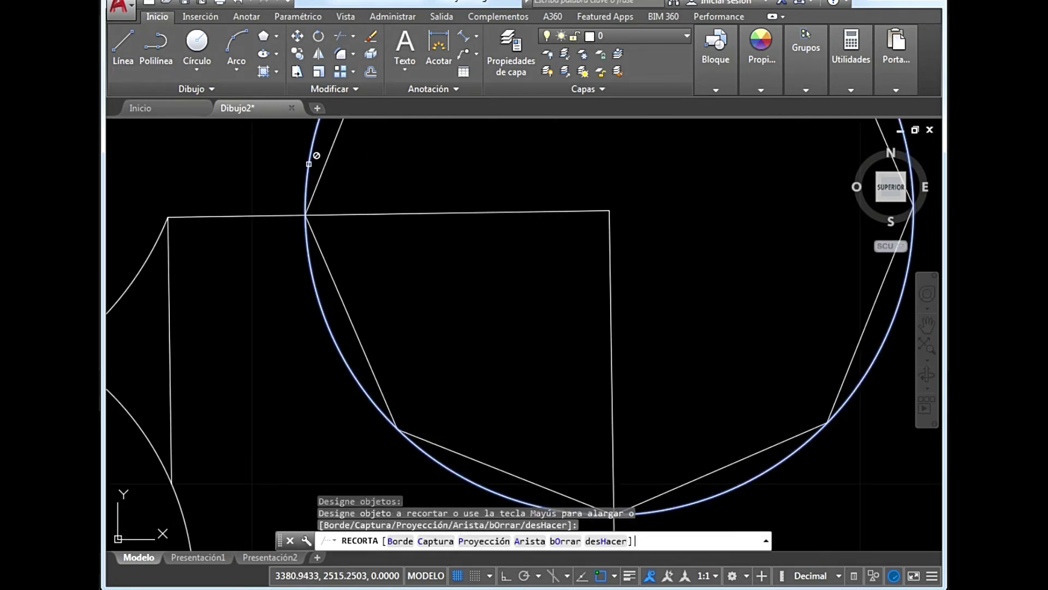
left_click(309, 164)
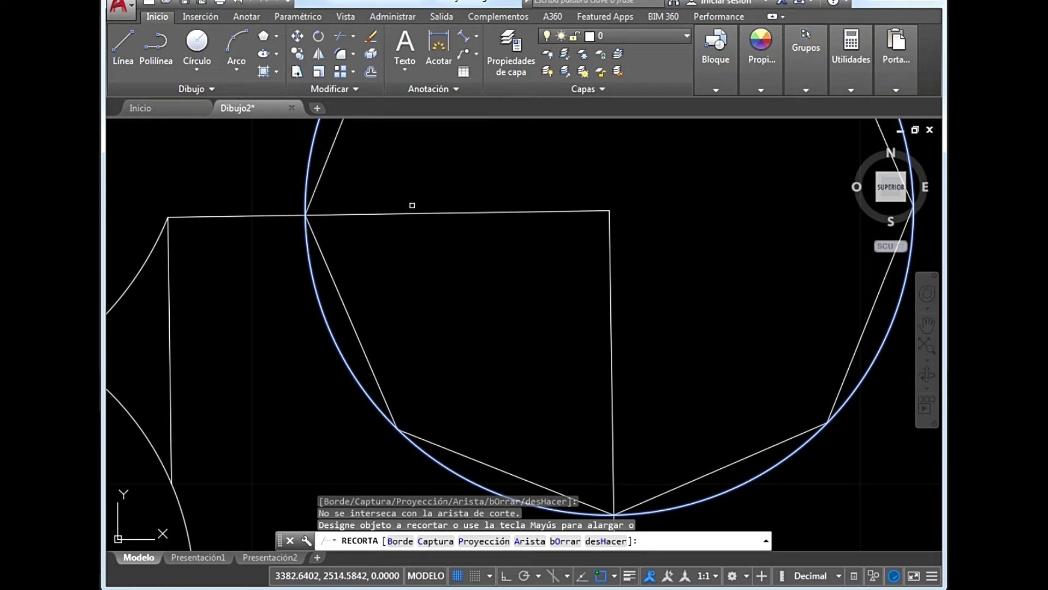
left_click(413, 213)
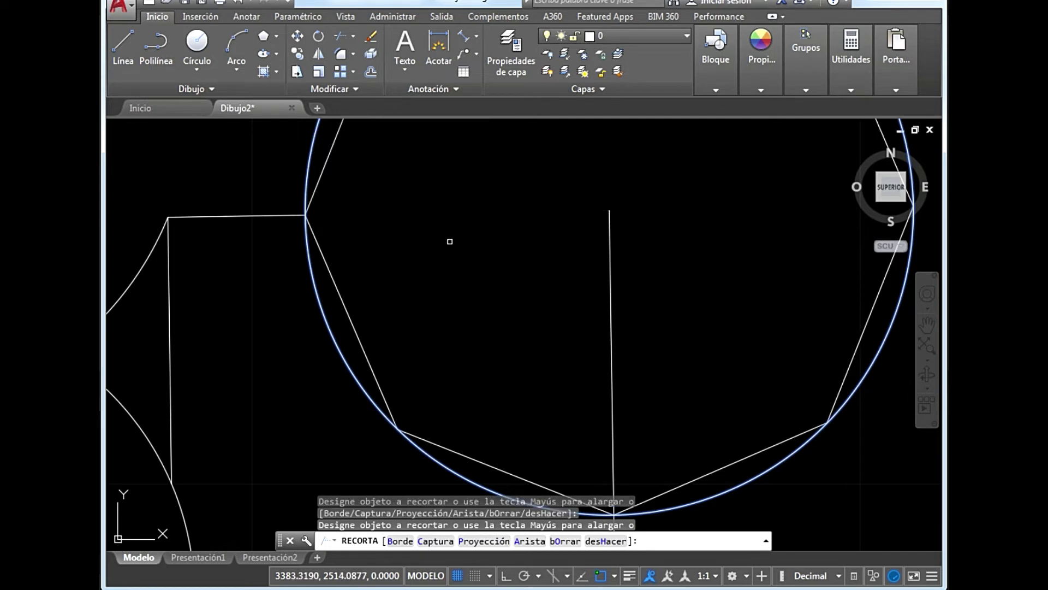
key("Escape")
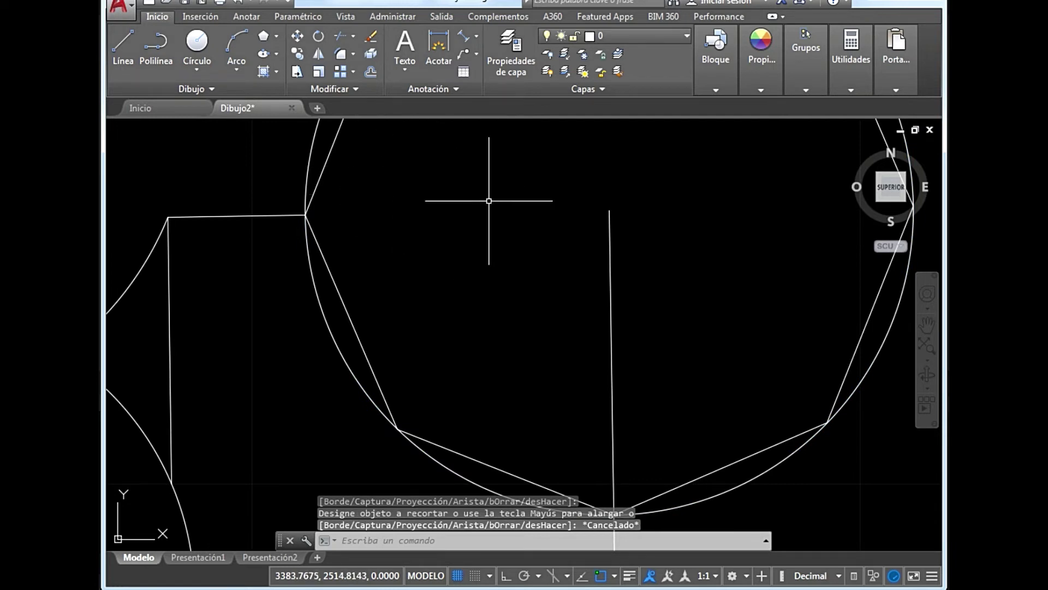
scroll(434, 252, "down", 2)
scroll(433, 254, "down", 4)
middle_click_drag(467, 240, 423, 271)
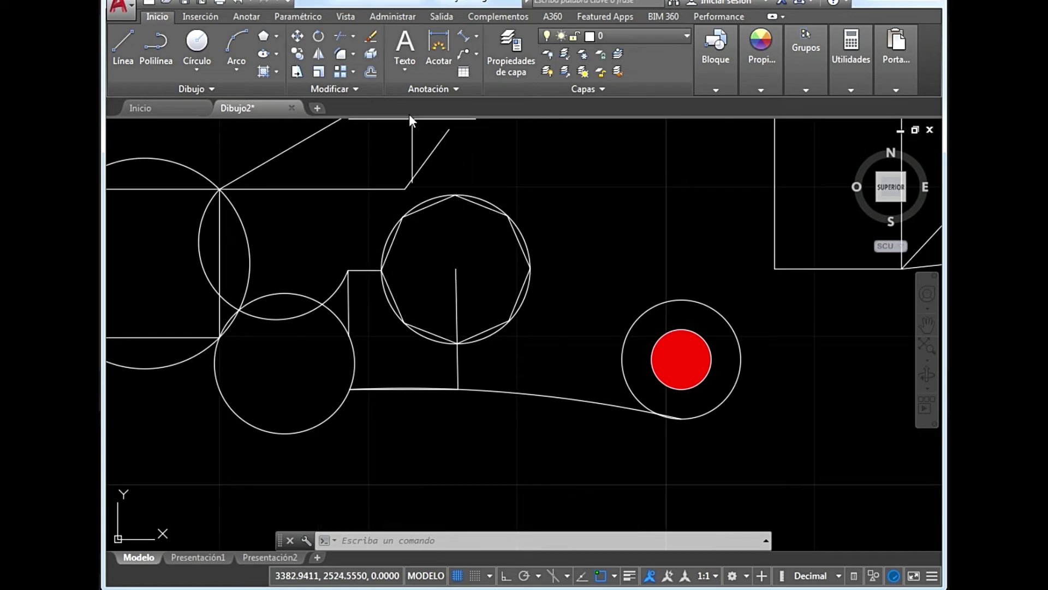
- Start Alargar (EXTEND) with the octagon as the boundary edge
left_click(353, 36)
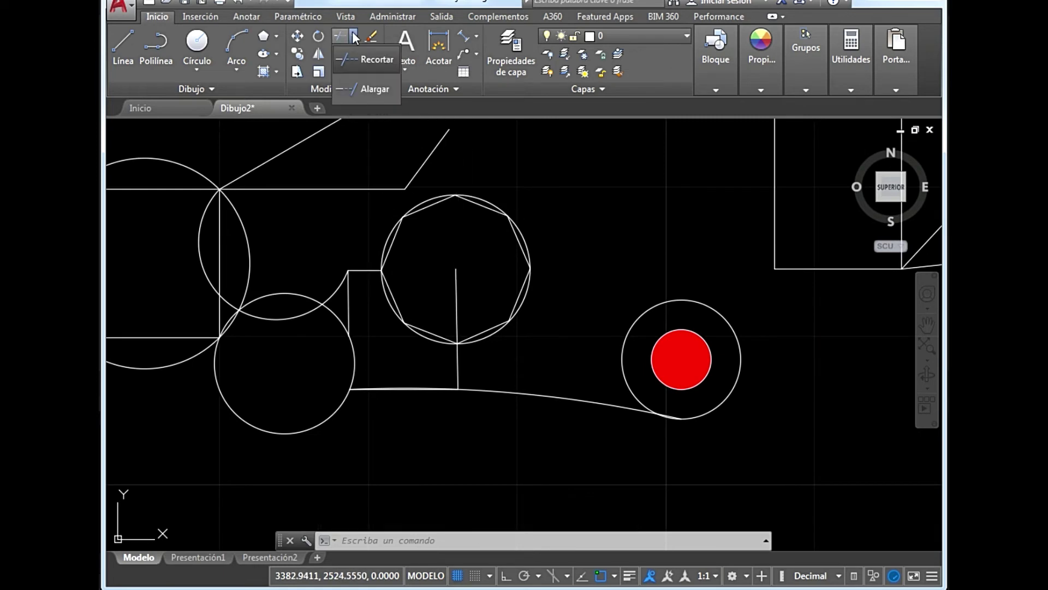
left_click(359, 90)
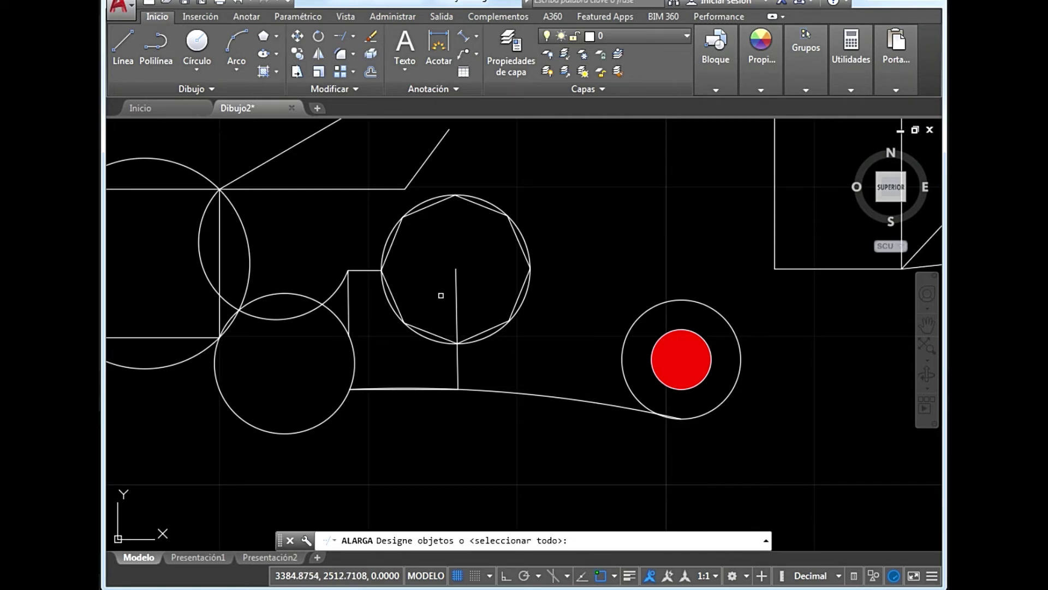
scroll(441, 295, "up", 2)
middle_click_drag(434, 219, 421, 280)
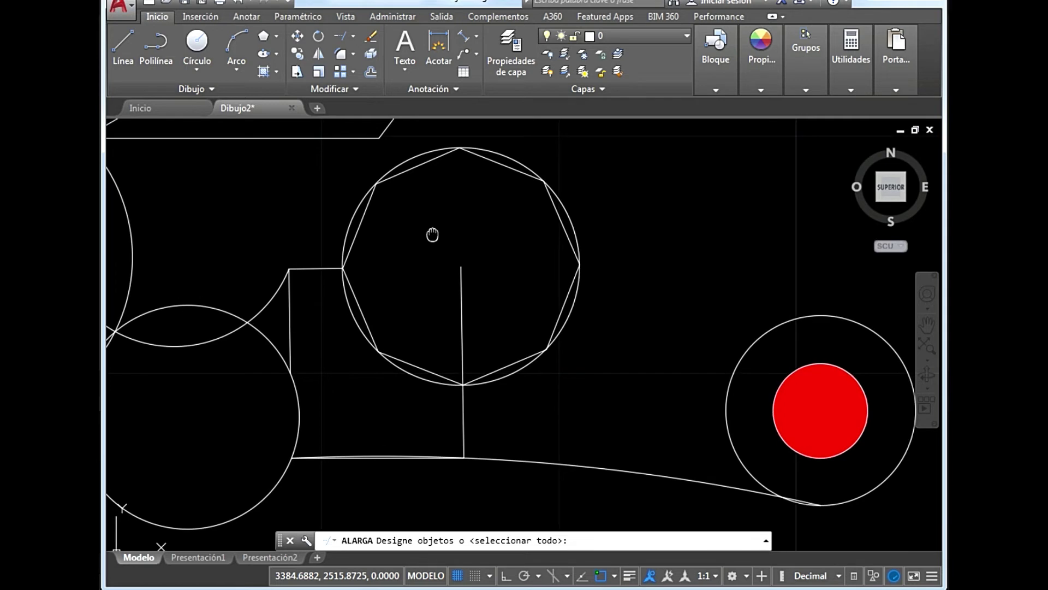
scroll(453, 199, "up", 2)
scroll(452, 198, "up", 2)
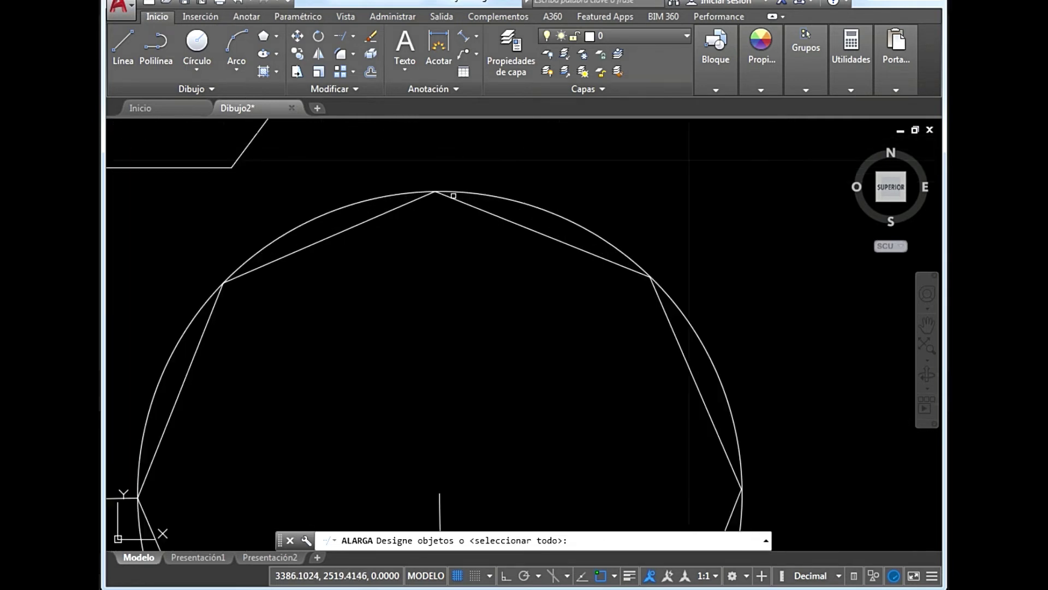
left_click(453, 199)
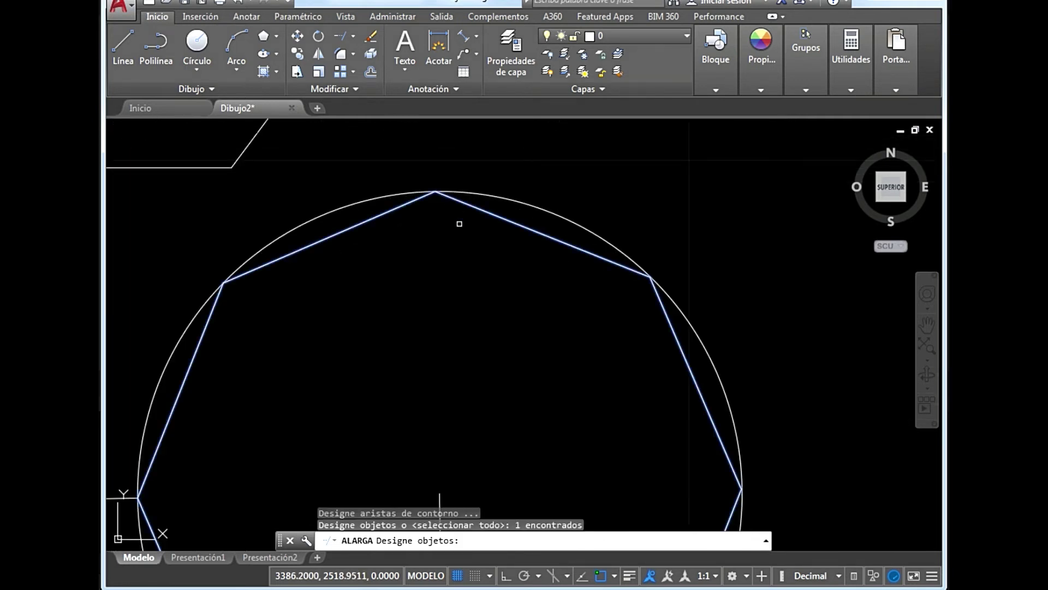
key("Return")
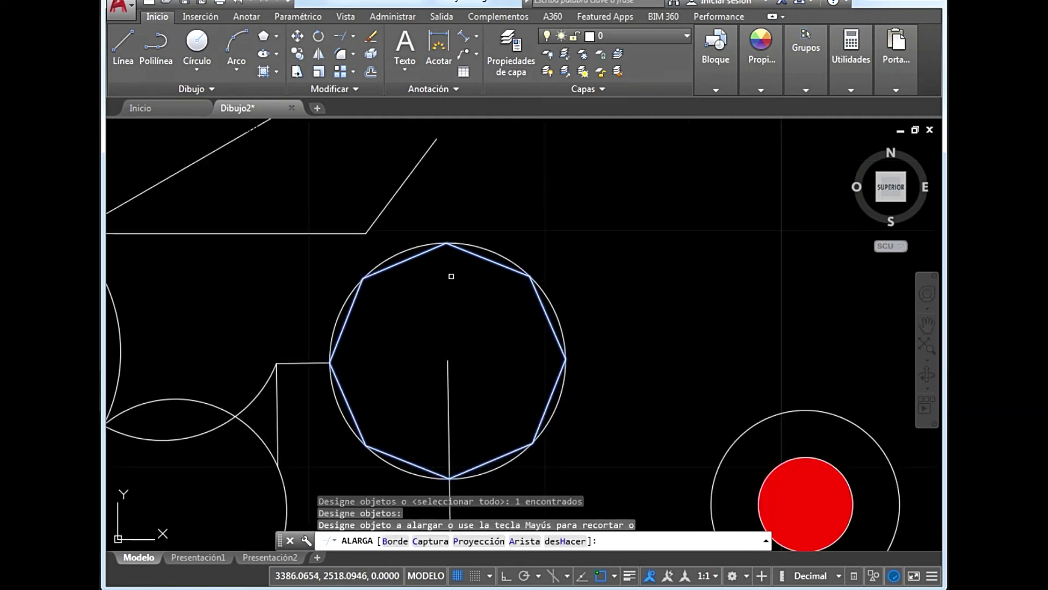
- Extend the vertical line's upper end to the octagon's top vertex
scroll(452, 273, "down", 3)
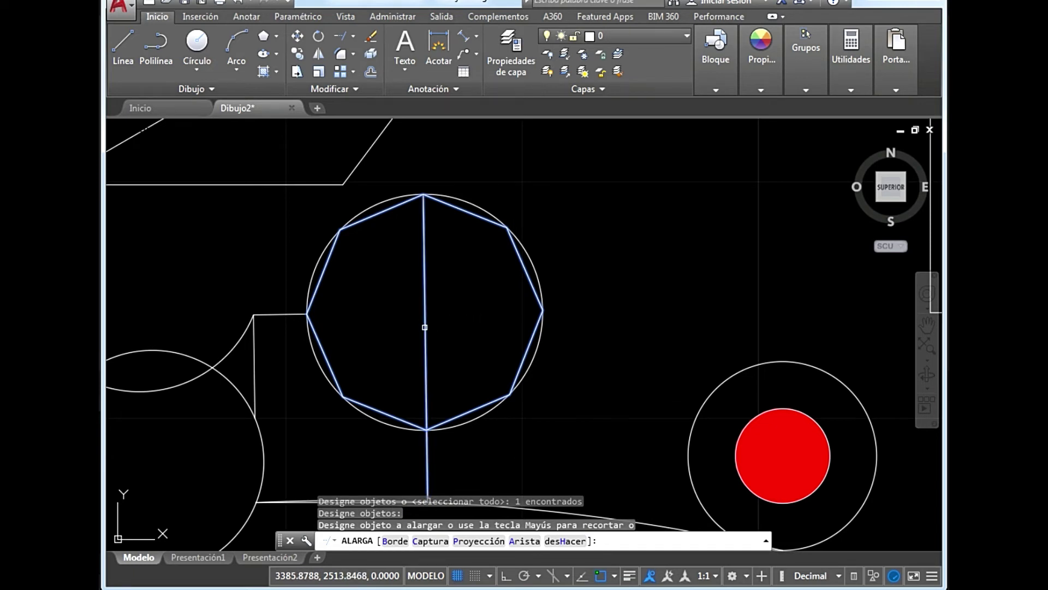
left_click(425, 327)
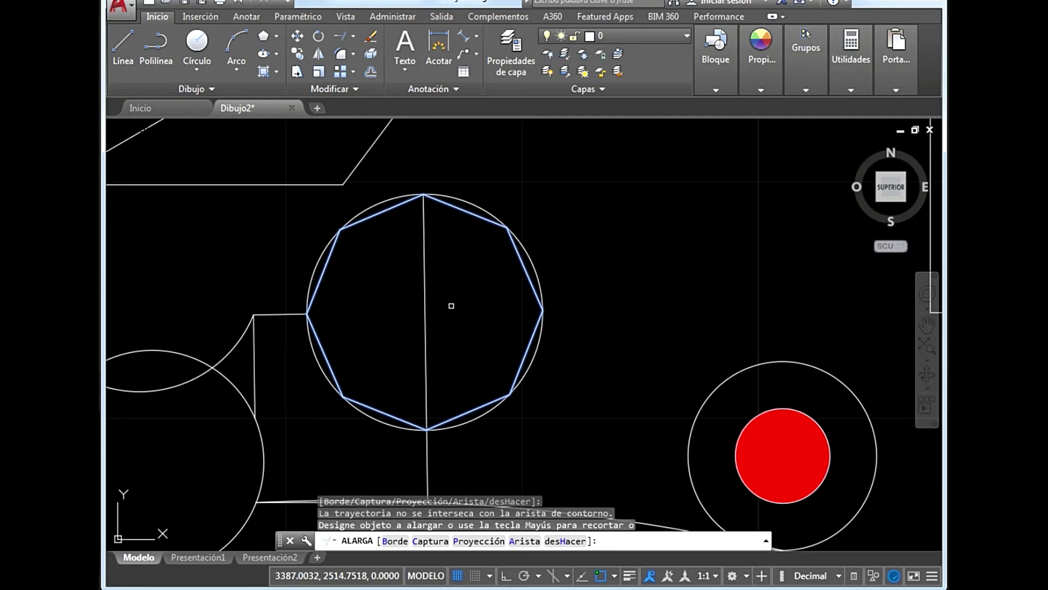
key("Escape")
scroll(451, 303, "down", 4)
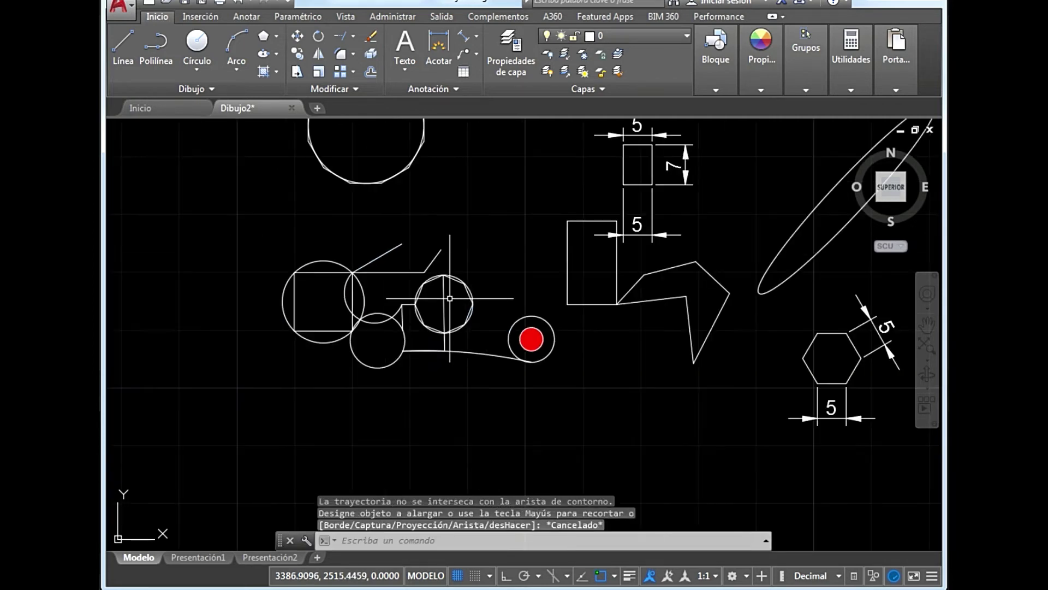
scroll(399, 310, "up", 1)
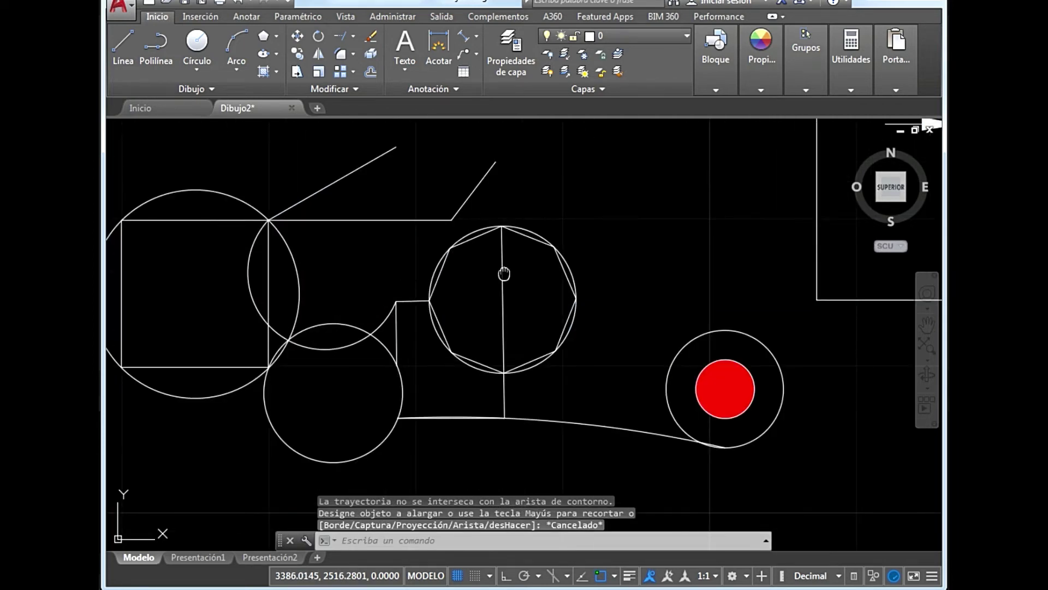
scroll(385, 330, "up", 2)
middle_click_drag(554, 234, 414, 293)
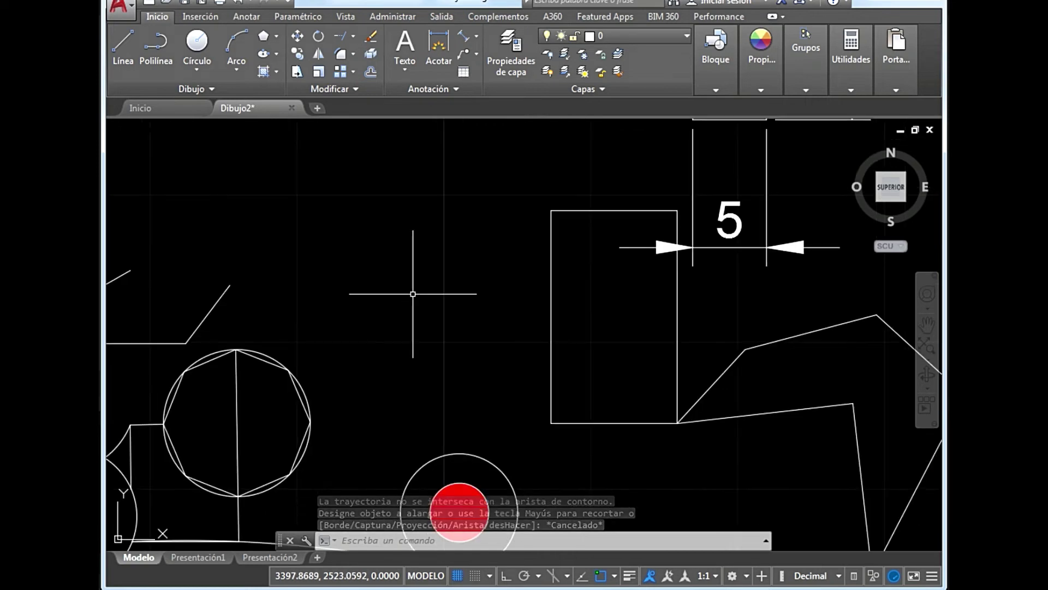
scroll(445, 424, "down", 3)
scroll(485, 349, "down", 1)
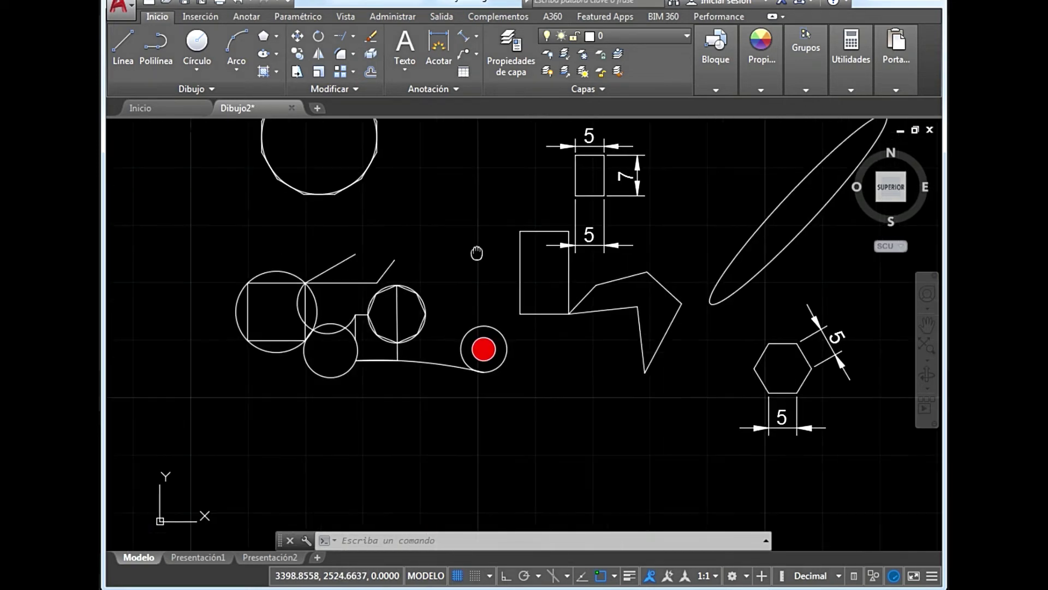
middle_click_drag(485, 348, 506, 335)
scroll(368, 282, "up", 3)
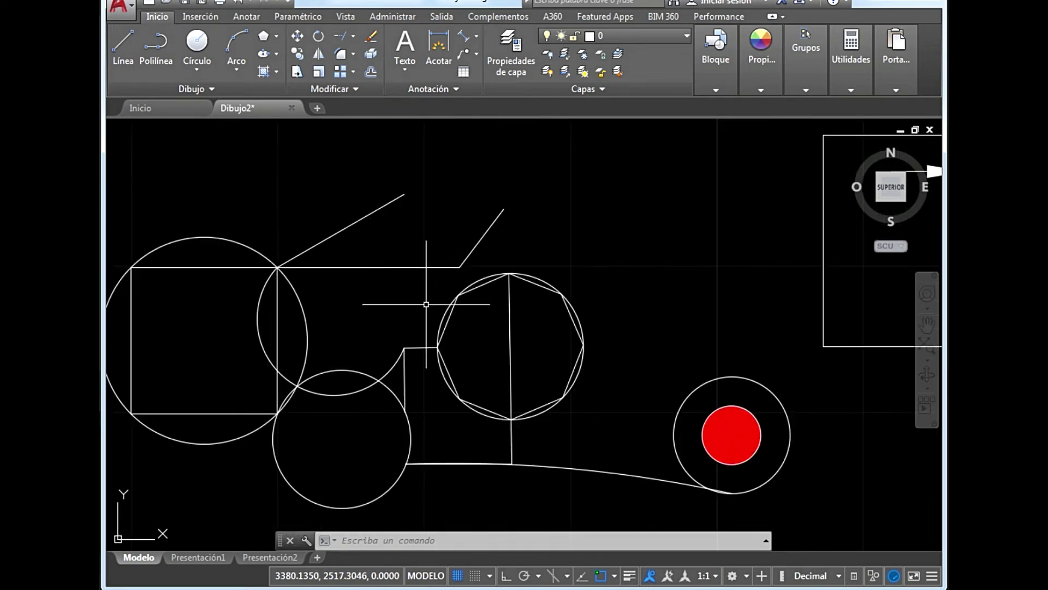
scroll(382, 290, "up", 1)
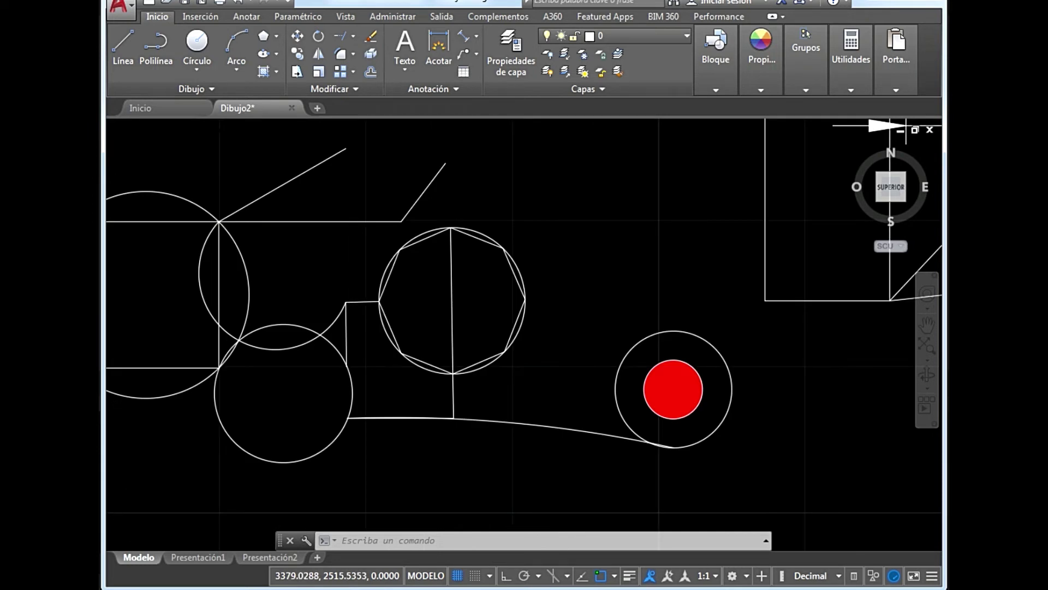
scroll(351, 286, "up", 3)
middle_click_drag(351, 288, 386, 219)
scroll(386, 221, "up", 2)
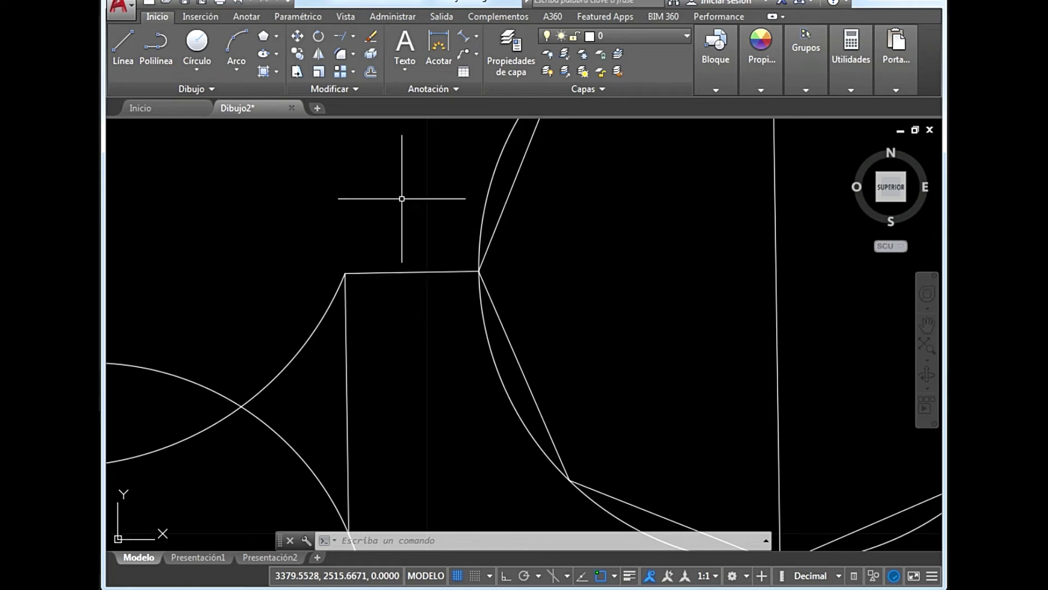
left_click(412, 272)
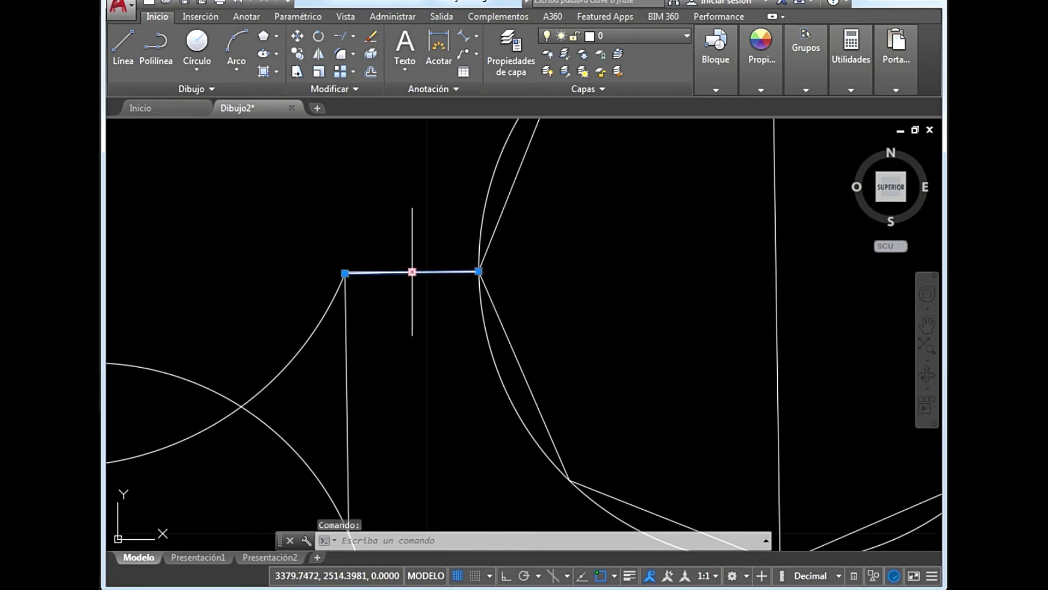
left_click(479, 271)
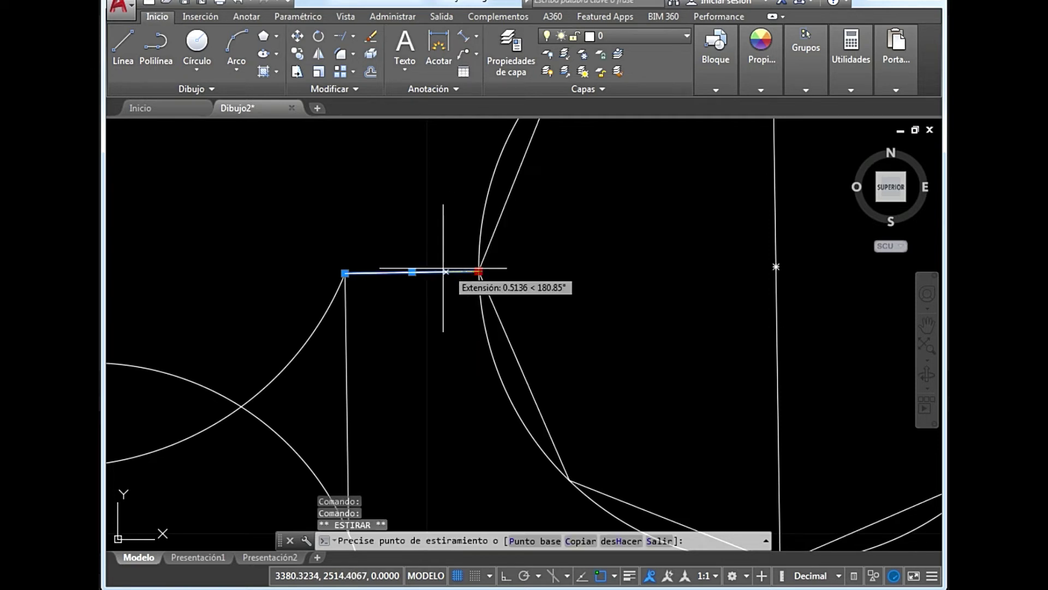
left_click(412, 271)
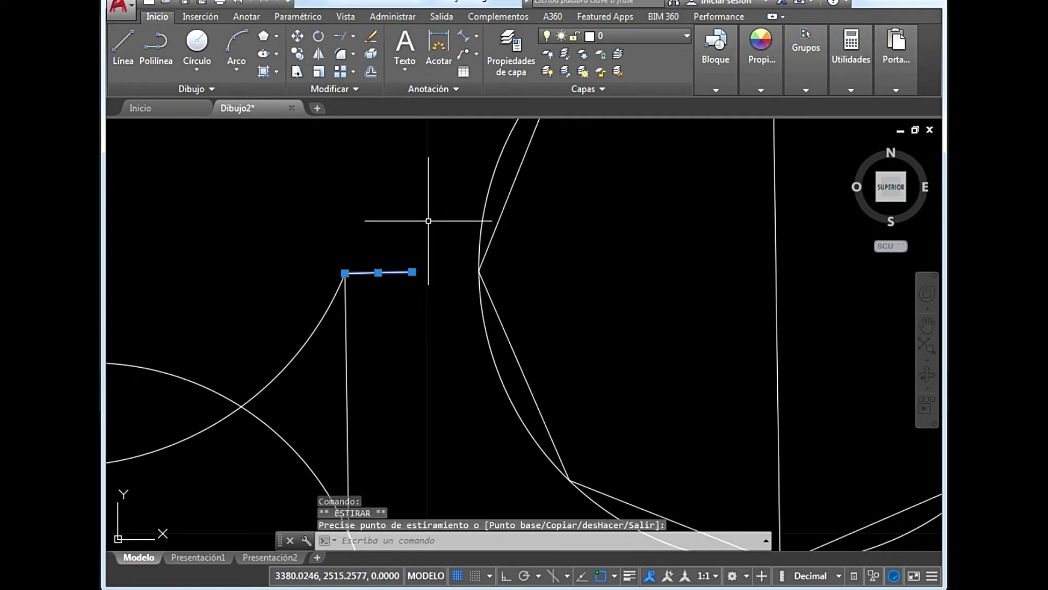
key("Escape")
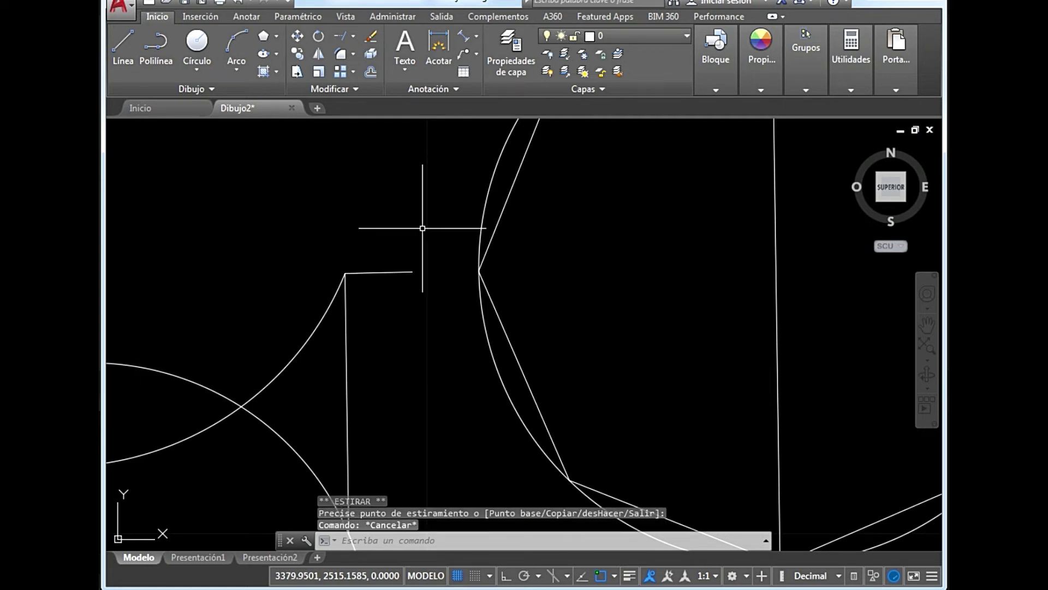
left_click(383, 271)
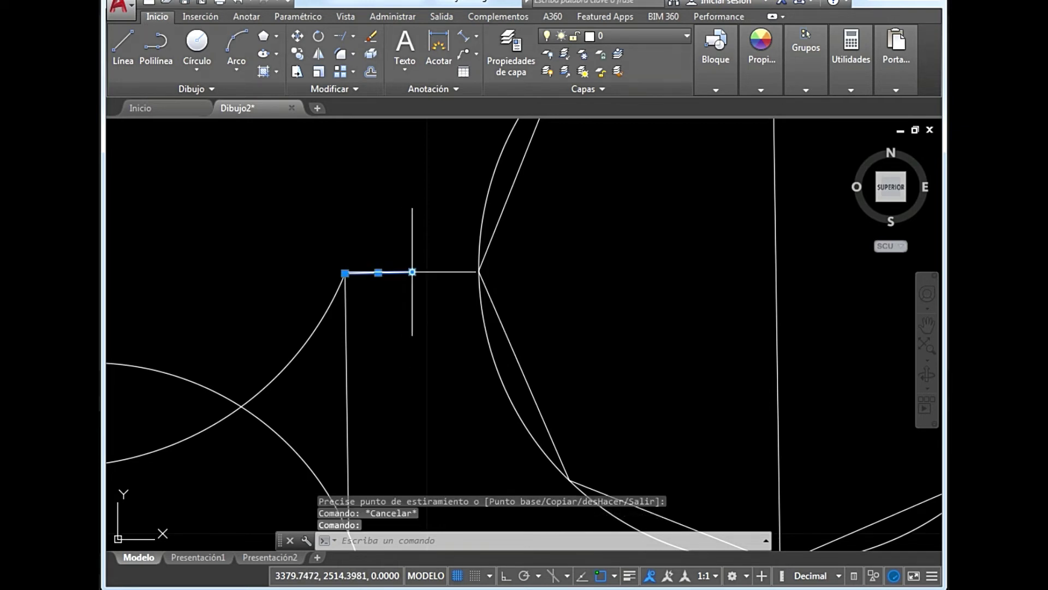
left_click(412, 272)
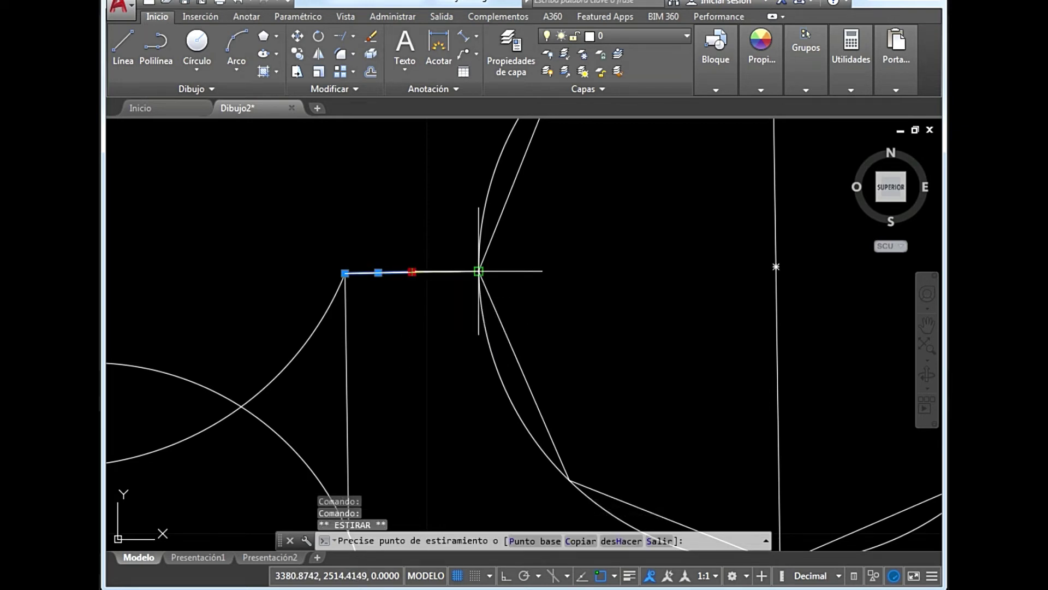
left_click(478, 271)
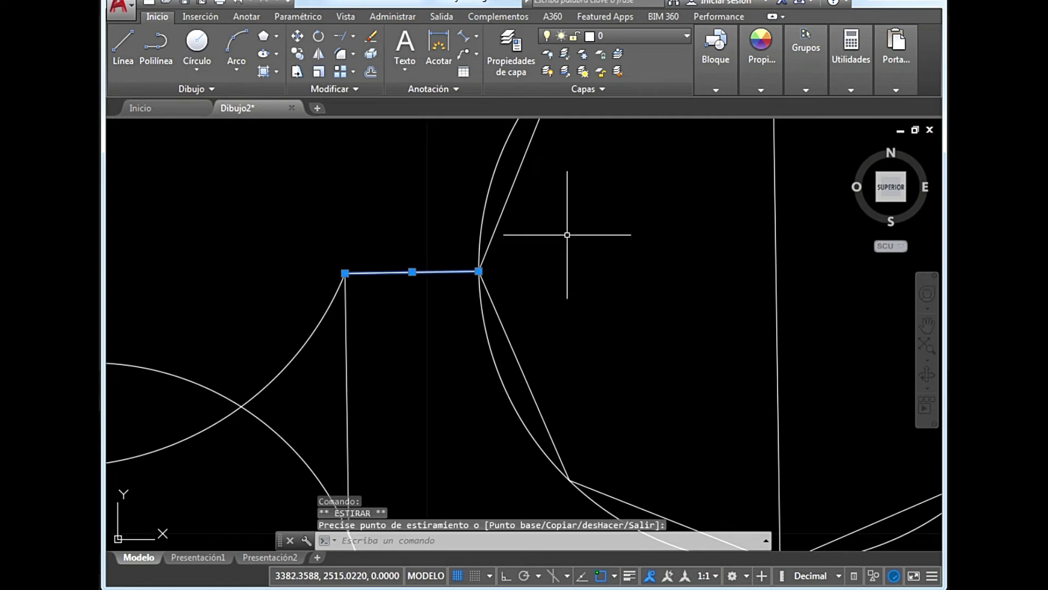
key("Escape")
scroll(567, 234, "down", 5)
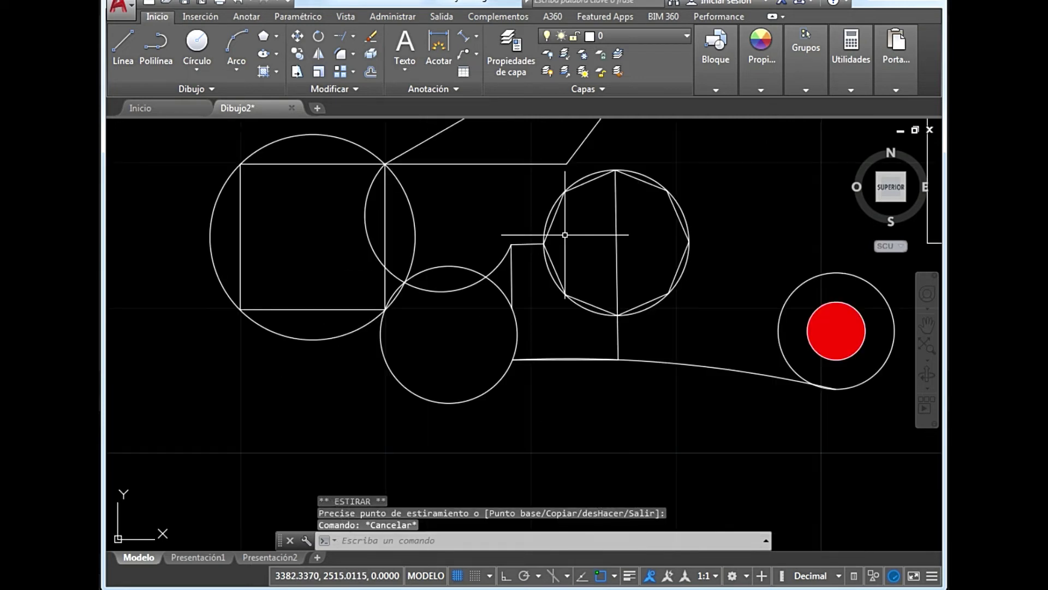
mouse_move(566, 234)
middle_mouse_down()
mouse_move(390, 245)
mouse_move(390, 276)
middle_mouse_up()
scroll(390, 245, "down", 5)
scroll(392, 259, "up", 2)
scroll(392, 259, "up", 2)
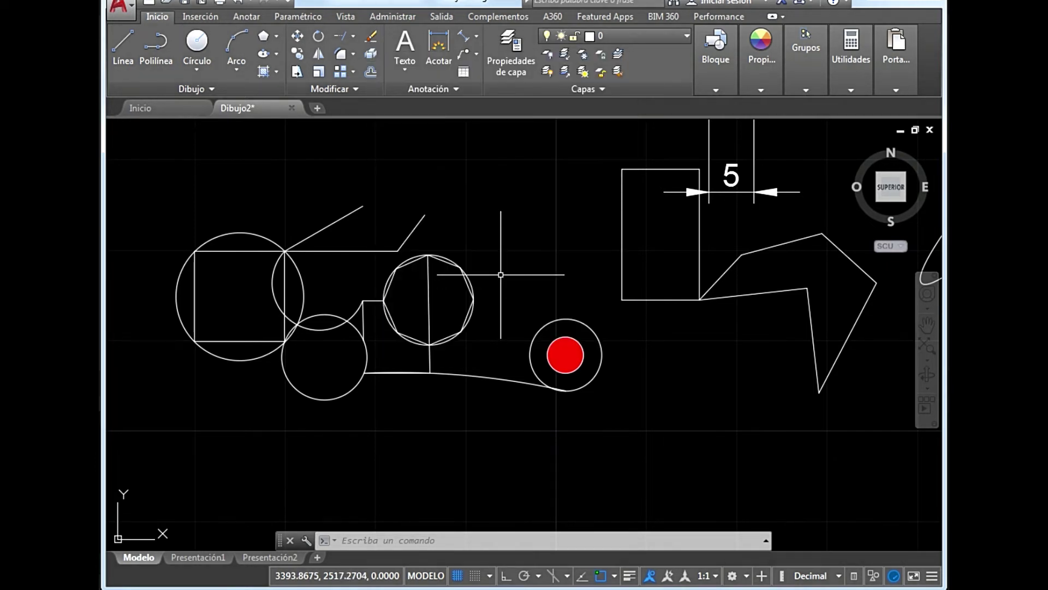
left_click(419, 222)
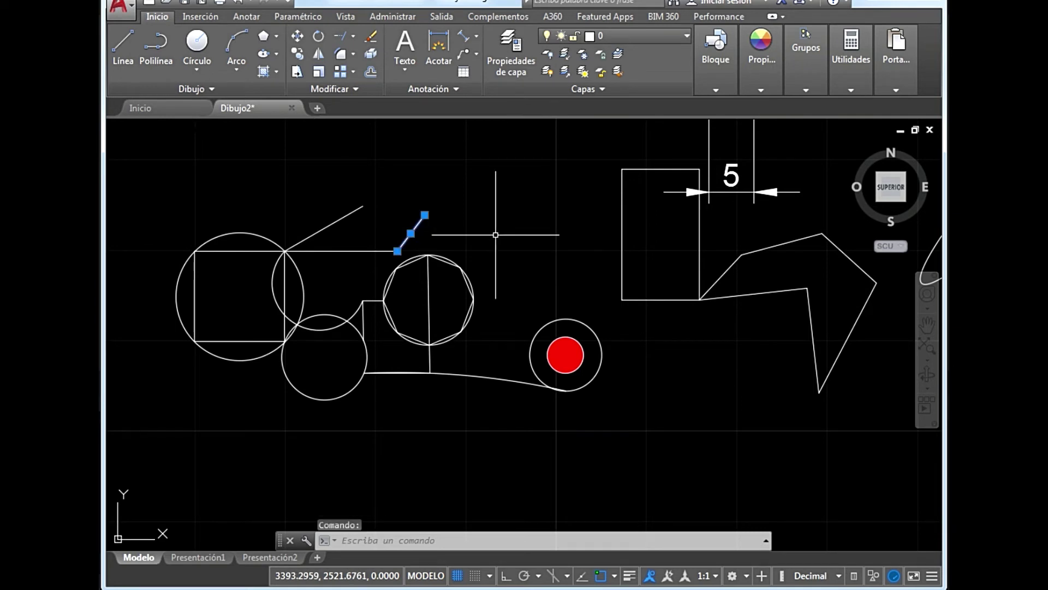
key("Delete")
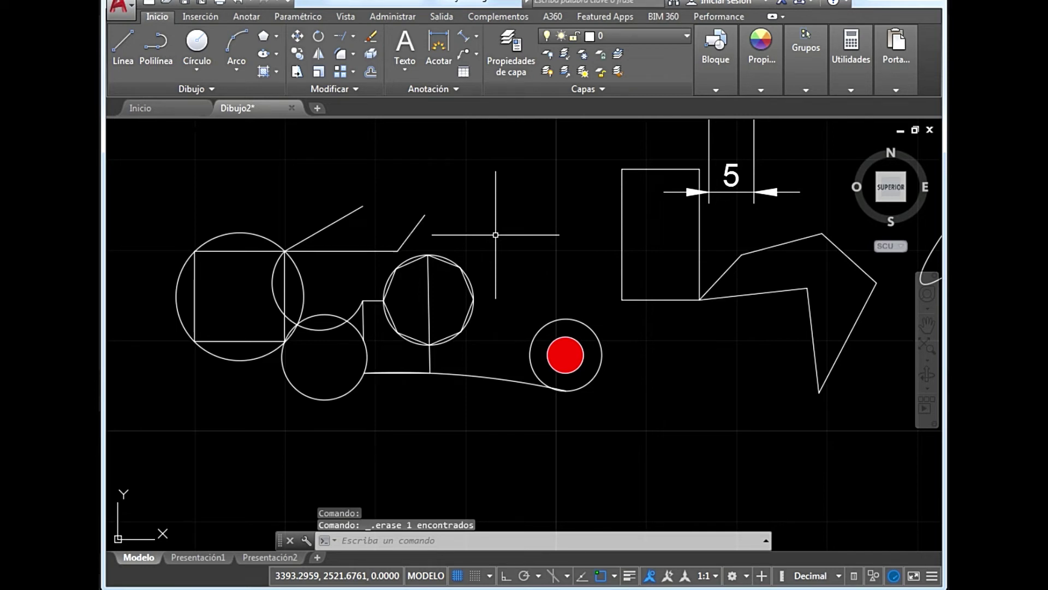
key("ctrl+z")
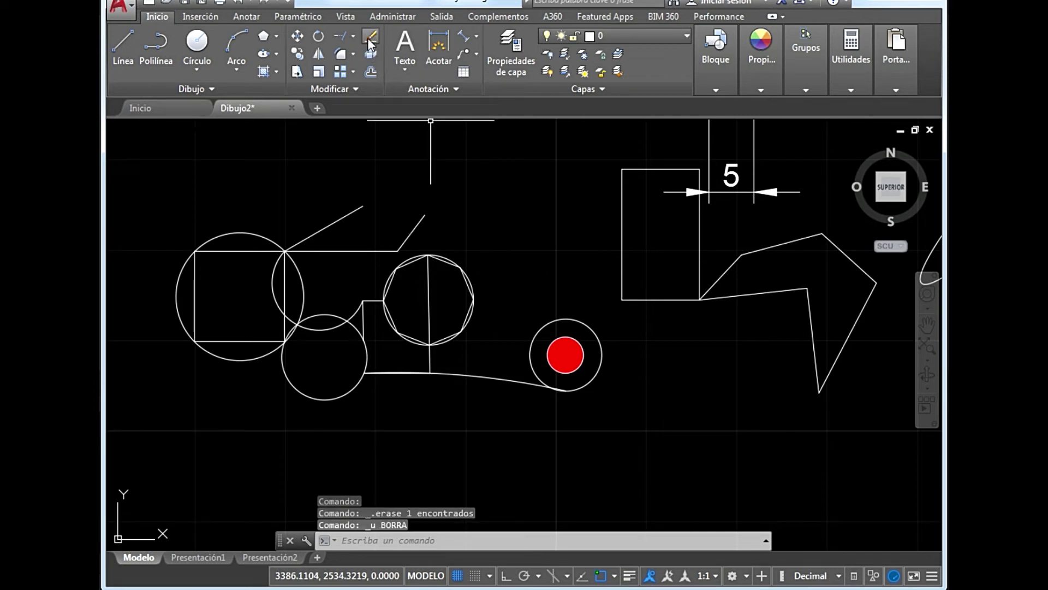
left_click(371, 38)
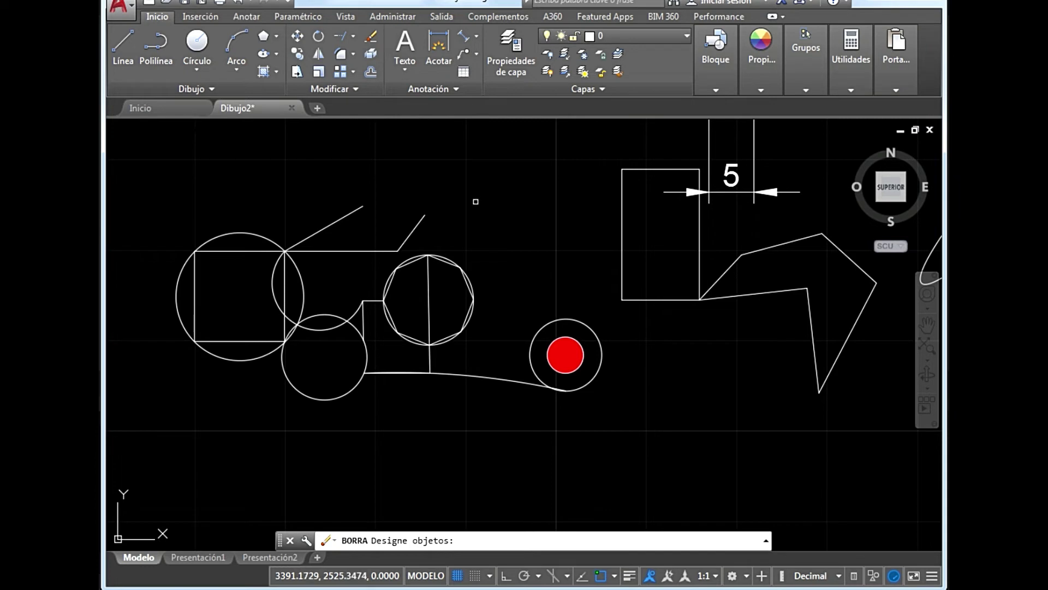
left_click(415, 228)
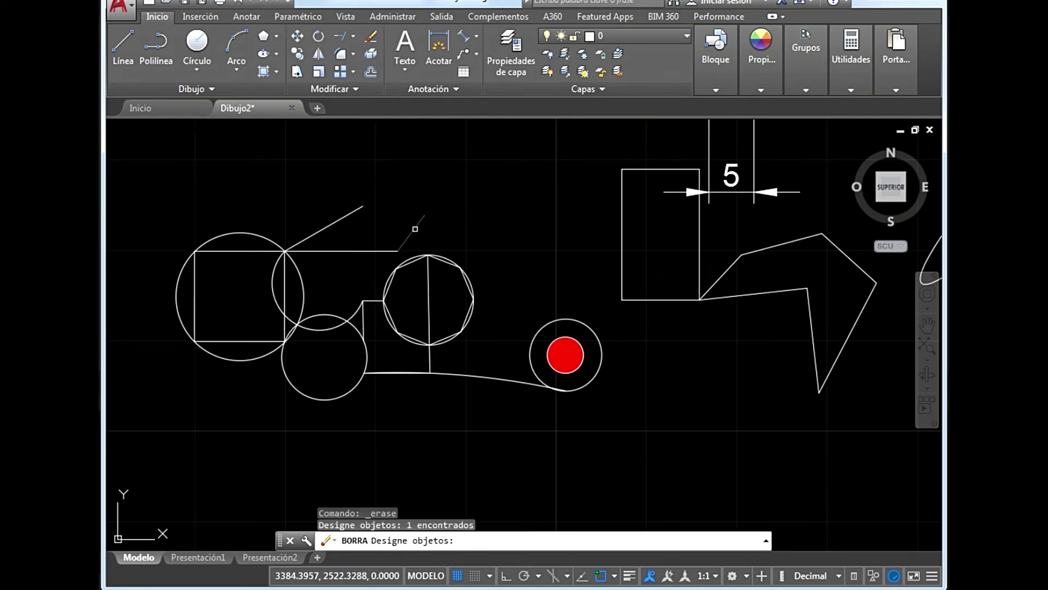
left_click(353, 209)
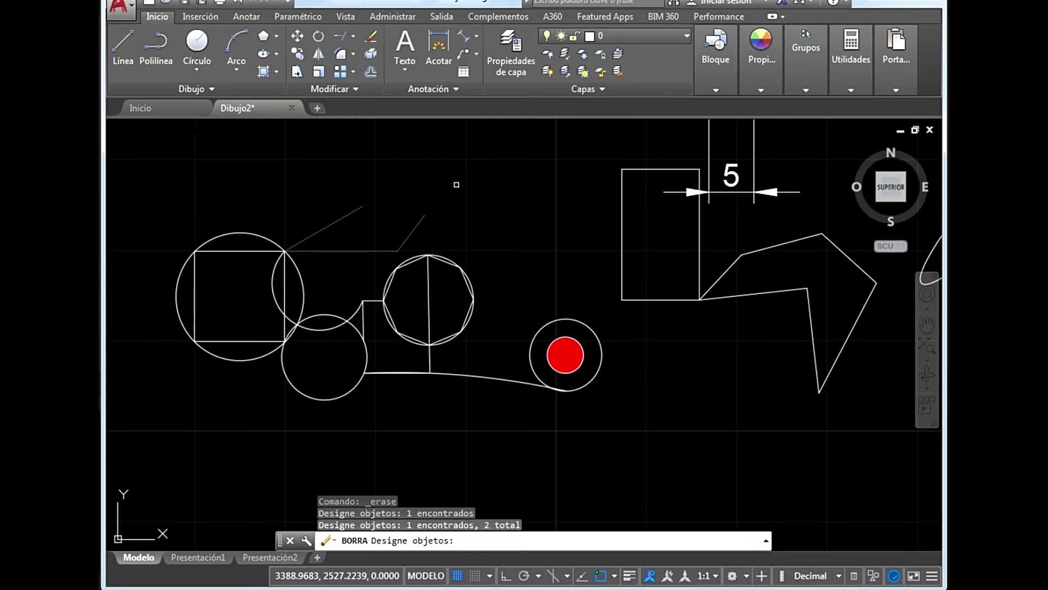
key("Return")
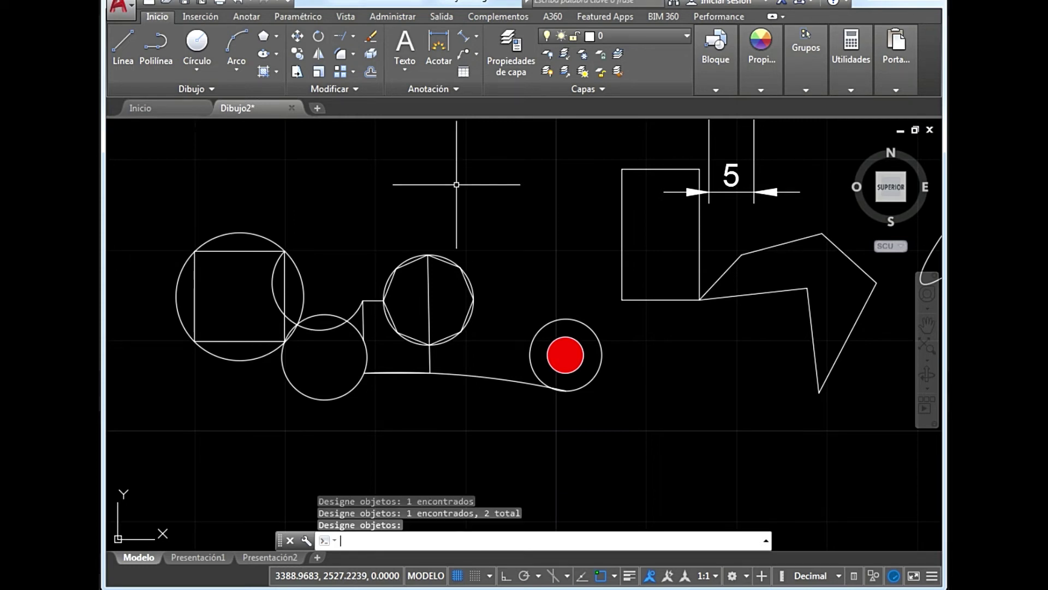
key("ctrl+z")
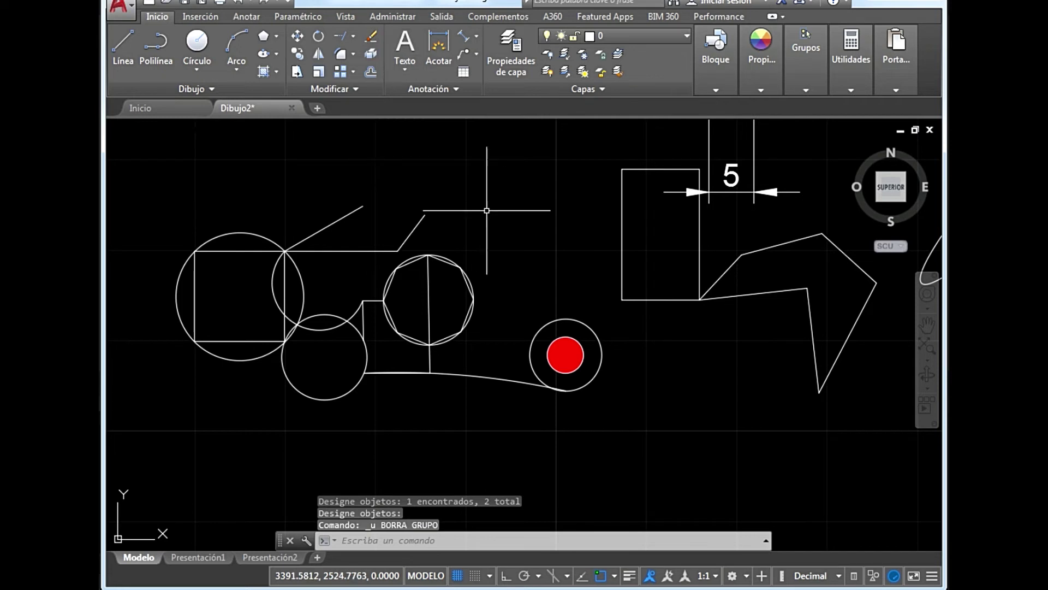
scroll(487, 239, "down", 4)
middle_click_drag(488, 240, 449, 320)
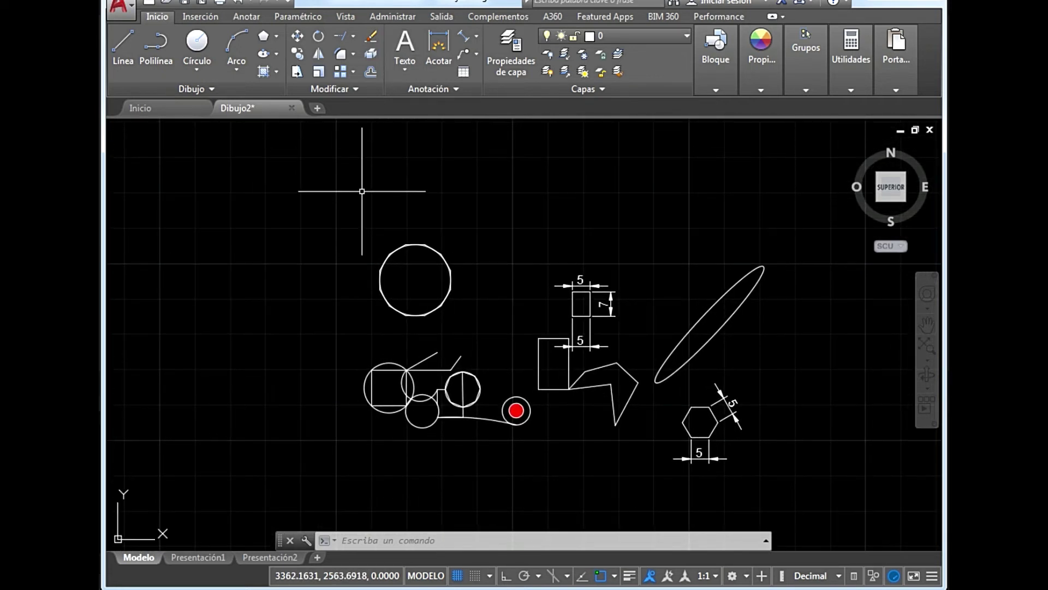
- Copy the large upper circle from its centre to 10 and 20 units right
left_click(300, 50)
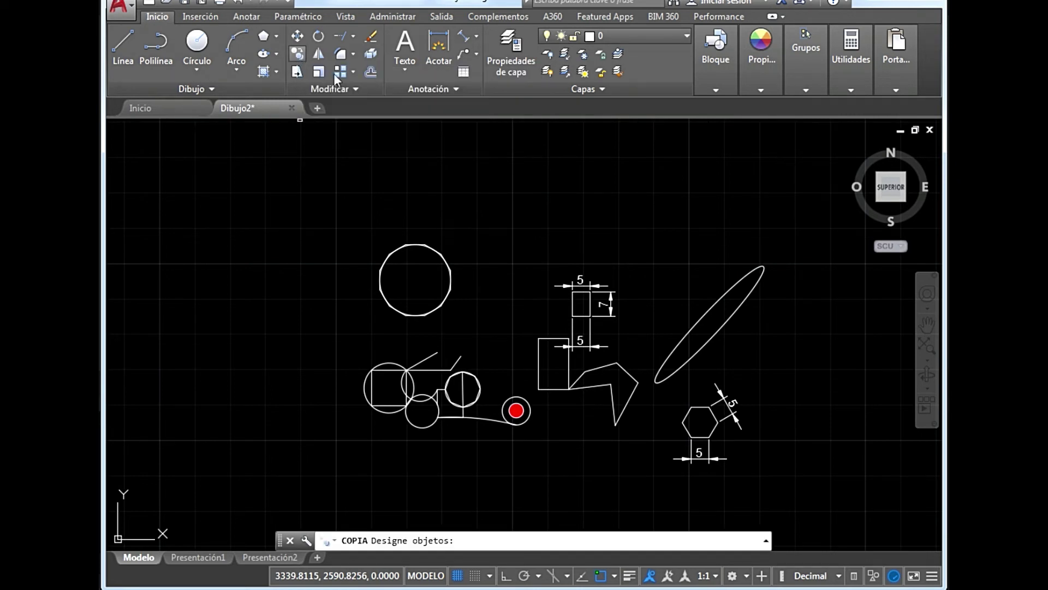
scroll(474, 273, "up", 2)
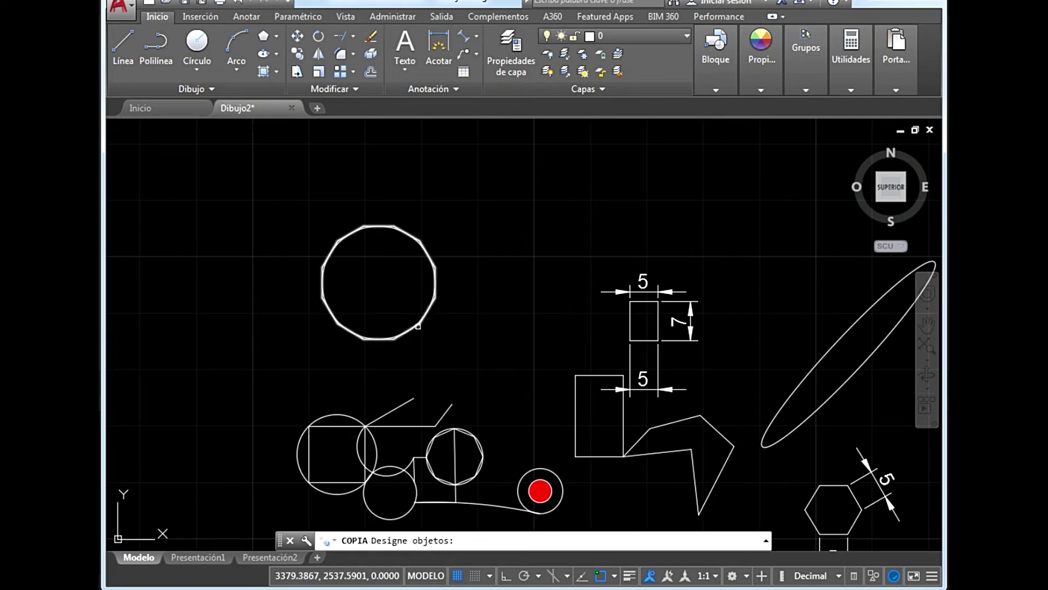
left_click(419, 326)
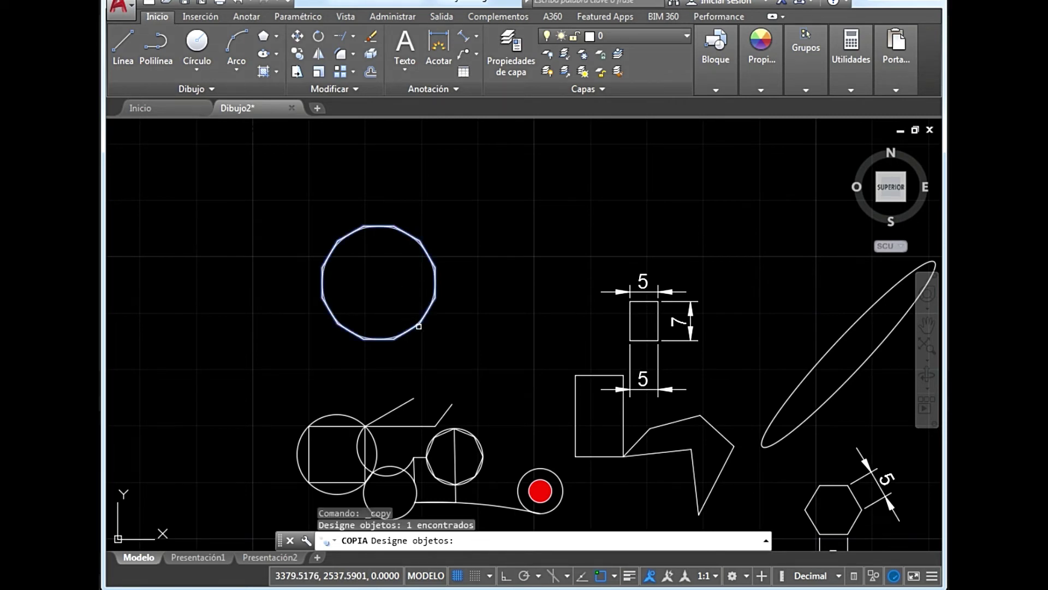
key("Return")
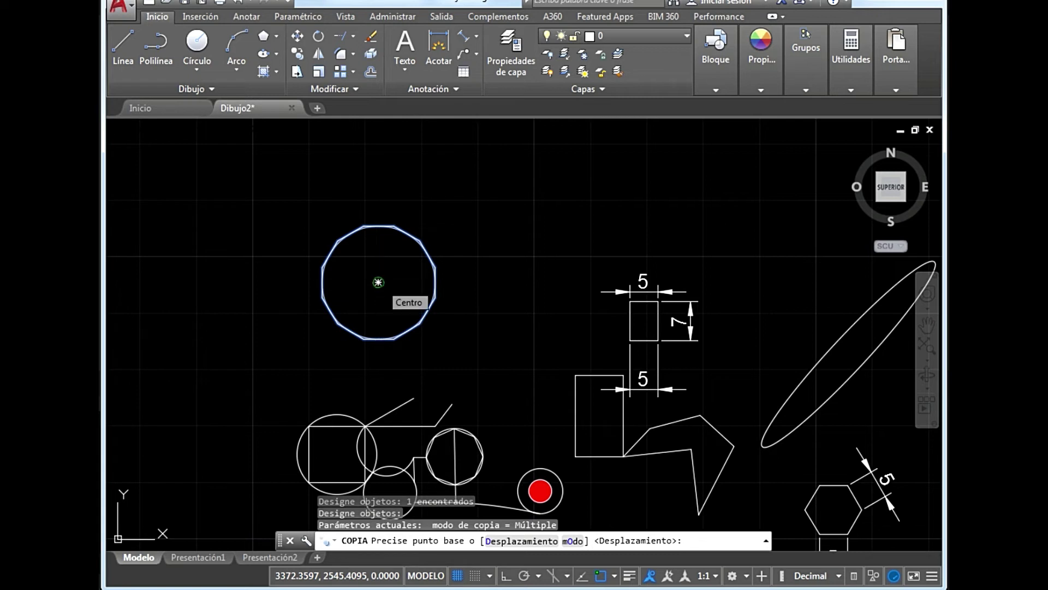
left_click(378, 282)
type("10")
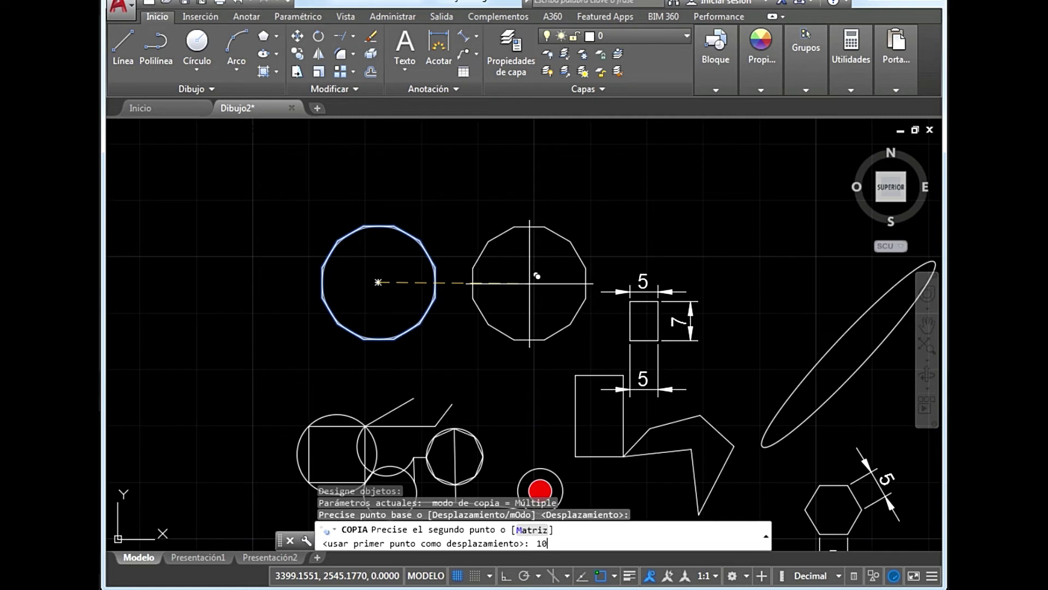
key("Return")
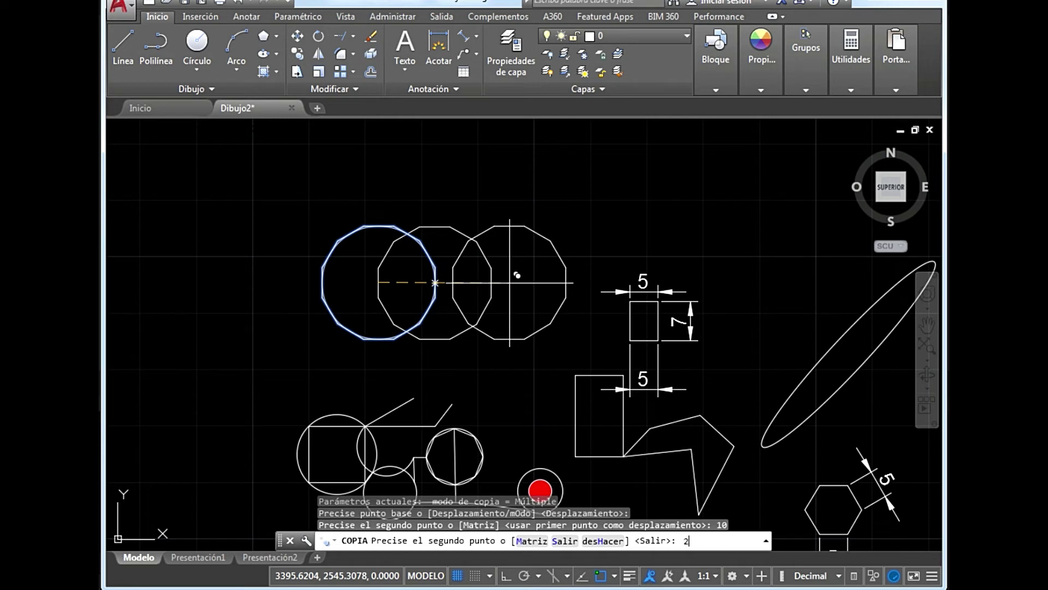
key("Return")
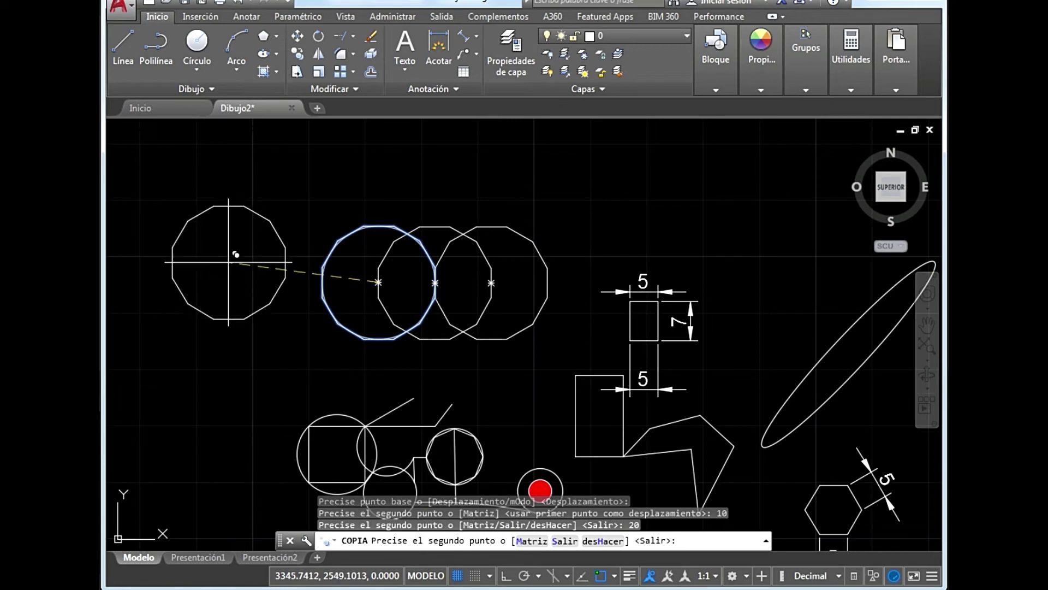
key("Escape")
scroll(470, 302, "down", 5)
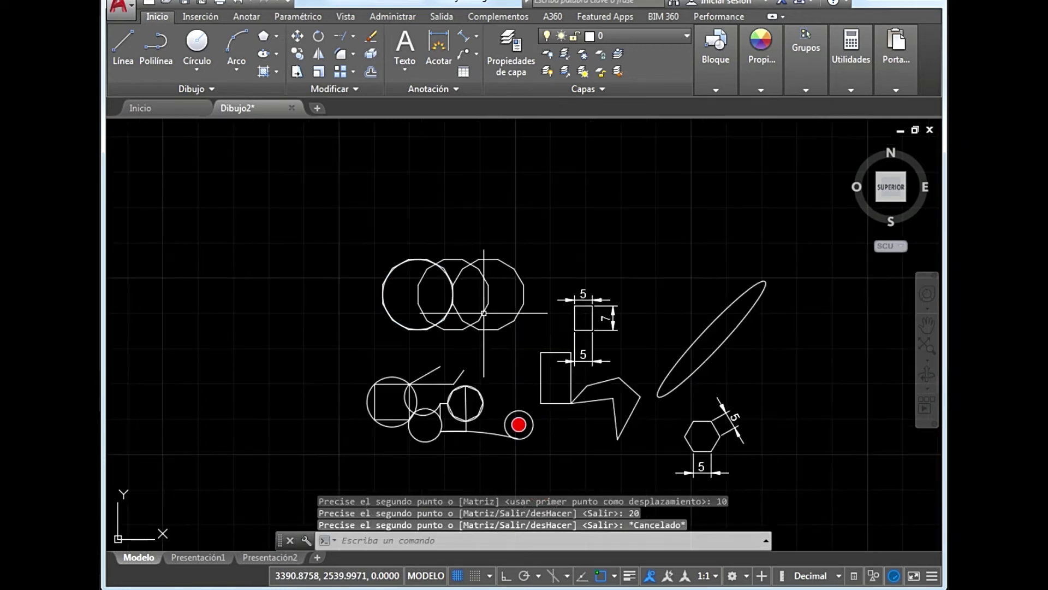
- Copy the rectangle beside the 5 dimension to the polyline's lower endpoint
middle_click_drag(470, 302, 402, 253)
scroll(349, 315, "up", 4)
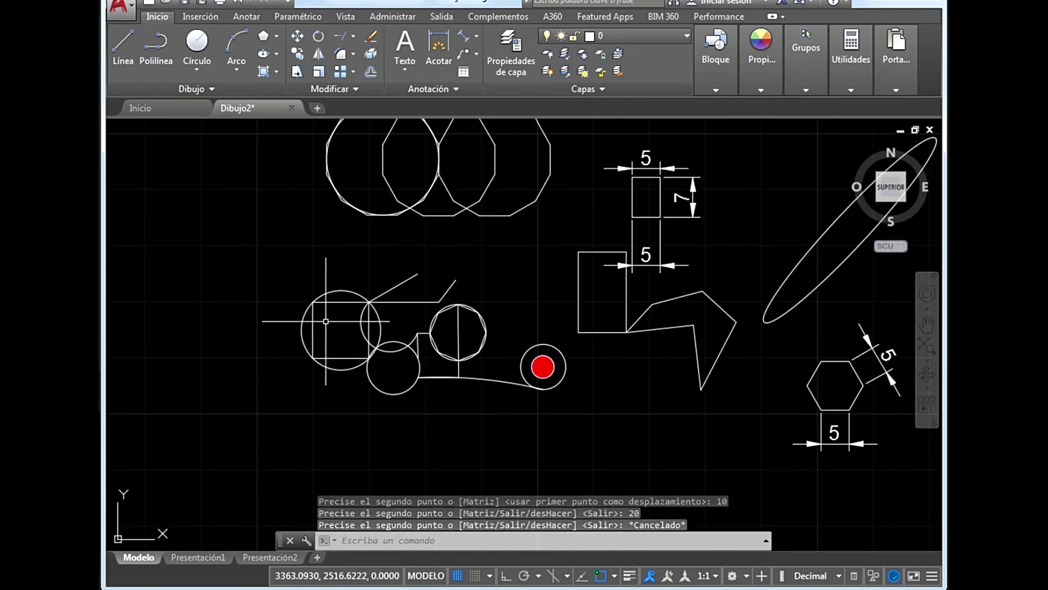
scroll(328, 319, "up", 4)
scroll(322, 322, "down", 2)
mouse_move(361, 314)
middle_mouse_down()
mouse_move(311, 280)
mouse_move(51, 281)
middle_mouse_up()
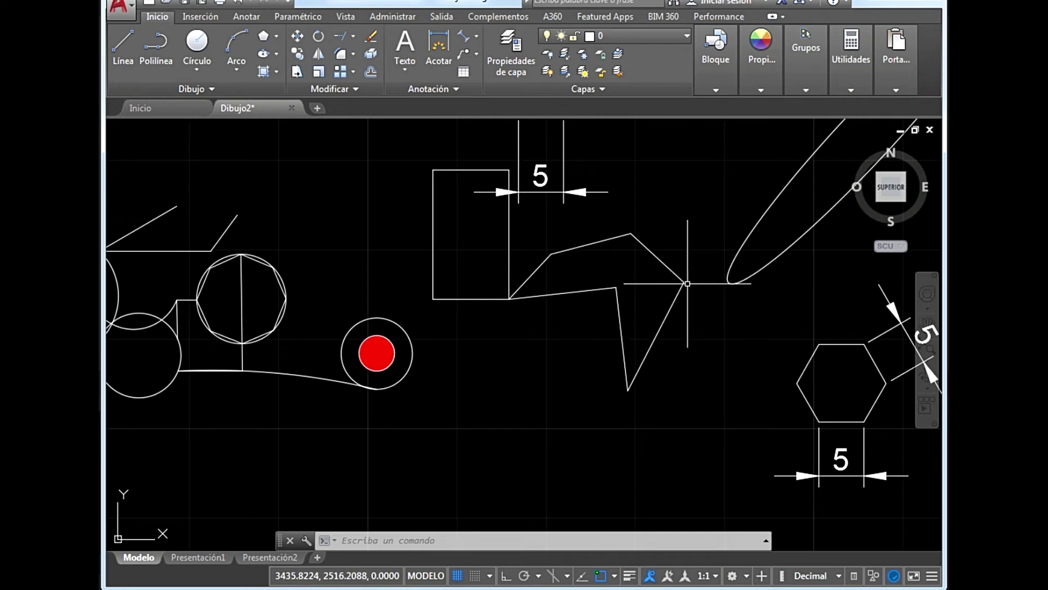
middle_click_drag(554, 314, 560, 350)
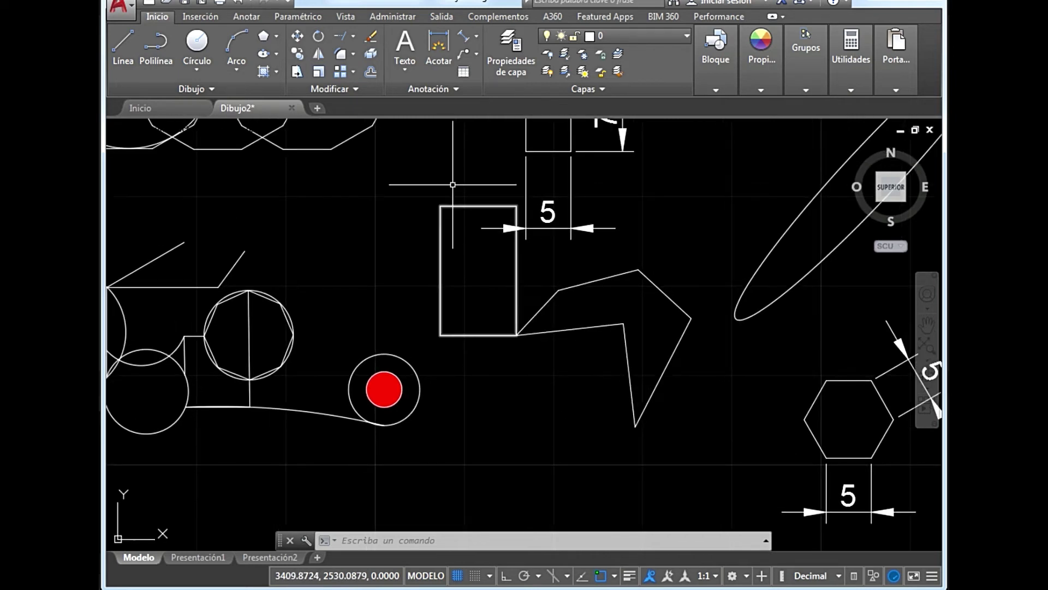
left_click(298, 55)
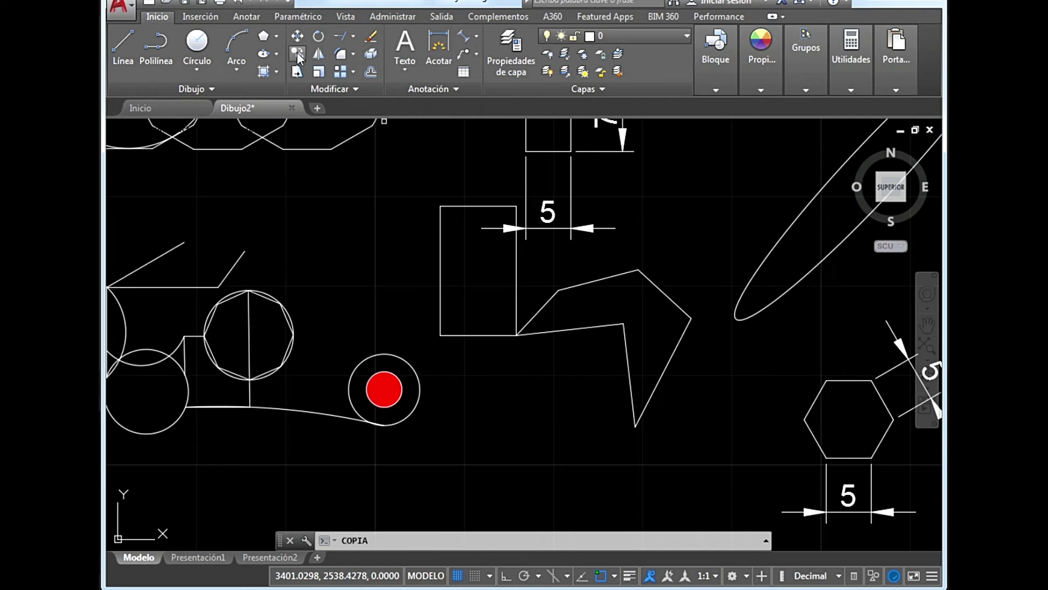
left_click(473, 206)
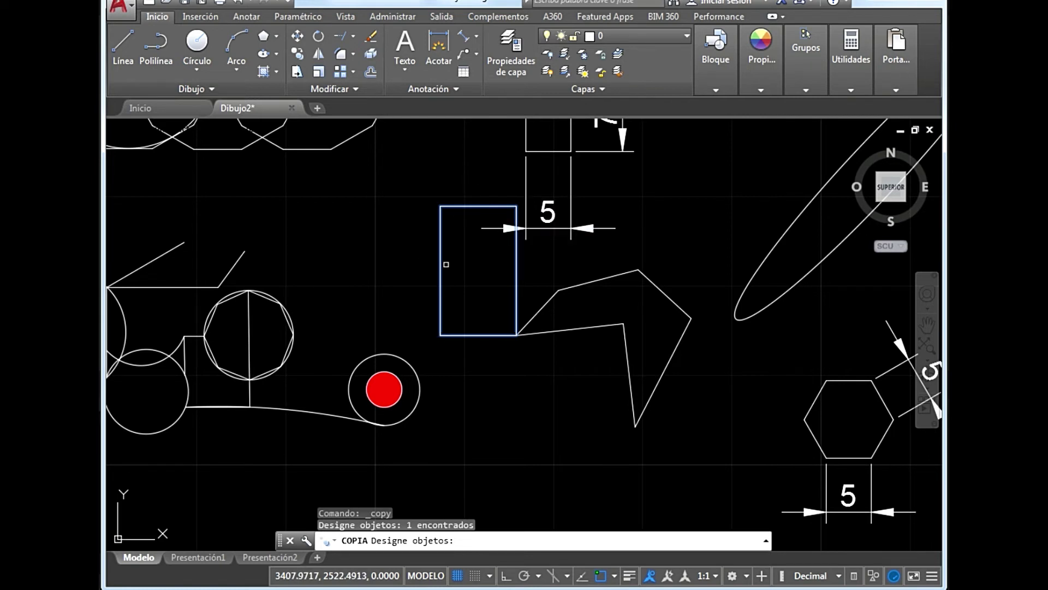
key("Return")
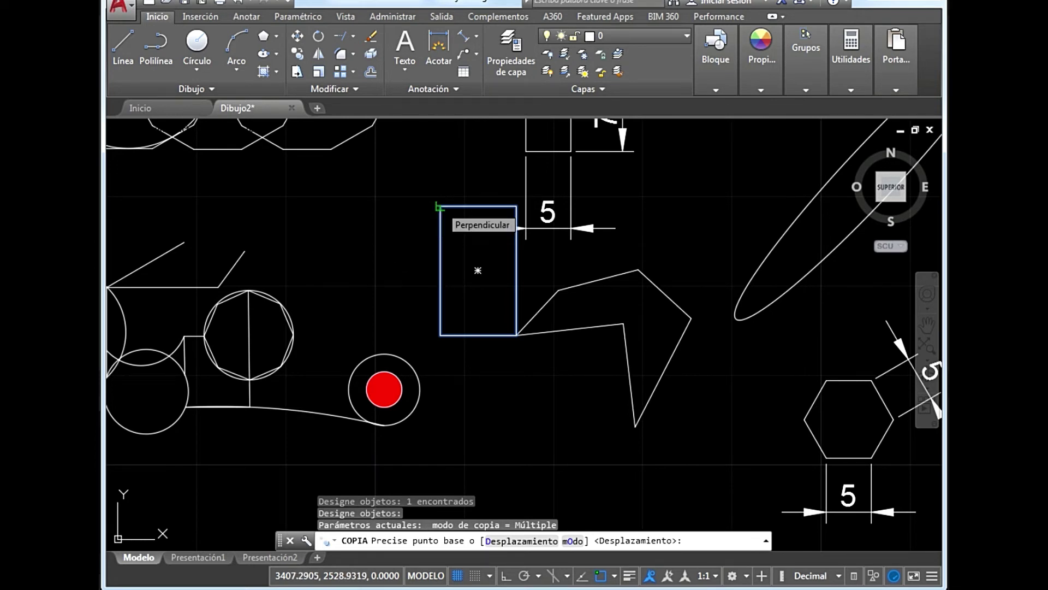
left_click(440, 207)
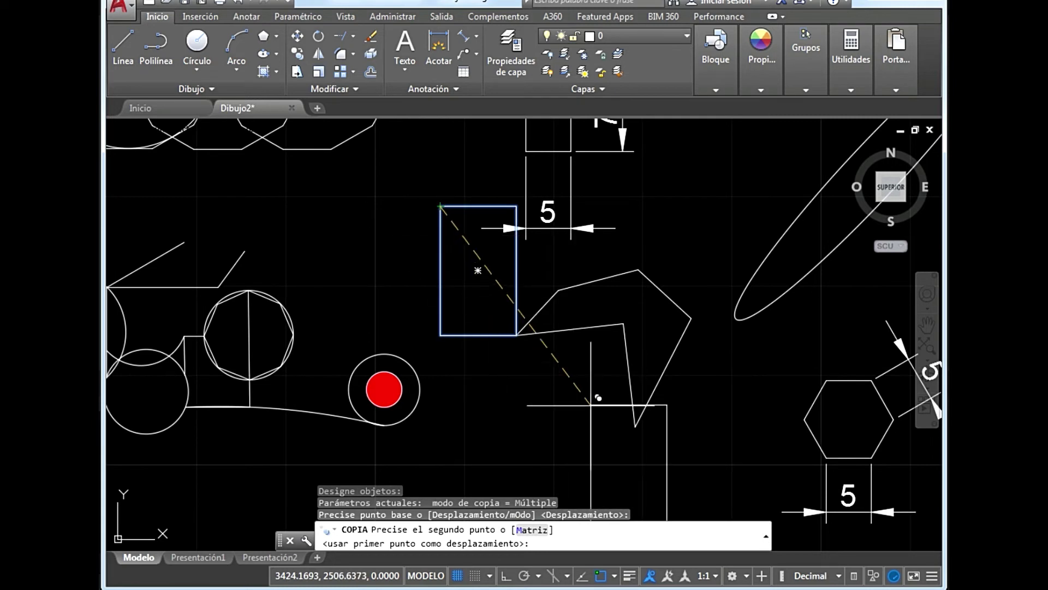
middle_click_drag(598, 400, 543, 302)
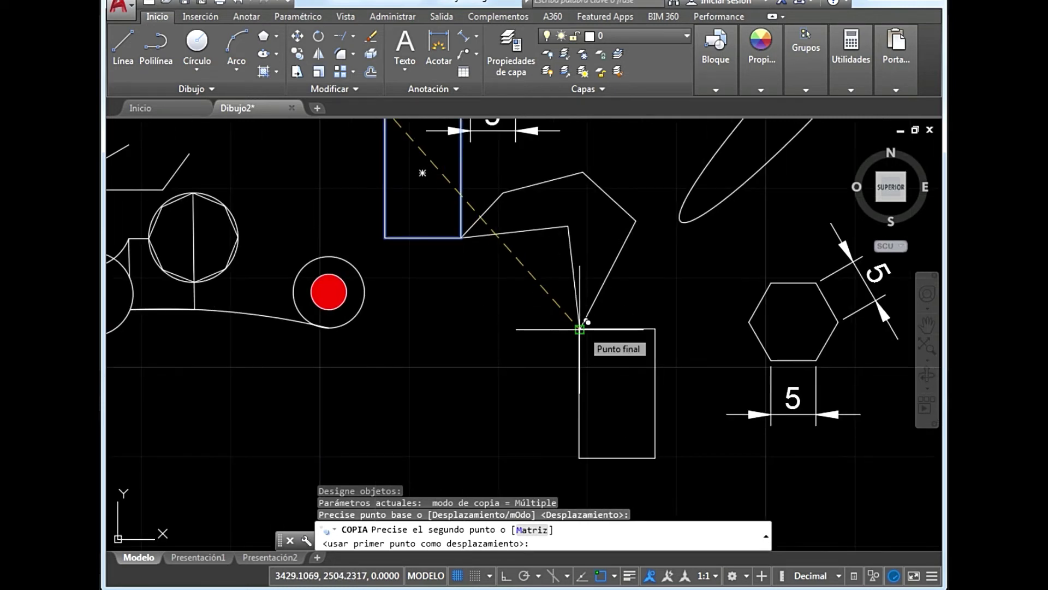
left_click(580, 329)
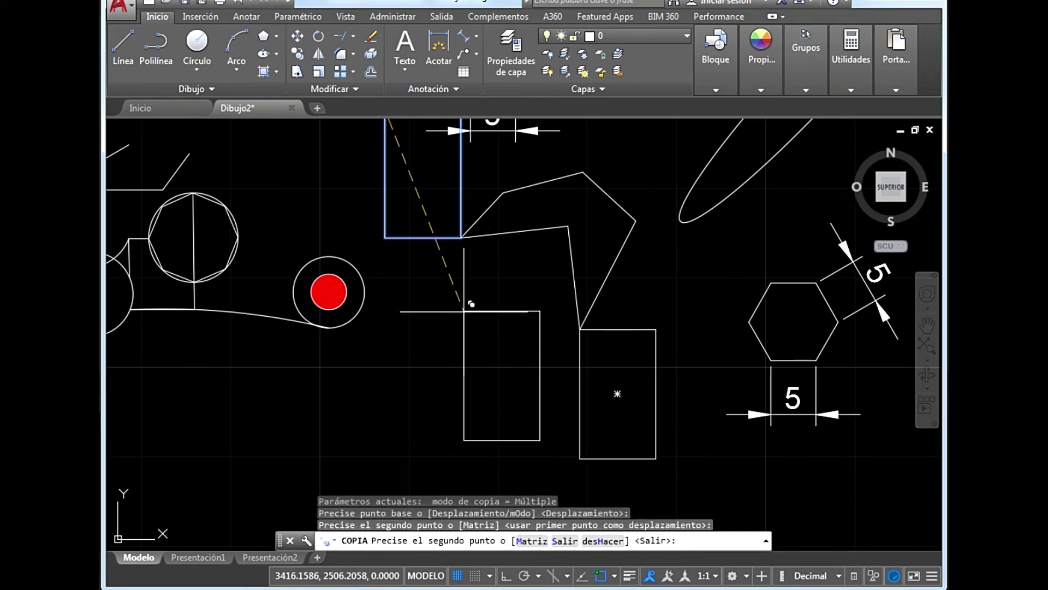
key("Escape")
- Place another copy of the left rectangle beside the bent polyline
scroll(464, 312, "down", 2)
scroll(464, 316, "down", 2)
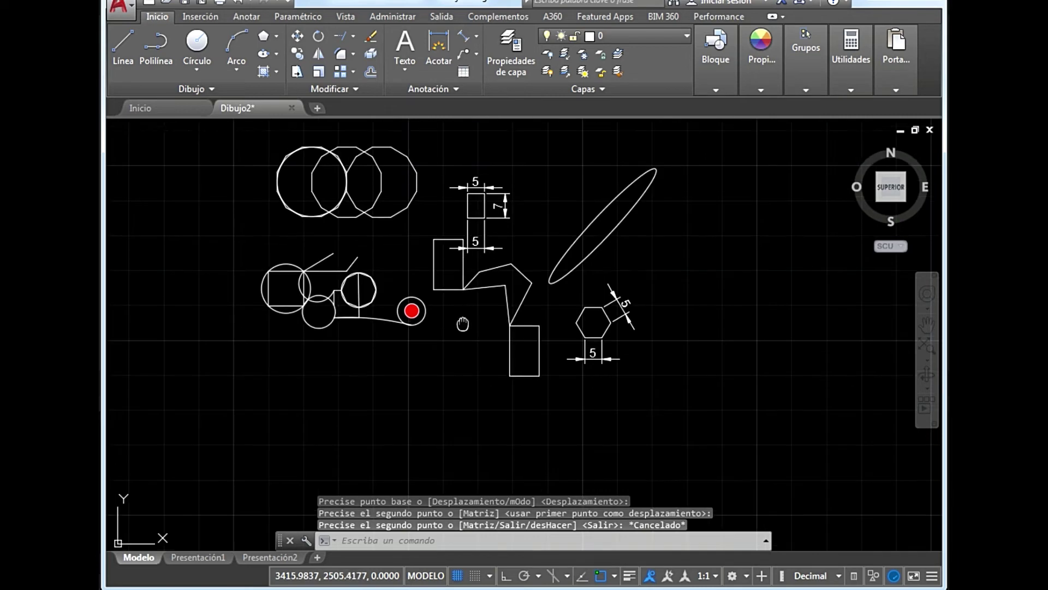
middle_click_drag(464, 316, 456, 336)
scroll(456, 337, "up", 2)
scroll(483, 247, "up", 2)
middle_click_drag(483, 247, 447, 295)
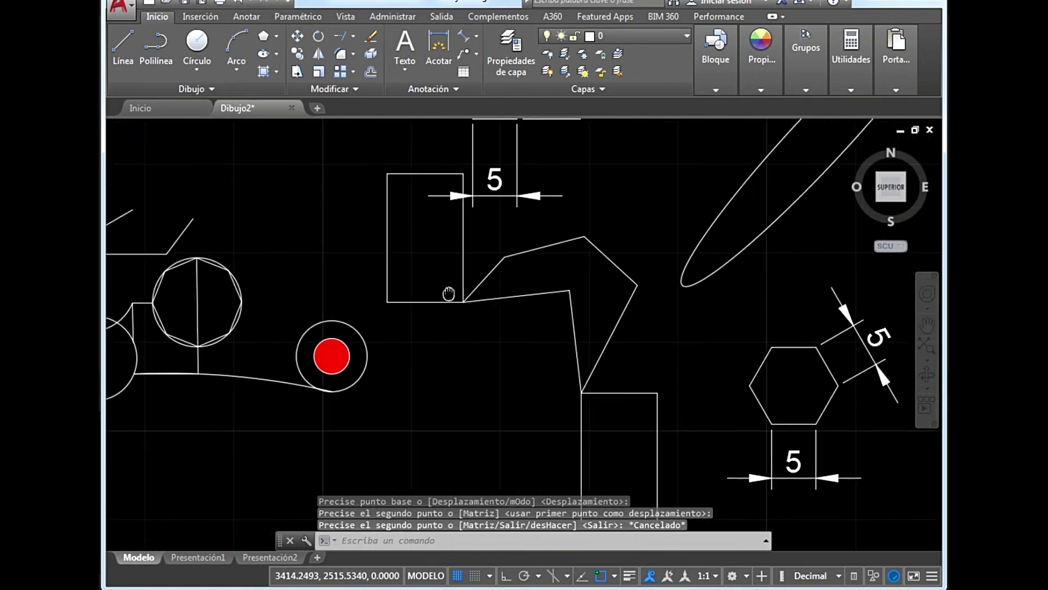
mouse_move(536, 395)
middle_mouse_down()
mouse_move(516, 357)
mouse_move(493, 377)
middle_mouse_up()
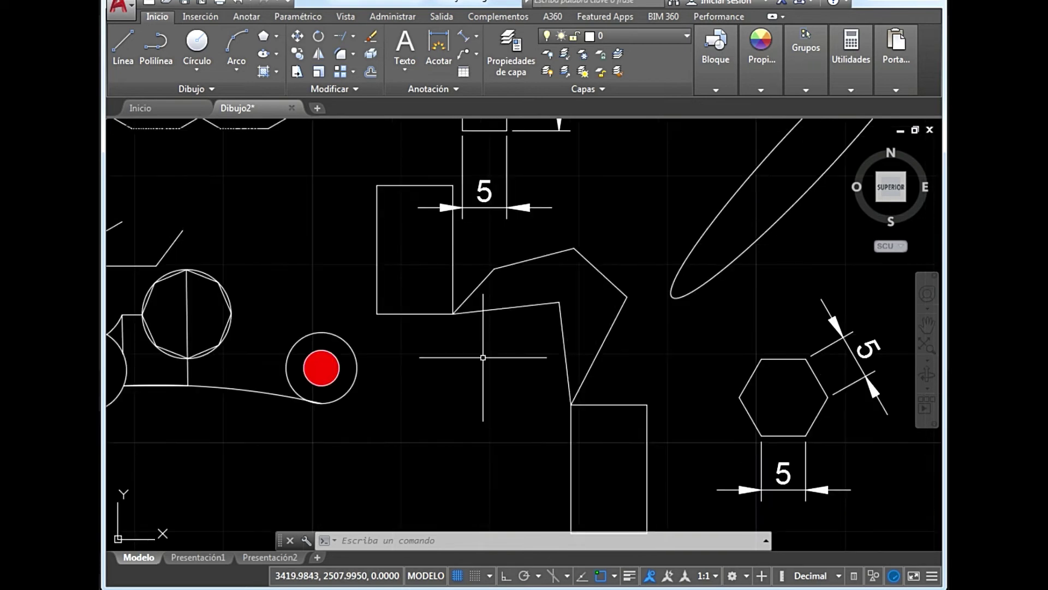
left_click(299, 53)
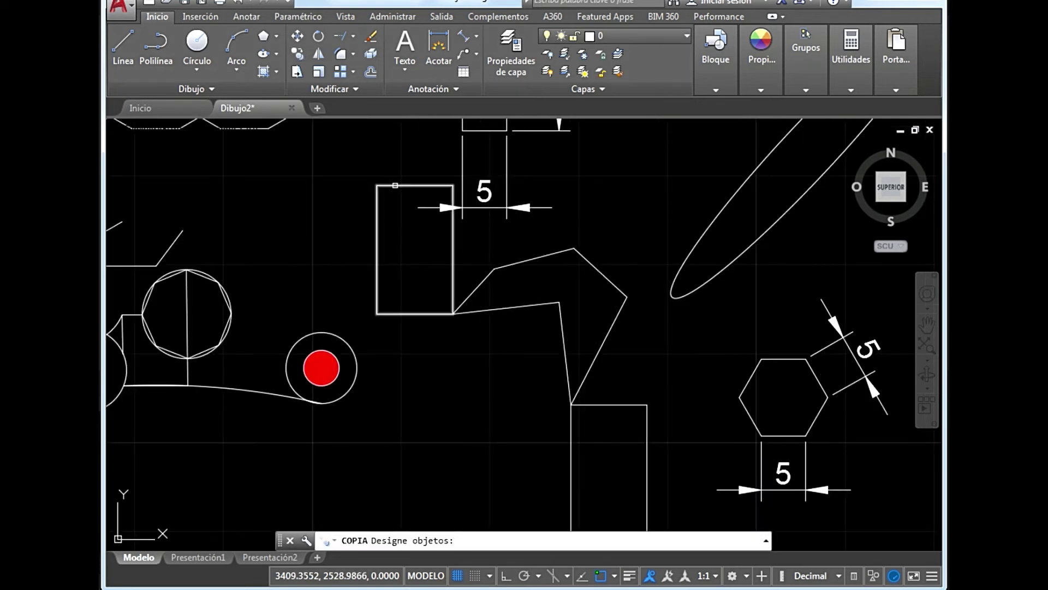
left_click(396, 186)
key("Return")
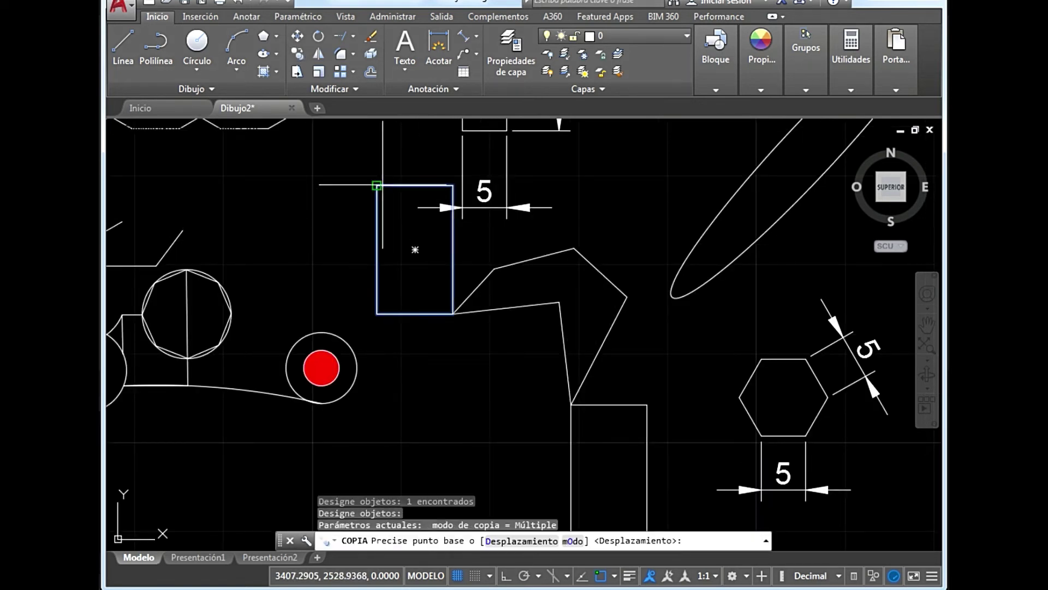
left_click(415, 250)
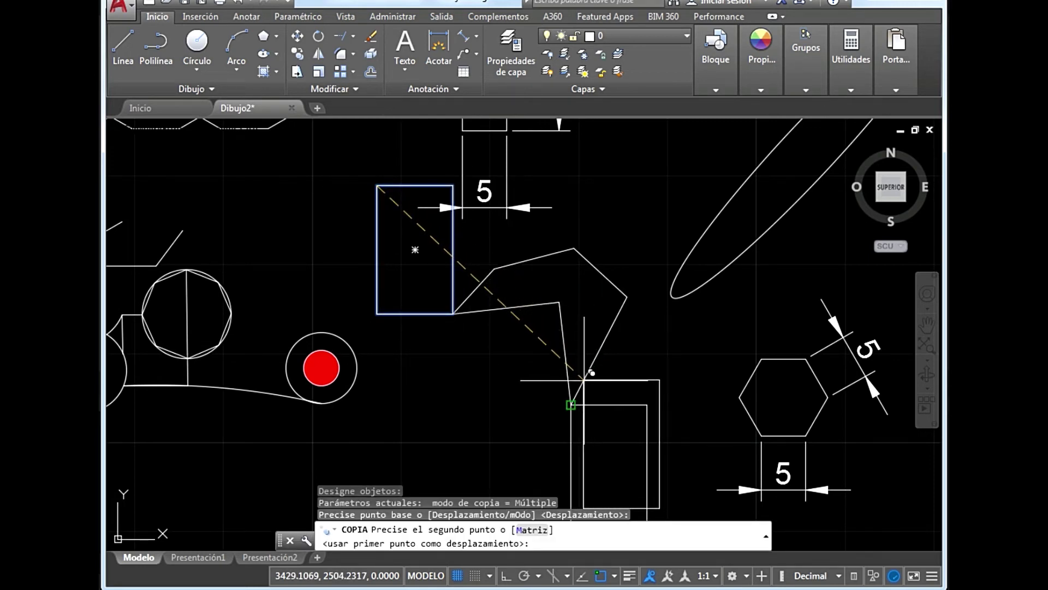
left_click(599, 351)
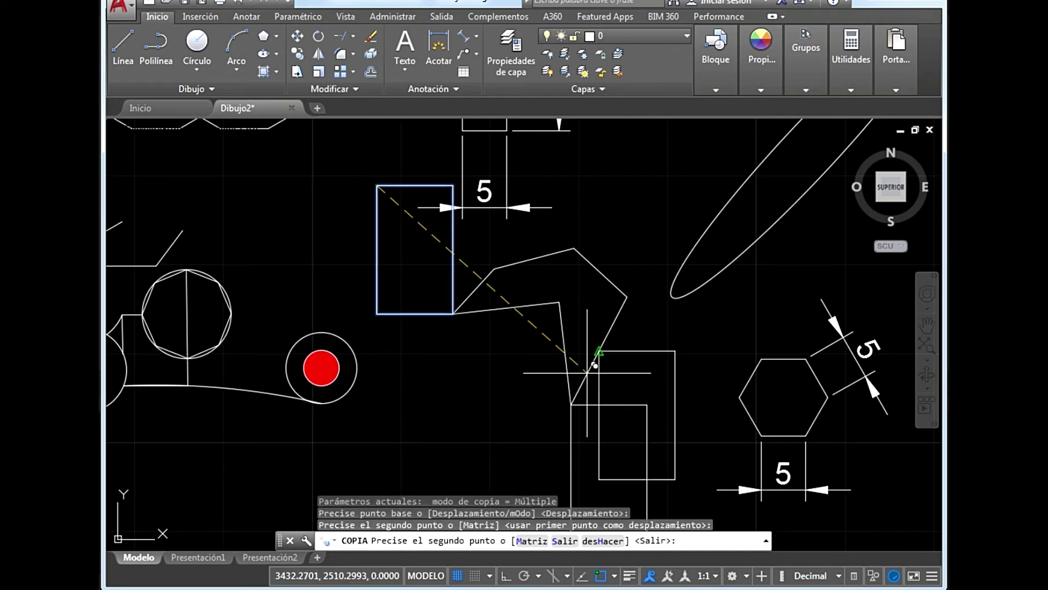
key("Escape")
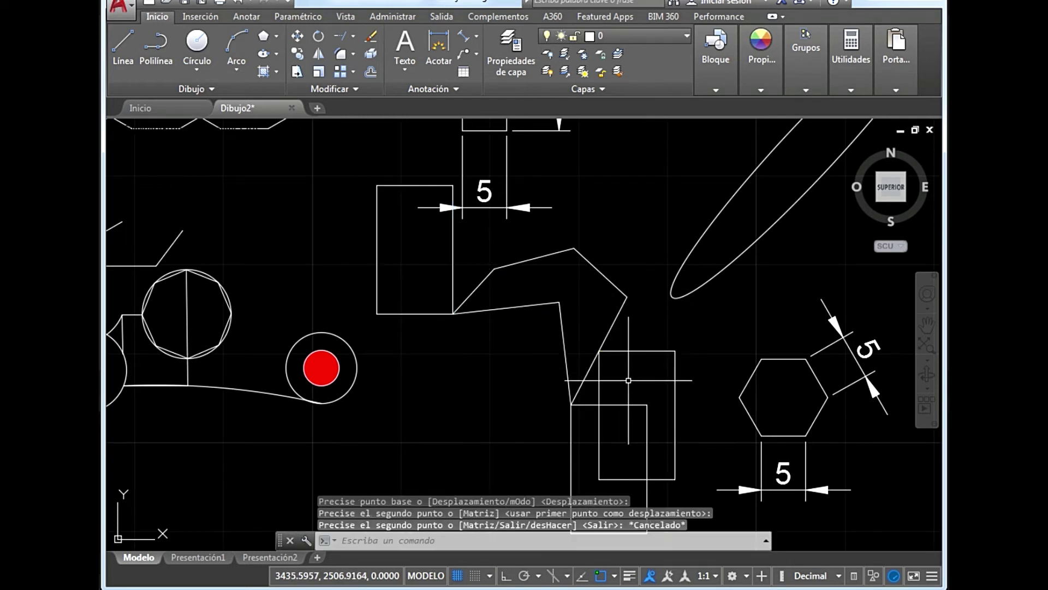
middle_click_drag(632, 374, 593, 224)
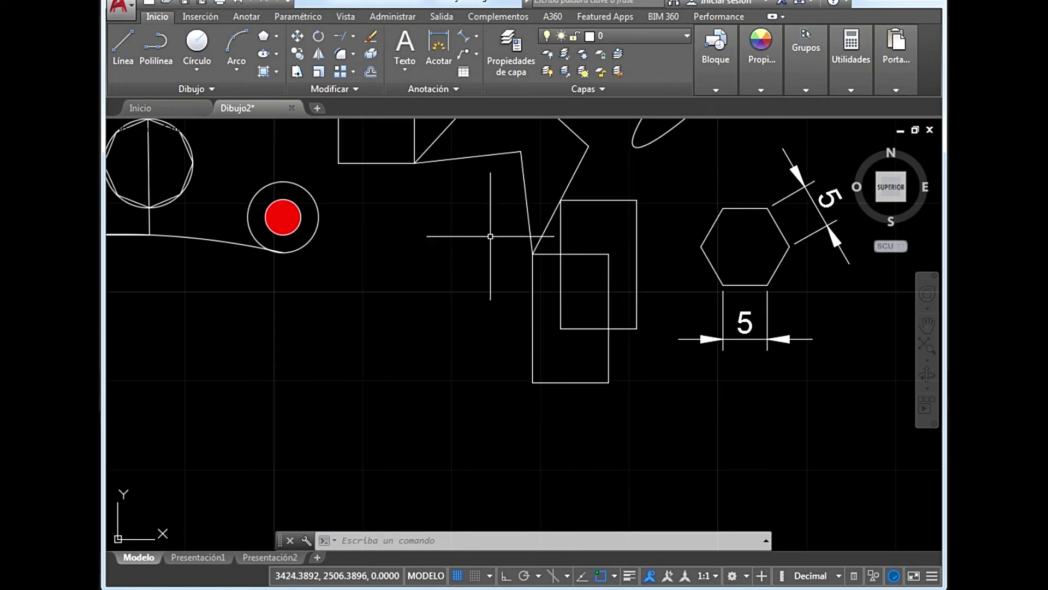
- Erase the extra copied rectangle and zoom out to view the whole drawing
middle_click_drag(496, 260, 526, 394)
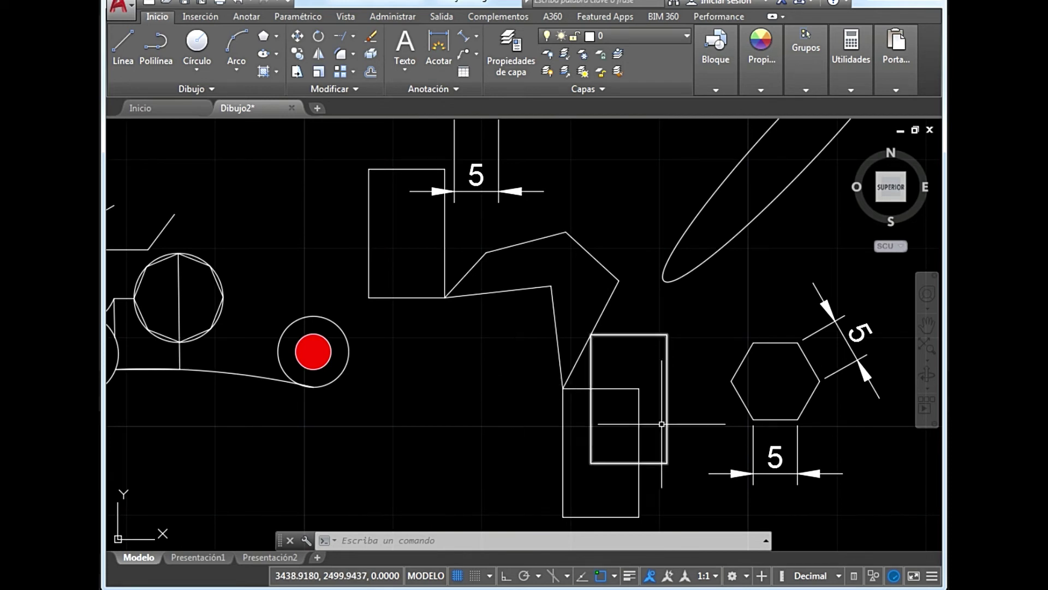
left_click(642, 332)
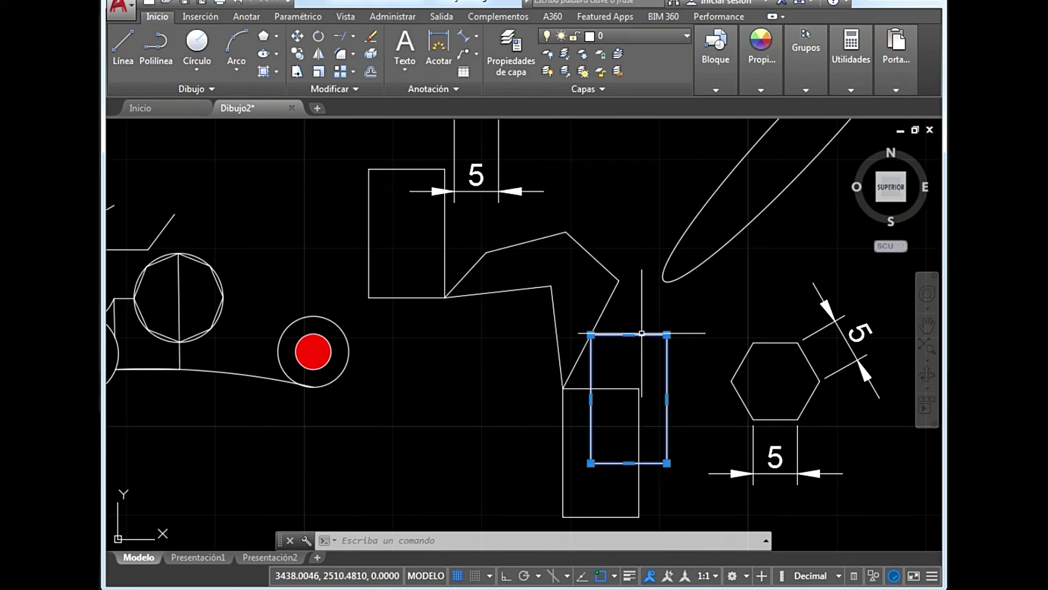
key("Delete")
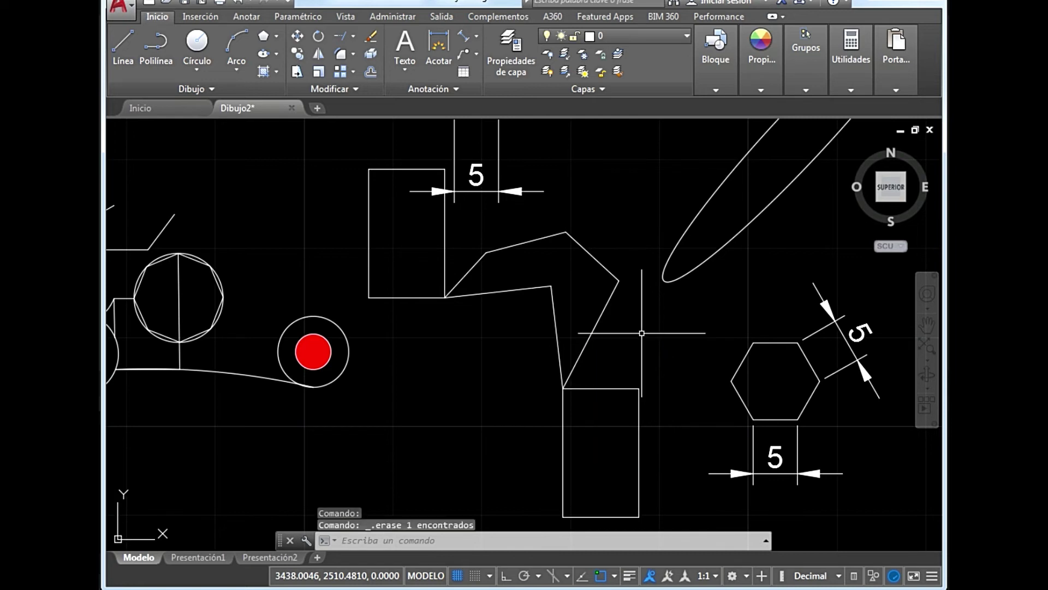
scroll(641, 333, "down", 4)
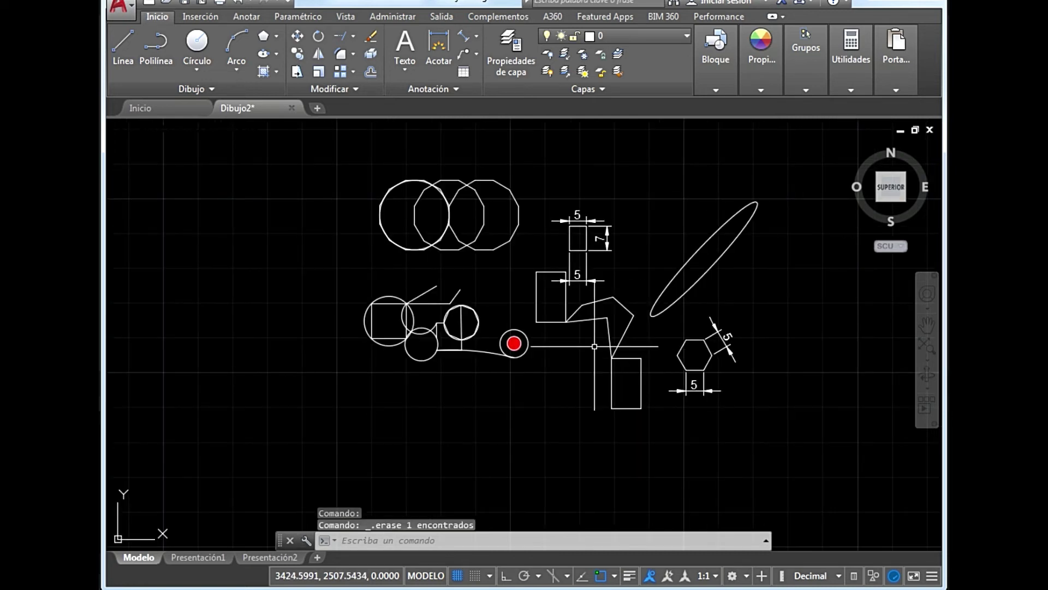
middle_click_drag(601, 350, 479, 306)
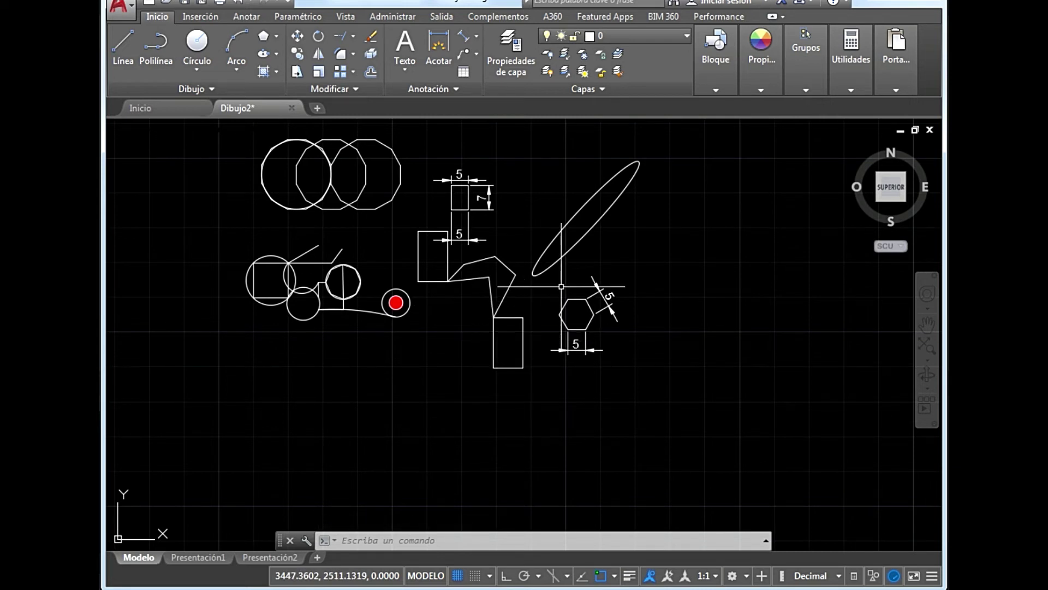
middle_click_drag(571, 257, 483, 290)
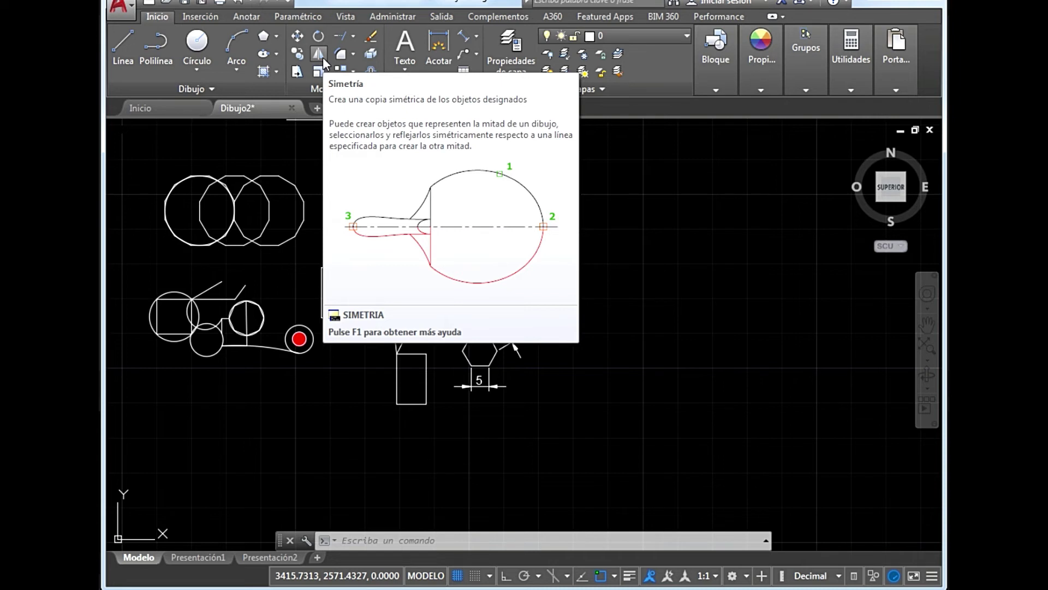
- Mirror the slanted ellipse across a vertical line to its right, keeping the original
left_click(318, 55)
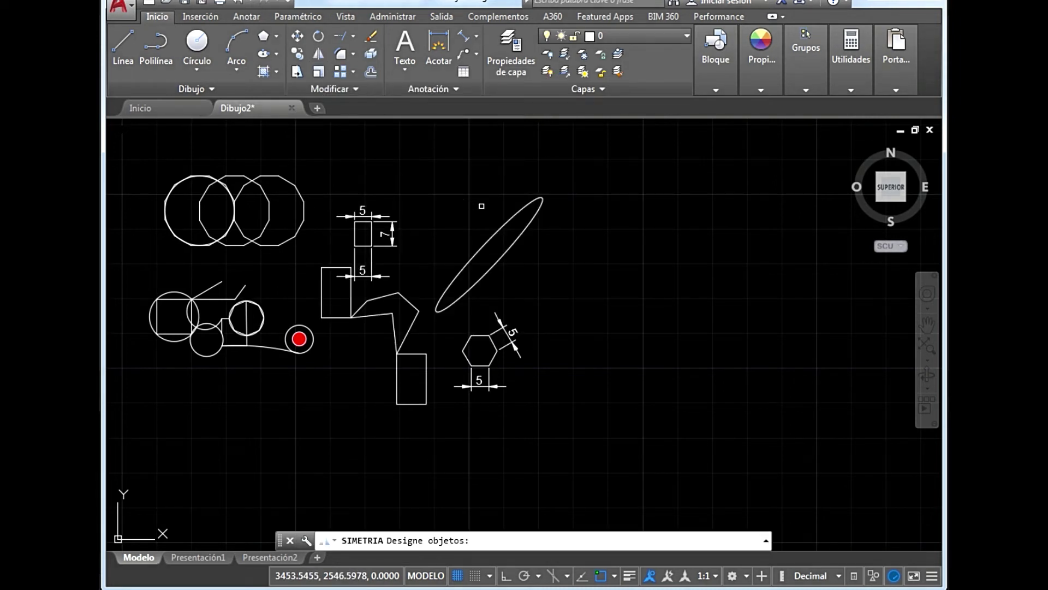
left_click(494, 233)
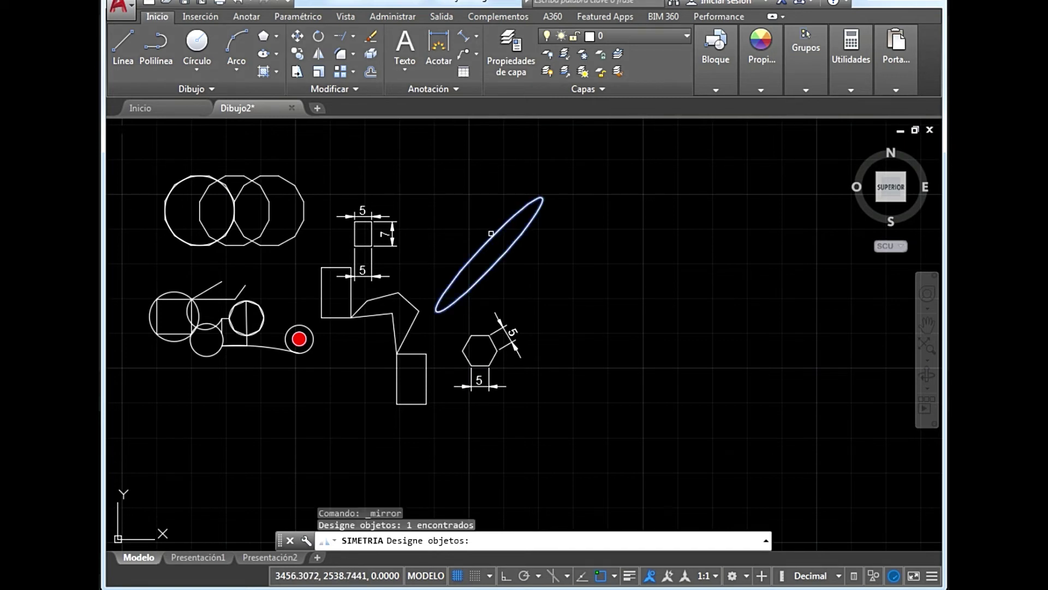
key("Return")
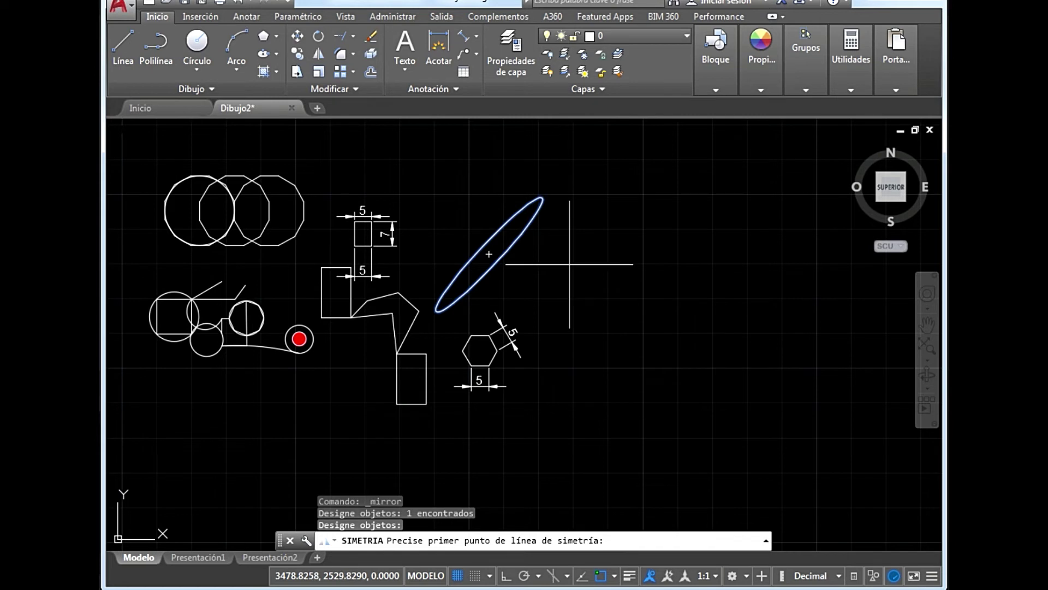
left_click(569, 264)
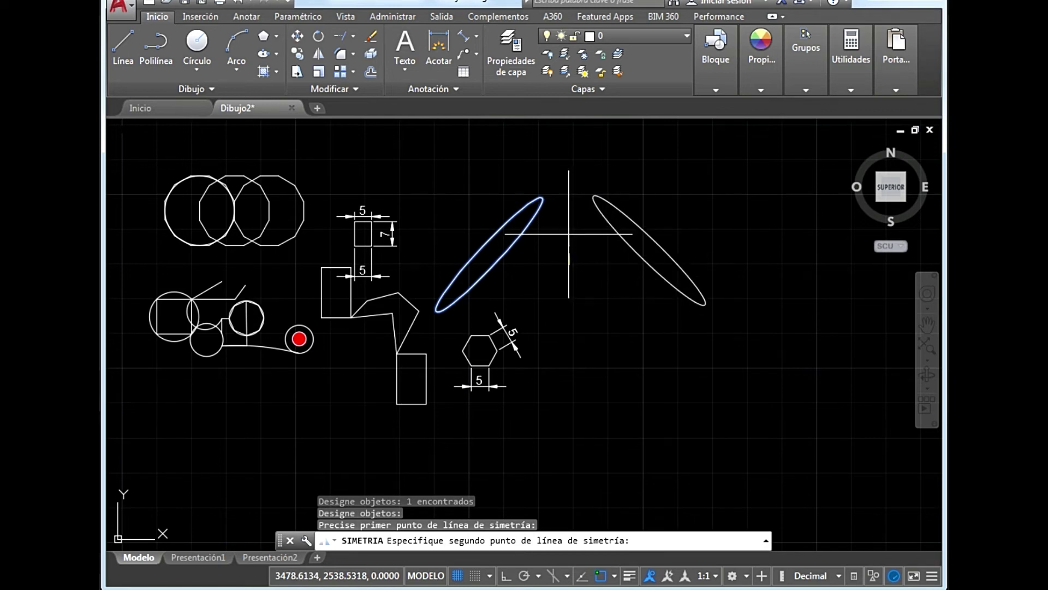
left_click(570, 235)
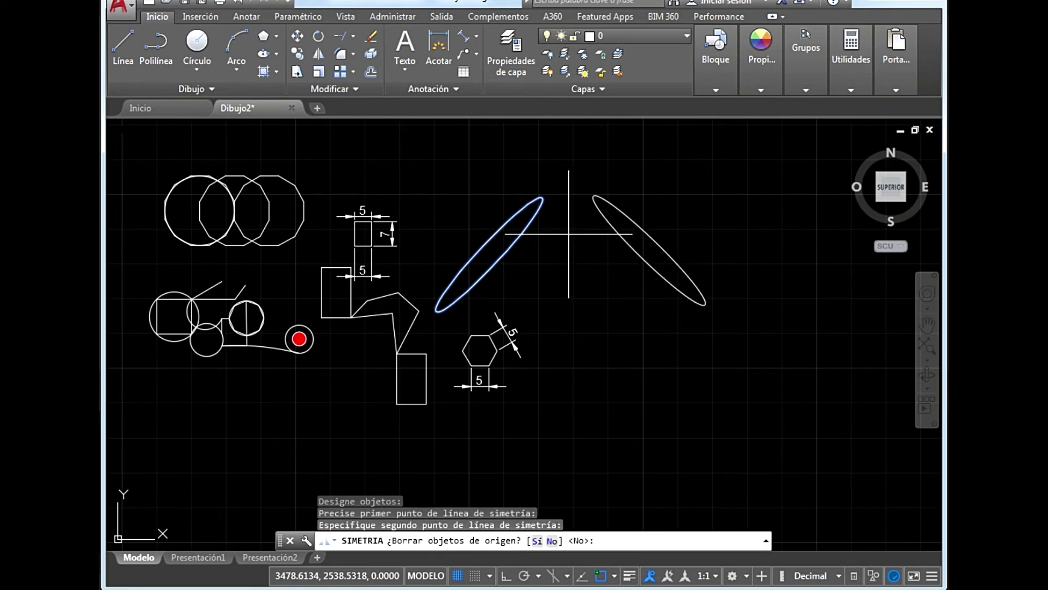
key("Return")
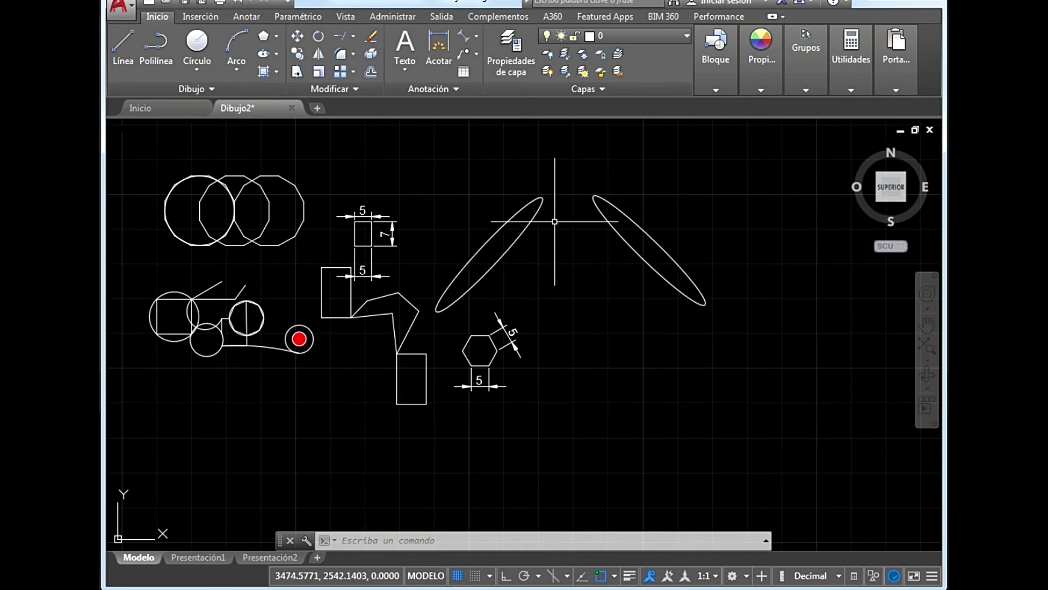
scroll(555, 222, "down", 2)
scroll(537, 228, "up", 2)
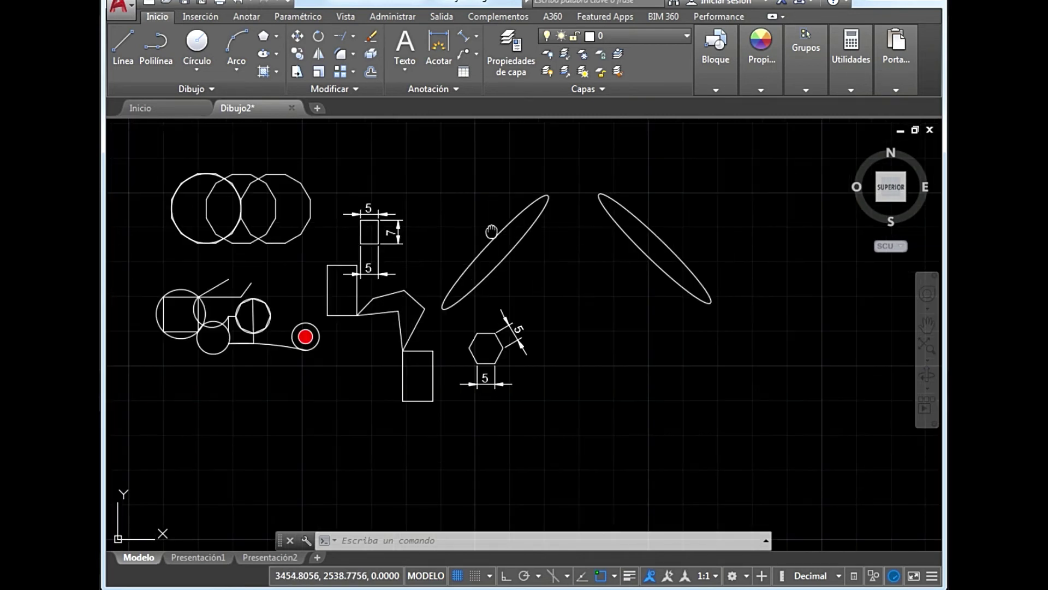
middle_click_drag(491, 231, 494, 222)
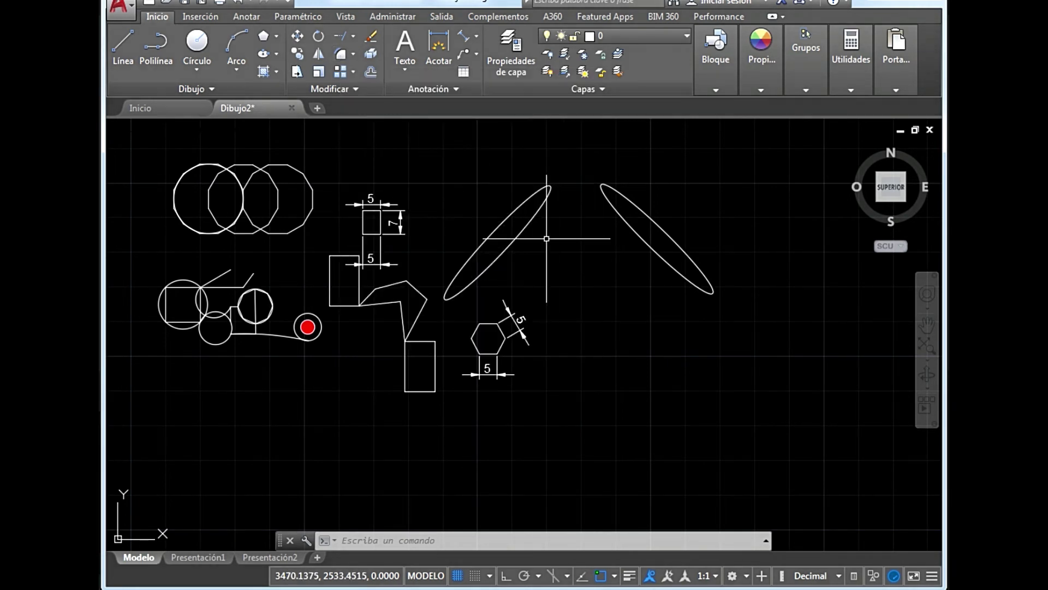
mouse_move(540, 234)
middle_mouse_down()
mouse_move(507, 213)
mouse_move(487, 231)
middle_mouse_up()
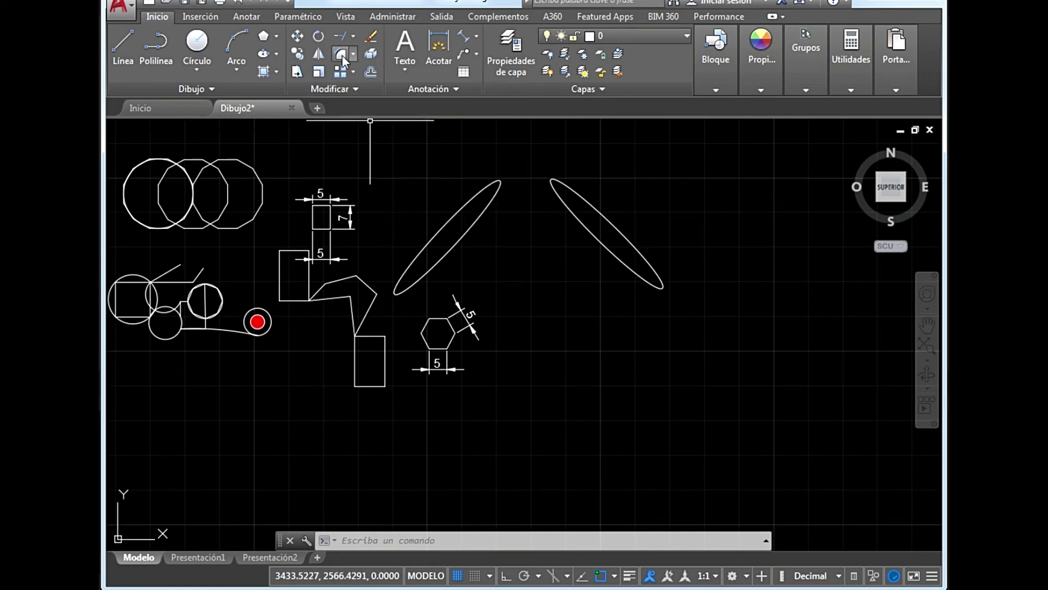
- Draw a horizontal line to the right of the hexagon
left_click(122, 41)
scroll(478, 303, "up", 4)
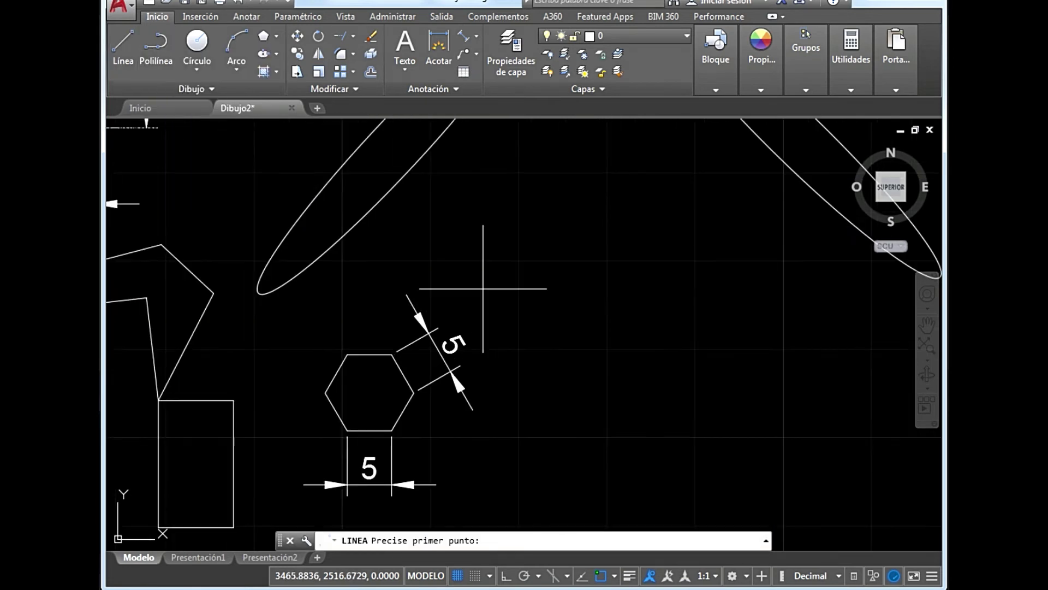
left_click(500, 238)
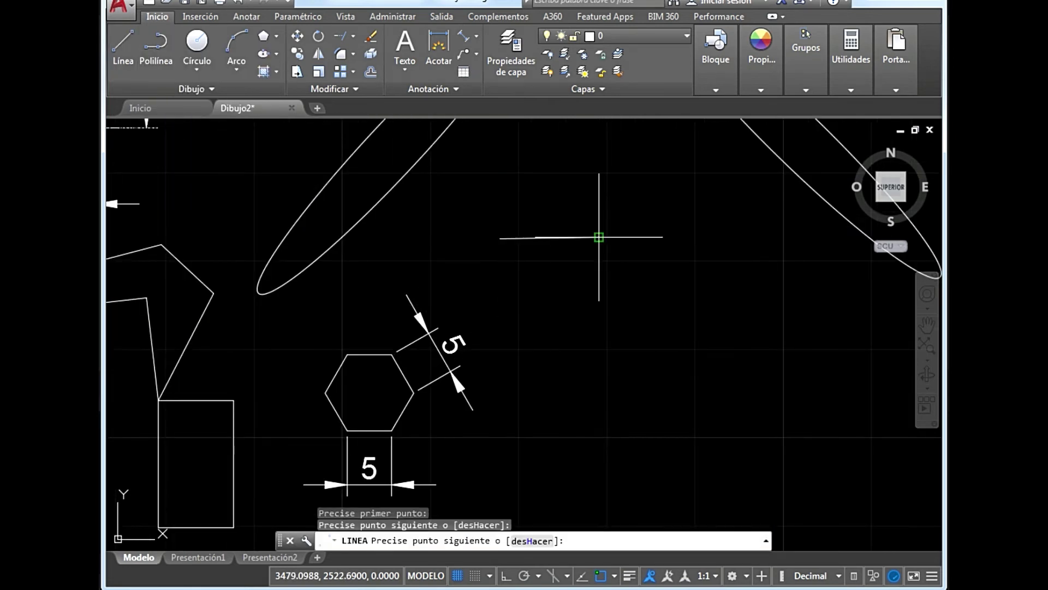
left_click(599, 237)
key("Return")
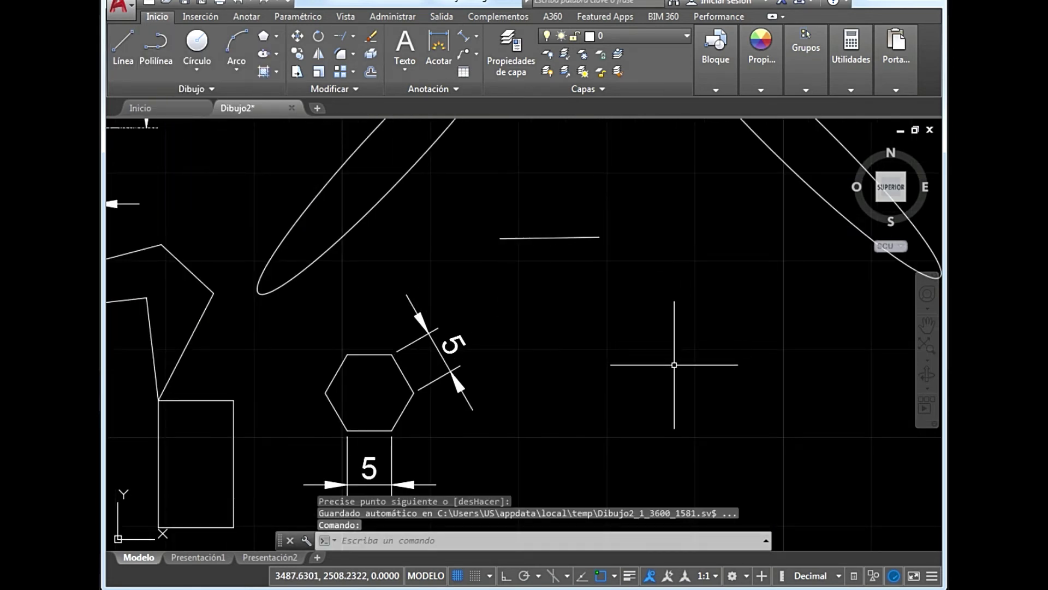
- Draw a separate vertical line to the lower right of the horizontal one
key("Return")
left_click(675, 363)
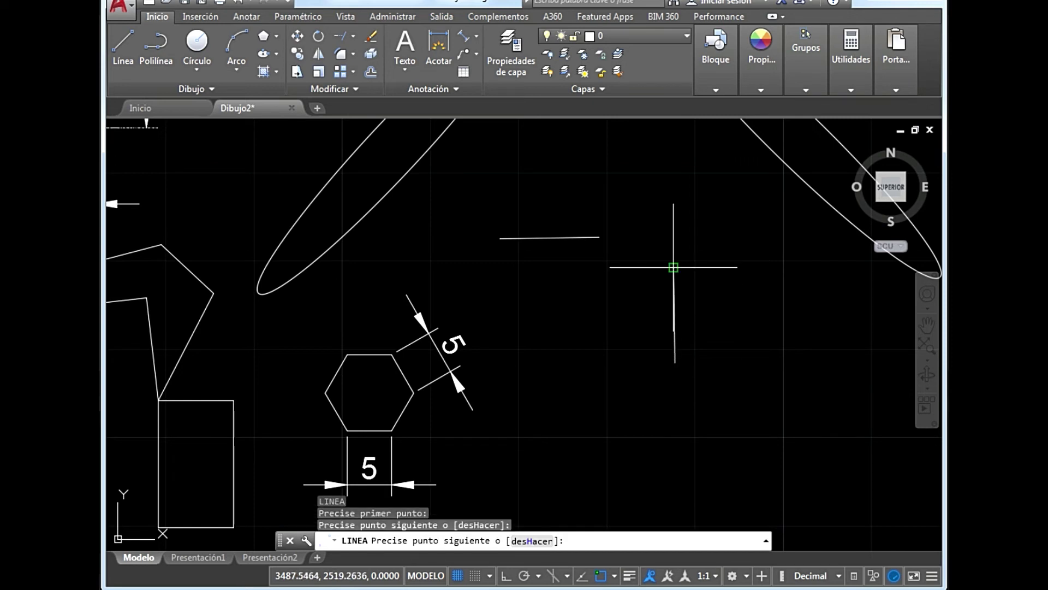
left_click(673, 267)
key("Return")
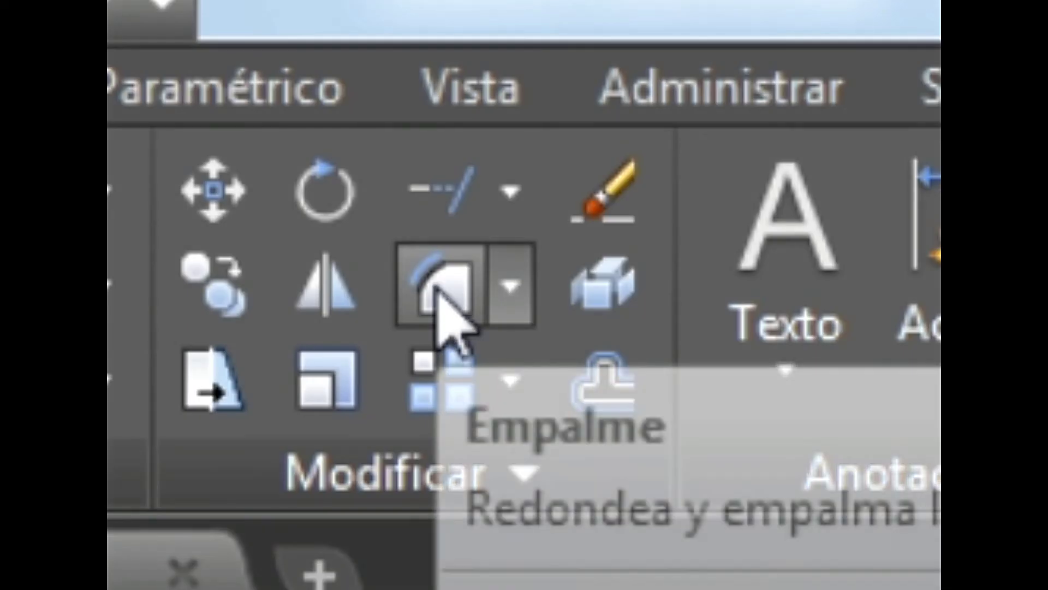
- Fillet the horizontal and vertical lines with a radius of 10
left_click(438, 288)
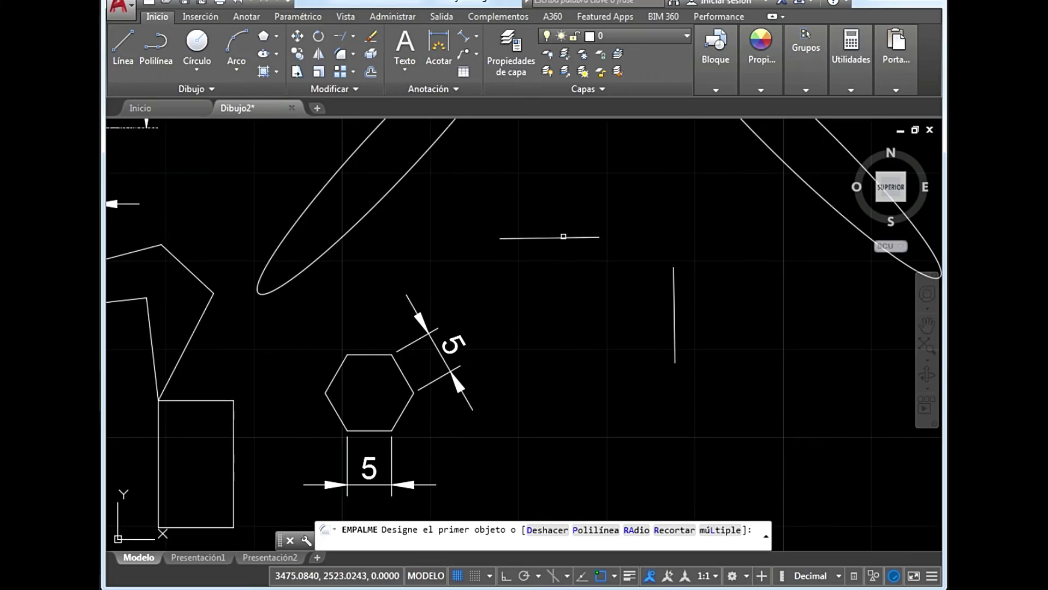
left_click(563, 237)
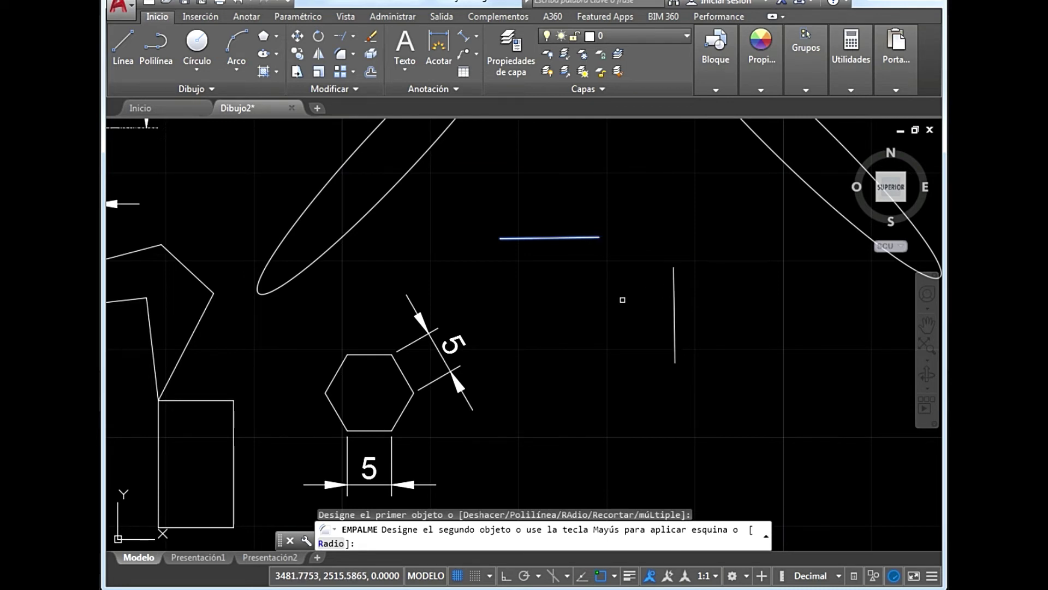
type("r")
key("Return")
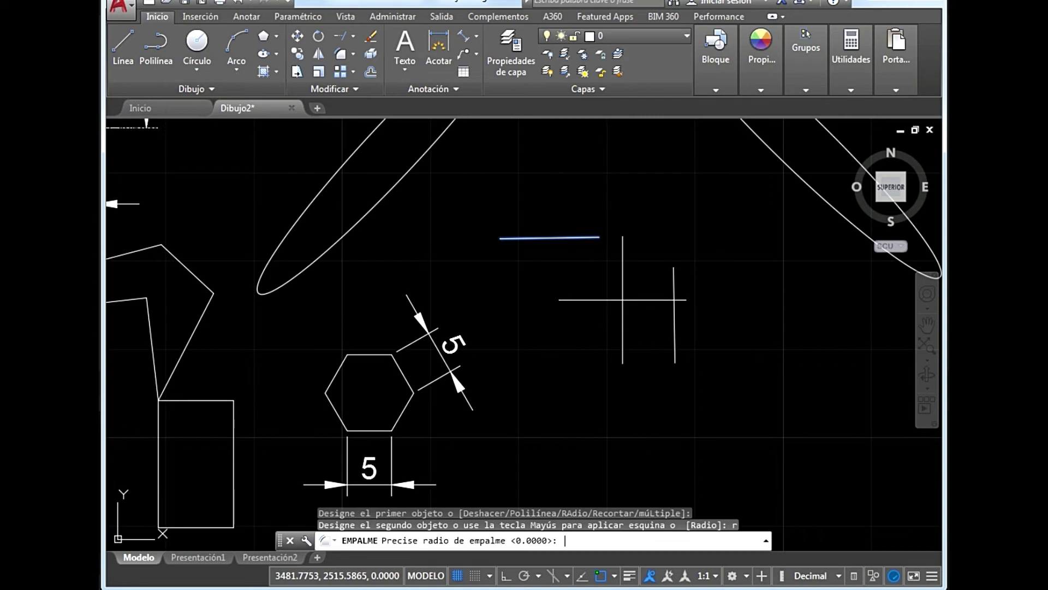
type("10")
key("Return")
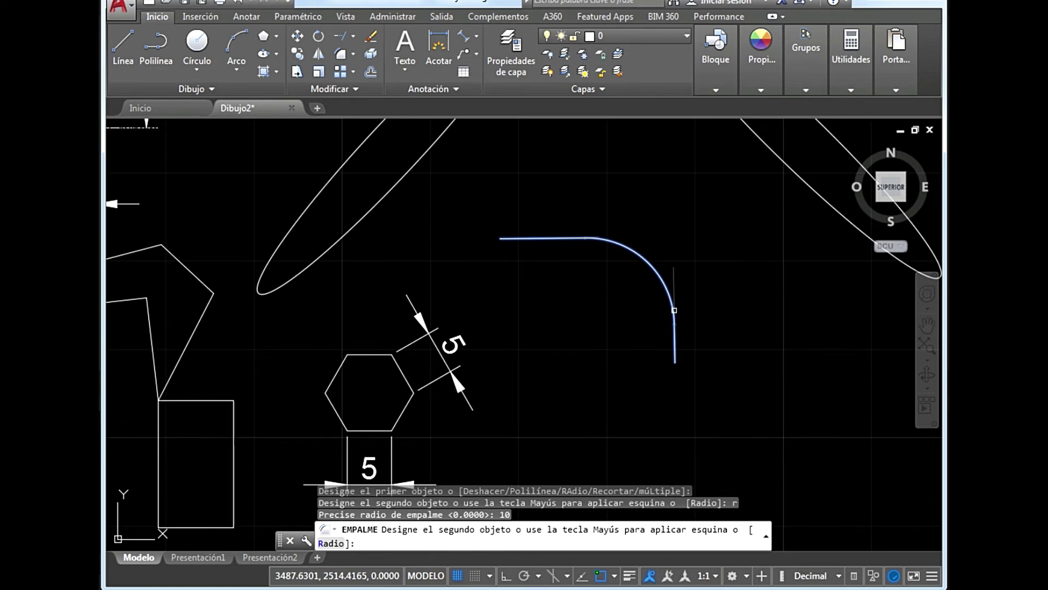
left_click(675, 310)
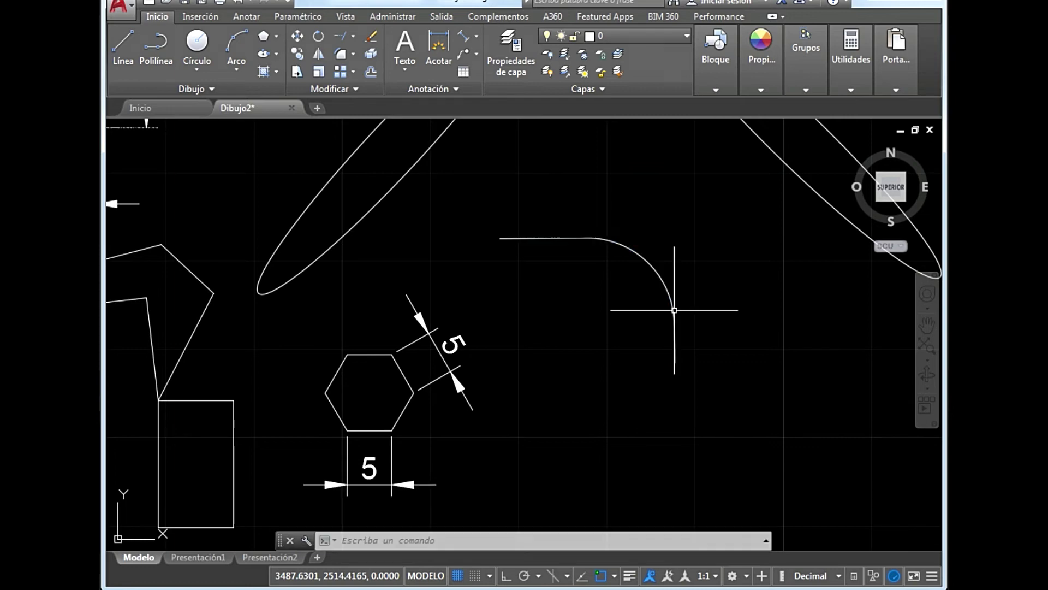
scroll(691, 338, "down", 4)
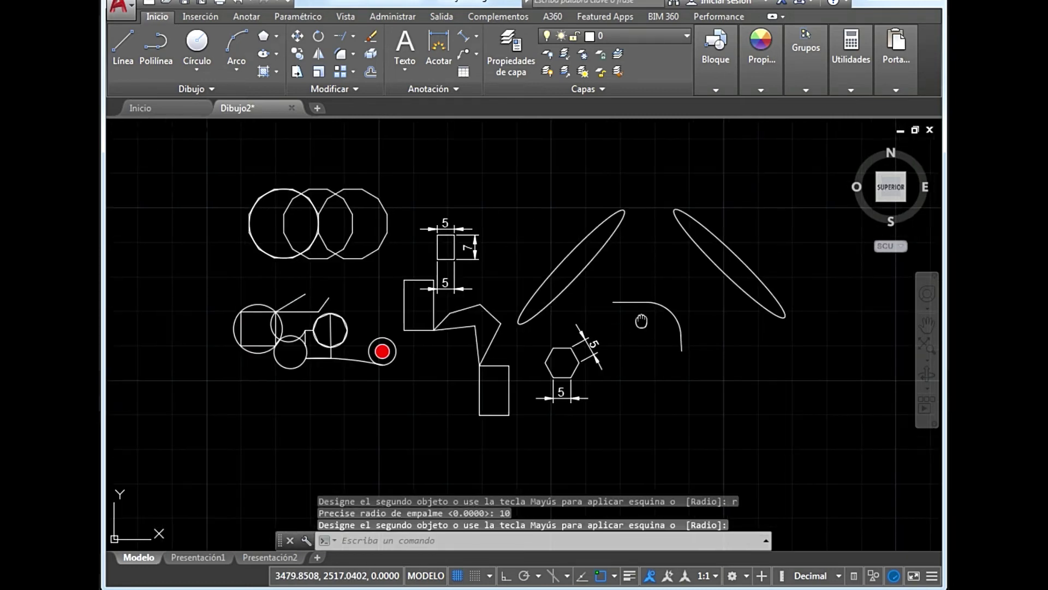
scroll(480, 294, "up", 1)
scroll(479, 292, "up", 3)
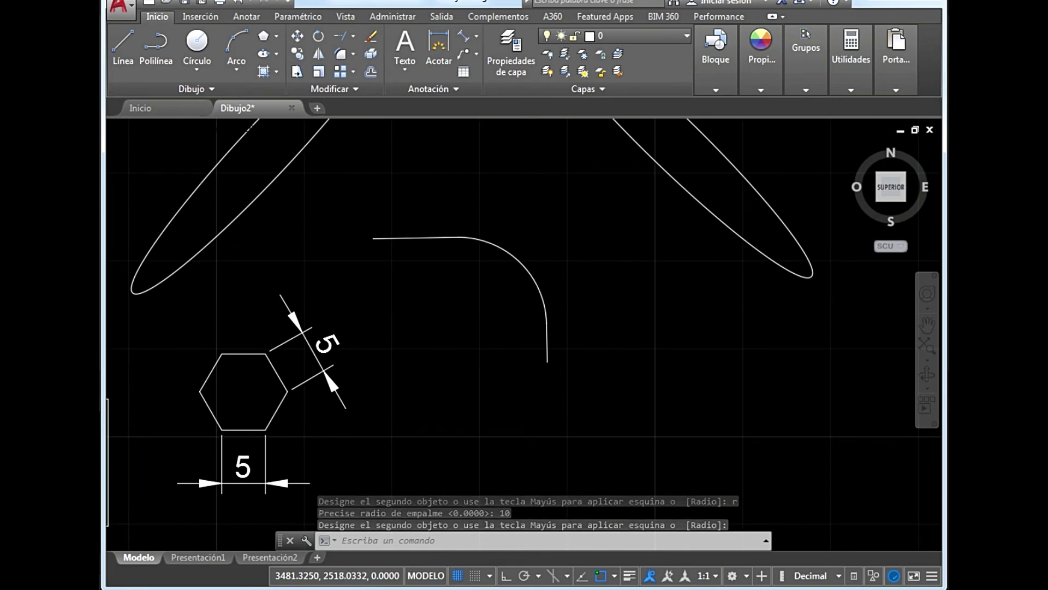
scroll(479, 292, "down", 2)
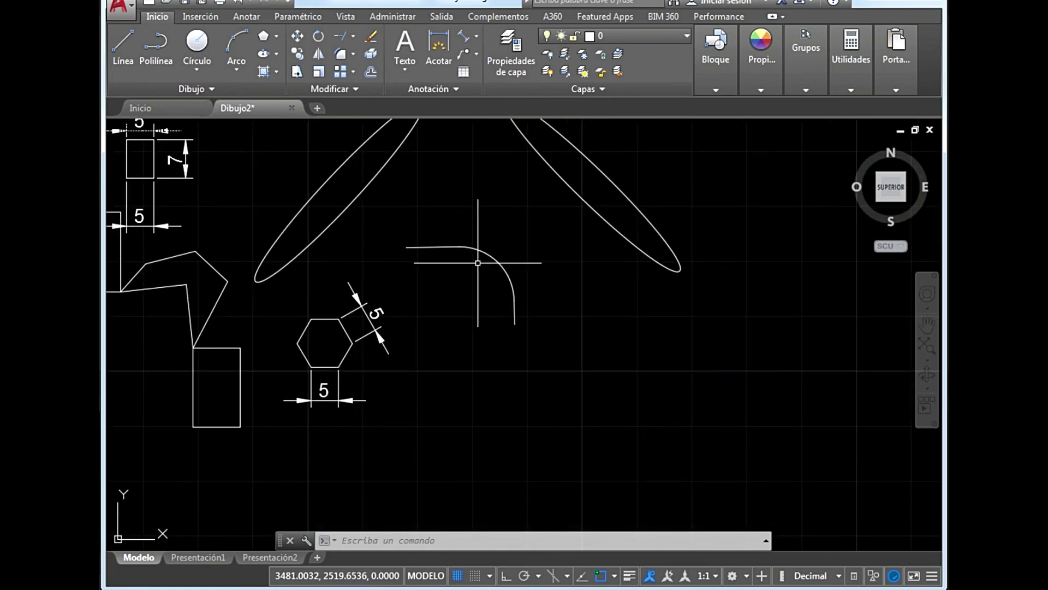
middle_click_drag(480, 251, 484, 269)
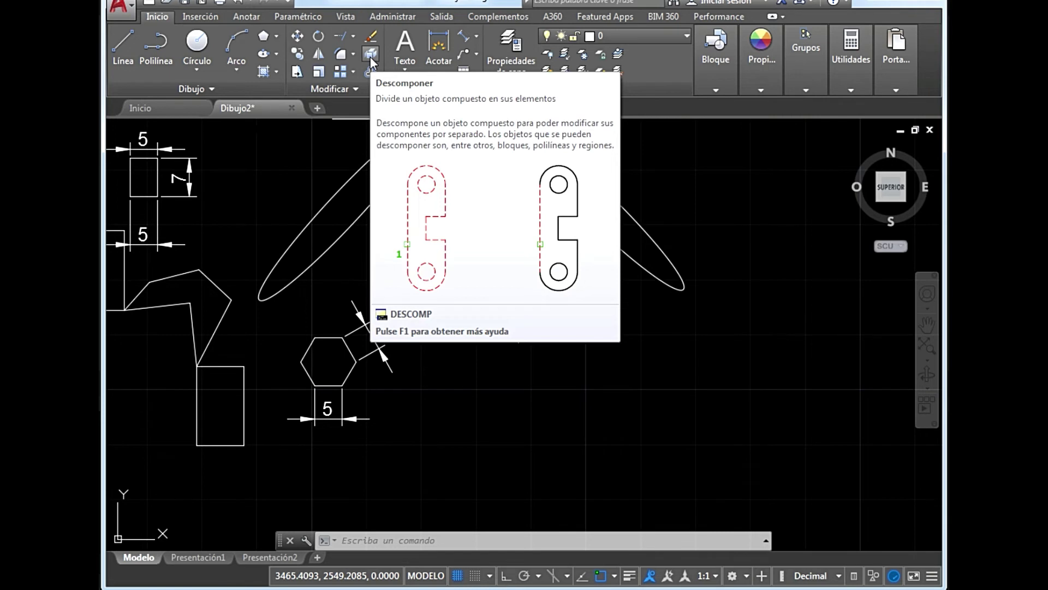
left_click(702, 61)
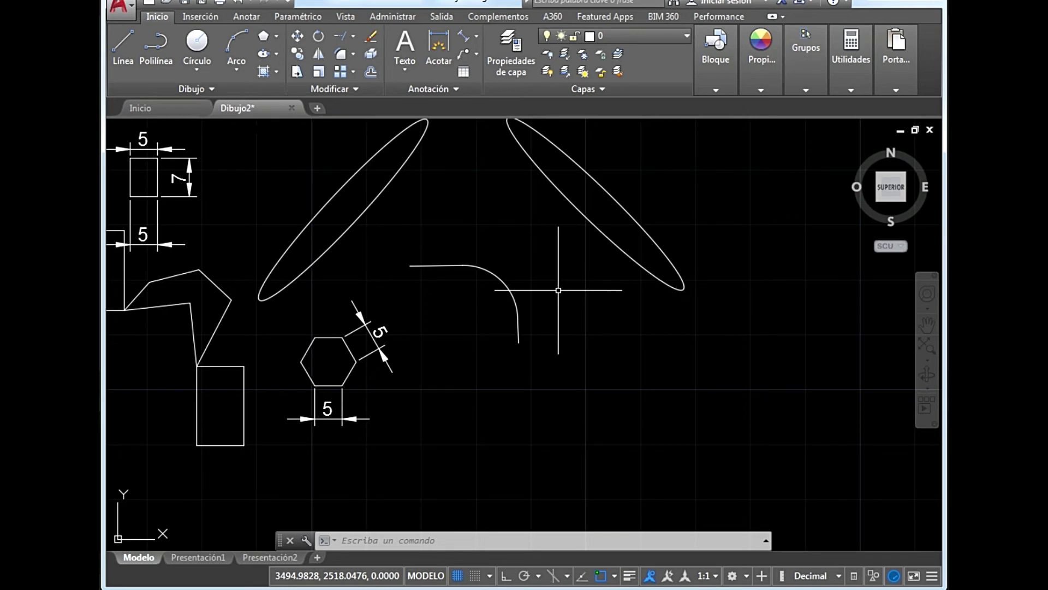
scroll(574, 222, "down", 2)
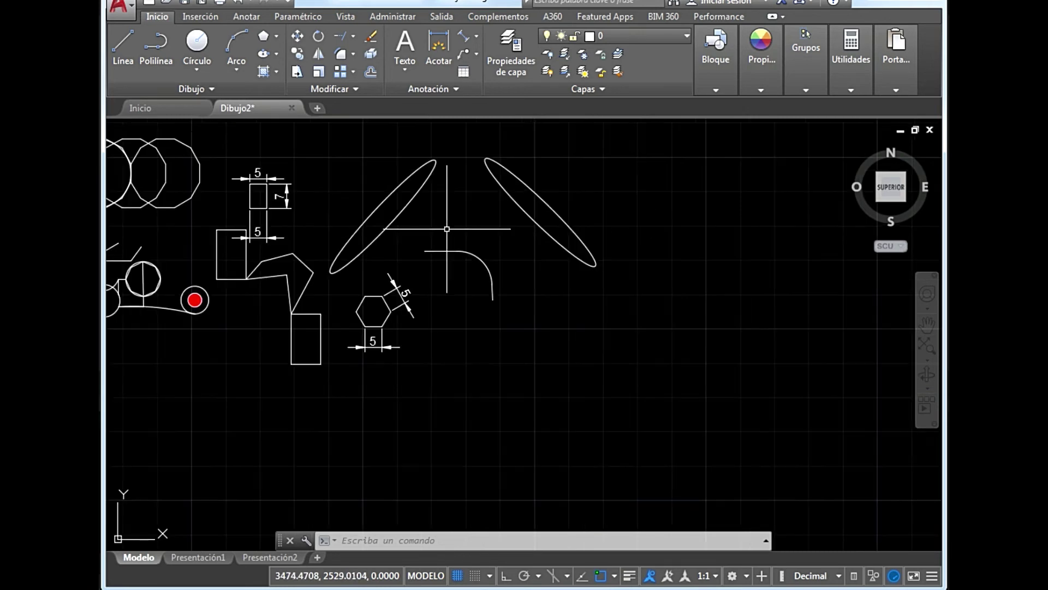
middle_click_drag(355, 235, 464, 284)
scroll(367, 224, "up", 4)
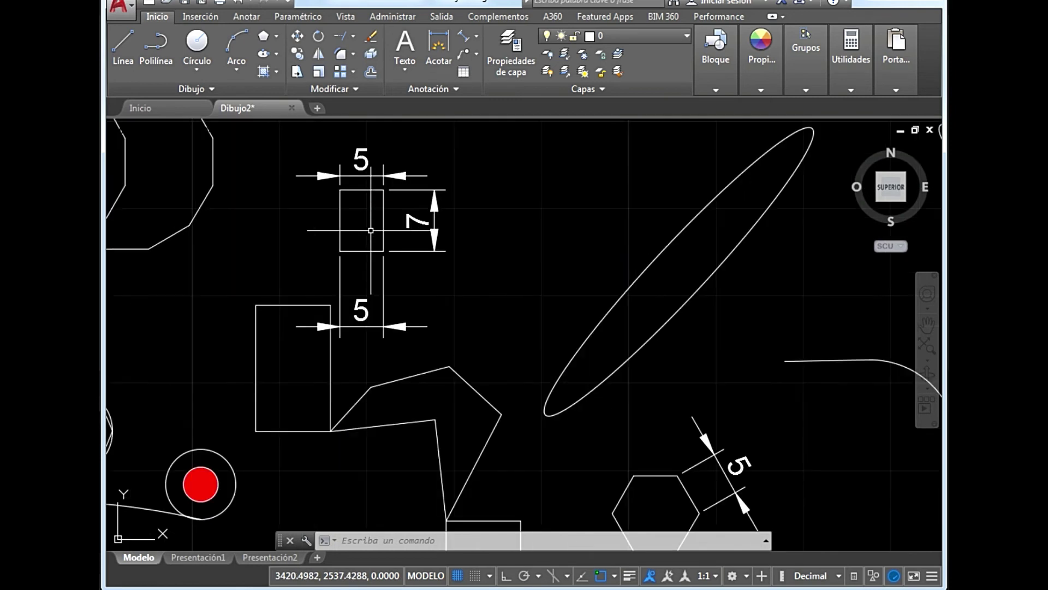
mouse_move(370, 231)
middle_mouse_down()
mouse_move(383, 224)
mouse_move(375, 284)
middle_mouse_up()
scroll(374, 259, "down", 2)
scroll(374, 260, "up", 4)
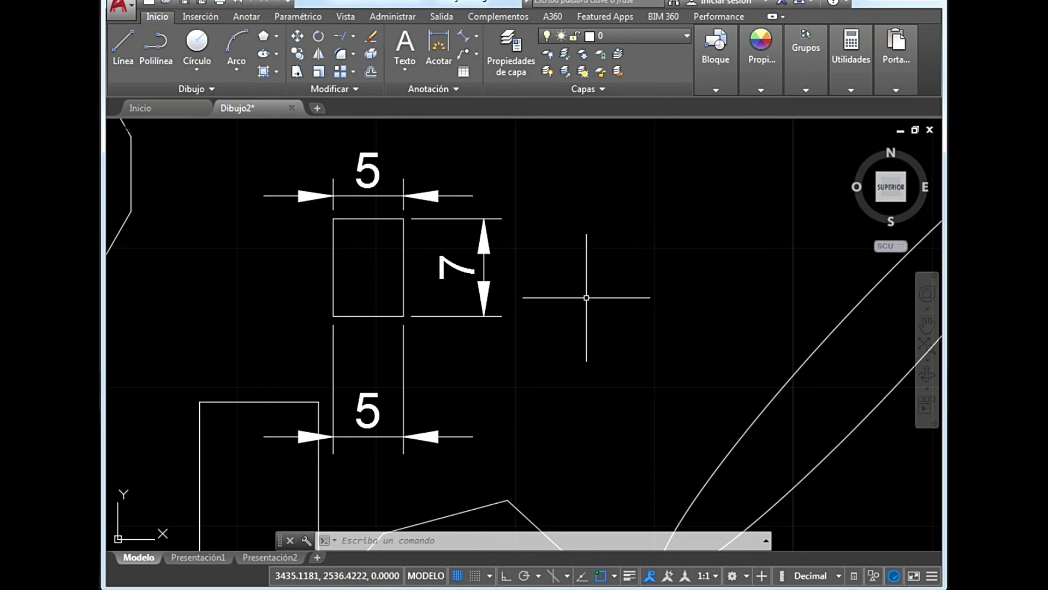
scroll(552, 265, "down", 2)
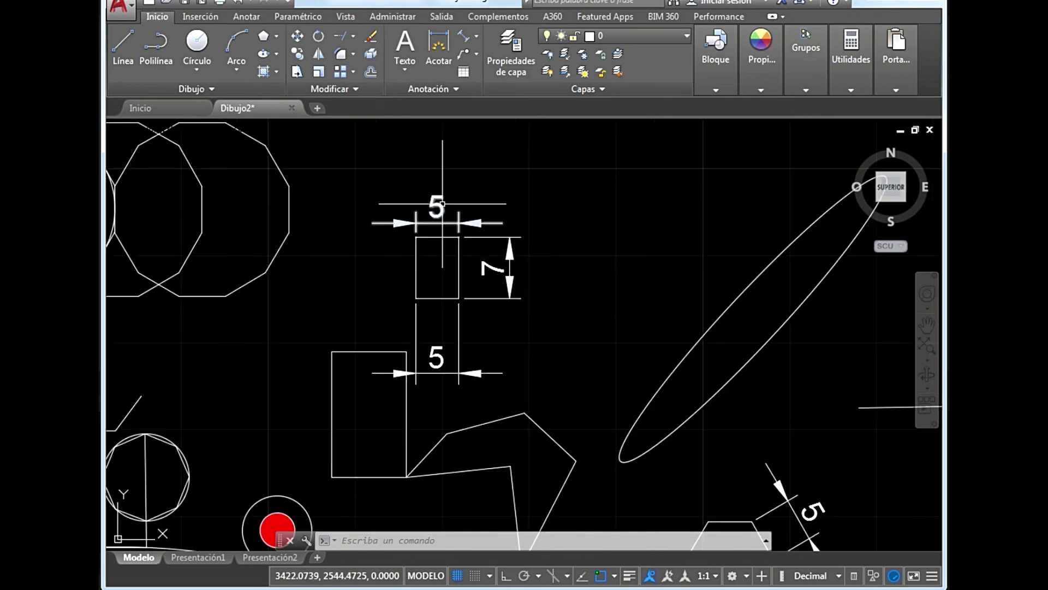
scroll(568, 240, "up", 2)
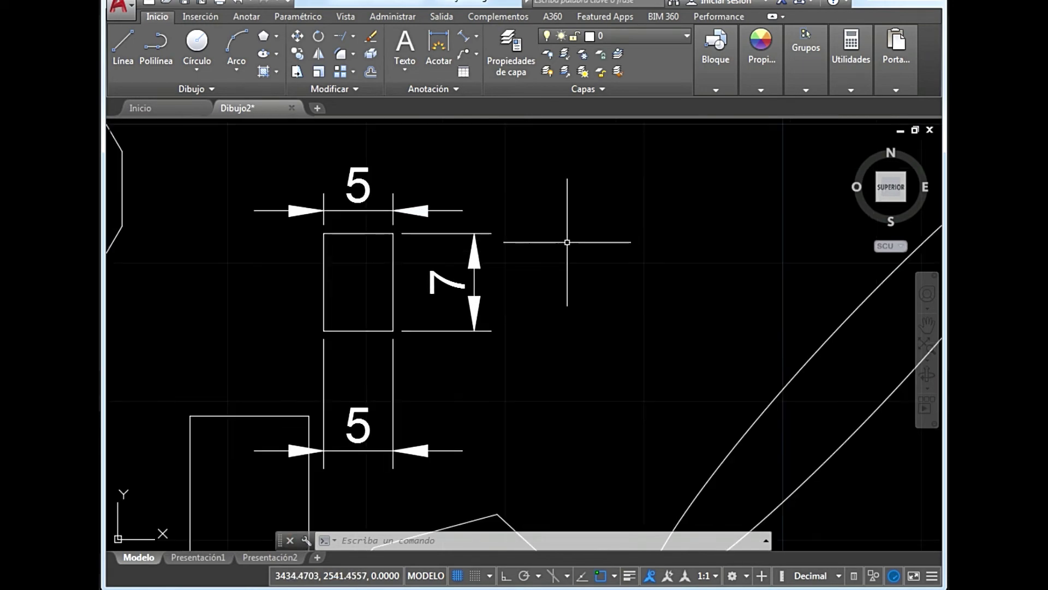
scroll(568, 240, "down", 2)
scroll(568, 251, "down", 2)
mouse_move(569, 253)
middle_mouse_down()
mouse_move(421, 269)
mouse_move(374, 292)
middle_mouse_up()
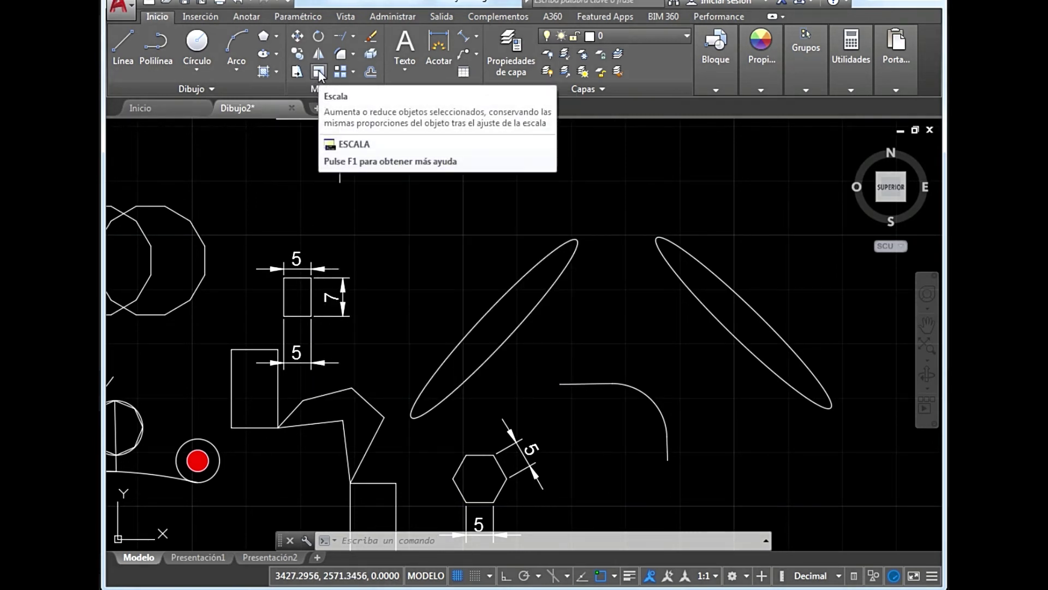
- Start Escala (SCALE) and select the hexagon
left_click(318, 71)
scroll(458, 257, "down", 4)
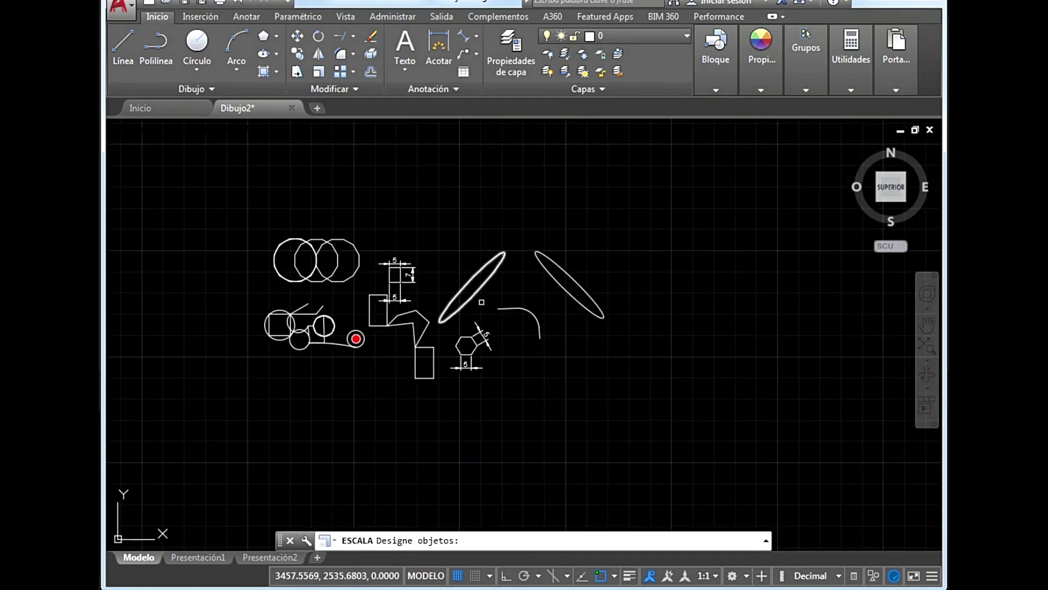
scroll(468, 359, "up", 2)
scroll(513, 284, "up", 3)
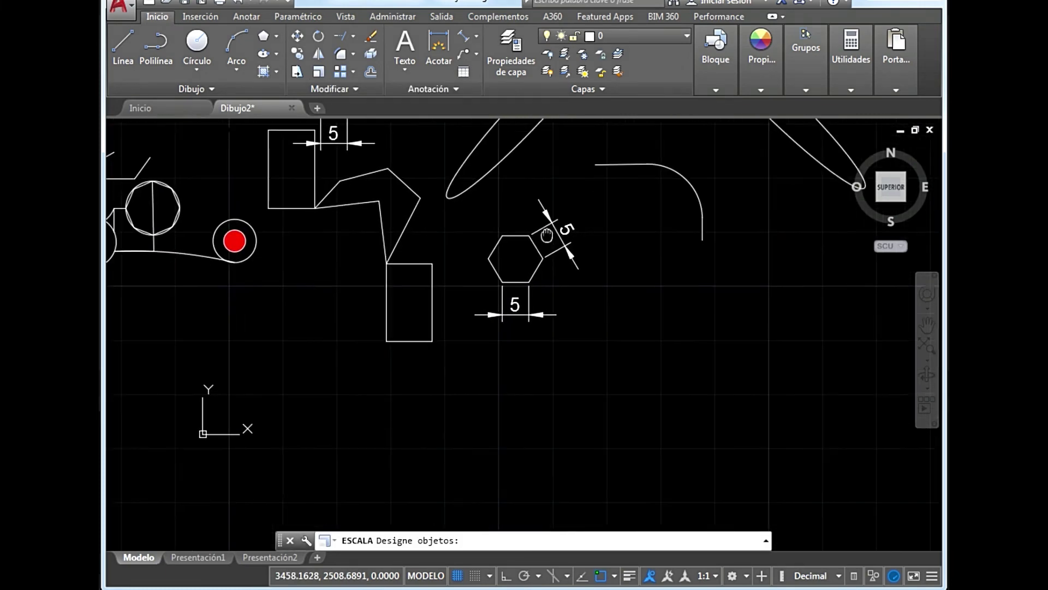
scroll(532, 260, "up", 1)
scroll(533, 259, "up", 2)
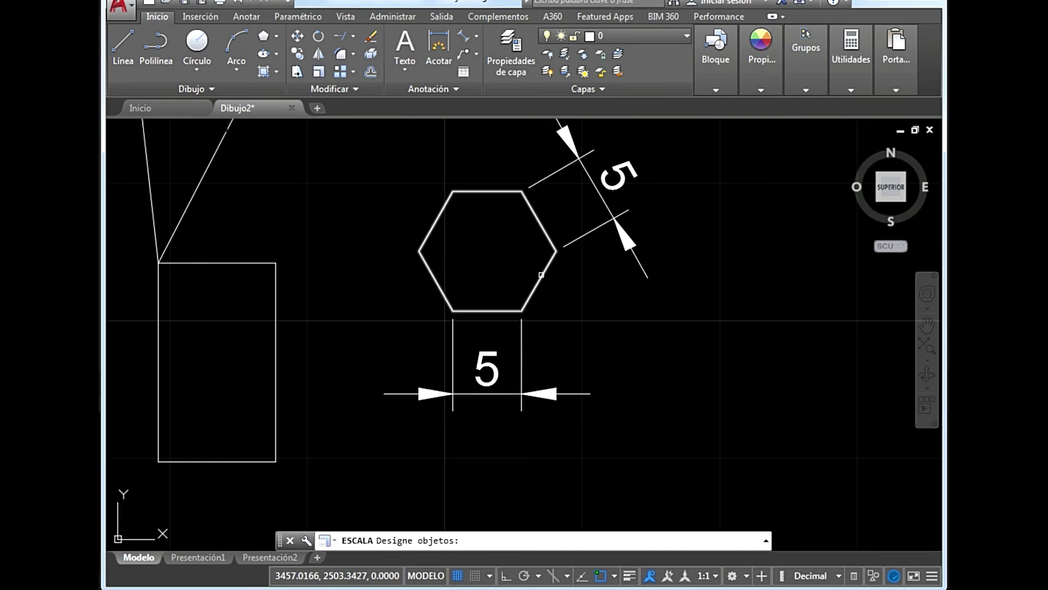
left_click(541, 277)
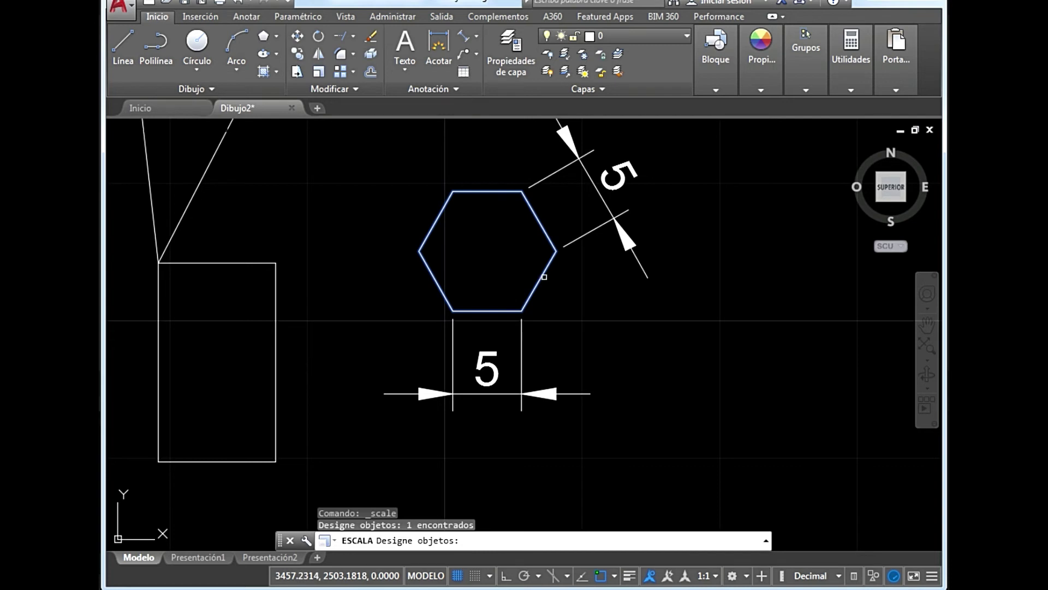
key("Return")
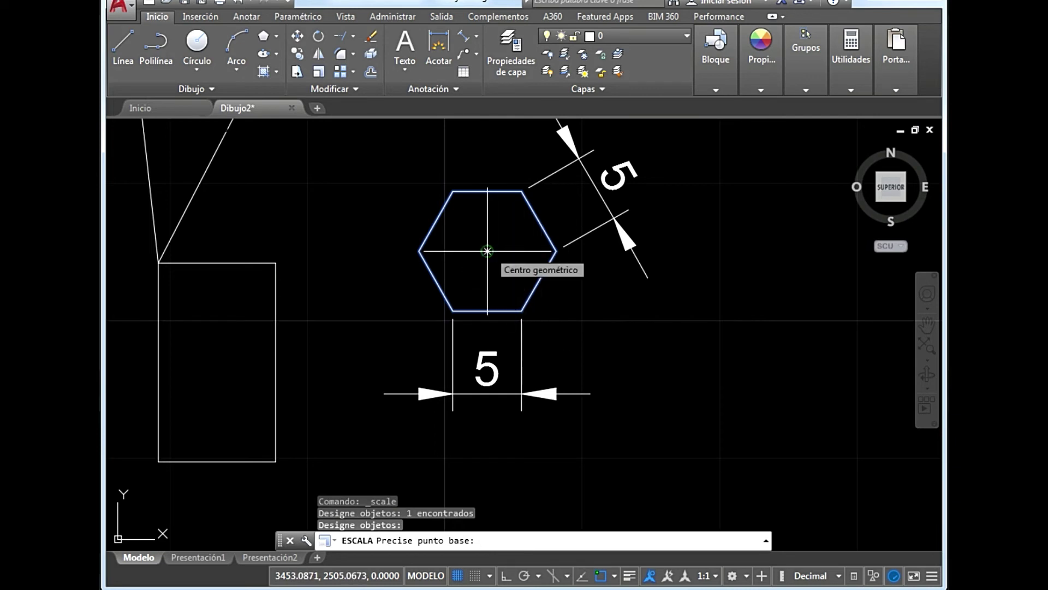
- Scale the hexagon by factor 2 about its centre so its sides read 10
left_click(487, 251)
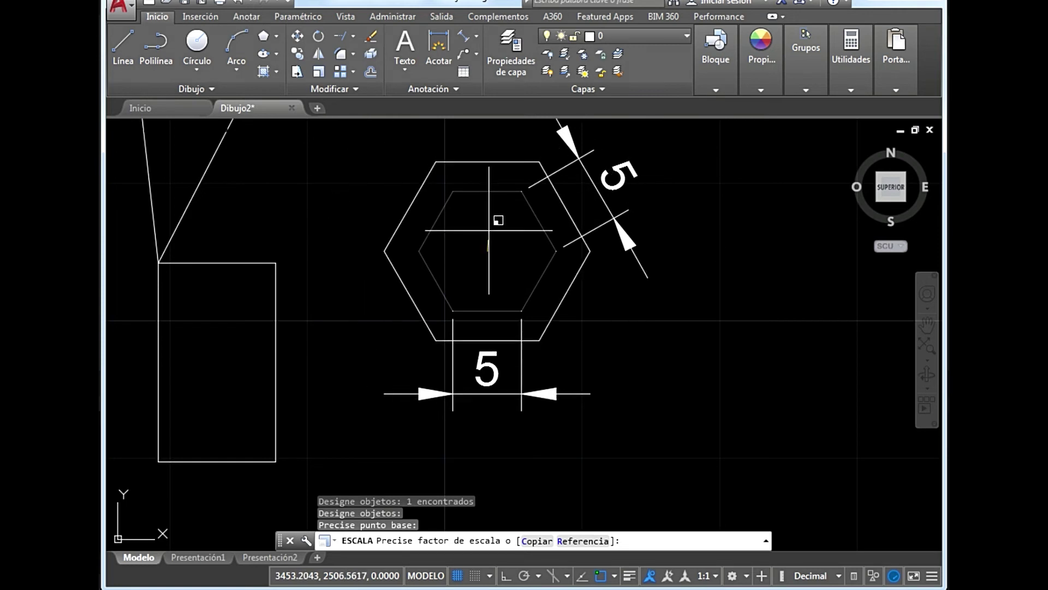
scroll(474, 224, "down", 2)
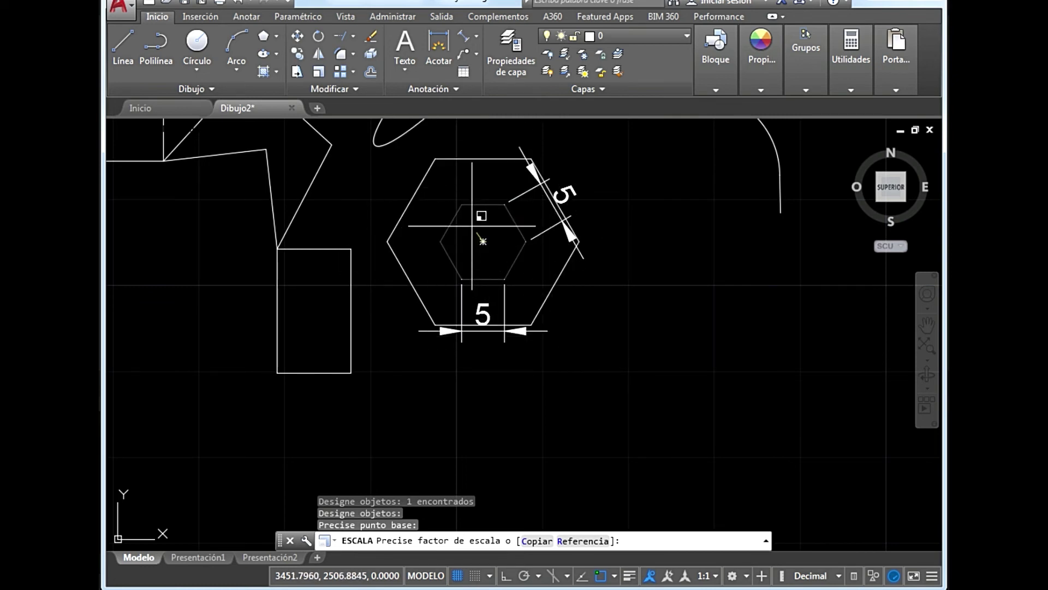
type("2")
key("Return")
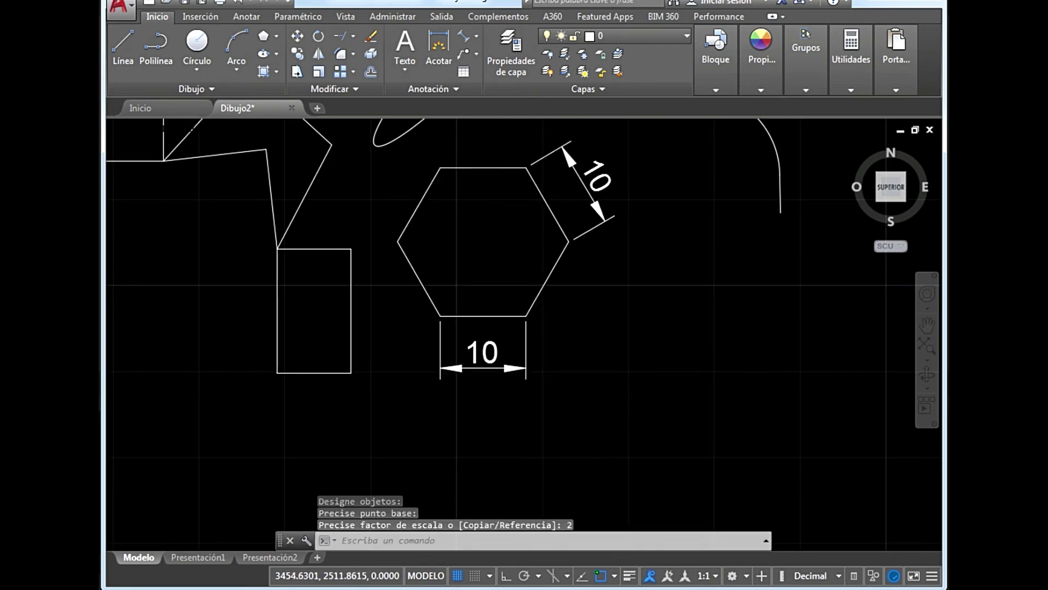
scroll(495, 184, "up", 2)
scroll(496, 184, "down", 3)
scroll(538, 228, "up", 1)
scroll(537, 228, "up", 1)
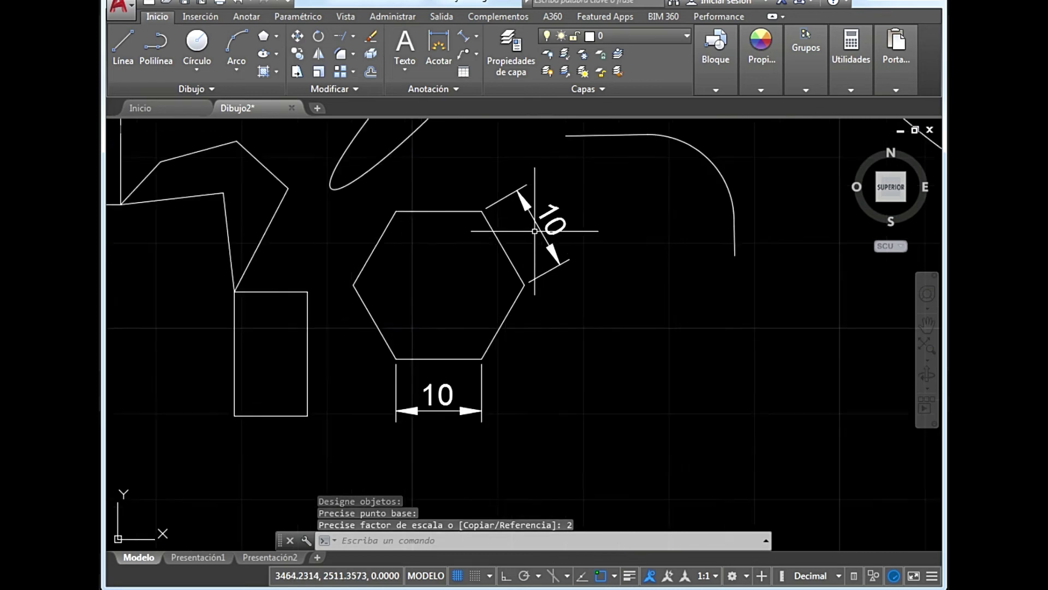
scroll(538, 228, "up", 2)
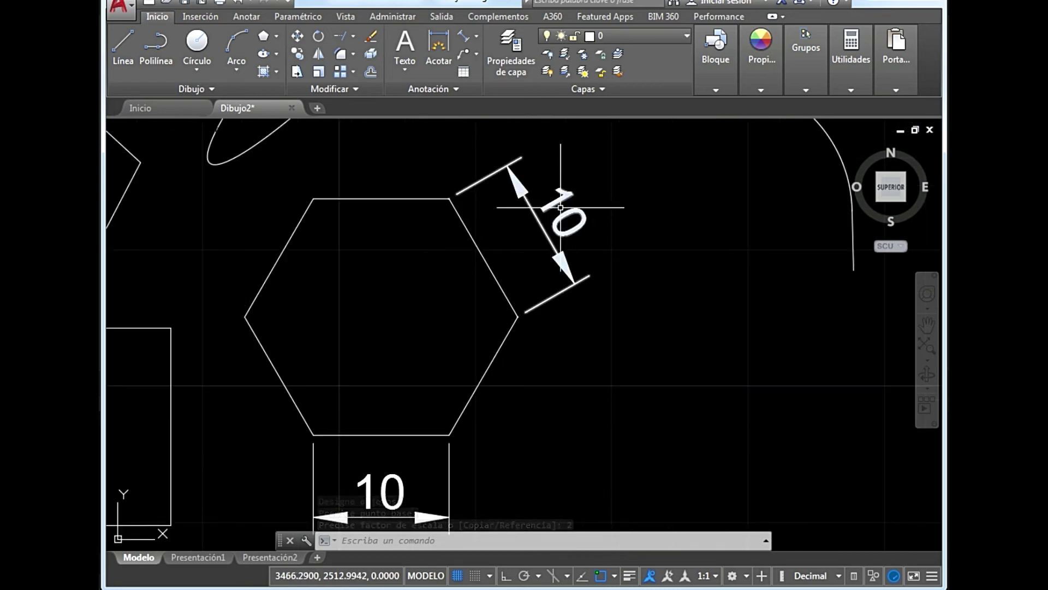
scroll(493, 354, "down", 3)
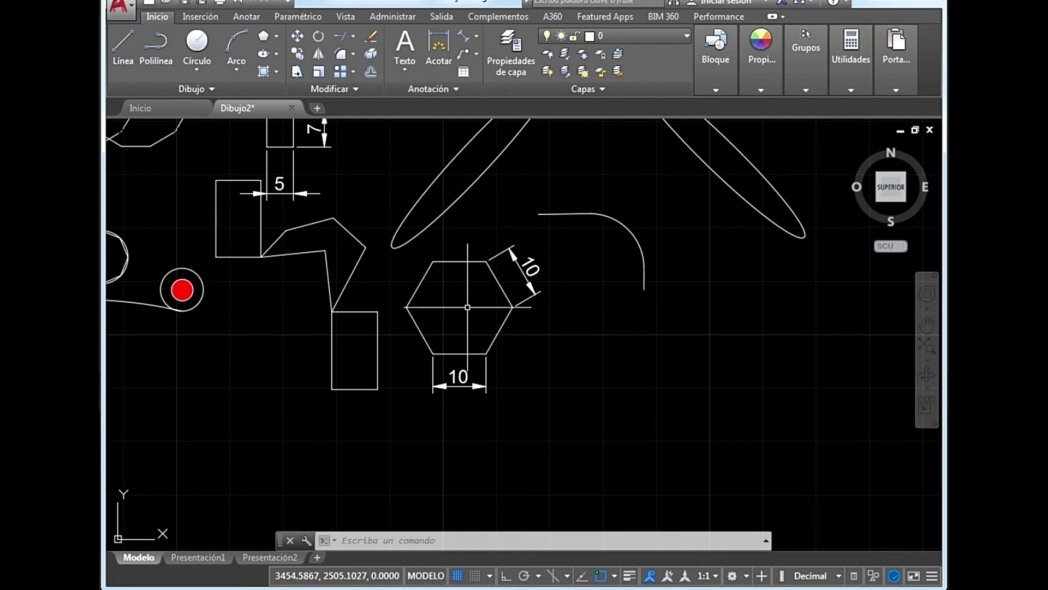
scroll(467, 307, "up", 2)
scroll(468, 307, "down", 2)
middle_click_drag(467, 306, 483, 304)
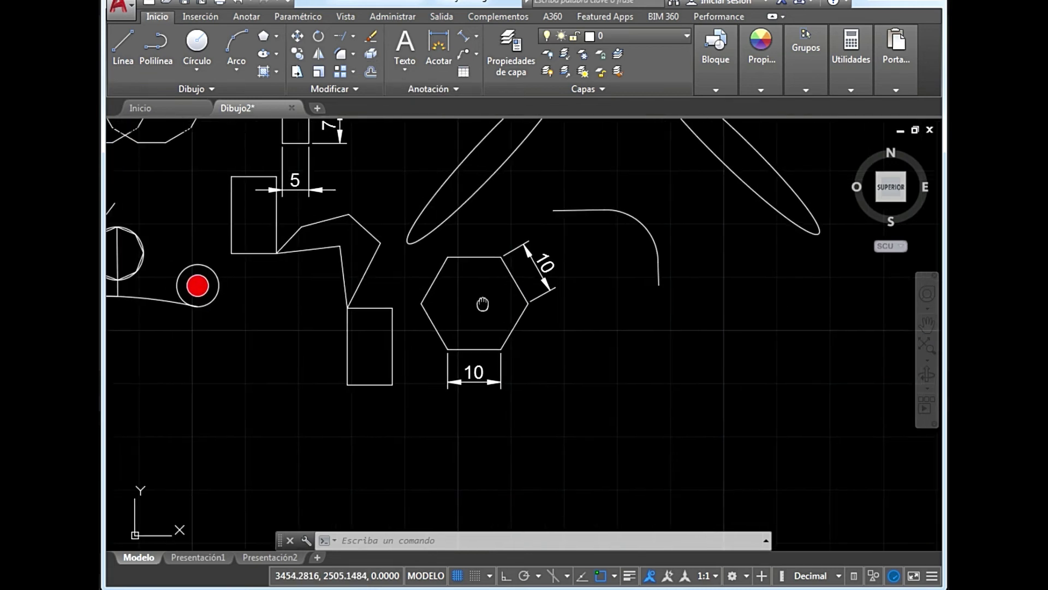
scroll(471, 293, "up", 2)
scroll(471, 293, "down", 2)
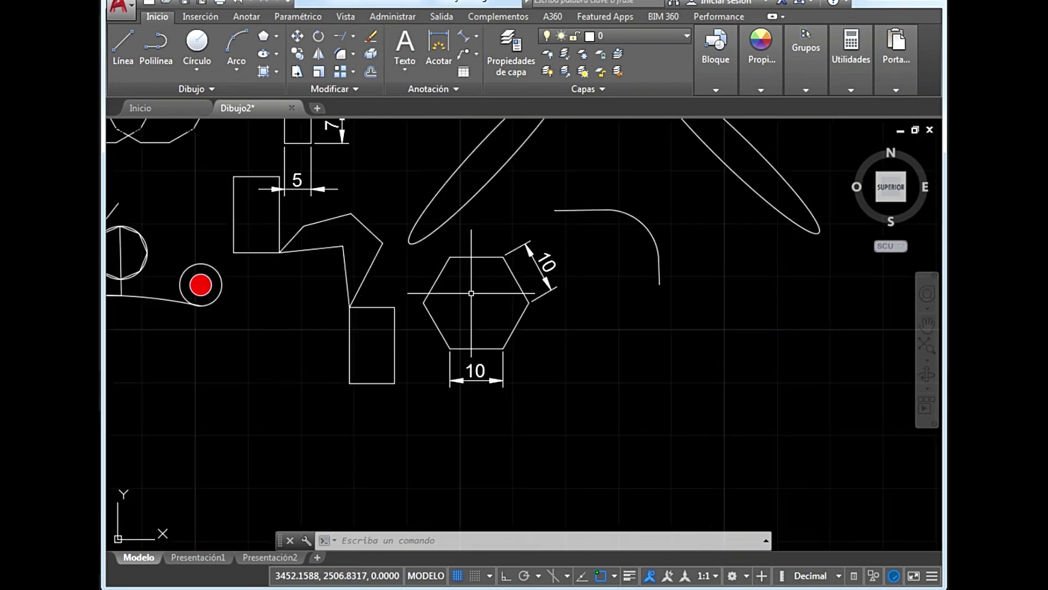
scroll(471, 293, "down", 1)
scroll(467, 308, "up", 3)
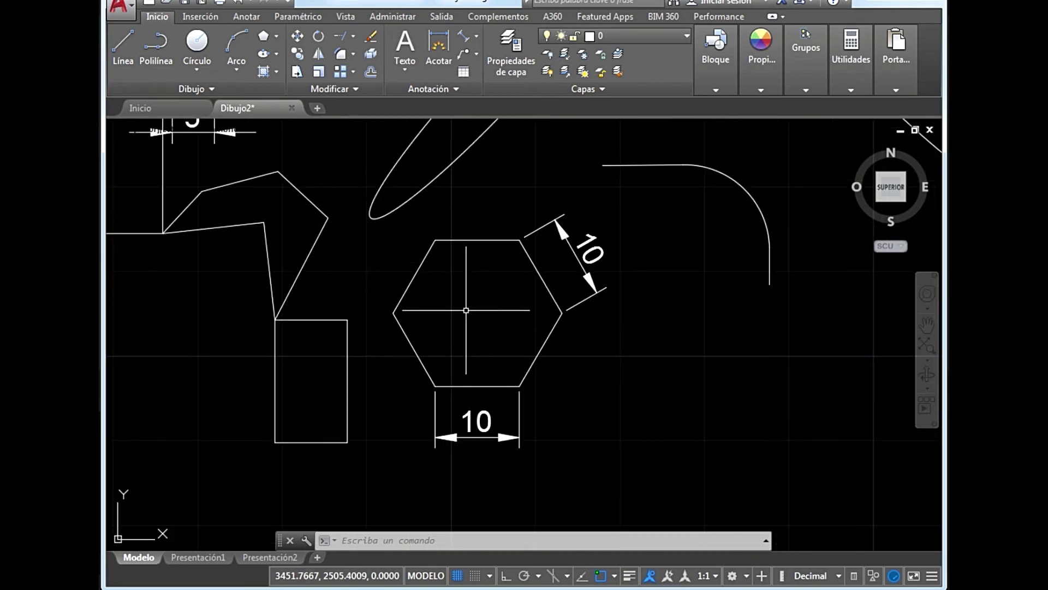
scroll(465, 311, "up", 2)
scroll(469, 310, "down", 2)
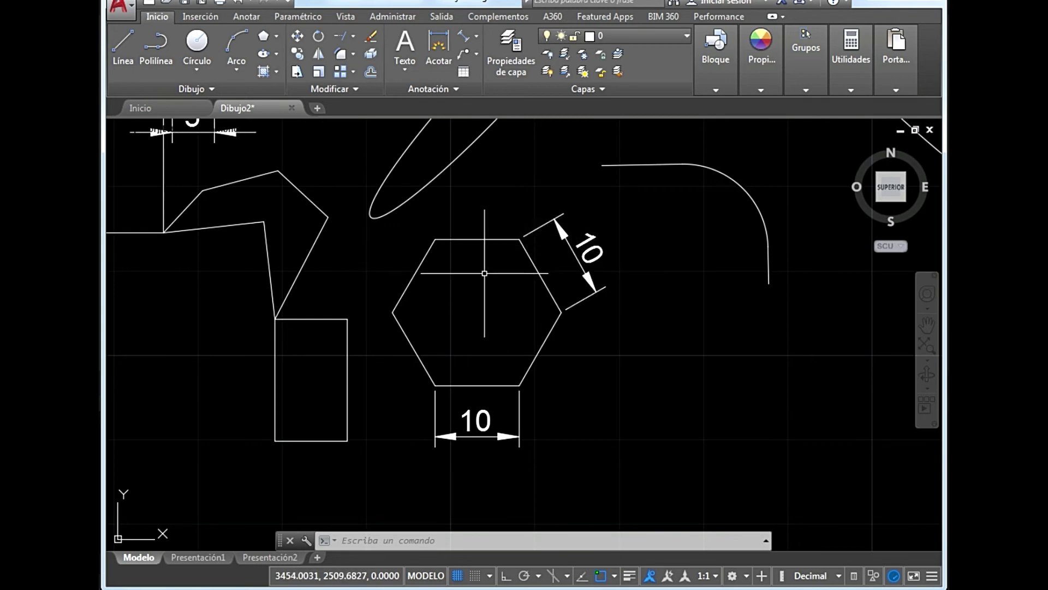
scroll(484, 273, "down", 3)
scroll(474, 287, "up", 3)
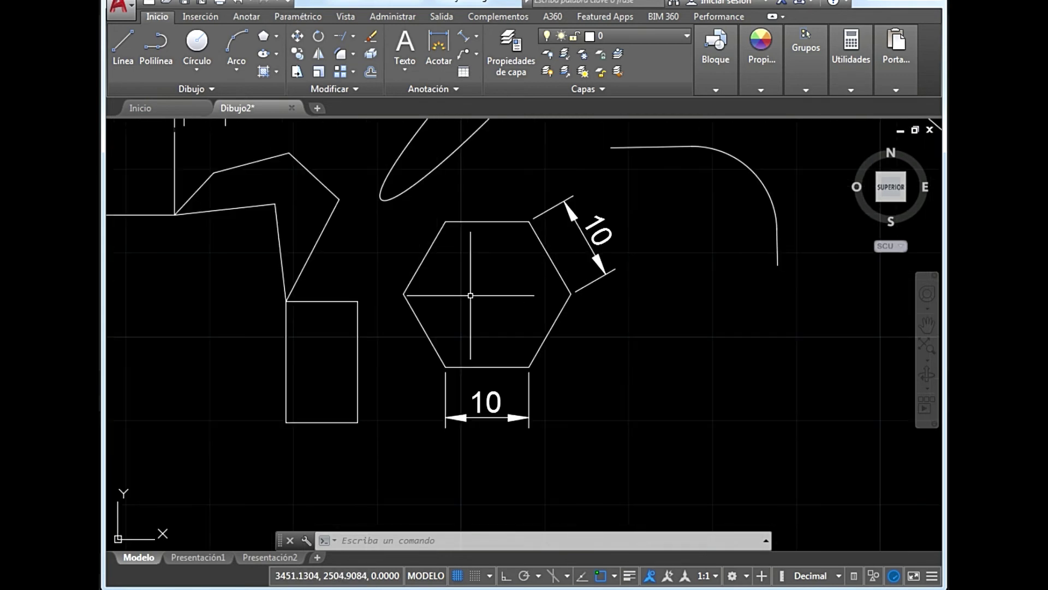
scroll(473, 295, "up", 2)
scroll(483, 304, "down", 2)
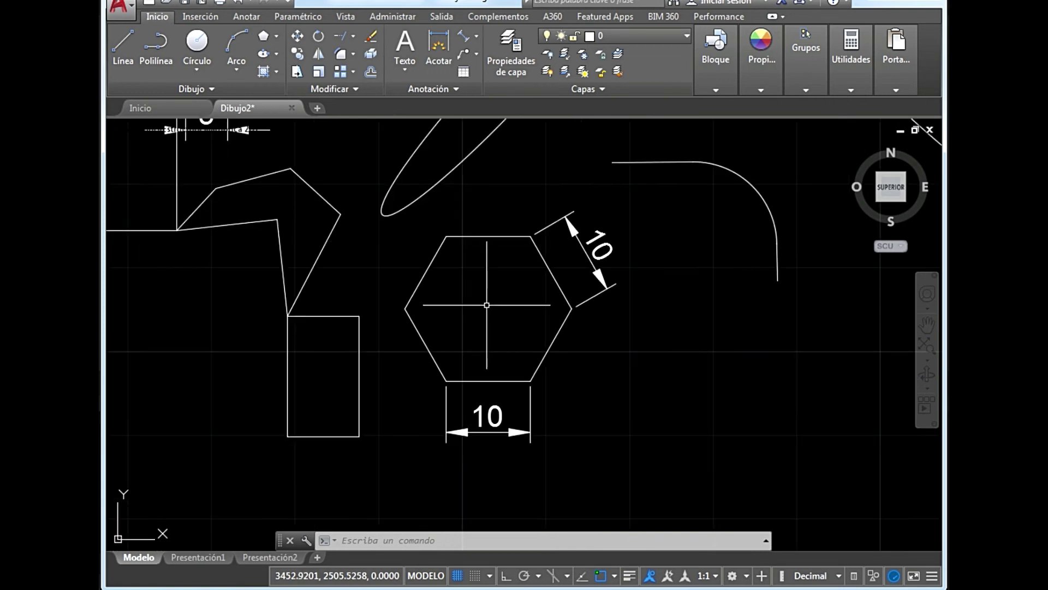
middle_click_drag(486, 305, 468, 303)
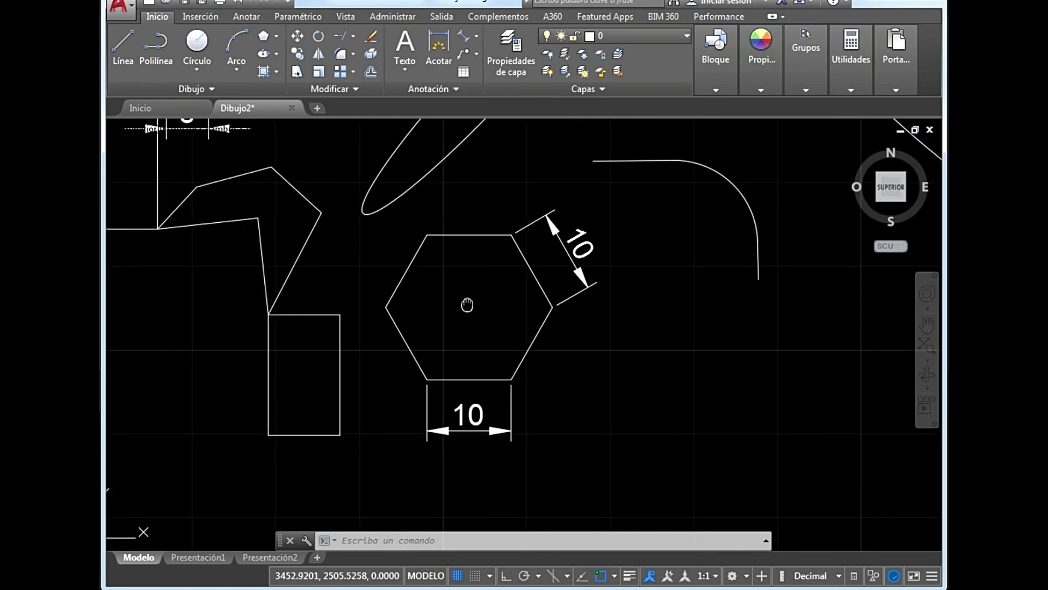
- Scale the hexagon by 0.5 about its centre so its dimensions read 5
left_click(320, 72)
left_click(487, 234)
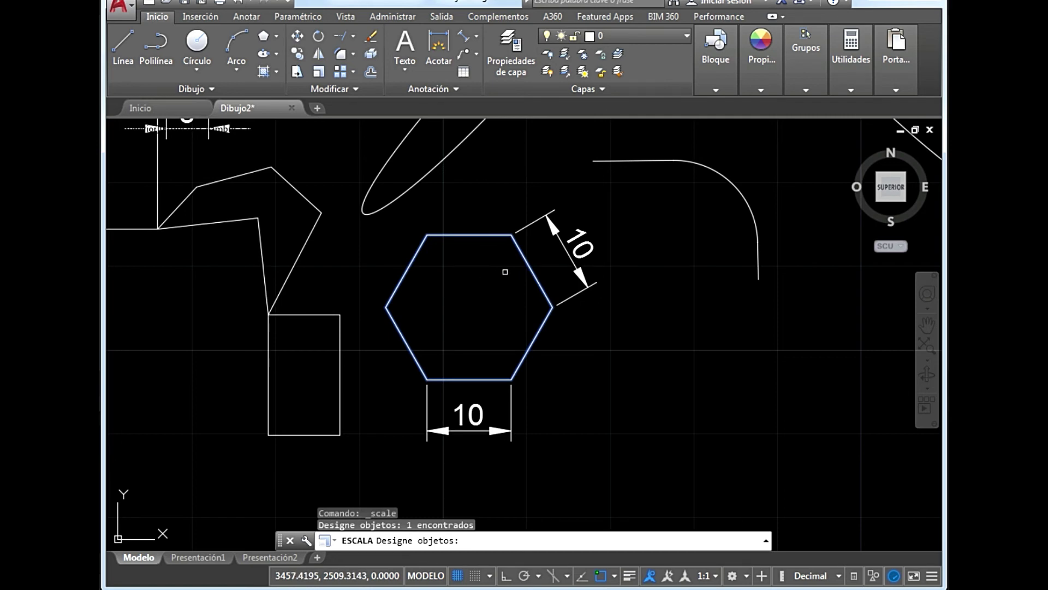
key("Return")
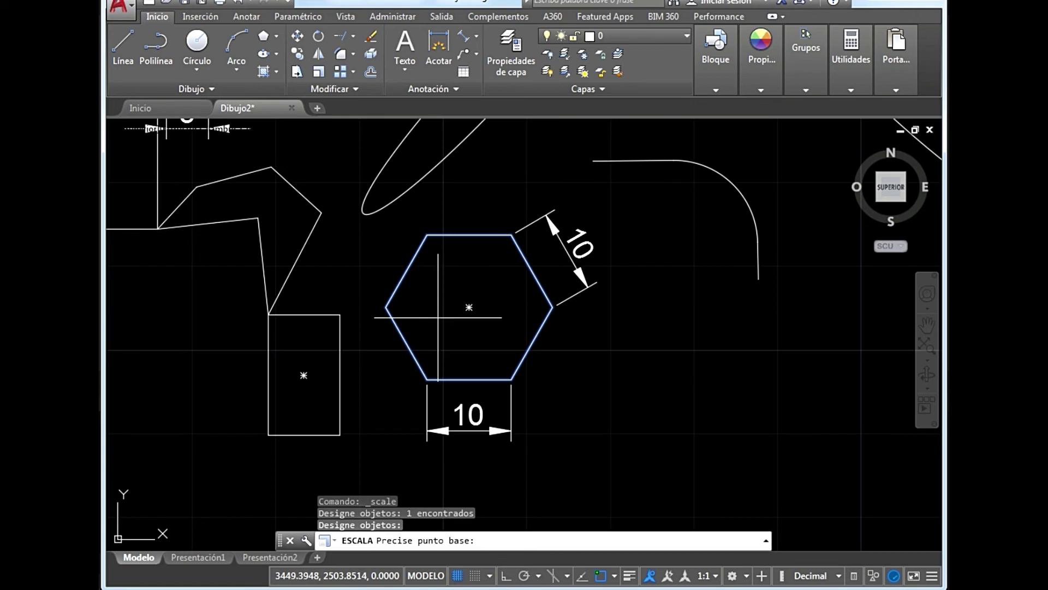
left_click(468, 306)
type("0.5")
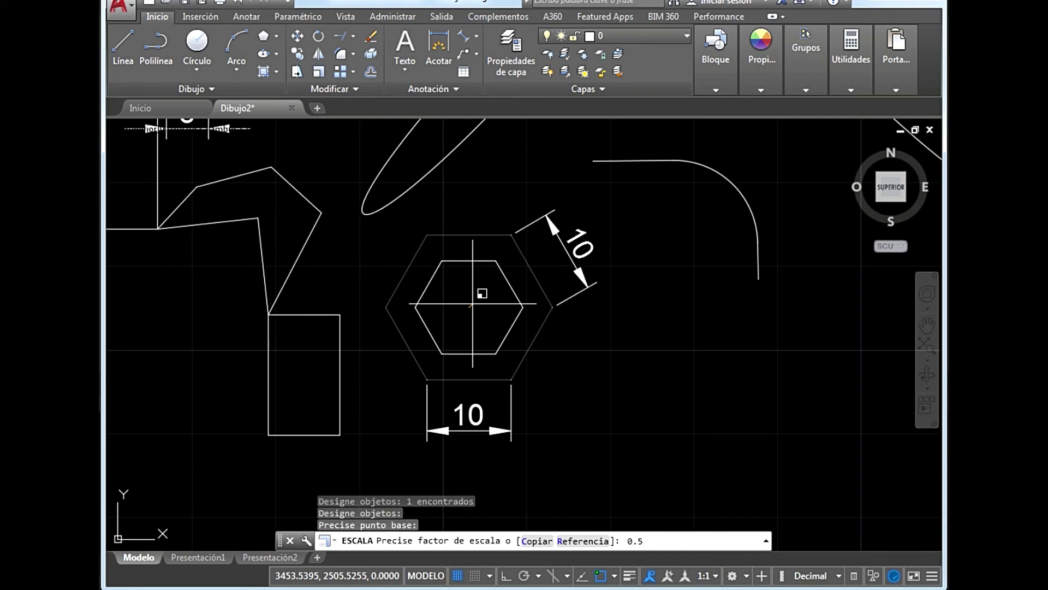
key("Return")
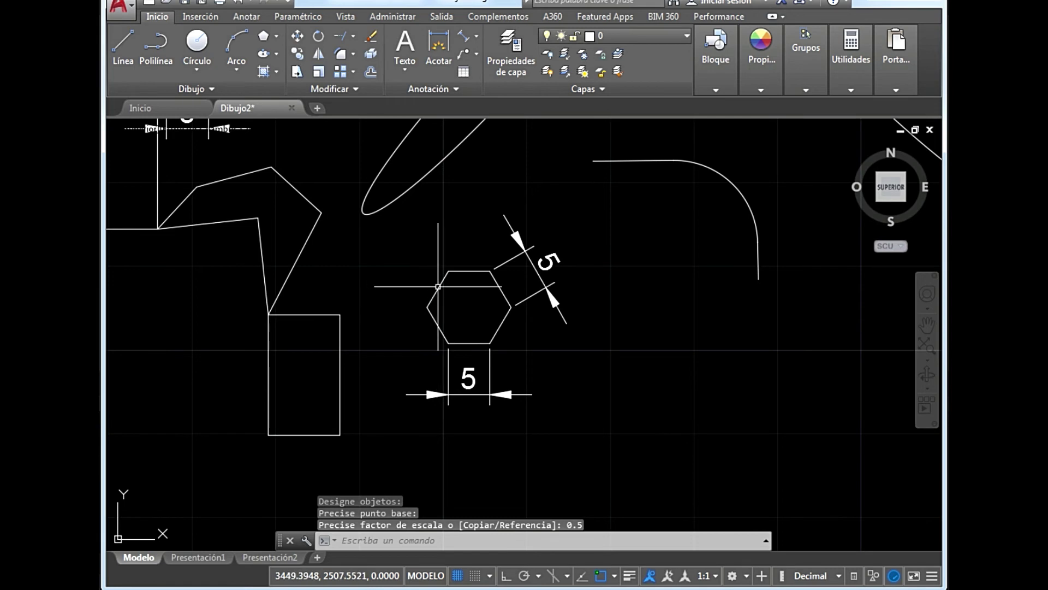
left_click(319, 74)
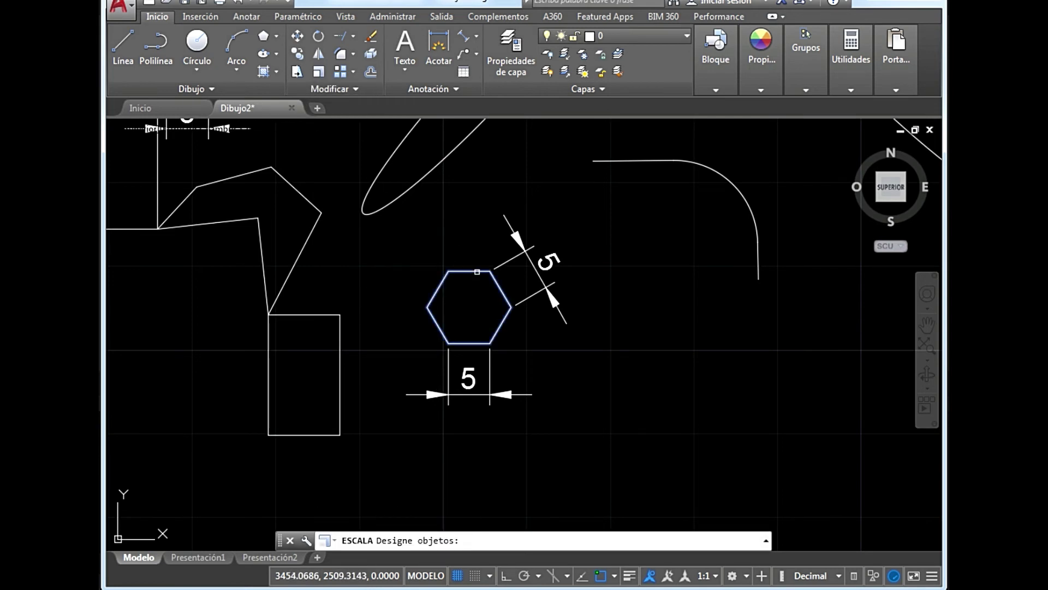
- Scale the hexagon by 1/3 about its centre, so its dimension reads 1,67
left_click(477, 271)
key("Return")
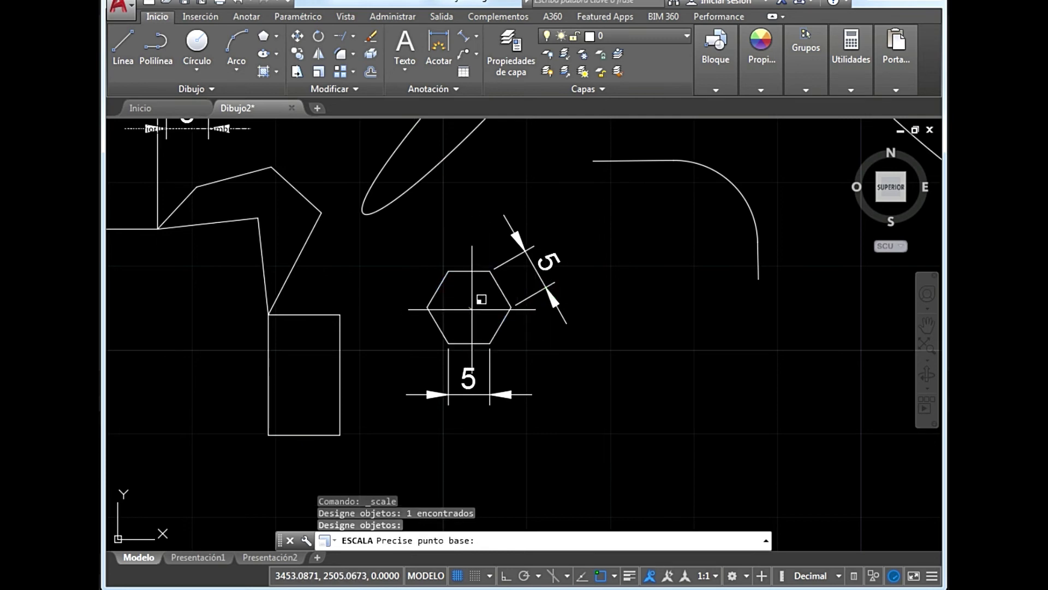
left_click(472, 309)
type("1/3")
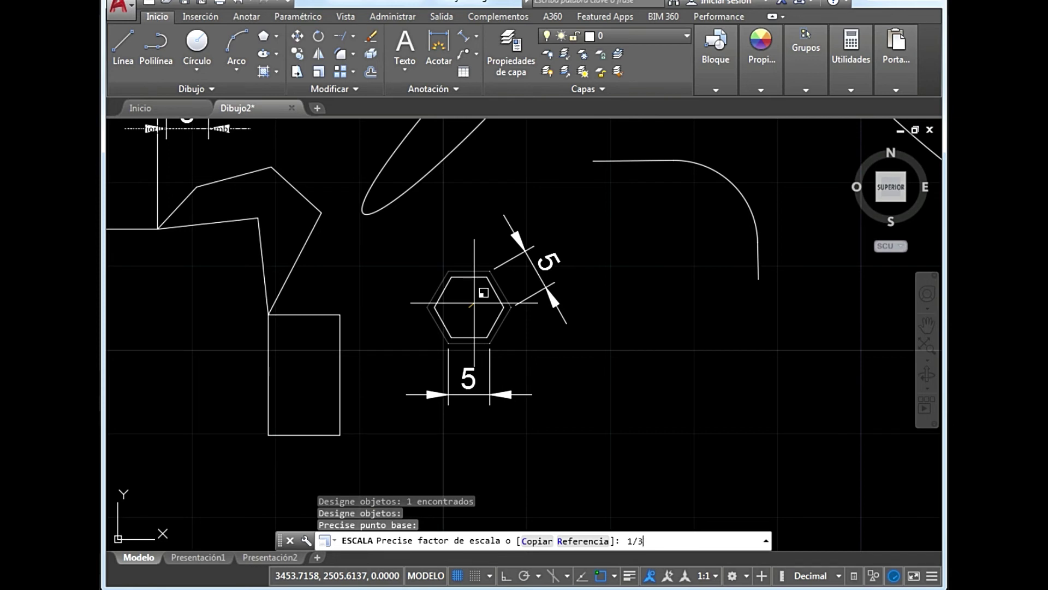
key("Return")
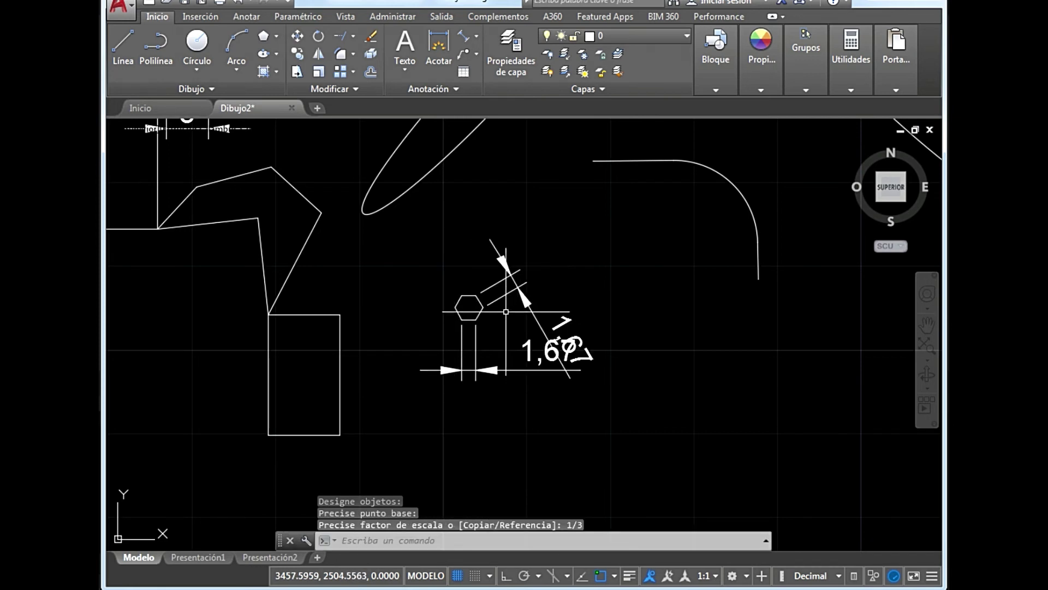
- Zoom and pan to recentre the view on the shrunken hexagon
scroll(475, 303, "up", 6)
scroll(428, 262, "up", 2)
scroll(437, 268, "up", 2)
scroll(437, 268, "down", 8)
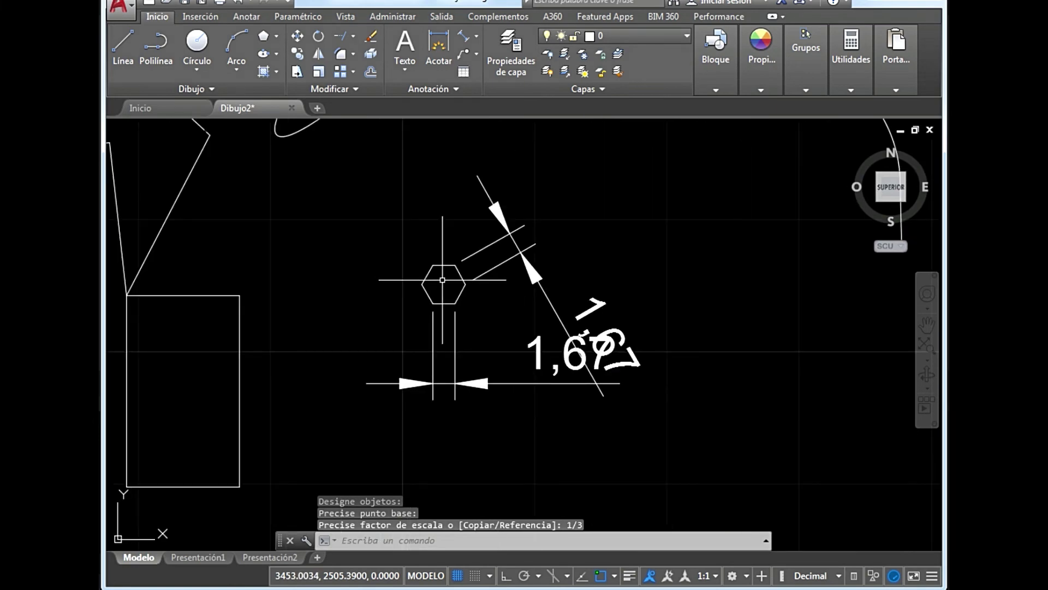
scroll(438, 273, "up", 2)
scroll(439, 281, "down", 2)
scroll(439, 282, "up", 2)
scroll(439, 283, "down", 3)
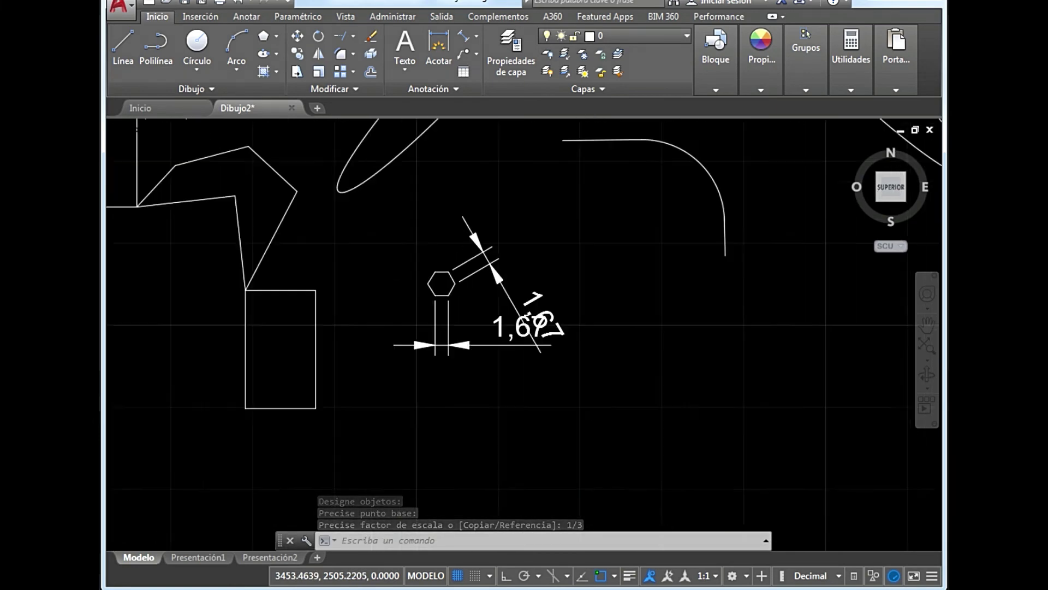
scroll(434, 279, "up", 3)
scroll(427, 277, "up", 5)
scroll(427, 277, "down", 5)
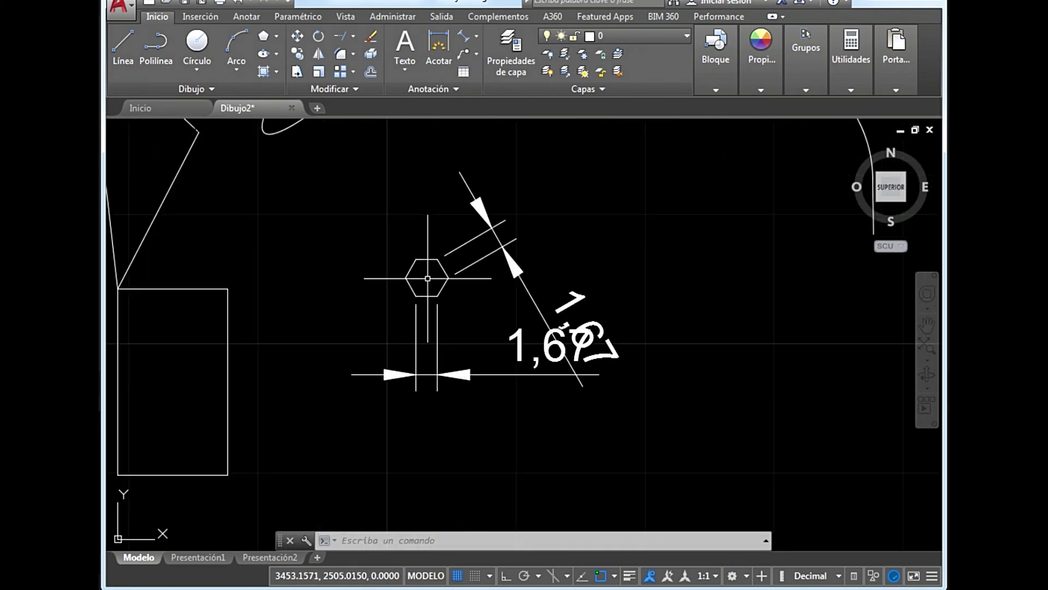
scroll(428, 278, "up", 4)
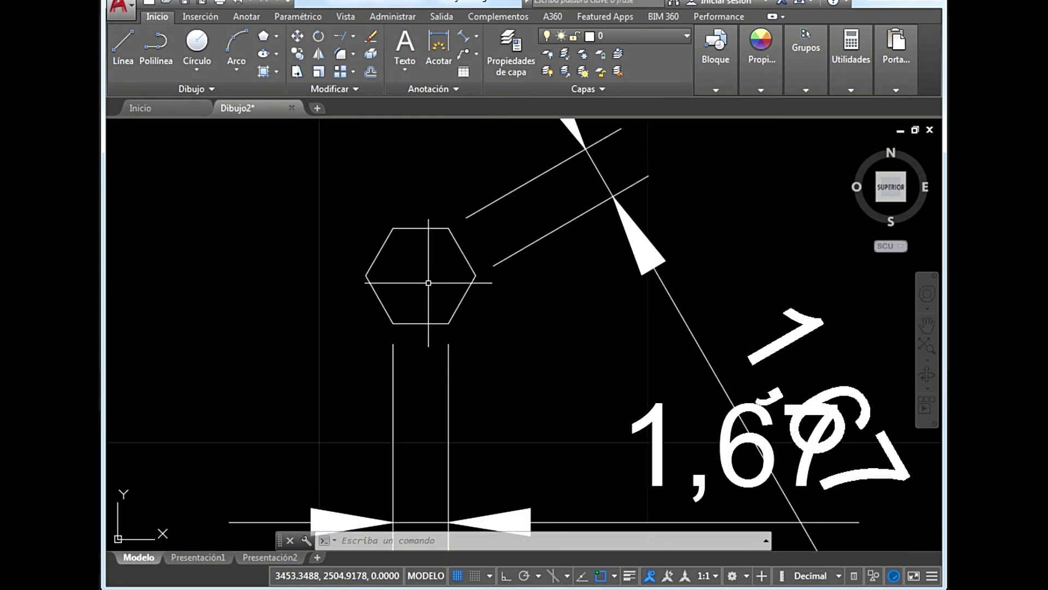
scroll(428, 282, "down", 4)
scroll(425, 281, "down", 2)
scroll(425, 282, "up", 4)
scroll(426, 288, "up", 2)
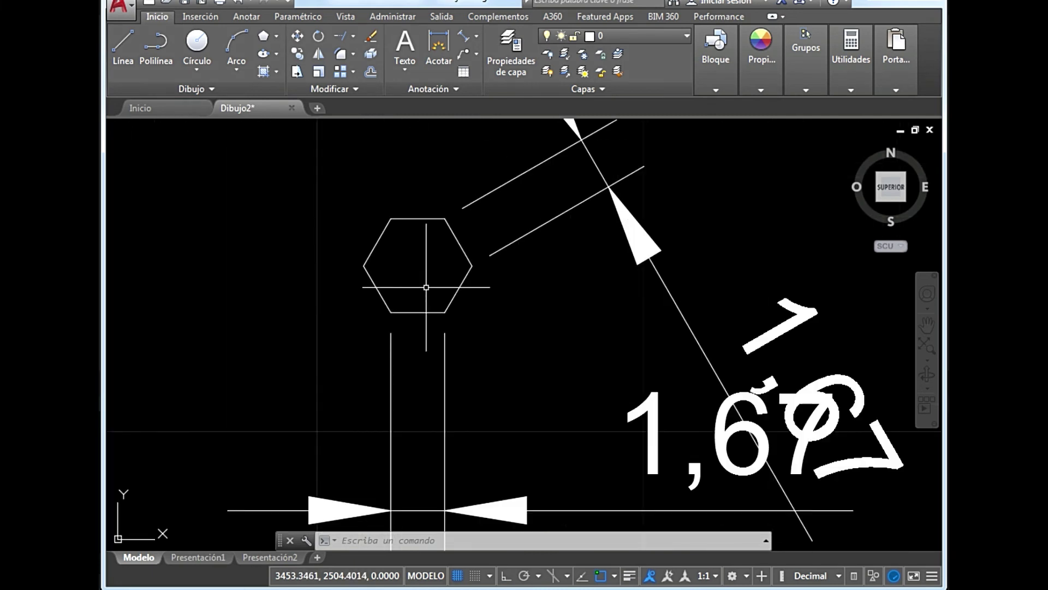
scroll(425, 286, "down", 1)
scroll(417, 284, "down", 3)
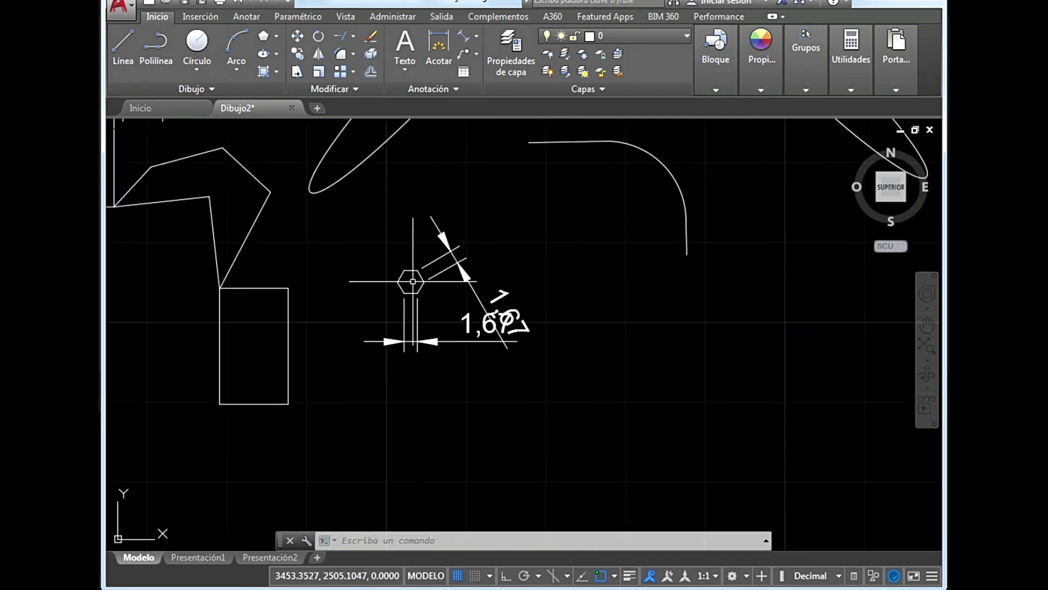
scroll(412, 282, "down", 1)
scroll(374, 264, "up", 2)
scroll(368, 264, "down", 4)
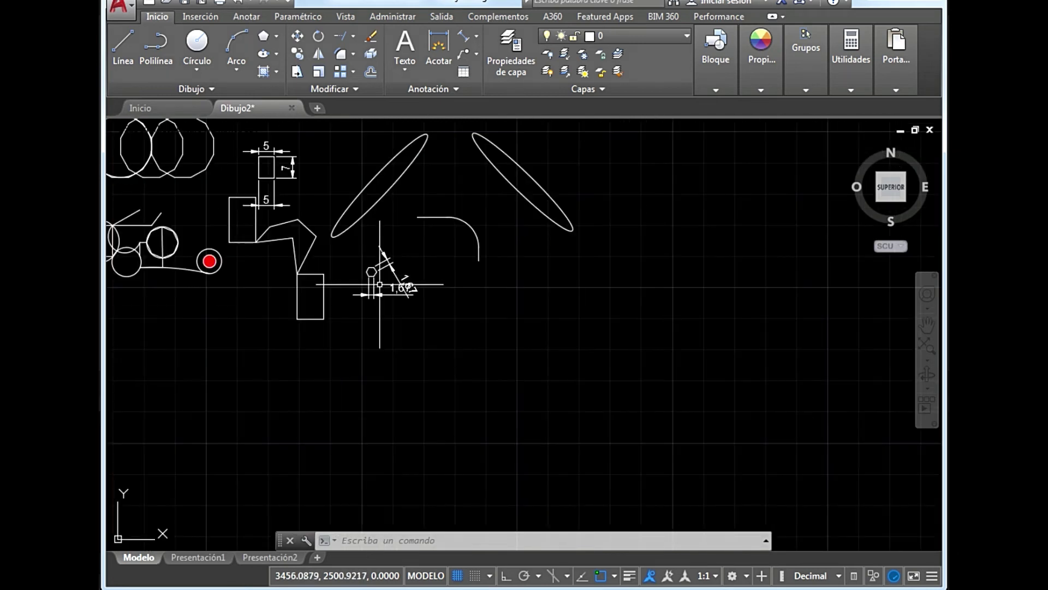
scroll(359, 264, "up", 2)
mouse_move(447, 237)
middle_mouse_down()
mouse_move(426, 286)
mouse_move(462, 234)
middle_mouse_up()
scroll(382, 246, "up", 2)
scroll(386, 245, "up", 3)
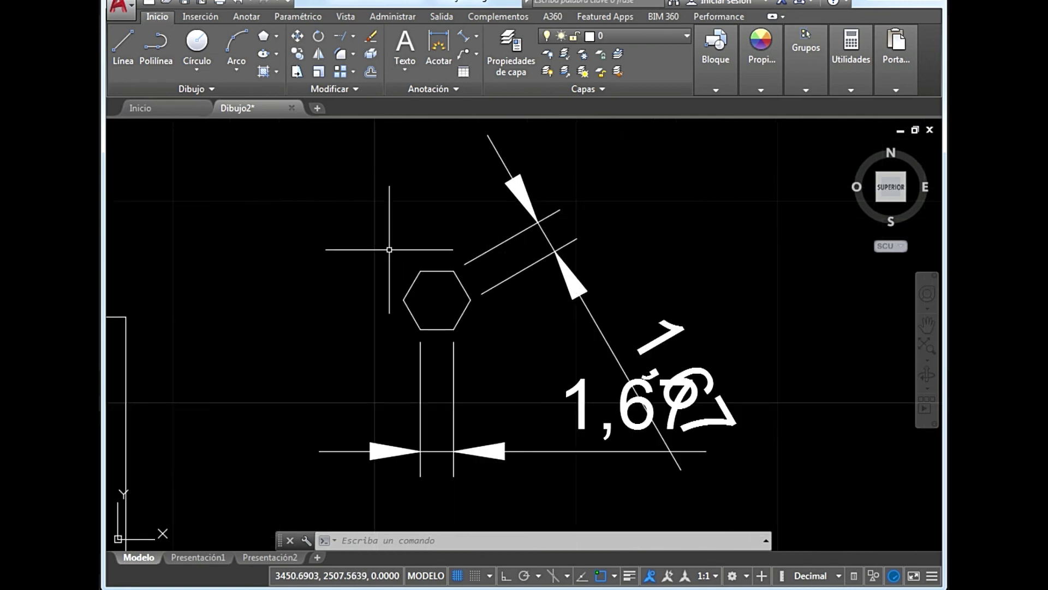
scroll(404, 251, "up", 4)
scroll(414, 257, "down", 4)
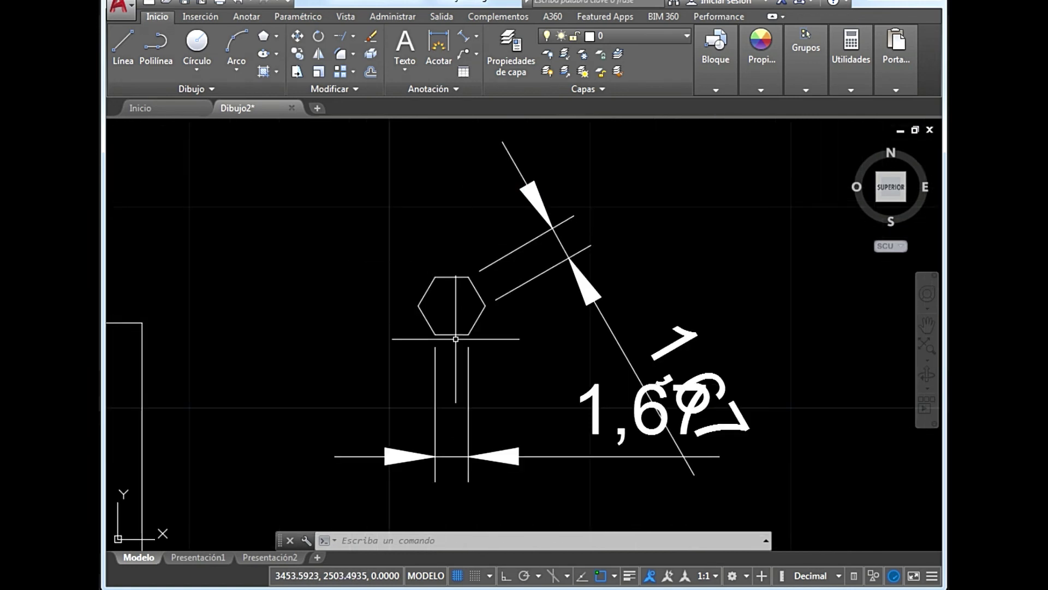
scroll(445, 288, "up", 2)
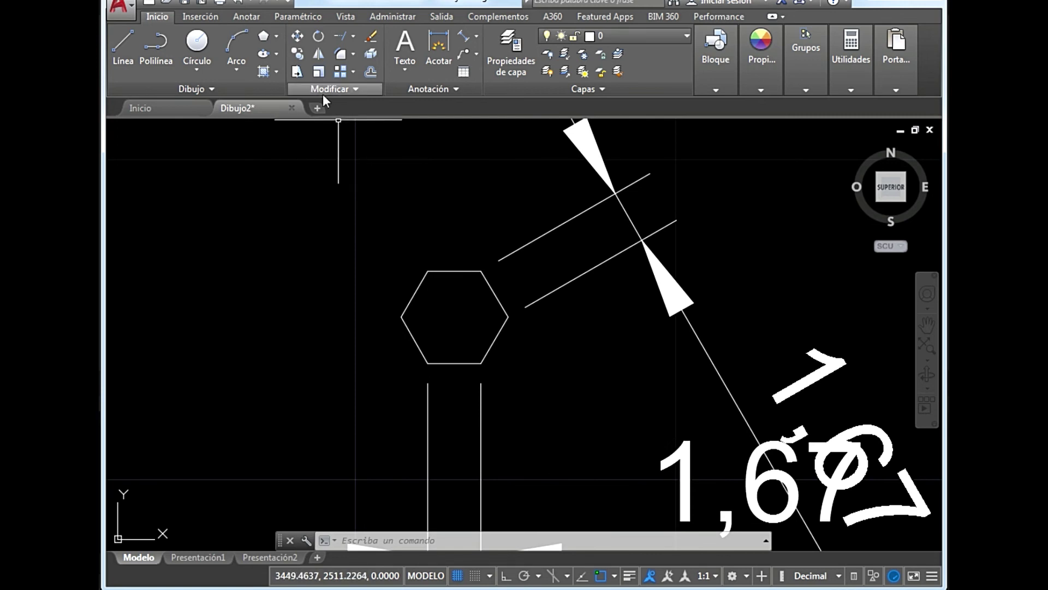
- Scale the hexagon about its centre by reference so its top edge becomes 15
left_click(319, 71)
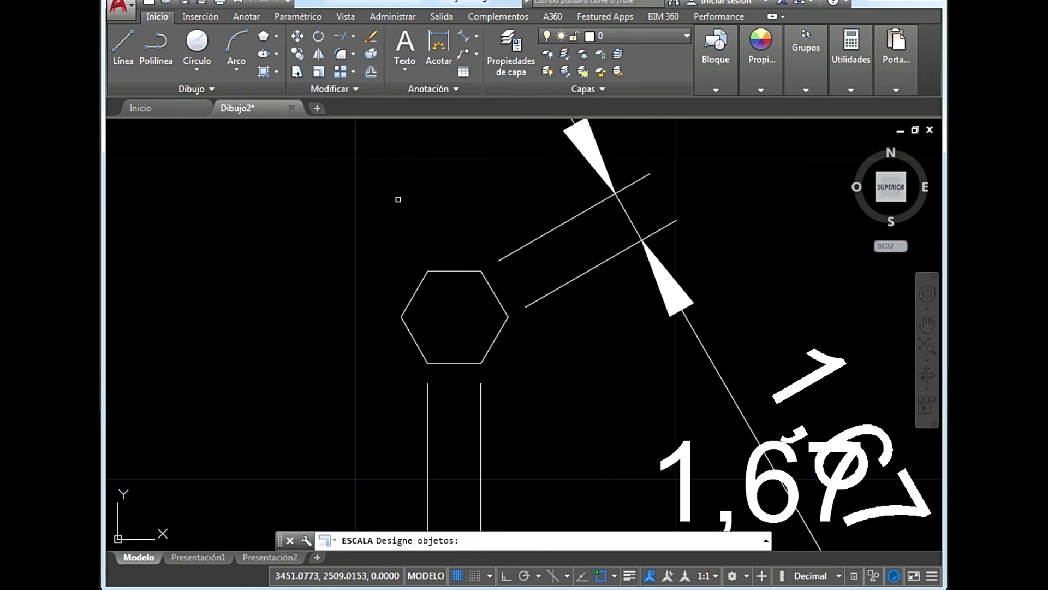
left_click(453, 271)
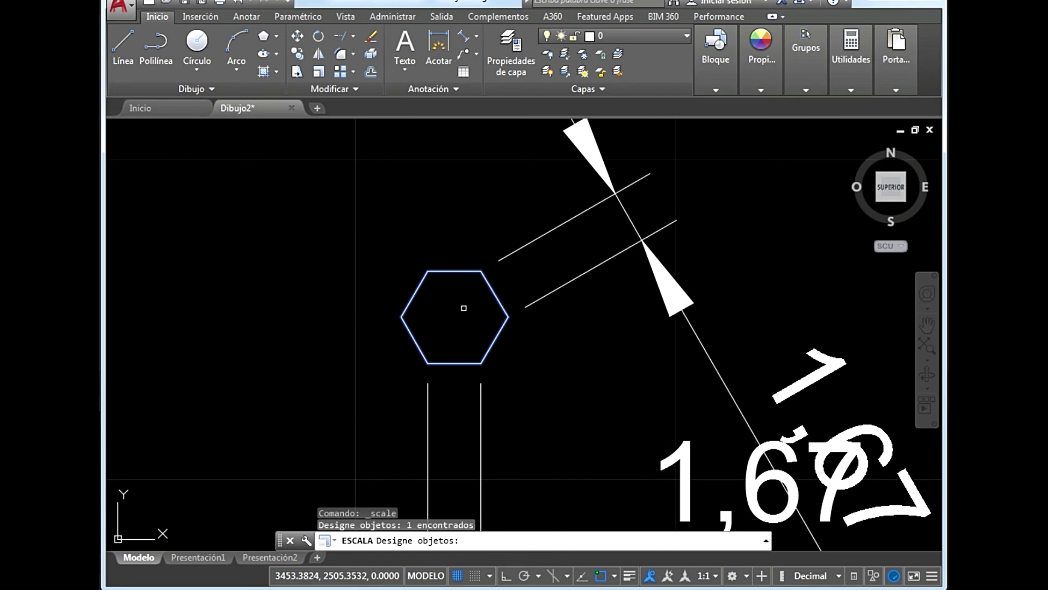
key("Return")
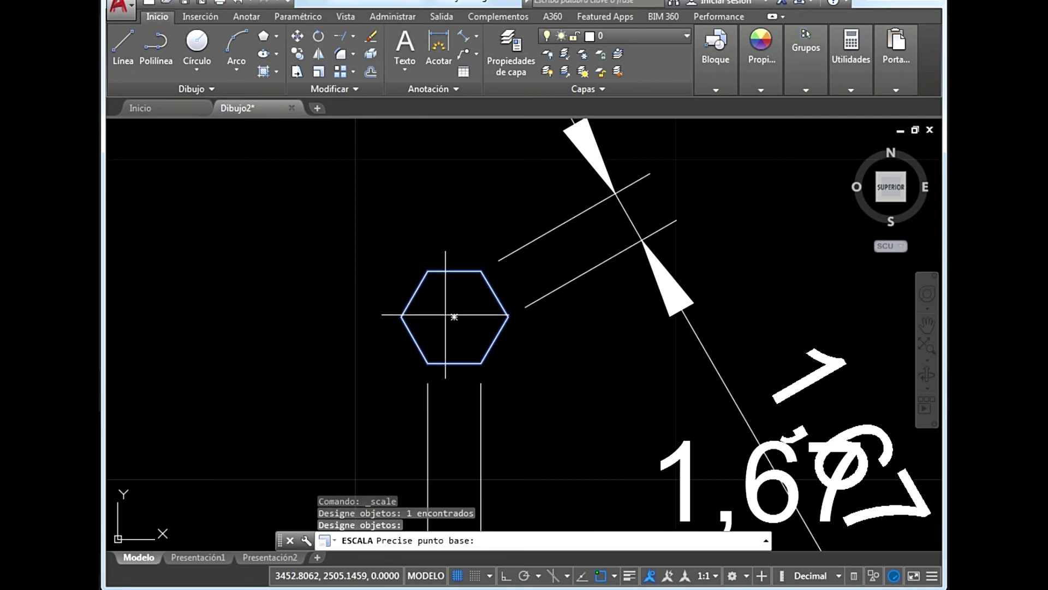
left_click(454, 316)
type("r")
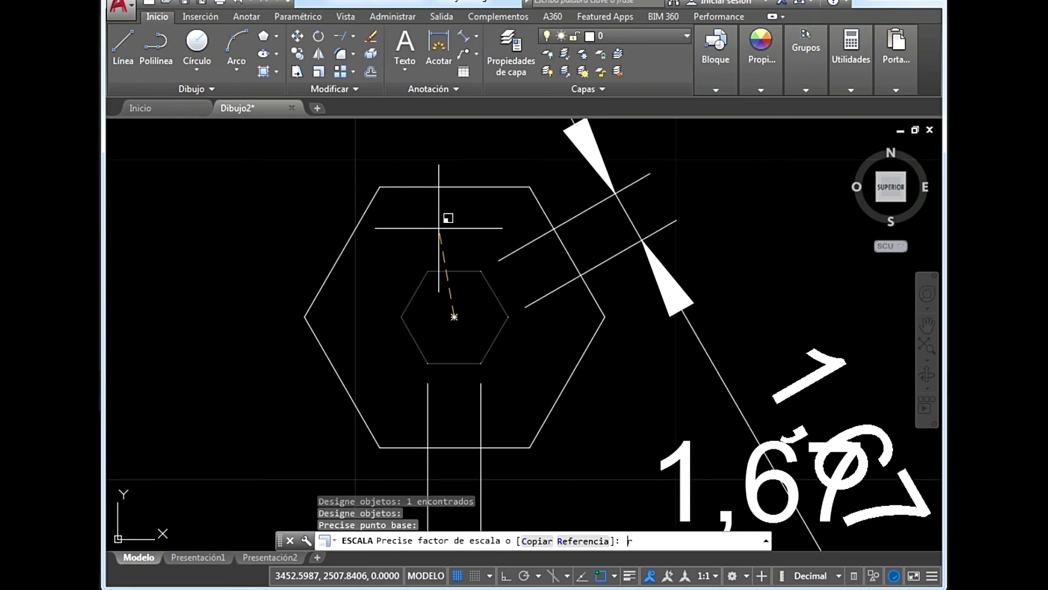
key("Return")
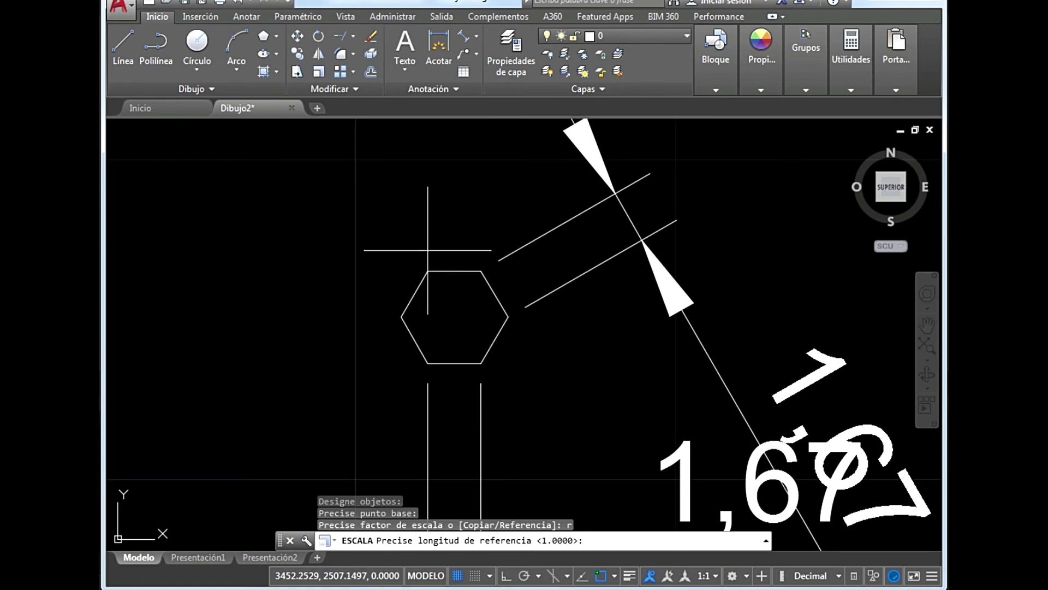
scroll(427, 250, "up", 2)
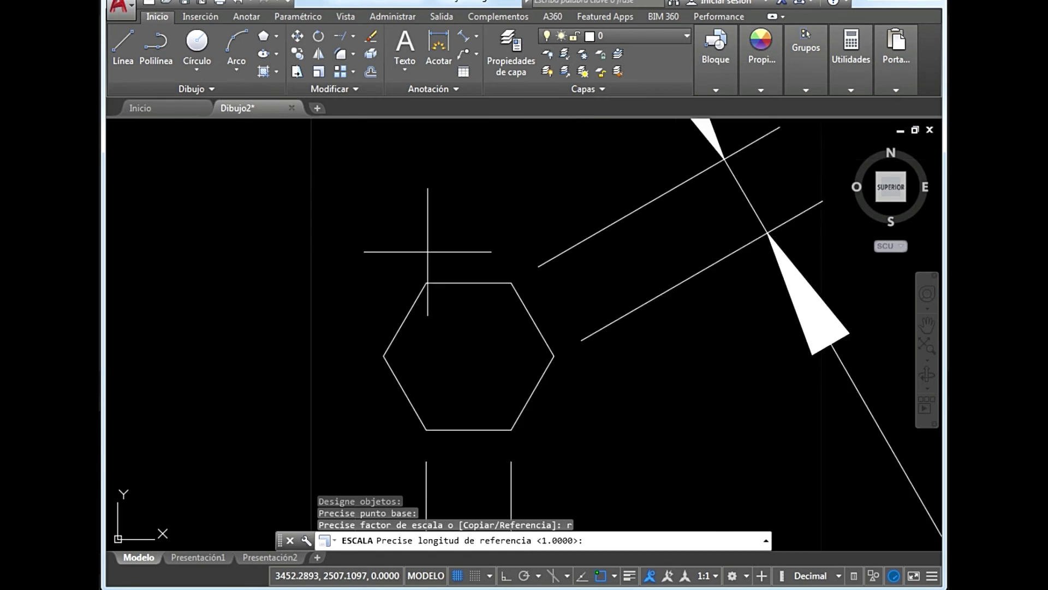
left_click(426, 282)
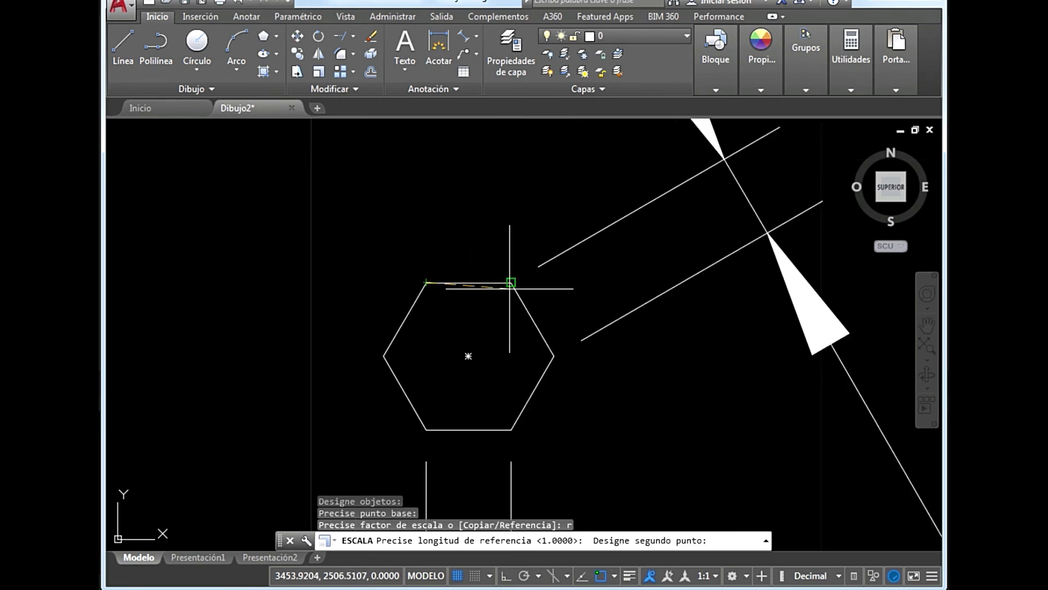
left_click(511, 282)
type("1")
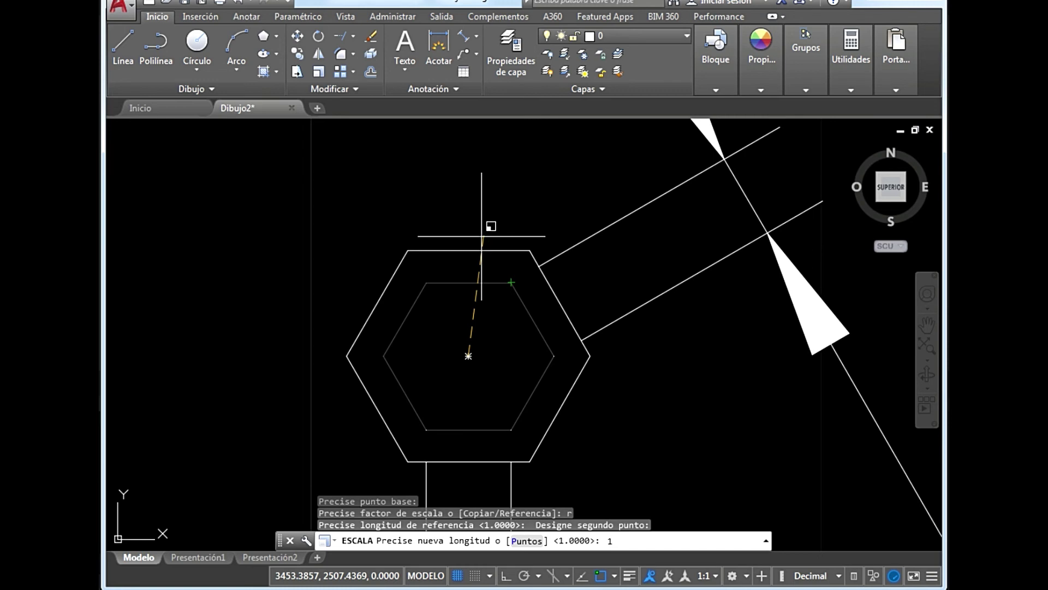
type("5")
key("Return")
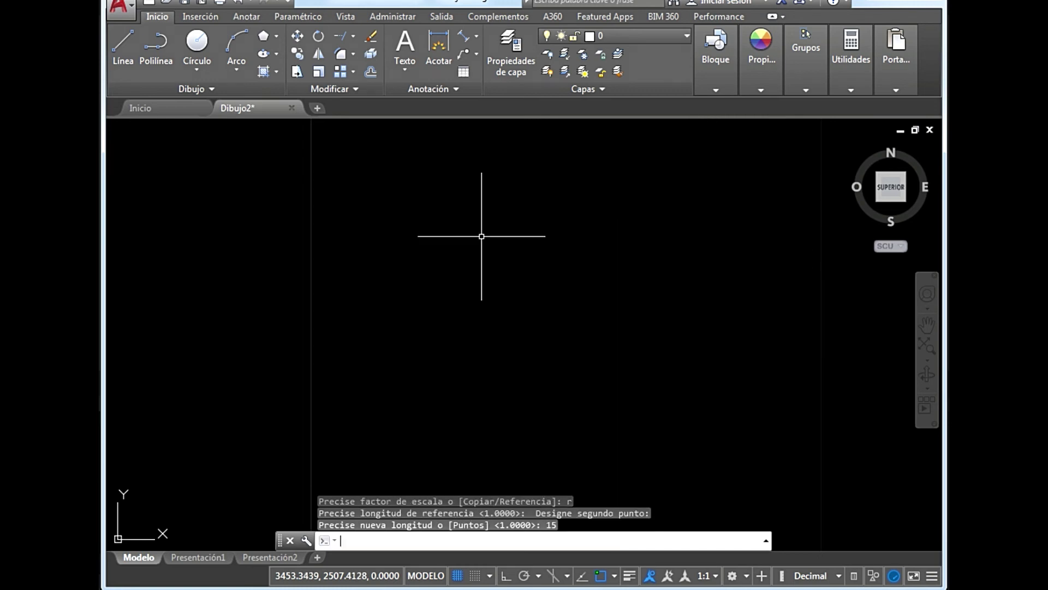
scroll(488, 253, "down", 2)
scroll(496, 271, "down", 3)
scroll(496, 271, "up", 2)
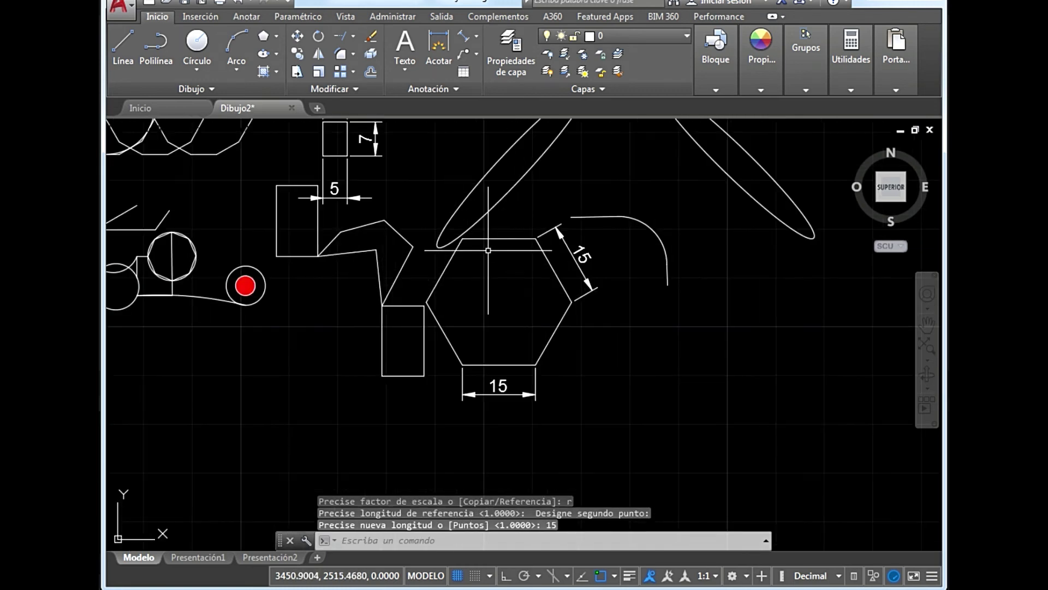
scroll(462, 297, "up", 3)
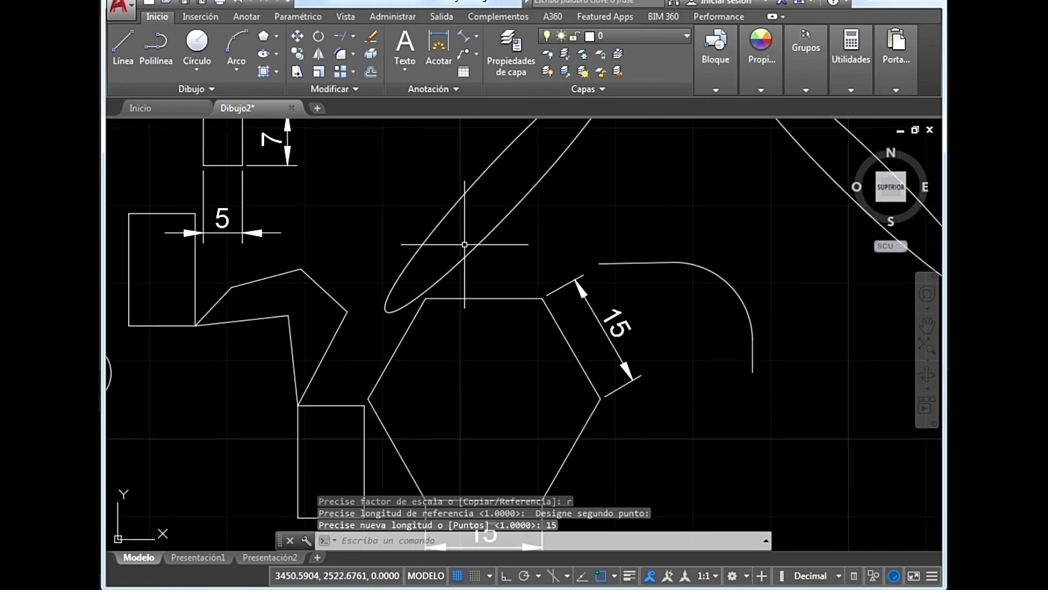
- Add a linear dimension of 15 above the hexagon's top edge
left_click(477, 35)
left_click(470, 68)
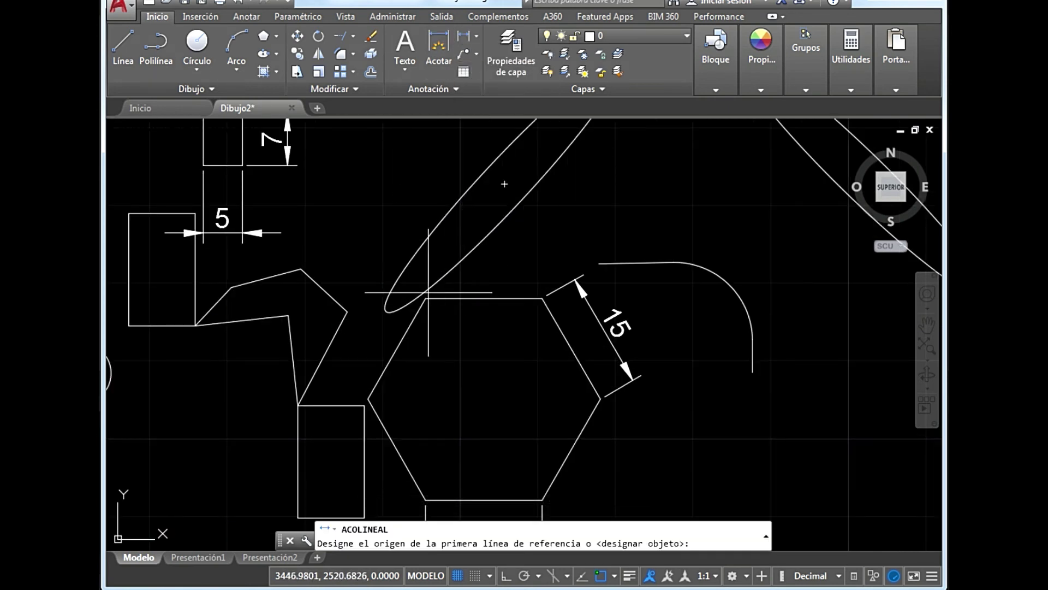
left_click(425, 298)
left_click(542, 299)
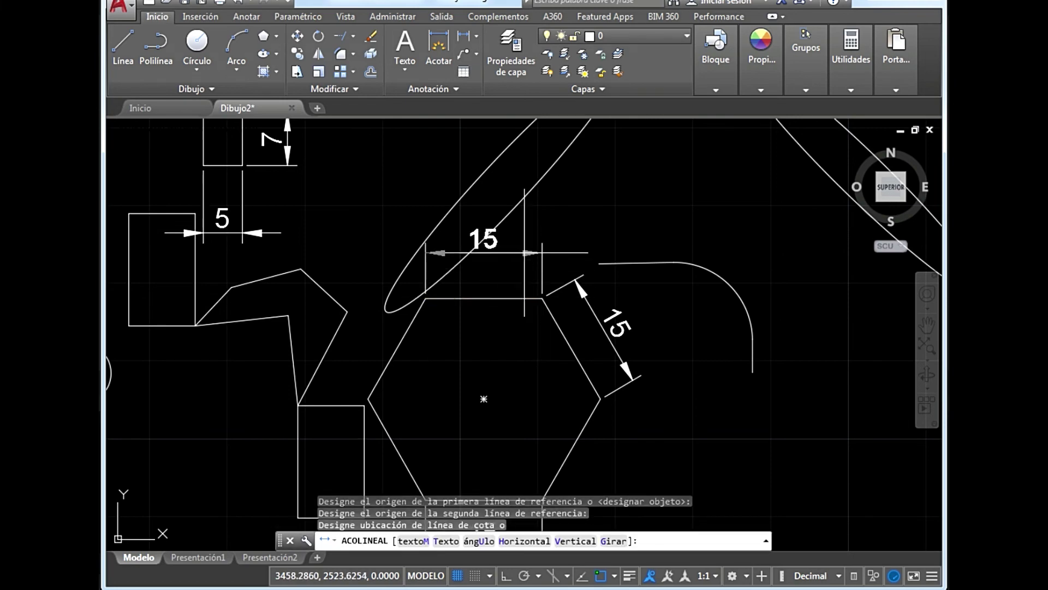
left_click(491, 247)
- Zoom and pan the view to show the whole drawing
scroll(501, 283, "down", 5)
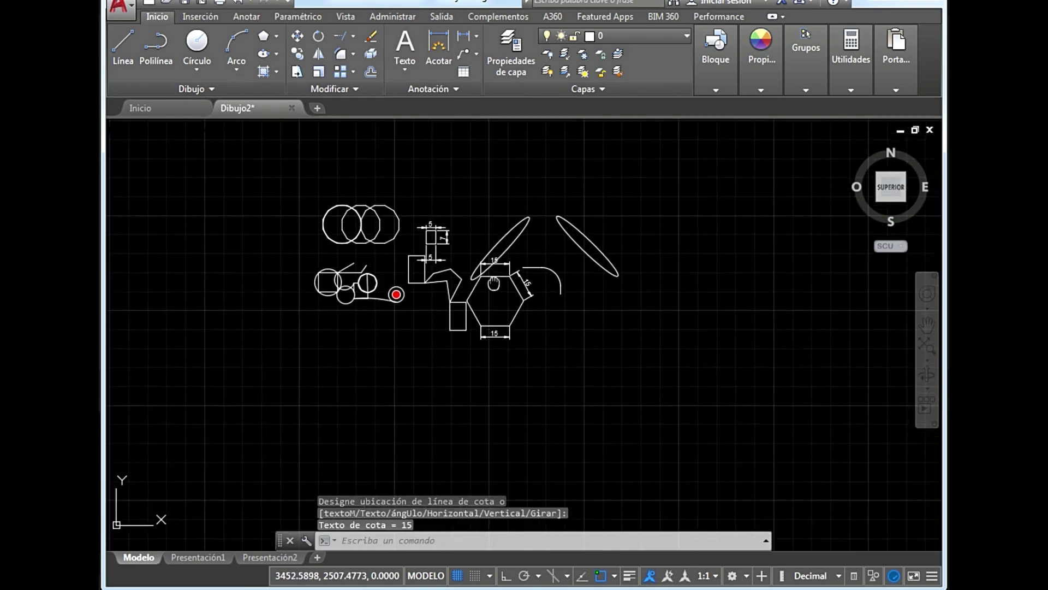
scroll(487, 268, "up", 2)
scroll(486, 268, "up", 3)
scroll(487, 268, "down", 4)
middle_click_drag(487, 268, 450, 300)
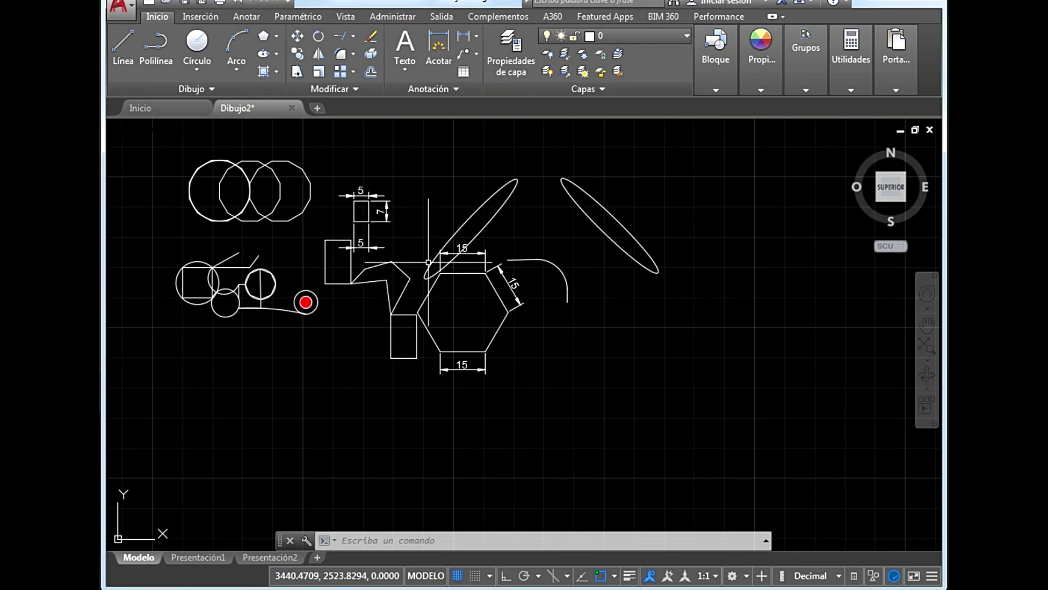
scroll(446, 302, "up", 2)
scroll(446, 302, "down", 1)
scroll(445, 301, "down", 1)
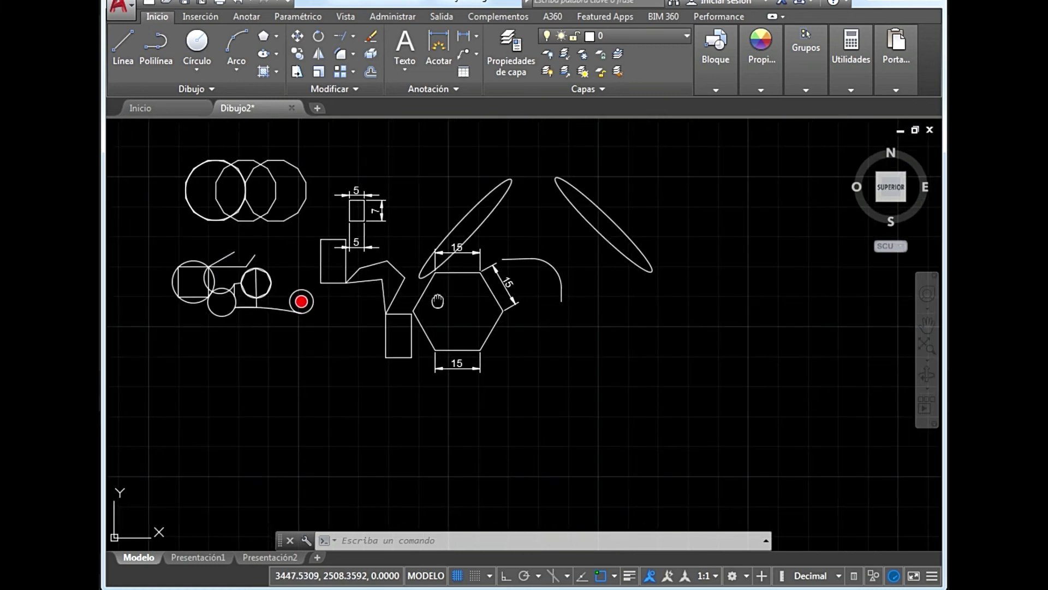
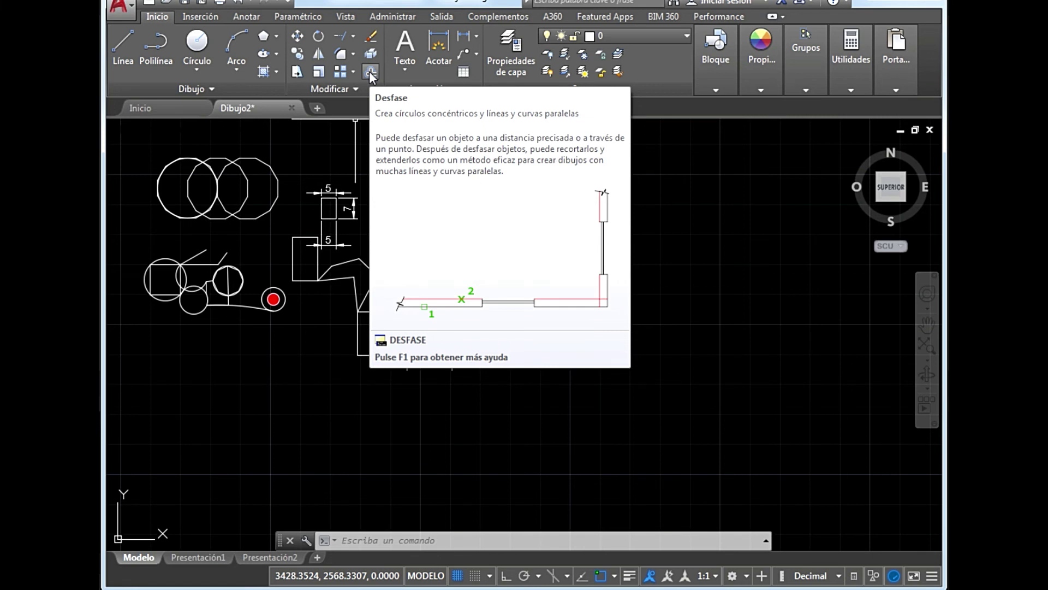
- Offset the 15-unit hexagon 3 units inward to create an inner hexagon
left_click(369, 71)
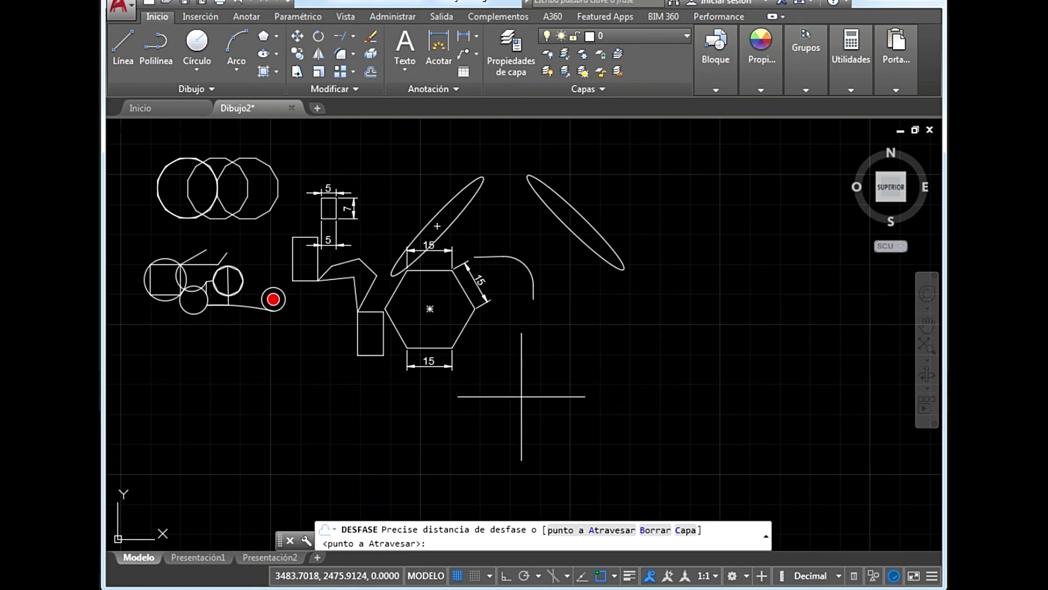
type("3")
key("Return")
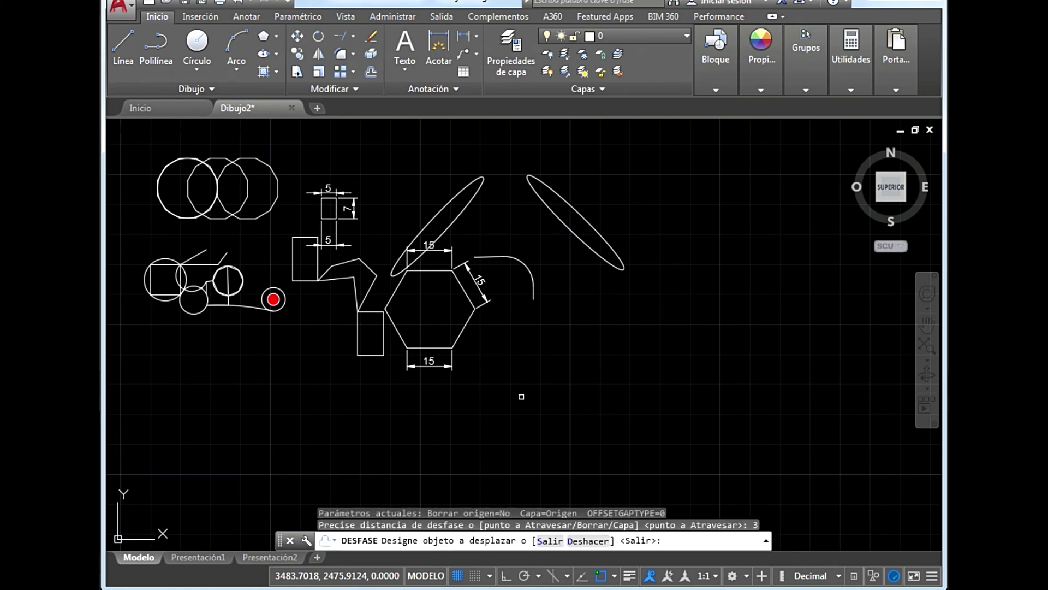
scroll(404, 309, "up", 2)
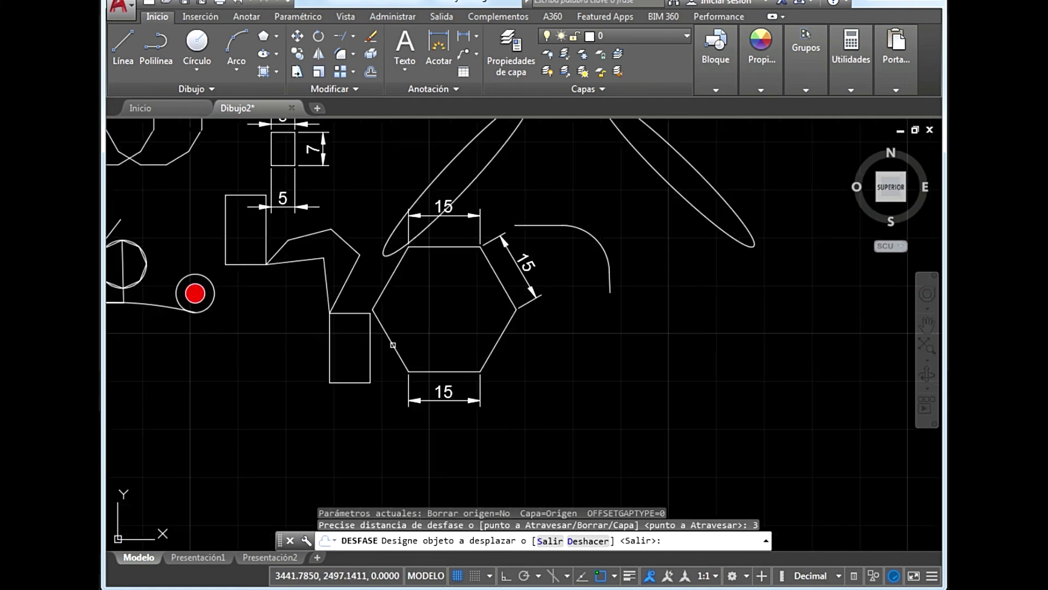
scroll(435, 313, "down", 2)
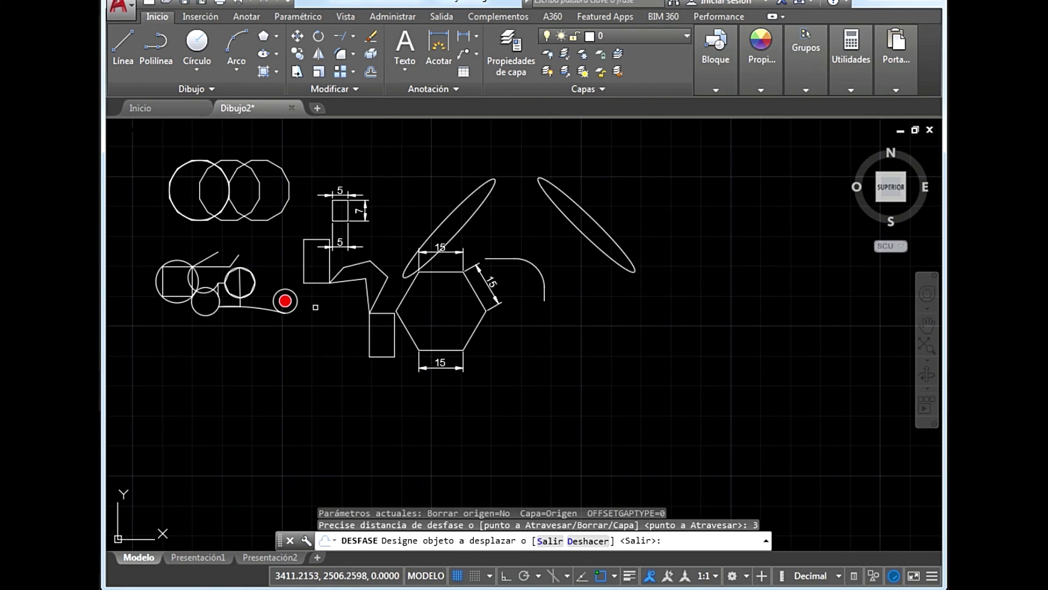
left_click(400, 268)
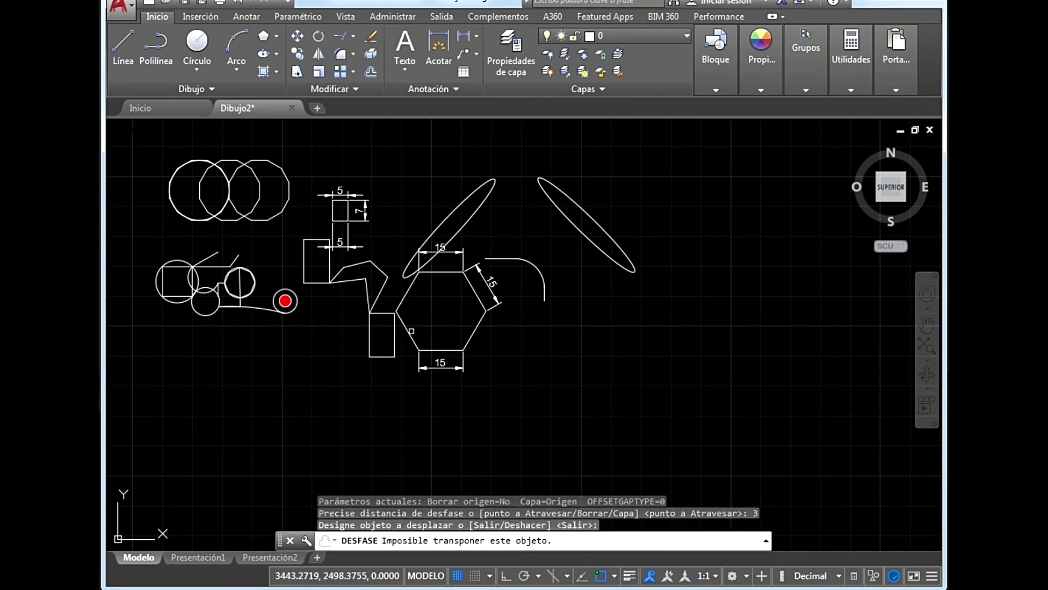
scroll(408, 327, "up", 2)
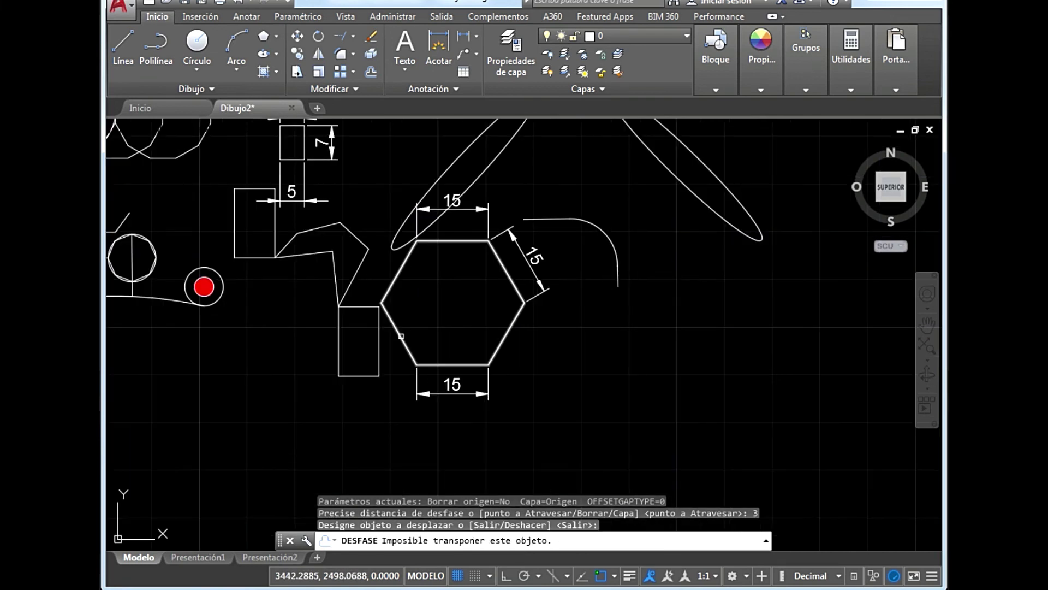
left_click(402, 337)
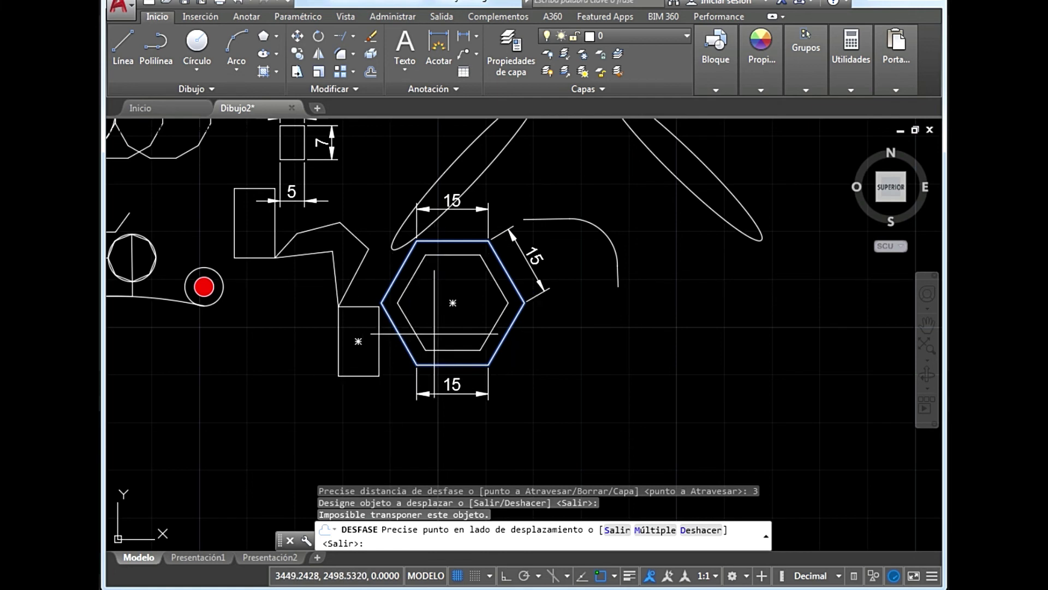
left_click(434, 335)
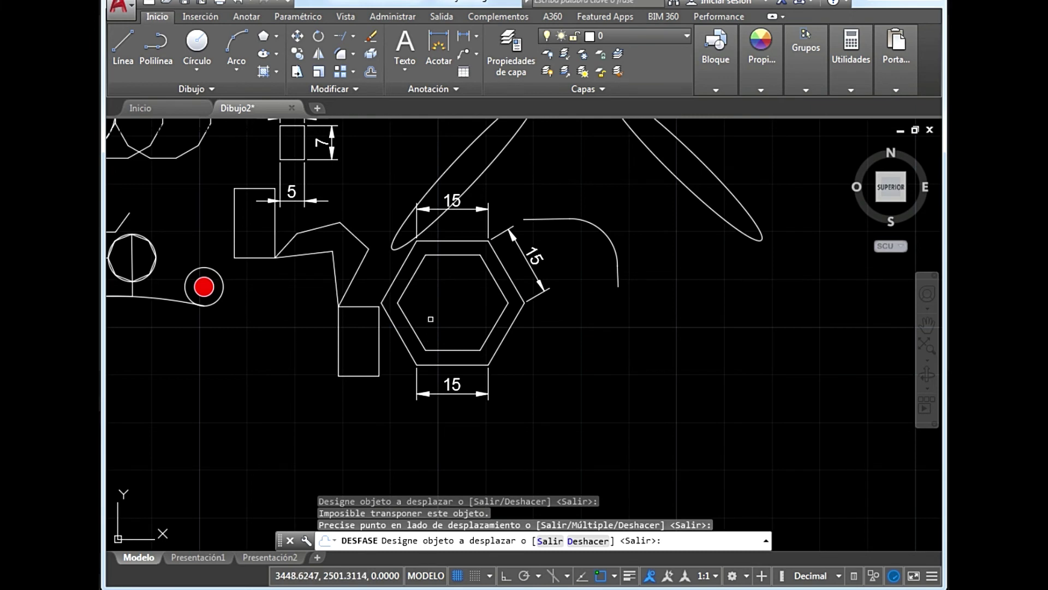
scroll(413, 303, "up", 3)
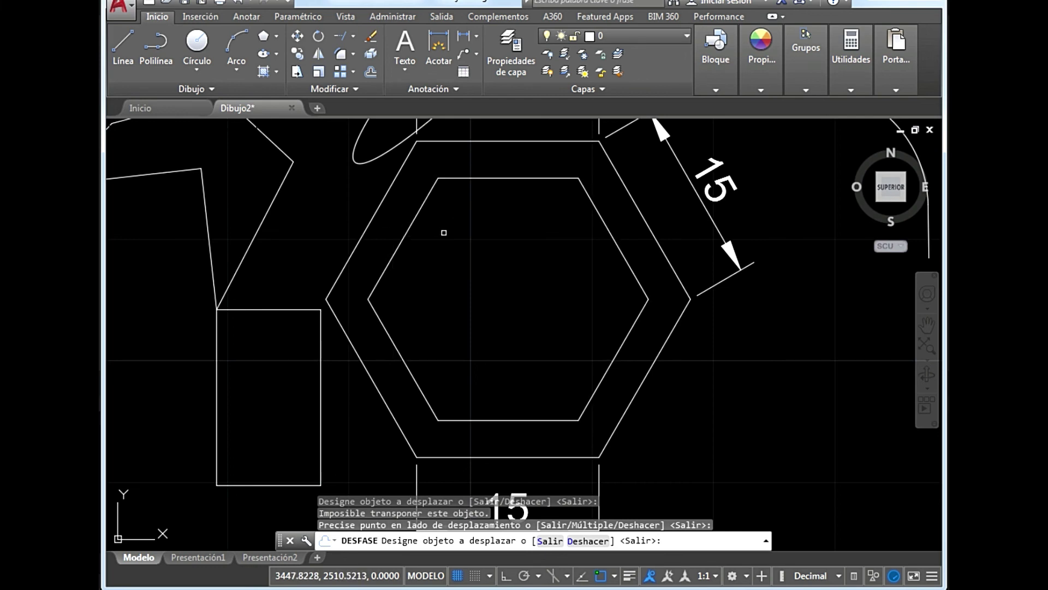
key("Escape")
- Try an aligned dimension from the outer hexagon's corner, then cancel it
scroll(448, 185, "up", 2)
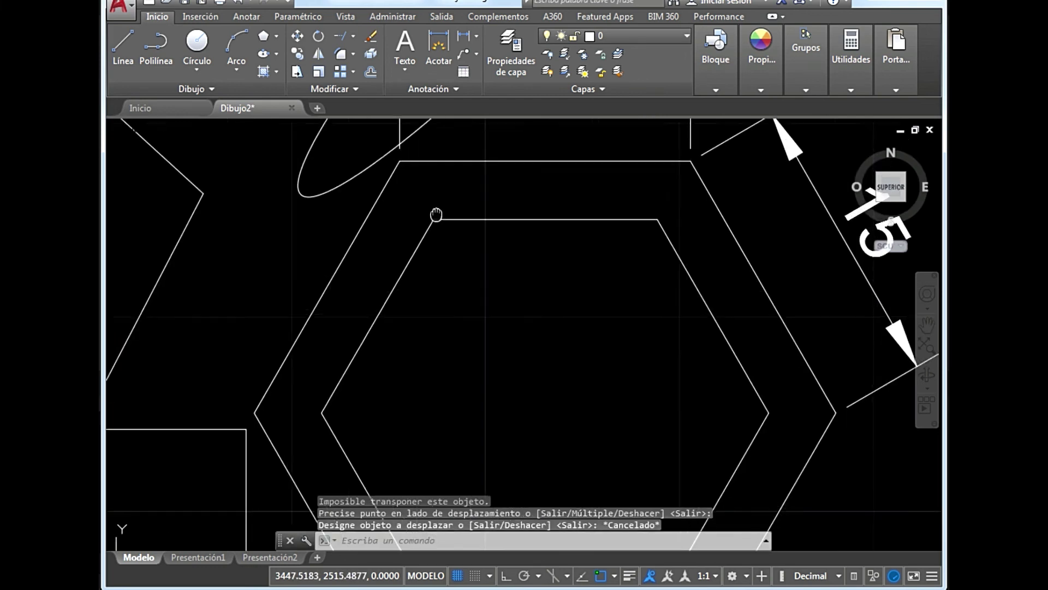
left_click(476, 36)
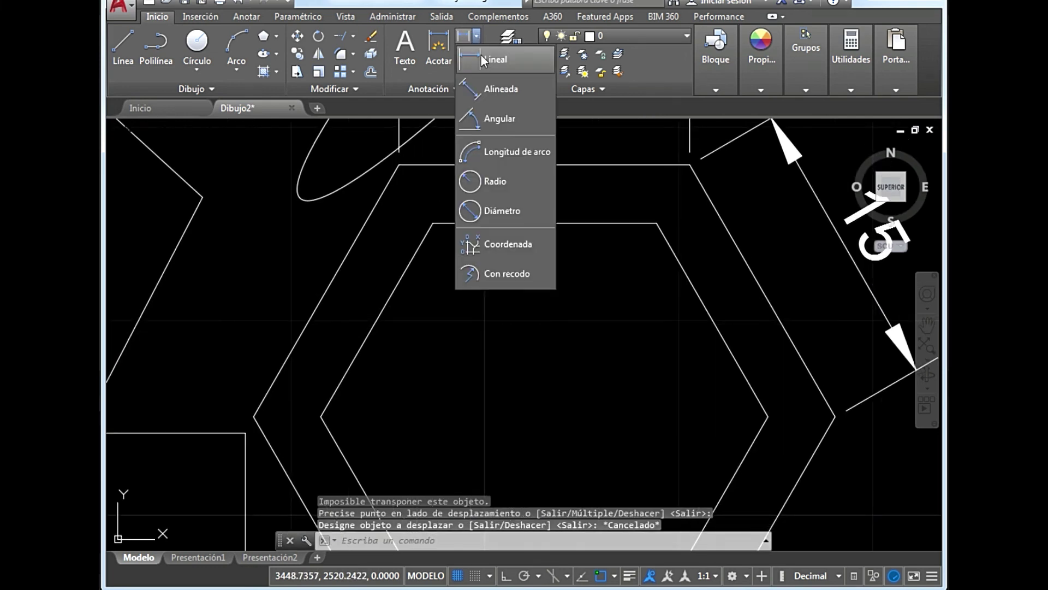
left_click(497, 87)
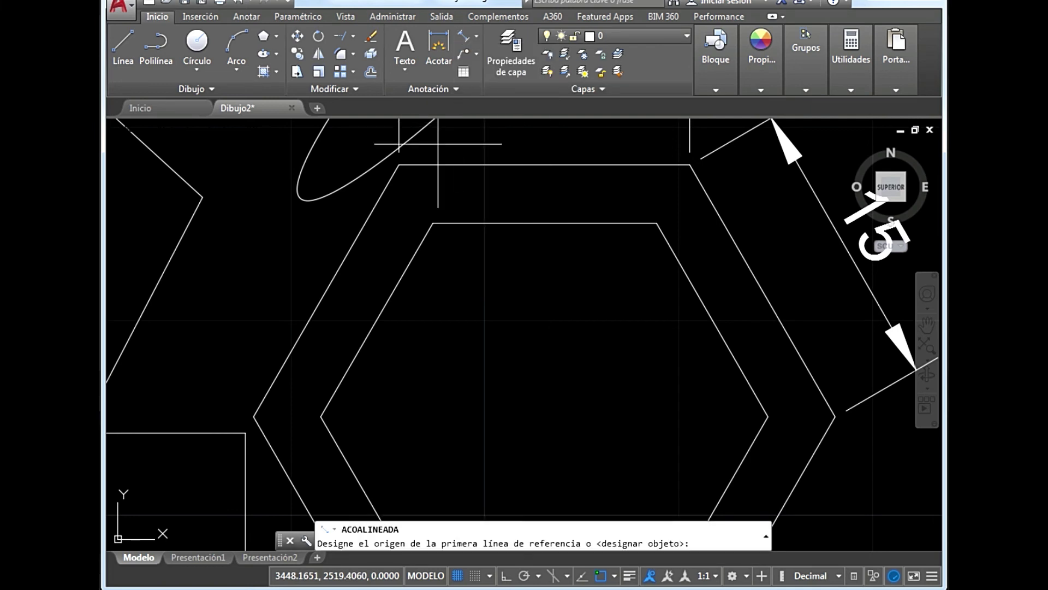
left_click(399, 165)
left_click(433, 222)
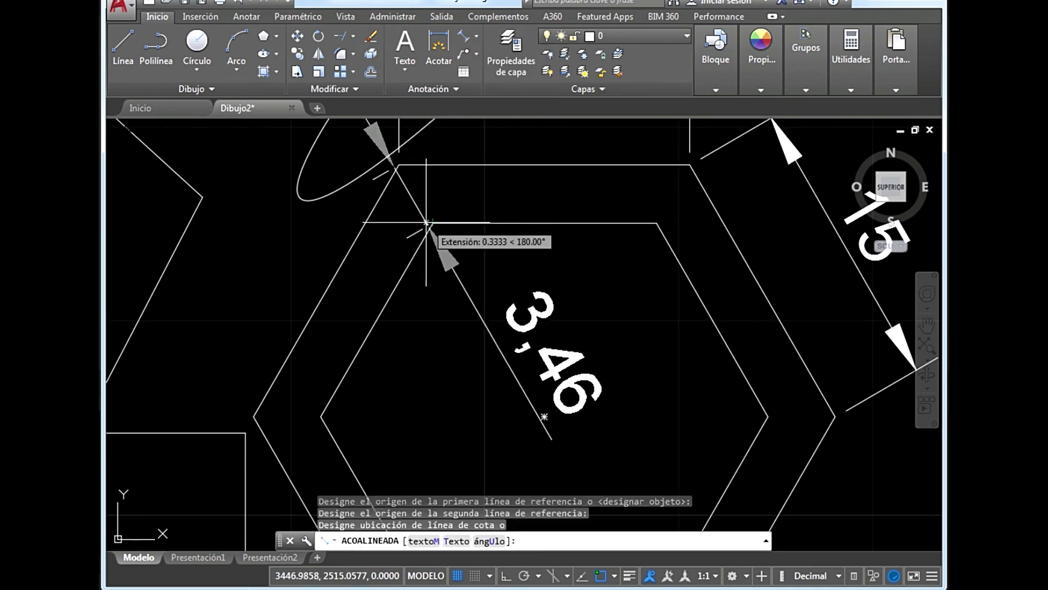
key("Escape")
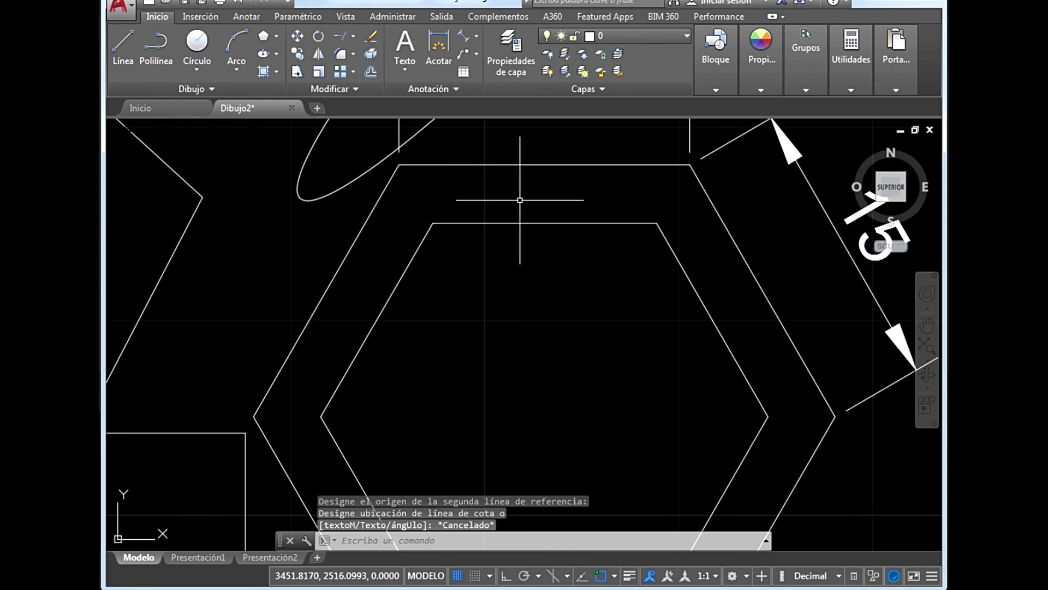
- Place a vertical linear dimension of 3 between the outer and inner top edges
left_click(477, 37)
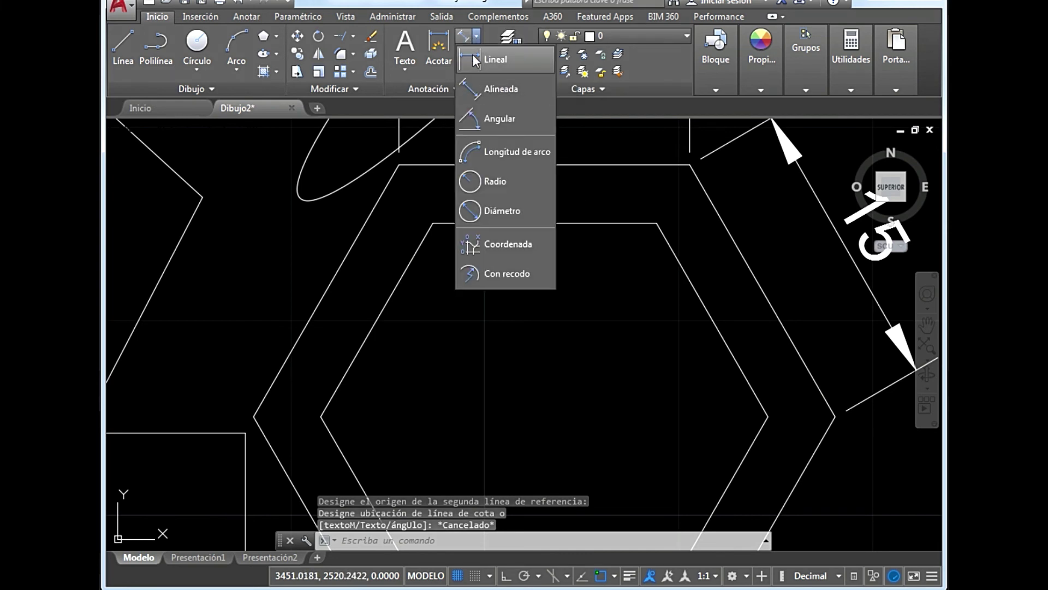
left_click(474, 54)
left_click(544, 163)
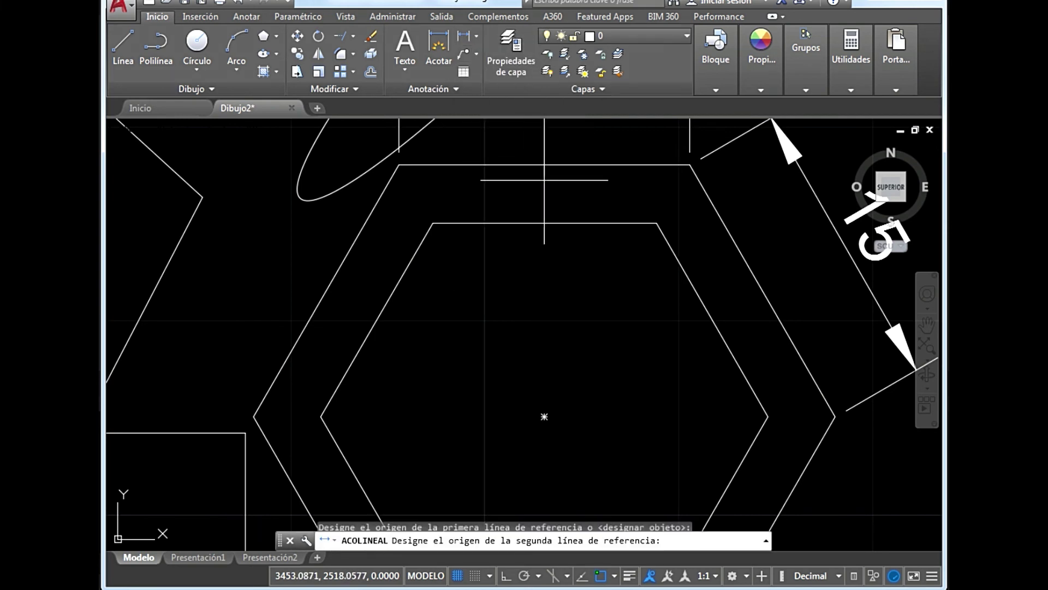
left_click(544, 223)
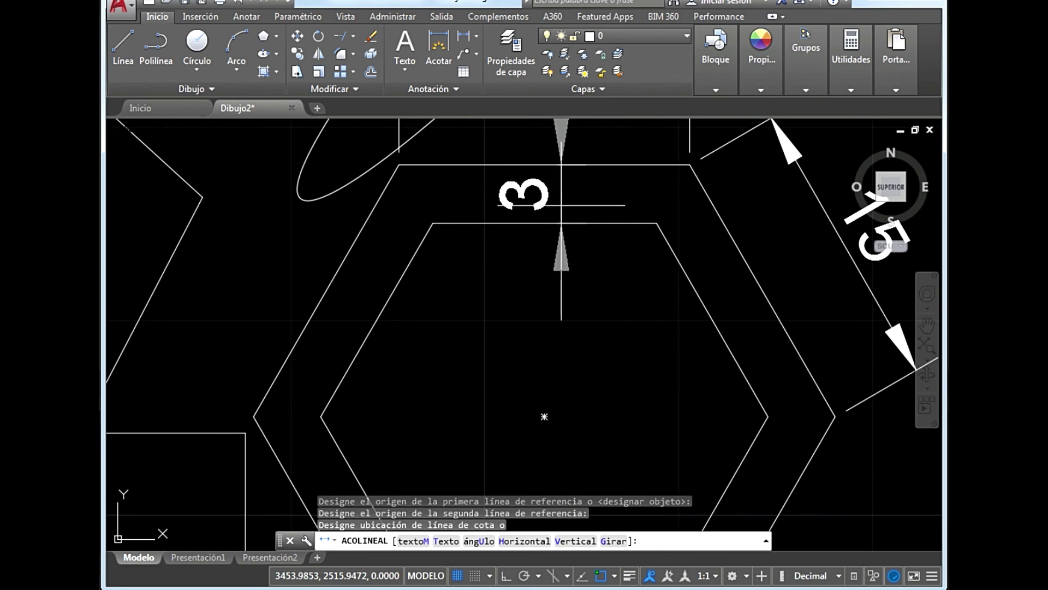
left_click(560, 205)
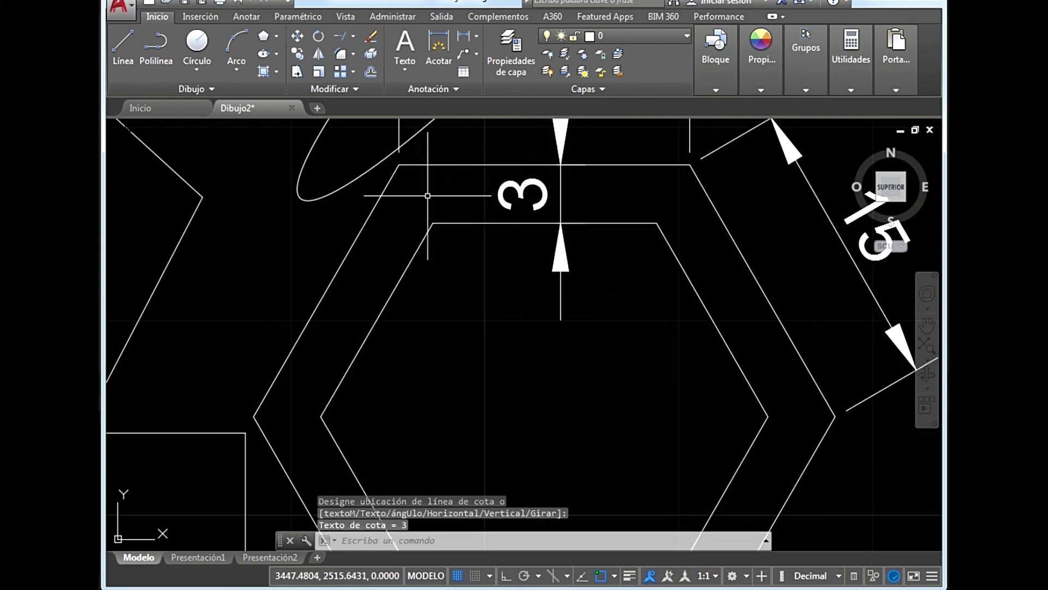
scroll(437, 218, "down", 2)
scroll(468, 265, "down", 2)
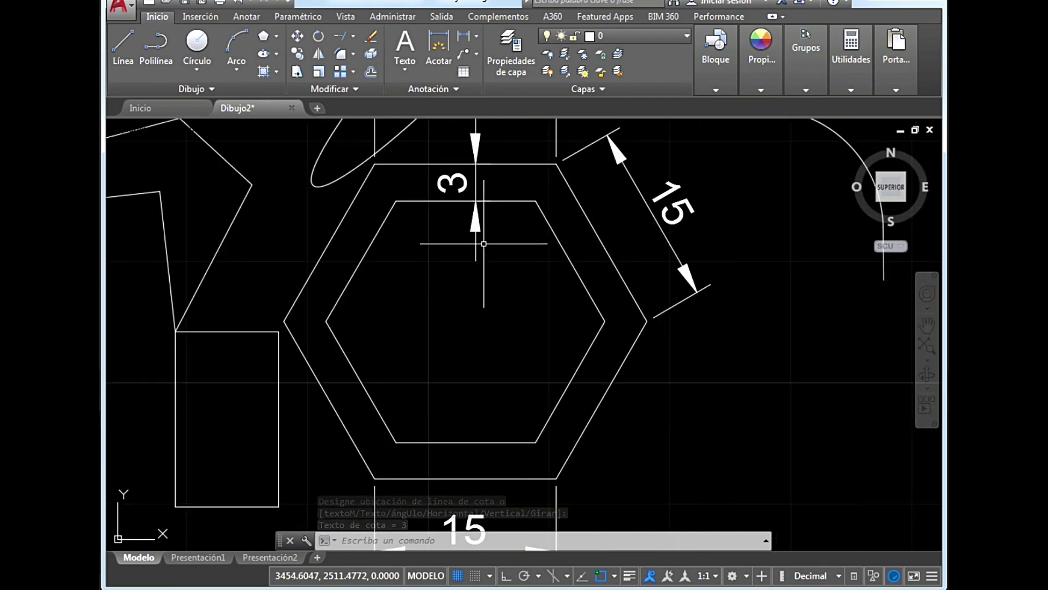
scroll(480, 234, "up", 1)
scroll(484, 250, "down", 3)
middle_click_drag(492, 262, 461, 279)
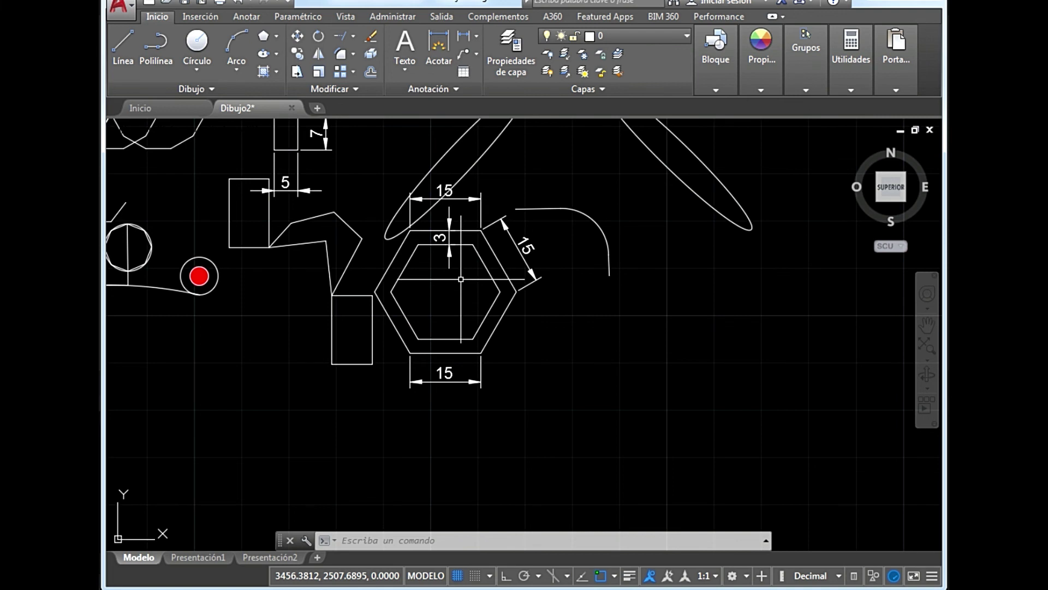
scroll(450, 266, "down", 4)
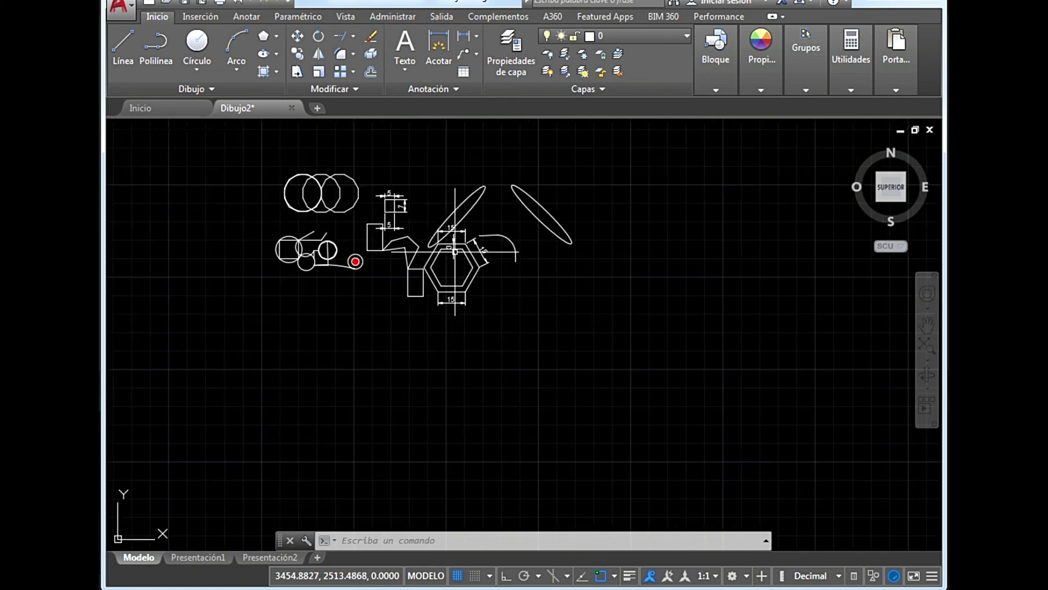
scroll(448, 263, "up", 2)
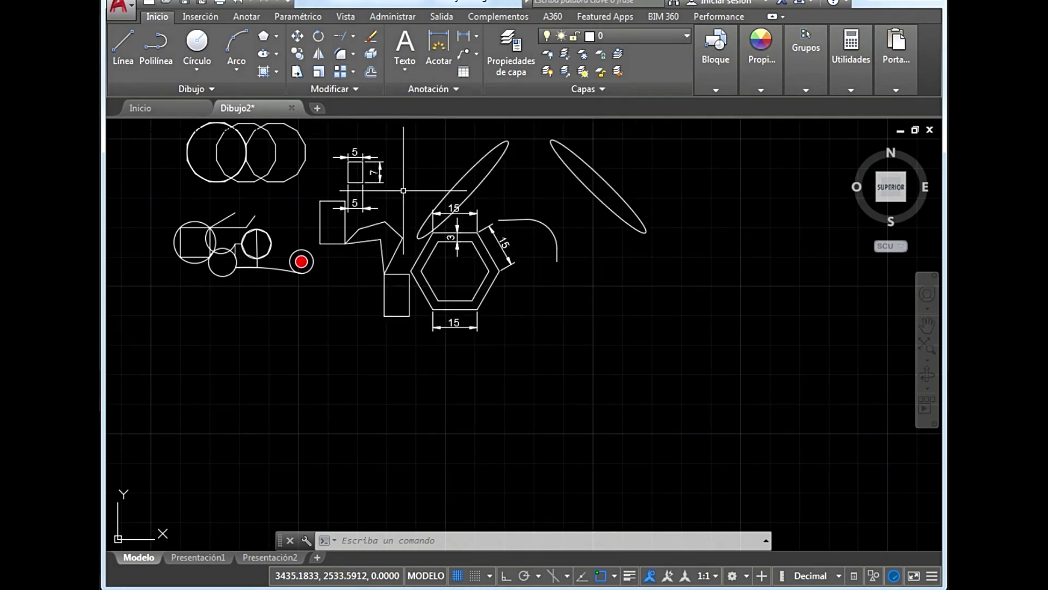
scroll(407, 206, "down", 2)
middle_click_drag(402, 209, 492, 319)
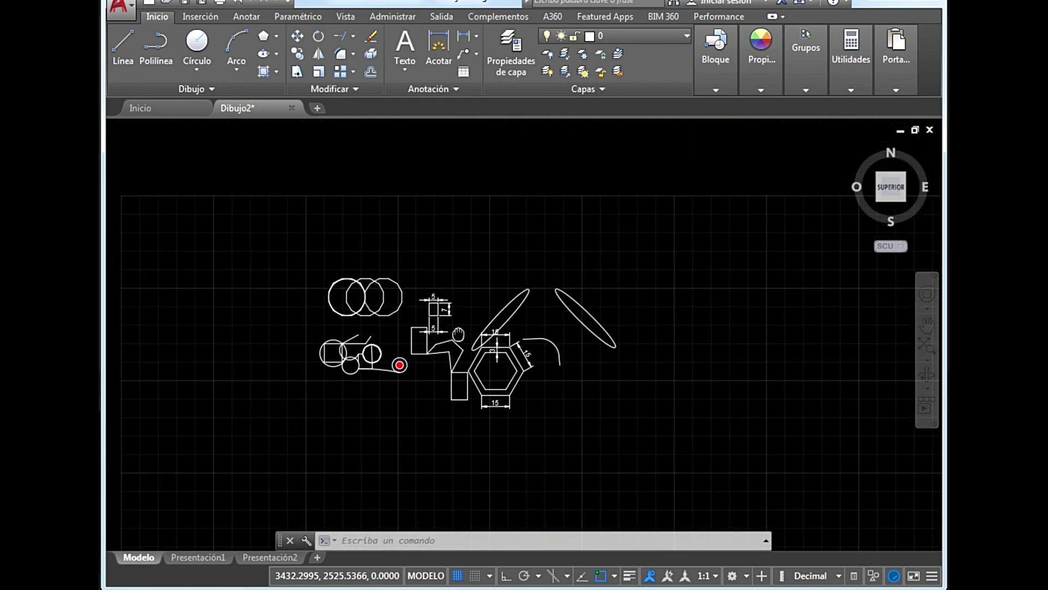
middle_click_drag(486, 267, 486, 257)
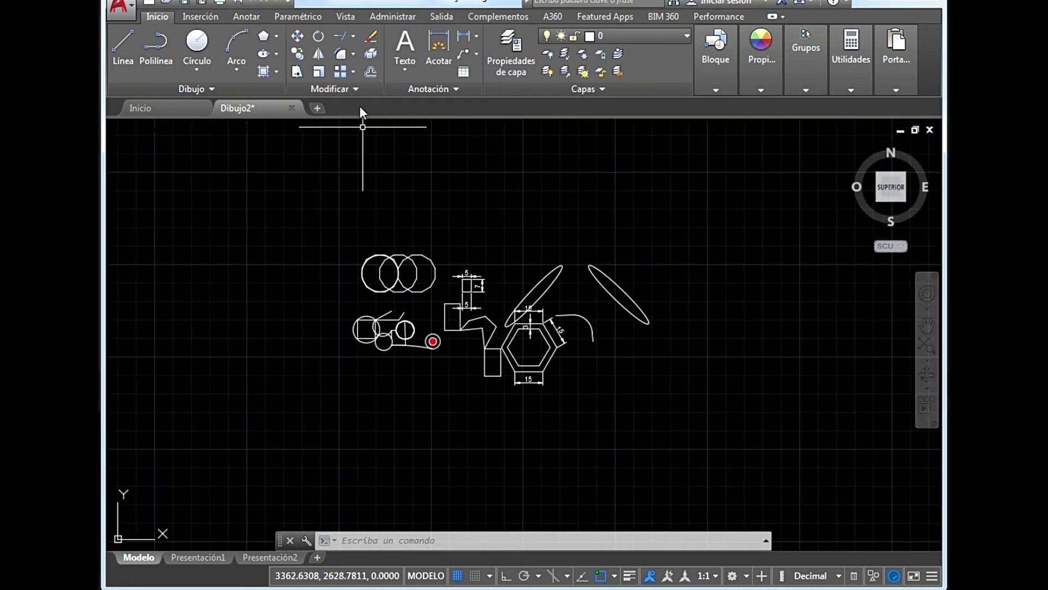
scroll(541, 338, "up", 4)
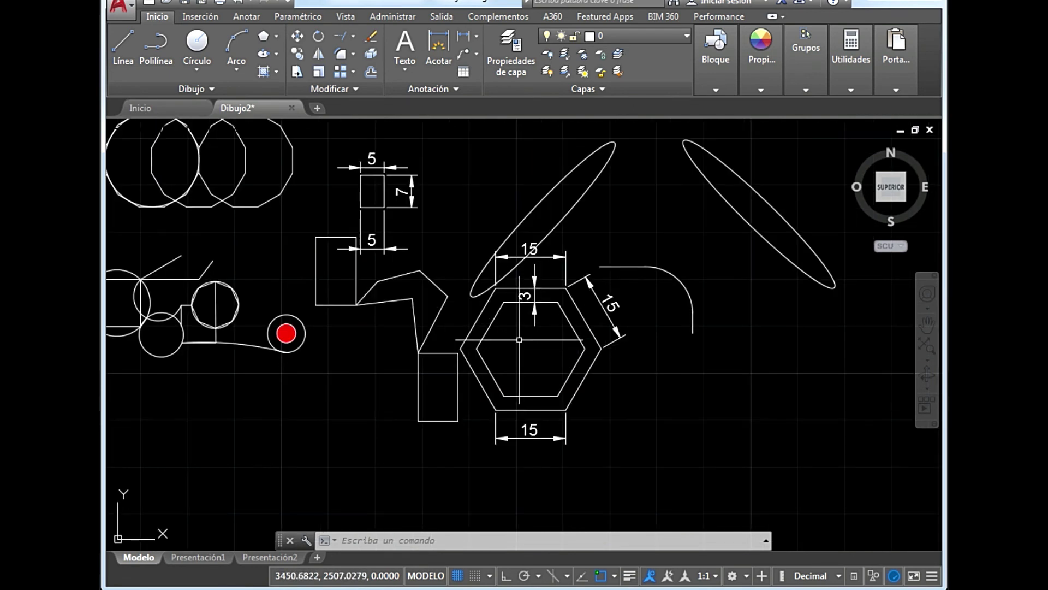
scroll(518, 336, "down", 4)
scroll(443, 323, "up", 3)
scroll(436, 331, "down", 3)
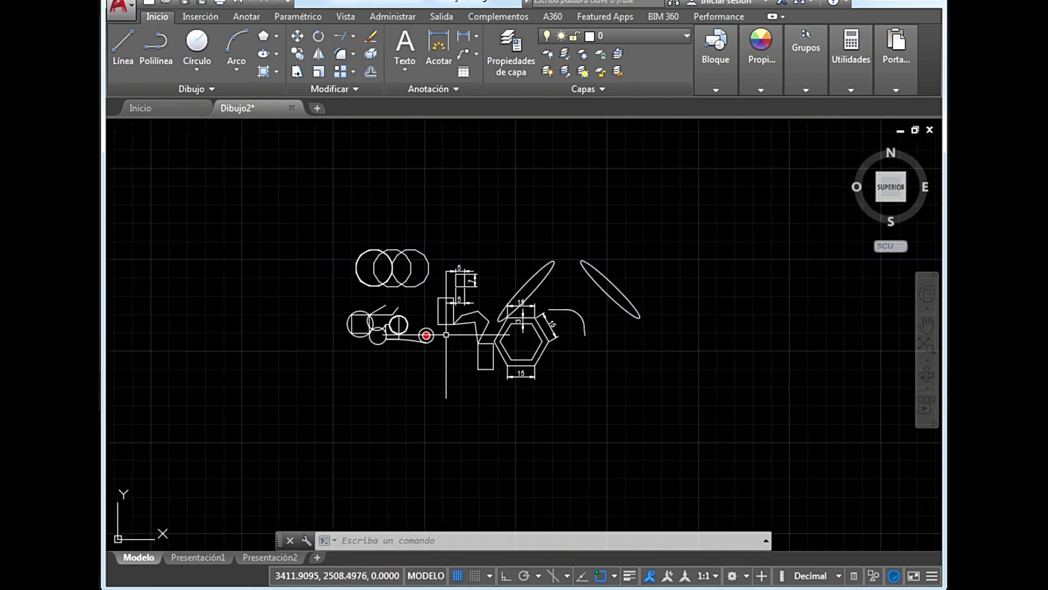
scroll(434, 322, "up", 2)
middle_click_drag(431, 316, 338, 225)
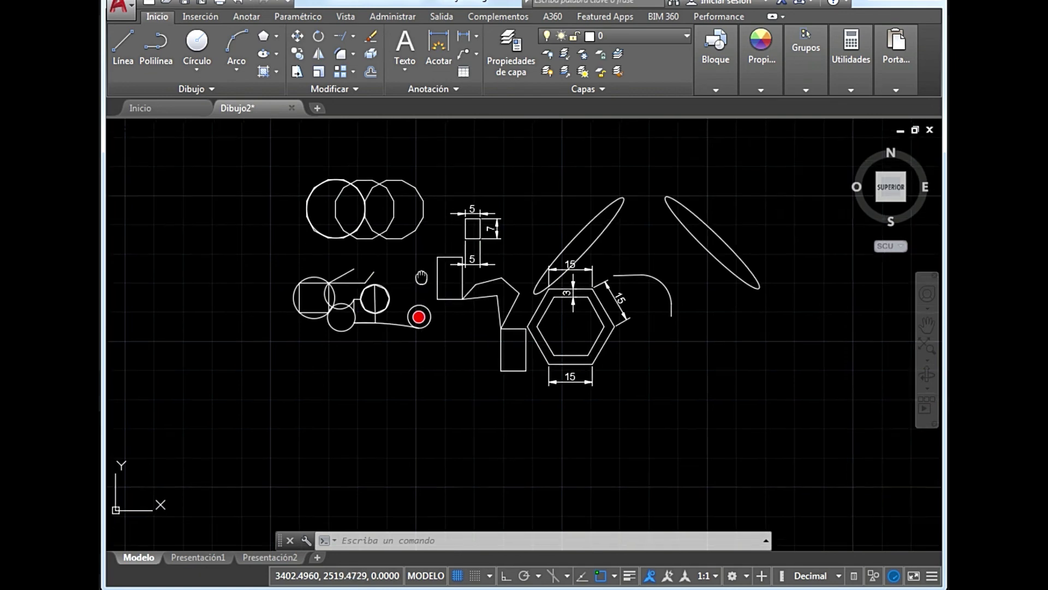
middle_click_drag(570, 276, 410, 263)
scroll(410, 264, "down", 1)
scroll(403, 262, "down", 1)
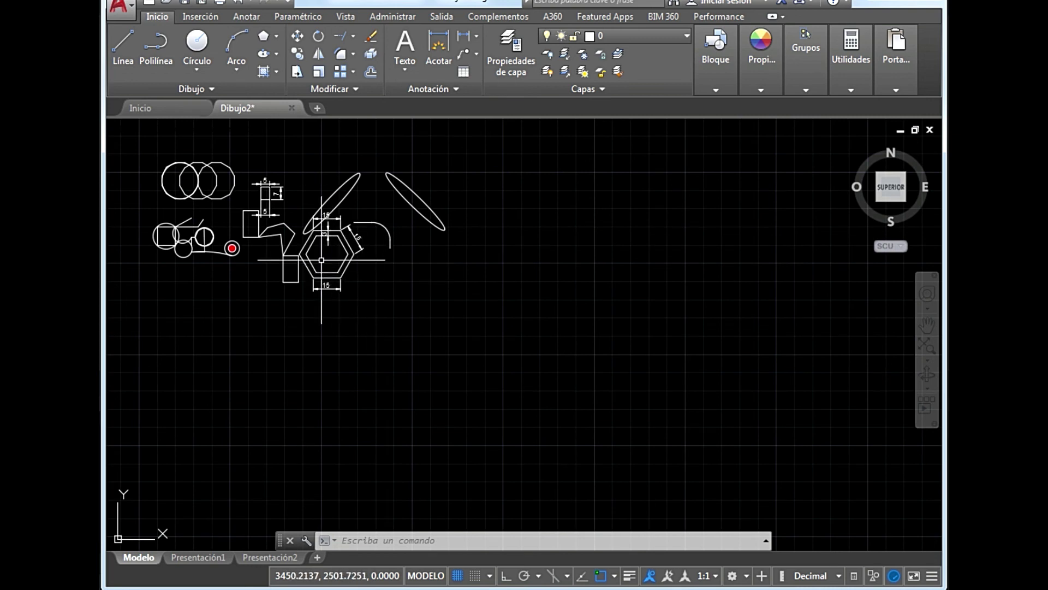
scroll(321, 260, "up", 2)
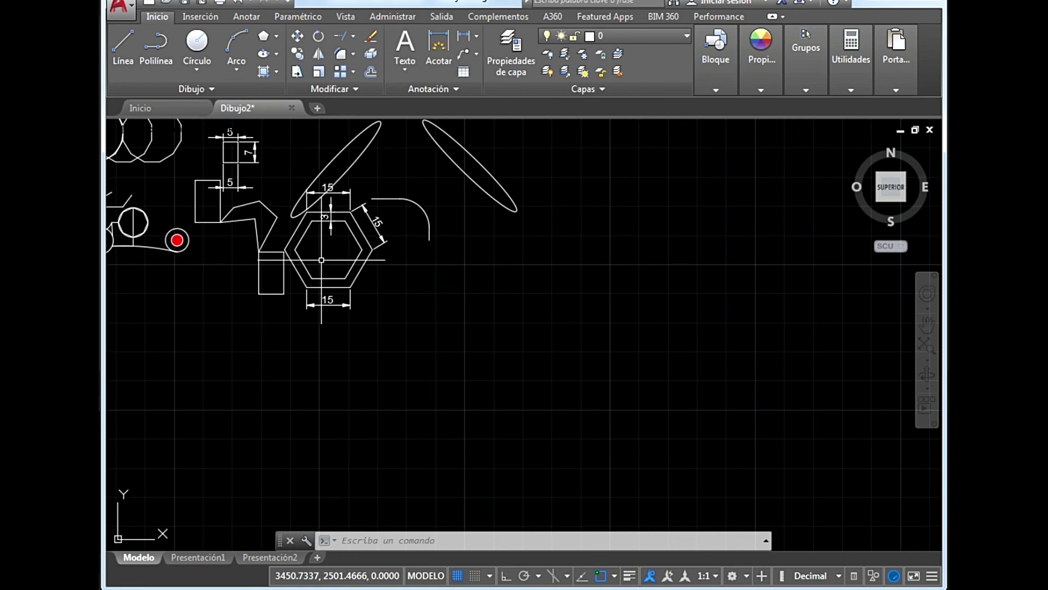
scroll(321, 260, "down", 3)
middle_click_drag(322, 261, 458, 229)
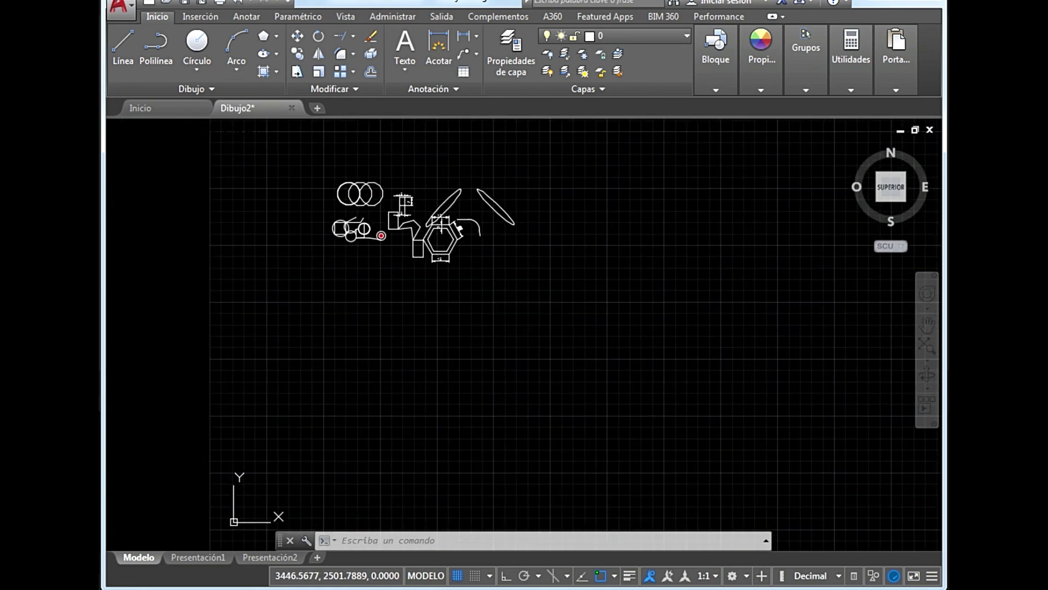
scroll(380, 234, "up", 1)
scroll(393, 251, "up", 2)
scroll(426, 290, "up", 2)
scroll(415, 281, "down", 3)
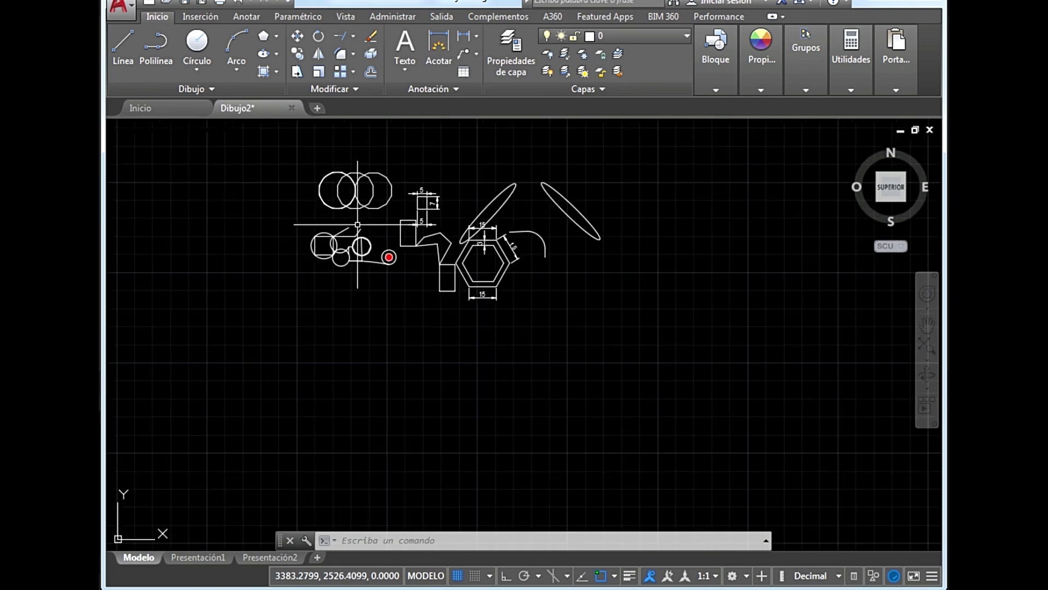
middle_click_drag(357, 224, 340, 273)
scroll(343, 277, "up", 3)
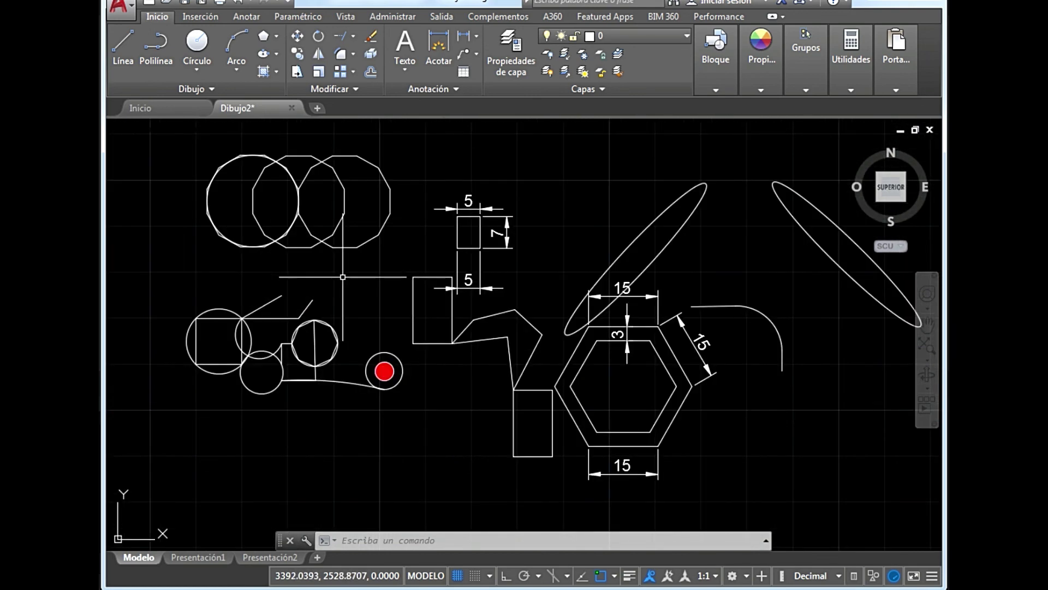
scroll(343, 277, "down", 2)
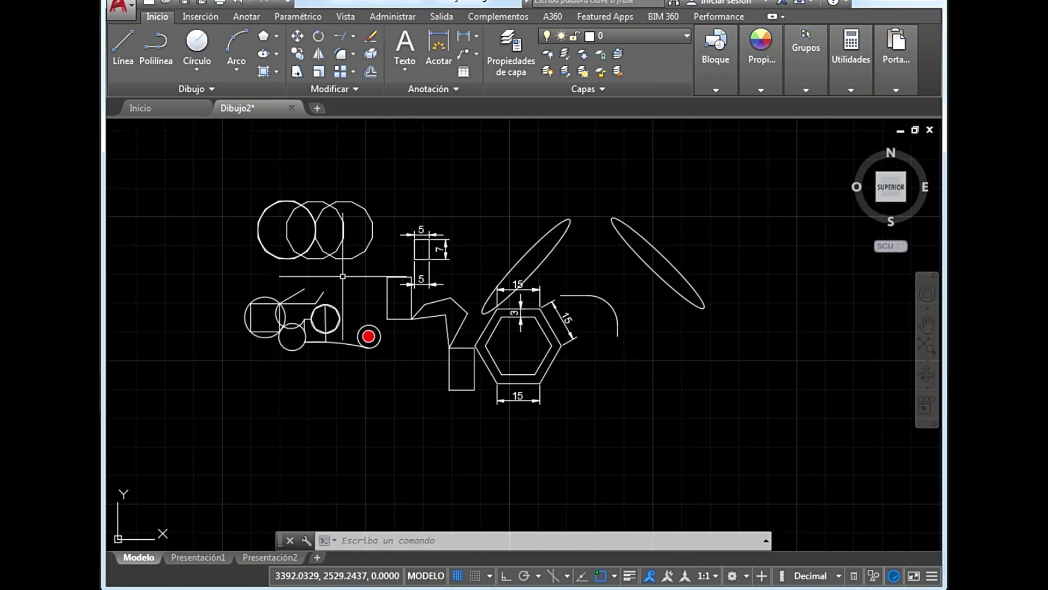
mouse_move(372, 273)
middle_mouse_down()
mouse_move(407, 265)
mouse_move(431, 273)
middle_mouse_up()
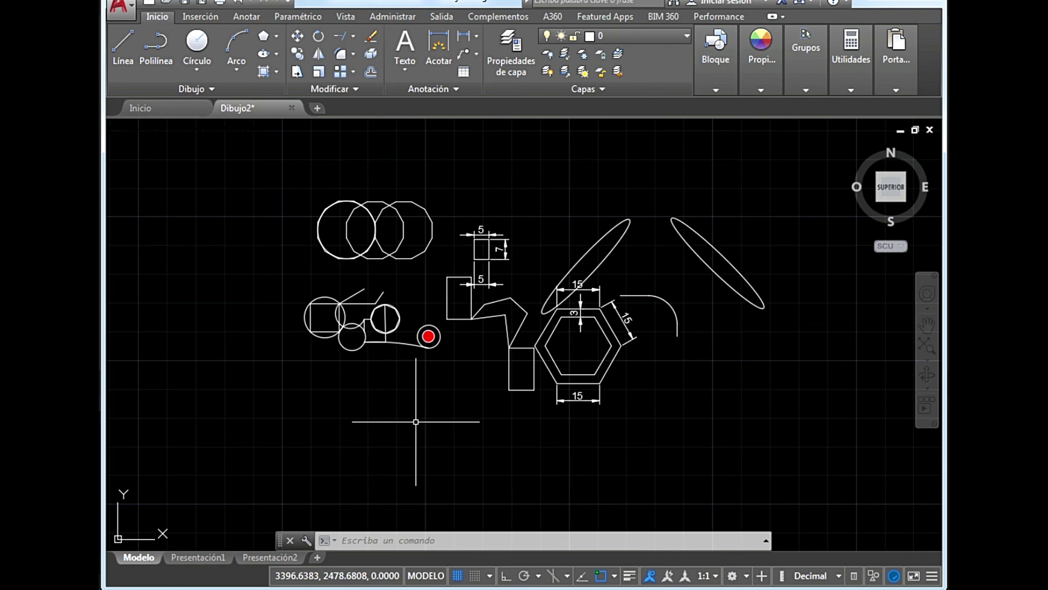
middle_click_drag(488, 344, 465, 364)
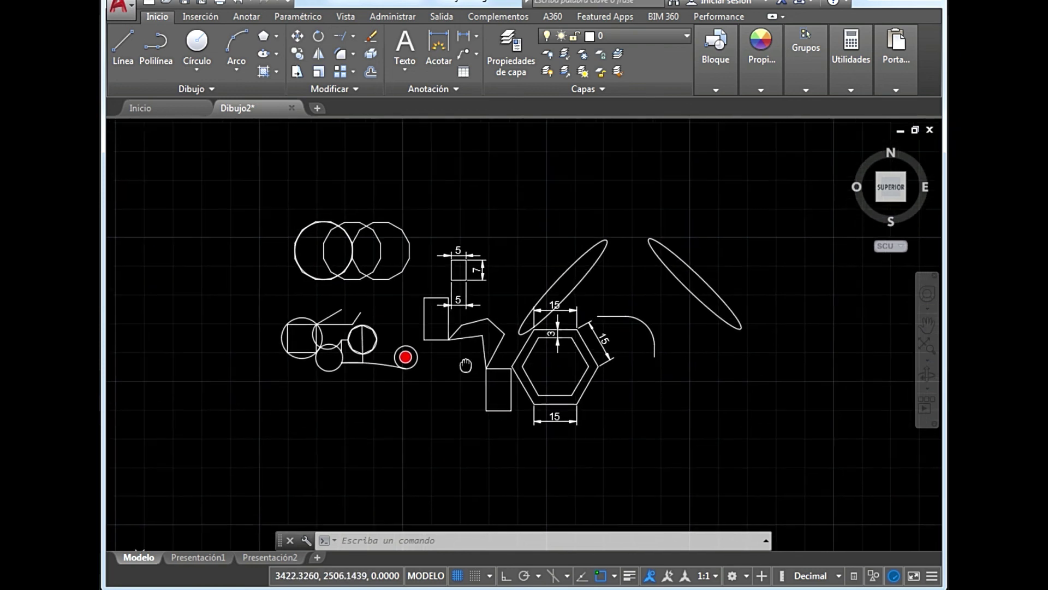
scroll(459, 358, "up", 1)
scroll(444, 343, "up", 2)
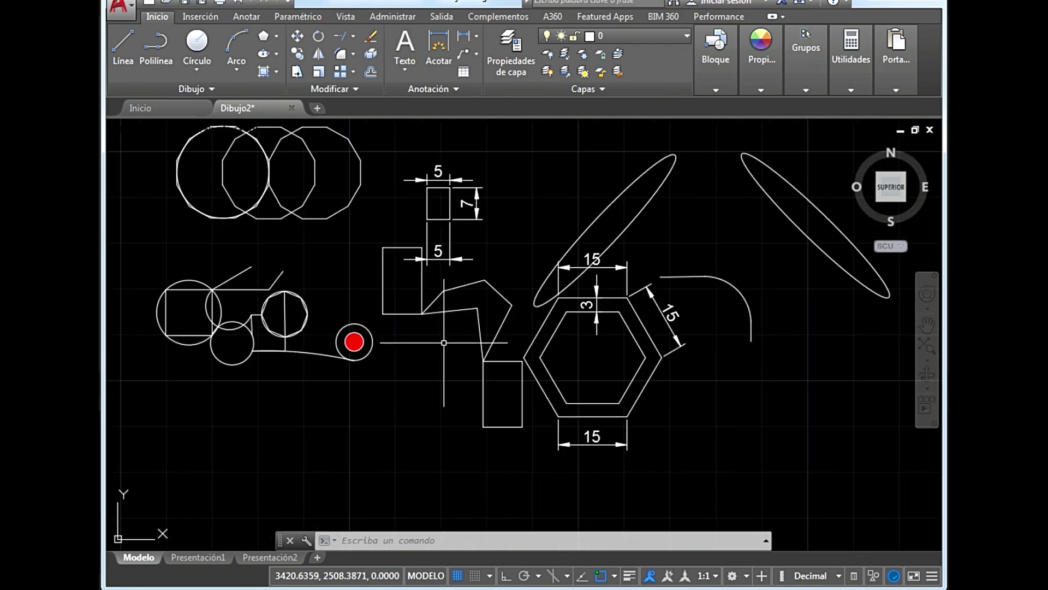
scroll(444, 342, "down", 2)
scroll(444, 342, "down", 1)
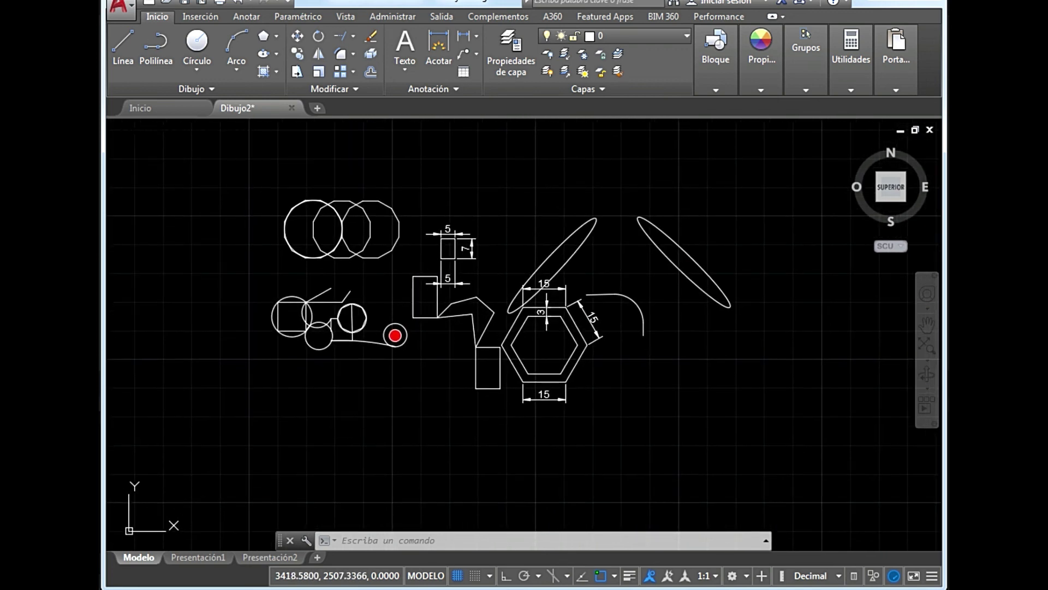
middle_click_drag(437, 352, 423, 316)
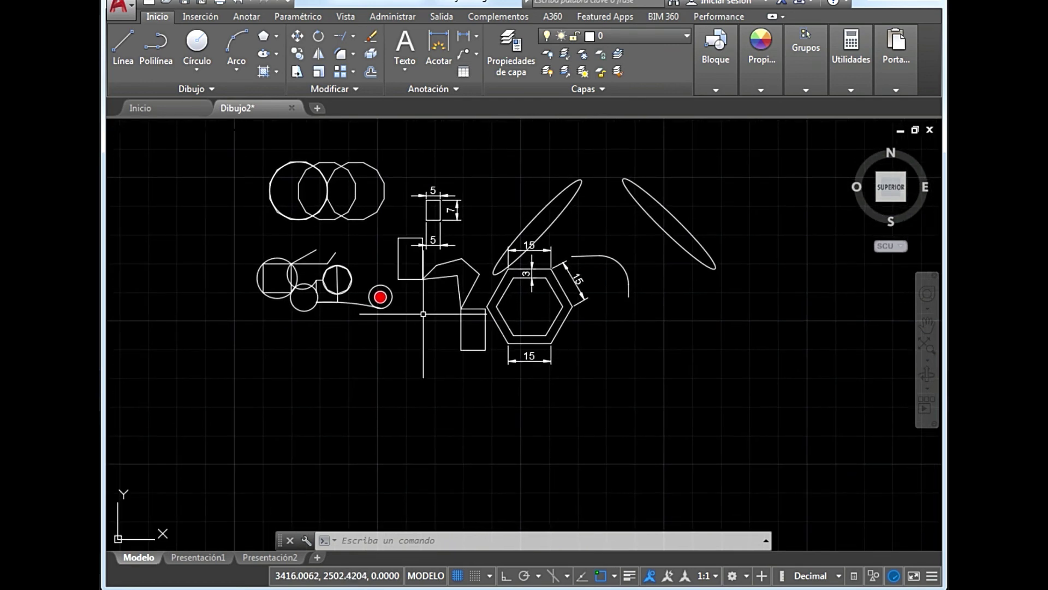
scroll(423, 314, "down", 3)
scroll(423, 314, "up", 3)
middle_click_drag(419, 318, 358, 337)
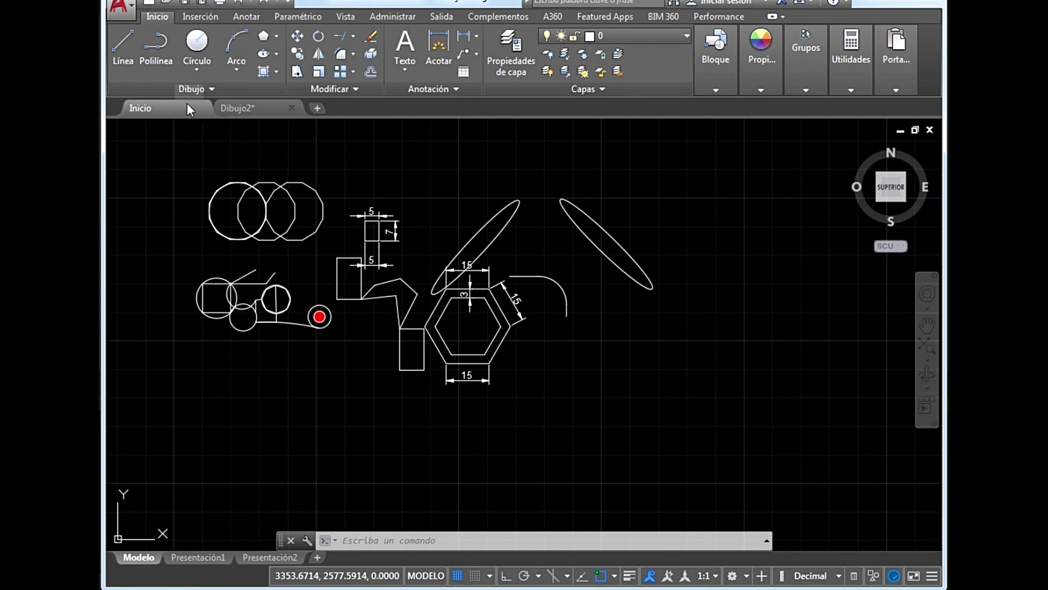
- Open the 'autocad cayambe' drawing from the start page's recent documents
left_click(172, 113)
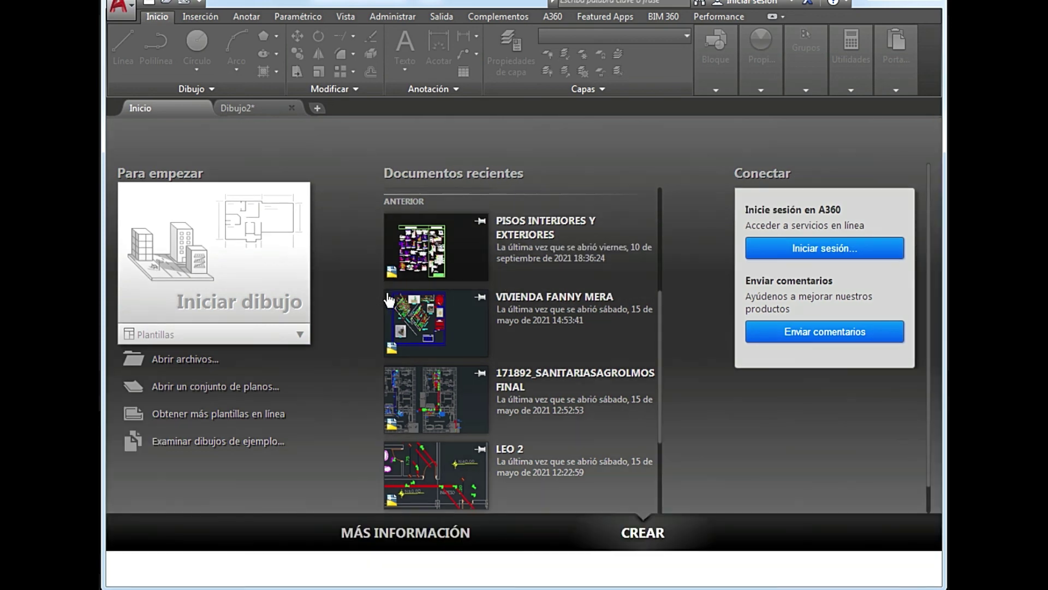
scroll(657, 334, "down", 2)
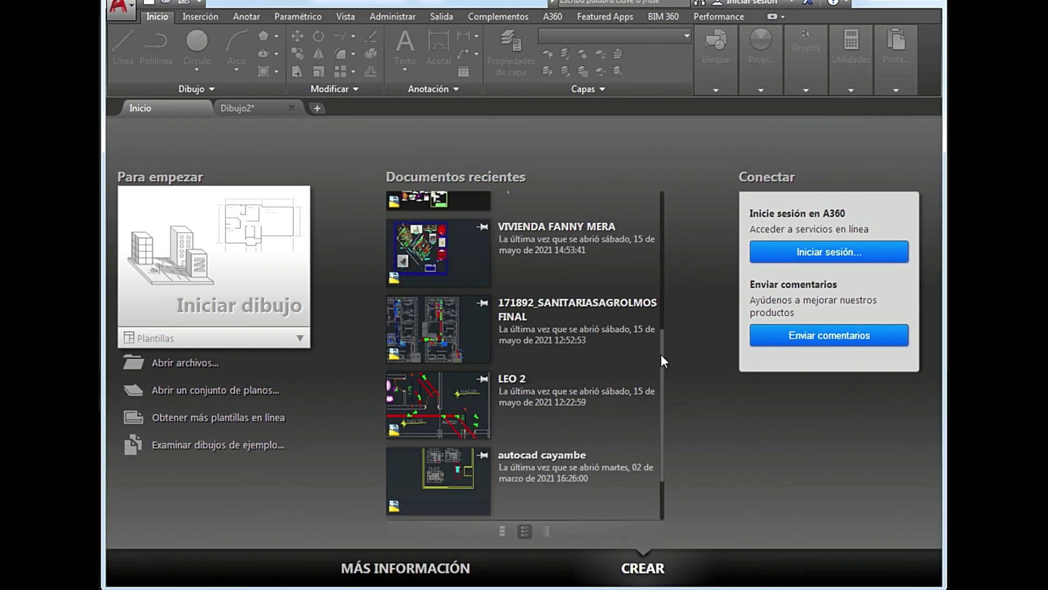
left_click_drag(662, 360, 660, 399)
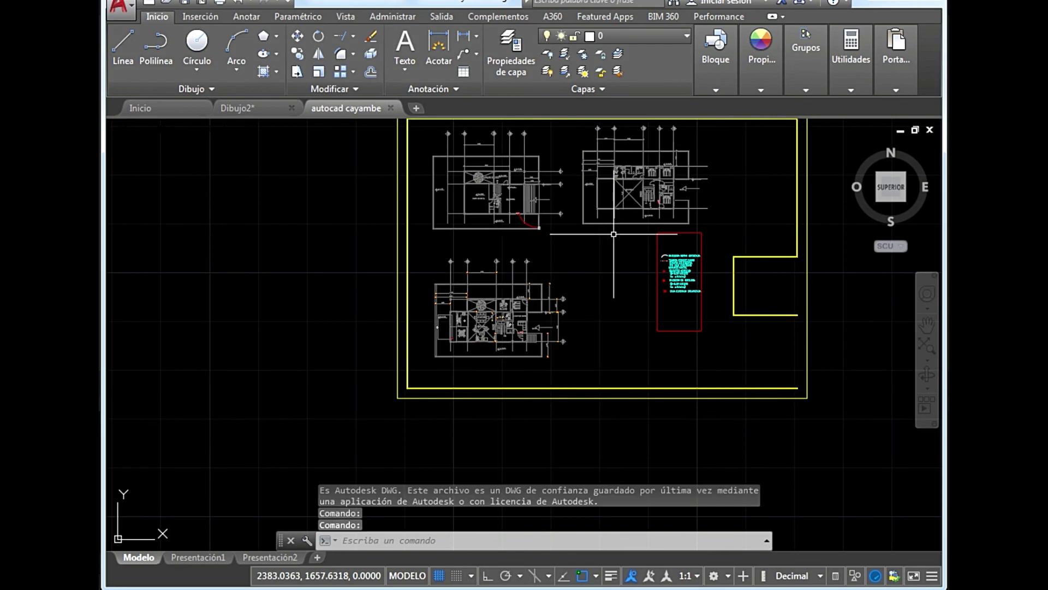
- Pan through the cayambe sheets until the floor-plan sheet is centred in view
scroll(543, 264, "up", 1)
scroll(494, 407, "up", 2)
scroll(494, 406, "down", 3)
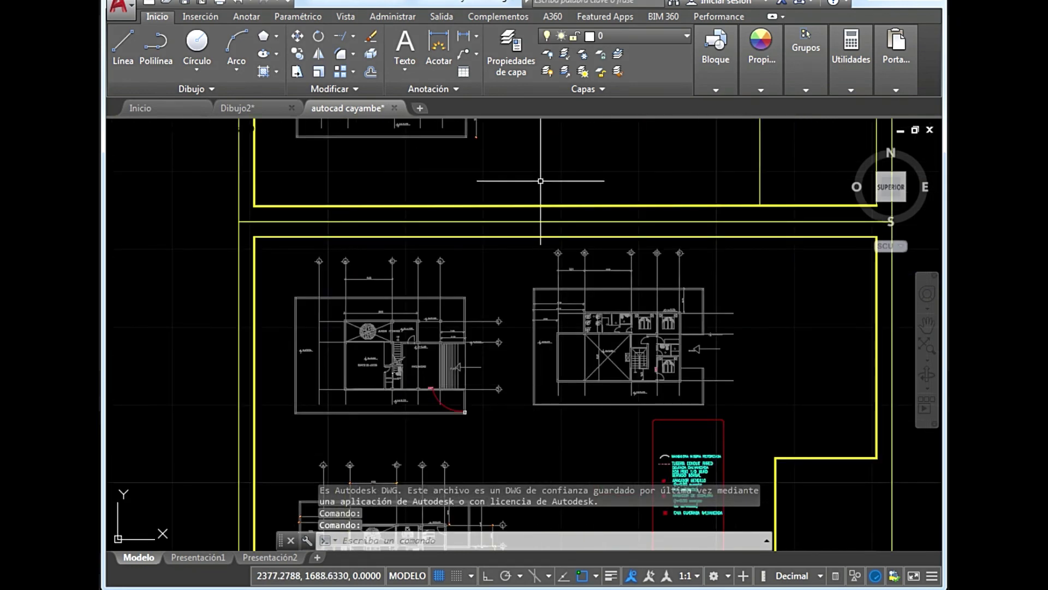
scroll(542, 398, "up", 3)
middle_click_drag(547, 204, 541, 434)
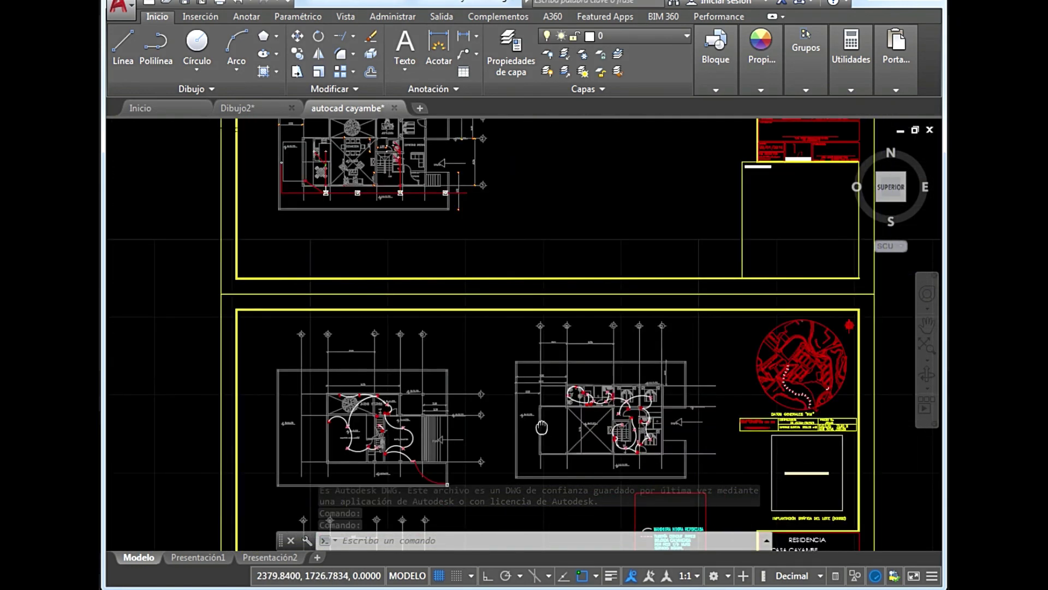
scroll(519, 211, "down", 2)
middle_click_drag(519, 211, 524, 390)
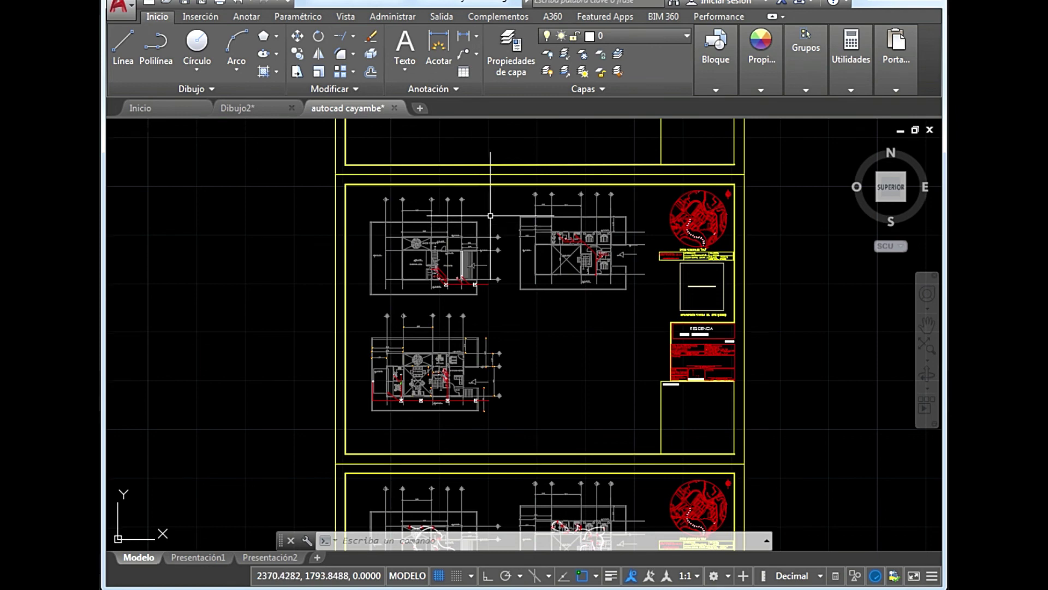
middle_click_drag(486, 227, 486, 399)
middle_click_drag(486, 214, 497, 364)
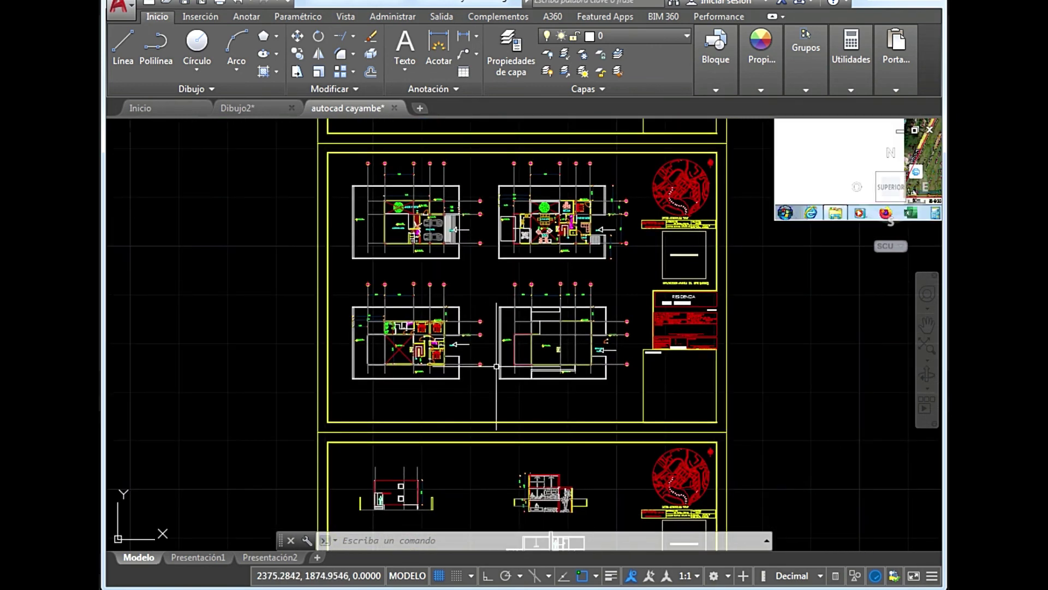
middle_click_drag(483, 181, 481, 321)
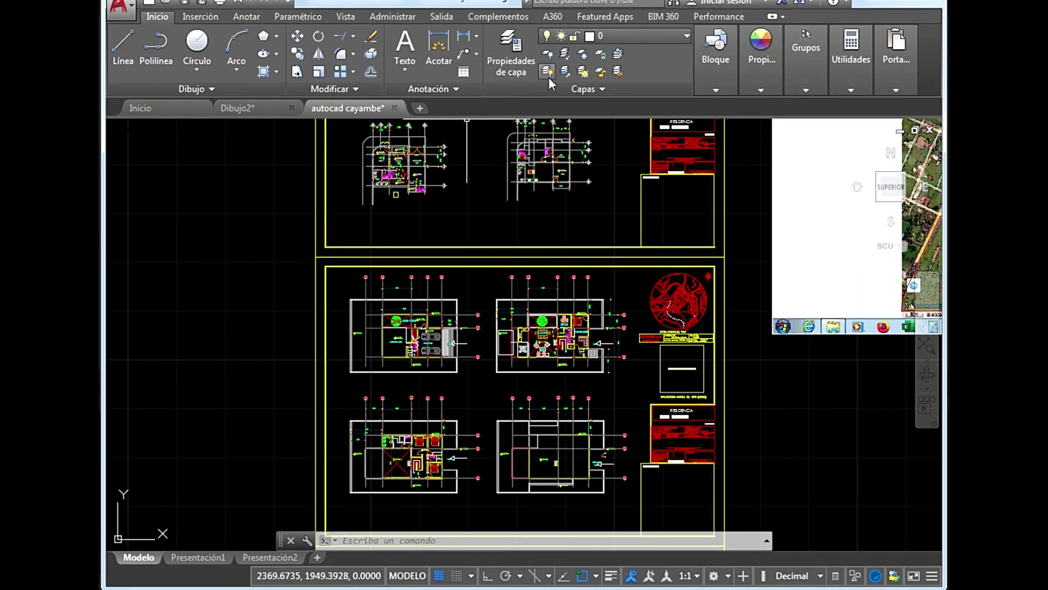
middle_click_drag(481, 200, 481, 372)
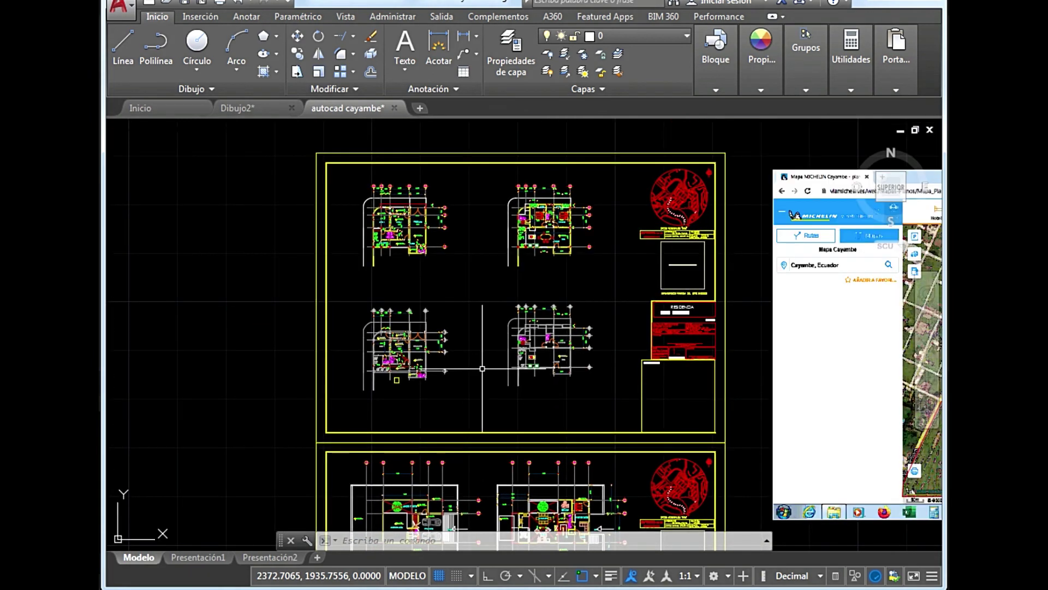
- Zoom in and centre the ground floor plan in the view
scroll(377, 201, "up", 4)
scroll(373, 229, "up", 5)
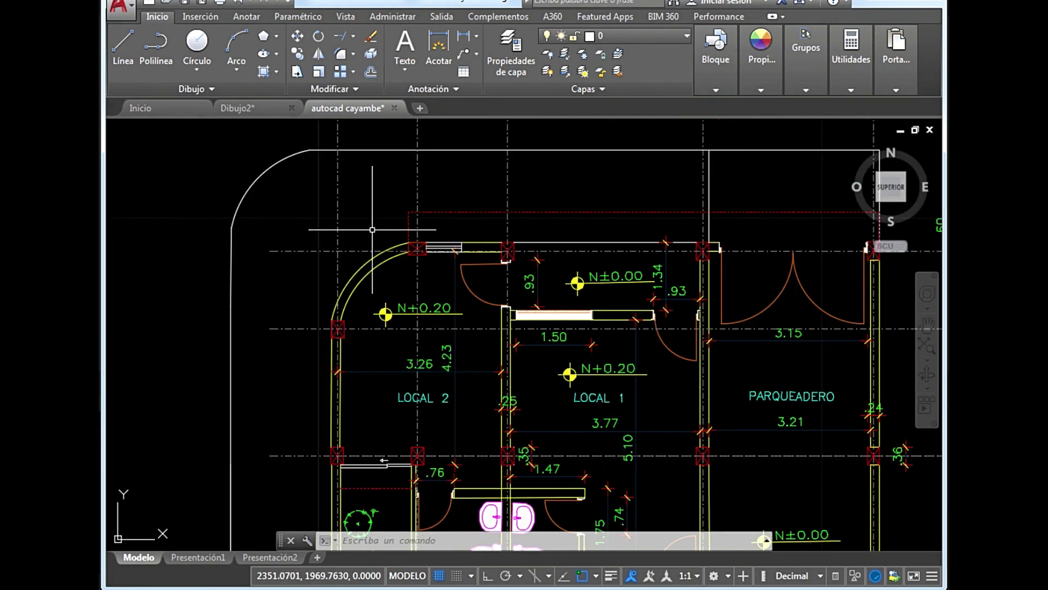
scroll(372, 230, "up", 4)
scroll(376, 246, "down", 6)
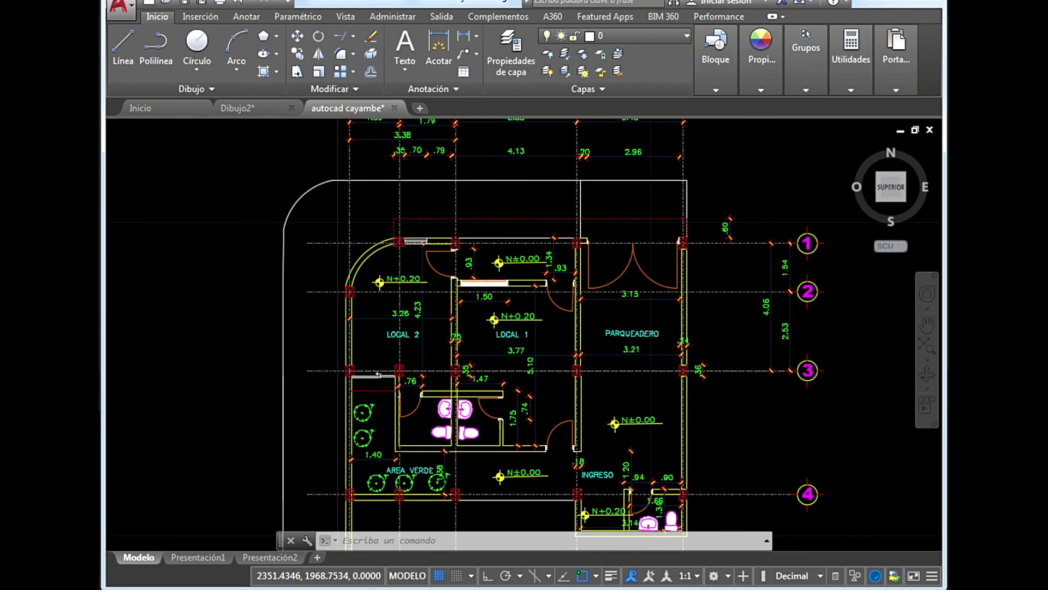
scroll(382, 262, "up", 2)
scroll(382, 262, "up", 2)
scroll(383, 261, "down", 2)
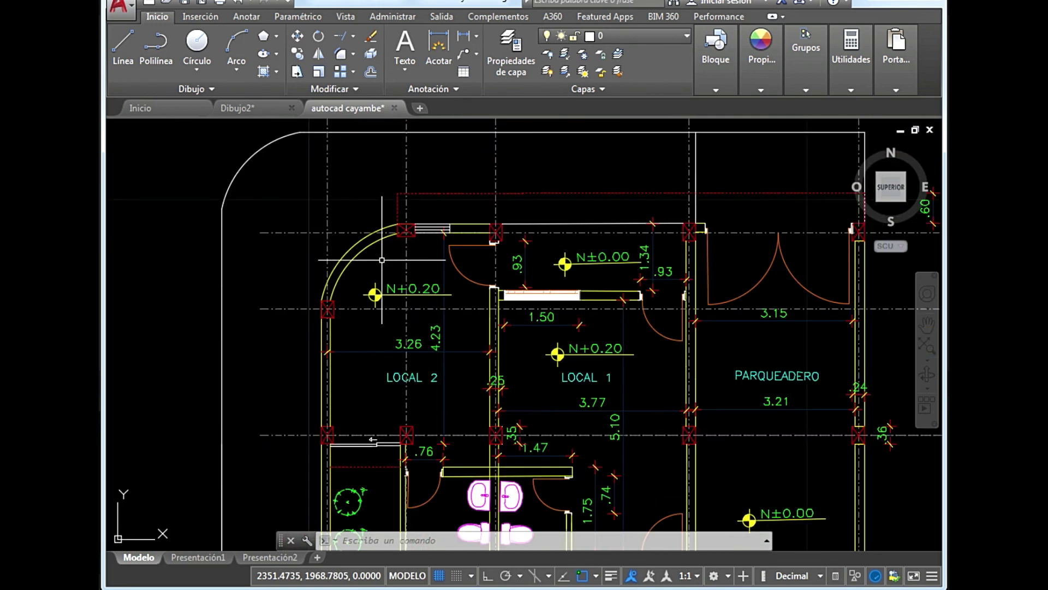
middle_click_drag(383, 262, 366, 224)
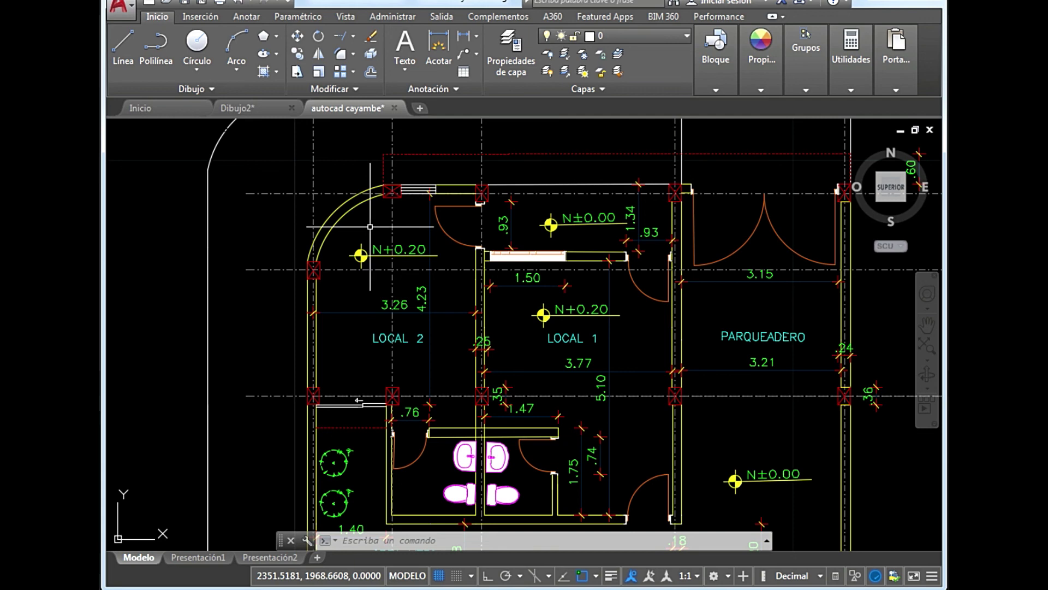
- Pan until LOCAL 1, LOCAL 2, PARQUEADERO and grid bubbles 1–4 are visible
scroll(462, 300, "up", 3)
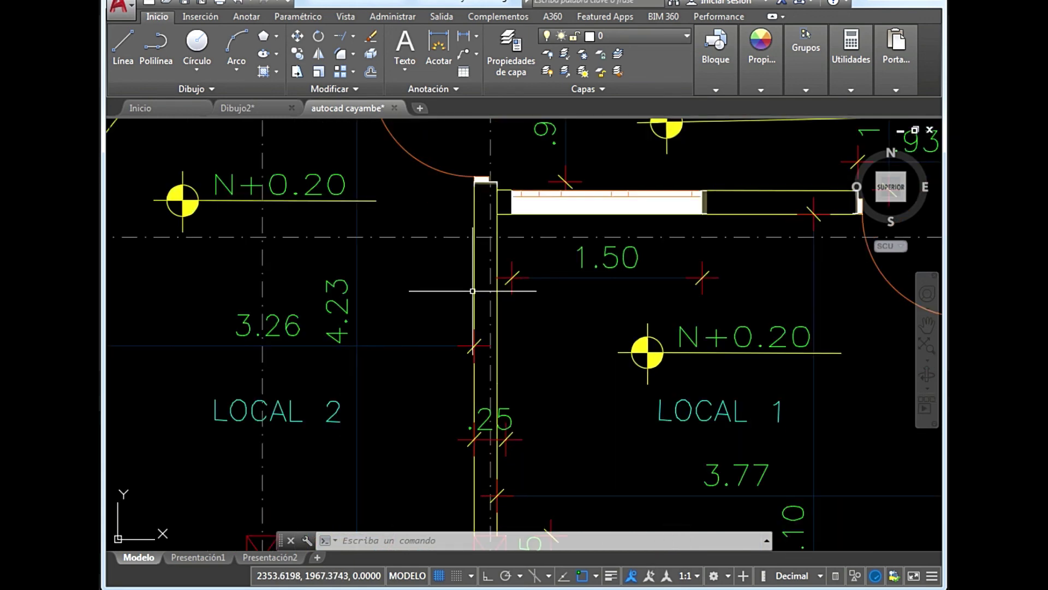
scroll(462, 300, "down", 3)
scroll(461, 300, "down", 2)
middle_click_drag(490, 313, 423, 238)
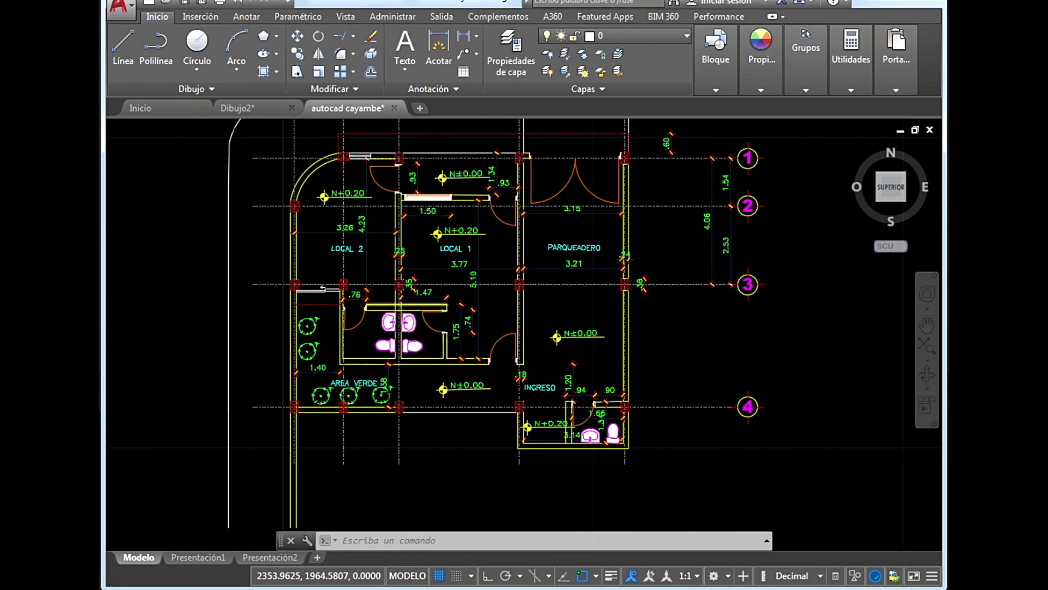
scroll(404, 304, "up", 5)
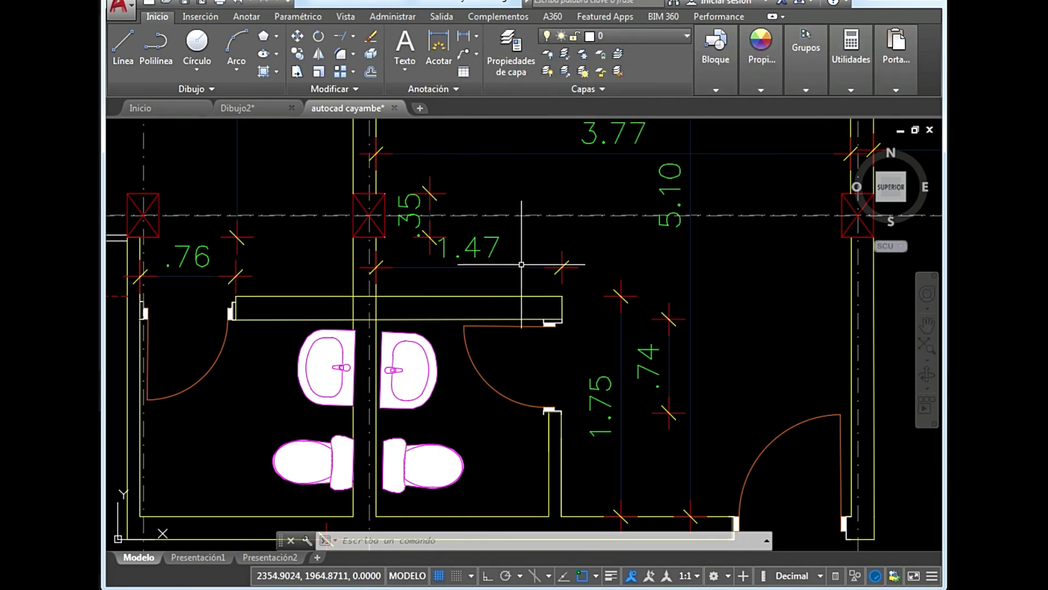
scroll(485, 251, "down", 4)
middle_click_drag(509, 256, 365, 244)
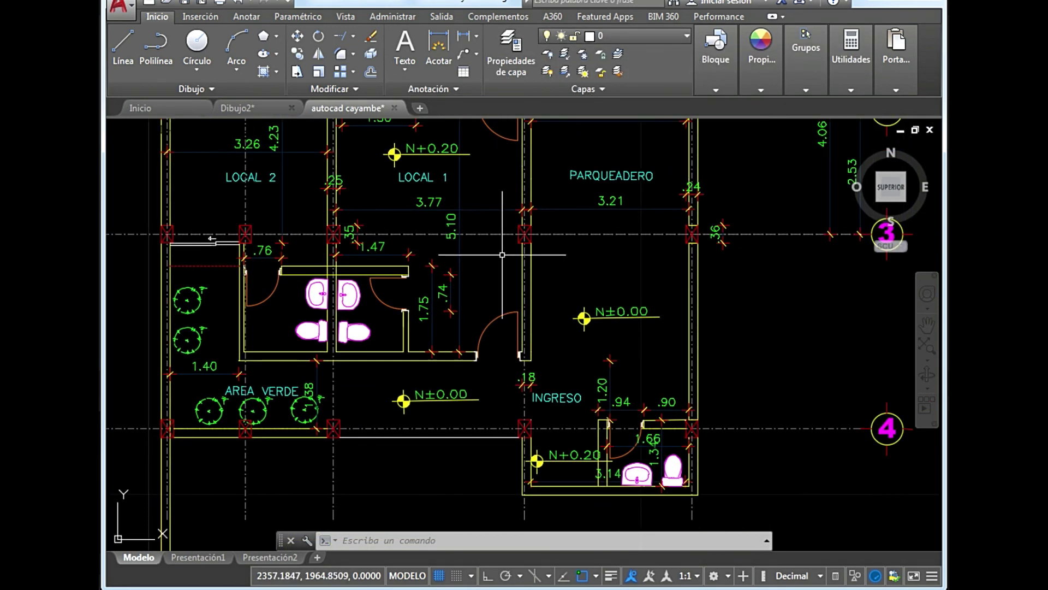
scroll(524, 256, "down", 2)
middle_click_drag(499, 273, 485, 334)
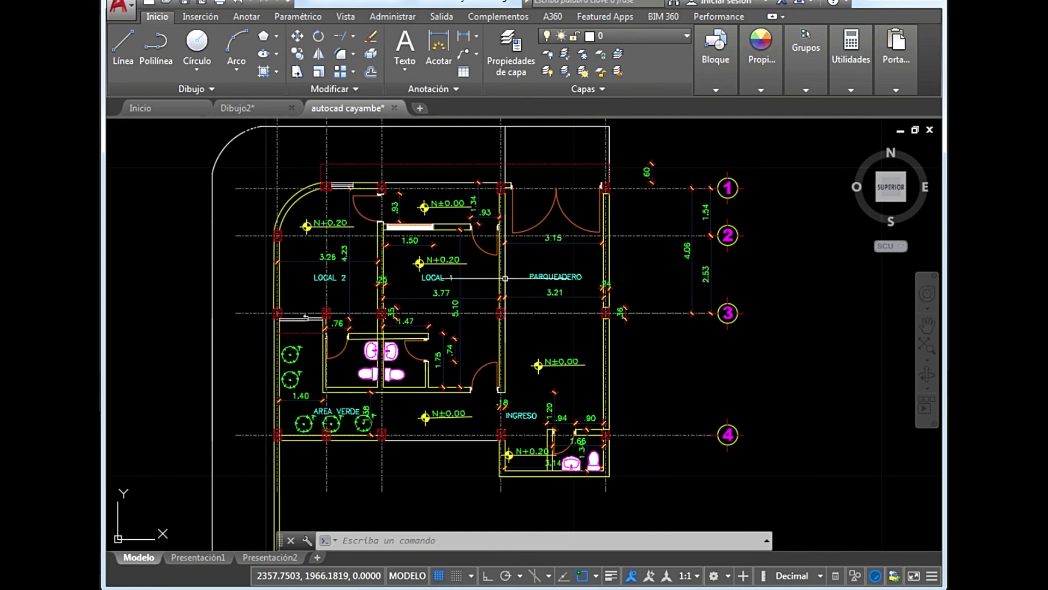
- Draw an Ortho vertical line right of grid axes 1–4, from below axis 4 up to axis 1
left_click(121, 51)
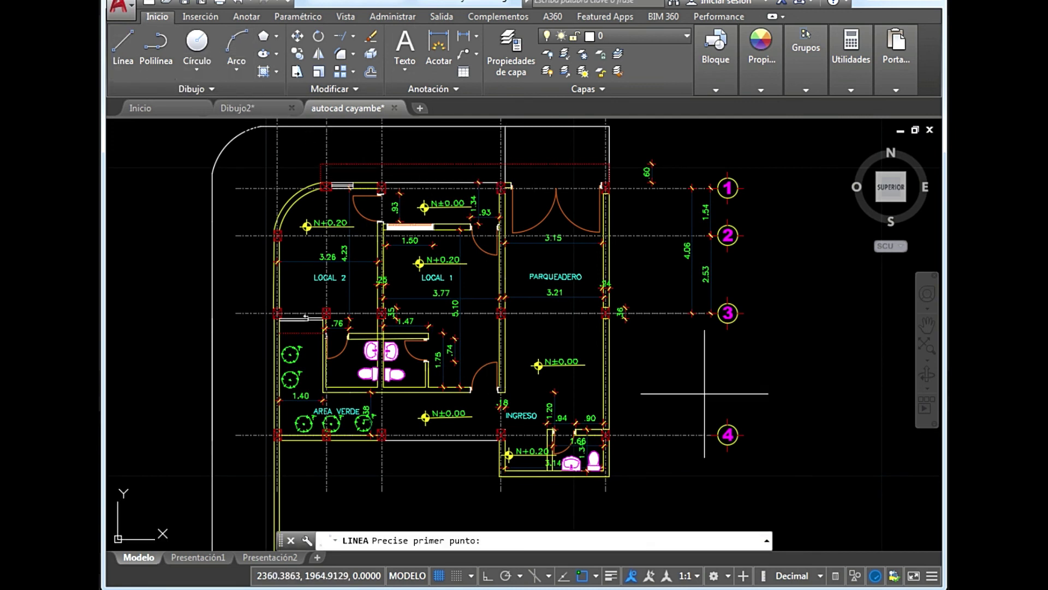
left_click(779, 409)
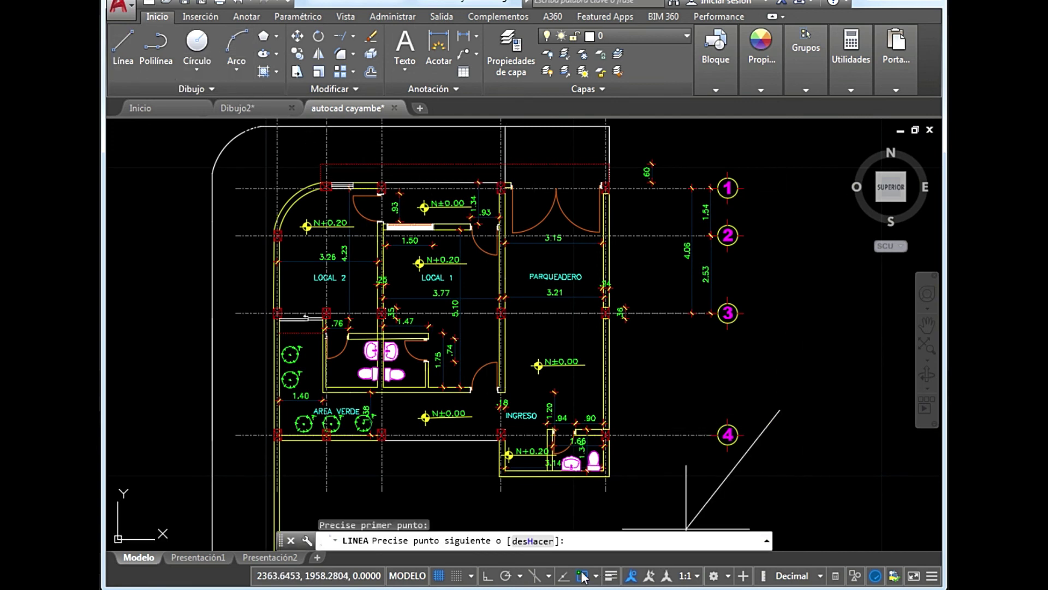
left_click(487, 577)
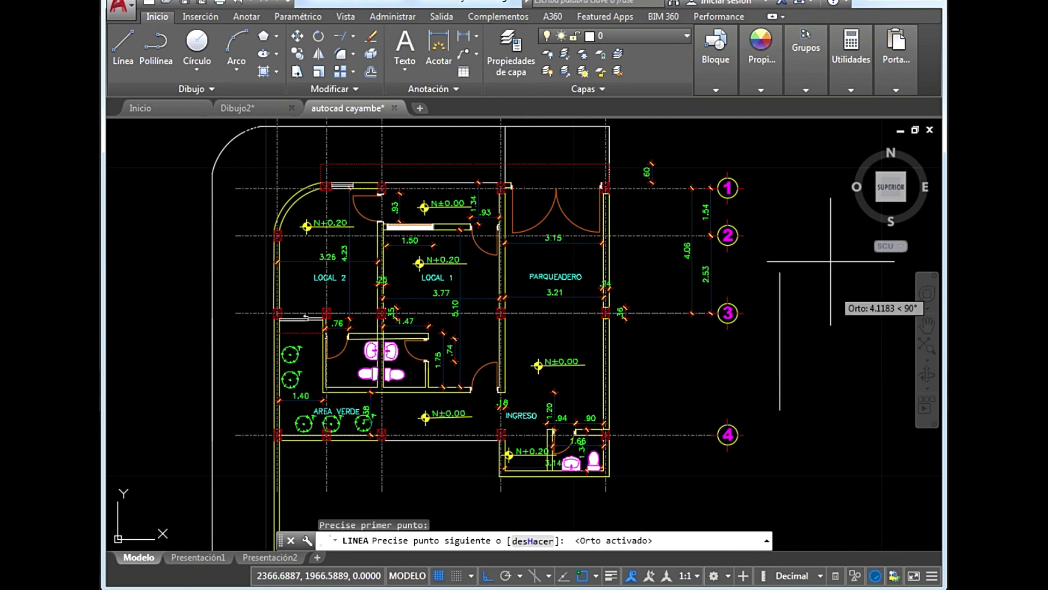
left_click(793, 184)
key("Return")
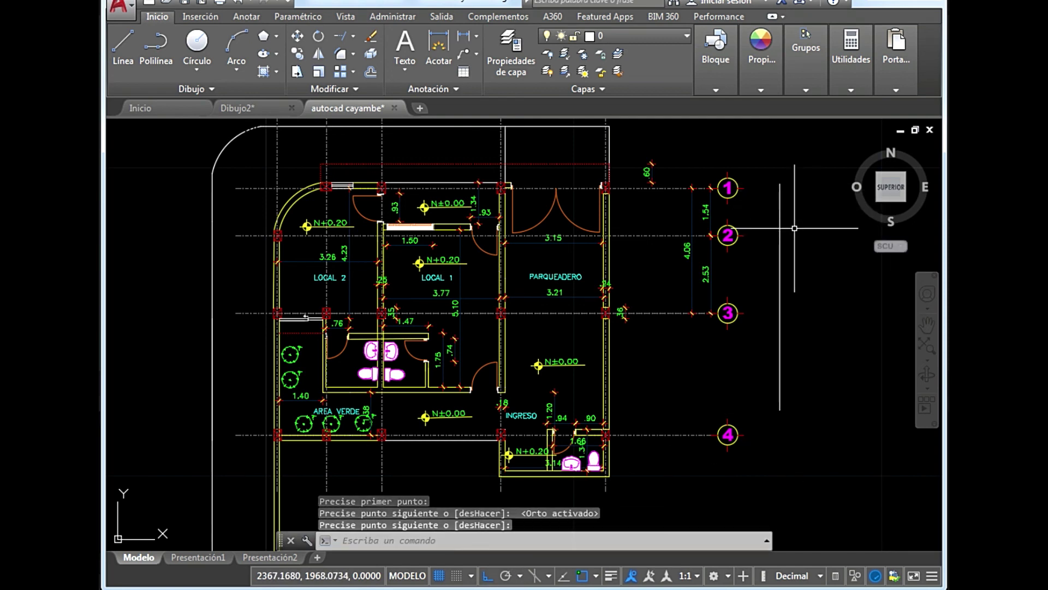
middle_click_drag(796, 222, 721, 213)
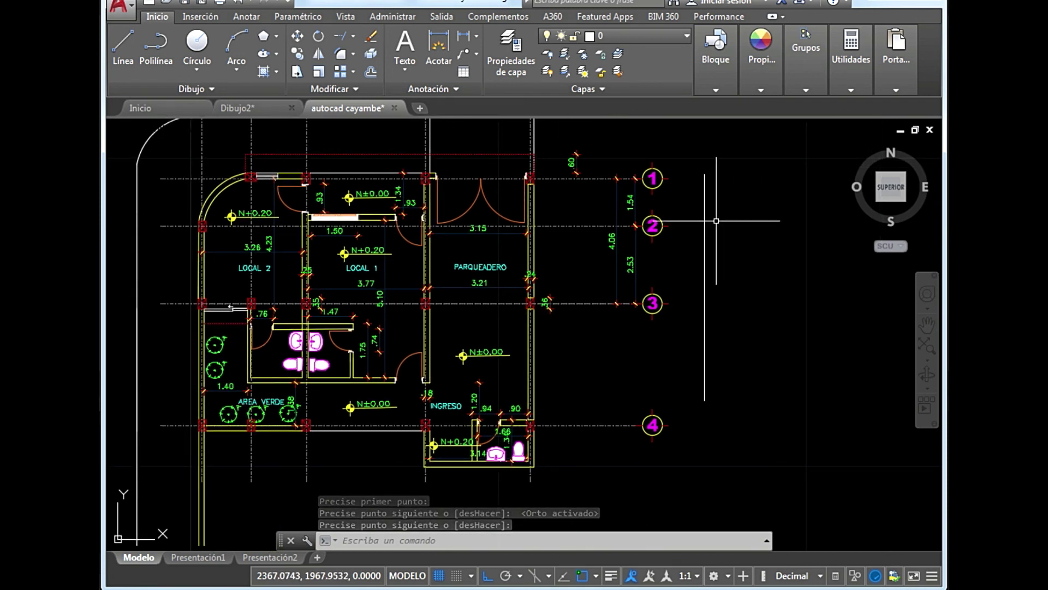
- Offset the new vertical line 0.18 to its right to form a double wall line
left_click(374, 71)
type("0.1")
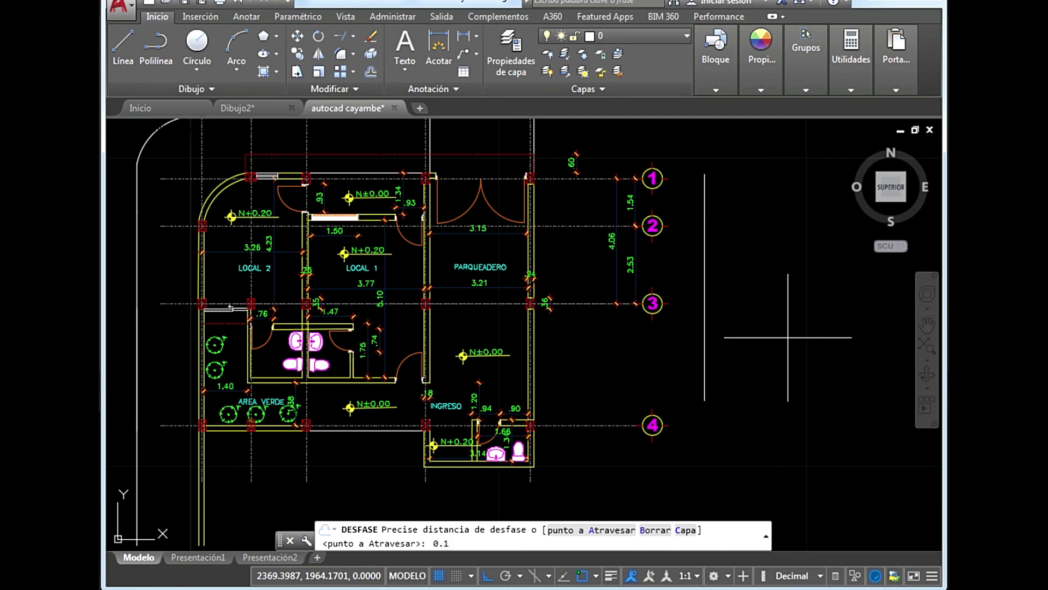
type("8")
key("Return")
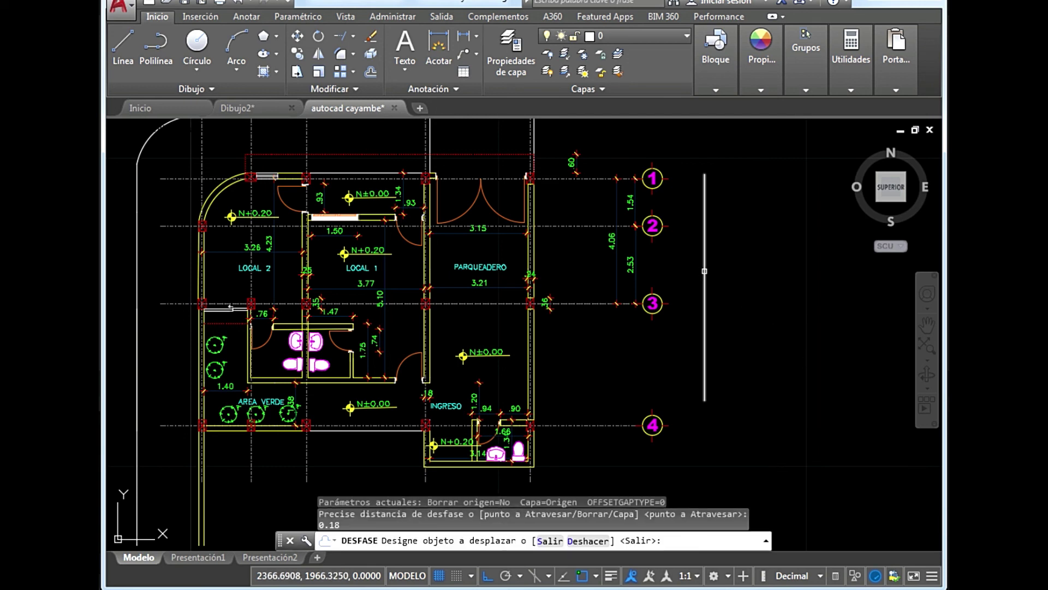
left_click(704, 270)
left_click(731, 276)
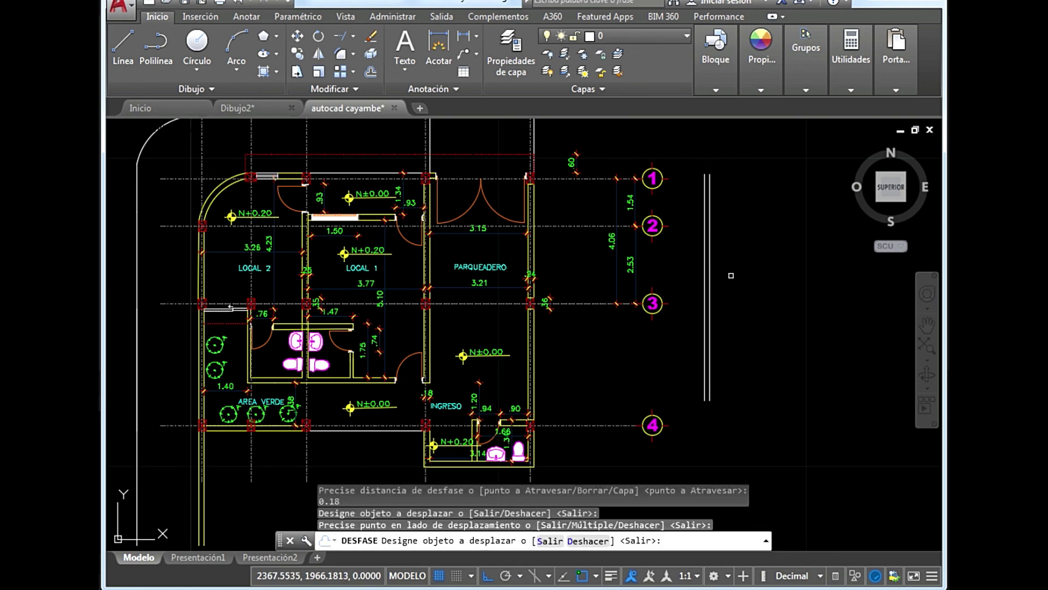
key("Escape")
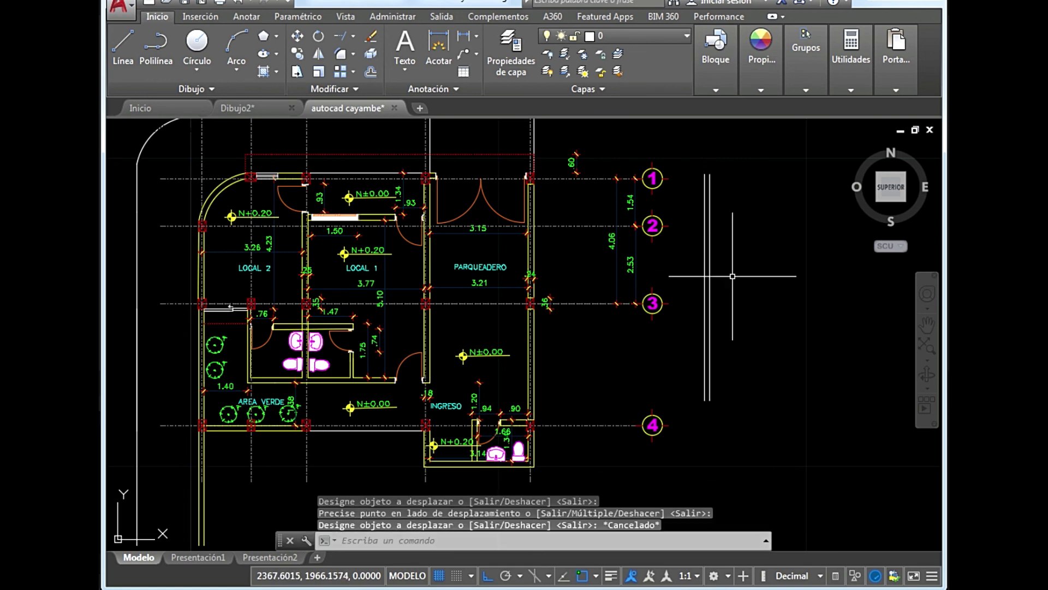
scroll(709, 206, "up", 4)
scroll(709, 208, "down", 4)
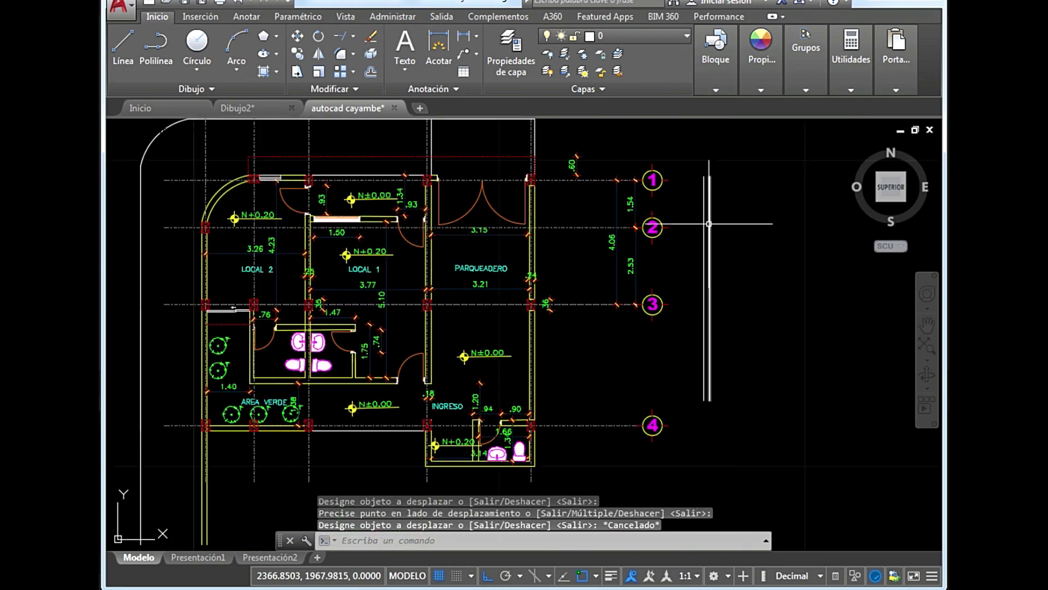
- Draw a horizontal line rightward from the top of the vertical wall lines near axis 1
mouse_move(739, 216)
middle_mouse_down()
mouse_move(678, 287)
mouse_move(586, 257)
middle_mouse_up()
scroll(671, 252, "up", 2)
scroll(545, 243, "up", 2)
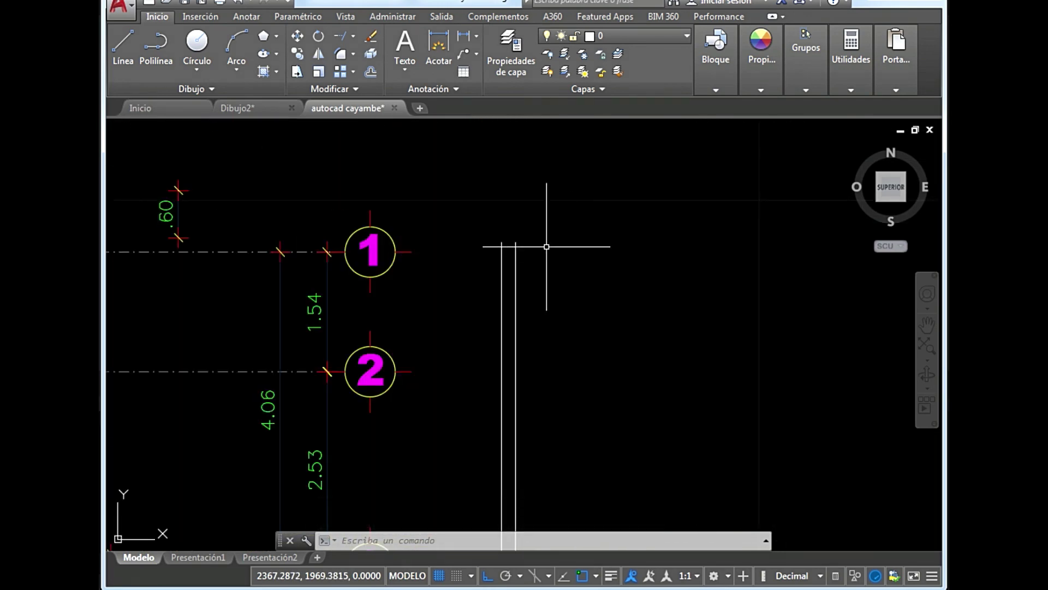
scroll(540, 232, "up", 2)
scroll(578, 241, "down", 4)
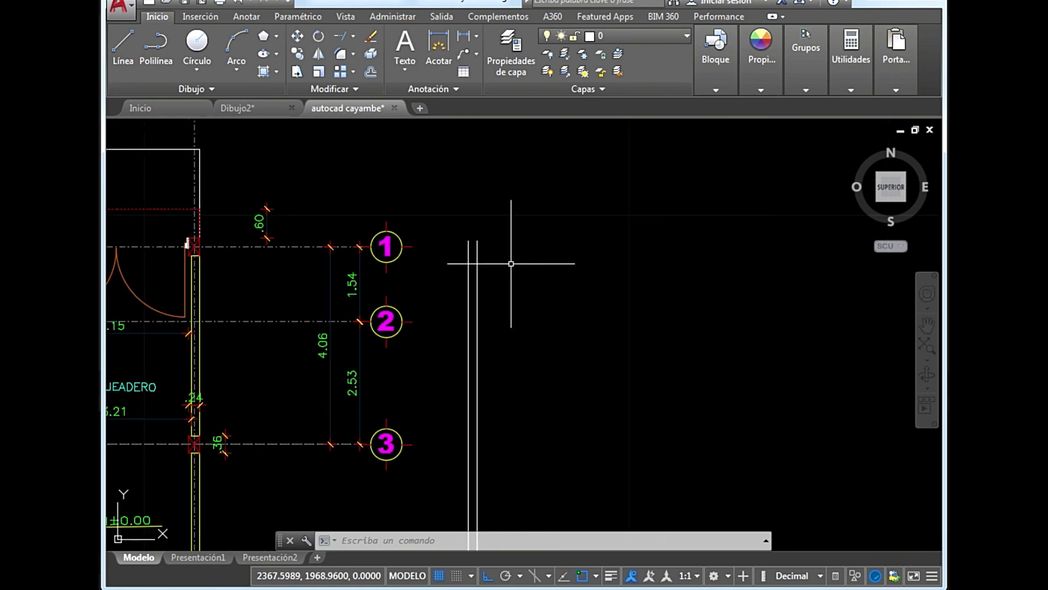
left_click(127, 45)
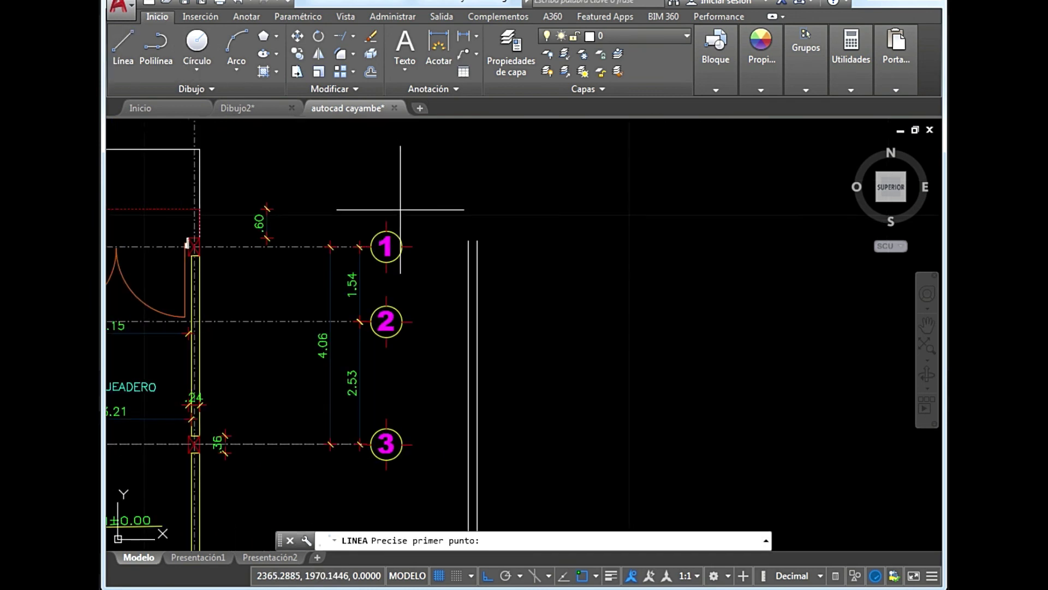
left_click(468, 241)
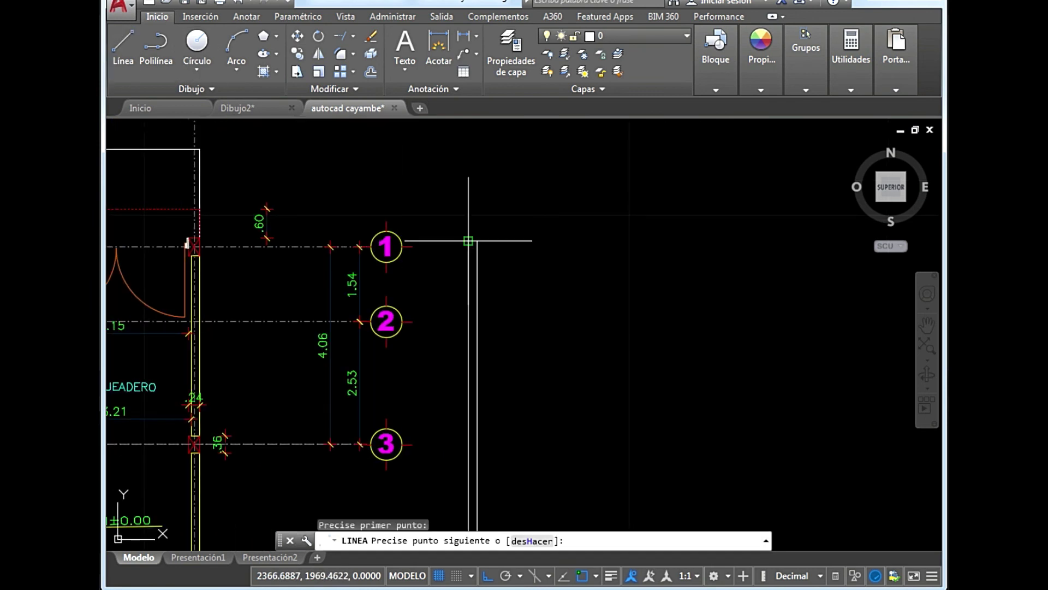
left_click(679, 241)
key("Return")
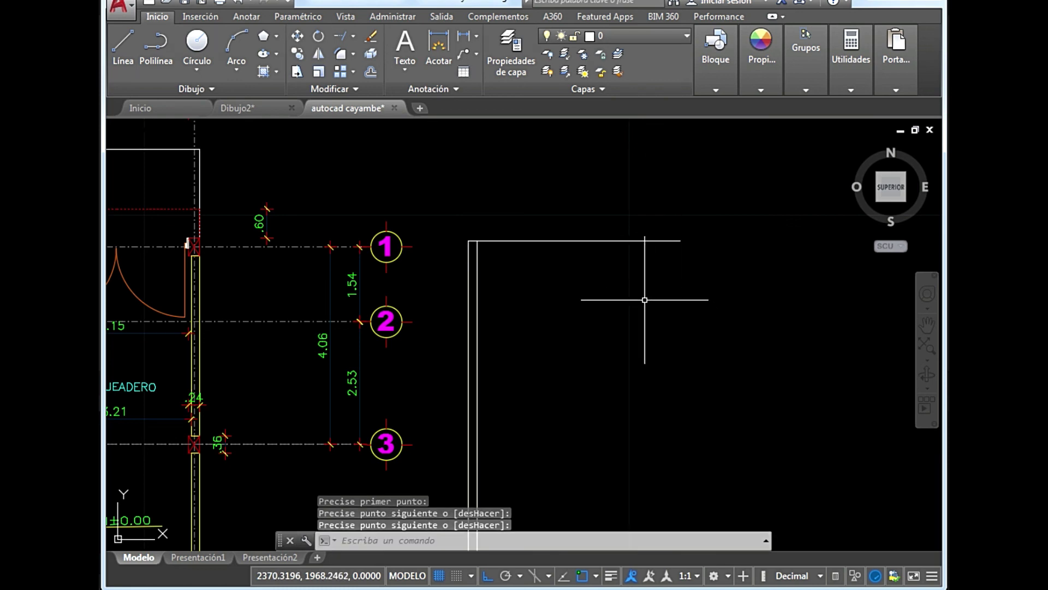
- Offset the horizontal line 0.18 downward to double it
left_click(371, 71)
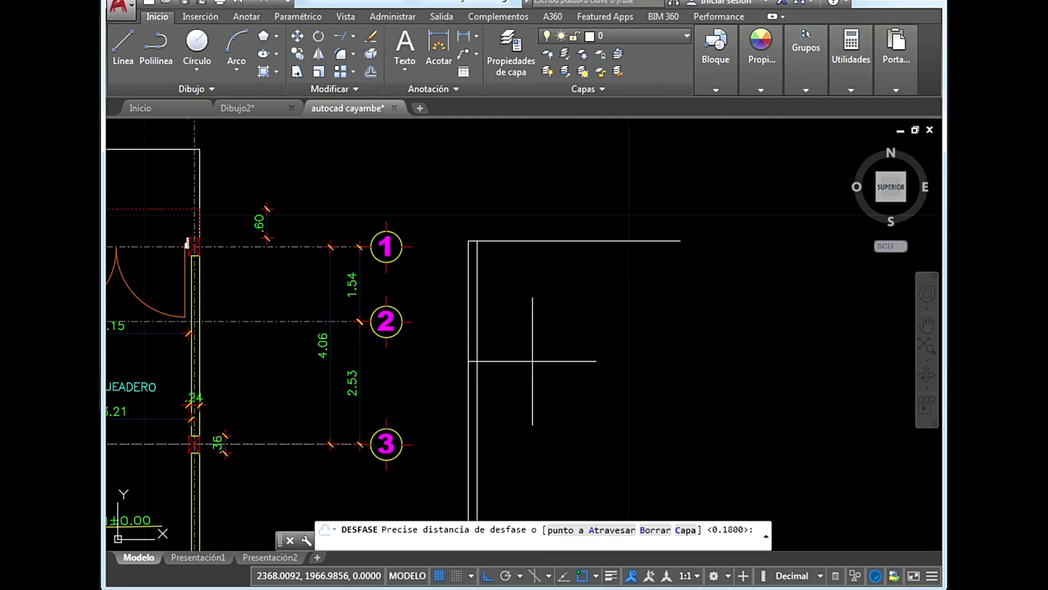
key("Return")
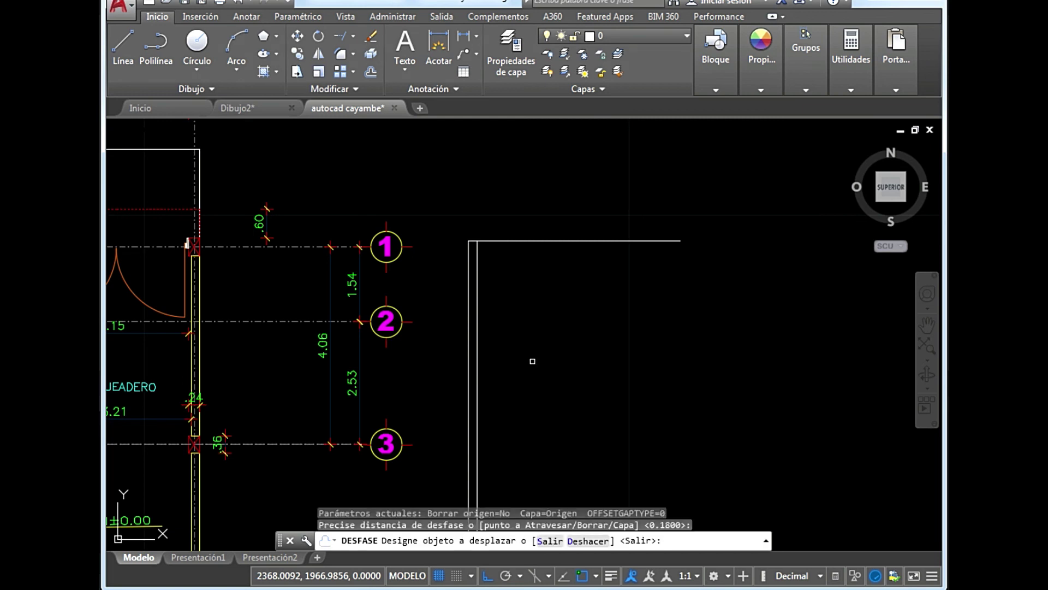
left_click(558, 242)
left_click(557, 268)
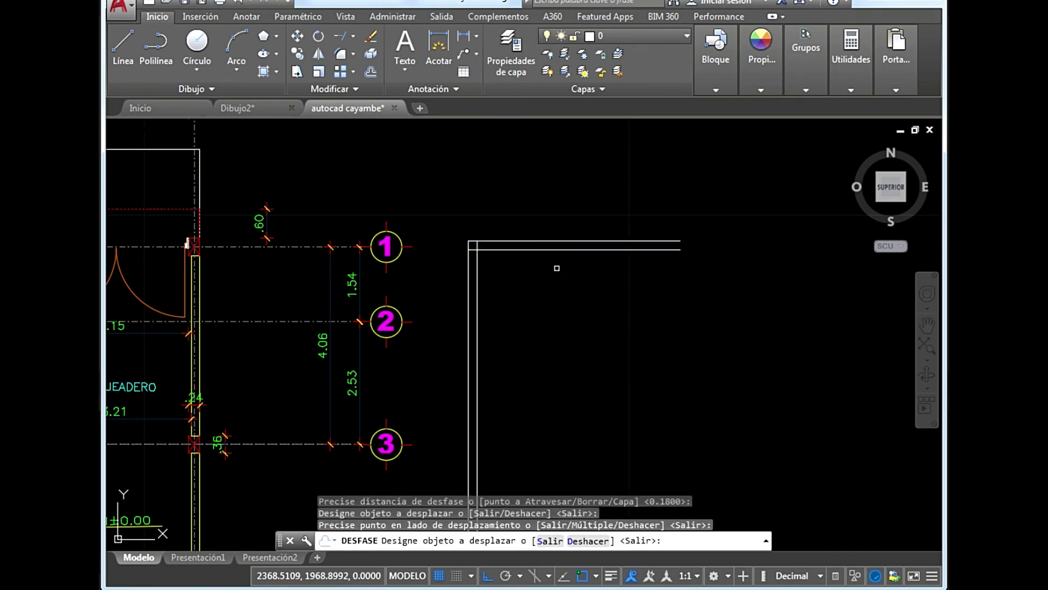
key("Escape")
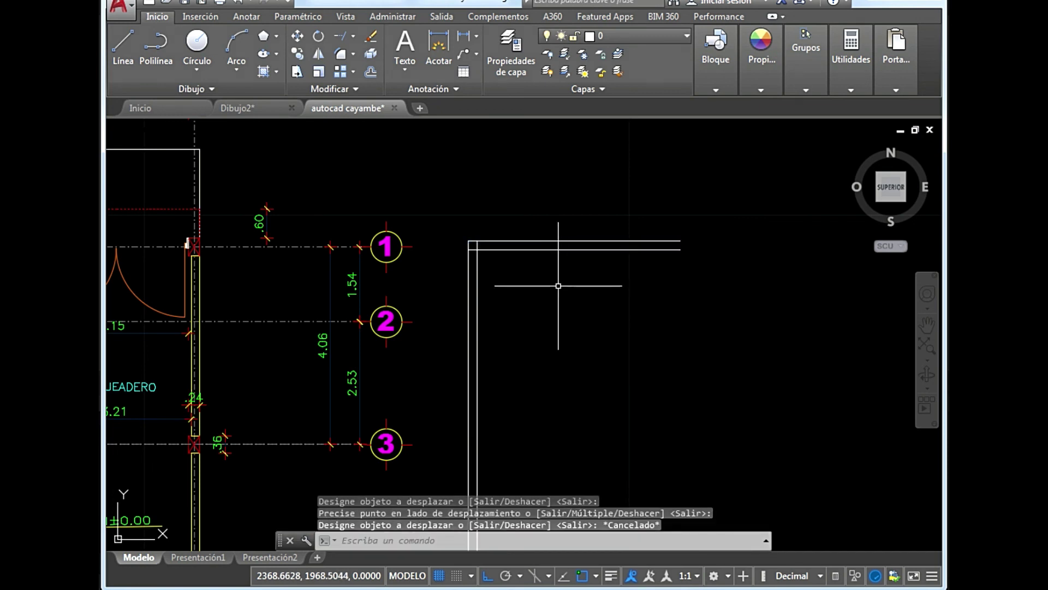
scroll(466, 222, "up", 4)
scroll(448, 224, "up", 4)
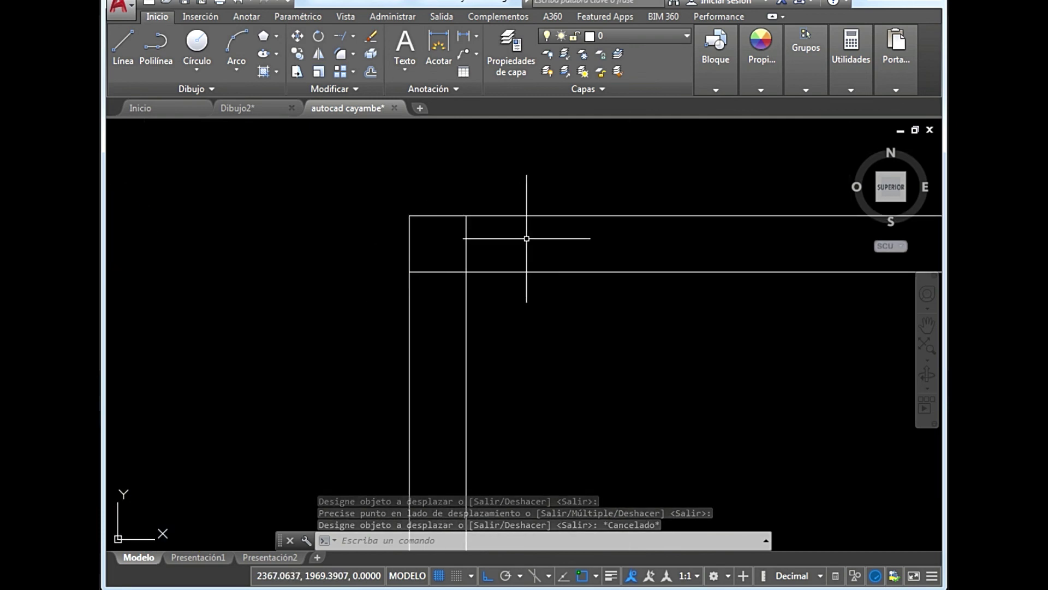
- Grip-shorten the inner vertical line to the inner horizontal line, then grab that line's left end
scroll(519, 241, "down", 6)
scroll(511, 241, "up", 3)
scroll(489, 238, "up", 4)
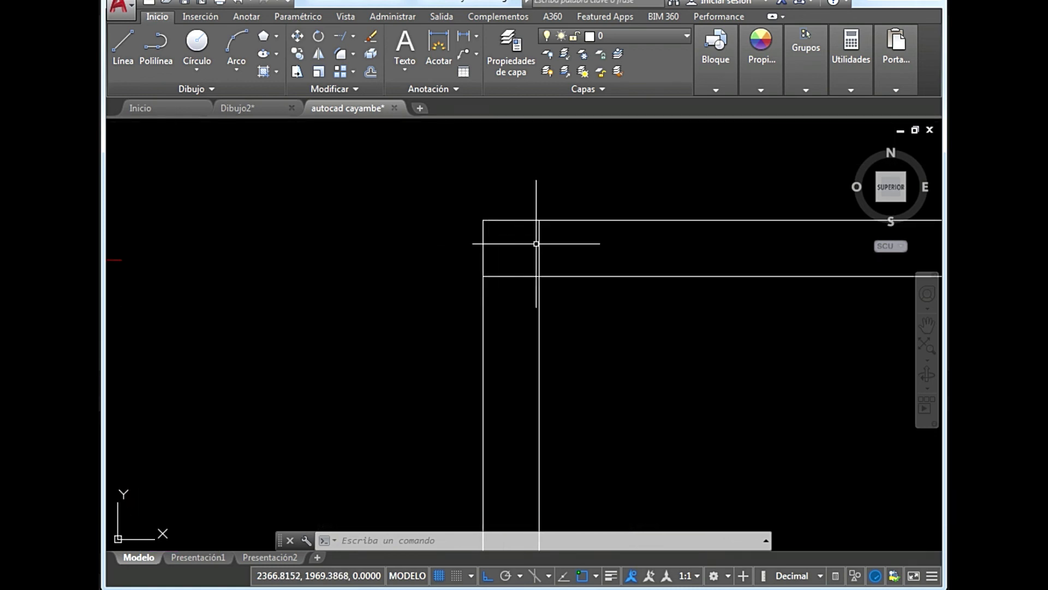
middle_click_drag(545, 241, 500, 227)
scroll(472, 232, "up", 4)
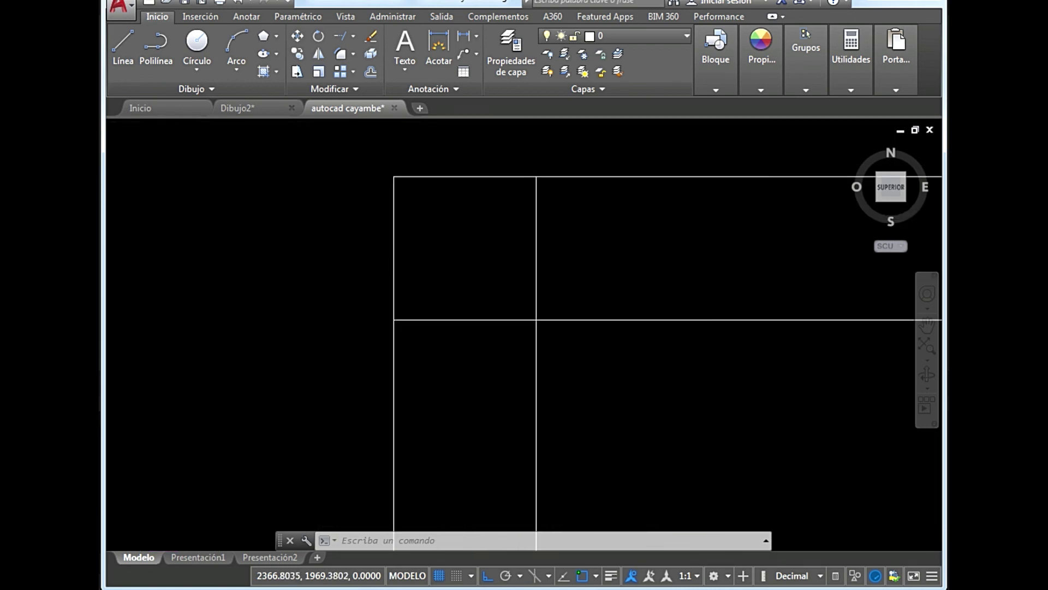
scroll(478, 232, "down", 2)
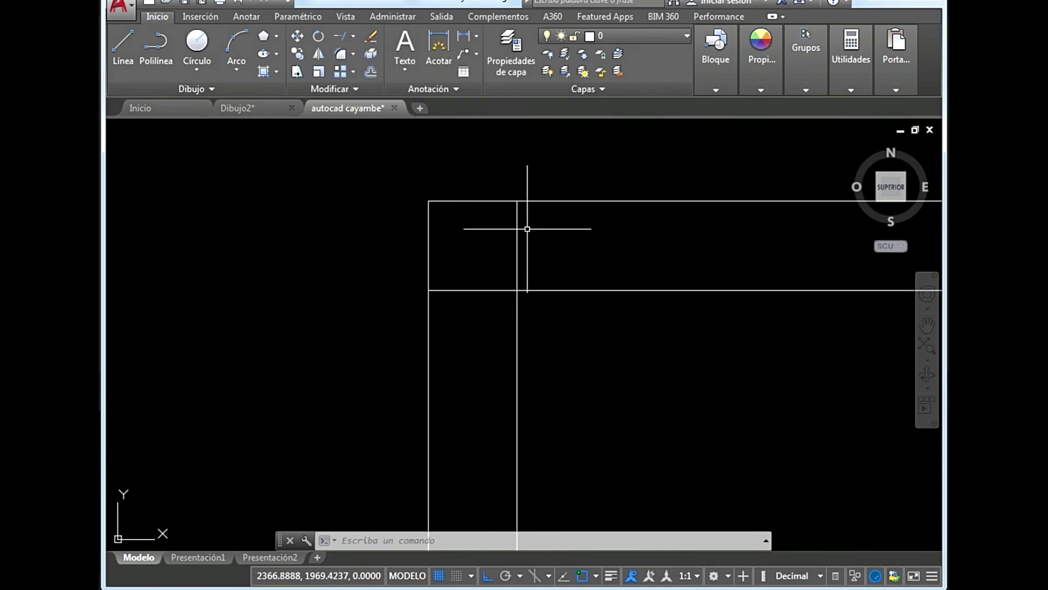
left_click(518, 345)
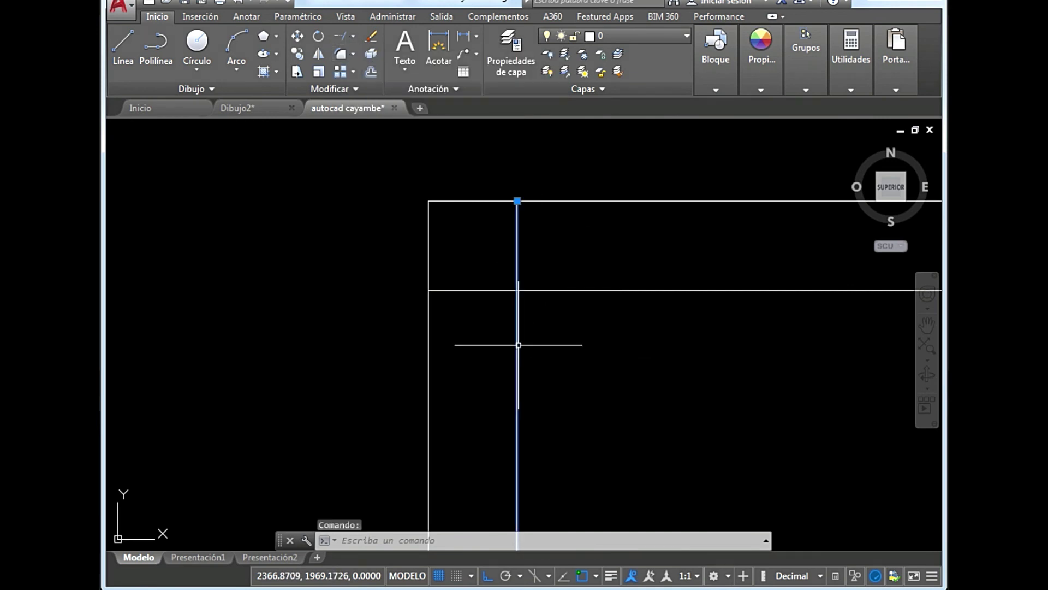
left_click(518, 201)
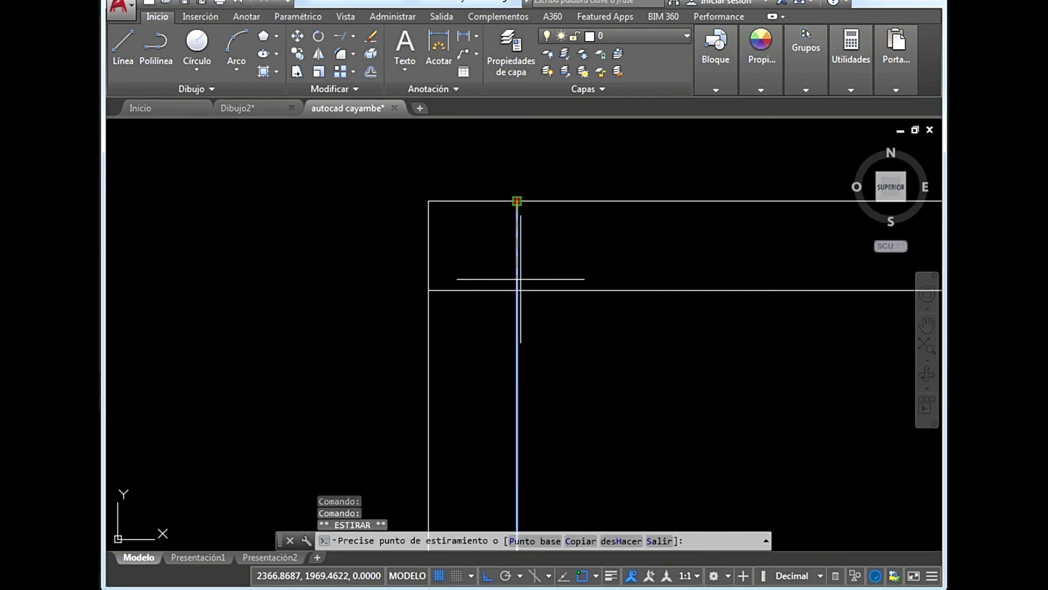
left_click(517, 290)
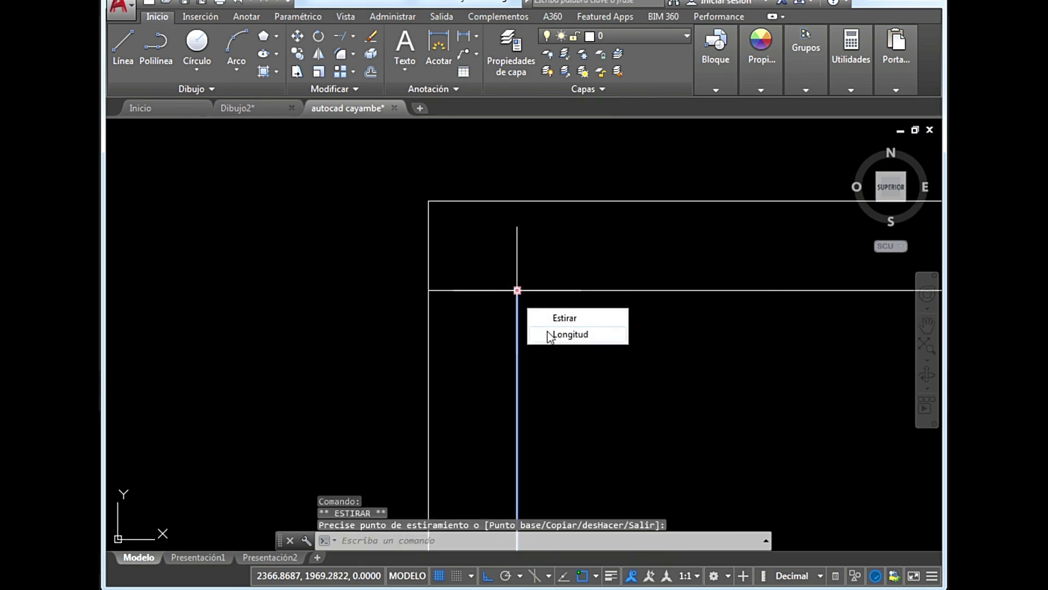
key("Escape")
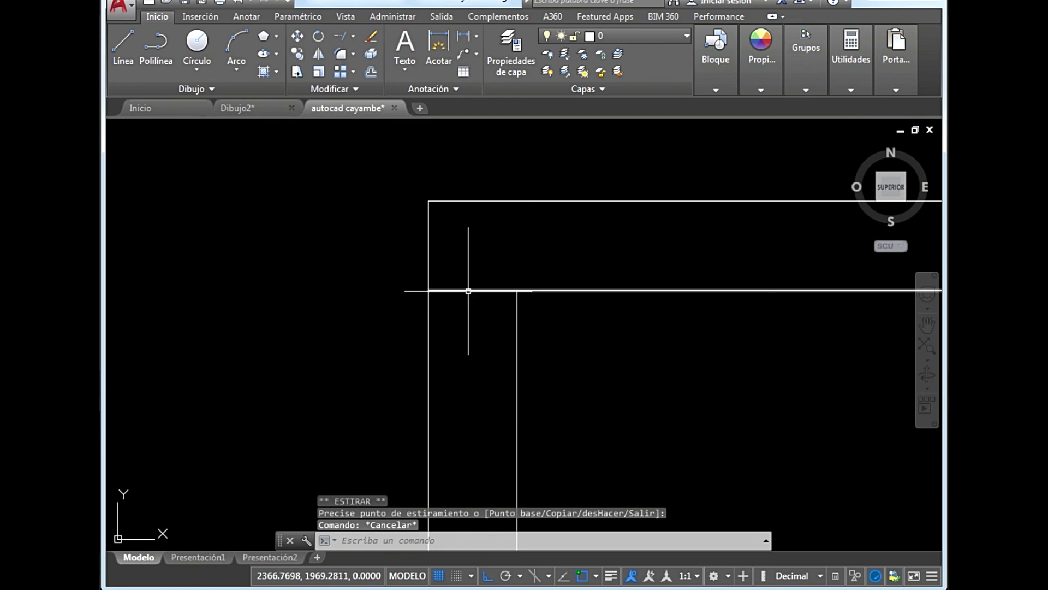
left_click(468, 291)
mouse_move(427, 290)
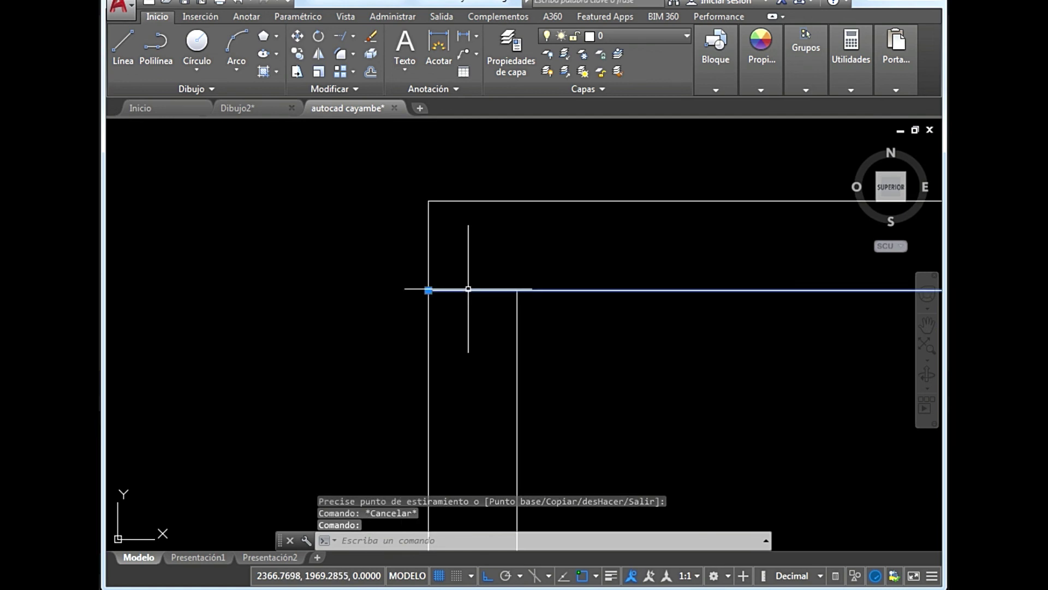
left_click(428, 290)
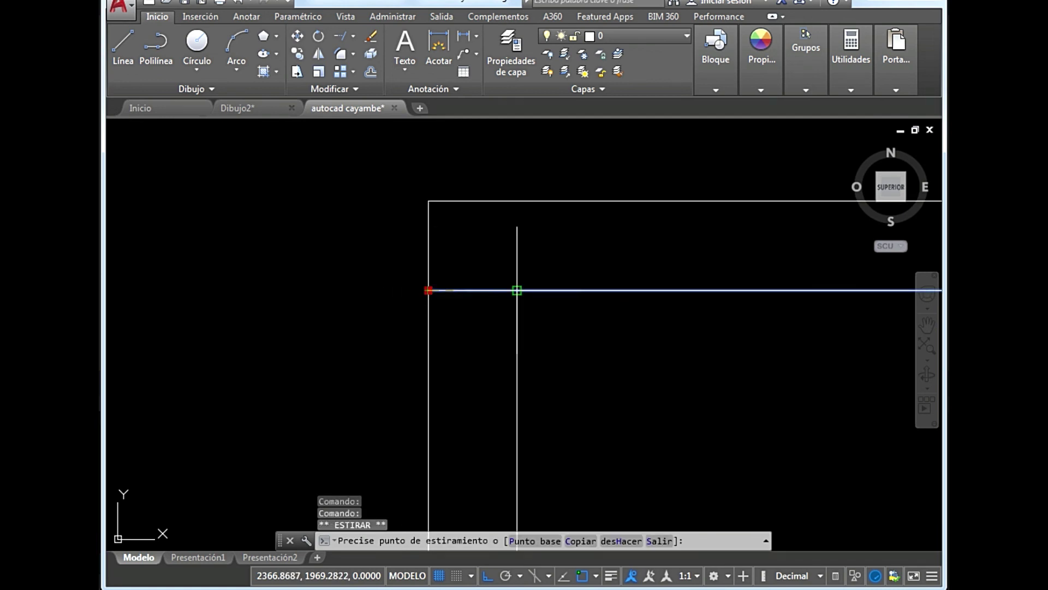
- Cancel the horizontal line edit and zoom out to the whole floor plan
key("Escape")
scroll(582, 363, "down", 2)
scroll(582, 363, "down", 4)
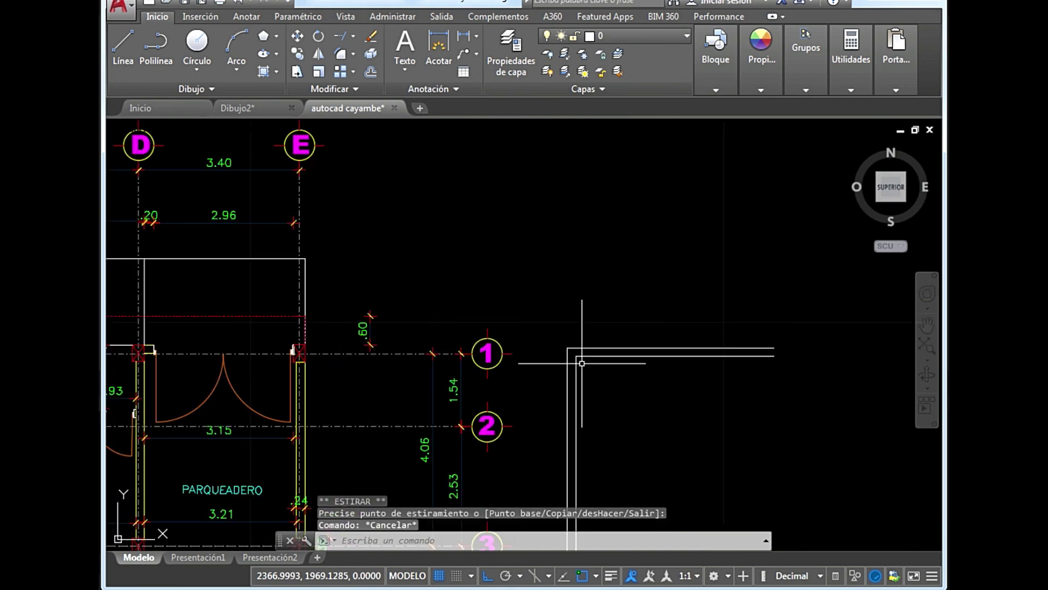
scroll(582, 363, "down", 2)
mouse_move(582, 363)
middle_mouse_down()
mouse_move(649, 227)
mouse_move(589, 240)
middle_mouse_up()
scroll(593, 253, "up", 4)
scroll(593, 252, "down", 2)
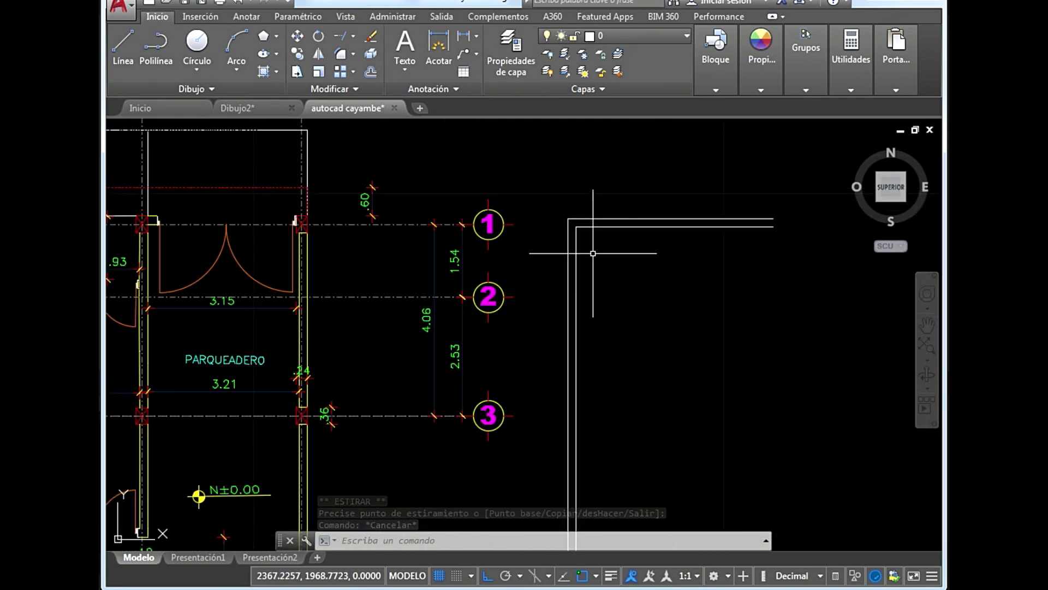
scroll(592, 252, "down", 2)
scroll(595, 279, "down", 3)
scroll(368, 289, "up", 6)
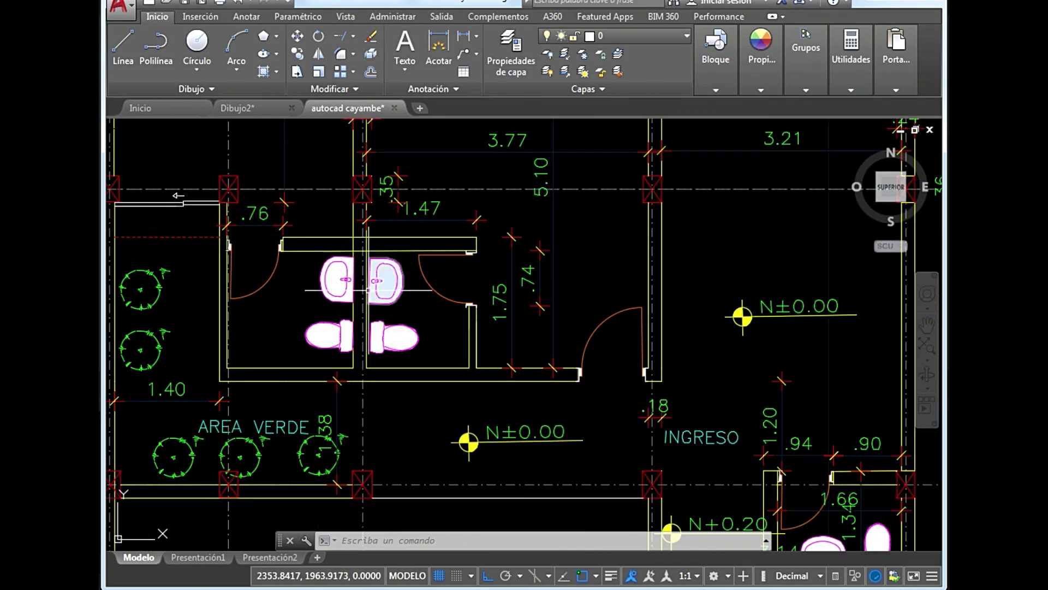
scroll(369, 290, "up", 2)
scroll(433, 293, "down", 6)
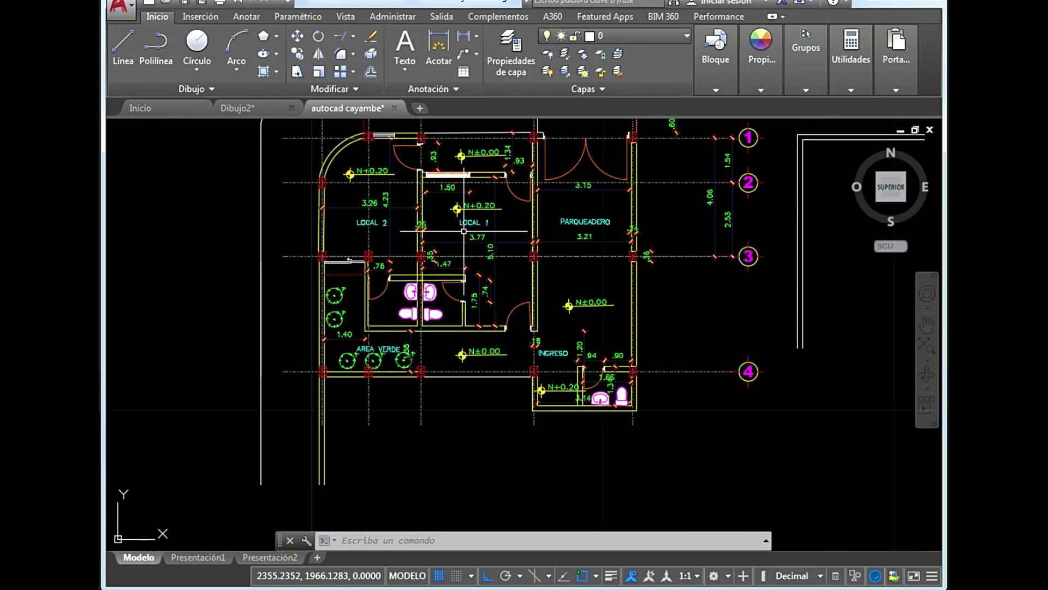
middle_click_drag(464, 231, 379, 231)
- Pan and zoom in close on the open end of the double wall lines
scroll(500, 274, "down", 1)
scroll(446, 325, "up", 1)
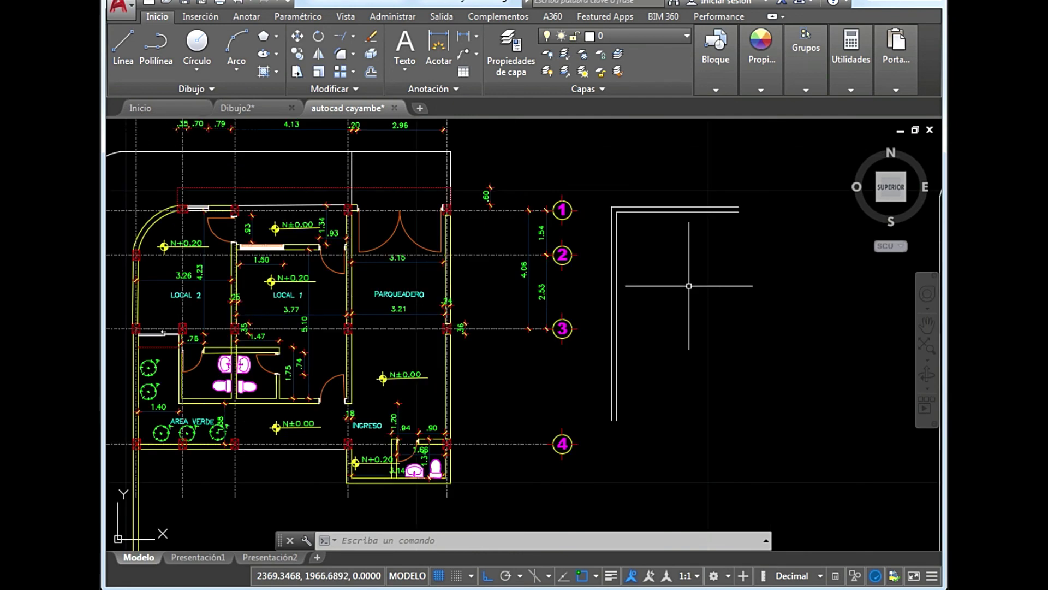
middle_click_drag(688, 285, 582, 271)
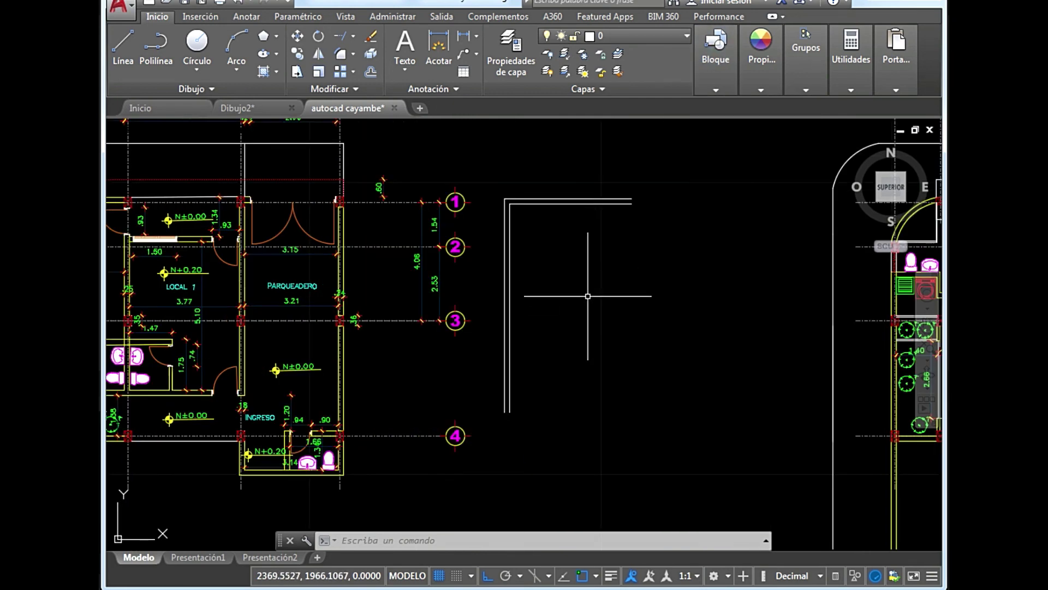
middle_click_drag(589, 298, 619, 333)
scroll(303, 241, "up", 5)
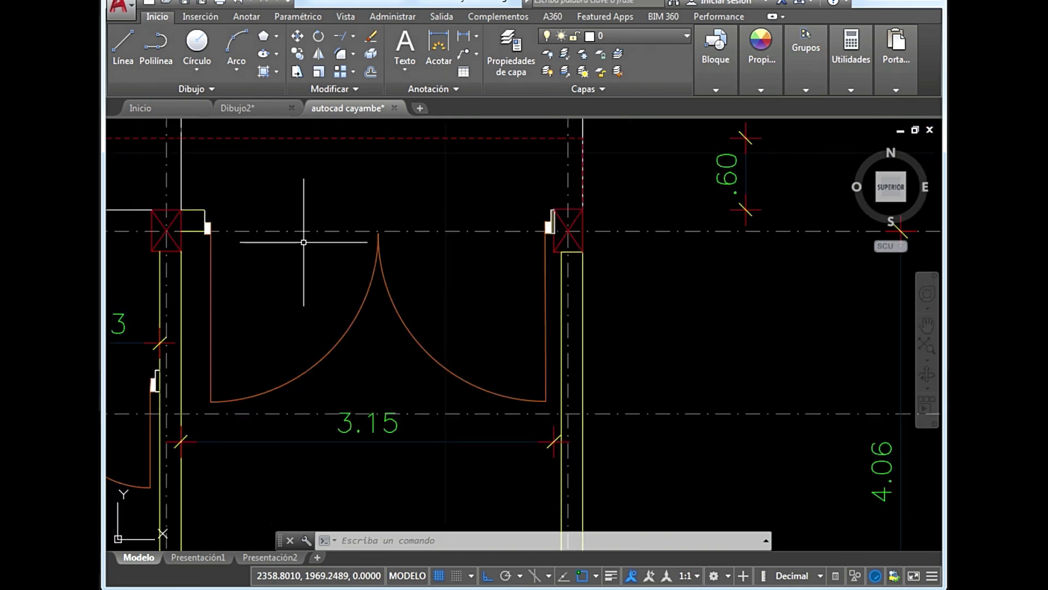
scroll(303, 242, "down", 5)
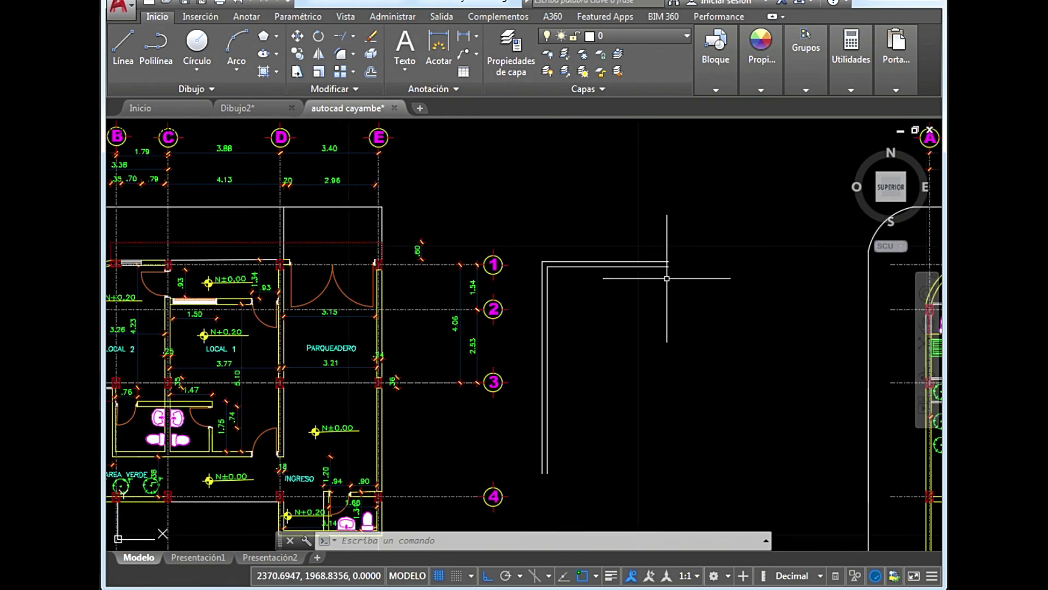
scroll(668, 265, "up", 3)
scroll(655, 260, "up", 3)
scroll(655, 259, "up", 2)
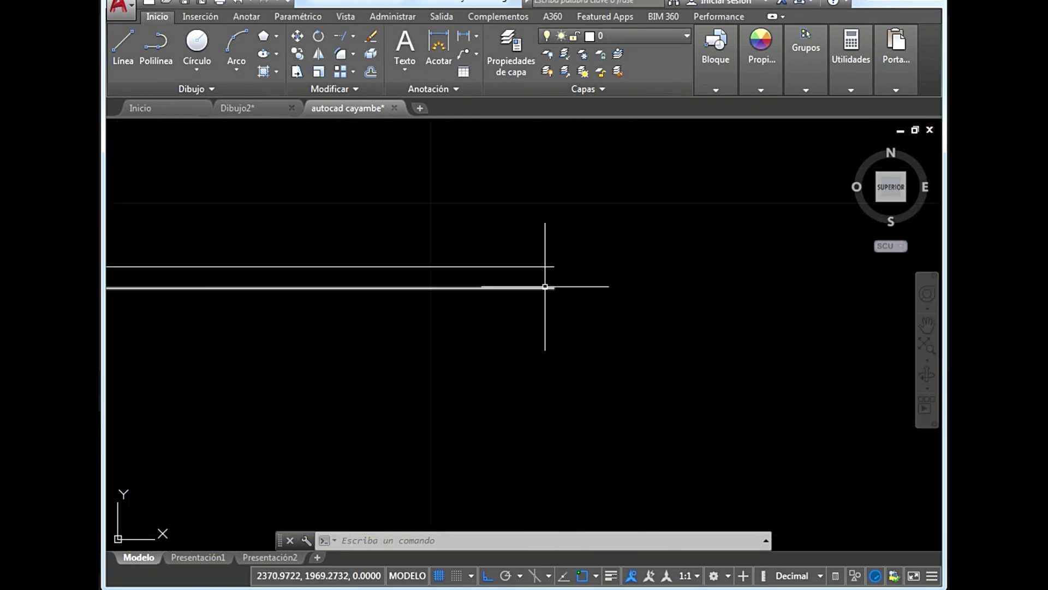
scroll(545, 281, "up", 2)
- Close the right end of the double wall lines with a short line from the top endpoint to the bottom one
left_click(121, 57)
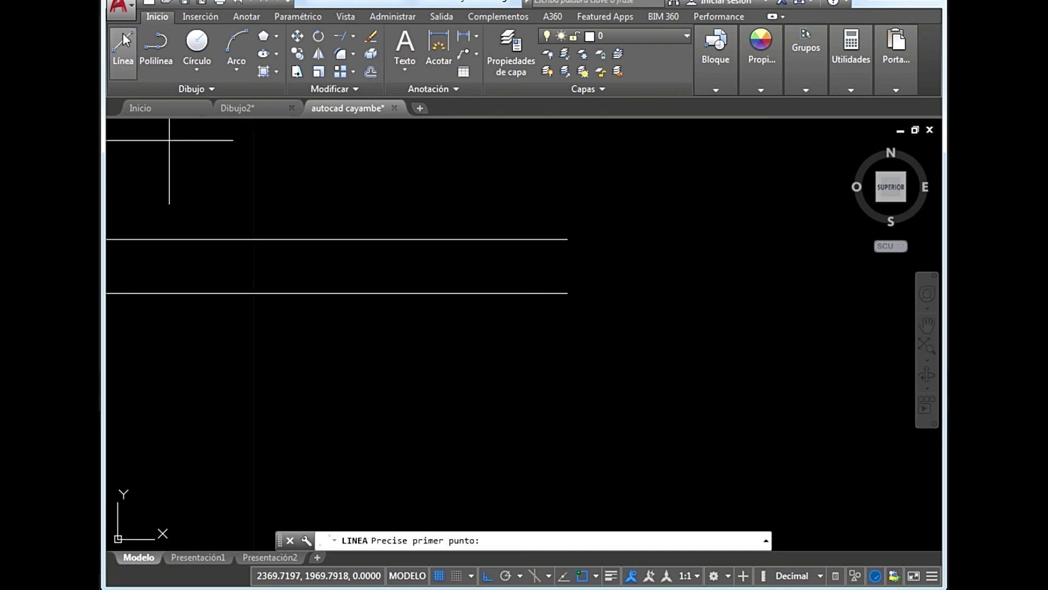
left_click(567, 238)
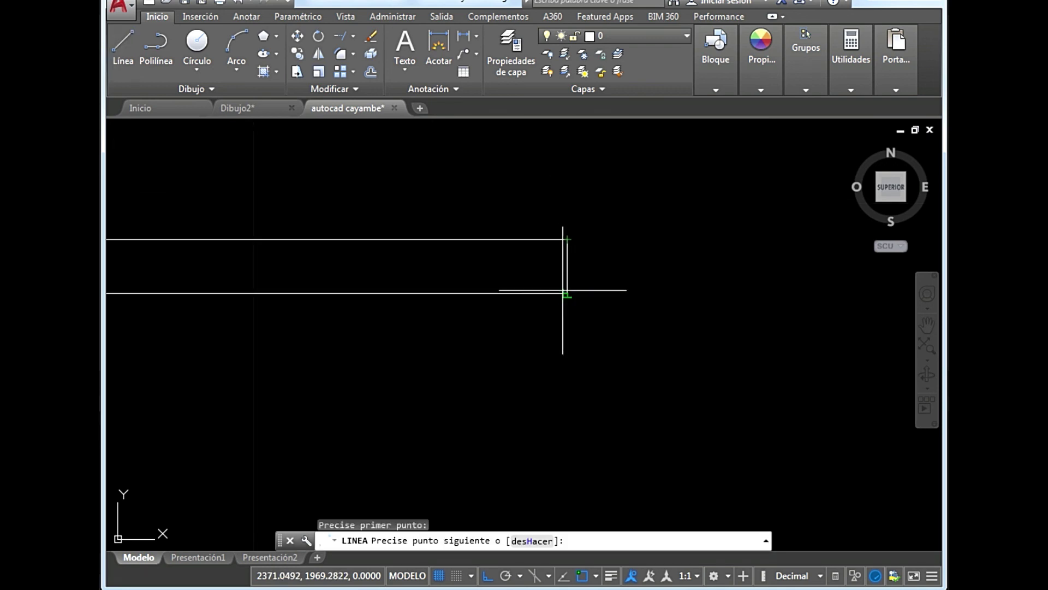
left_click(567, 293)
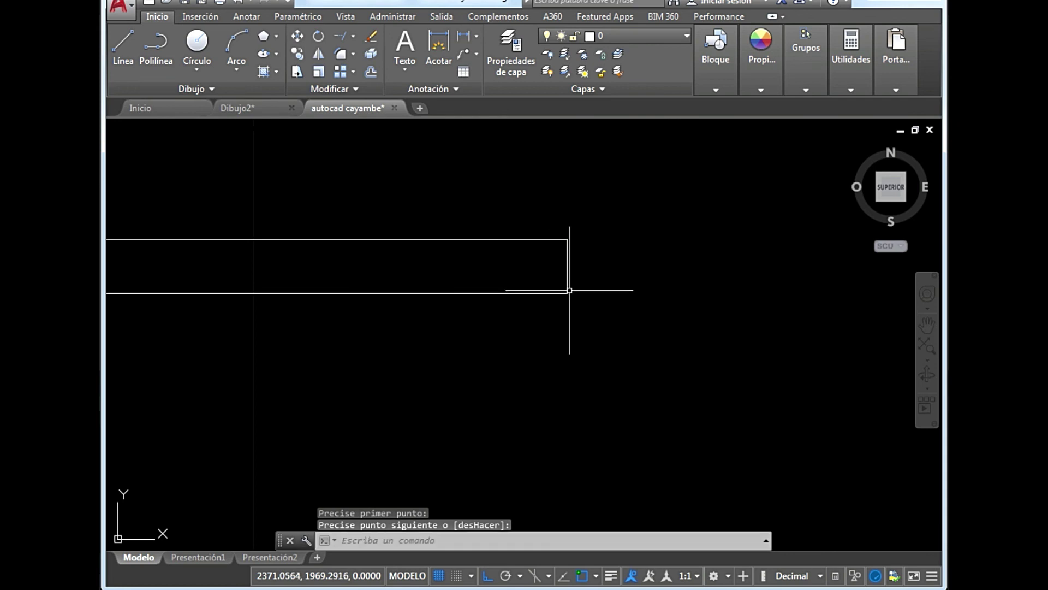
key("Escape")
scroll(573, 322, "down", 5)
scroll(553, 343, "down", 6)
middle_click_drag(553, 343, 579, 294)
scroll(403, 299, "up", 4)
scroll(403, 298, "up", 2)
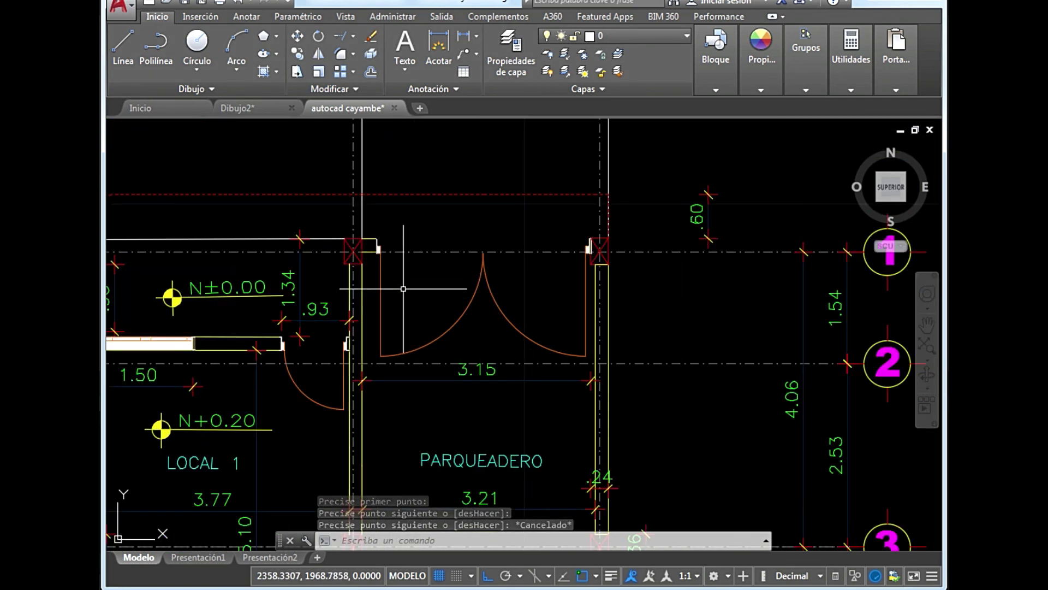
- Copy the parking double door from its left jamb corner to the midpoint of the new wall end
left_click(299, 54)
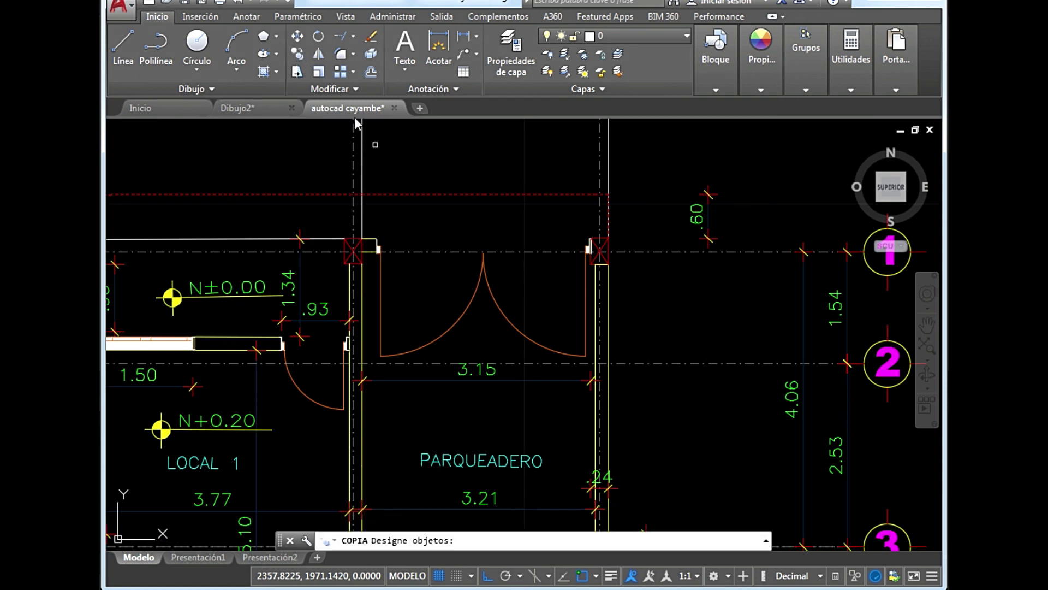
left_click(494, 302)
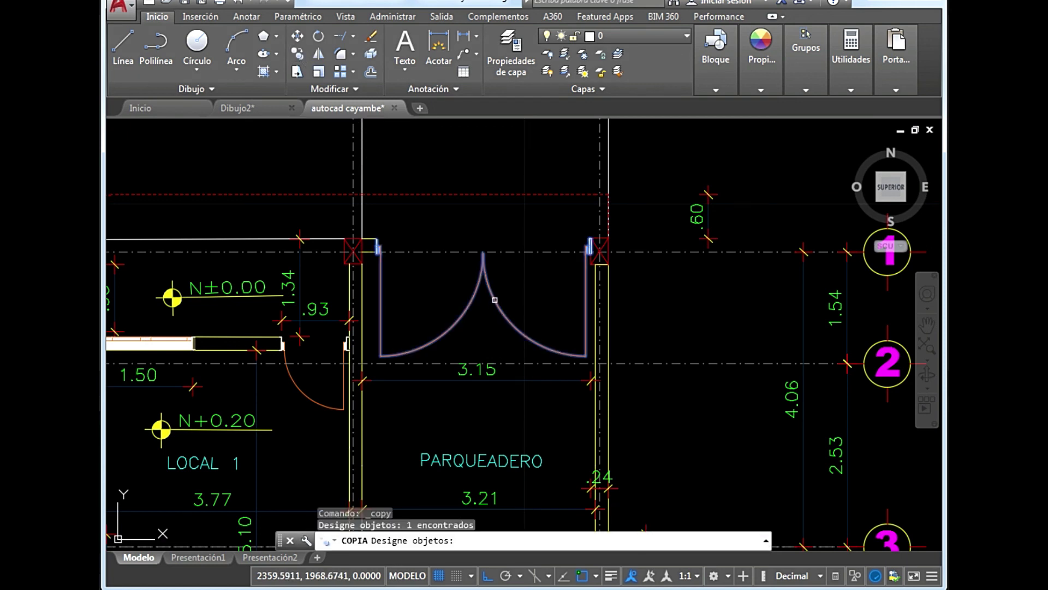
key("Return")
scroll(382, 247, "up", 3)
scroll(382, 246, "up", 3)
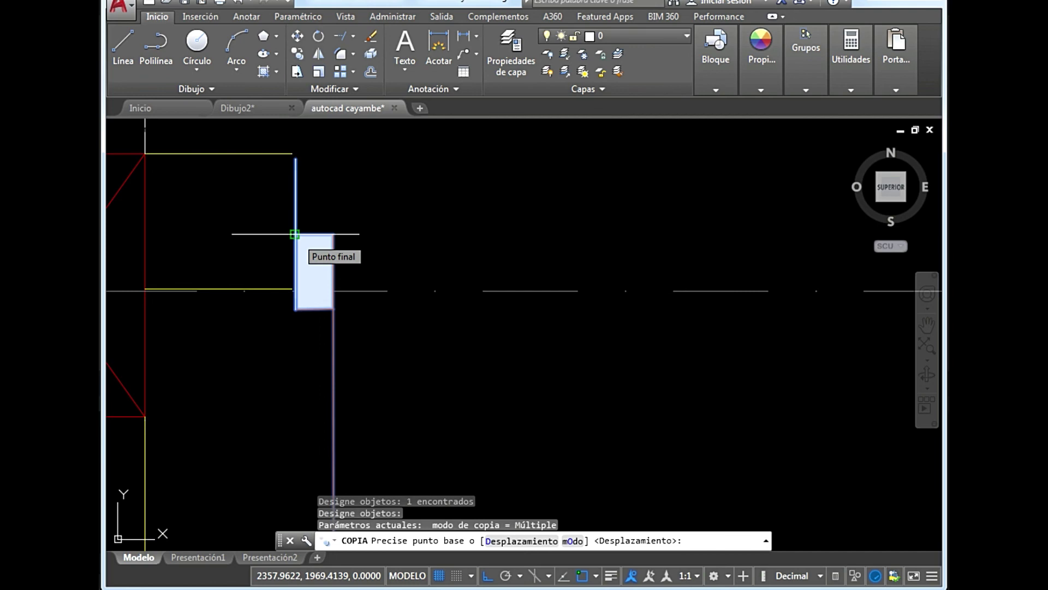
left_click(294, 234)
scroll(508, 262, "down", 5)
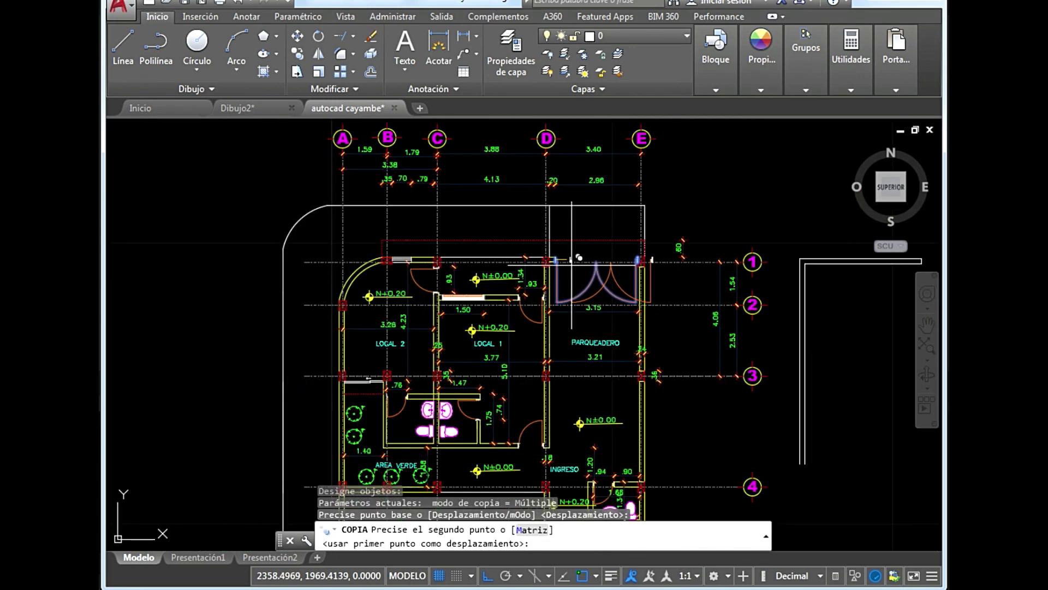
middle_click_drag(622, 262, 259, 259)
scroll(566, 269, "up", 4)
scroll(573, 257, "up", 5)
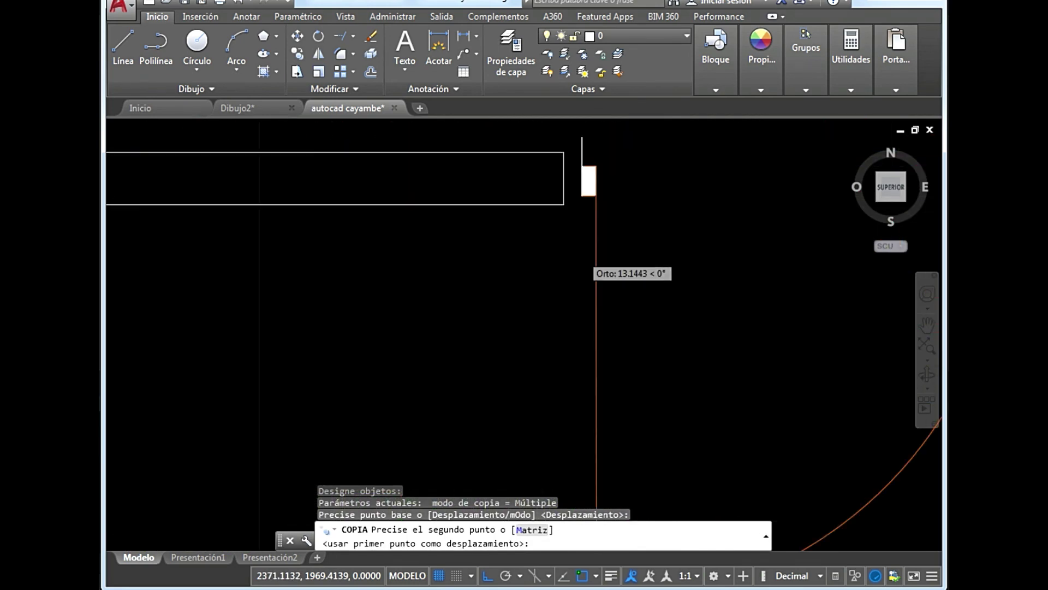
middle_click_drag(567, 132, 564, 275)
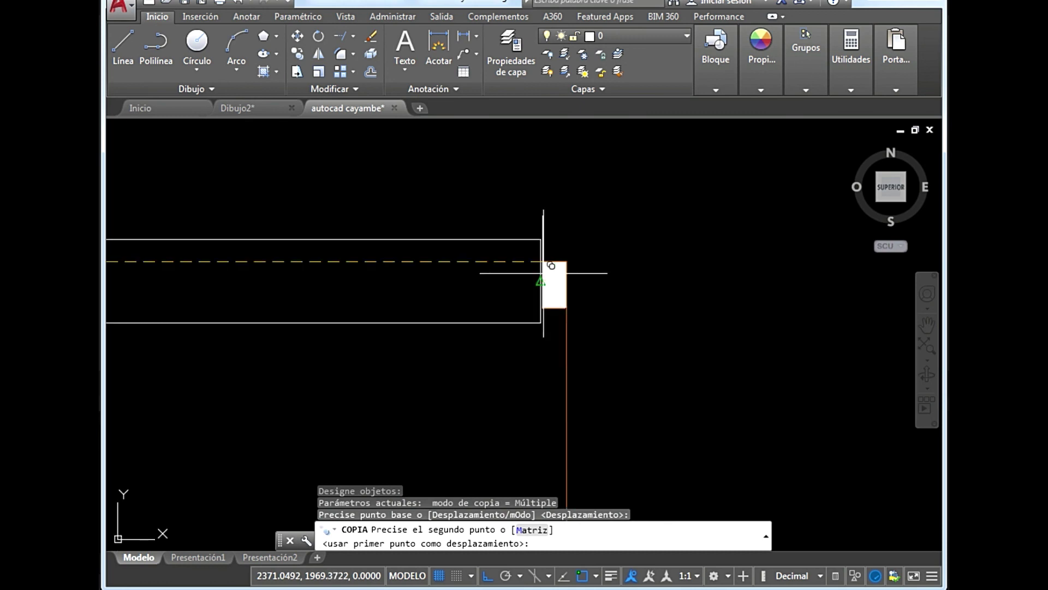
left_click(540, 280)
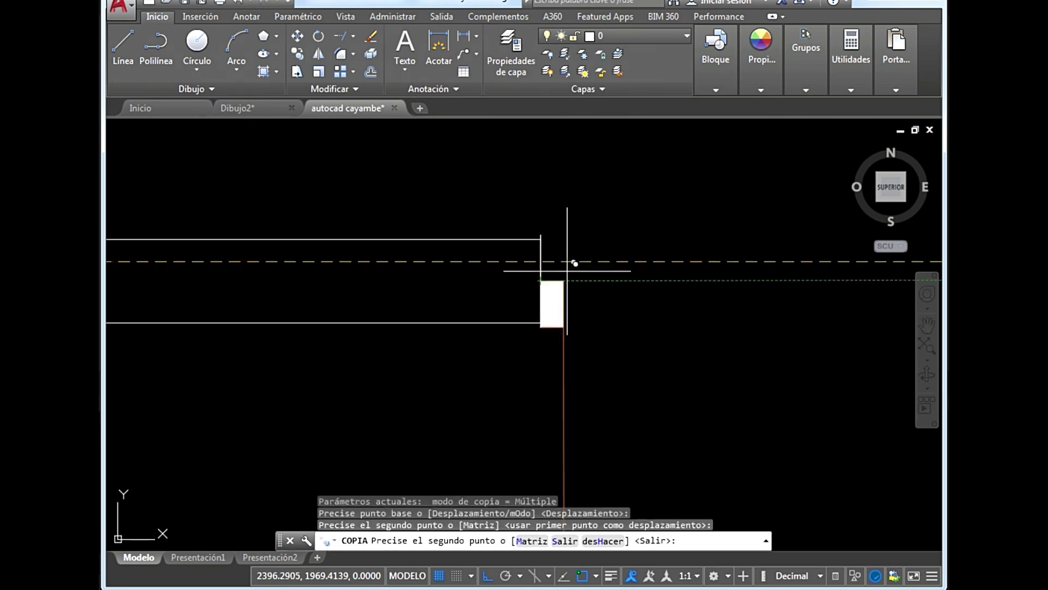
key("Escape")
- Zoom and pan across both floor plans to review the copied door at the new wall end
scroll(640, 232, "down", 4)
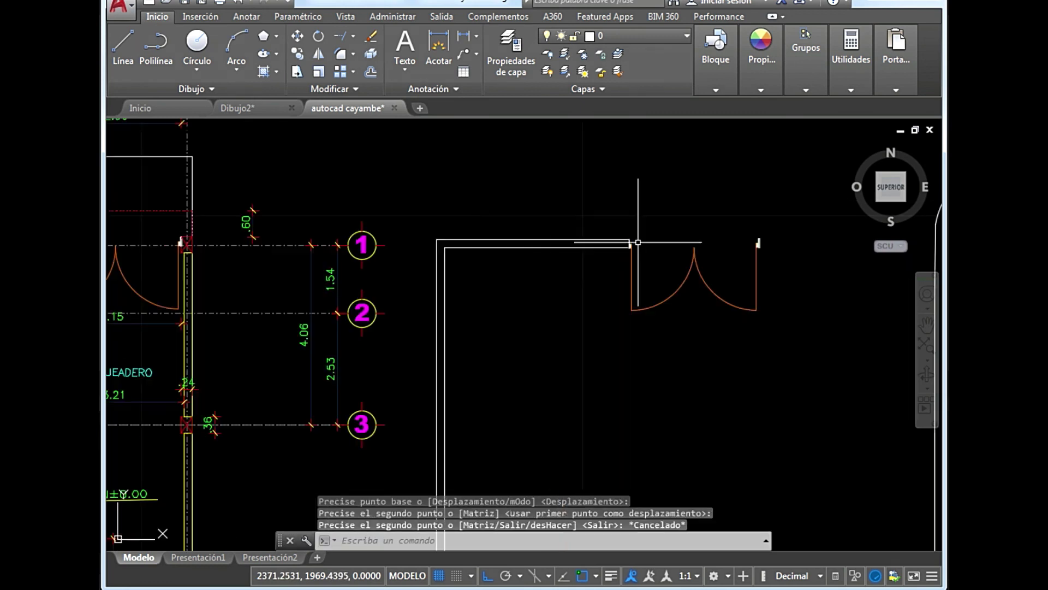
scroll(670, 276, "down", 1)
scroll(573, 245, "down", 3)
scroll(571, 284, "down", 1)
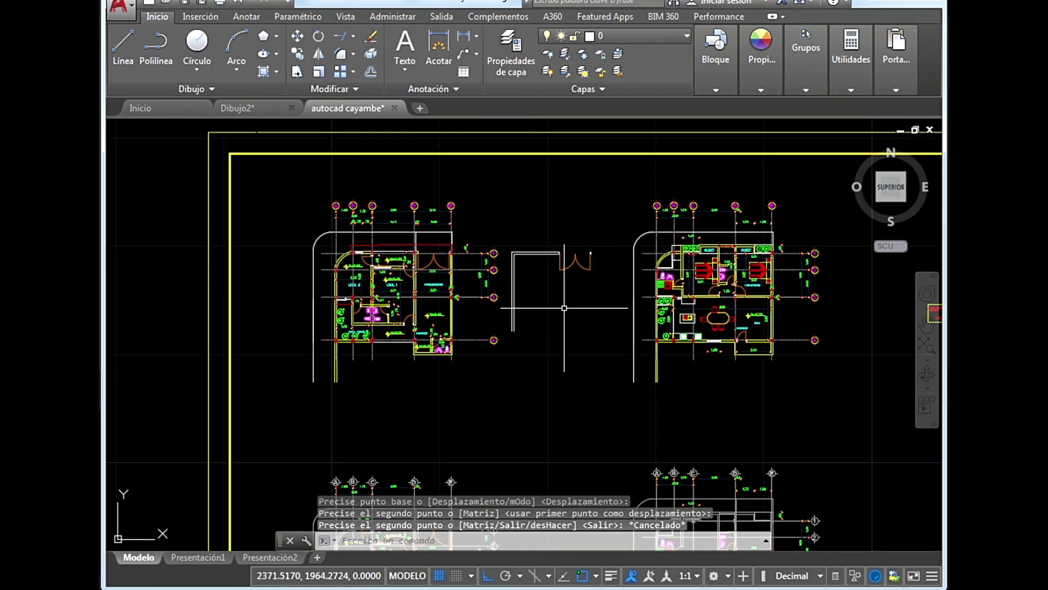
scroll(568, 304, "up", 1)
scroll(515, 215, "up", 3)
scroll(515, 219, "down", 3)
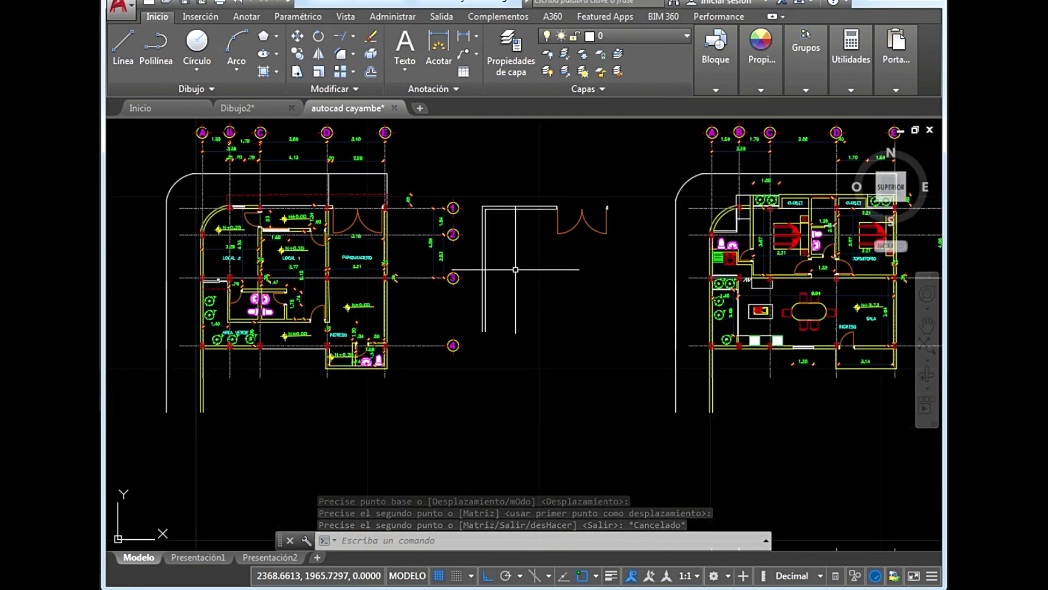
middle_click_drag(518, 278, 524, 307)
scroll(380, 290, "up", 4)
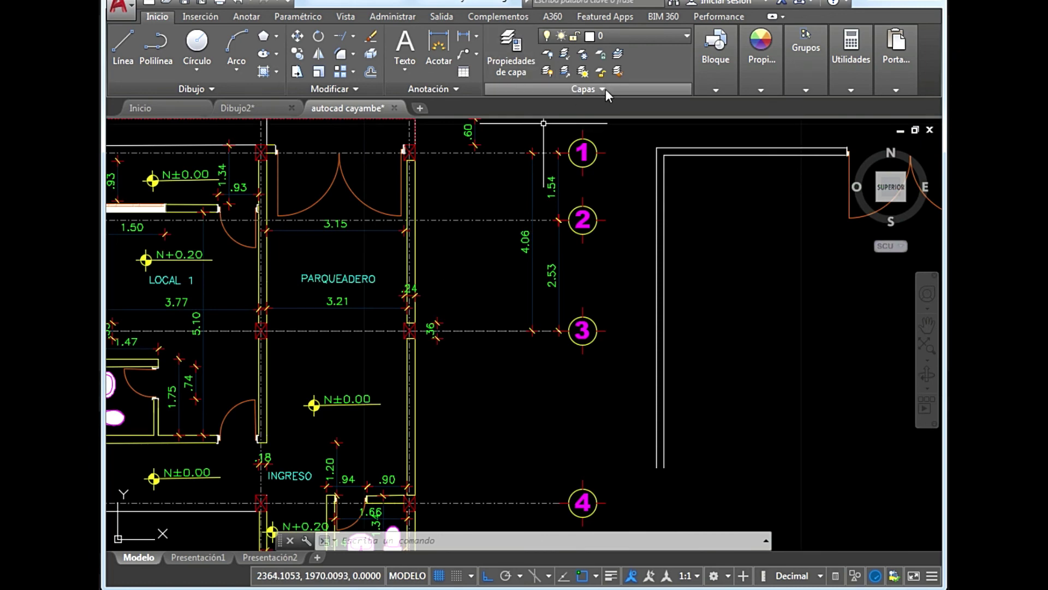
scroll(614, 205, "down", 4)
middle_click_drag(523, 318, 466, 307)
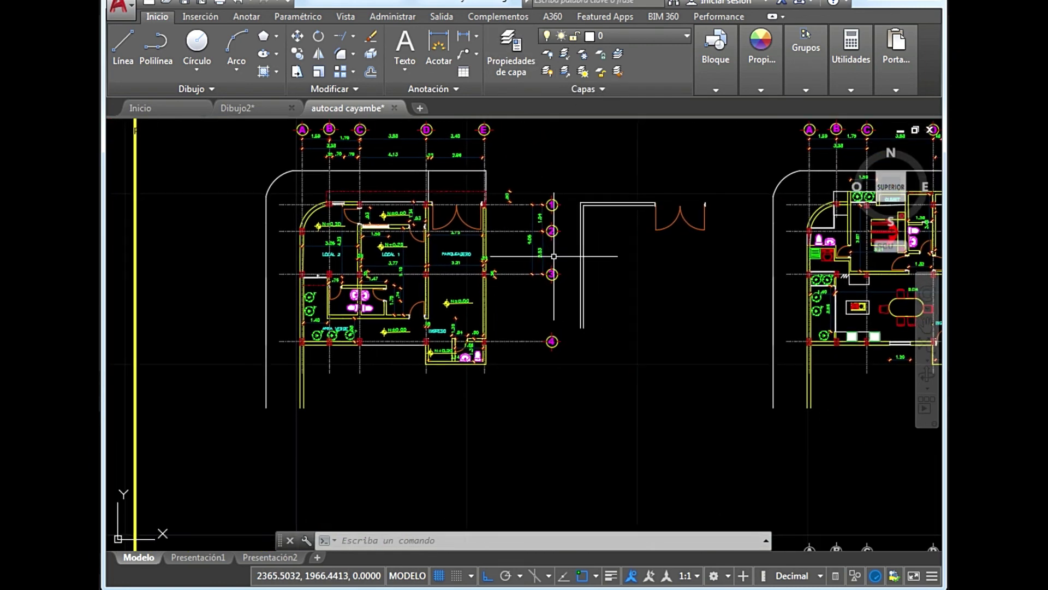
scroll(470, 308, "up", 4)
scroll(480, 306, "down", 4)
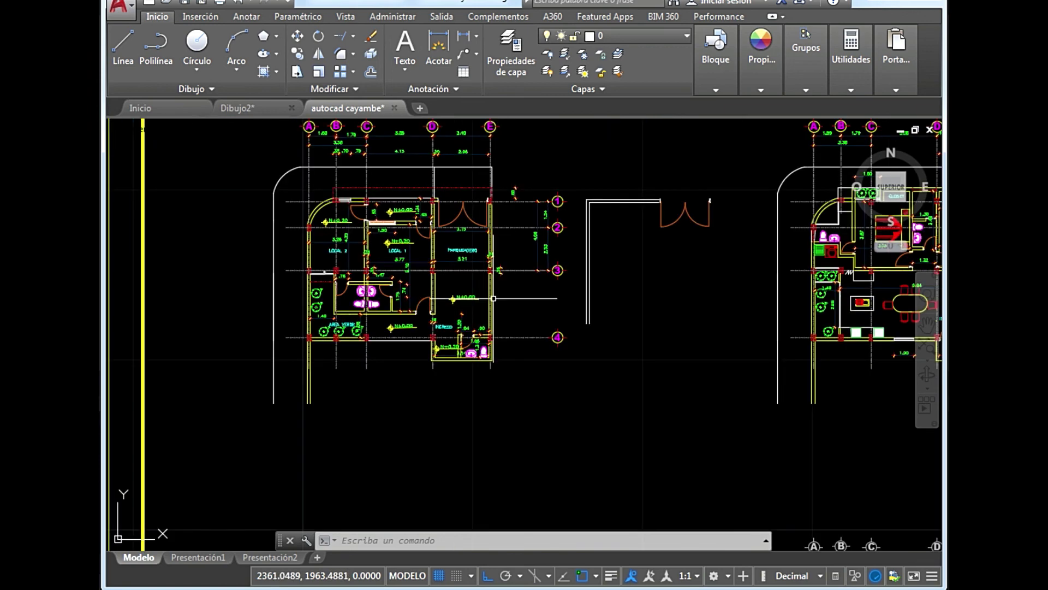
scroll(475, 250, "up", 4)
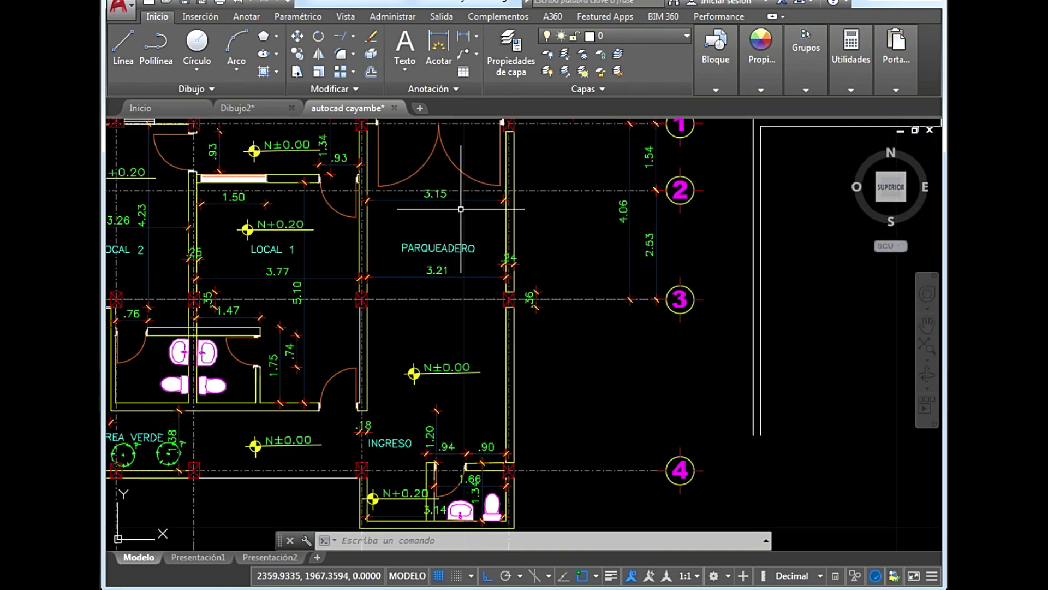
scroll(461, 209, "down", 4)
scroll(459, 233, "up", 4)
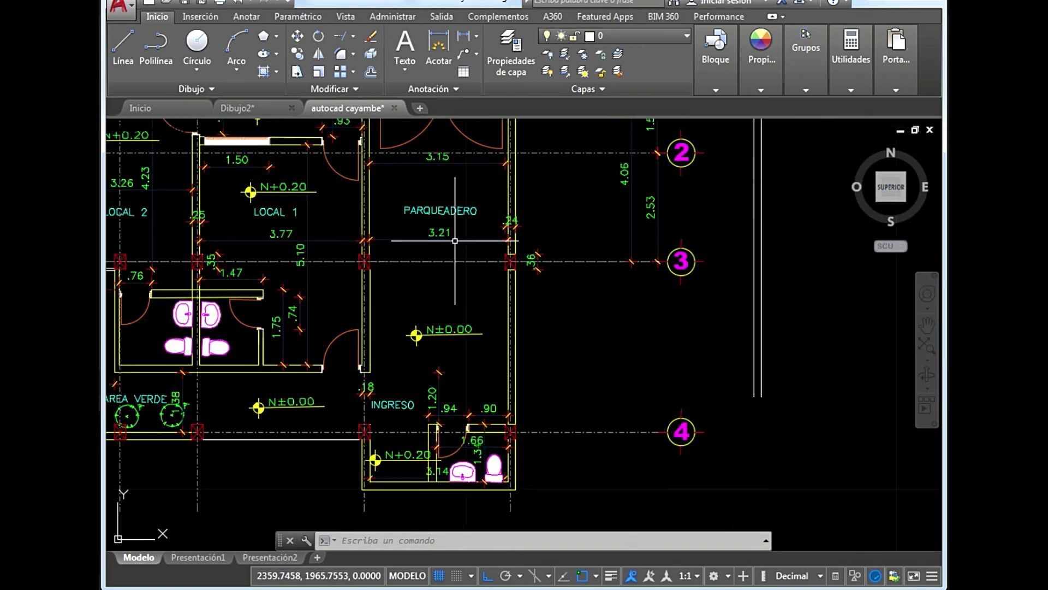
scroll(535, 284, "down", 4)
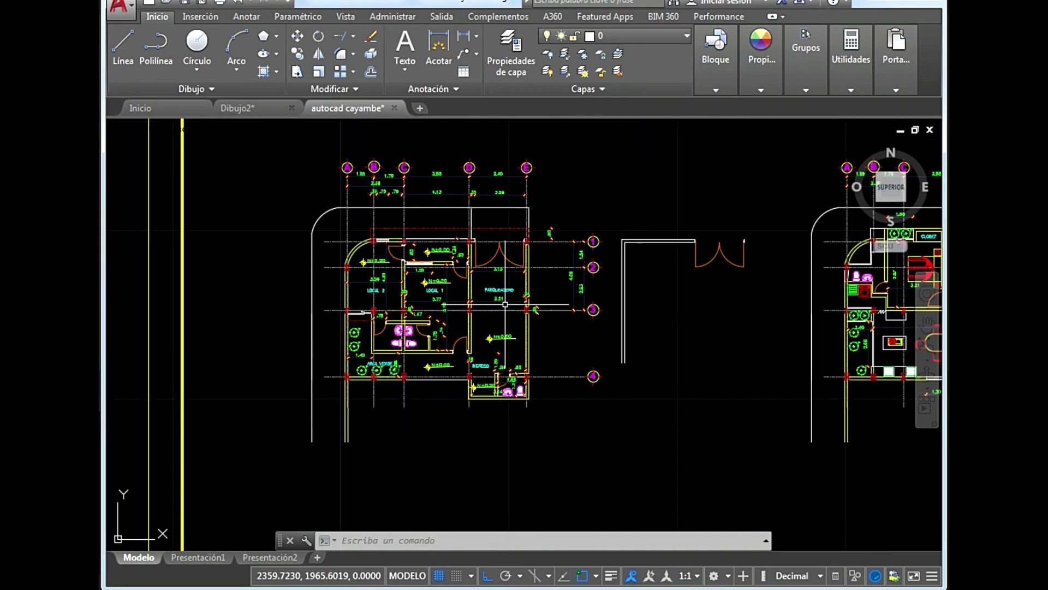
mouse_move(662, 305)
middle_mouse_down()
mouse_move(520, 304)
mouse_move(439, 343)
middle_mouse_up()
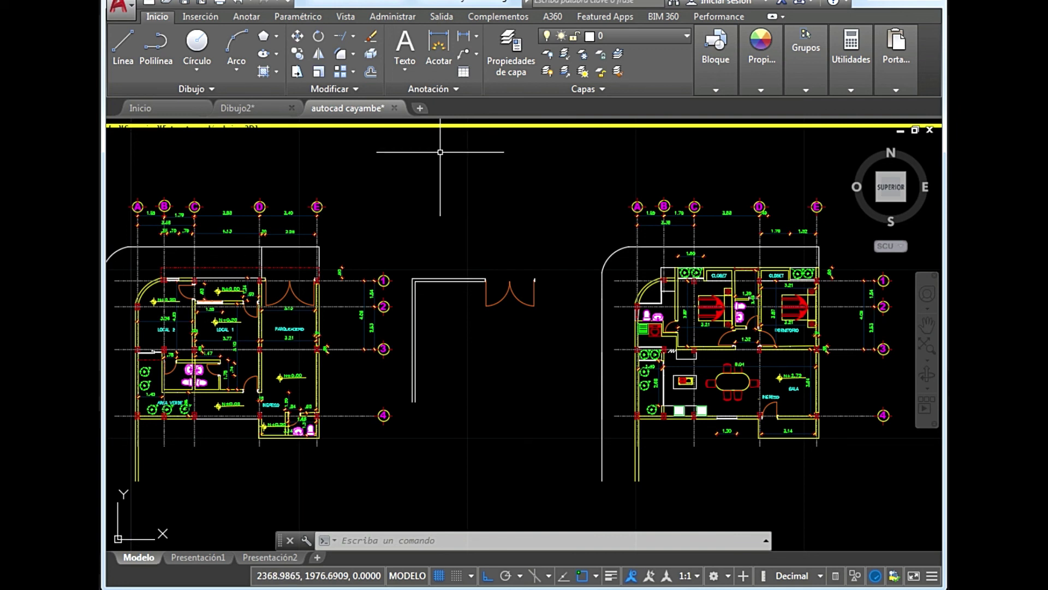
left_click(272, 106)
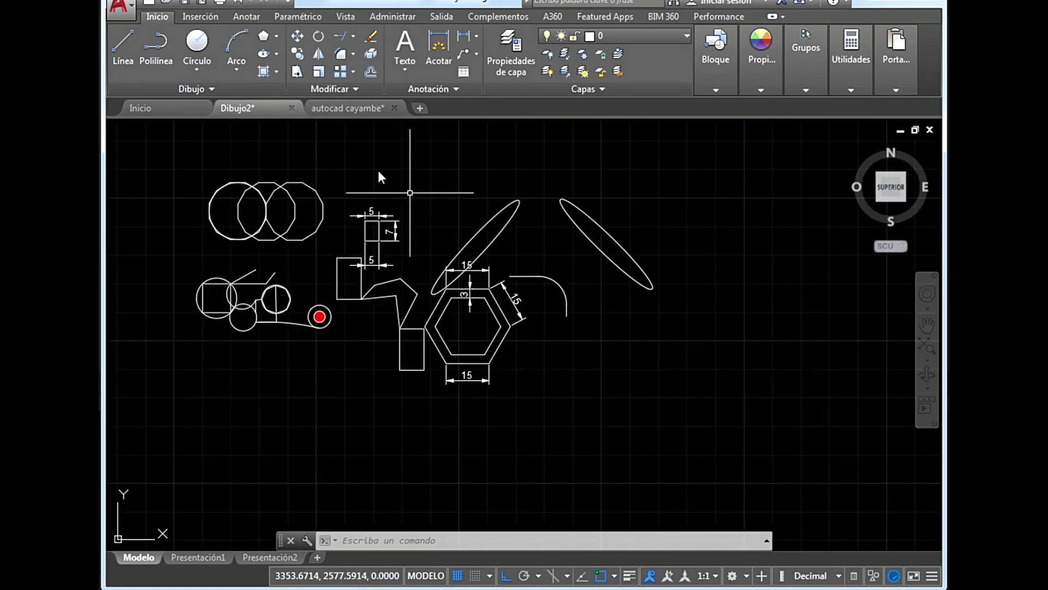
scroll(420, 268, "up", 4)
scroll(419, 268, "down", 5)
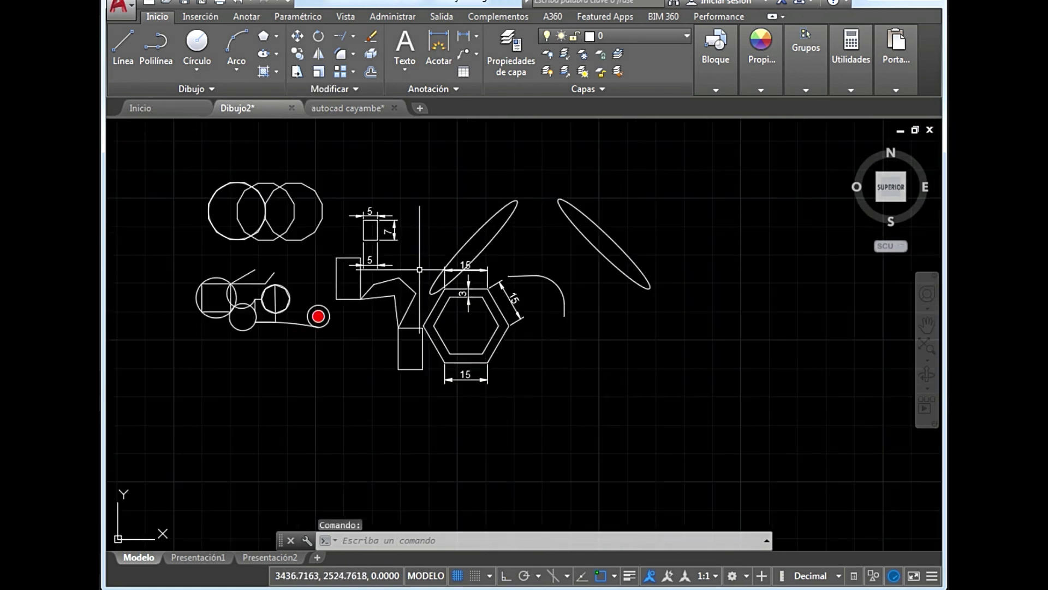
mouse_move(419, 284)
middle_mouse_down()
mouse_move(500, 254)
mouse_move(415, 269)
middle_mouse_up()
scroll(415, 268, "up", 4)
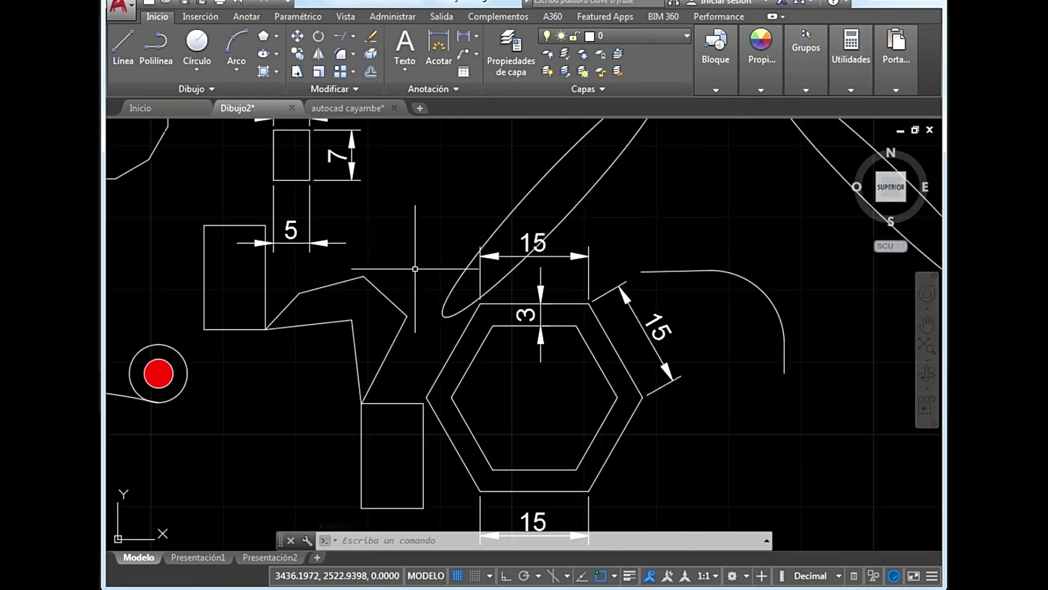
scroll(417, 268, "down", 4)
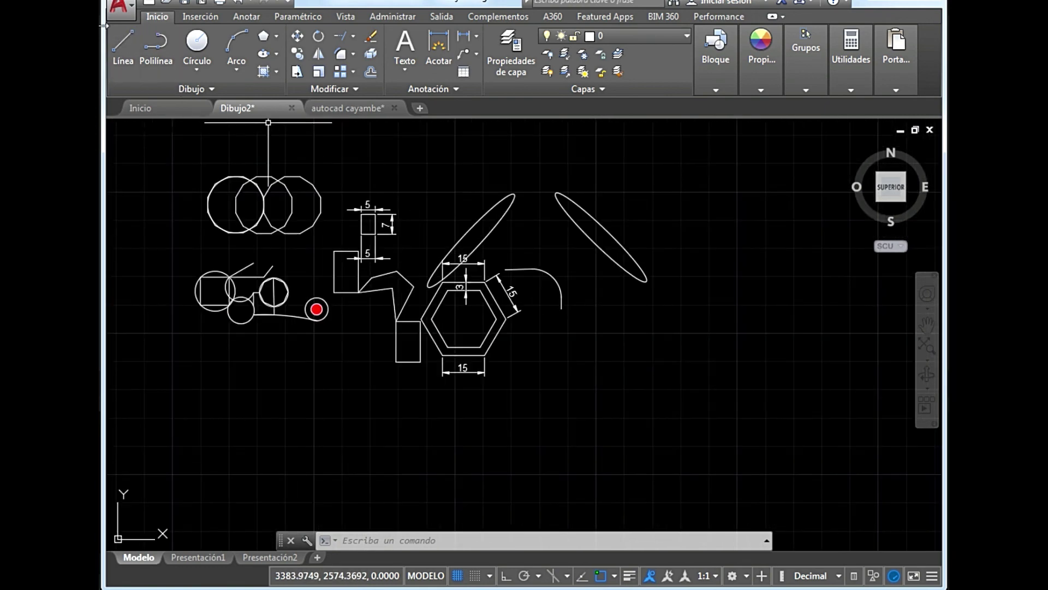
left_click(122, 8)
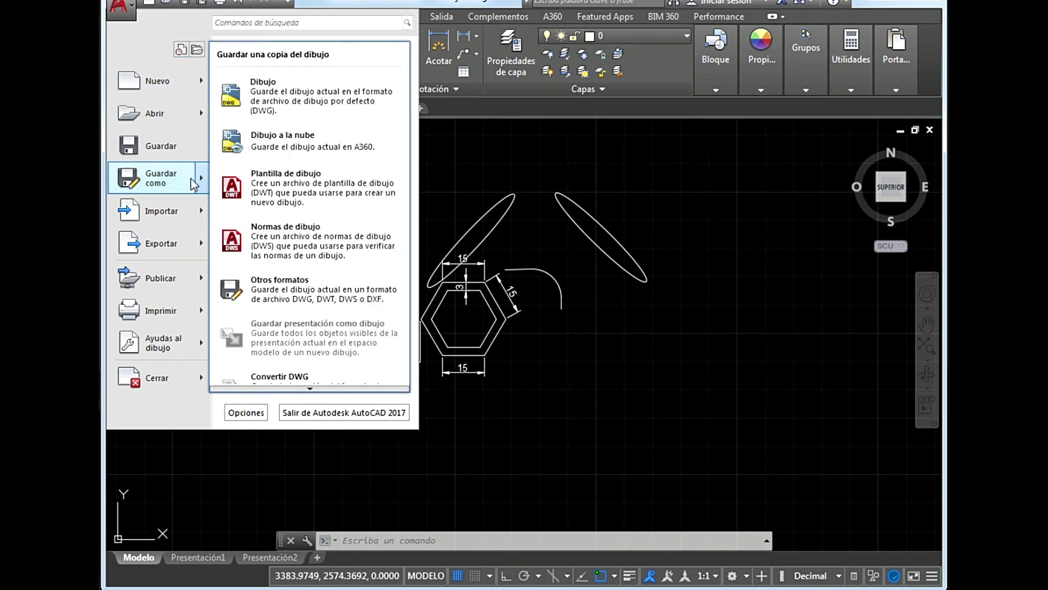
mouse_move(156, 178)
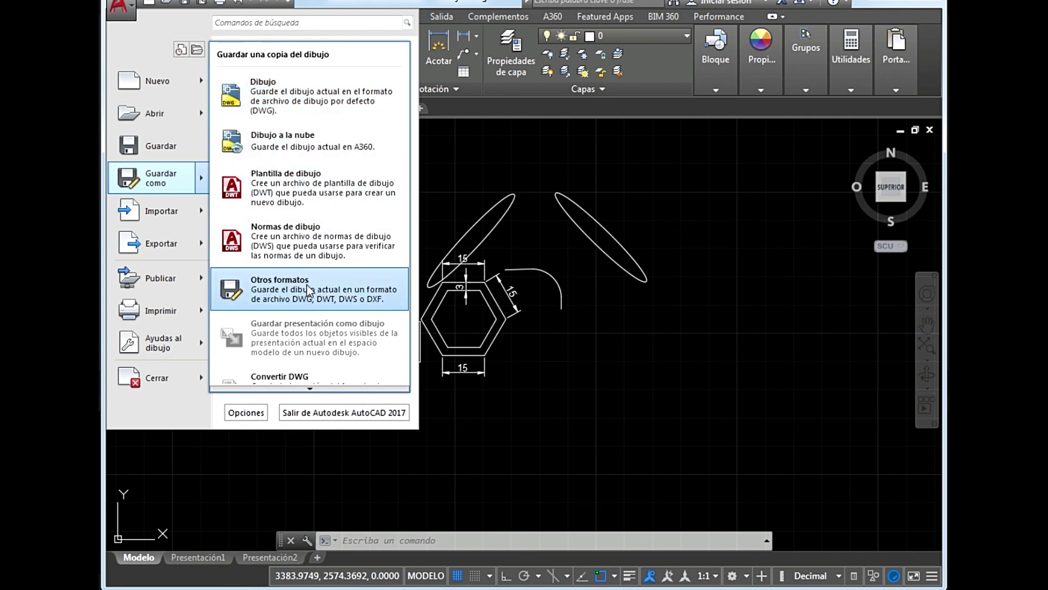
left_click(457, 215)
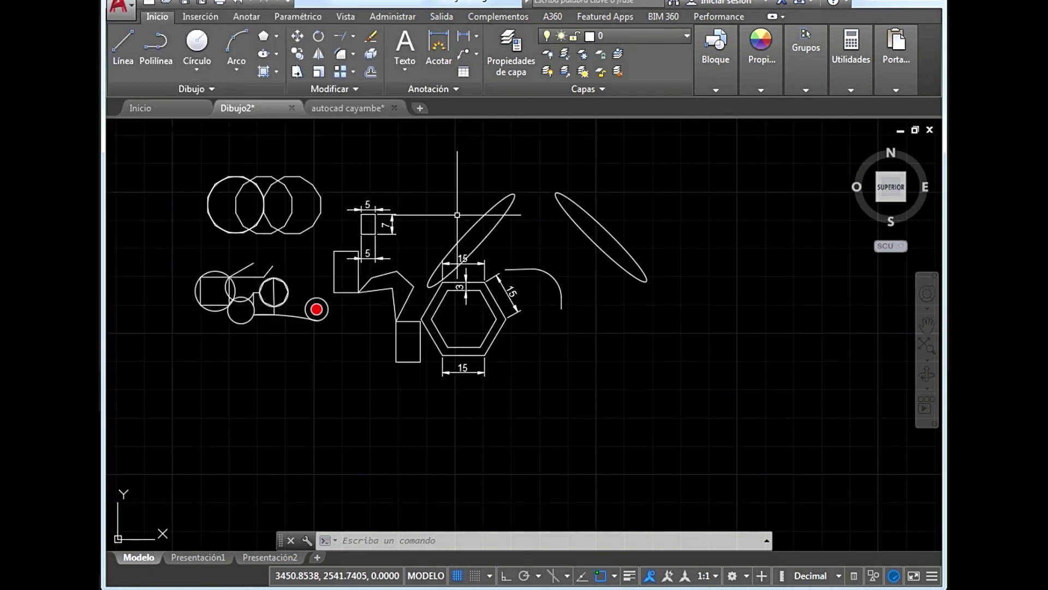